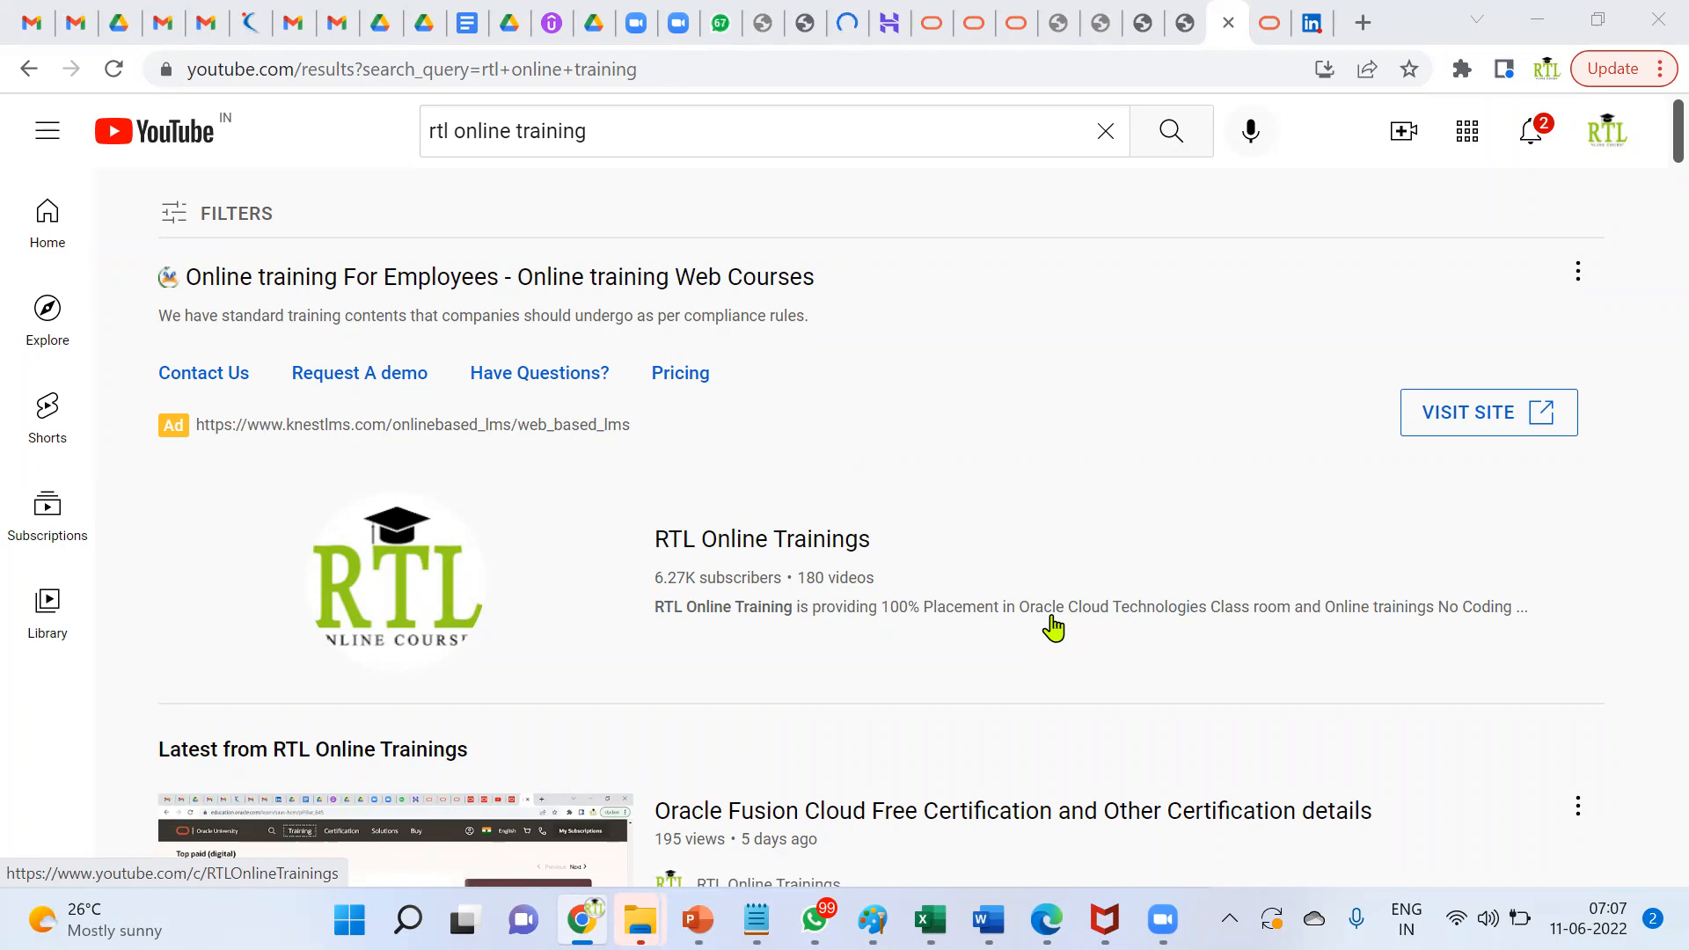
Expand the 'Latest from RTL Online Trainings' results with '+8 MORE' to list more videos
{"action": "scroll", "coordinate": [963, 755], "scroll_direction": "down", "scroll_amount": 5}
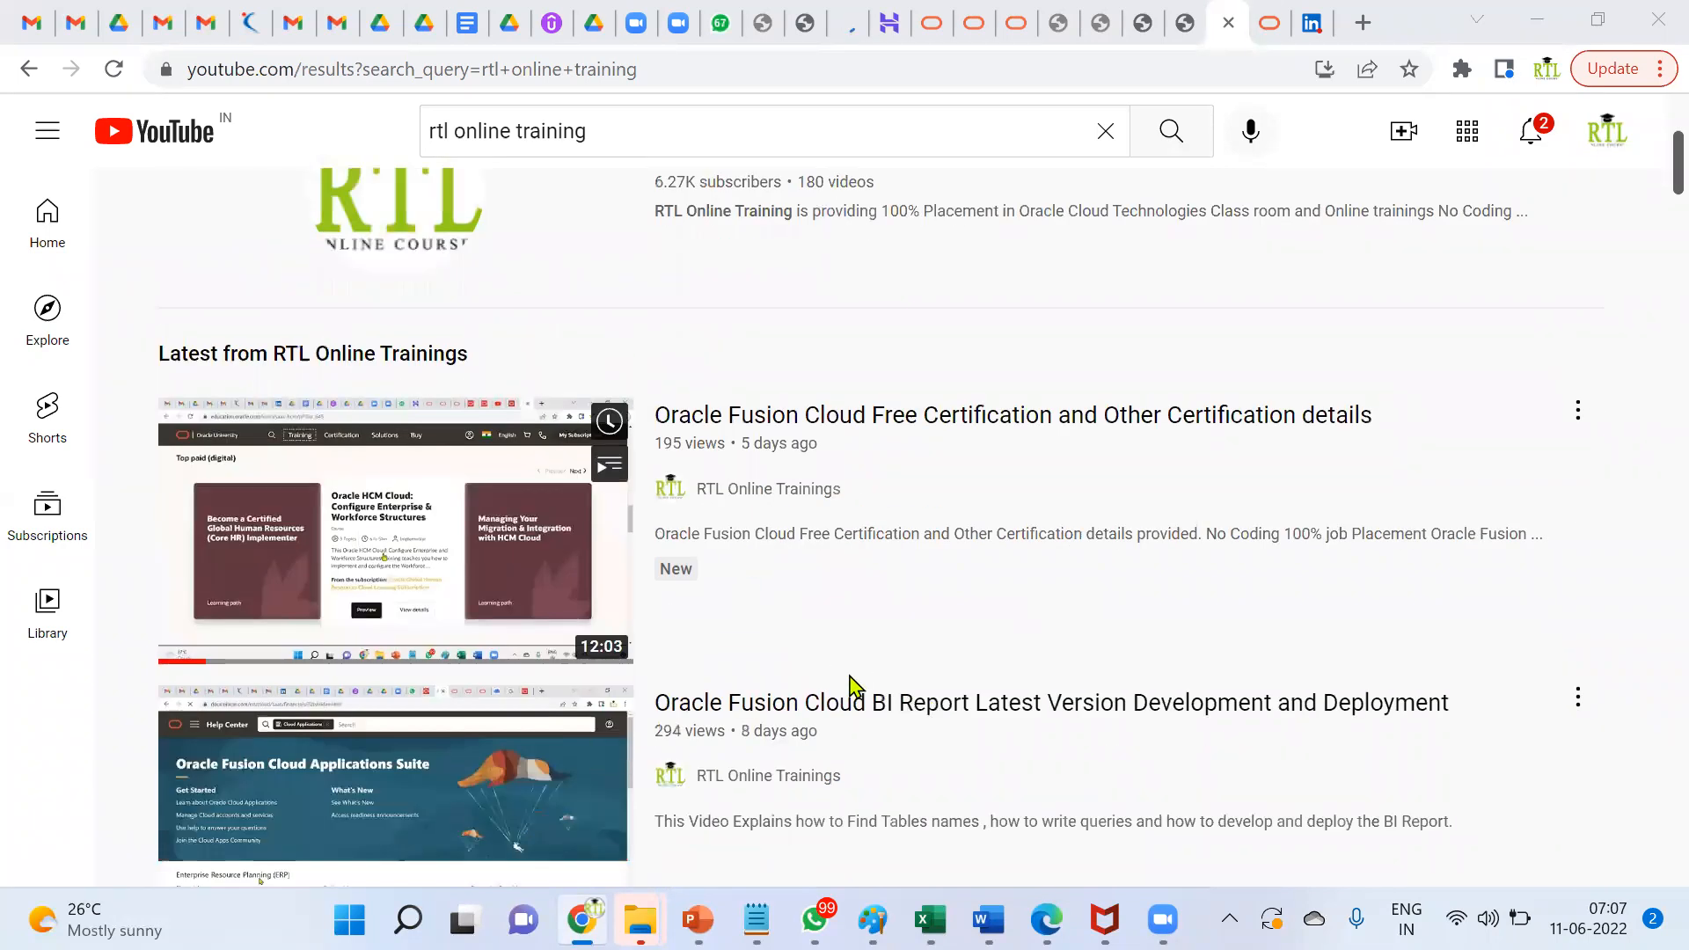
{"action": "scroll", "coordinate": [851, 690], "scroll_direction": "up", "scroll_amount": 2}
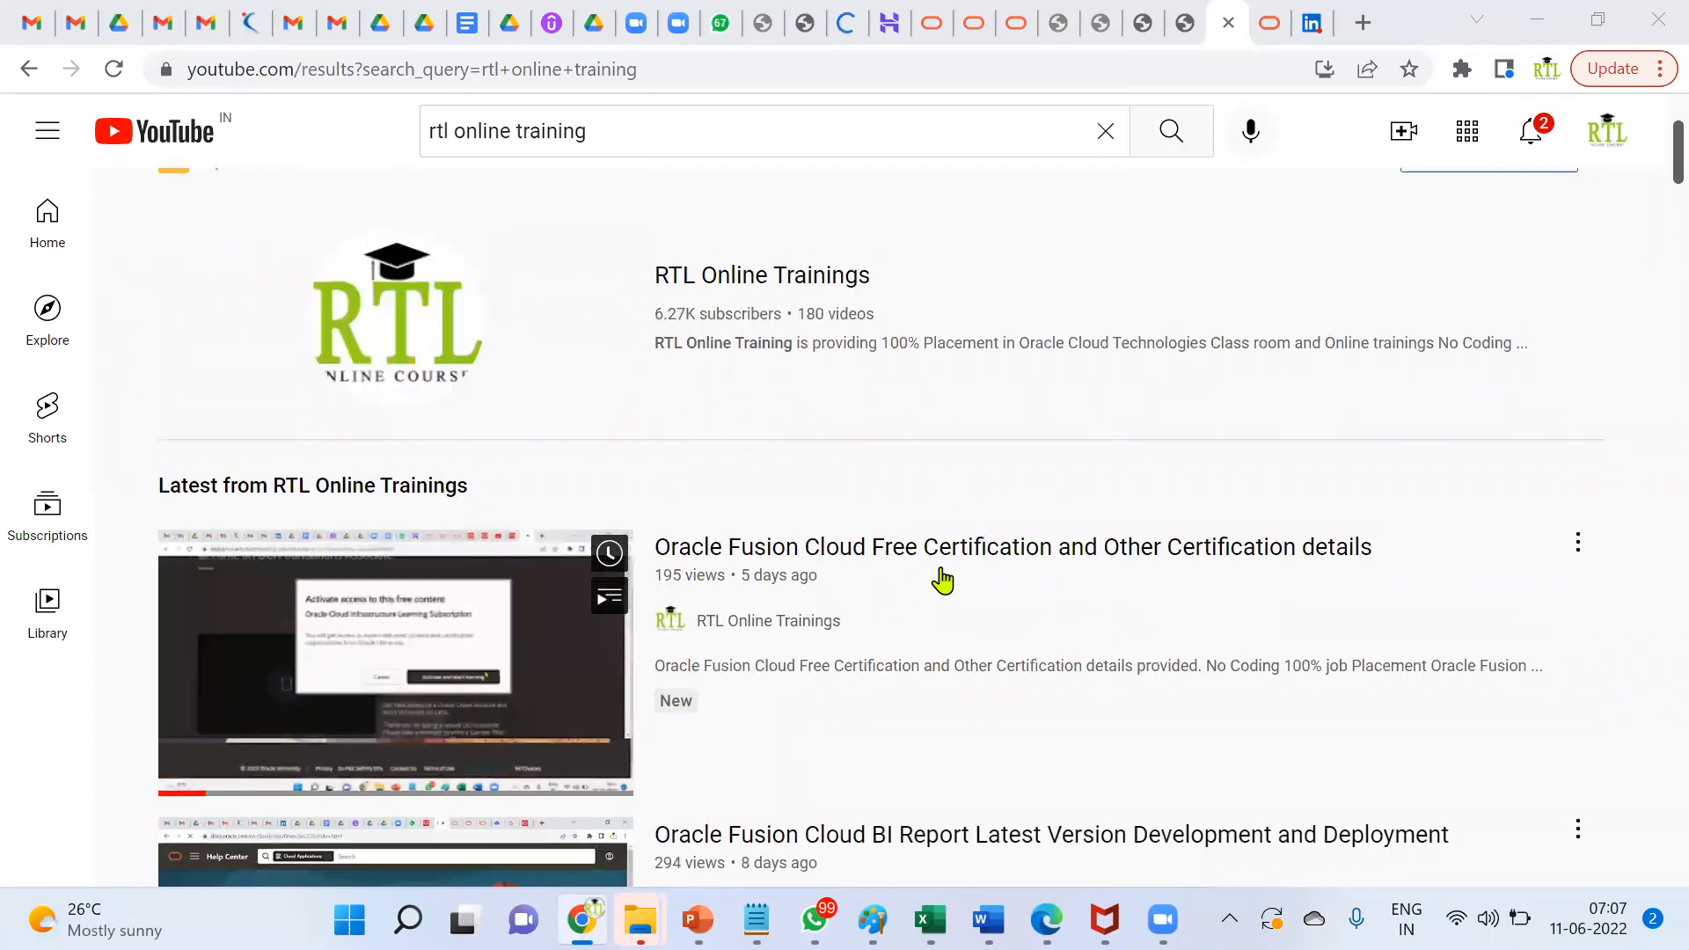
{"action": "scroll", "coordinate": [928, 619], "scroll_direction": "down", "scroll_amount": 3}
{"action": "scroll", "coordinate": [939, 669], "scroll_direction": "down", "scroll_amount": 3}
{"action": "left_click", "coordinate": [871, 613]}
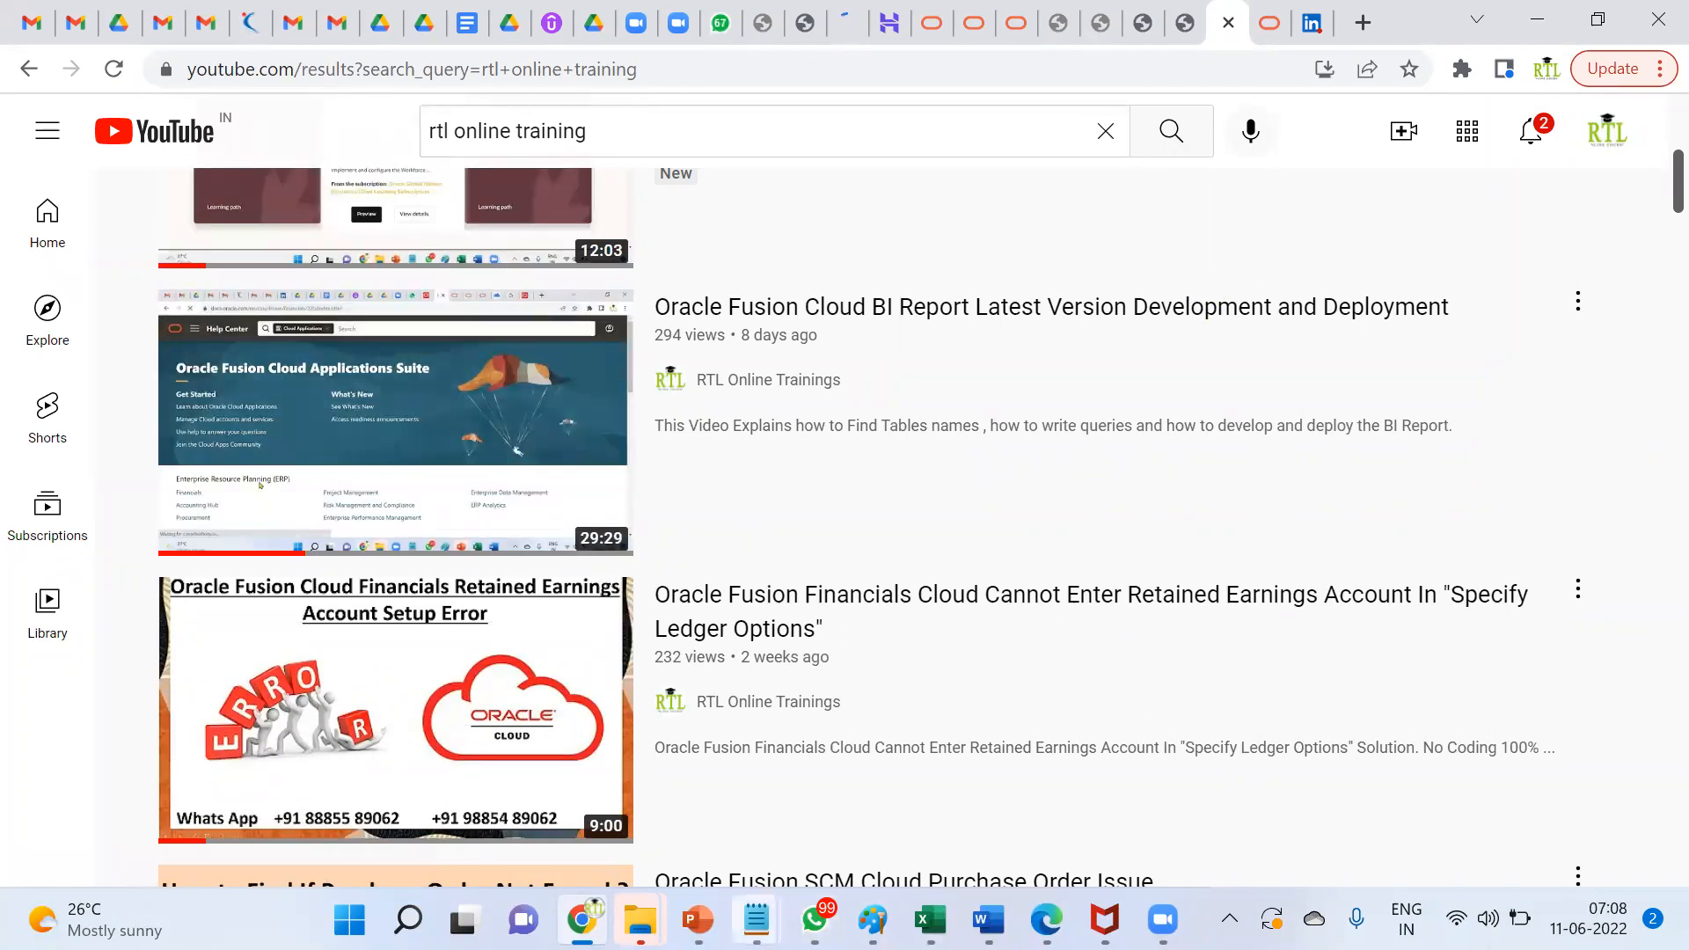
In the Notepad notes, write: whenever we create Position we need approval from the corresponding employee => Manager
{"action": "mouse_move", "coordinate": [757, 920]}
{"action": "left_click", "coordinate": [880, 846]}
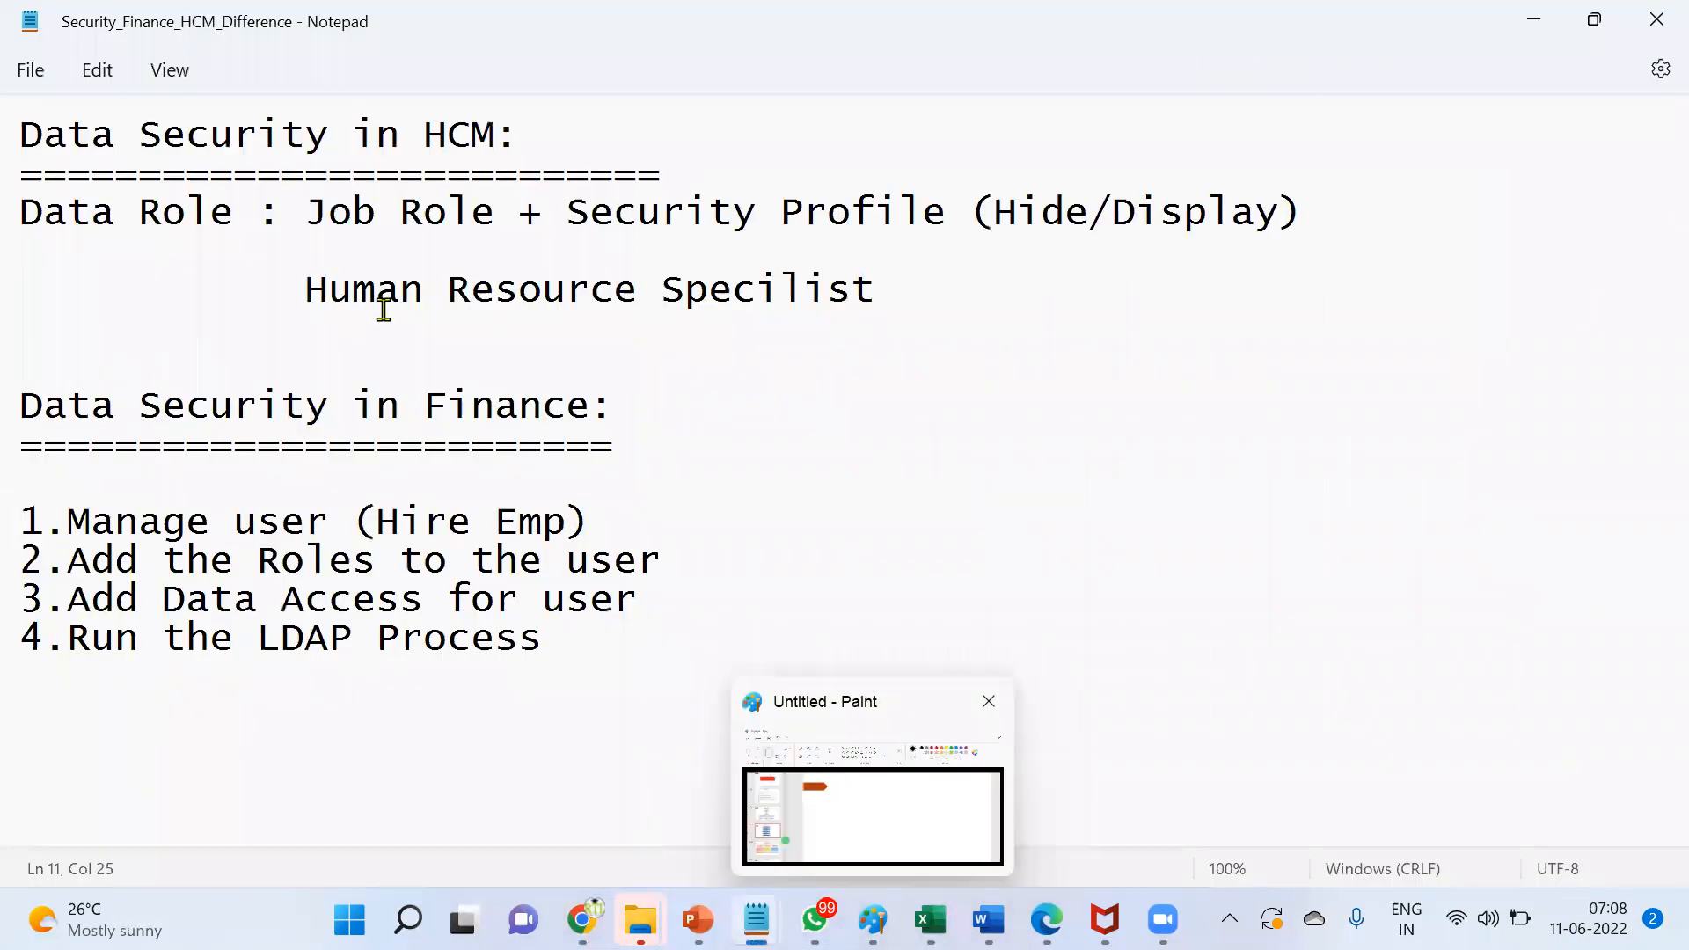
{"action": "left_click", "coordinate": [905, 715]}
{"action": "key", "text": "Return"}
{"action": "key", "text": "Return"}
{"action": "key", "text": "Return"}
{"action": "key", "text": "Return"}
{"action": "key", "text": "Return"}
{"action": "key", "text": "Return"}
{"action": "key", "text": "Return"}
{"action": "key", "text": "Return"}
{"action": "key", "text": "Return"}
{"action": "key", "text": "Return"}
{"action": "key", "text": "Return"}
{"action": "key", "text": "Return"}
{"action": "key", "text": "Return"}
{"action": "key", "text": "Return"}
{"action": "key", "text": "Return"}
{"action": "key", "text": "Return"}
{"action": "key", "text": "Return"}
{"action": "key", "text": "Return"}
{"action": "key", "text": "Return"}
{"action": "key", "text": "Return"}
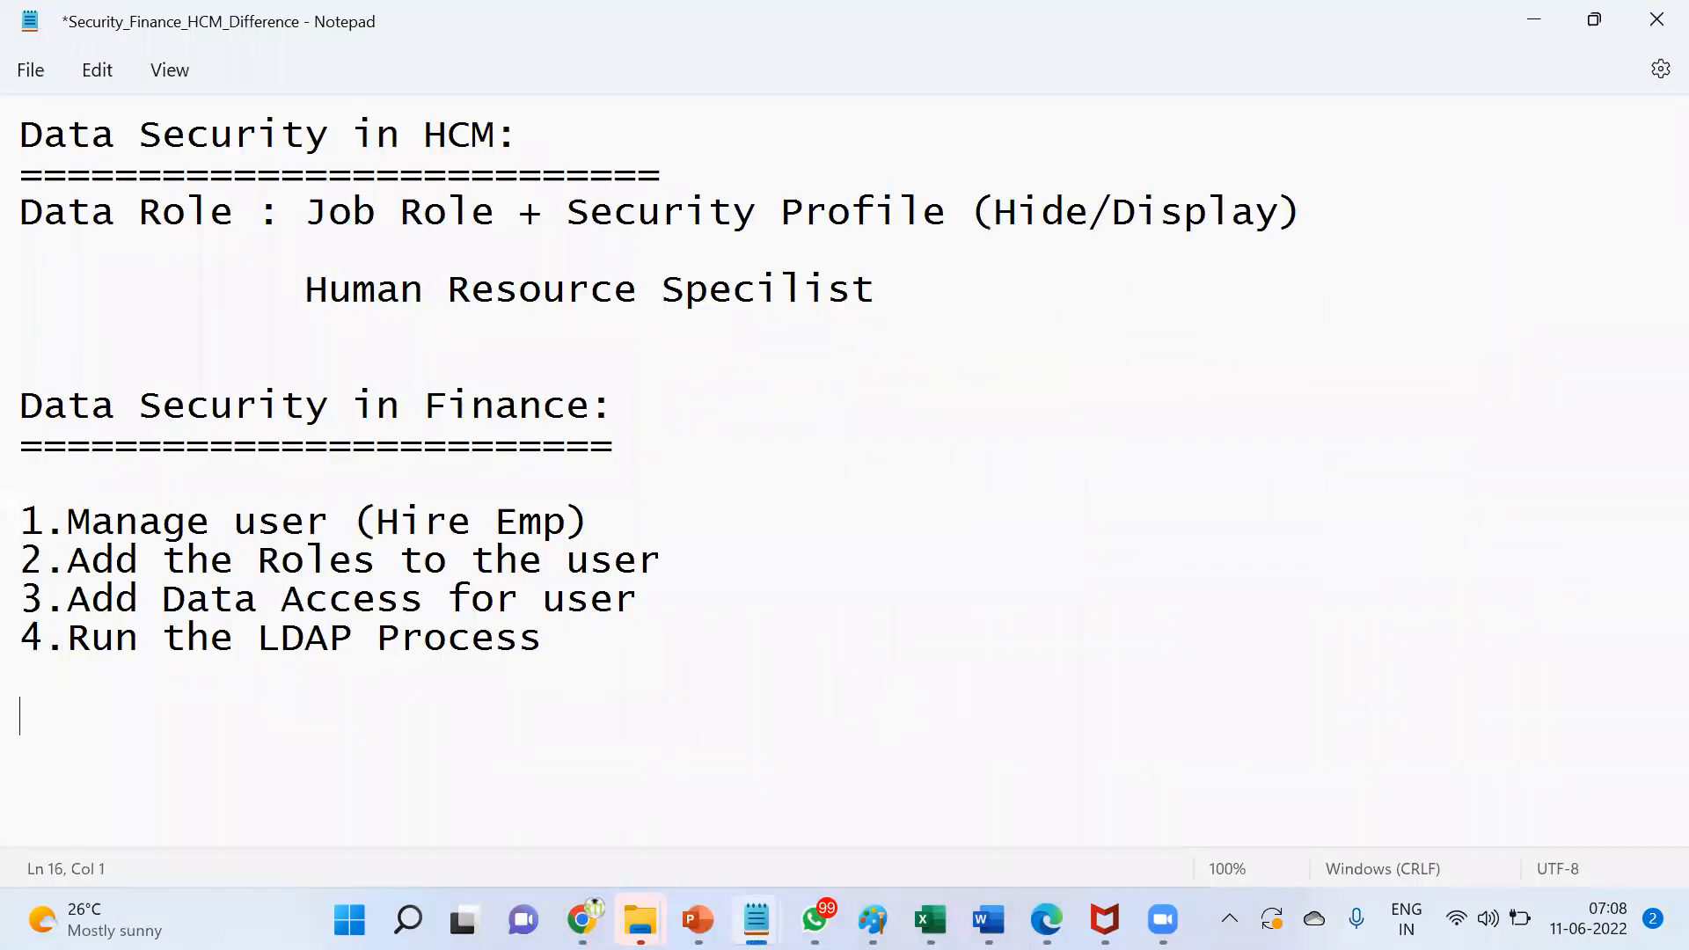
{"action": "left_click", "coordinate": [81, 221]}
{"action": "type", "text": "1."}
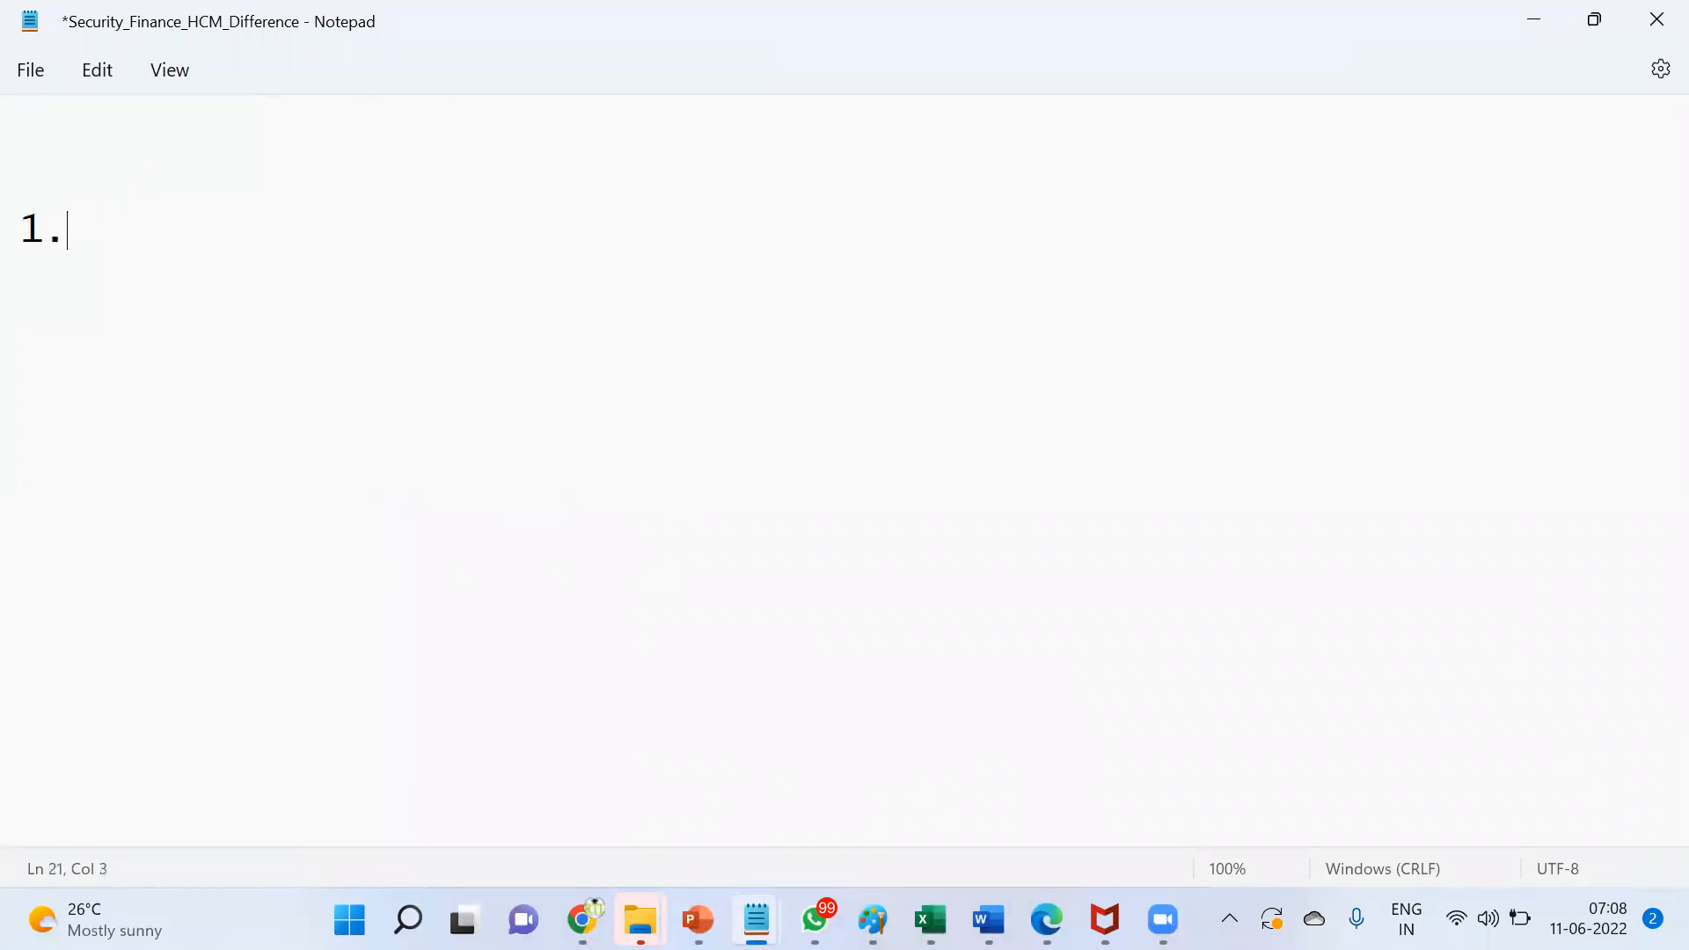
{"action": "type", "text": "whenever we "}
{"action": "type", "text": "crea"}
{"action": "key", "text": "BackSpace"}
{"action": "type", "text": "eate Position we "}
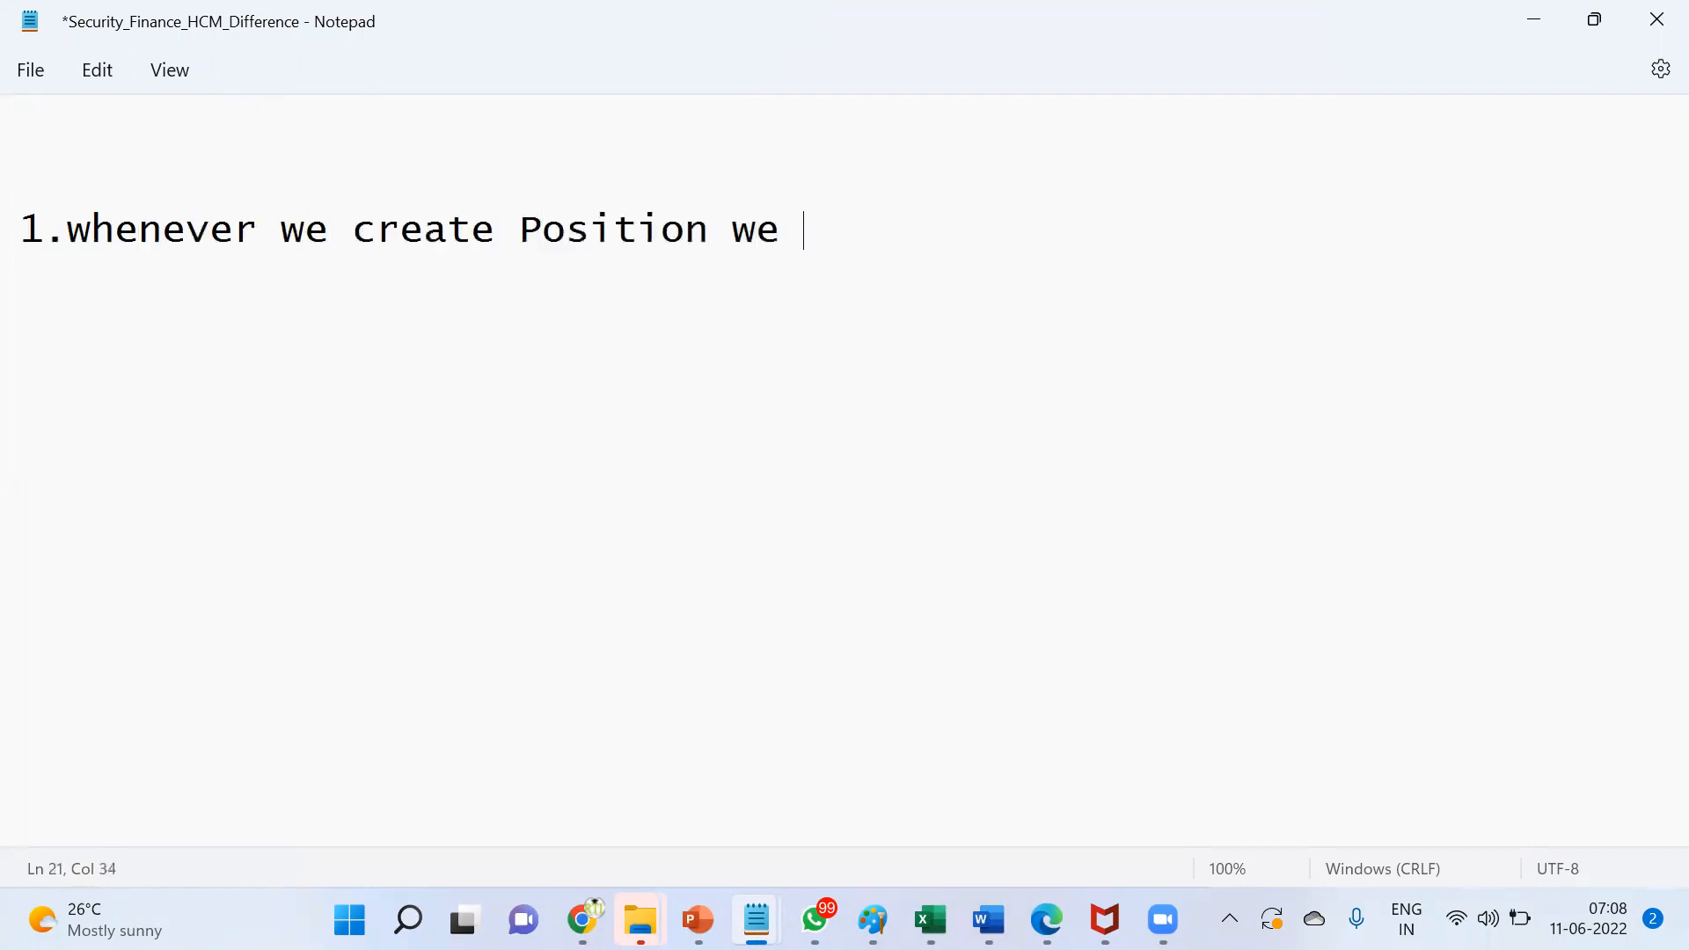
{"action": "type", "text": "need approval from tha"}
{"action": "key", "text": "BackSpace"}
{"action": "type", "text": "e correspoding"}
{"action": "key", "text": "Return"}
{"action": "type", "text": "employee"}
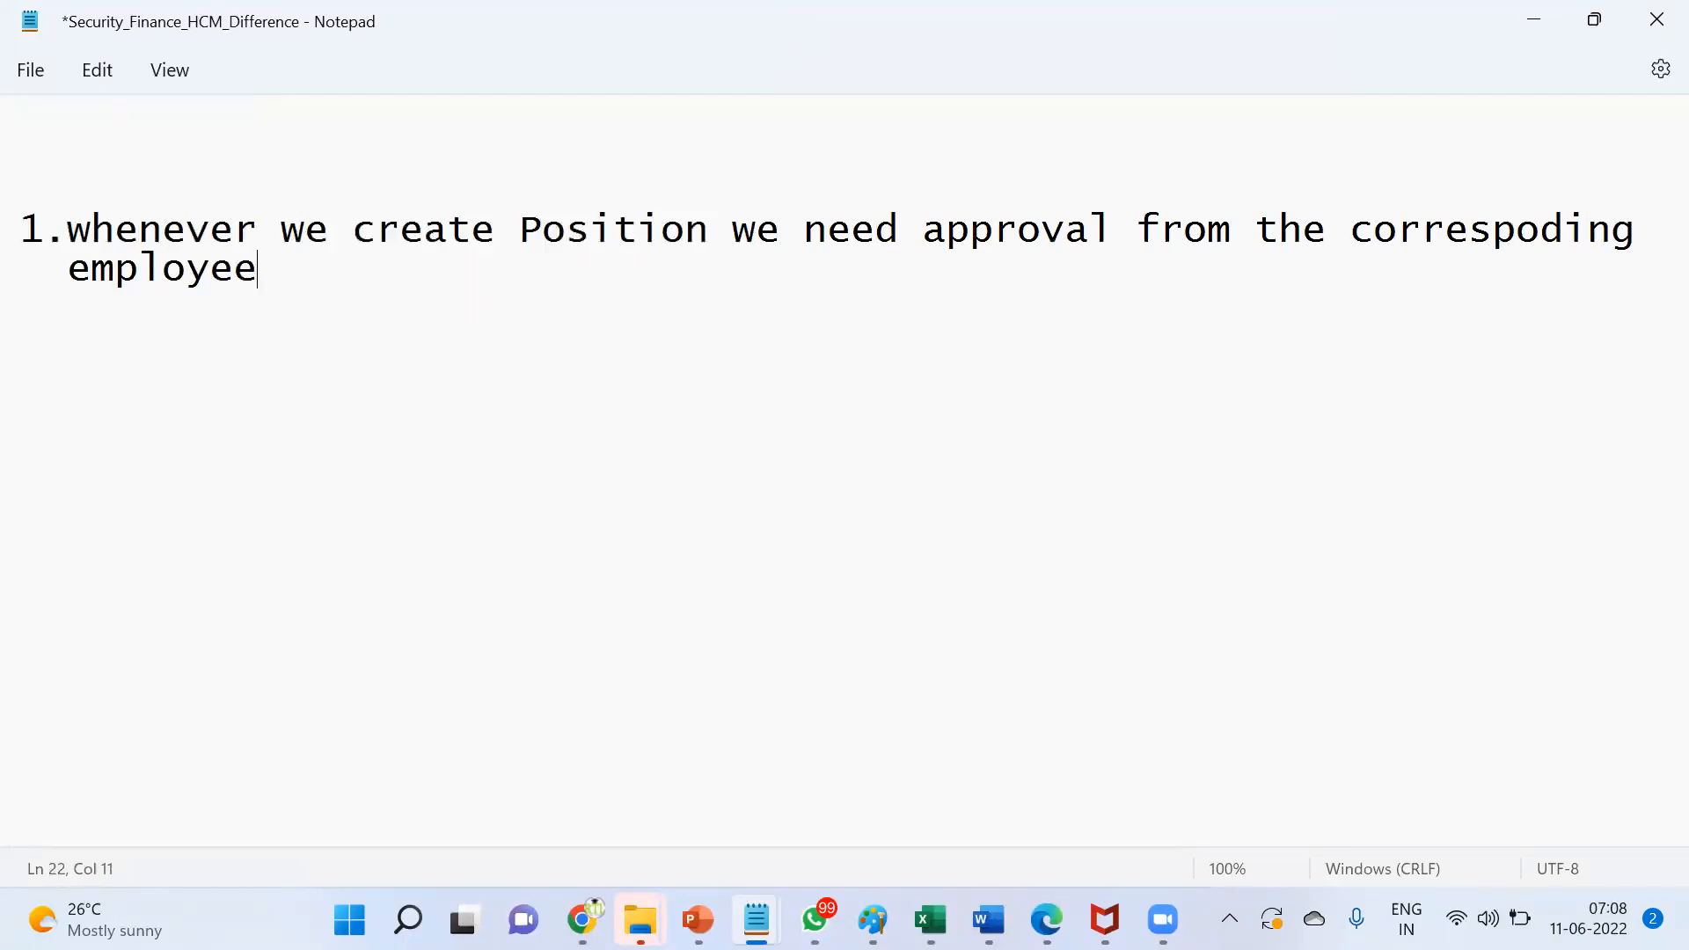
{"action": "type", "text": " => Manager"}
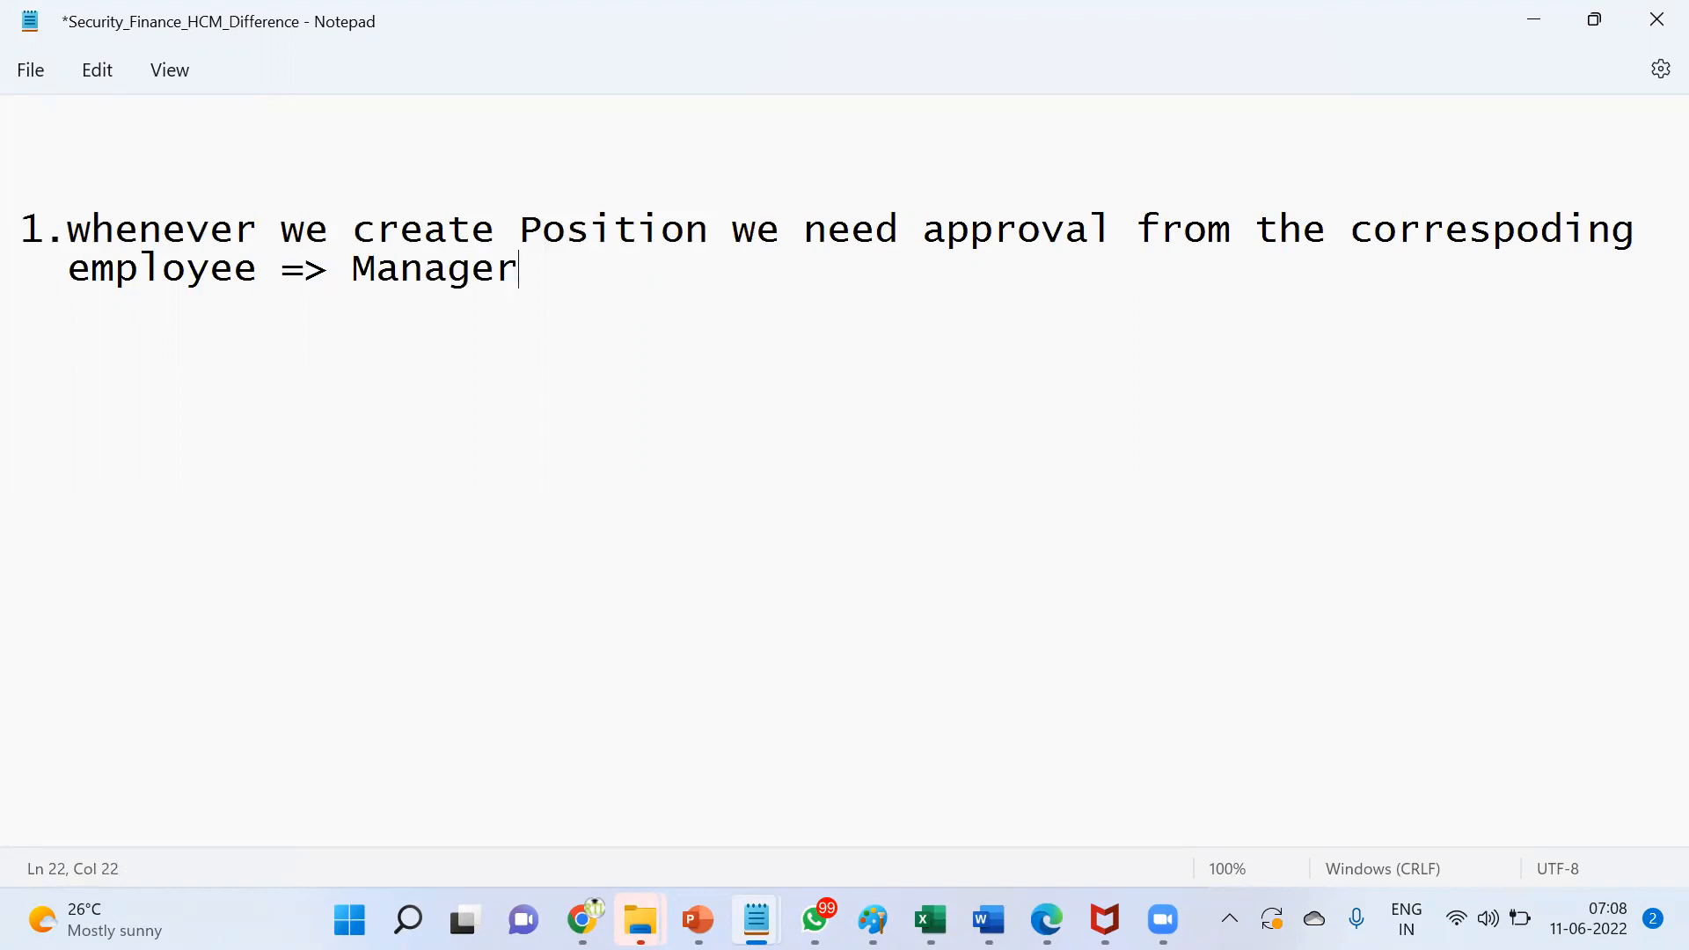
Add placeholder lines X and Y below the approval note
{"action": "type", "text": "X"}
{"action": "key", "text": "Return"}
{"action": "type", "text": "Y"}
{"action": "left_click", "coordinate": [832, 623]}
Replace X and Y with: 1.Create Manager 2.Create Emp, 3.Emp creates Position, 4.Manager notification check
{"action": "left_click_drag", "start_coordinate": [19, 342], "coordinate": [86, 376]}
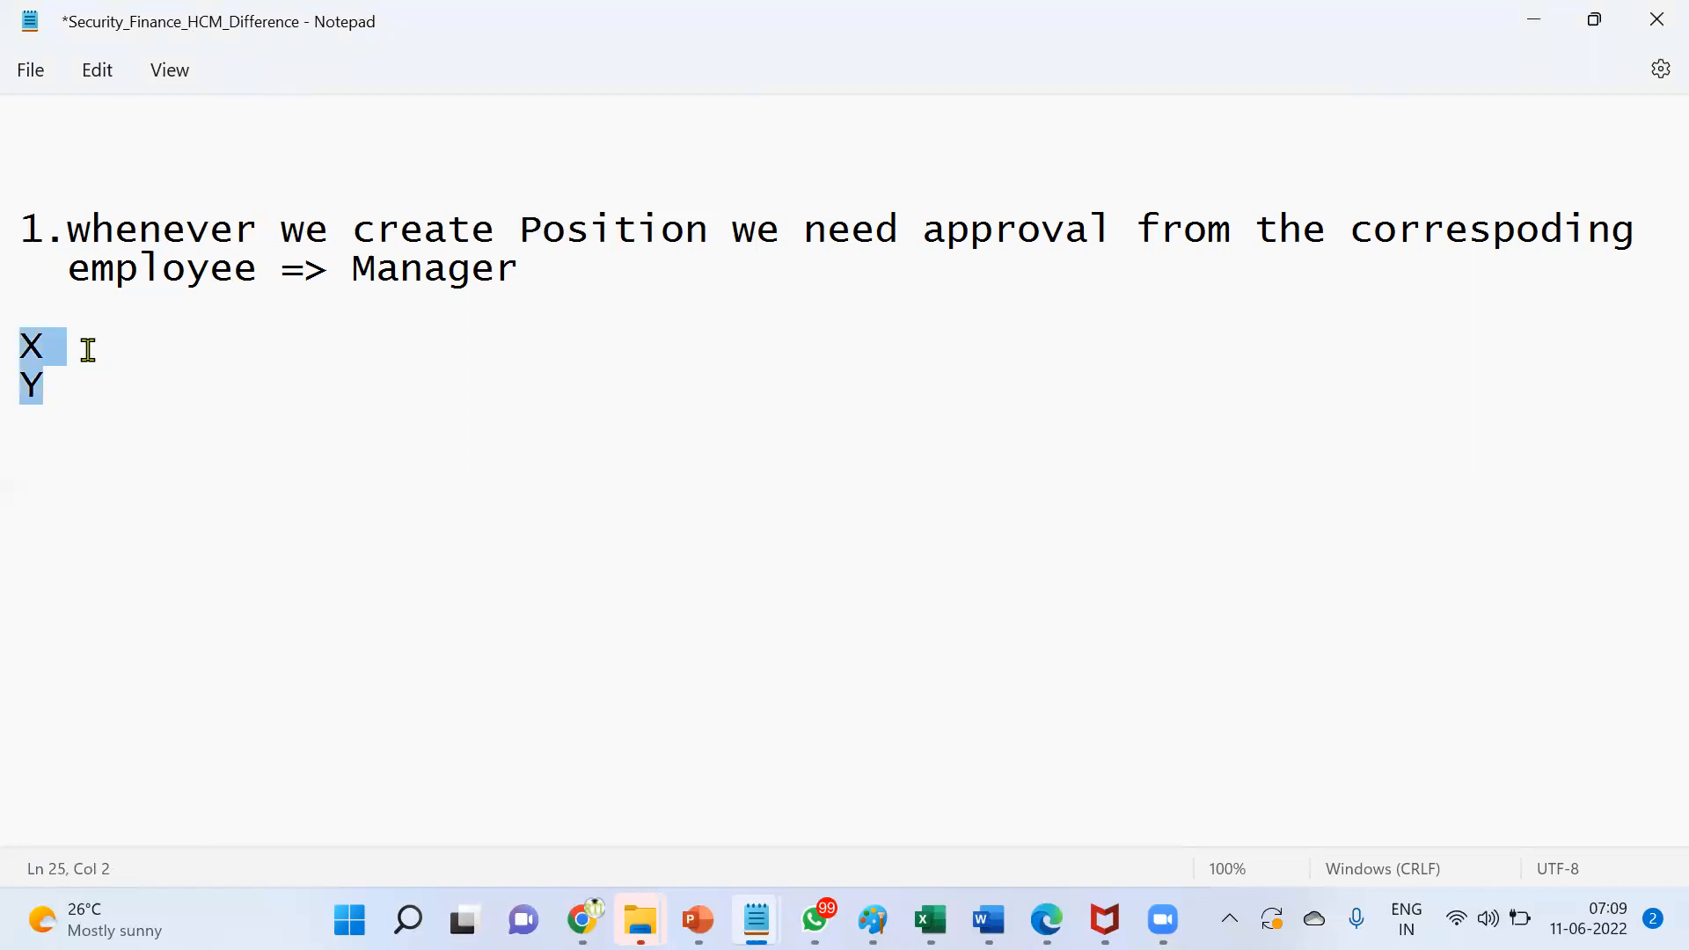
{"action": "type", "text": "1.Create"}
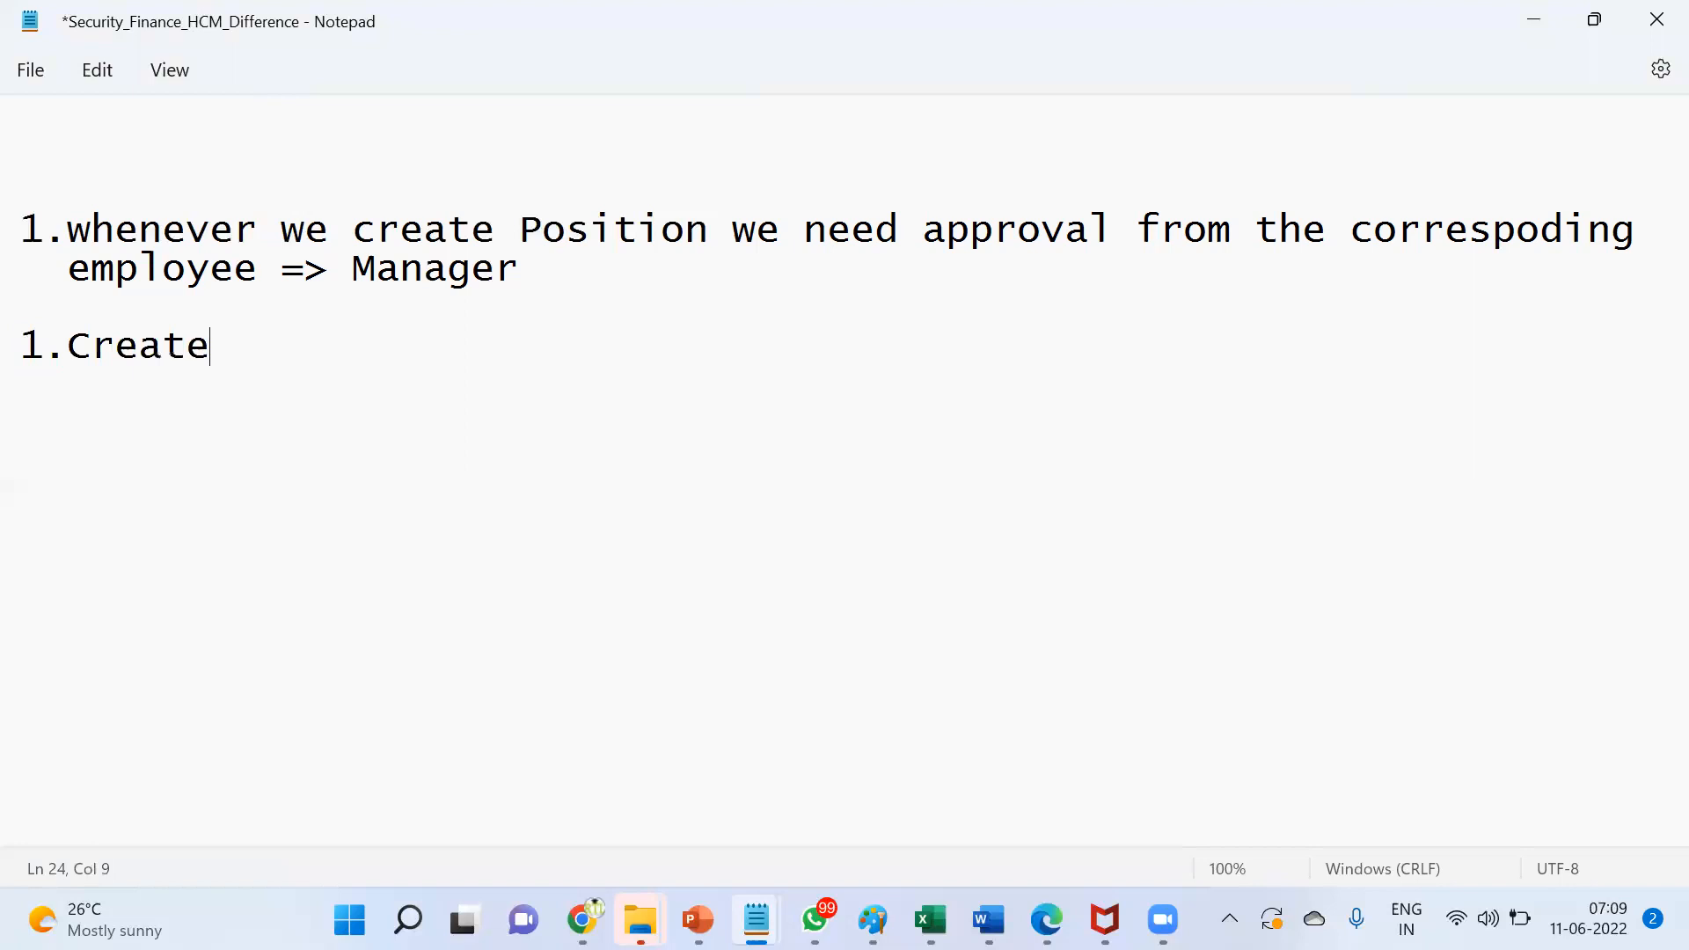
{"action": "type", "text": " Manager "}
{"action": "type", "text": "2.Create "}
{"action": "type", "text": "Emp"}
{"action": "key", "text": "Return"}
{"action": "type", "text": "3"}
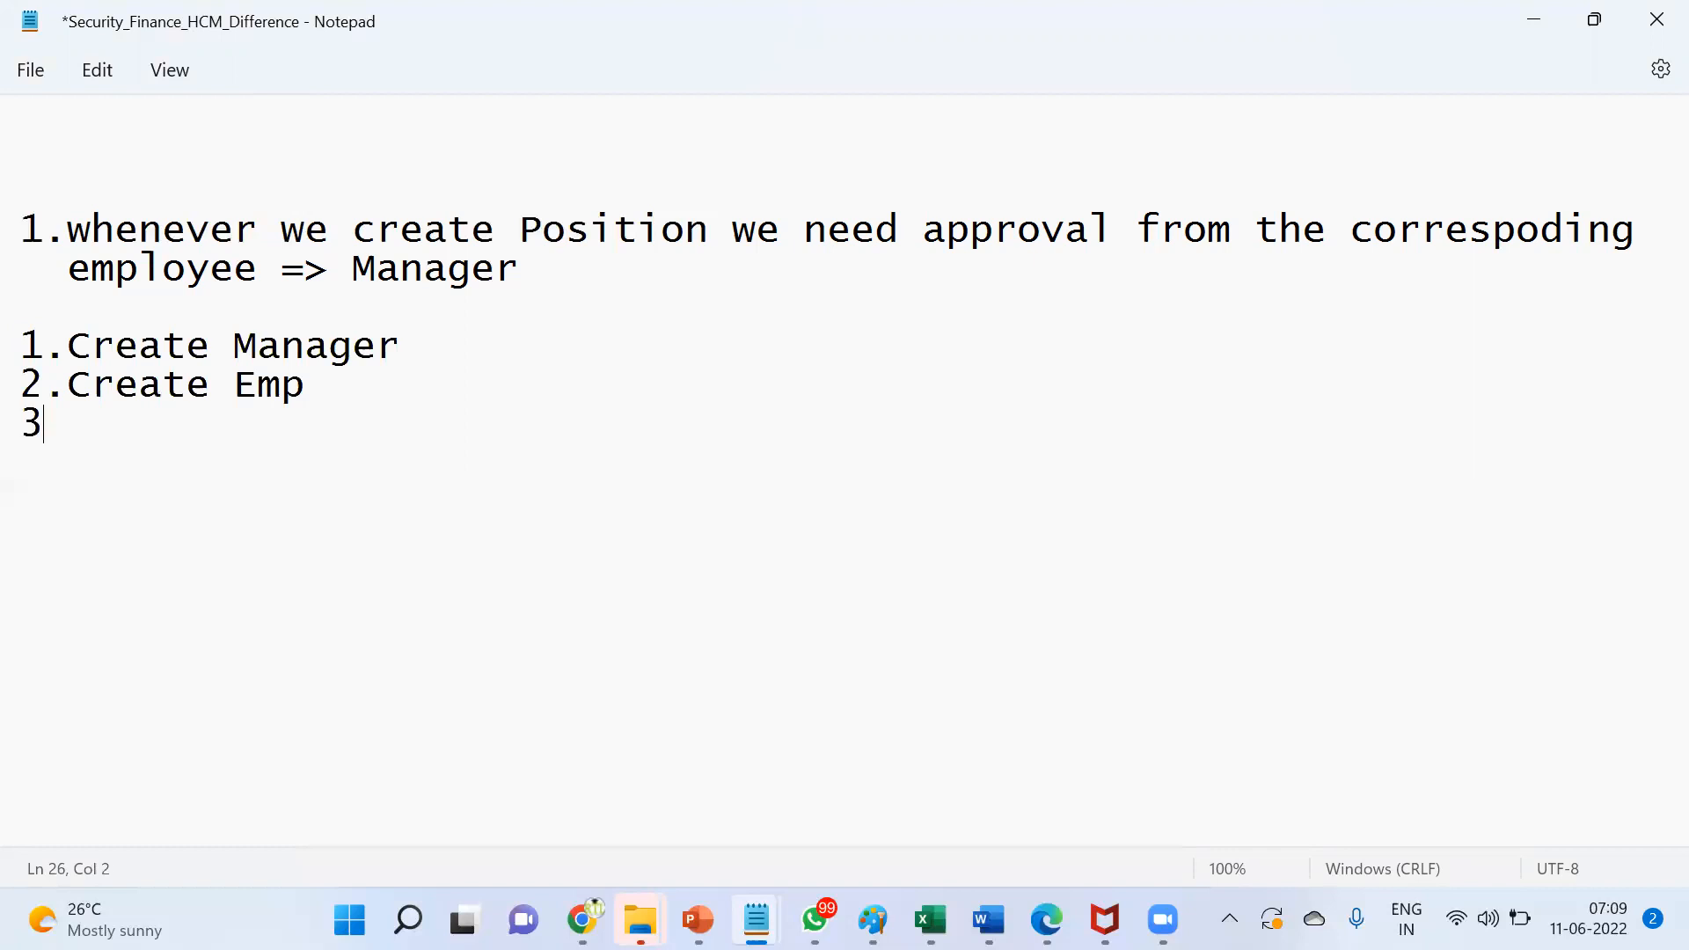
{"action": "type", "text": ".C"}
{"action": "key", "text": "BackSpace"}
{"action": "type", "text": "Emp is going "}
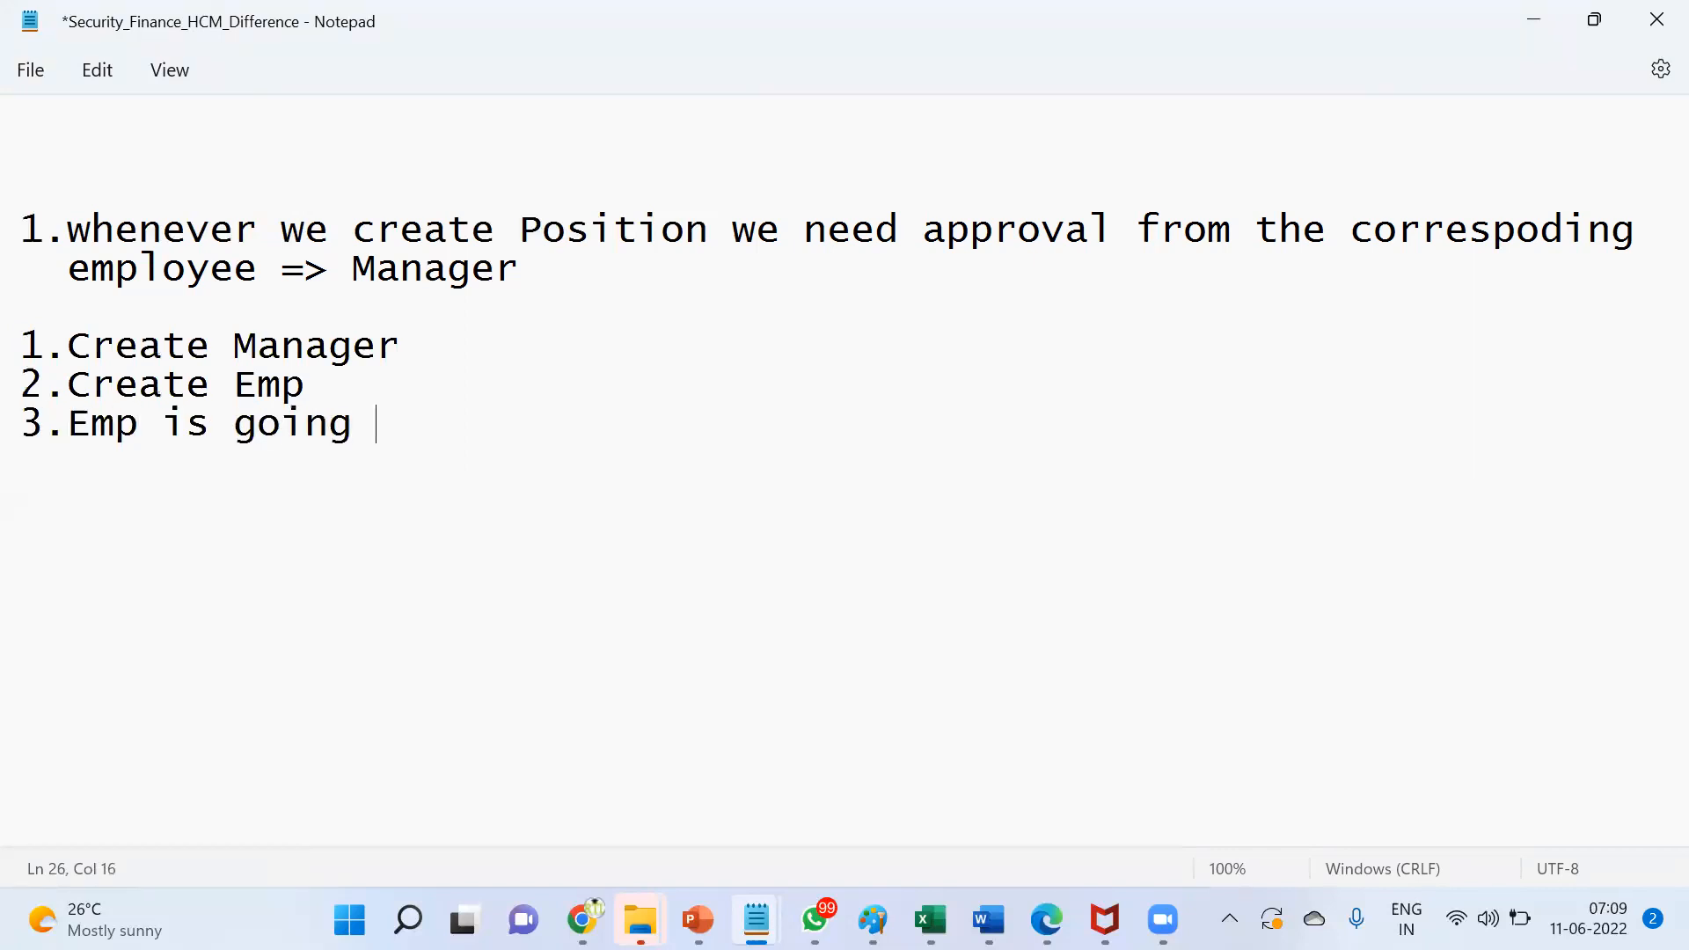
{"action": "type", "text": "to create "}
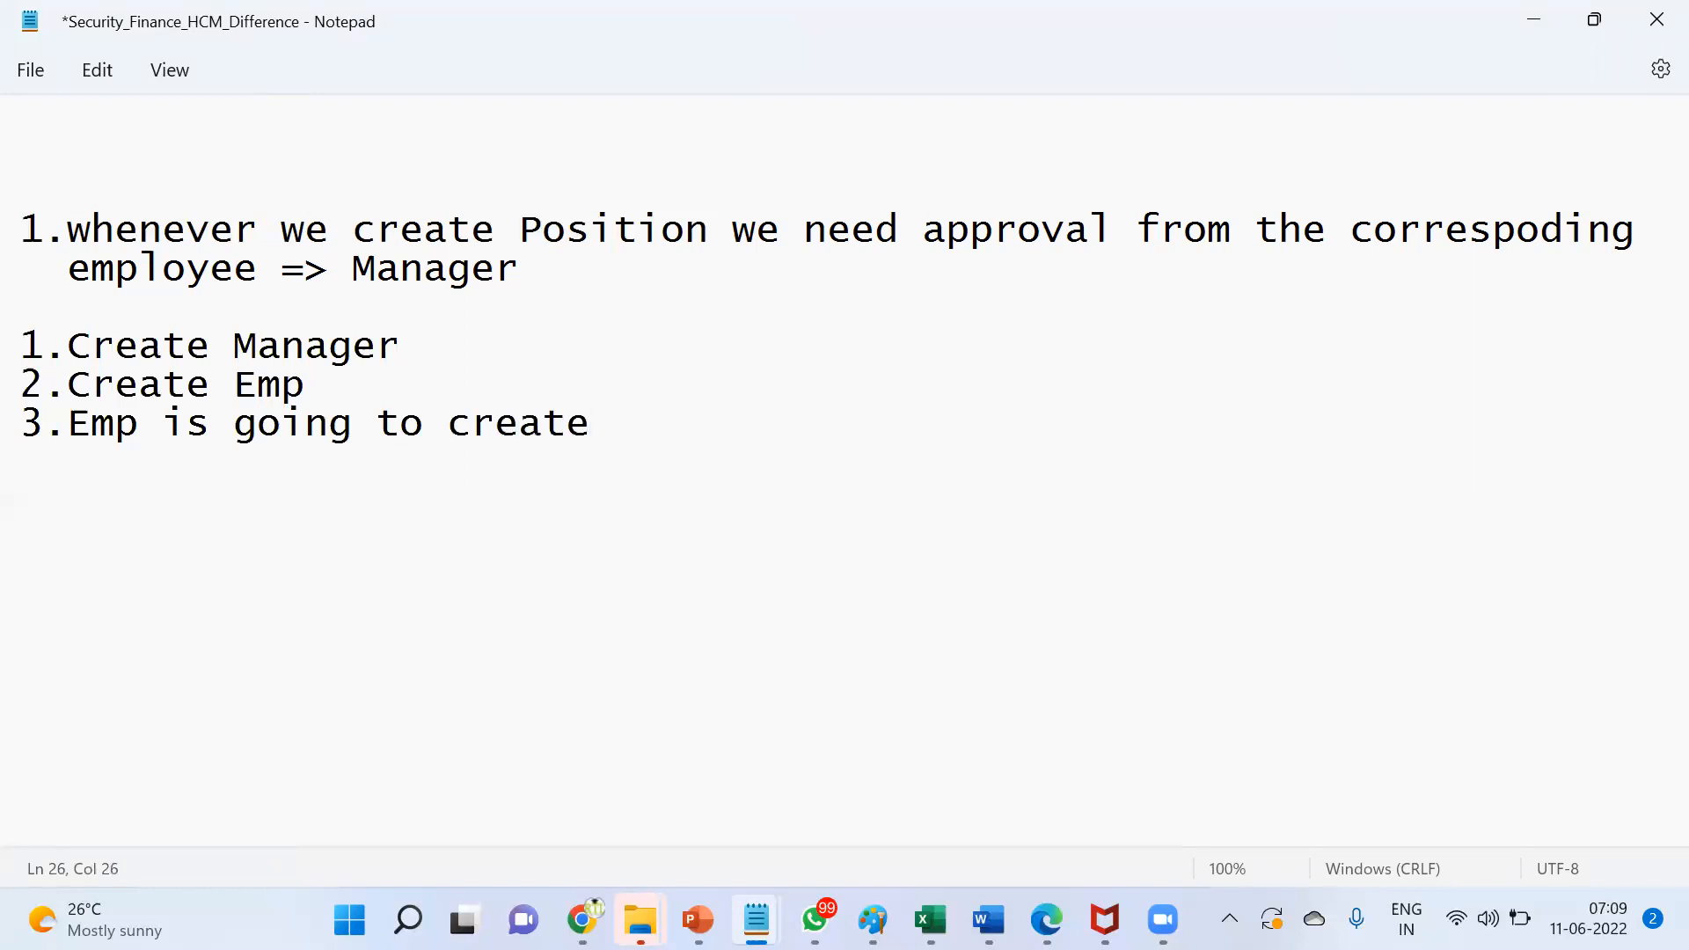
{"action": "type", "text": "Position"}
{"action": "key", "text": "Return"}
{"action": "type", "text": "4."}
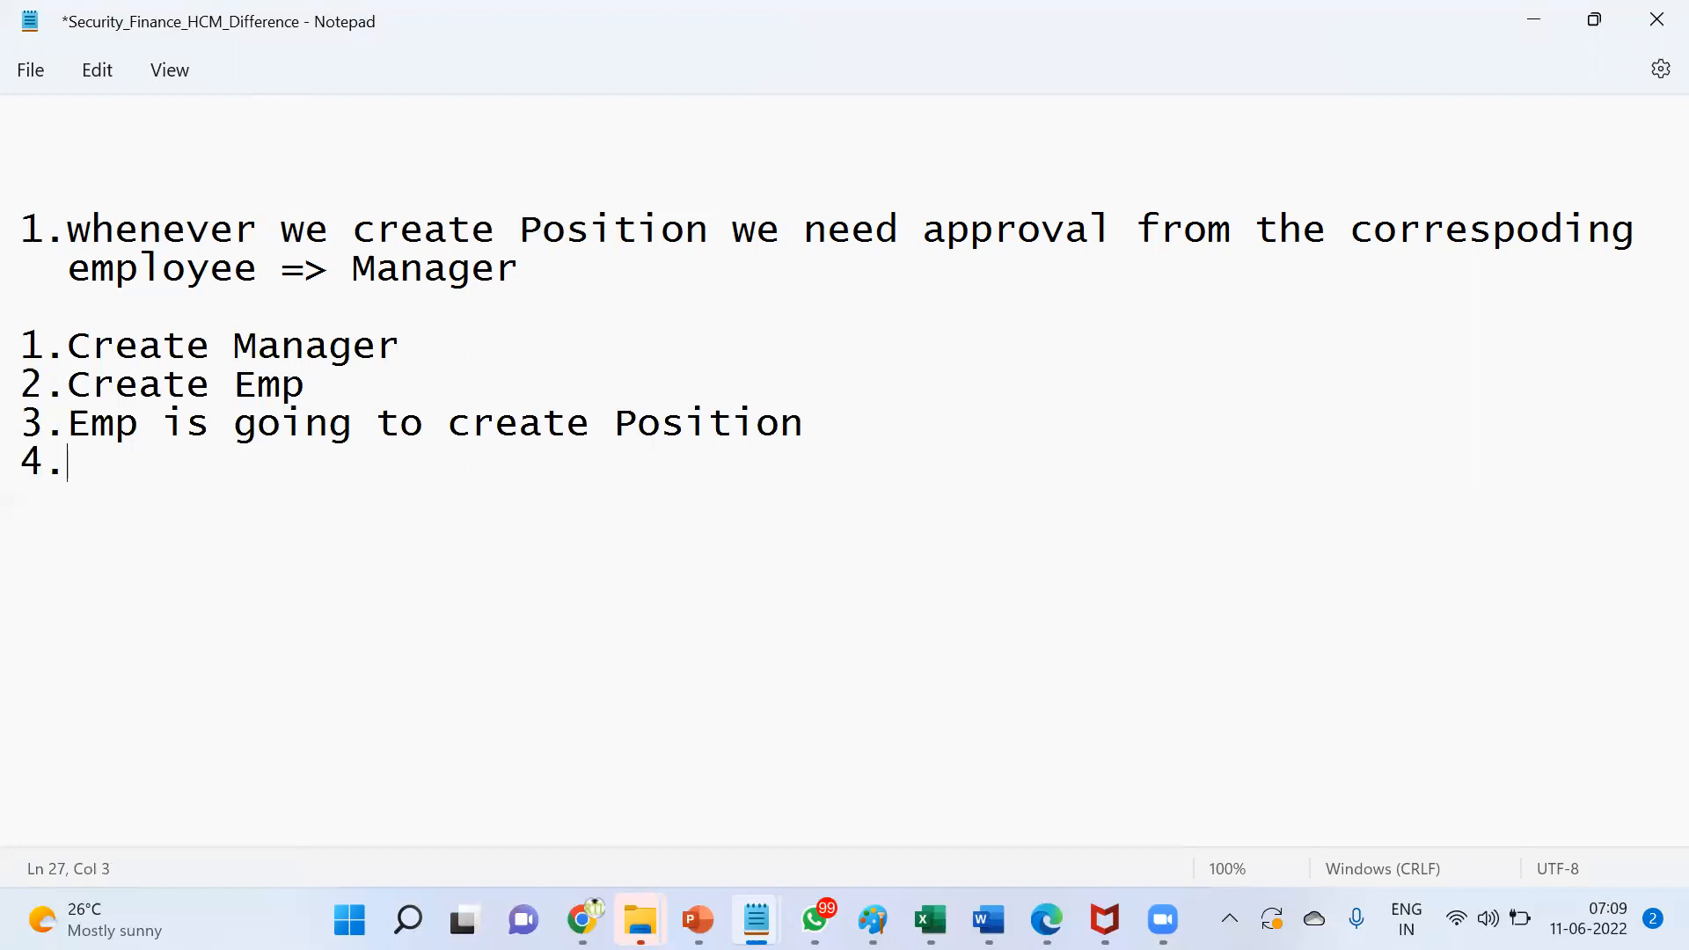
{"action": "type", "text": "Manager re"}
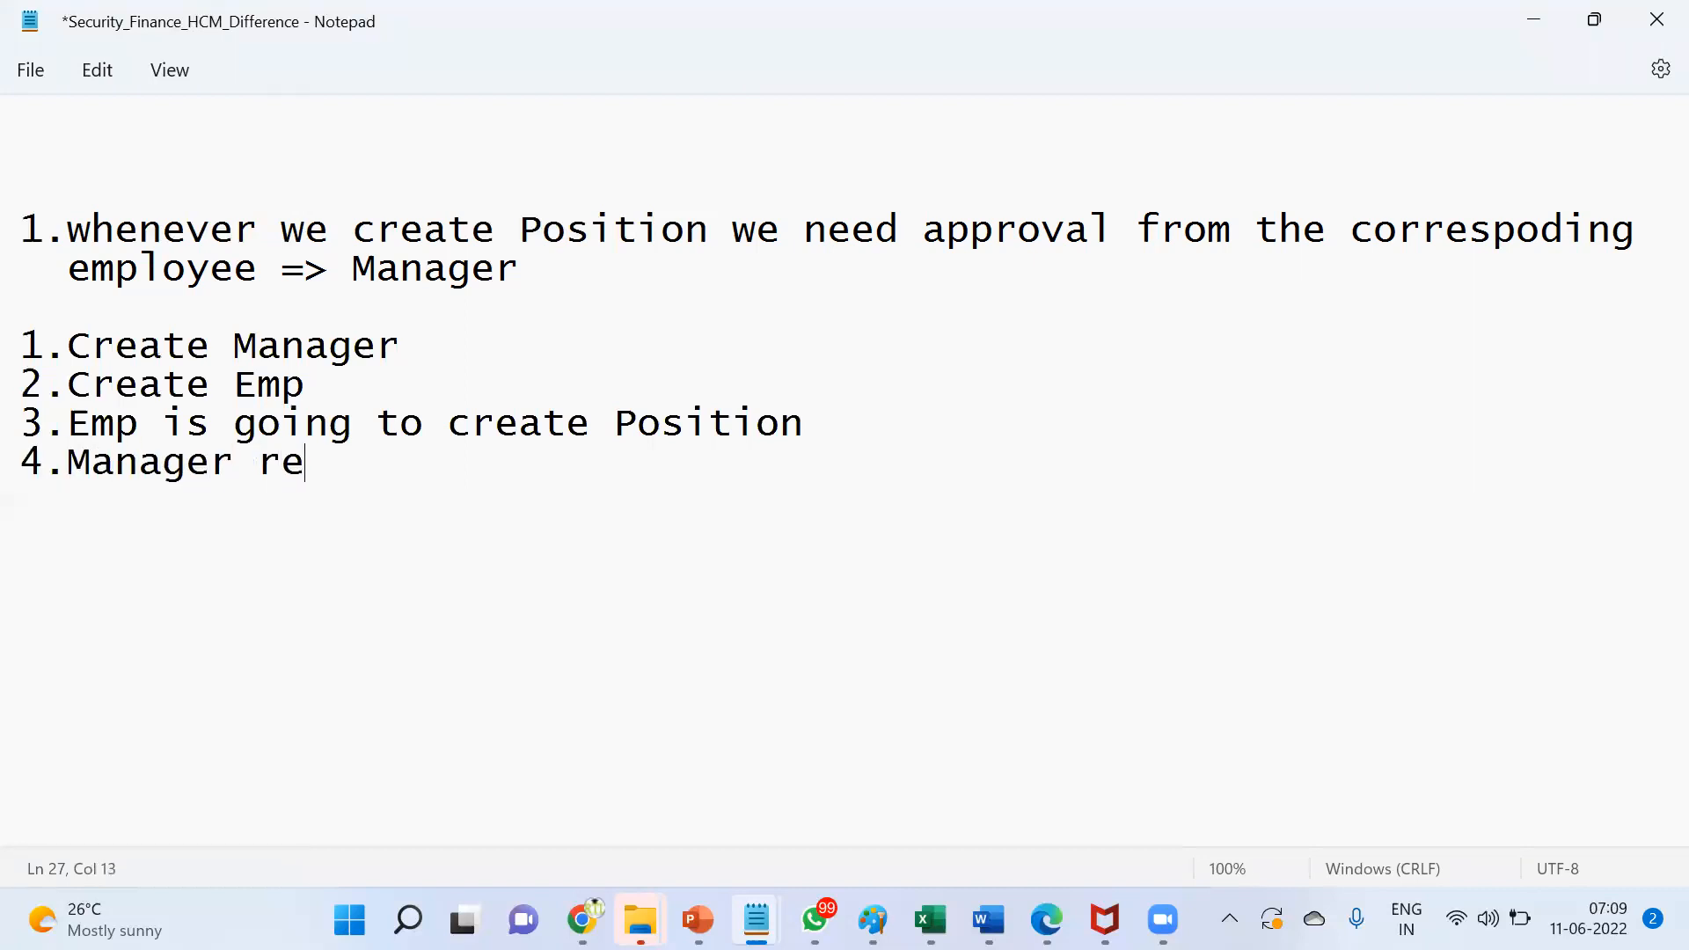
{"action": "type", "text": "ceived notification or not"}
{"action": "key", "text": "Return"}
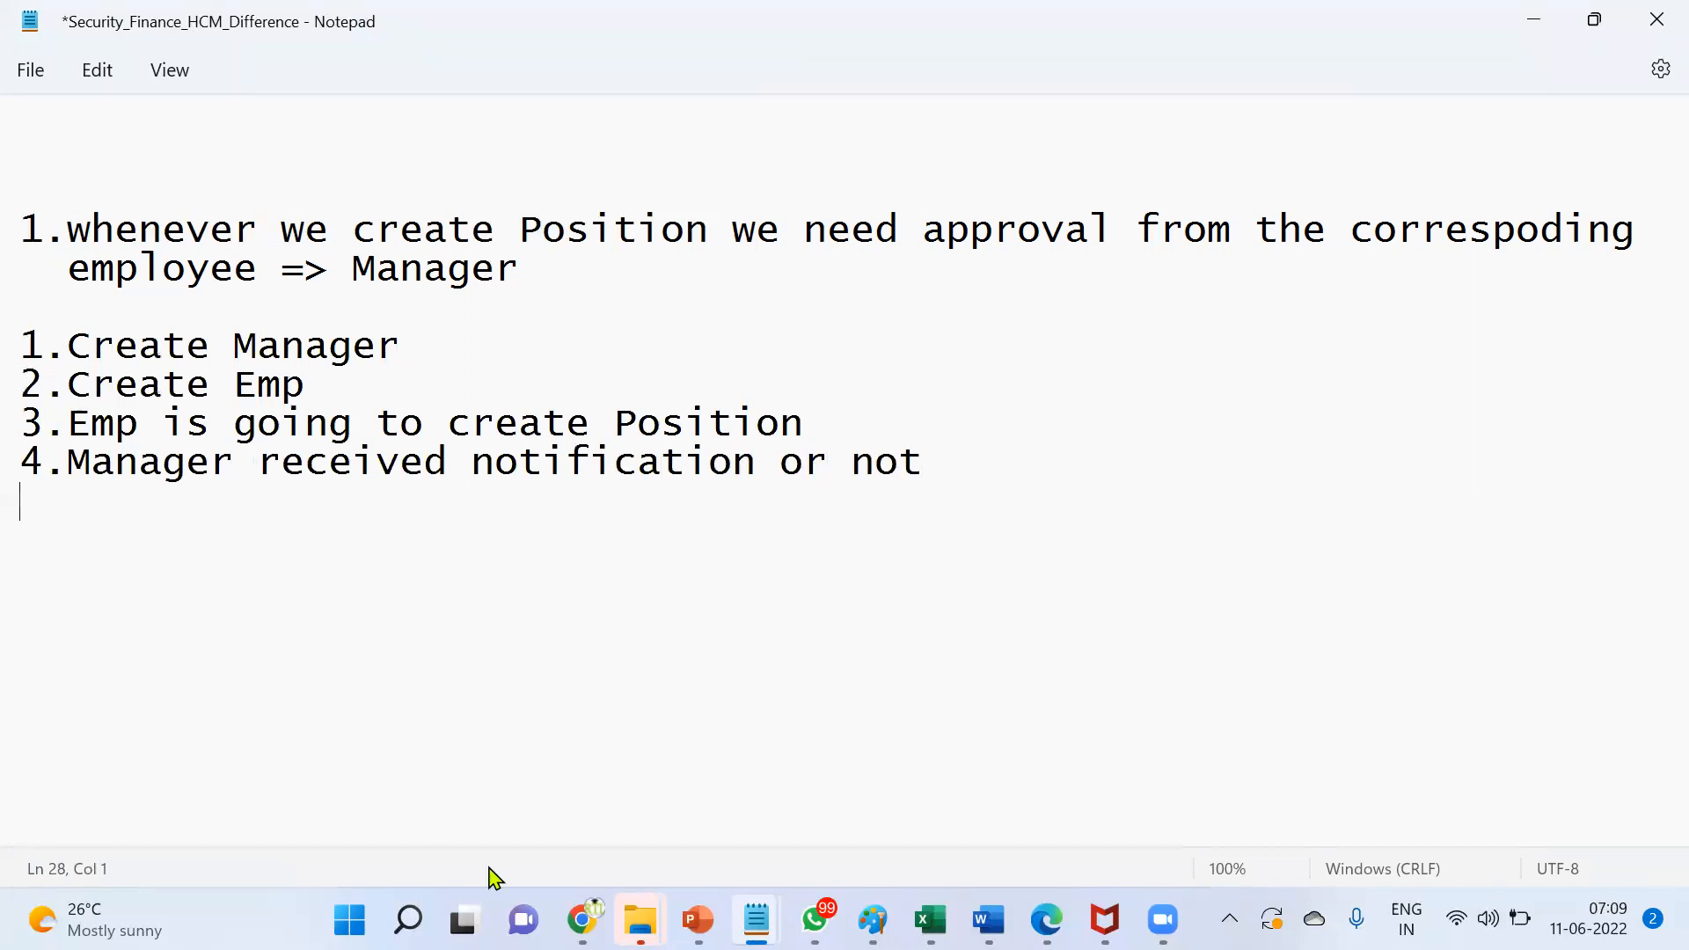
{"action": "left_click", "coordinate": [581, 919]}
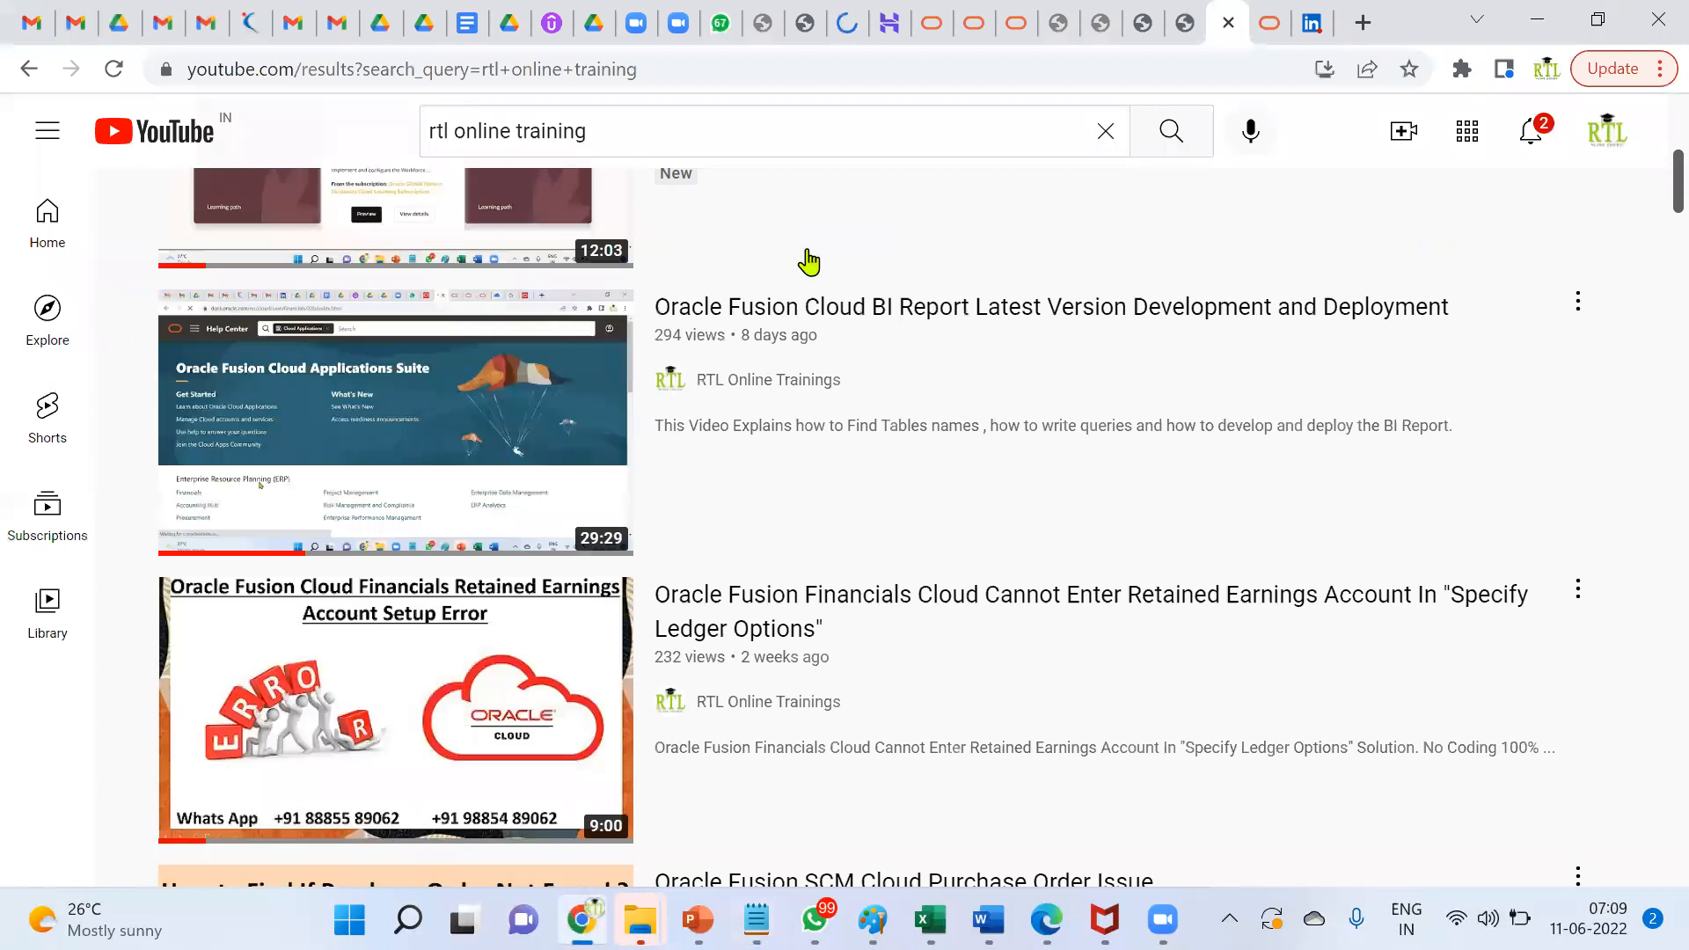
Switch to the Oracle tab and put Chrome in full screen
{"action": "scroll", "coordinate": [1444, 490], "scroll_direction": "up", "scroll_amount": 8}
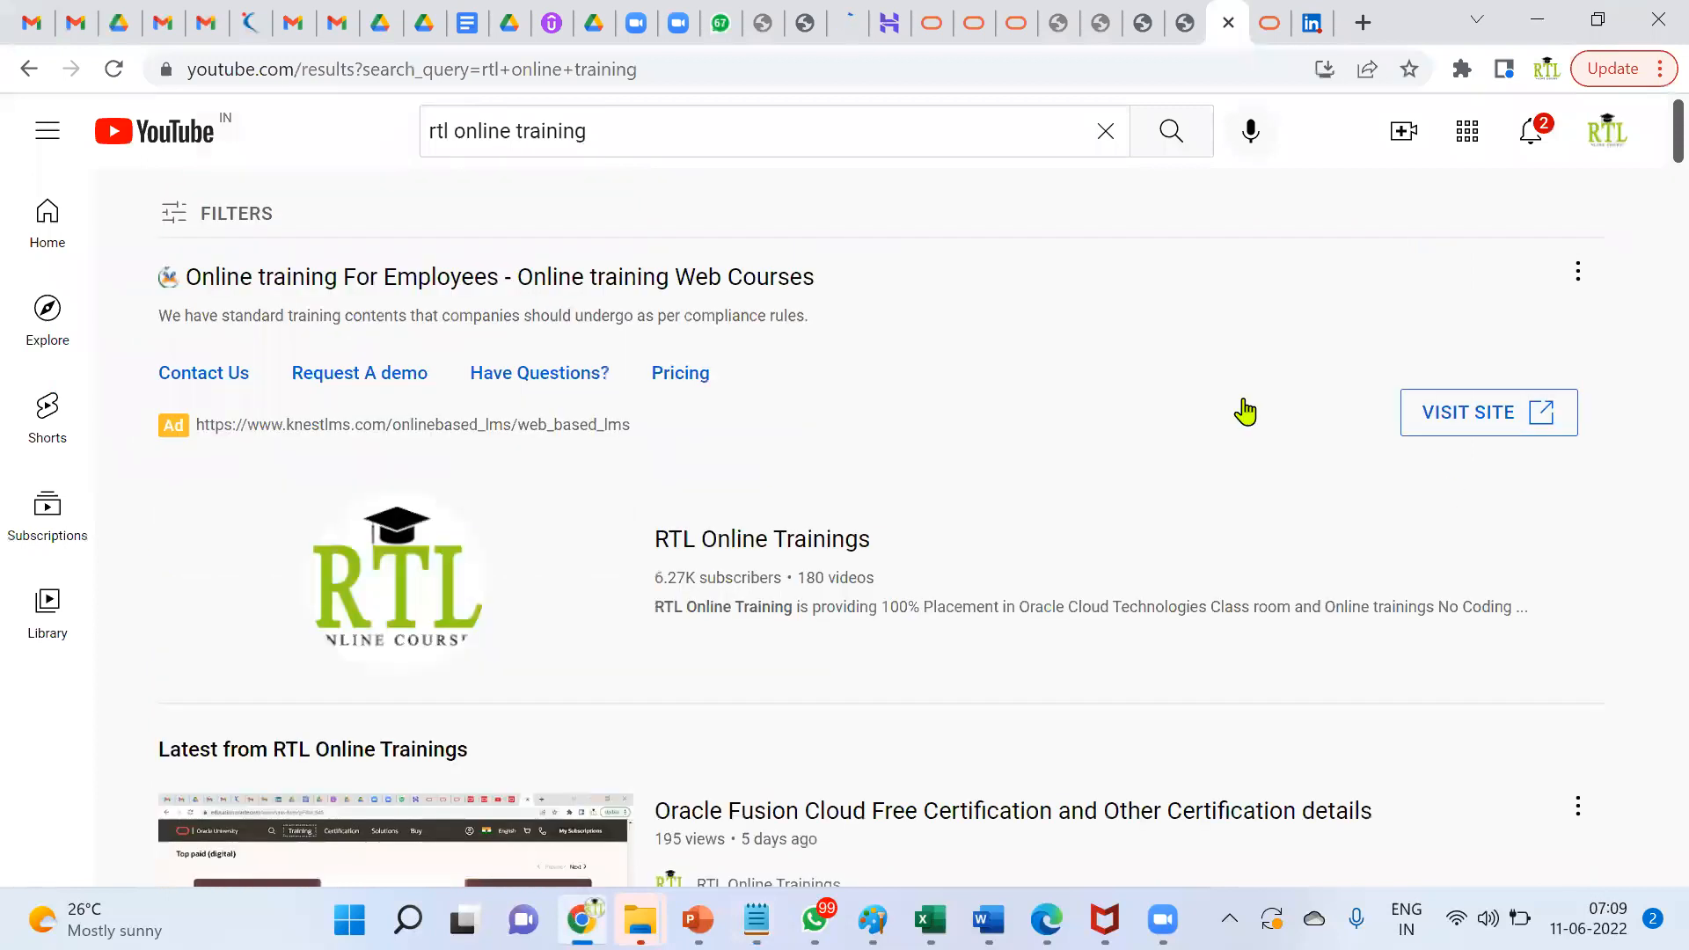
{"action": "left_click", "coordinate": [1152, 35]}
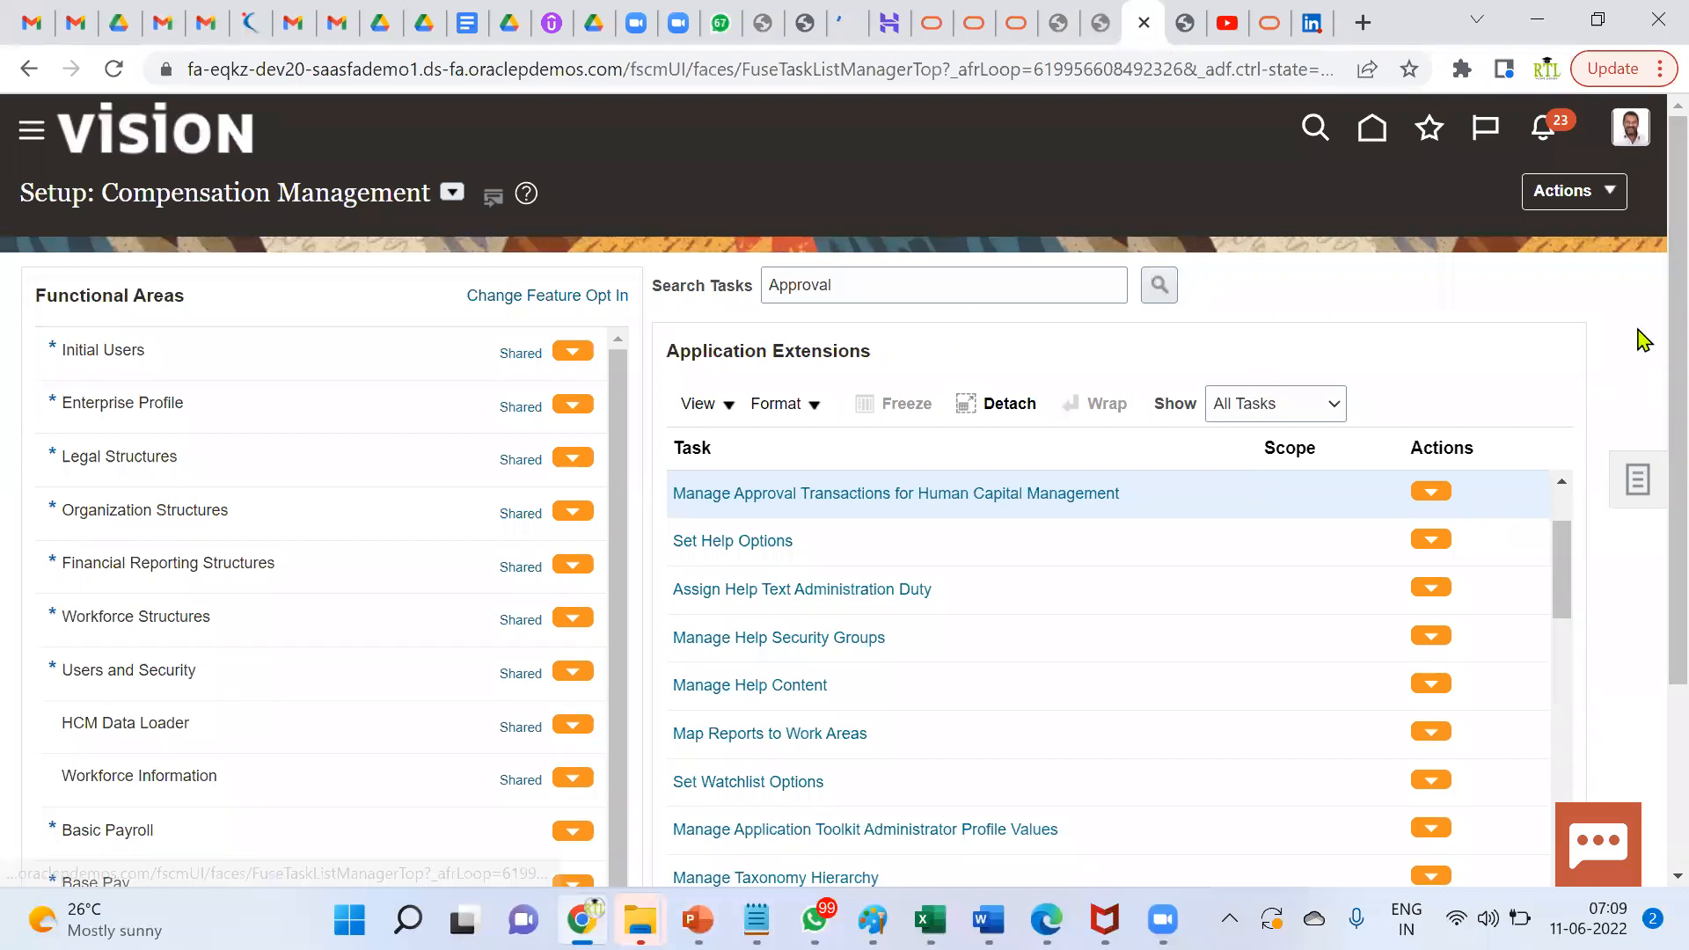
{"action": "left_click", "coordinate": [1660, 69]}
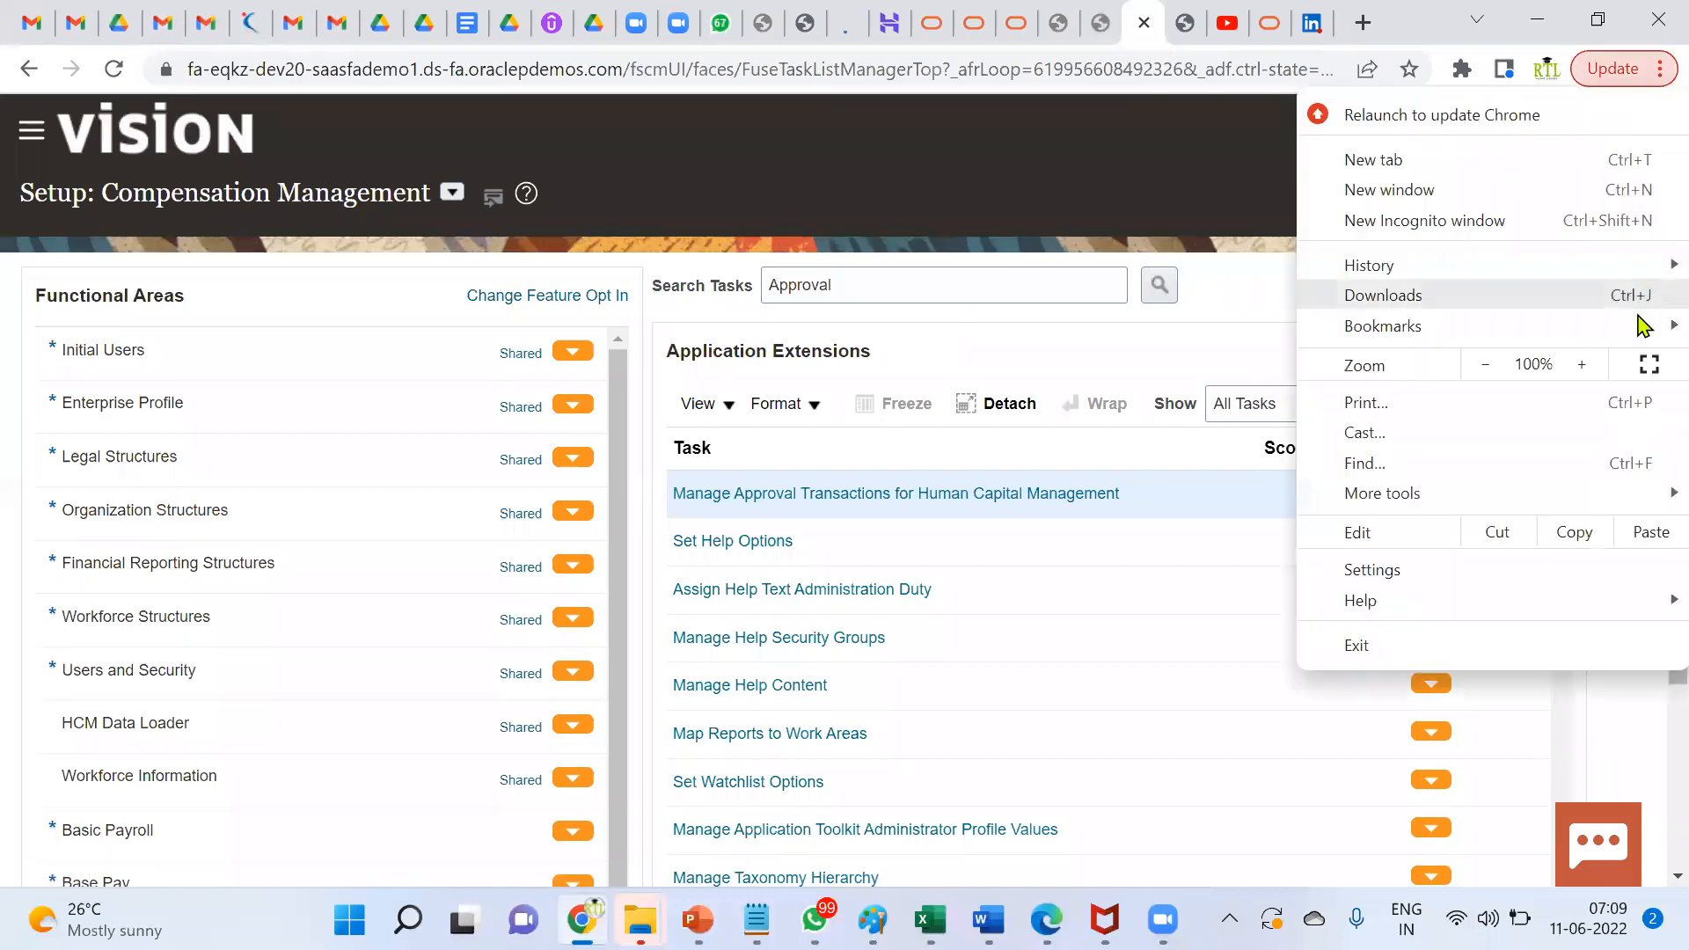
{"action": "left_click", "coordinate": [1649, 363]}
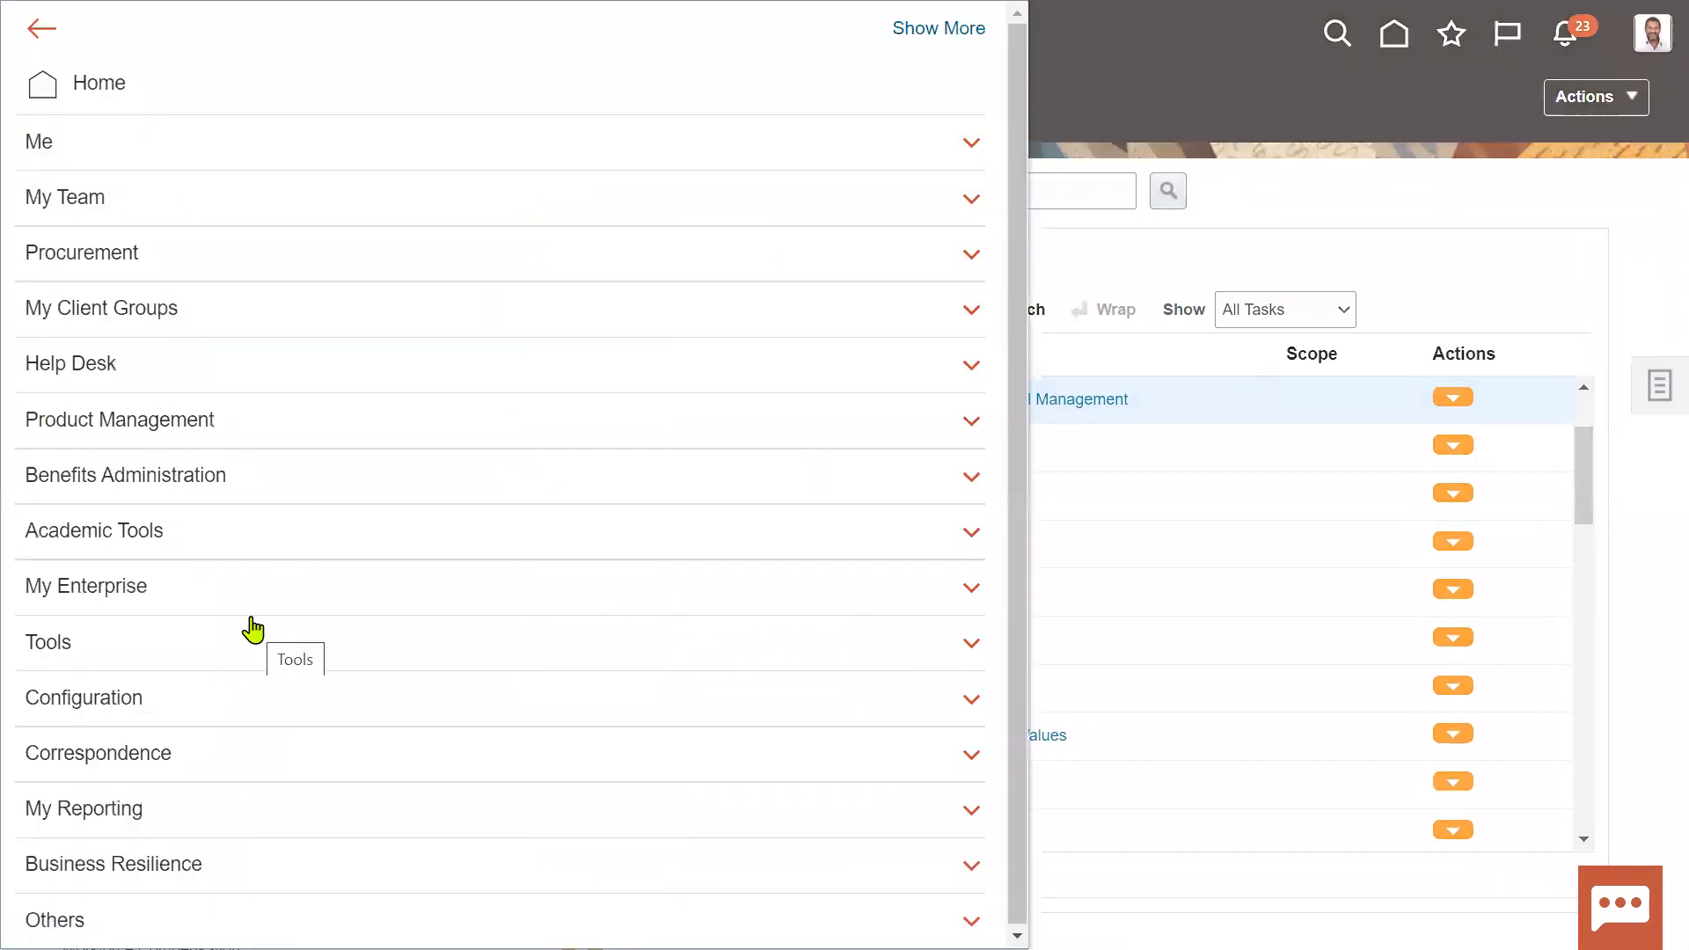
From My Client Groups > New Person, start the Hire an Employee task
{"action": "left_click", "coordinate": [230, 320]}
{"action": "left_click", "coordinate": [767, 361]}
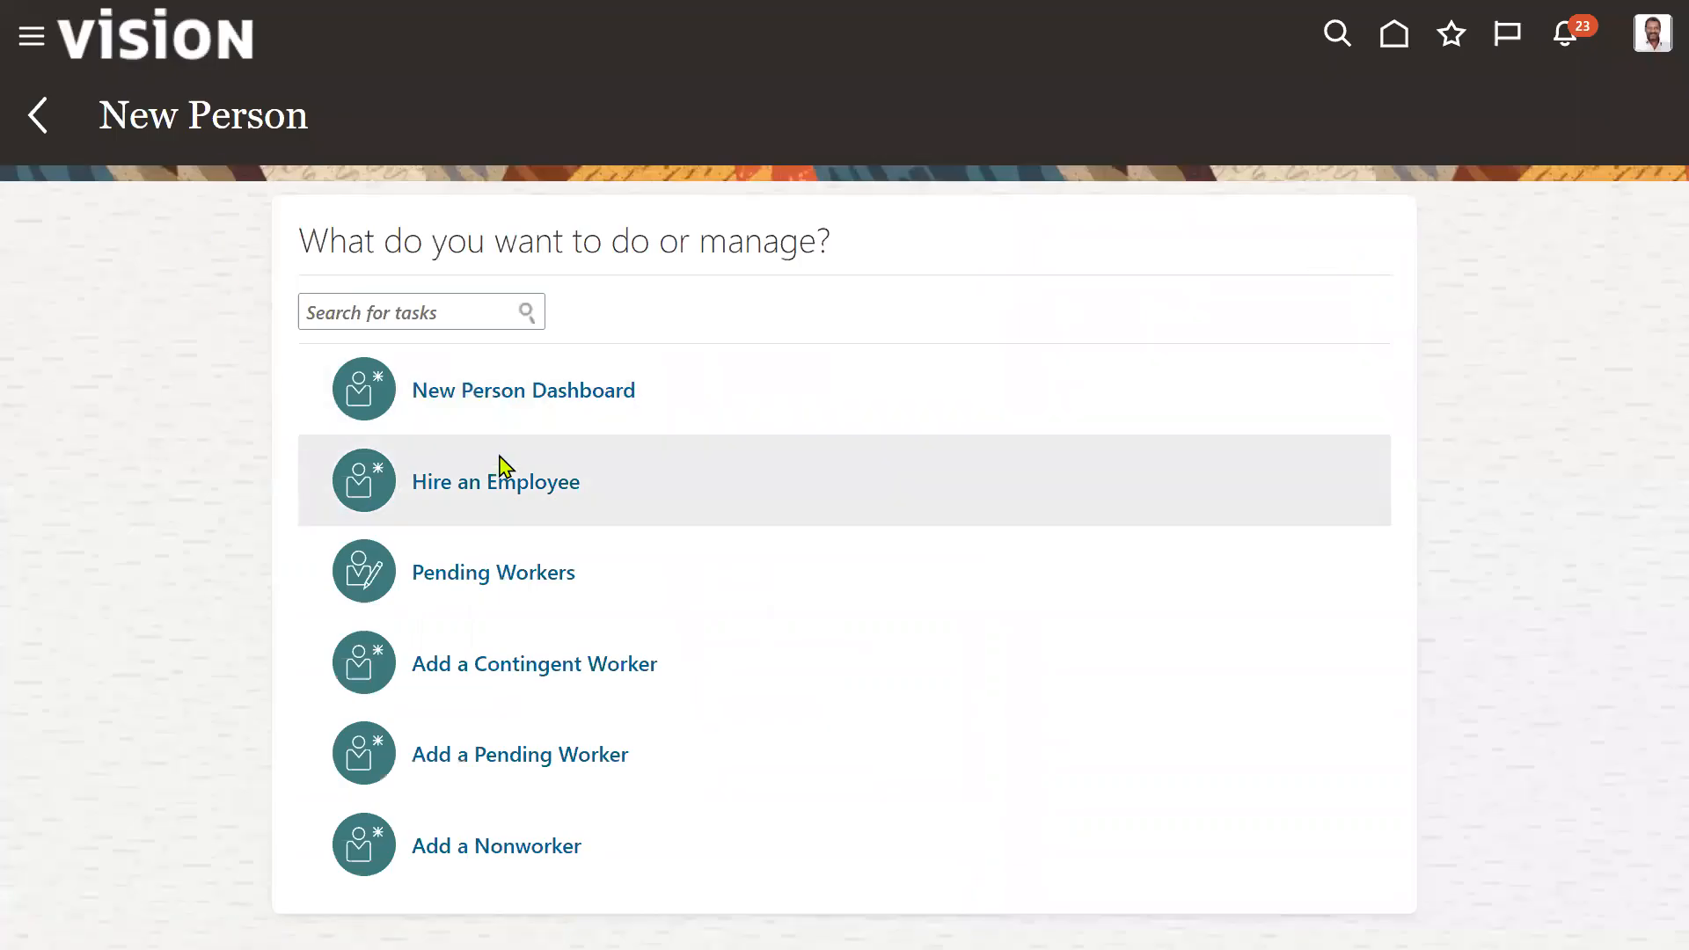
{"action": "left_click", "coordinate": [500, 484]}
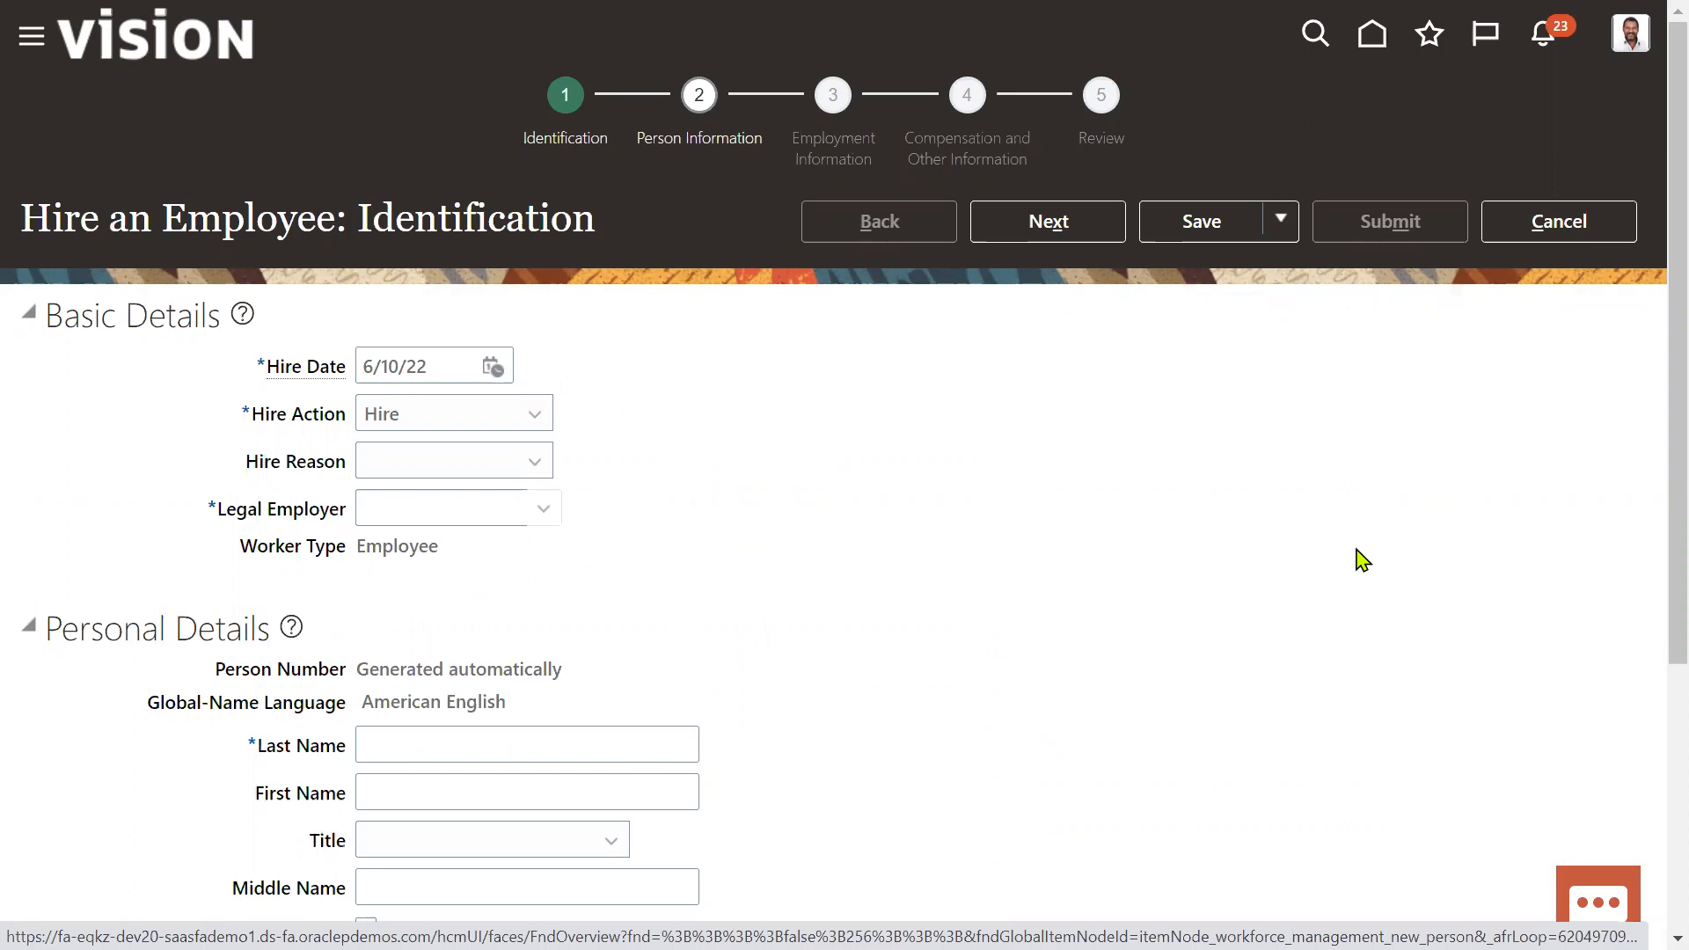
Set the hire date, hire reason, and US1 Legal Entity as legal employer
{"action": "left_click_drag", "start_coordinate": [431, 365], "coordinate": [196, 332]}
{"action": "type", "text": "1"}
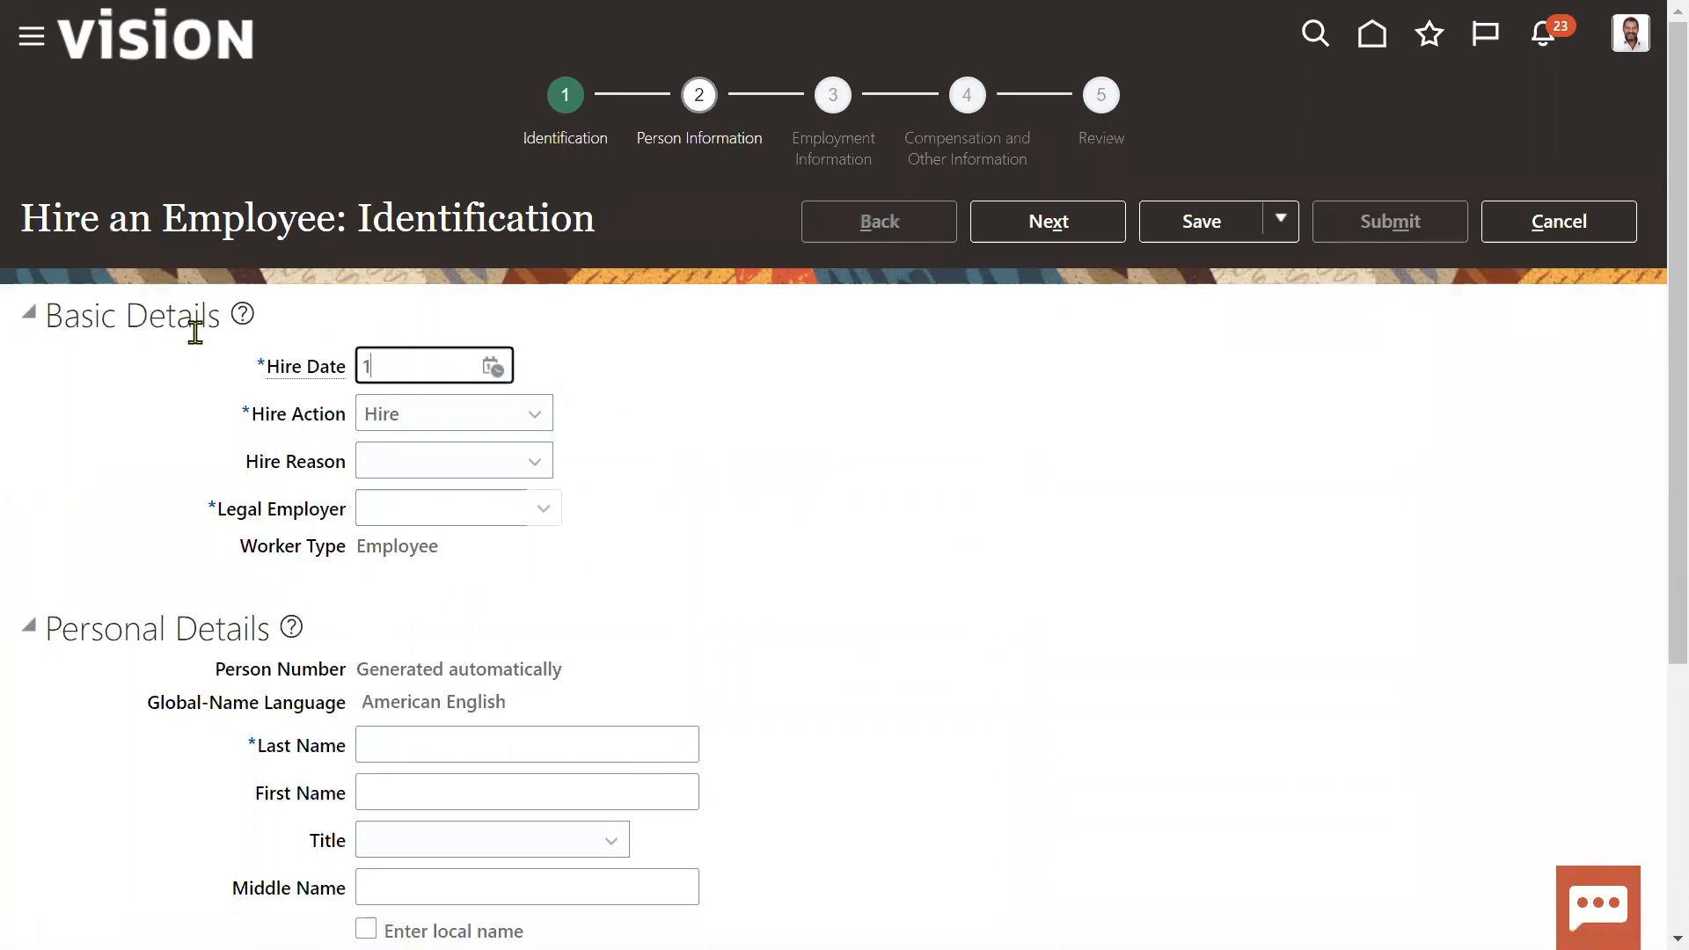
{"action": "key", "text": "Tab"}
{"action": "key", "text": "Tab"}
{"action": "key", "text": "Tab"}
{"action": "key", "text": "shift+Tab"}
{"action": "key", "text": "Down"}
{"action": "key", "text": "Tab"}
{"action": "type", "text": "US"}
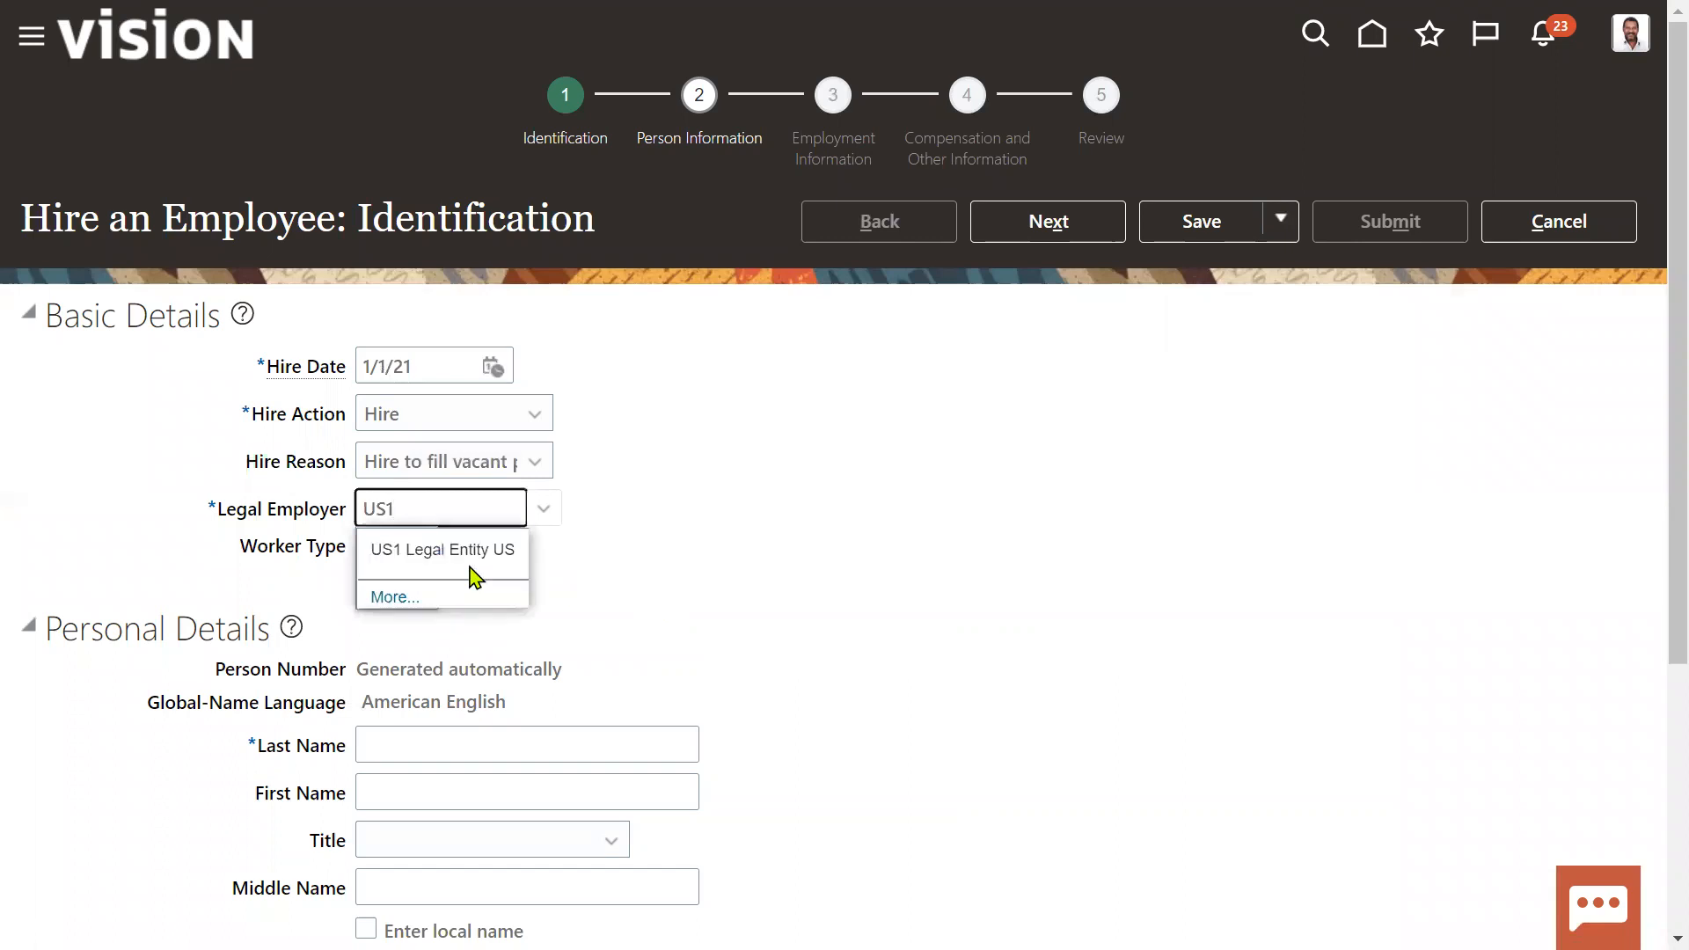
{"action": "left_click", "coordinate": [431, 550]}
Enter M1 as both the last name and first name
{"action": "scroll", "coordinate": [492, 528], "scroll_direction": "down", "scroll_amount": 3}
{"action": "left_click", "coordinate": [486, 492]}
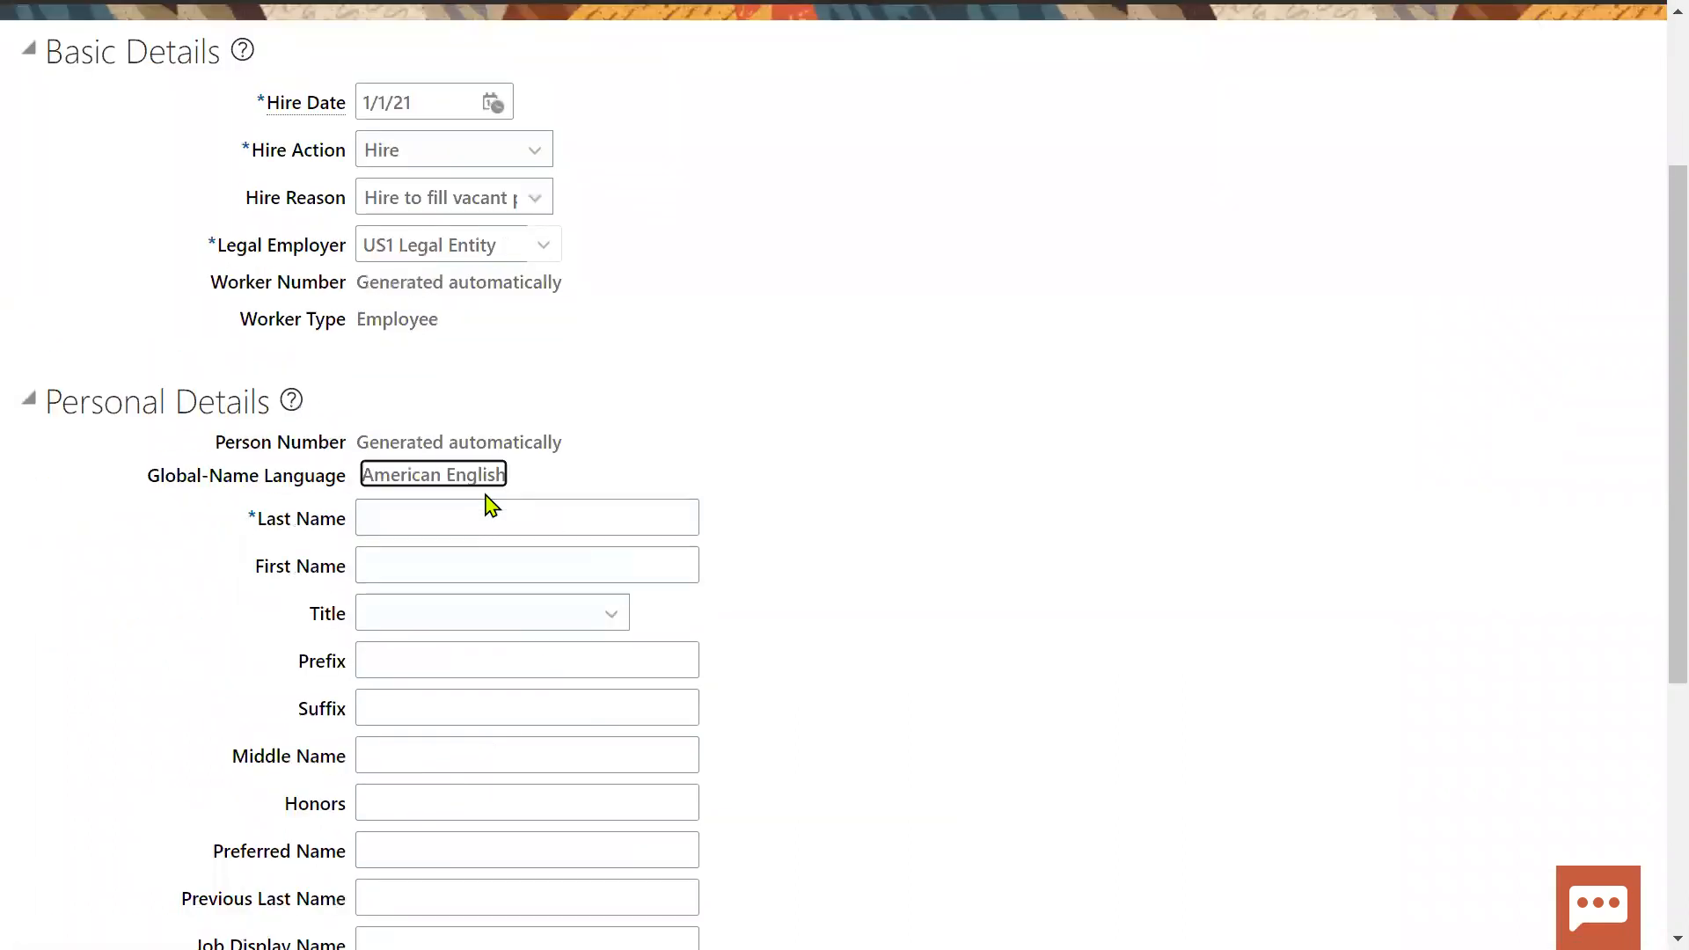
{"action": "key", "text": "Tab"}
{"action": "type", "text": "M1"}
{"action": "key", "text": "Tab"}
{"action": "type", "text": "M1"}
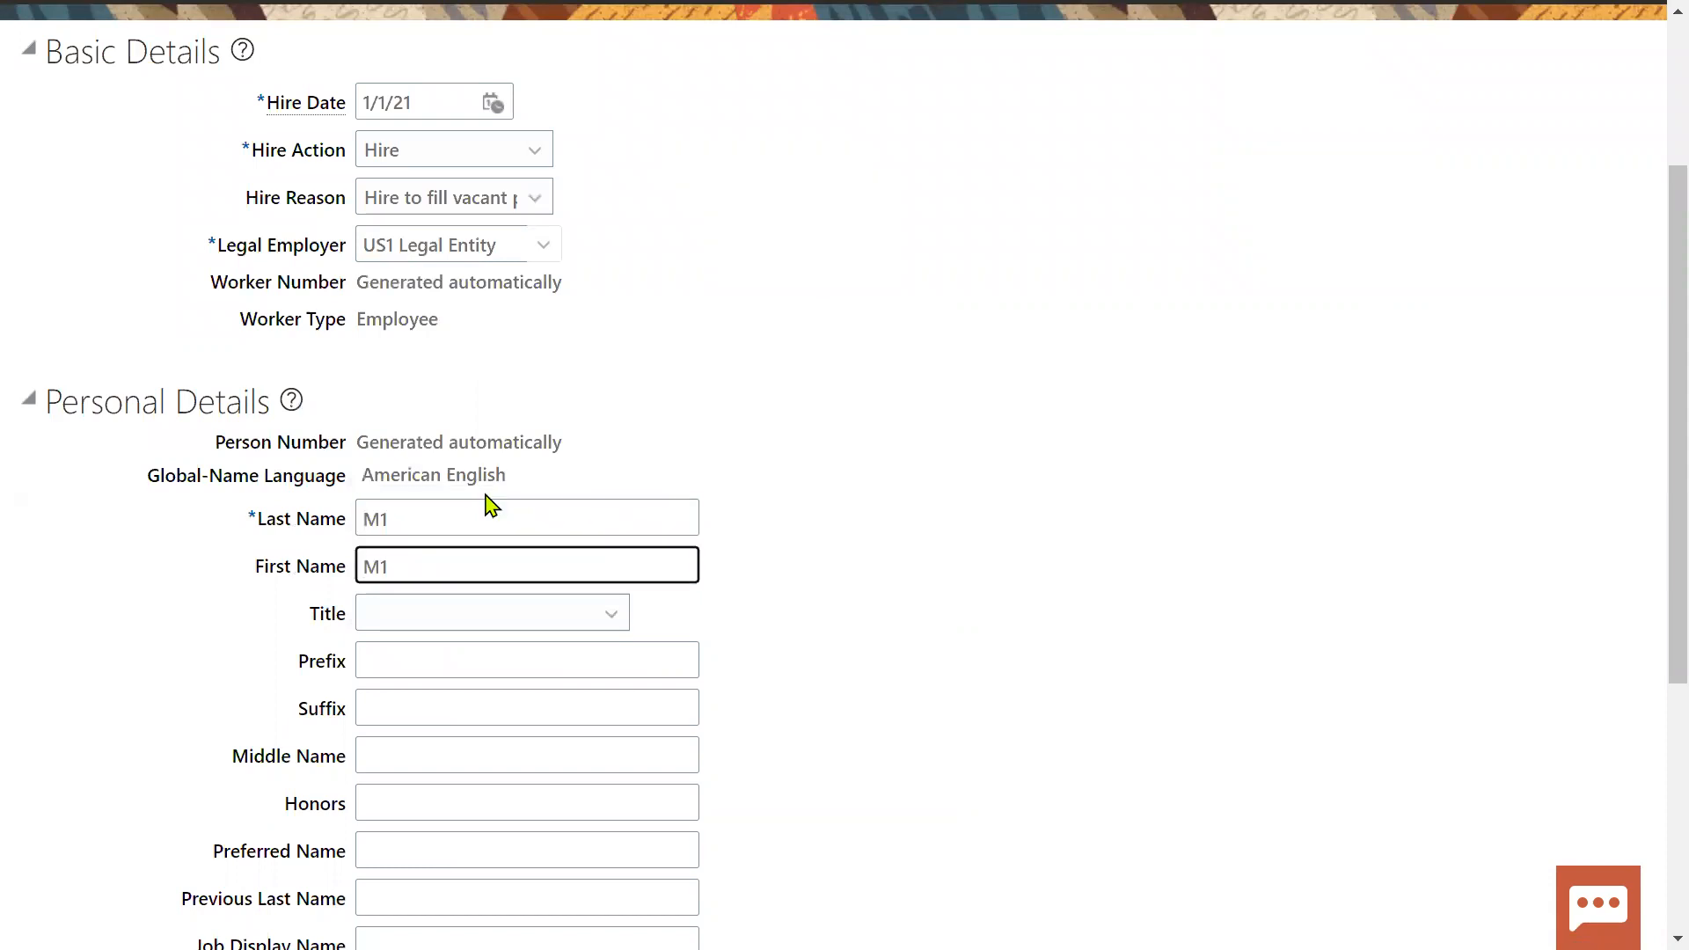
Set title Mr., gender Male, and date of birth 1/1/89
{"action": "left_click", "coordinate": [553, 615]}
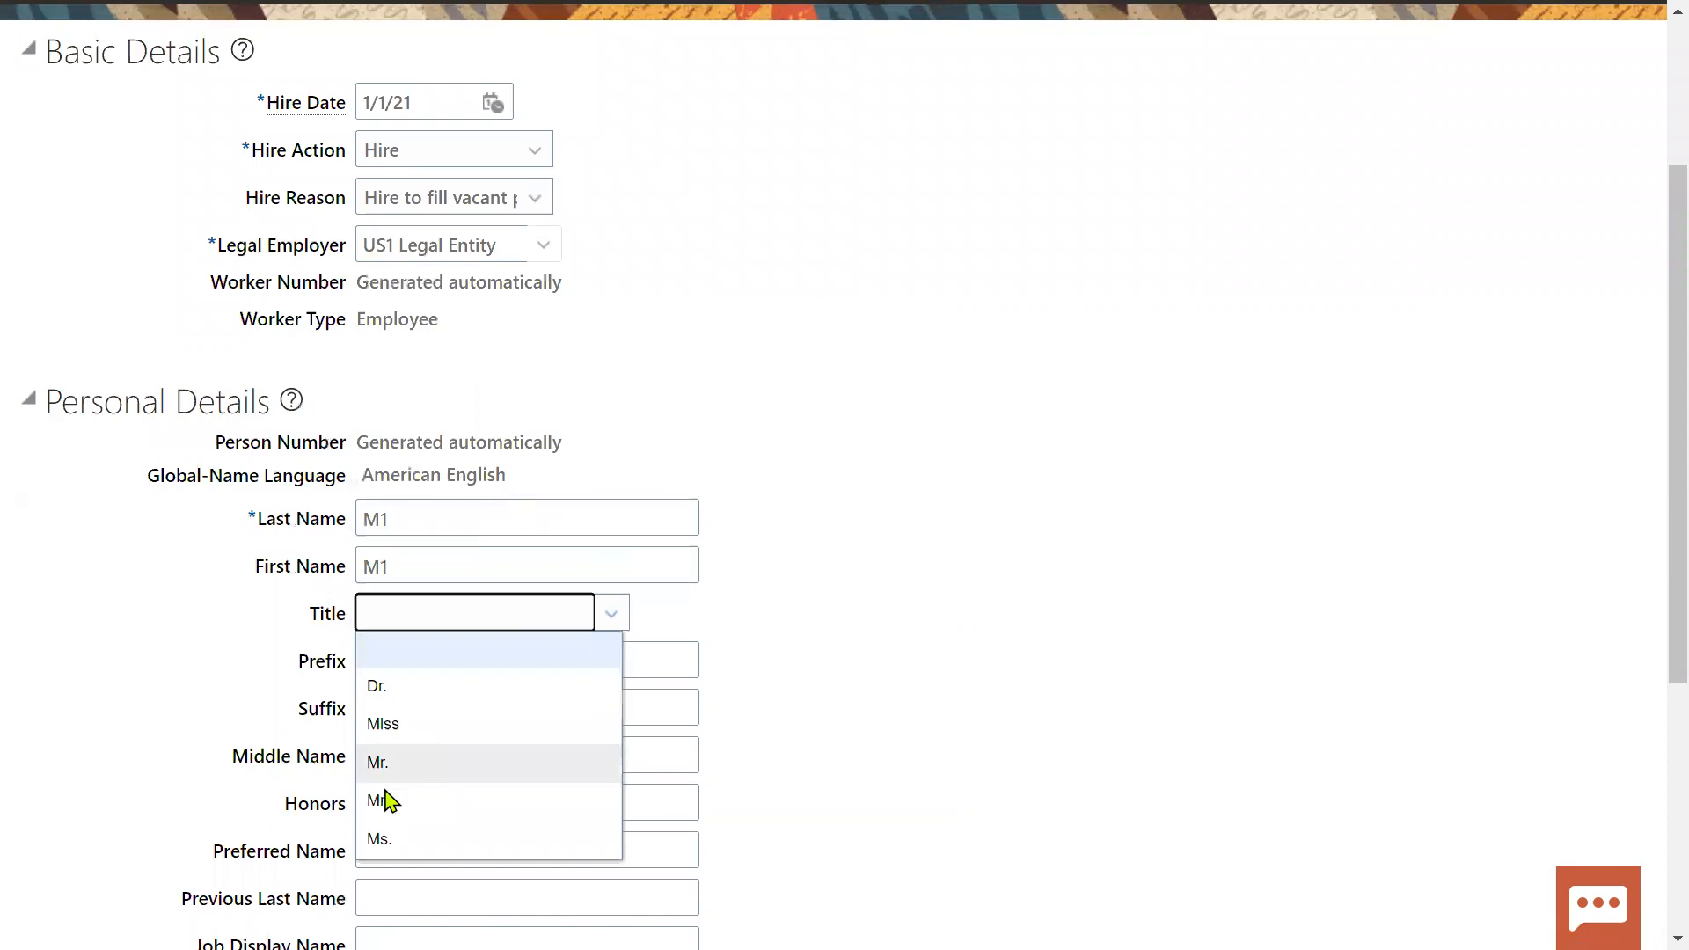
{"action": "left_click", "coordinate": [434, 766]}
{"action": "scroll", "coordinate": [965, 807], "scroll_direction": "down", "scroll_amount": 5}
{"action": "left_click", "coordinate": [444, 635]}
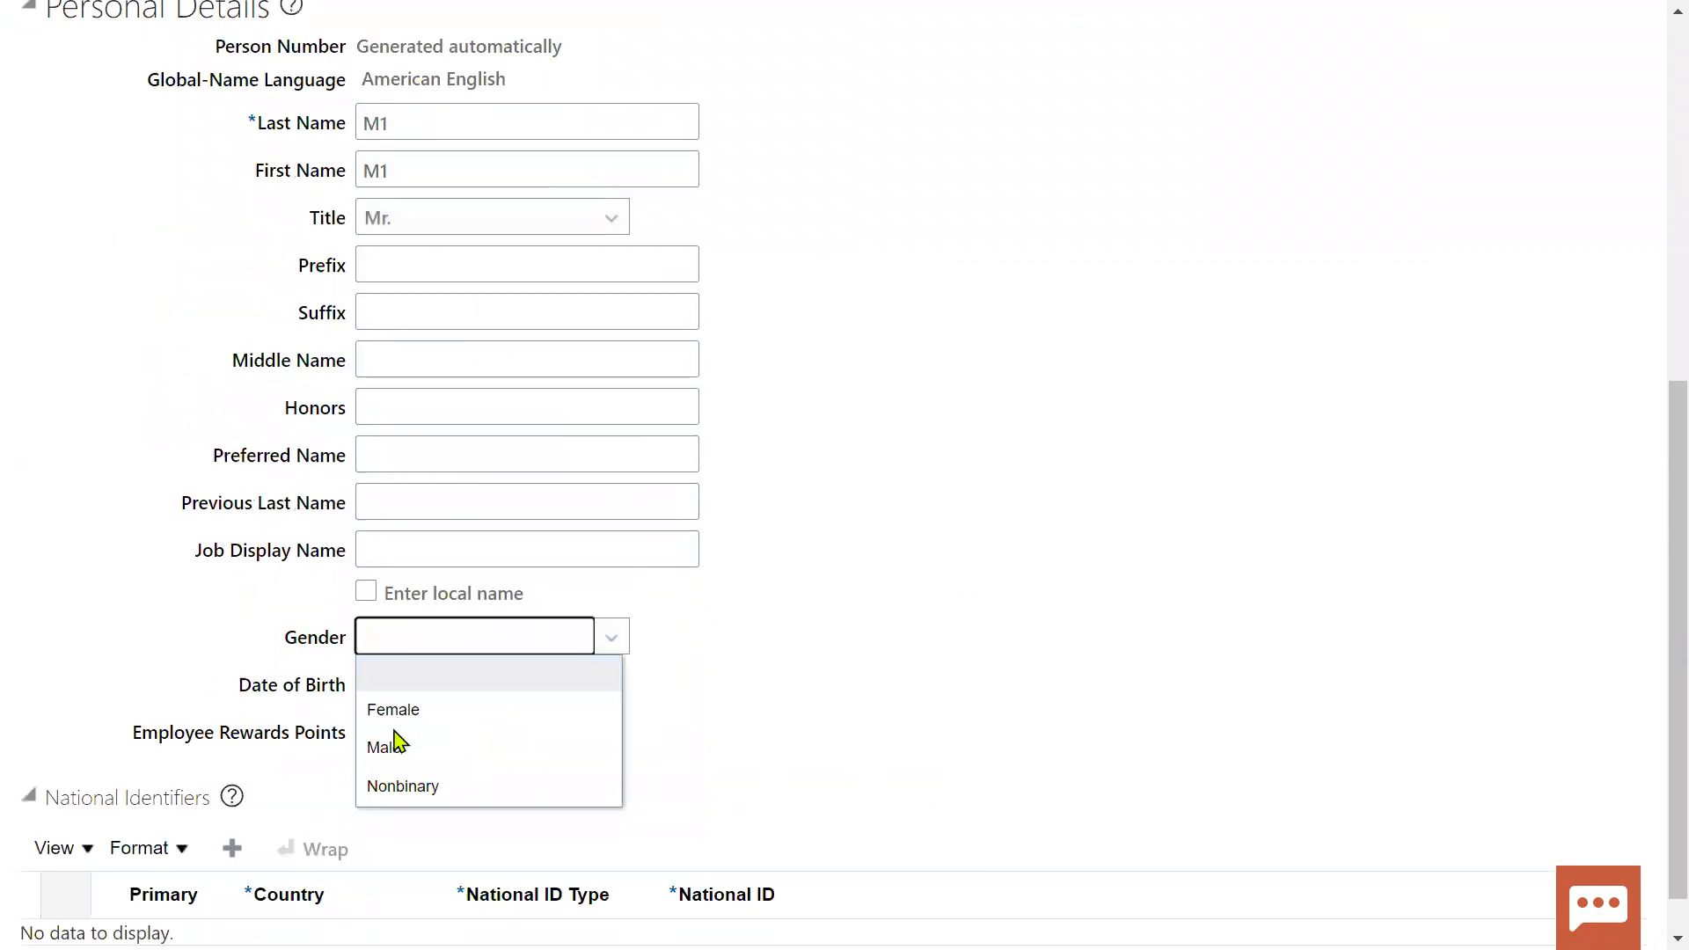
{"action": "left_click", "coordinate": [396, 749]}
{"action": "left_click", "coordinate": [412, 684]}
{"action": "type", "text": "1/1/89"}
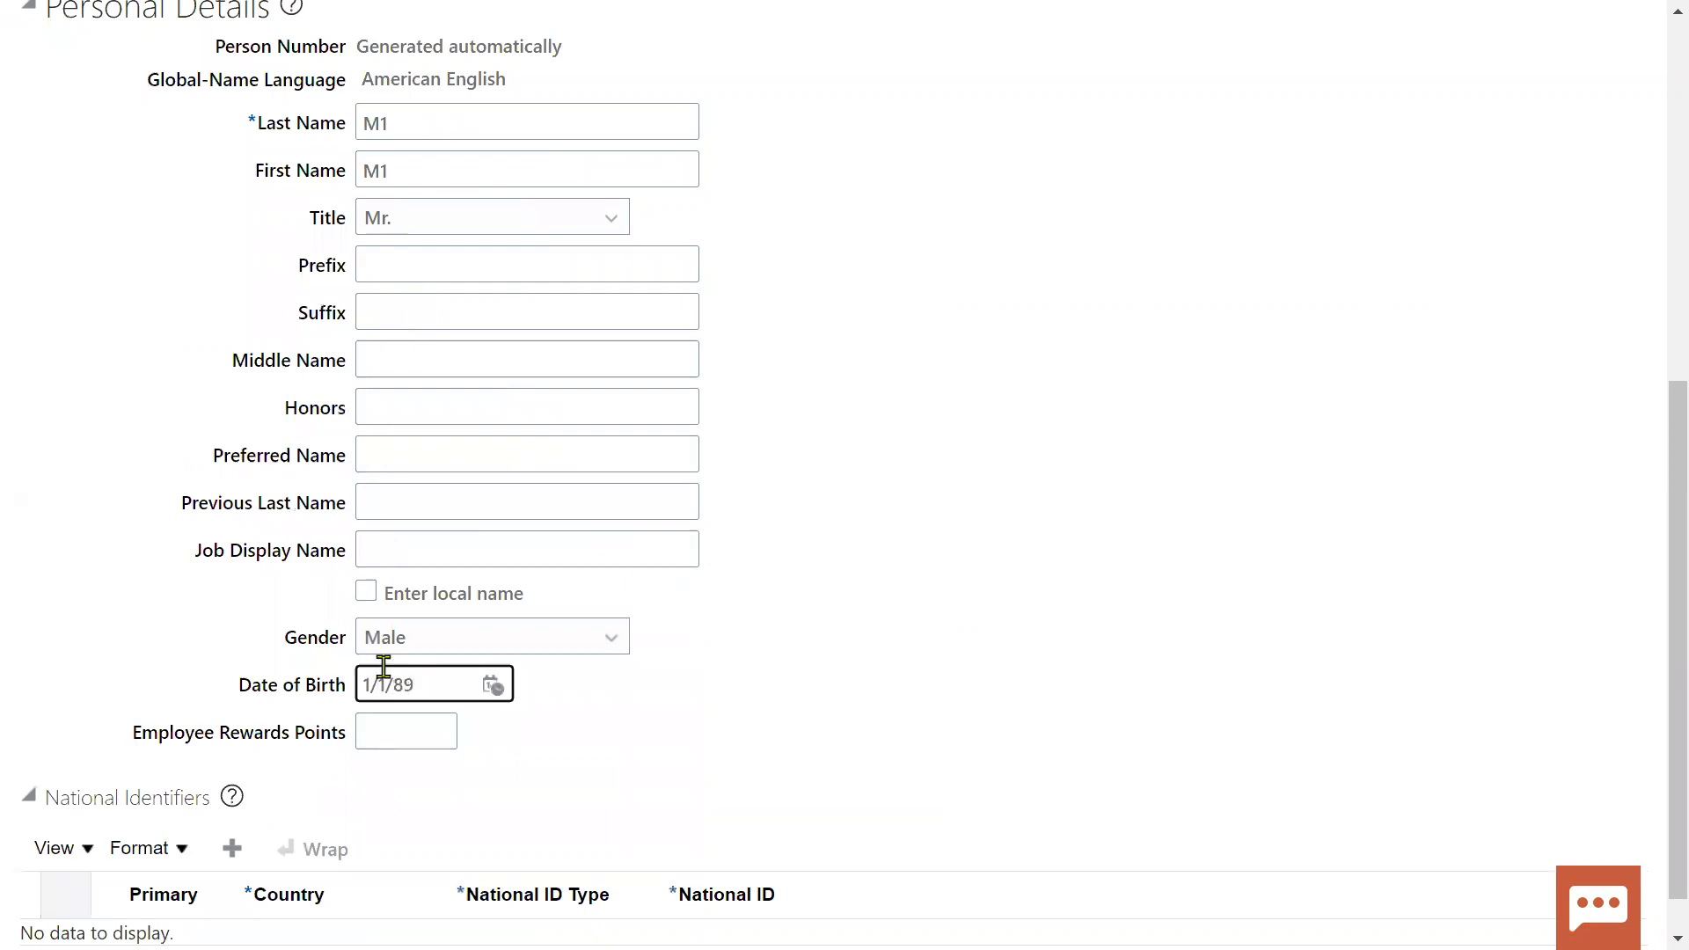
{"action": "scroll", "coordinate": [355, 773], "scroll_direction": "down", "scroll_amount": 1}
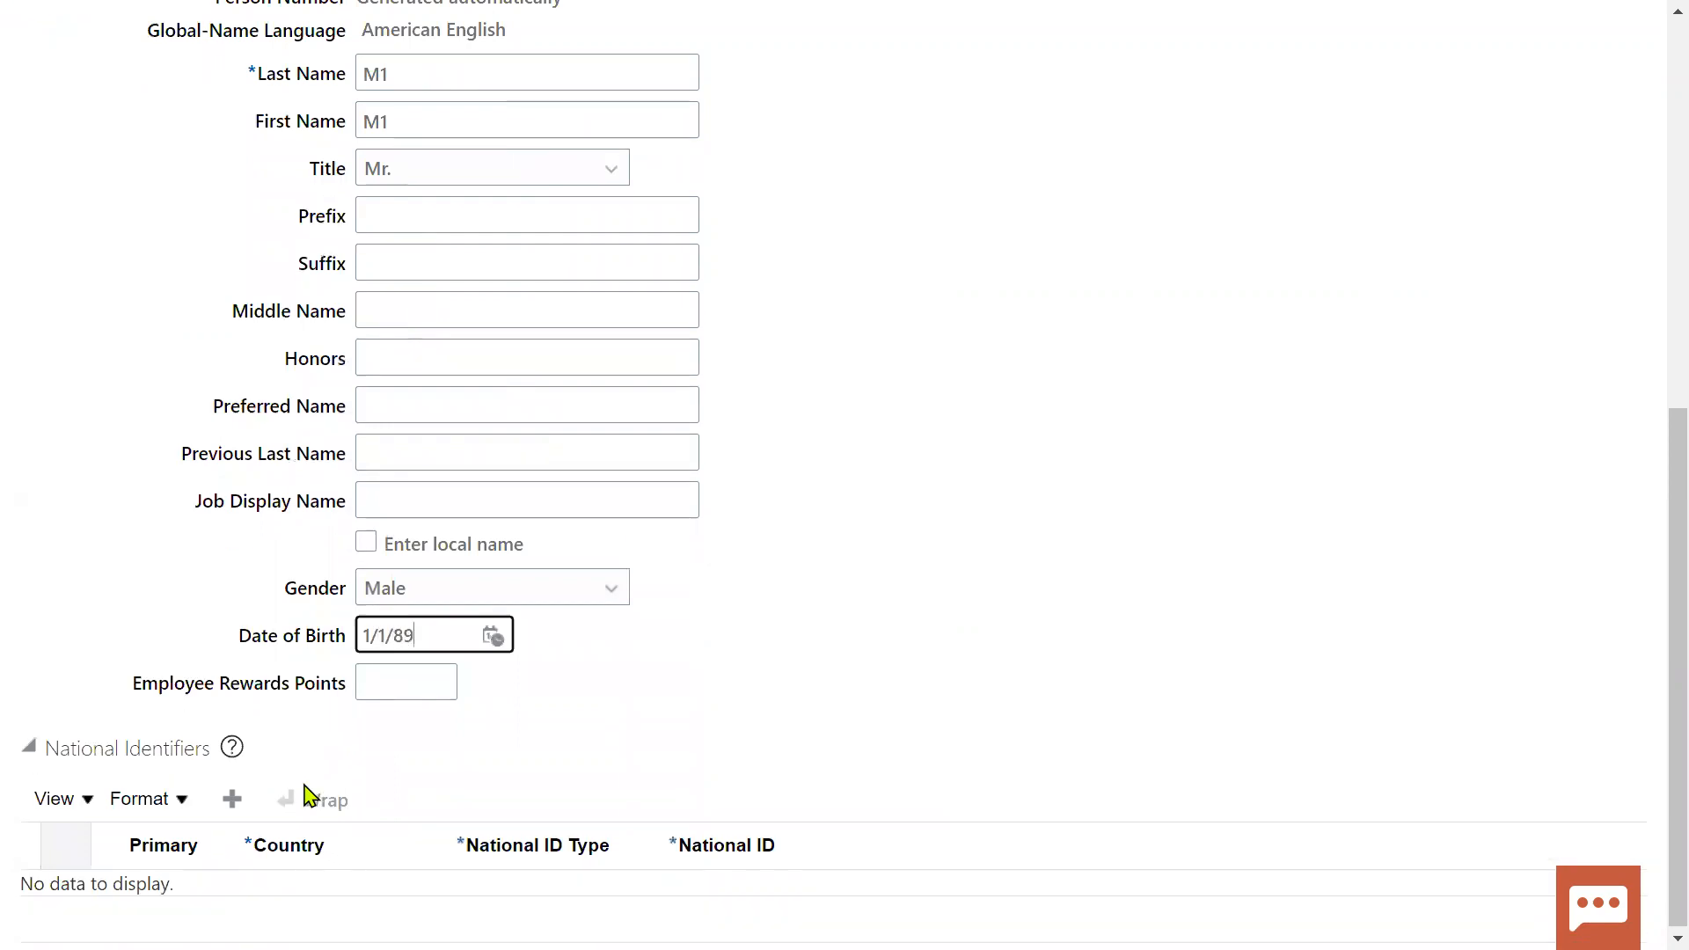
{"action": "left_click", "coordinate": [230, 797]}
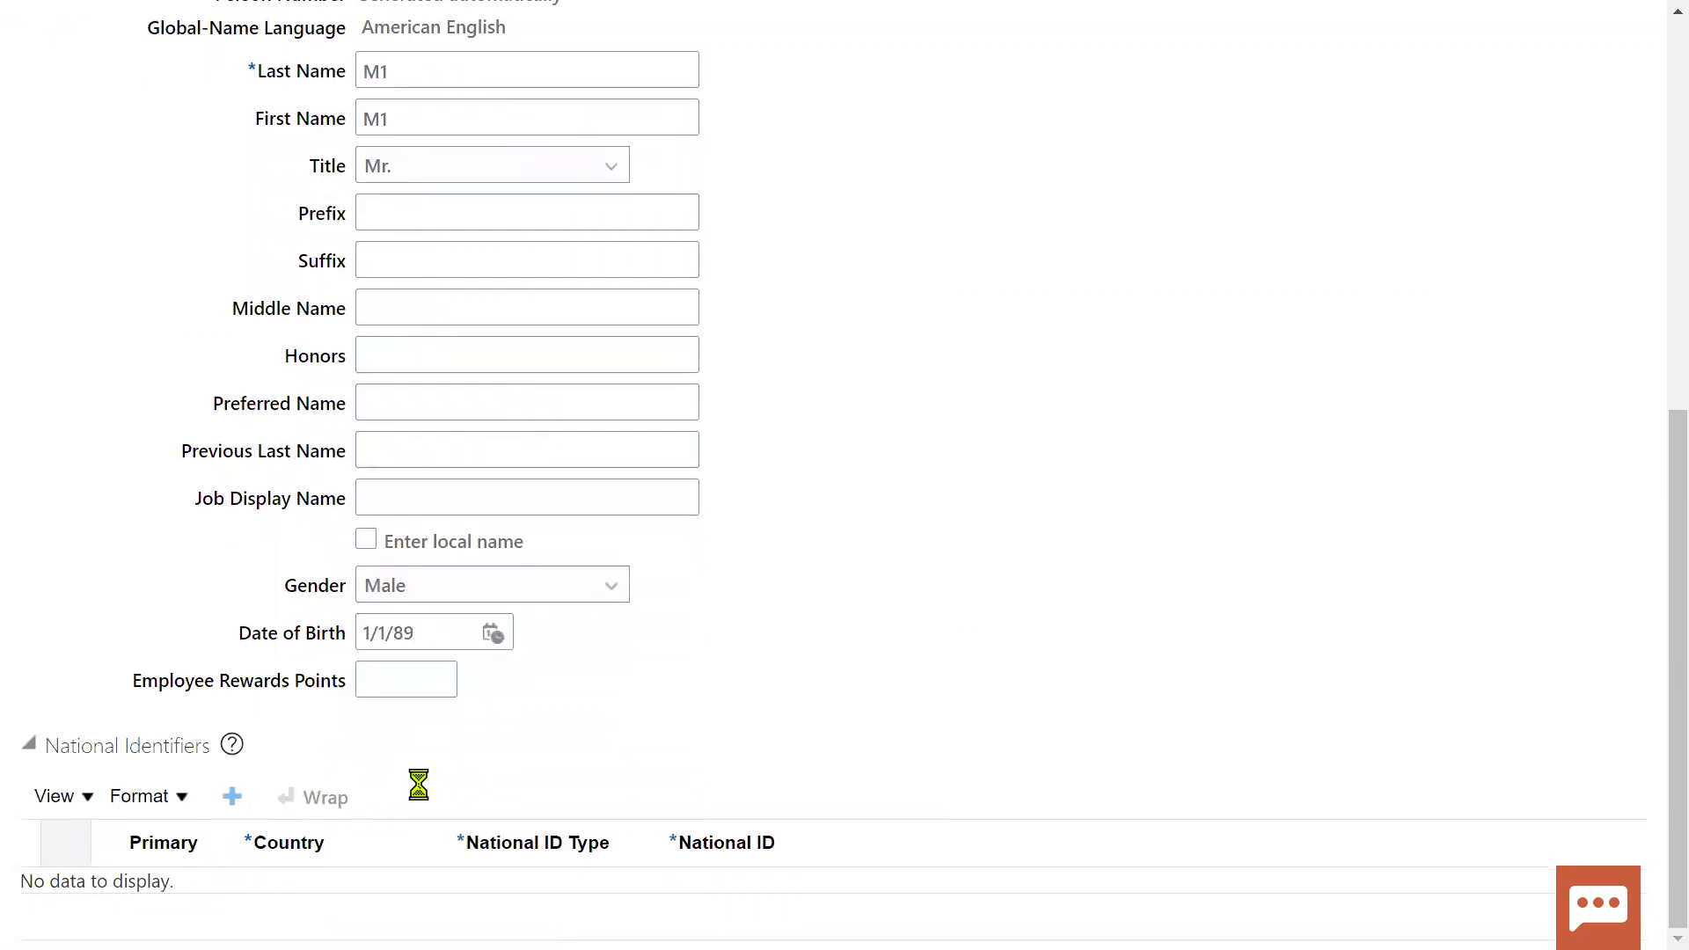
{"action": "left_click", "coordinate": [631, 900]}
{"action": "left_click", "coordinate": [563, 811]}
{"action": "left_click", "coordinate": [738, 898]}
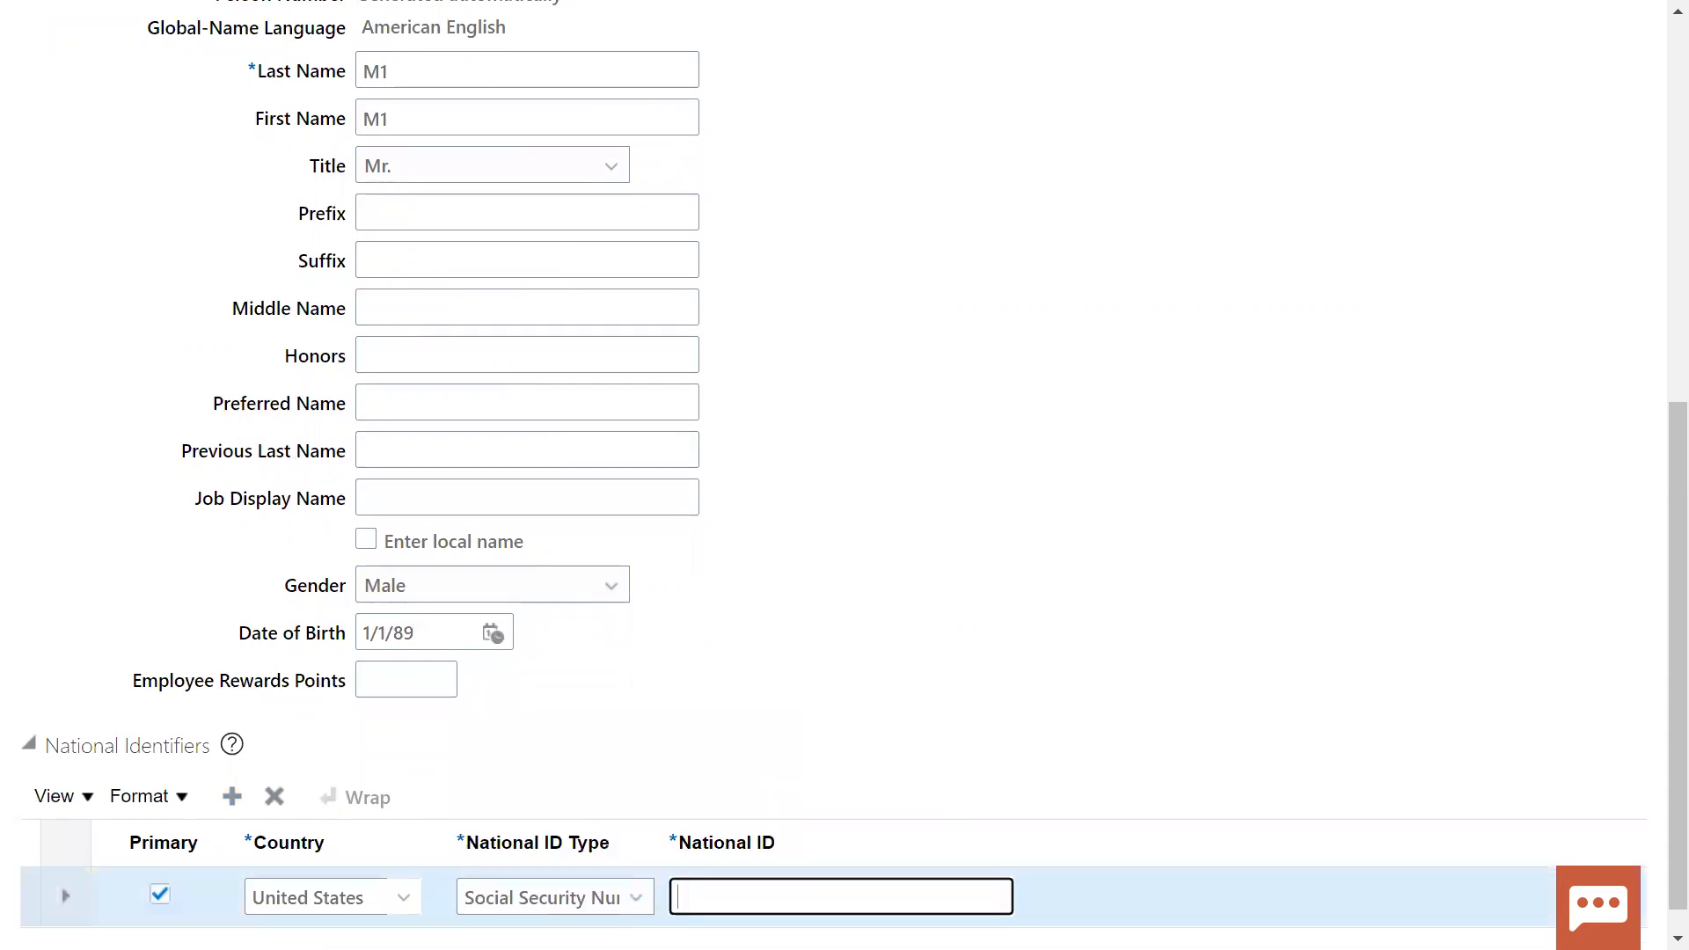
{"action": "type", "text": "678-98-1989"}
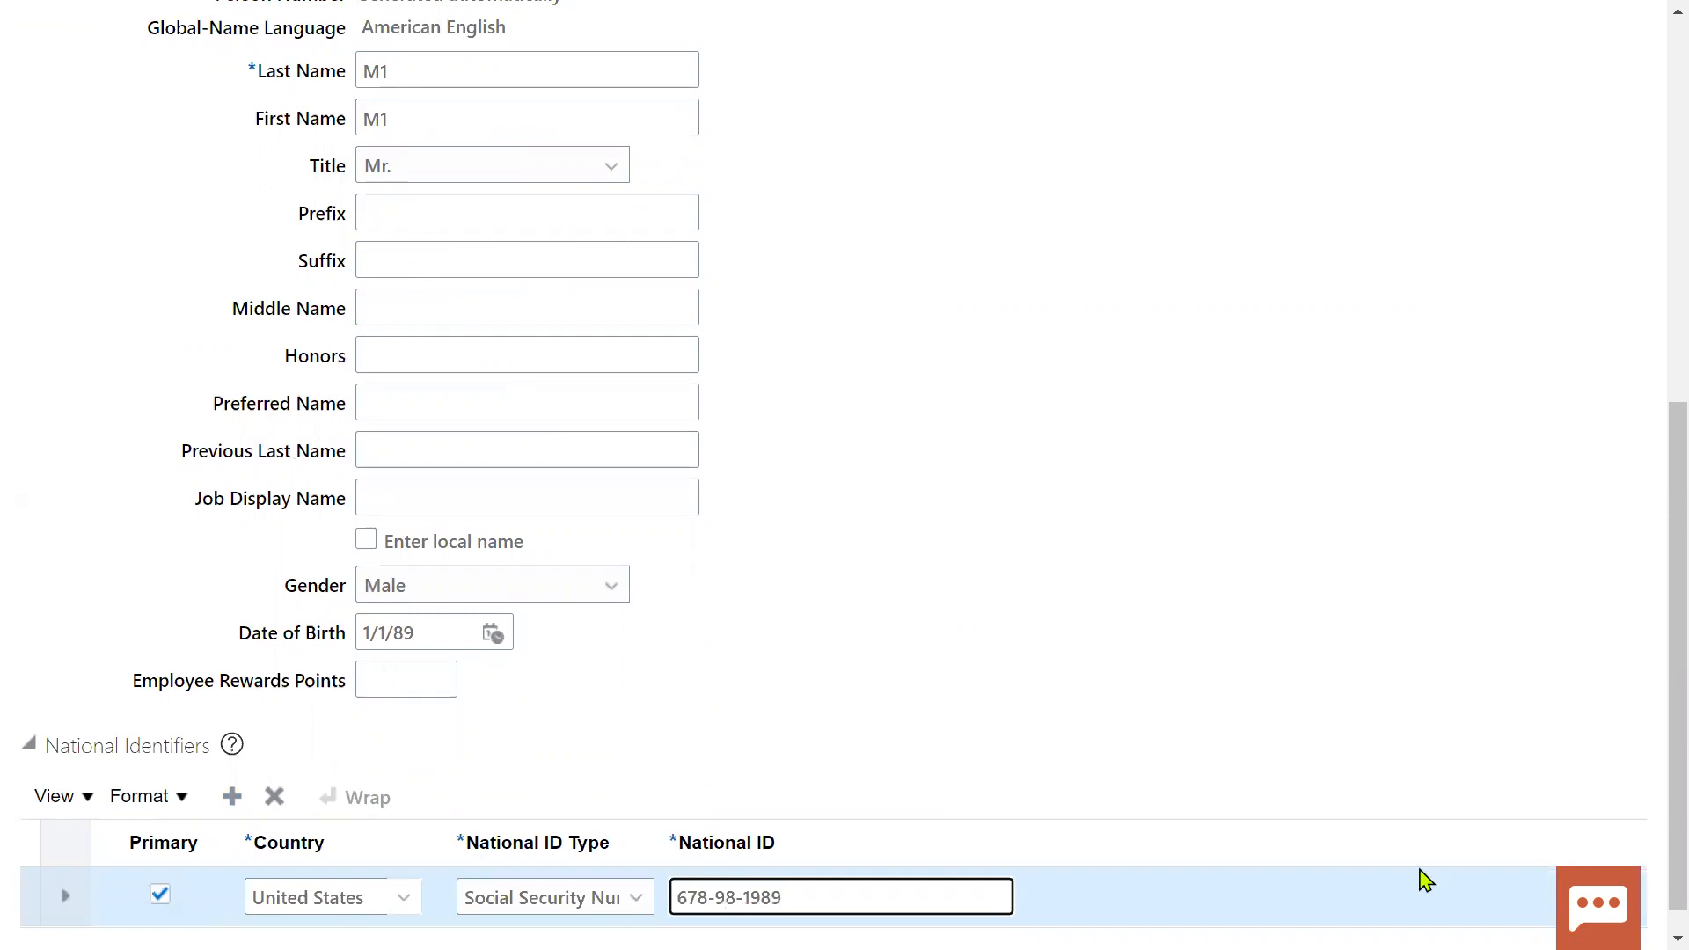
{"action": "left_click", "coordinate": [1294, 658]}
{"action": "scroll", "coordinate": [1294, 649], "scroll_direction": "up", "scroll_amount": 8}
{"action": "left_click", "coordinate": [1059, 222]}
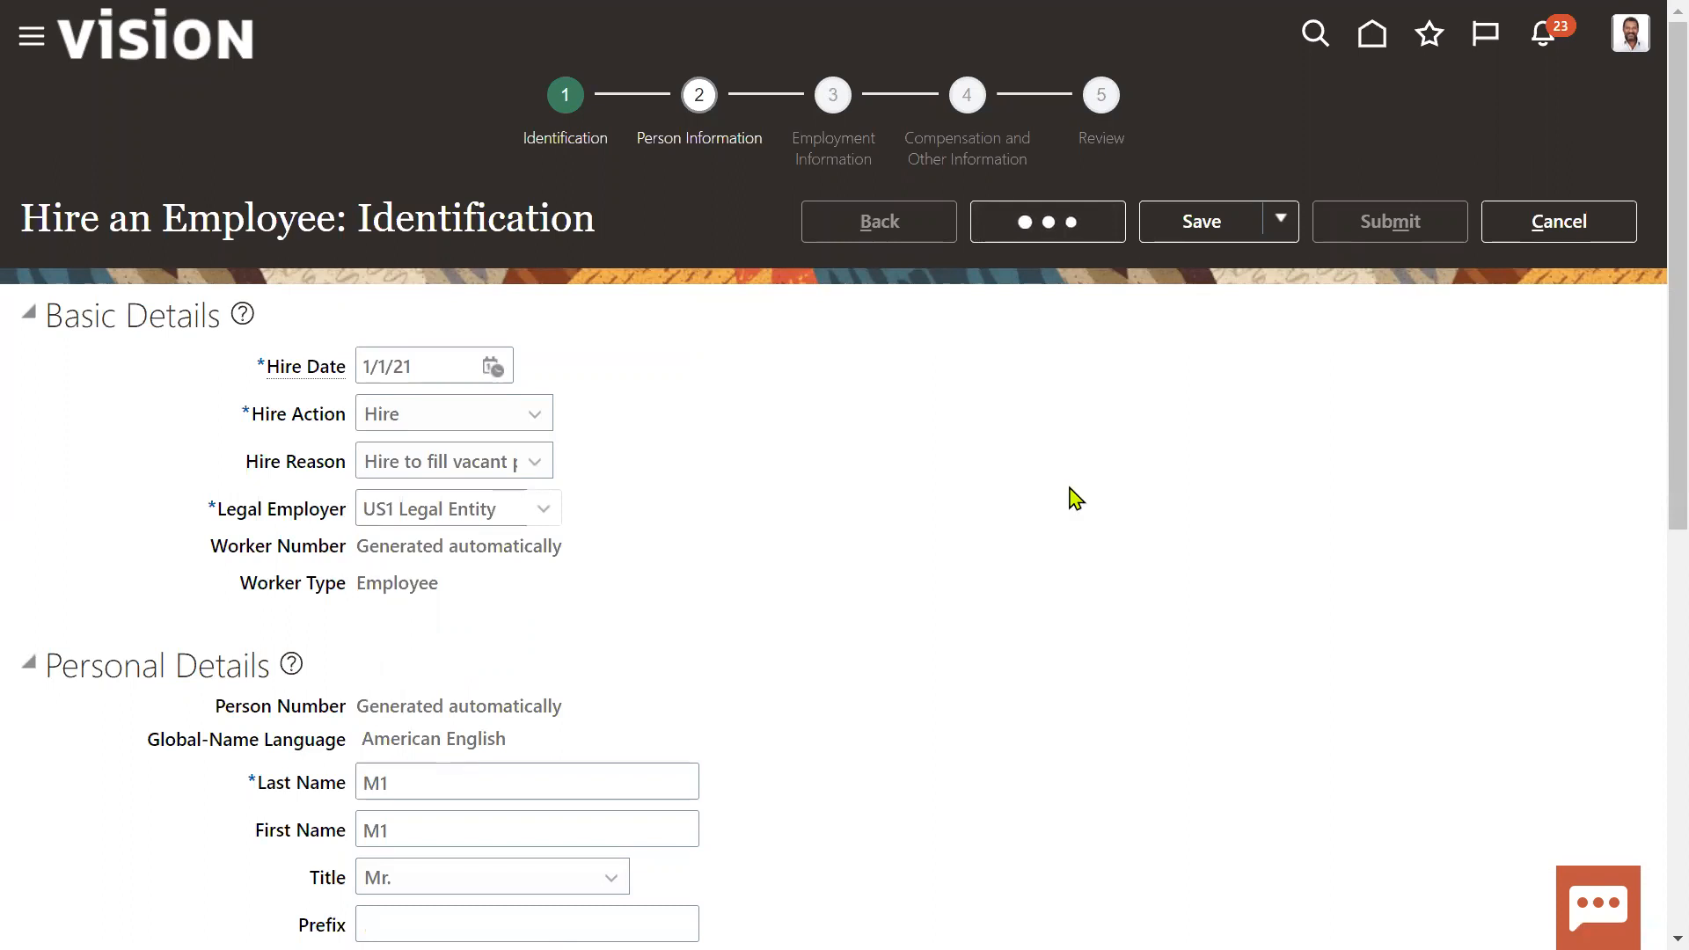
{"action": "left_click", "coordinate": [440, 609]}
Enter home address TEST ADDRESS, ZIP 12200 (Albany, NY), and continue to Employment Information
{"action": "type", "text": "TEST ADDRESS"}
{"action": "key", "text": "Tab"}
{"action": "key", "text": "Tab"}
{"action": "key", "text": "Tab"}
{"action": "type", "text": "12200"}
{"action": "key", "text": "Tab"}
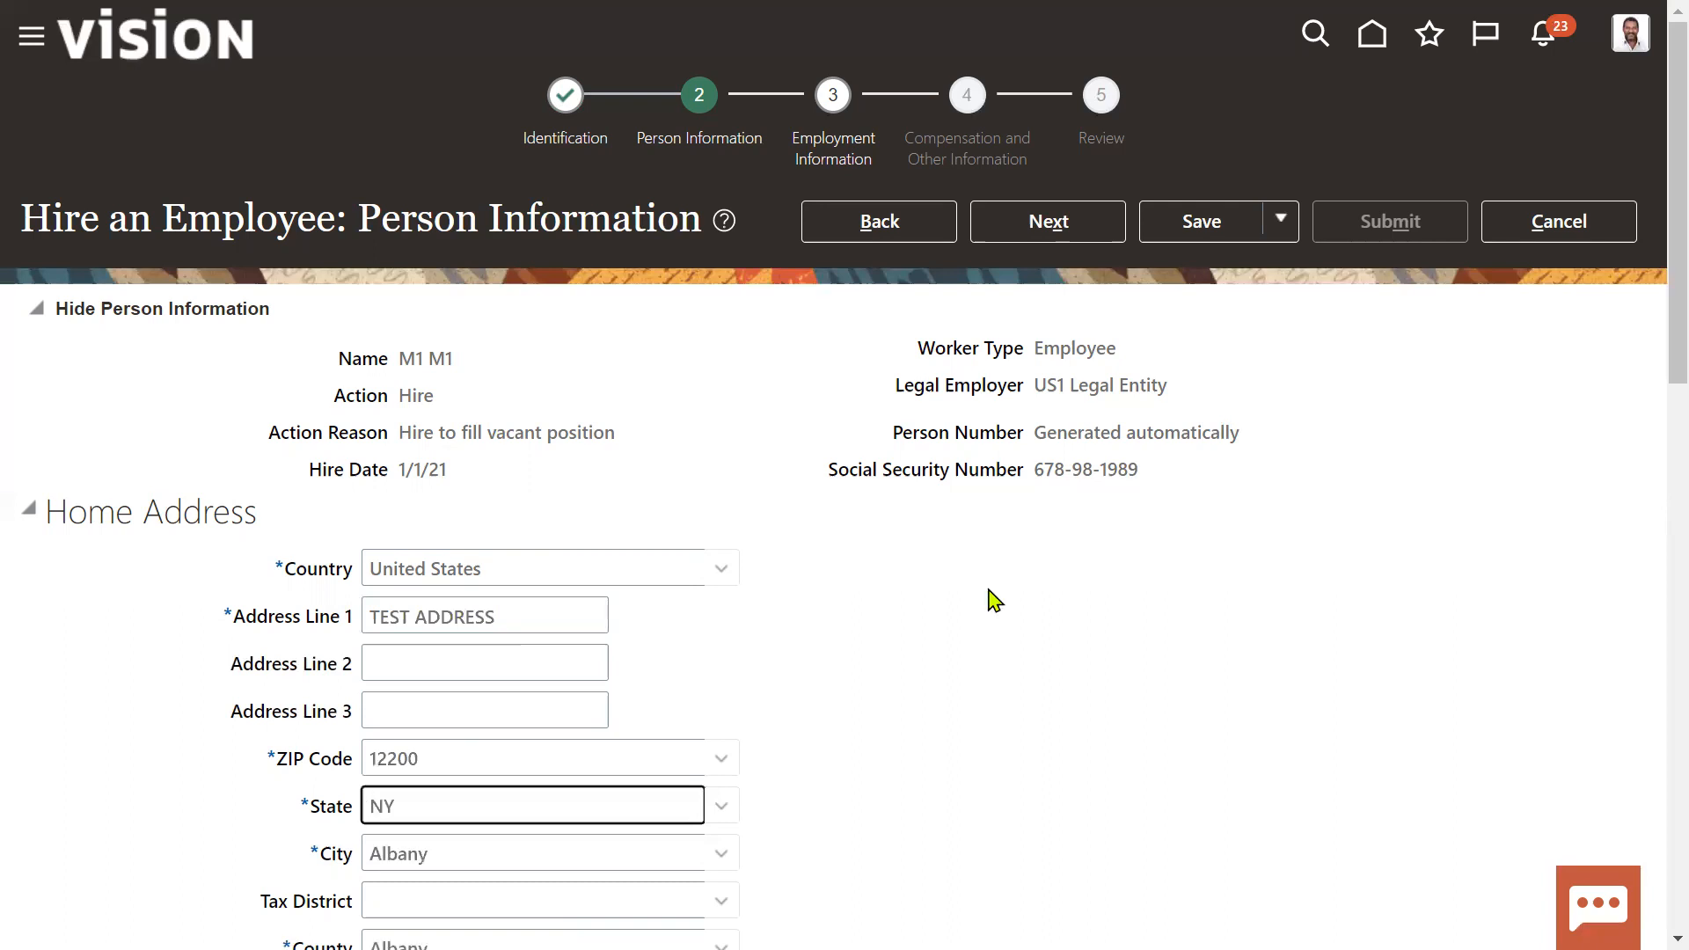
{"action": "left_click", "coordinate": [1047, 224]}
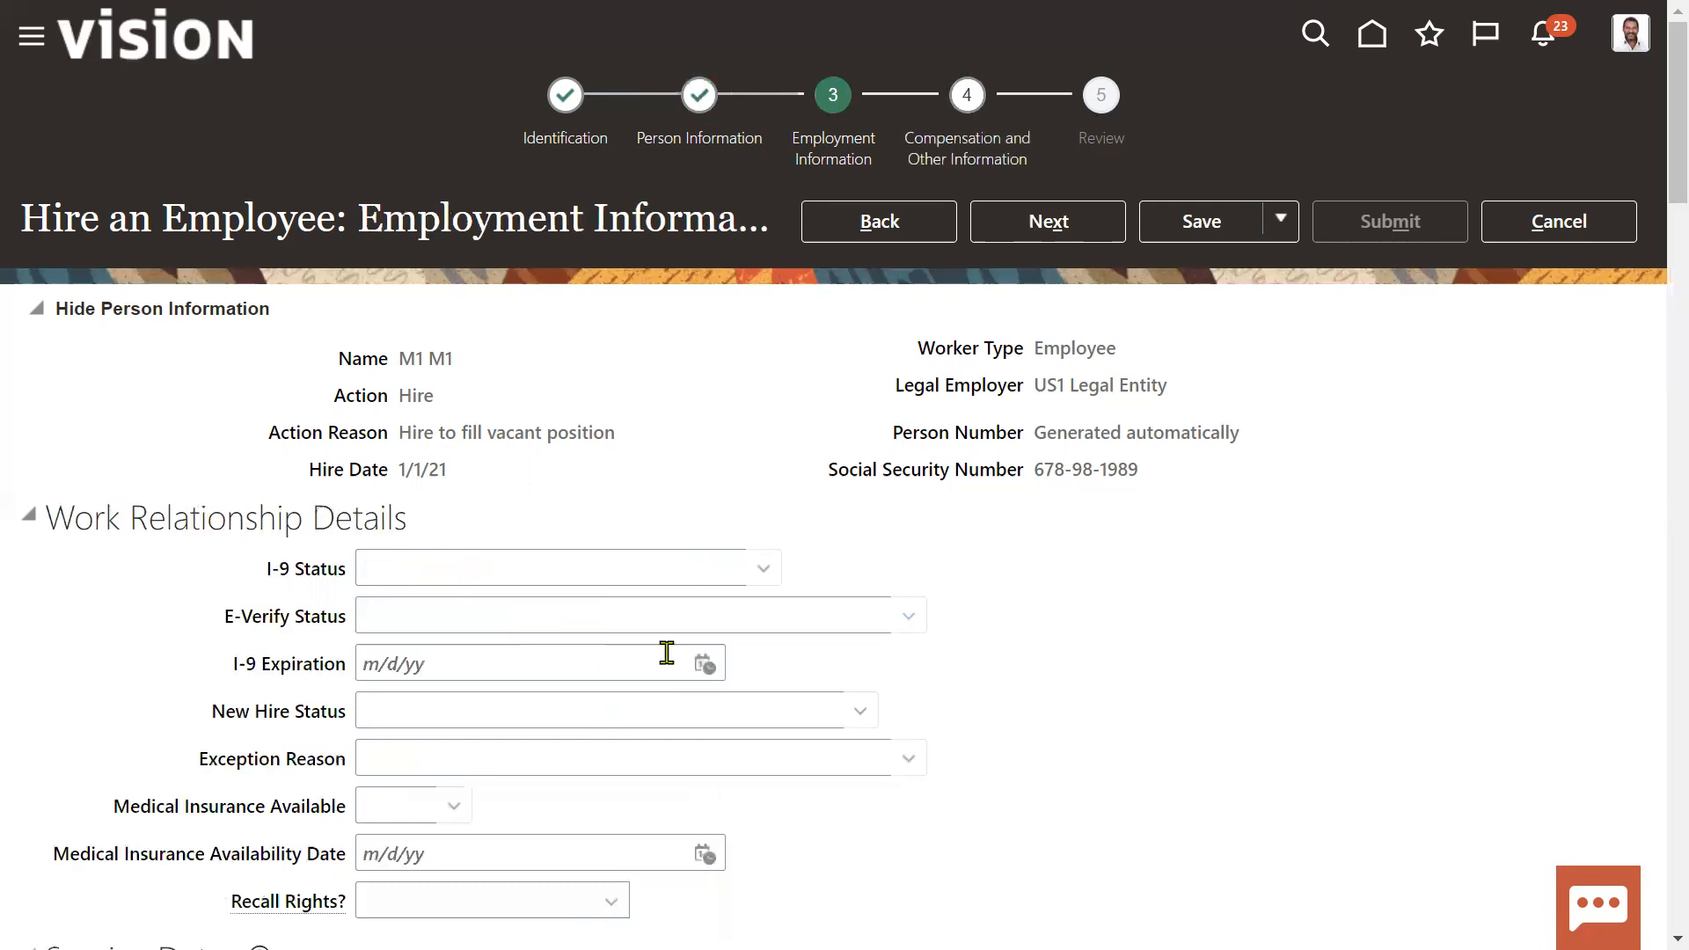
Set business unit US1 Business Unit and job Human Resources Business Partner
{"action": "scroll", "coordinate": [660, 654], "scroll_direction": "down", "scroll_amount": 3}
{"action": "scroll", "coordinate": [363, 635], "scroll_direction": "down", "scroll_amount": 4}
{"action": "left_click", "coordinate": [481, 557]}
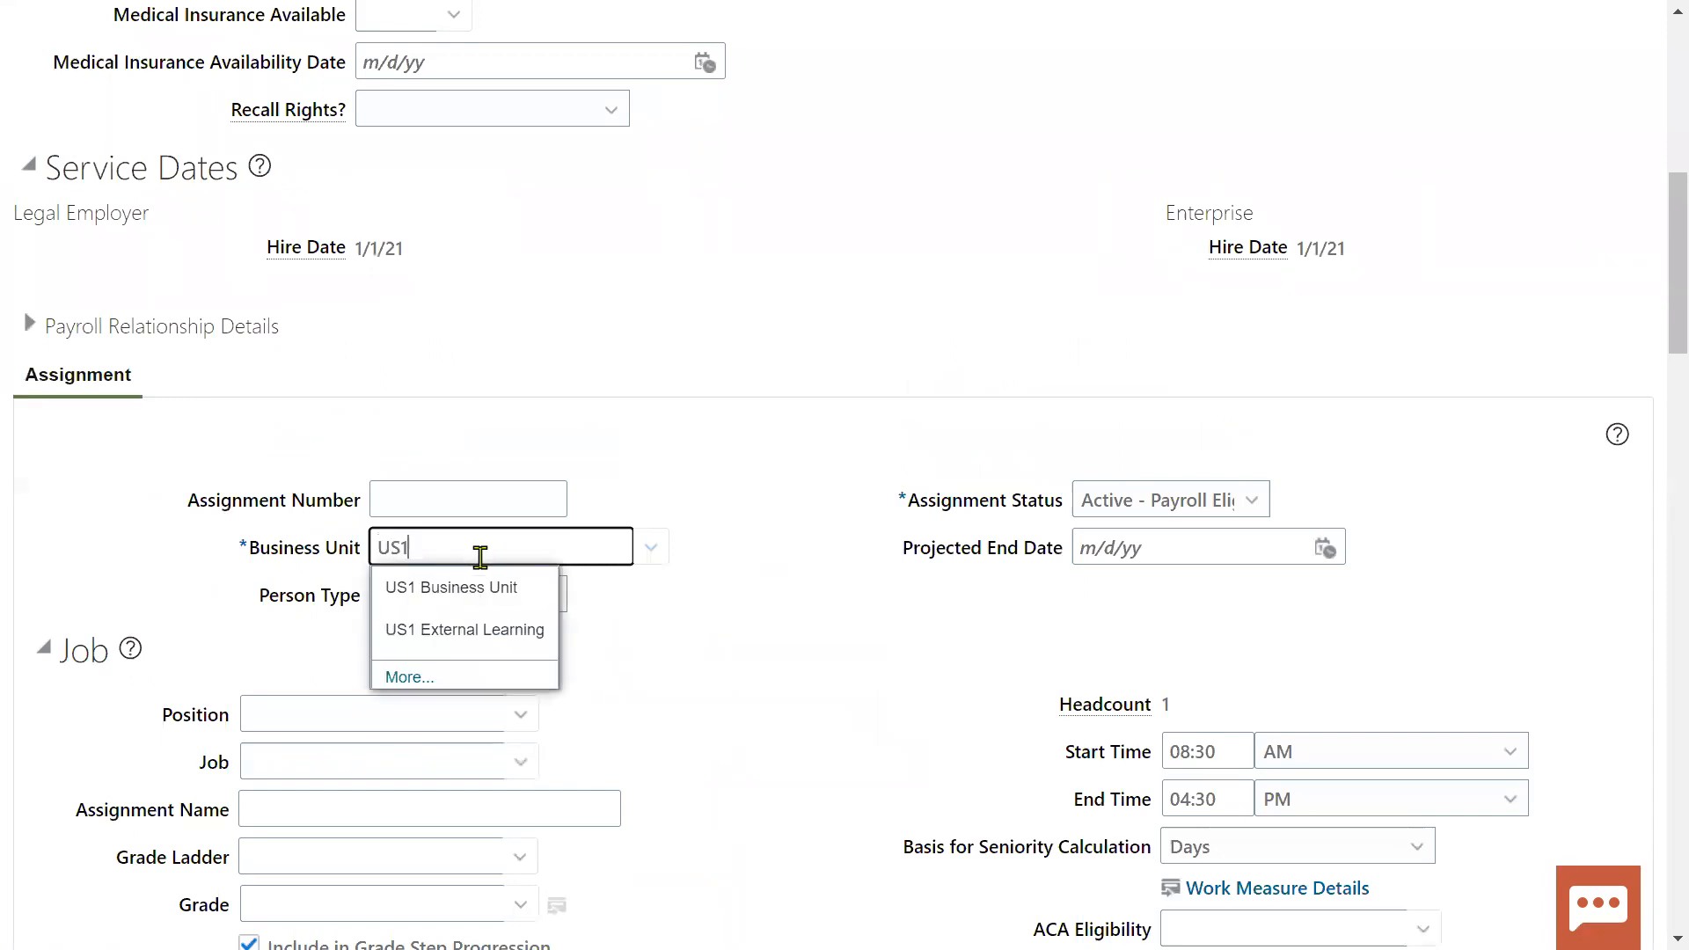
{"action": "left_click", "coordinate": [483, 587]}
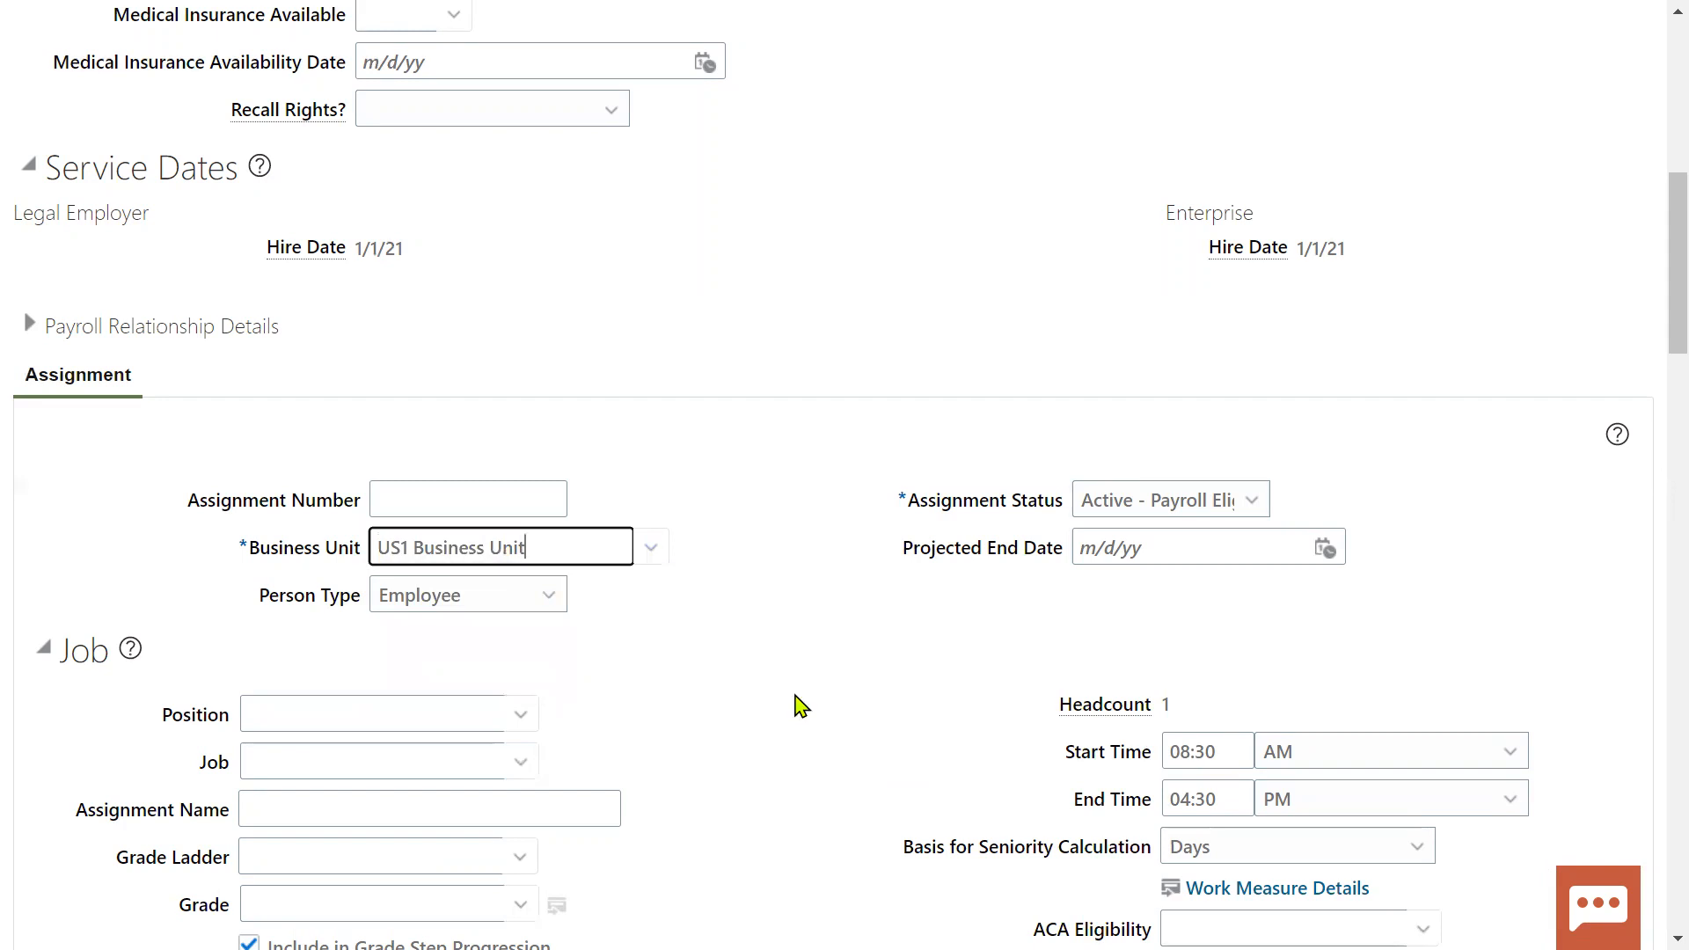
{"action": "left_click", "coordinate": [418, 711]}
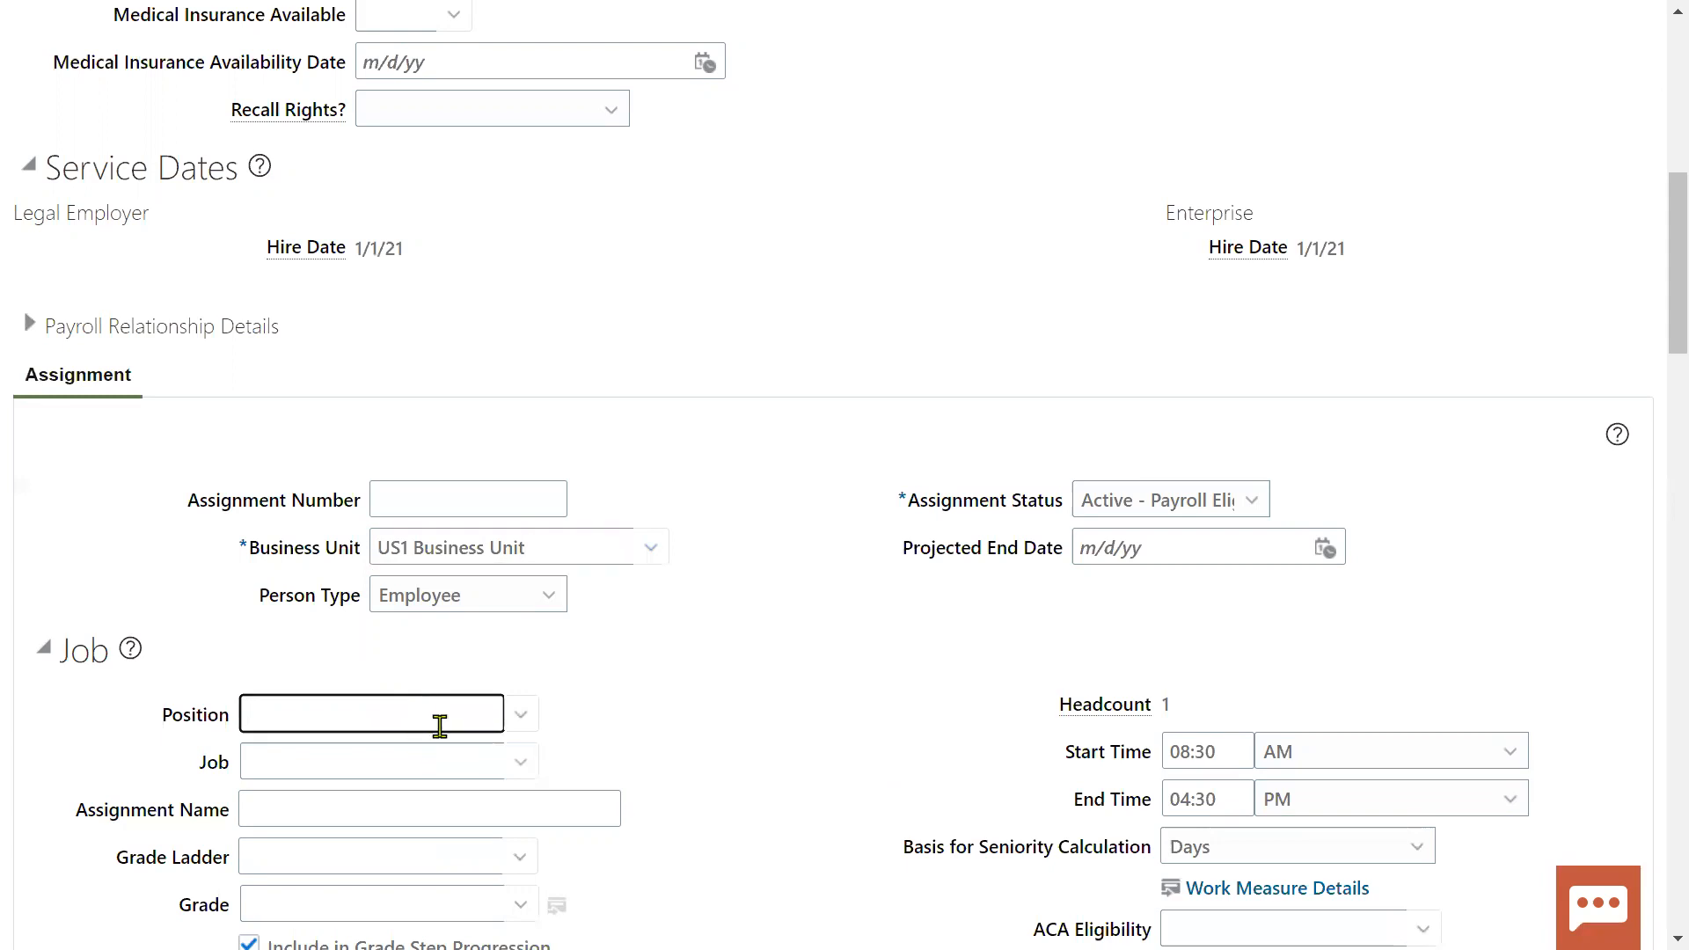
{"action": "key", "text": "Tab"}
{"action": "type", "text": "HUM"}
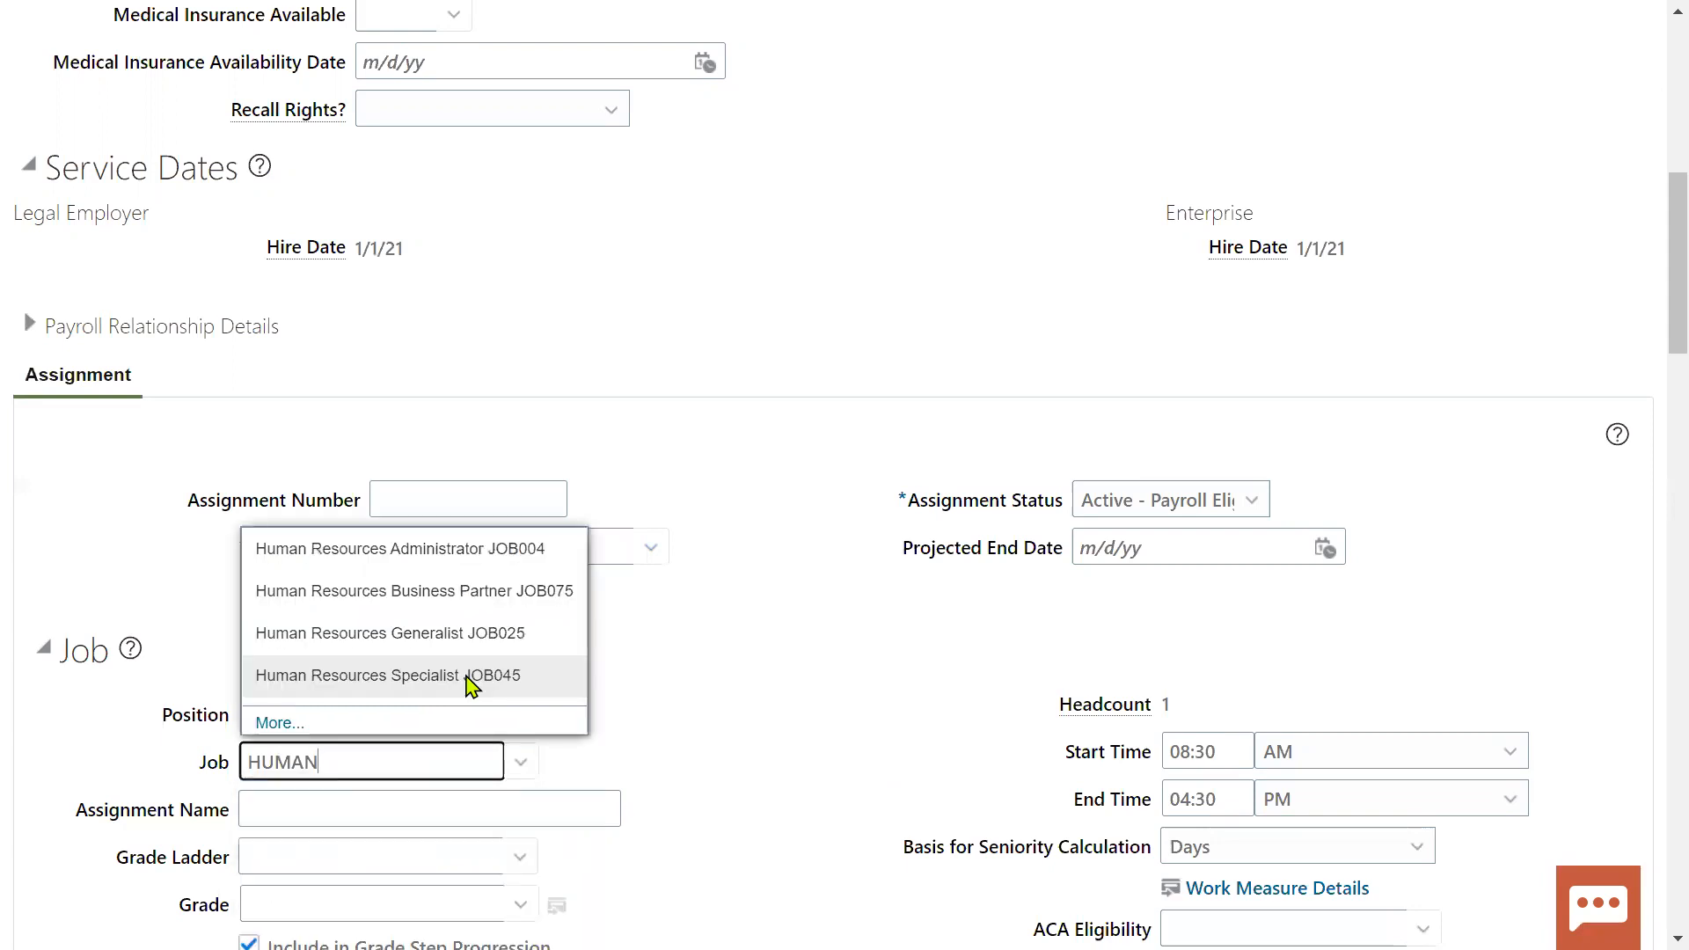
{"action": "left_click", "coordinate": [467, 591]}
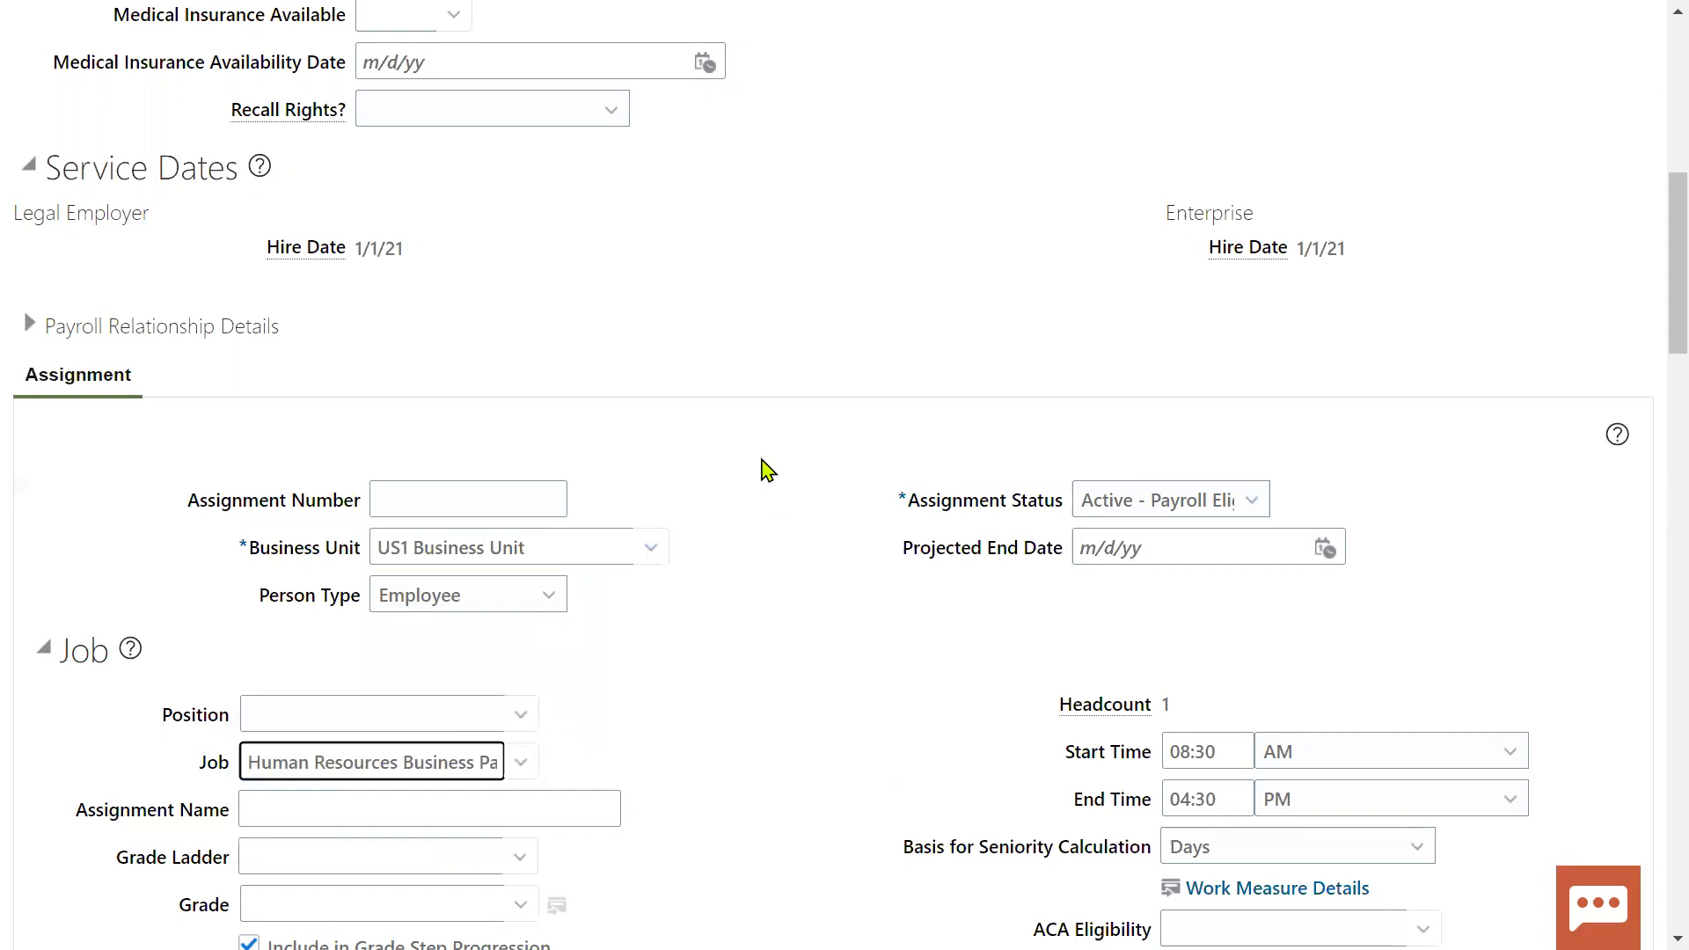
Set location Redwood City and Working as a Manager to Yes
{"action": "scroll", "coordinate": [770, 627], "scroll_direction": "down", "scroll_amount": 5}
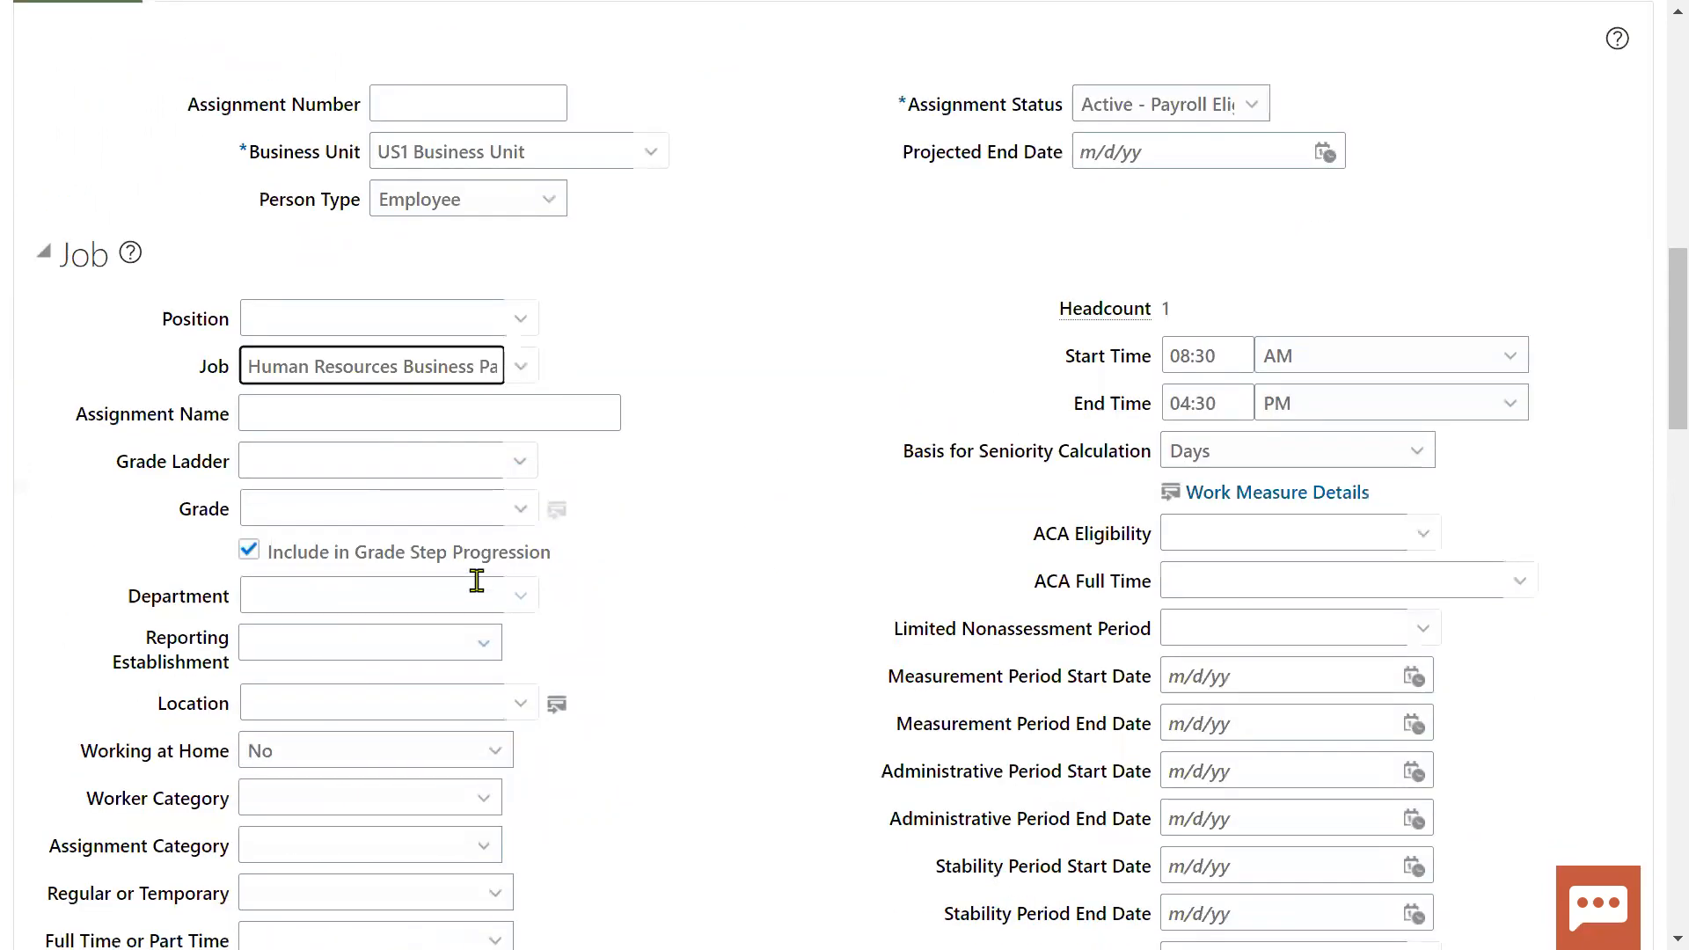
{"action": "left_click", "coordinate": [309, 692]}
{"action": "type", "text": "RED"}
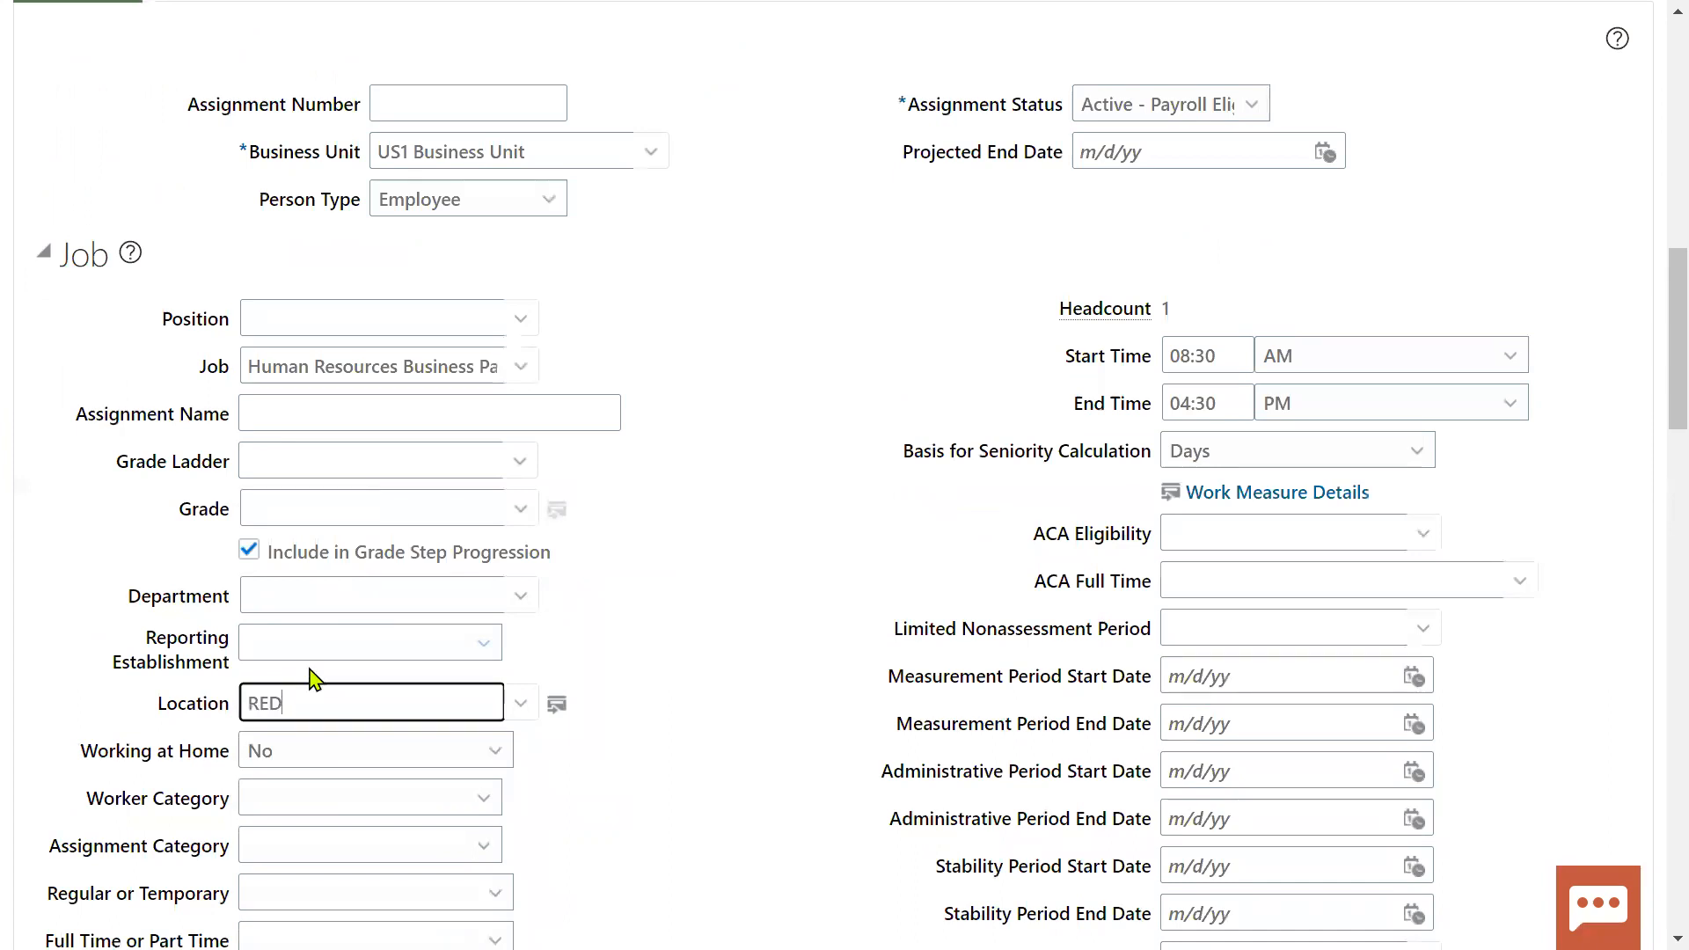
{"action": "left_click", "coordinate": [339, 746]}
{"action": "scroll", "coordinate": [271, 528], "scroll_direction": "down", "scroll_amount": 8}
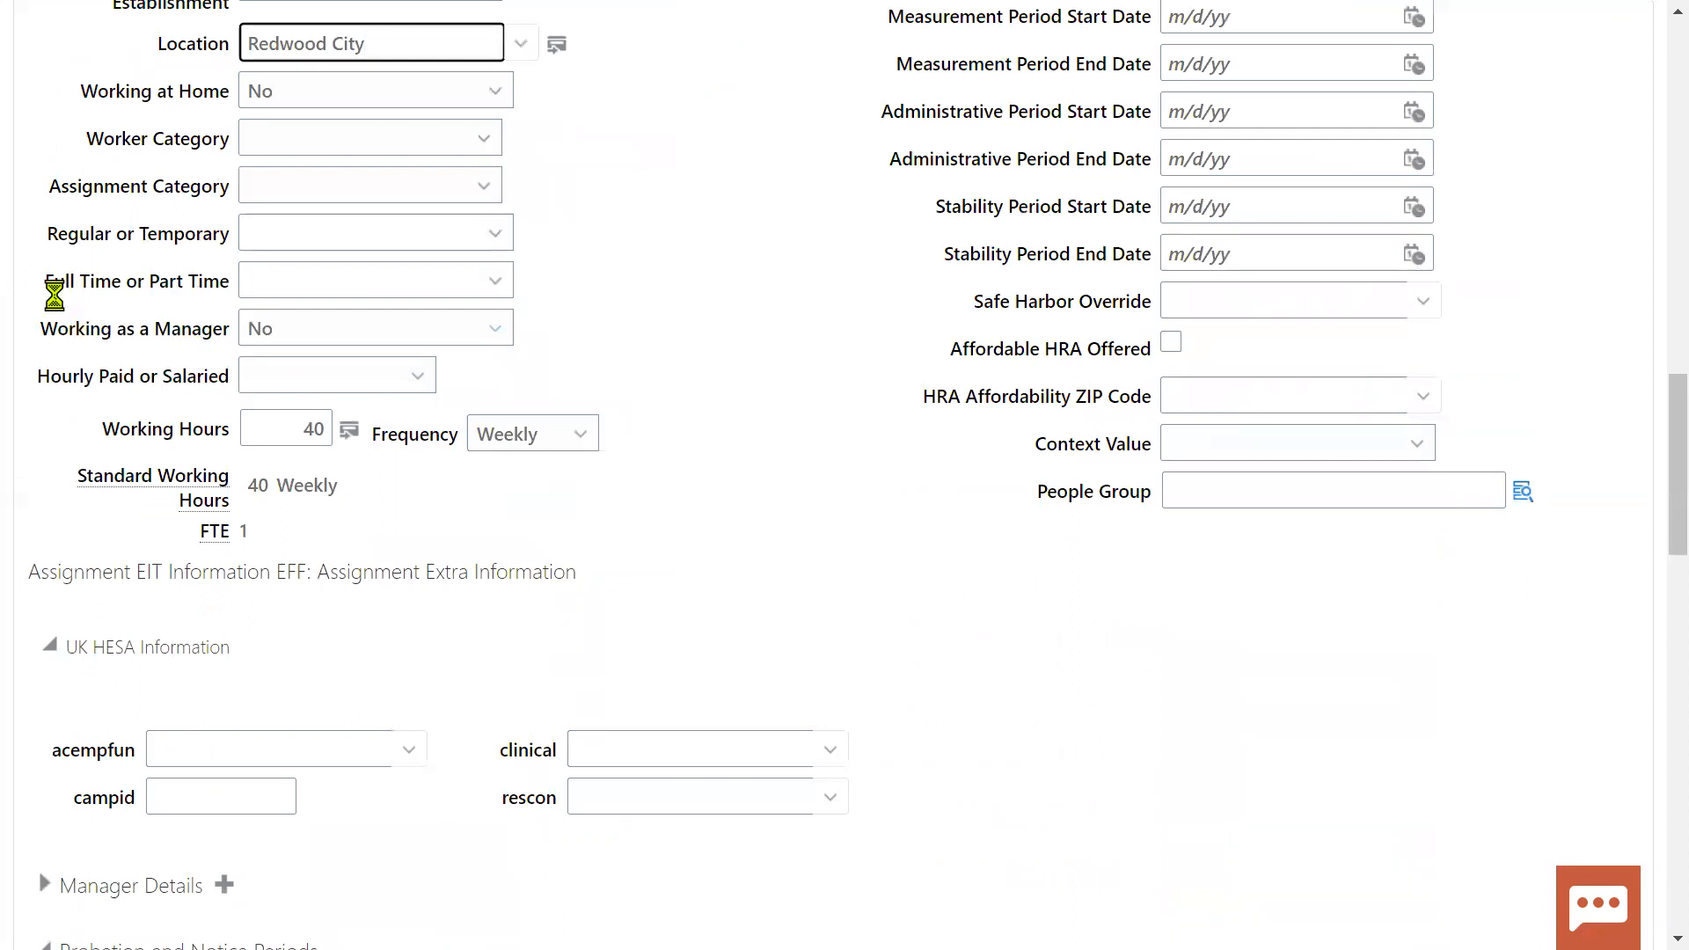
{"action": "left_click_drag", "start_coordinate": [42, 330], "coordinate": [214, 329]}
{"action": "left_click", "coordinate": [273, 329]}
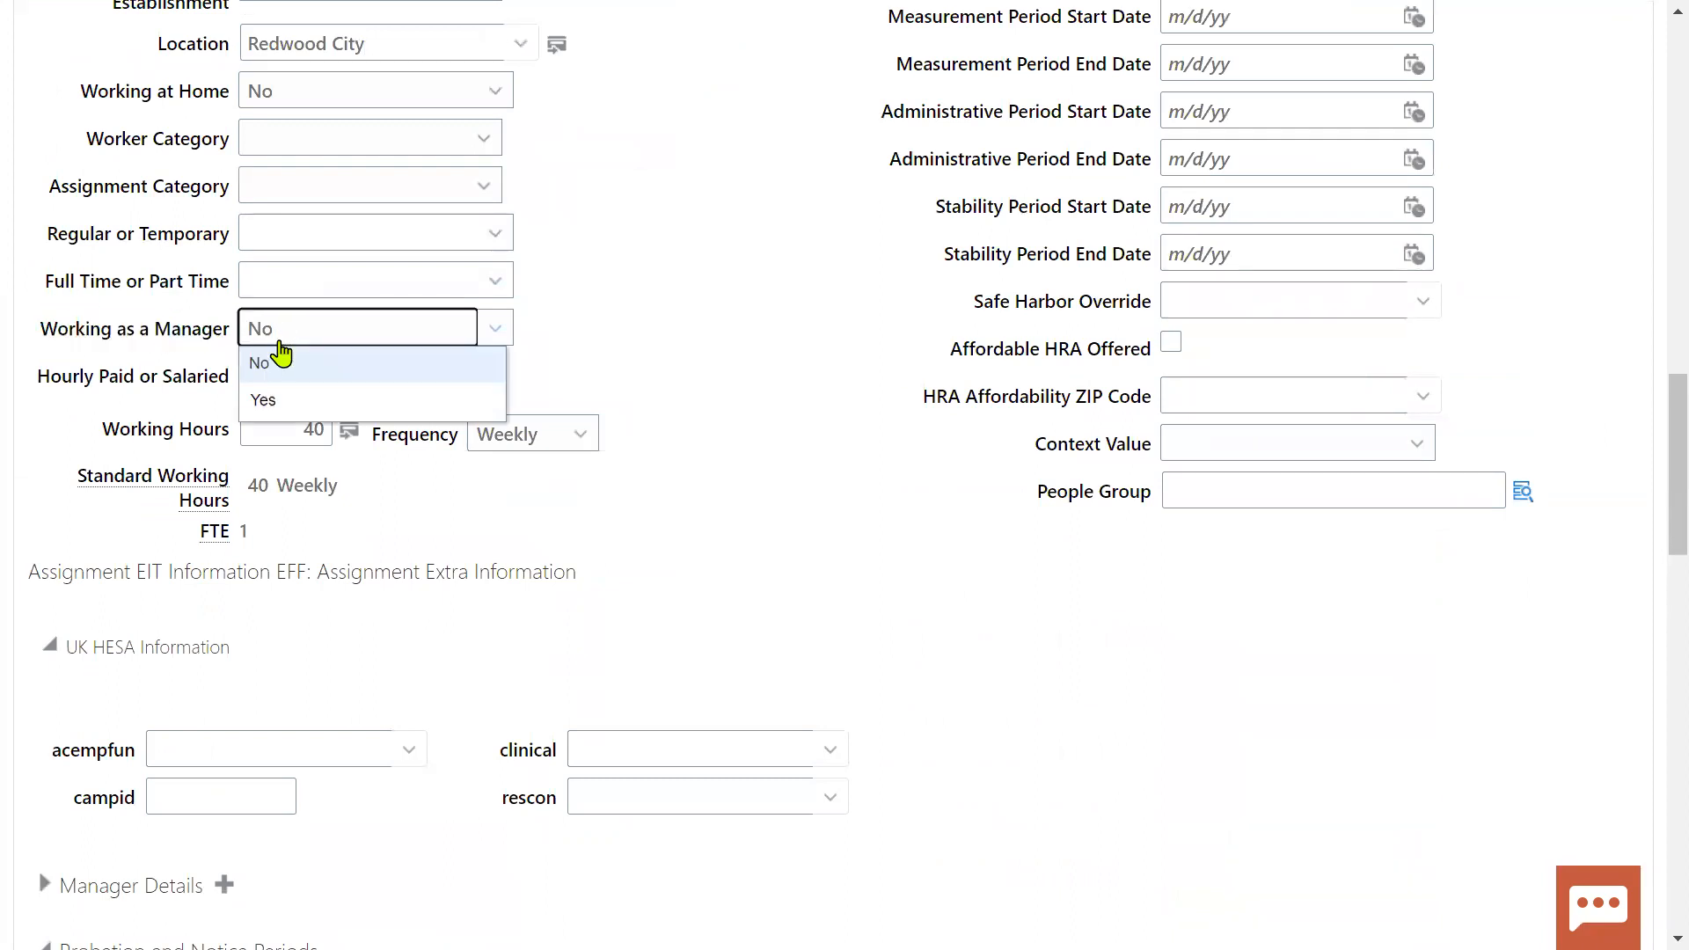
{"action": "left_click", "coordinate": [269, 398]}
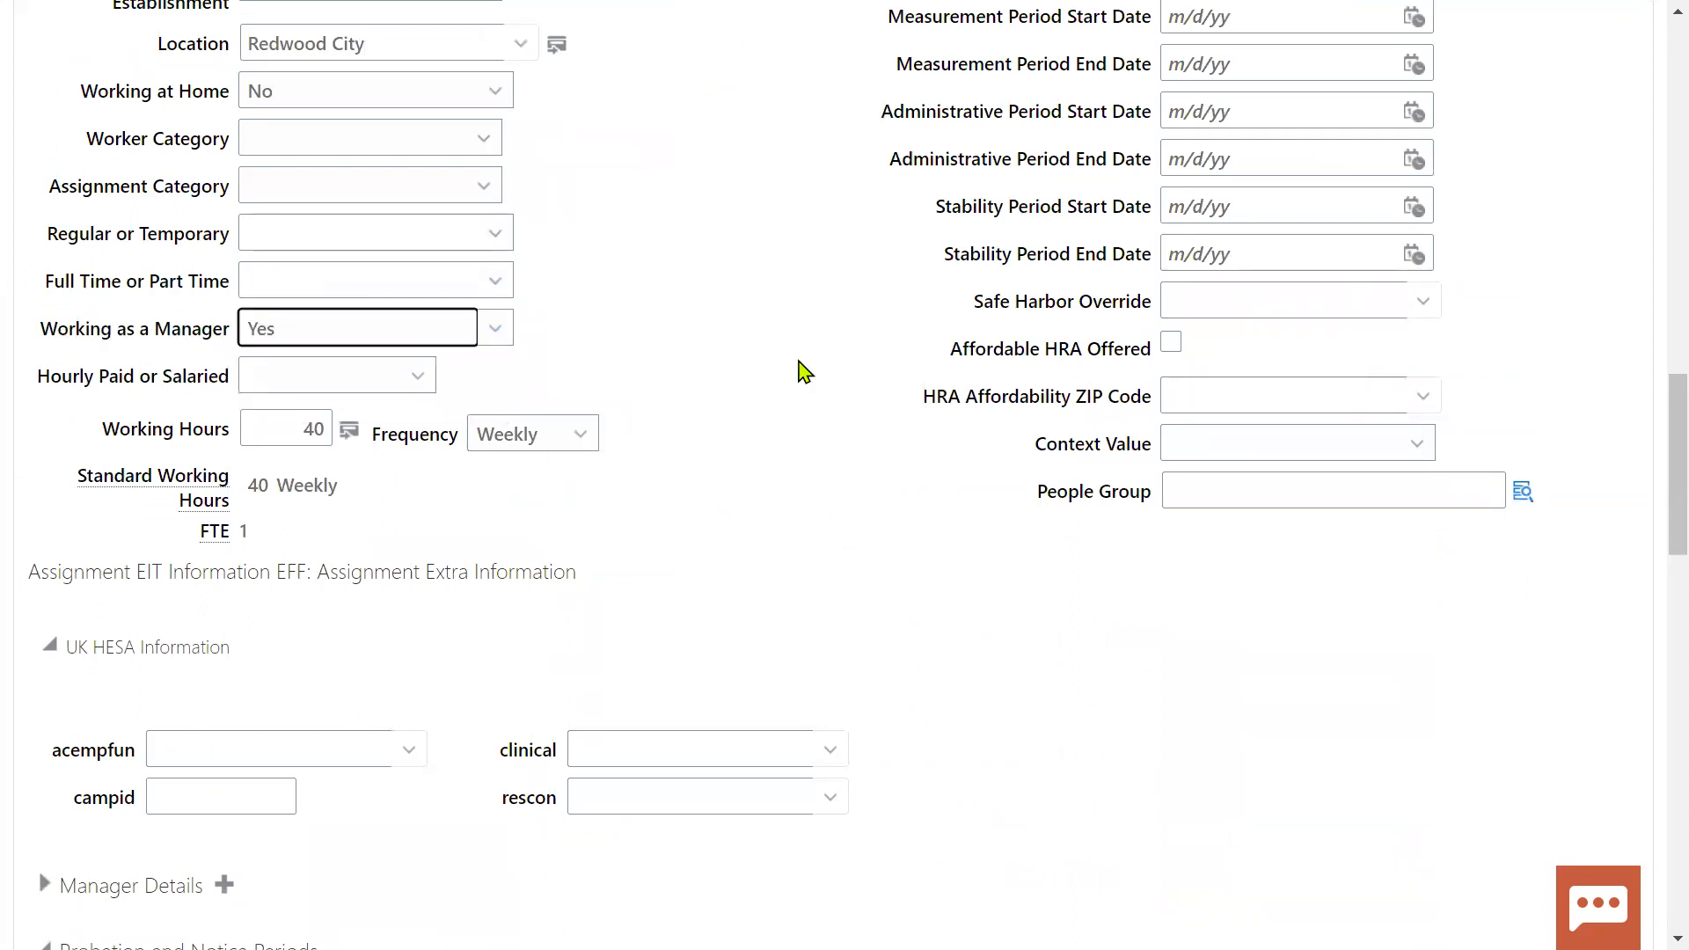
In Manager Details, add the first manager found by name as Line Manager
{"action": "key", "text": "super"}
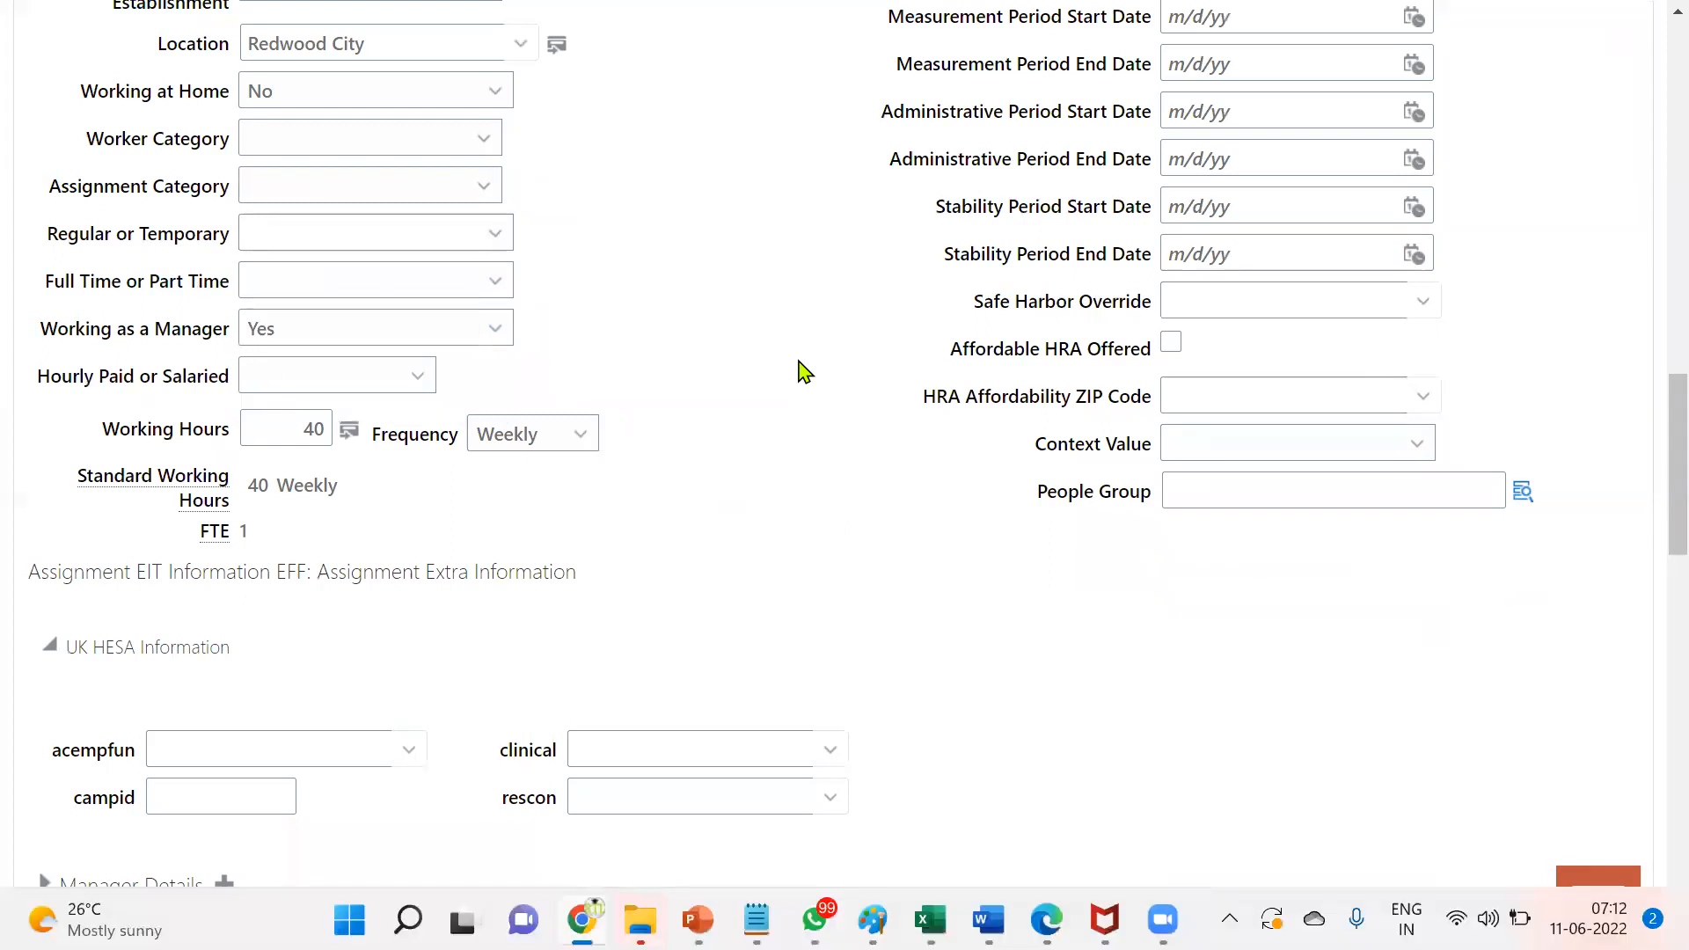
{"action": "scroll", "coordinate": [717, 547], "scroll_direction": "down", "scroll_amount": 4}
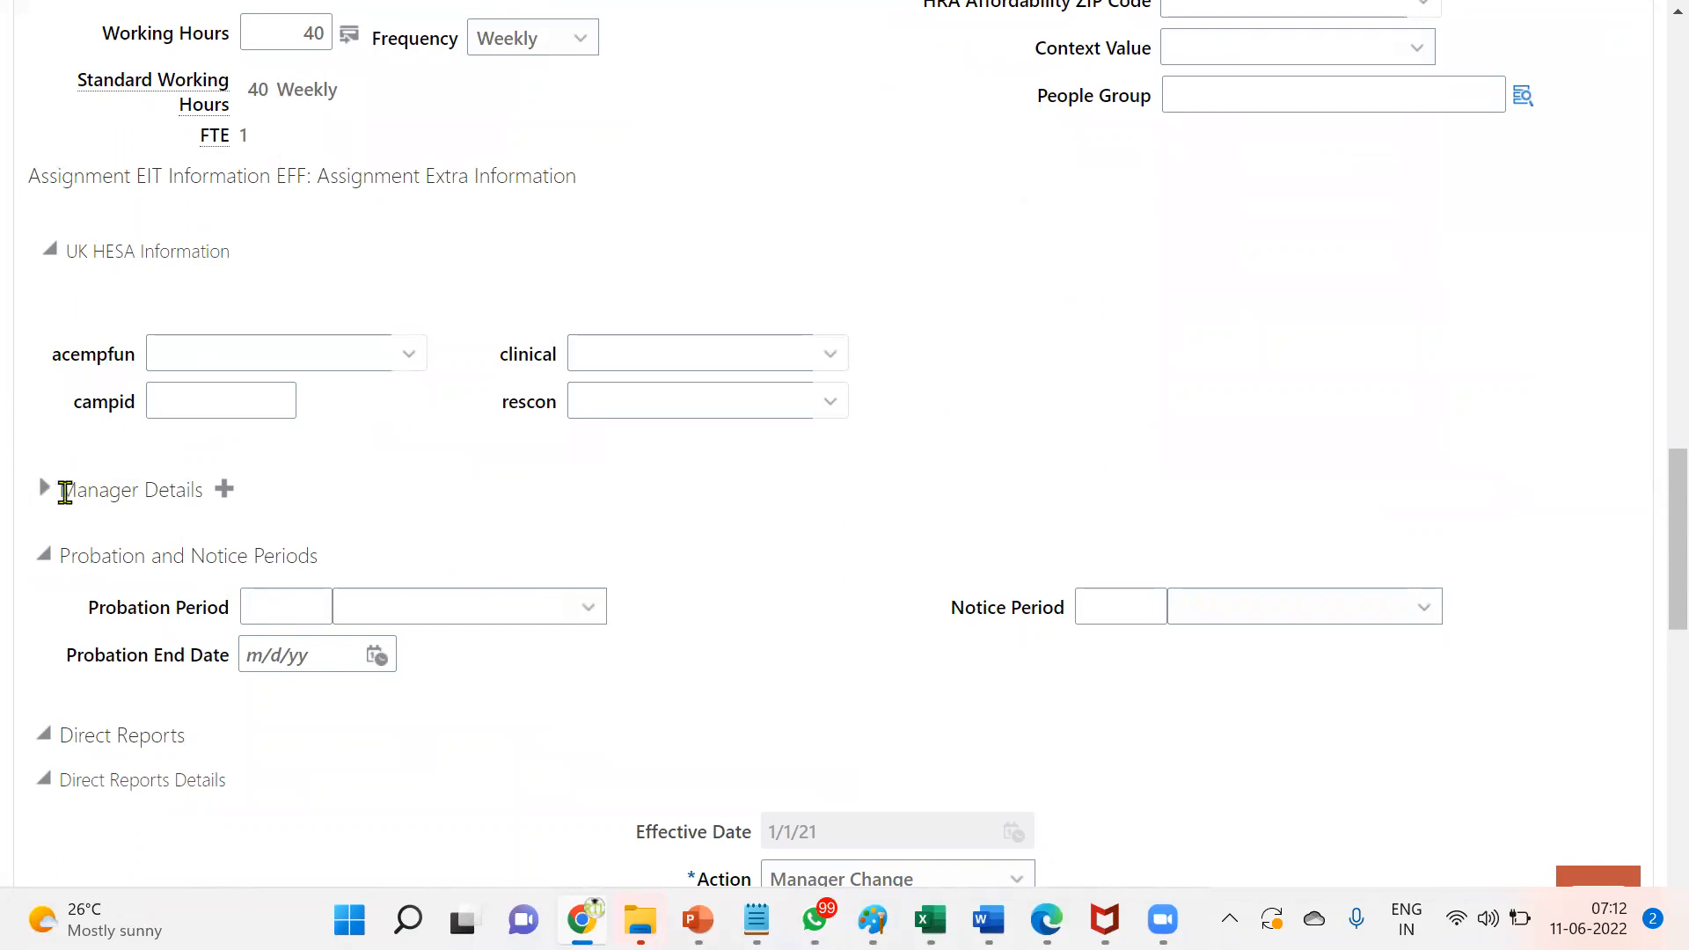
{"action": "left_click", "coordinate": [52, 493]}
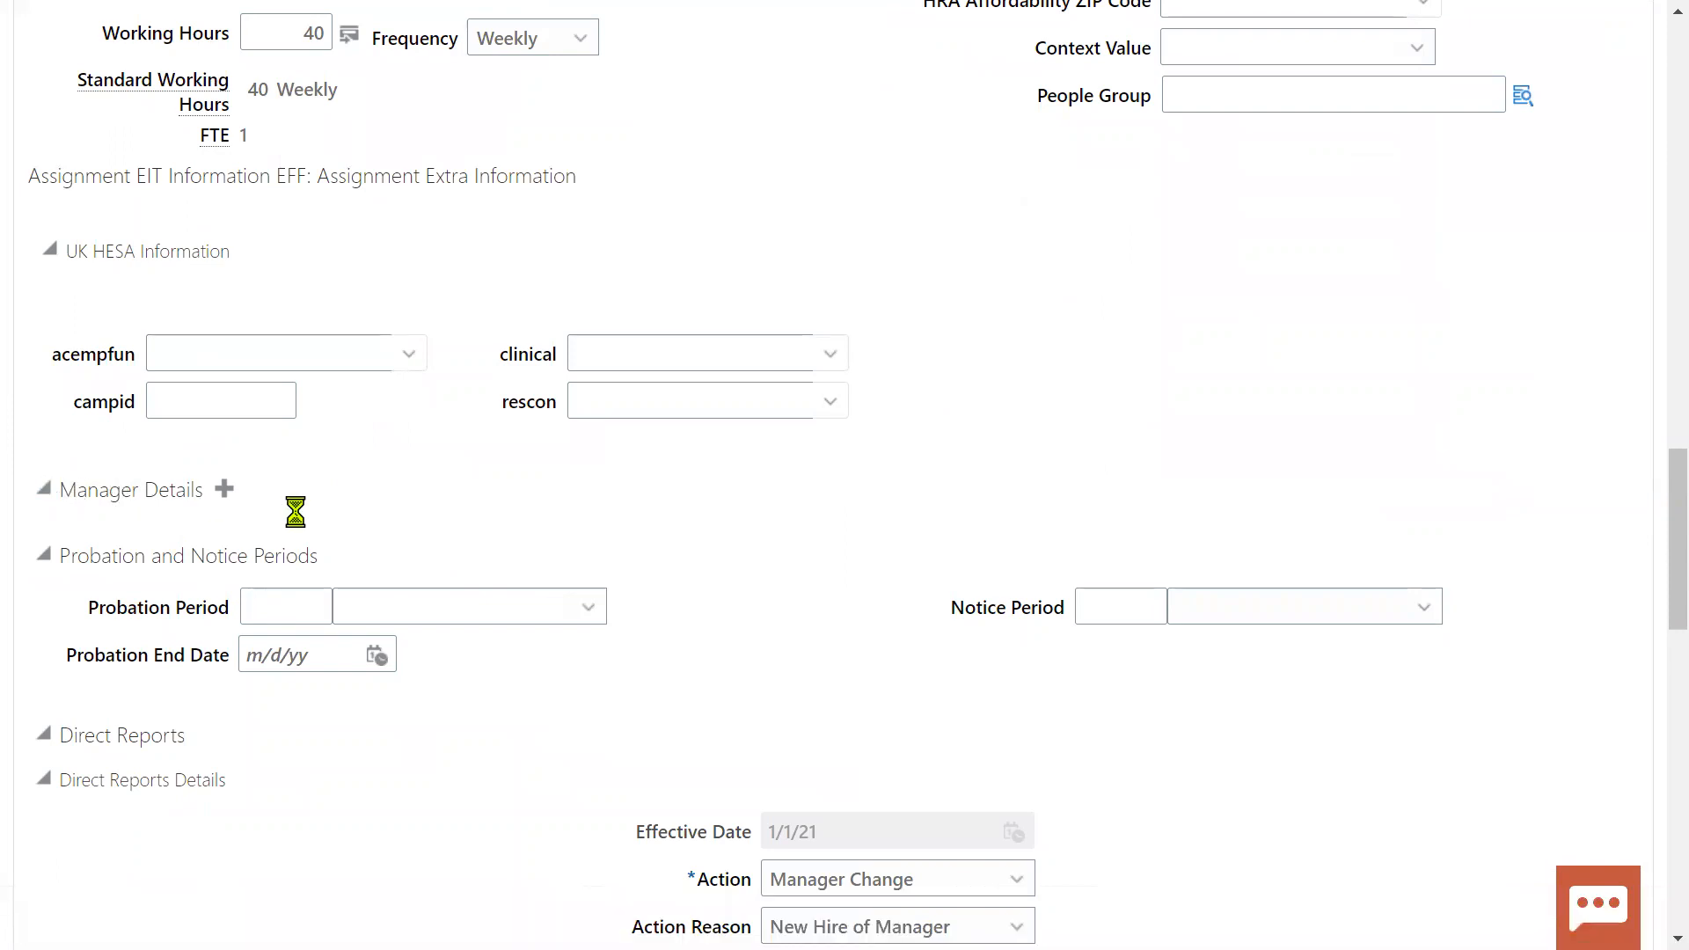
{"action": "left_click", "coordinate": [384, 546]}
{"action": "type", "text": "FEITTY"}
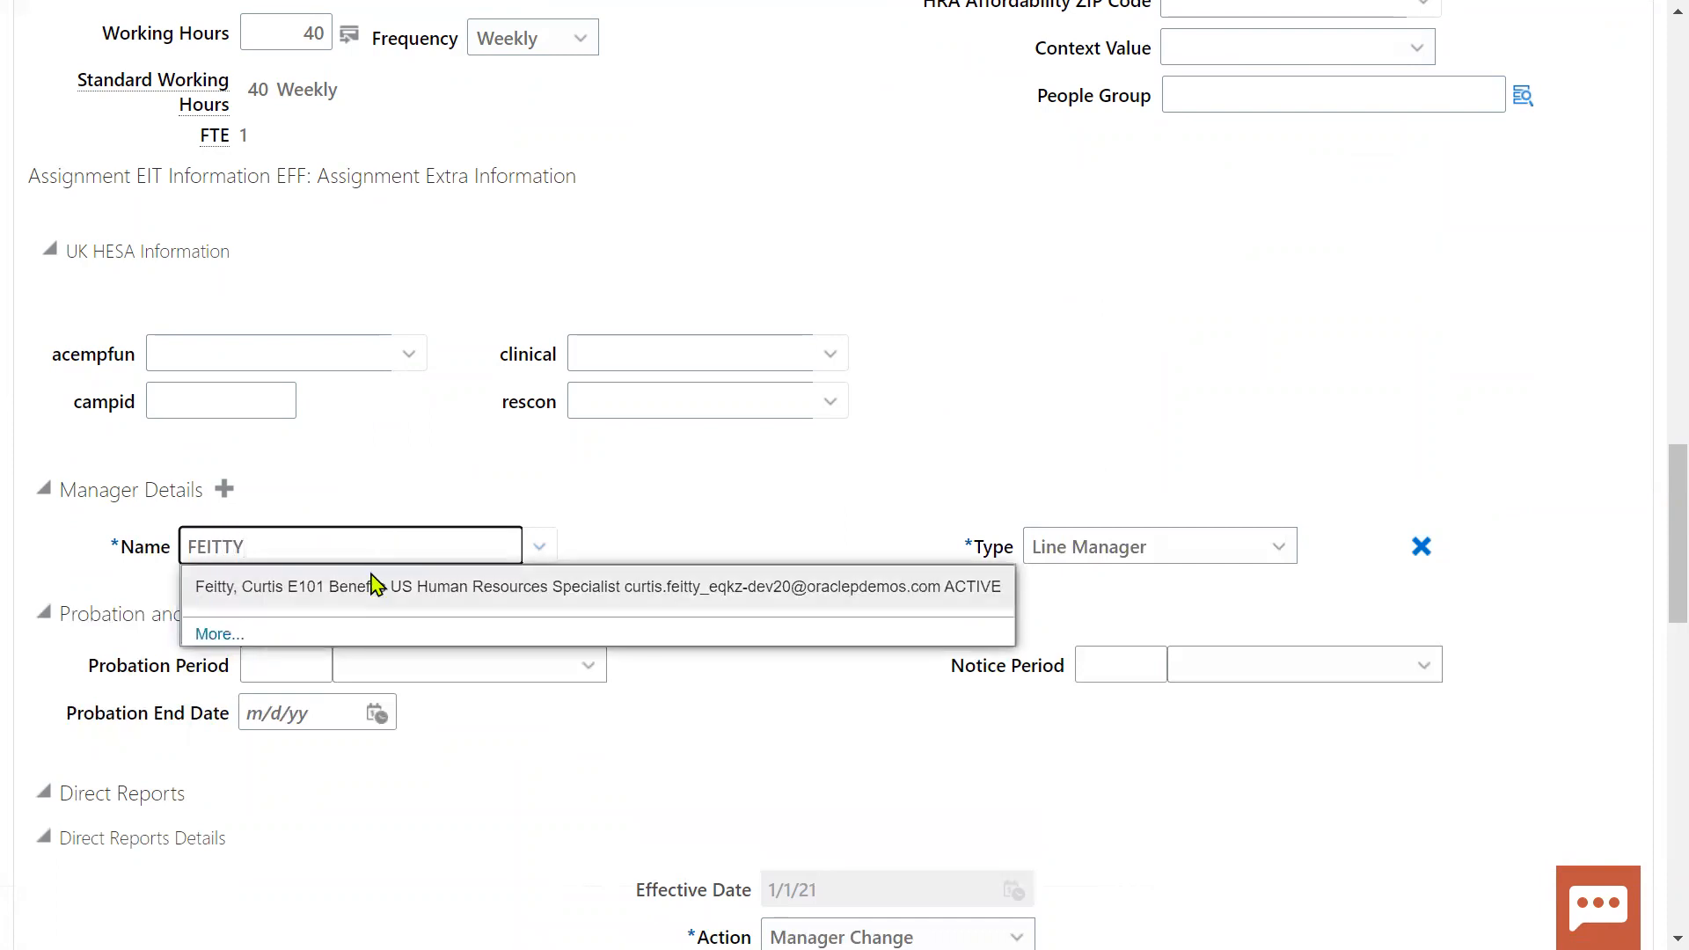
{"action": "left_click", "coordinate": [379, 587]}
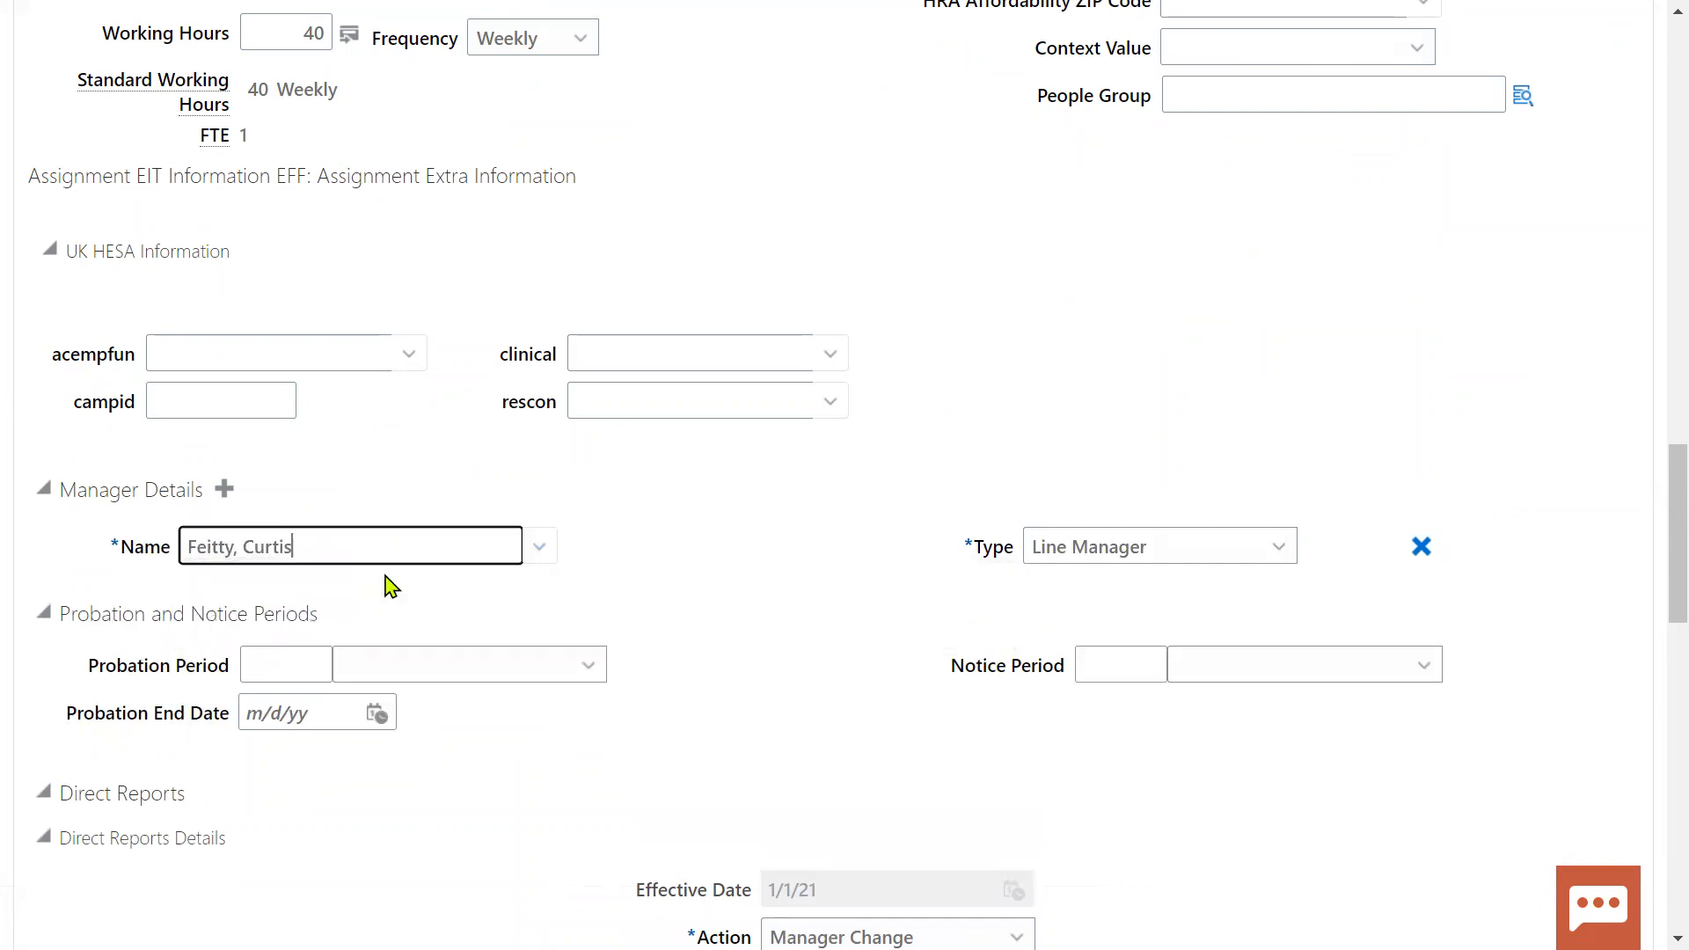
{"action": "left_click", "coordinate": [1175, 562]}
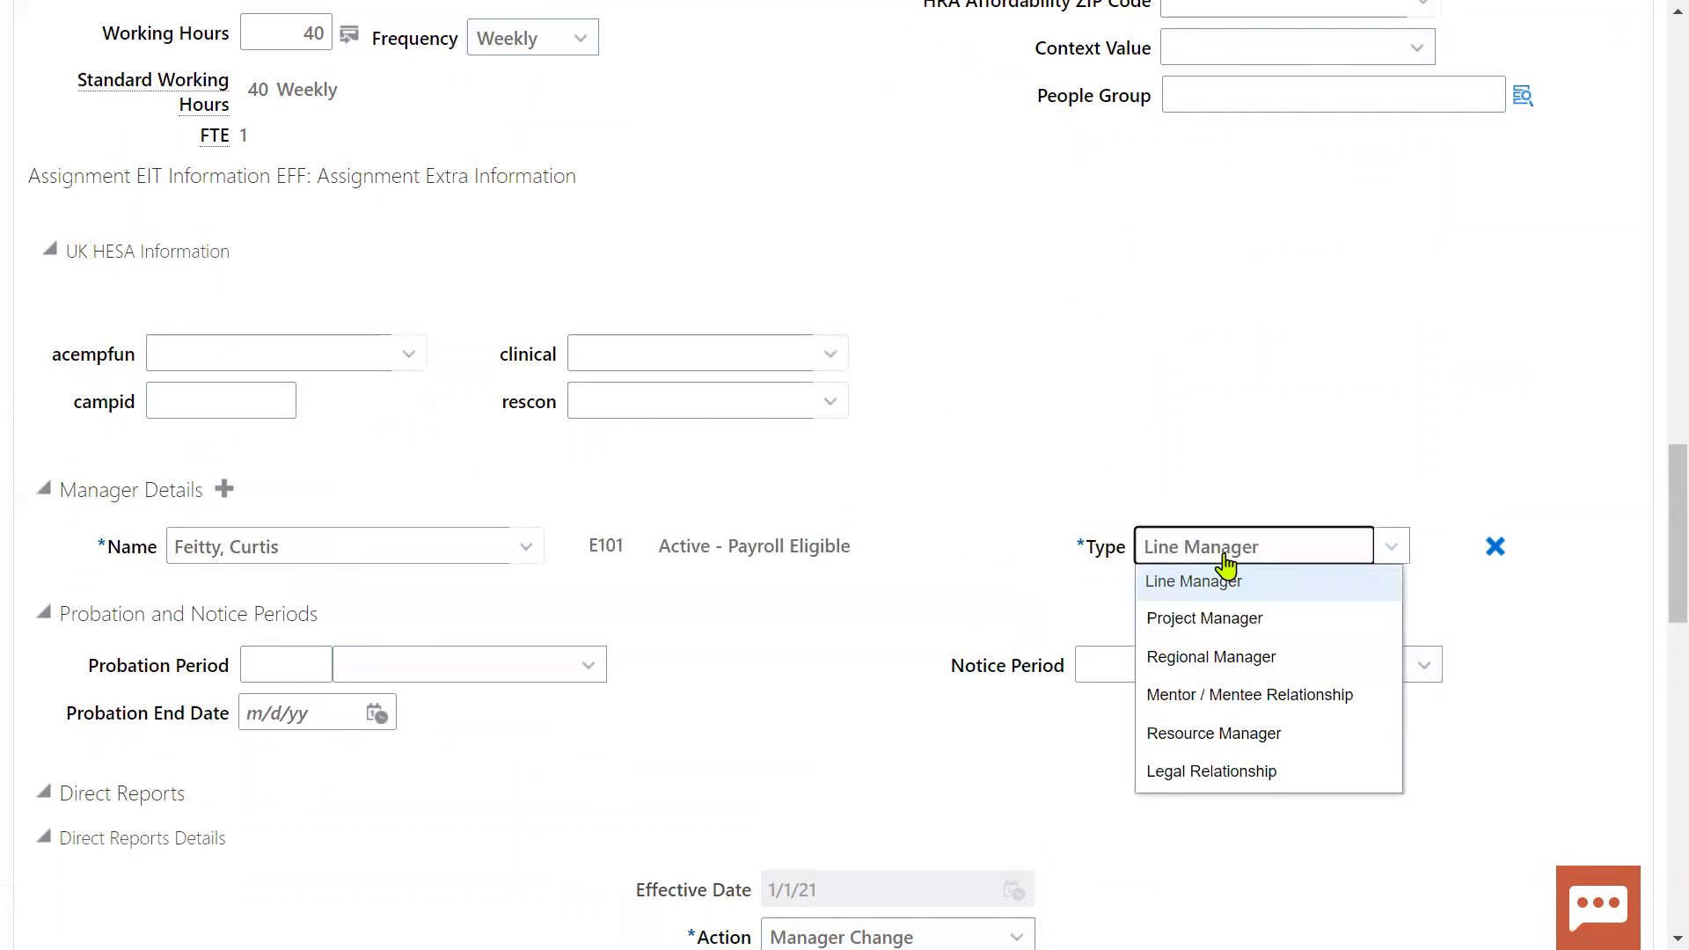
{"action": "left_click", "coordinate": [822, 467]}
Add a second manager as Project Manager and proceed with Next
{"action": "left_click", "coordinate": [226, 490]}
{"action": "left_click", "coordinate": [480, 545]}
{"action": "type", "text": "MIT"}
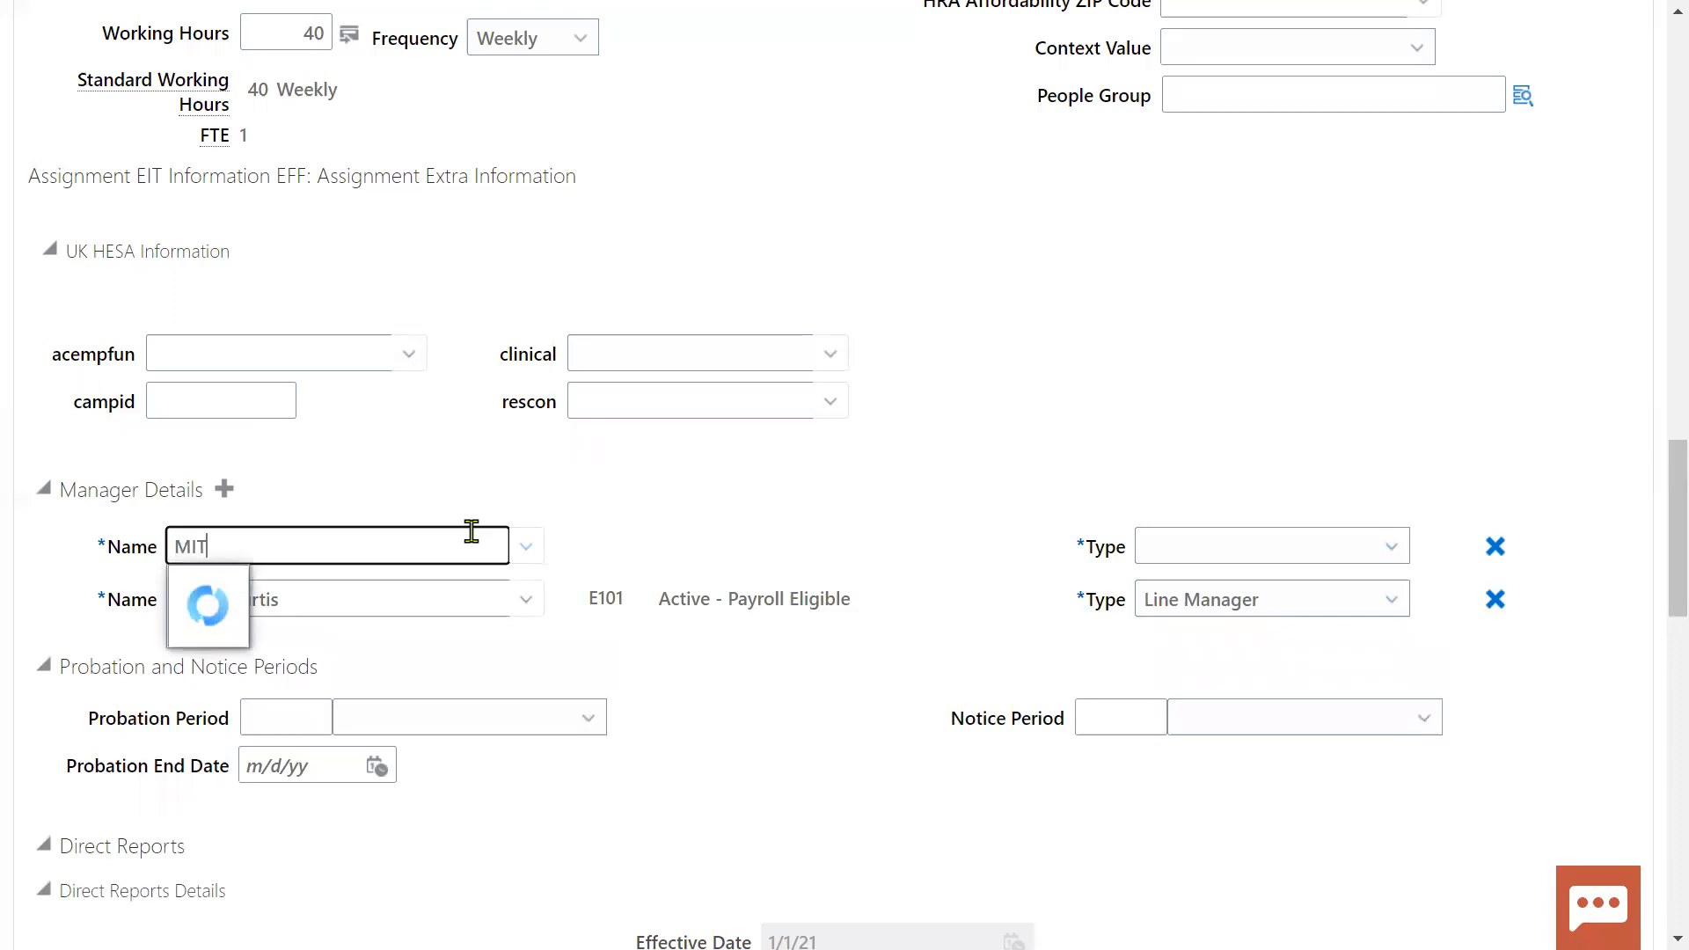
{"action": "left_click", "coordinate": [472, 589]}
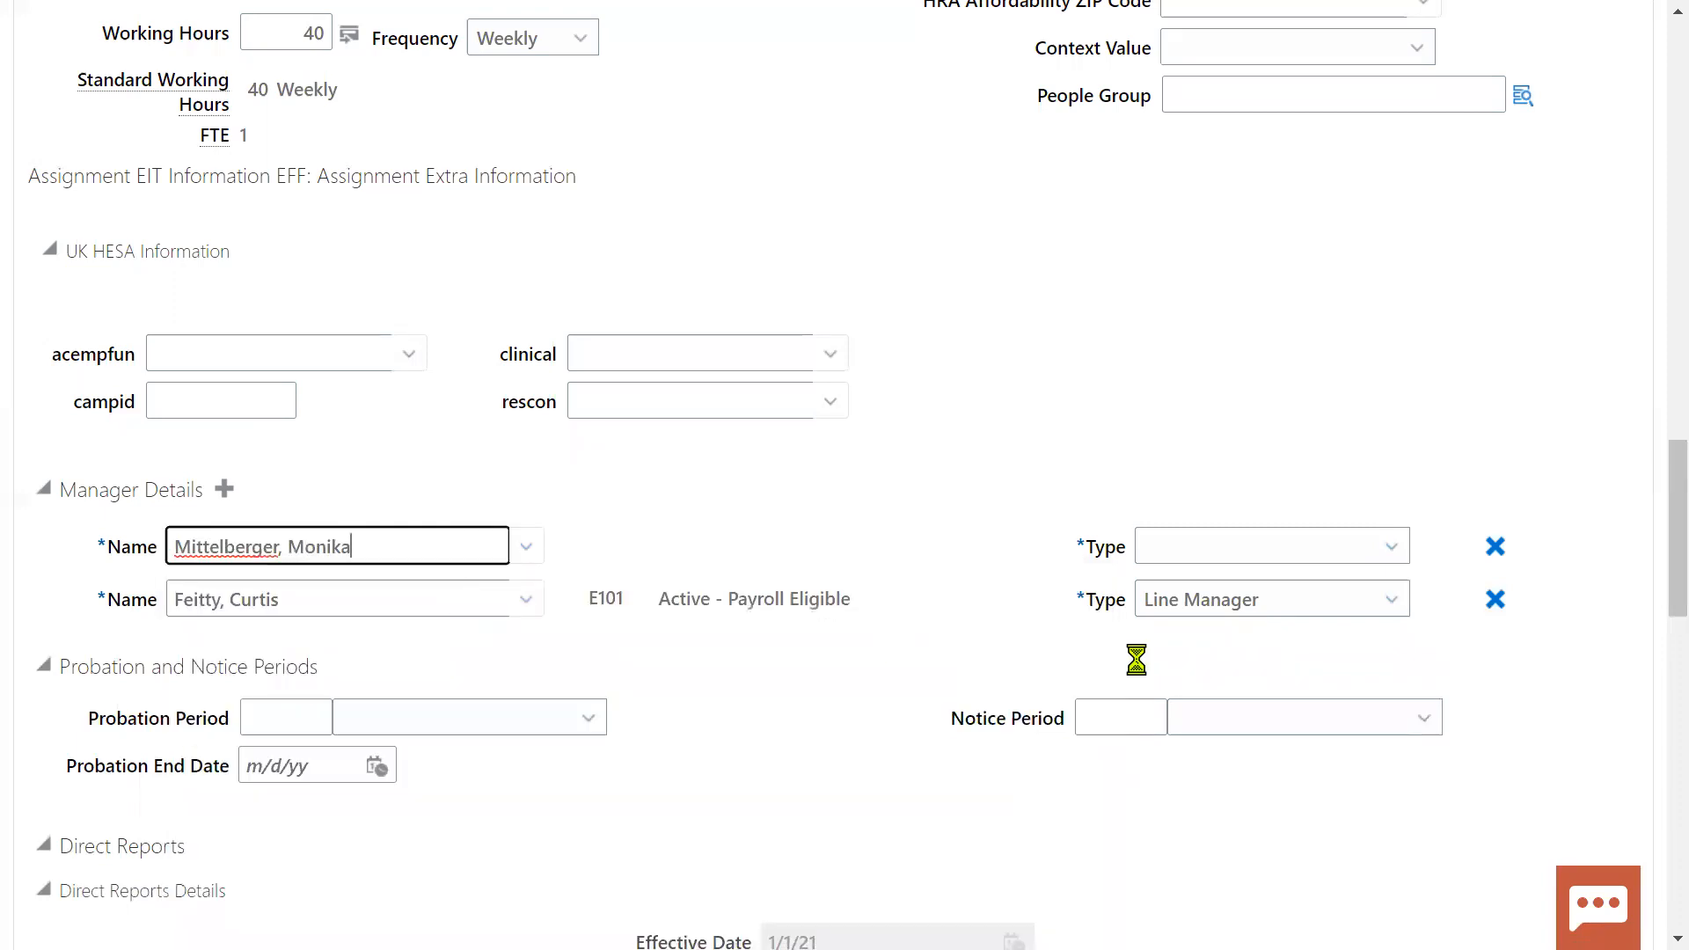
{"action": "left_click", "coordinate": [1243, 561]}
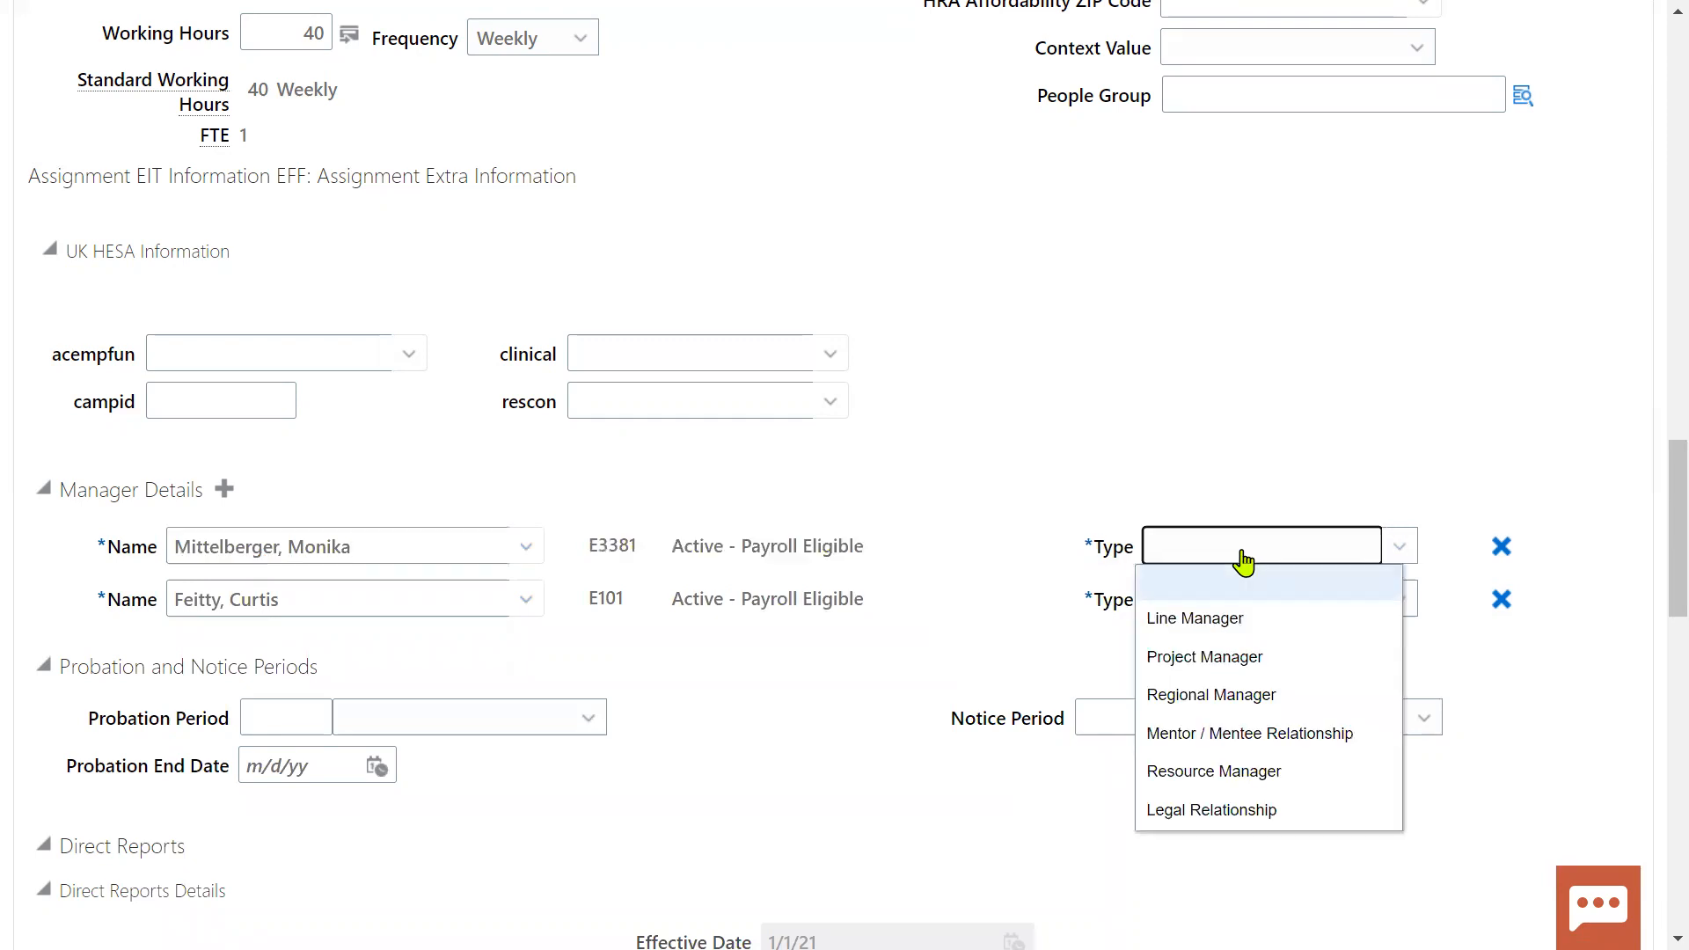
{"action": "left_click", "coordinate": [1237, 656]}
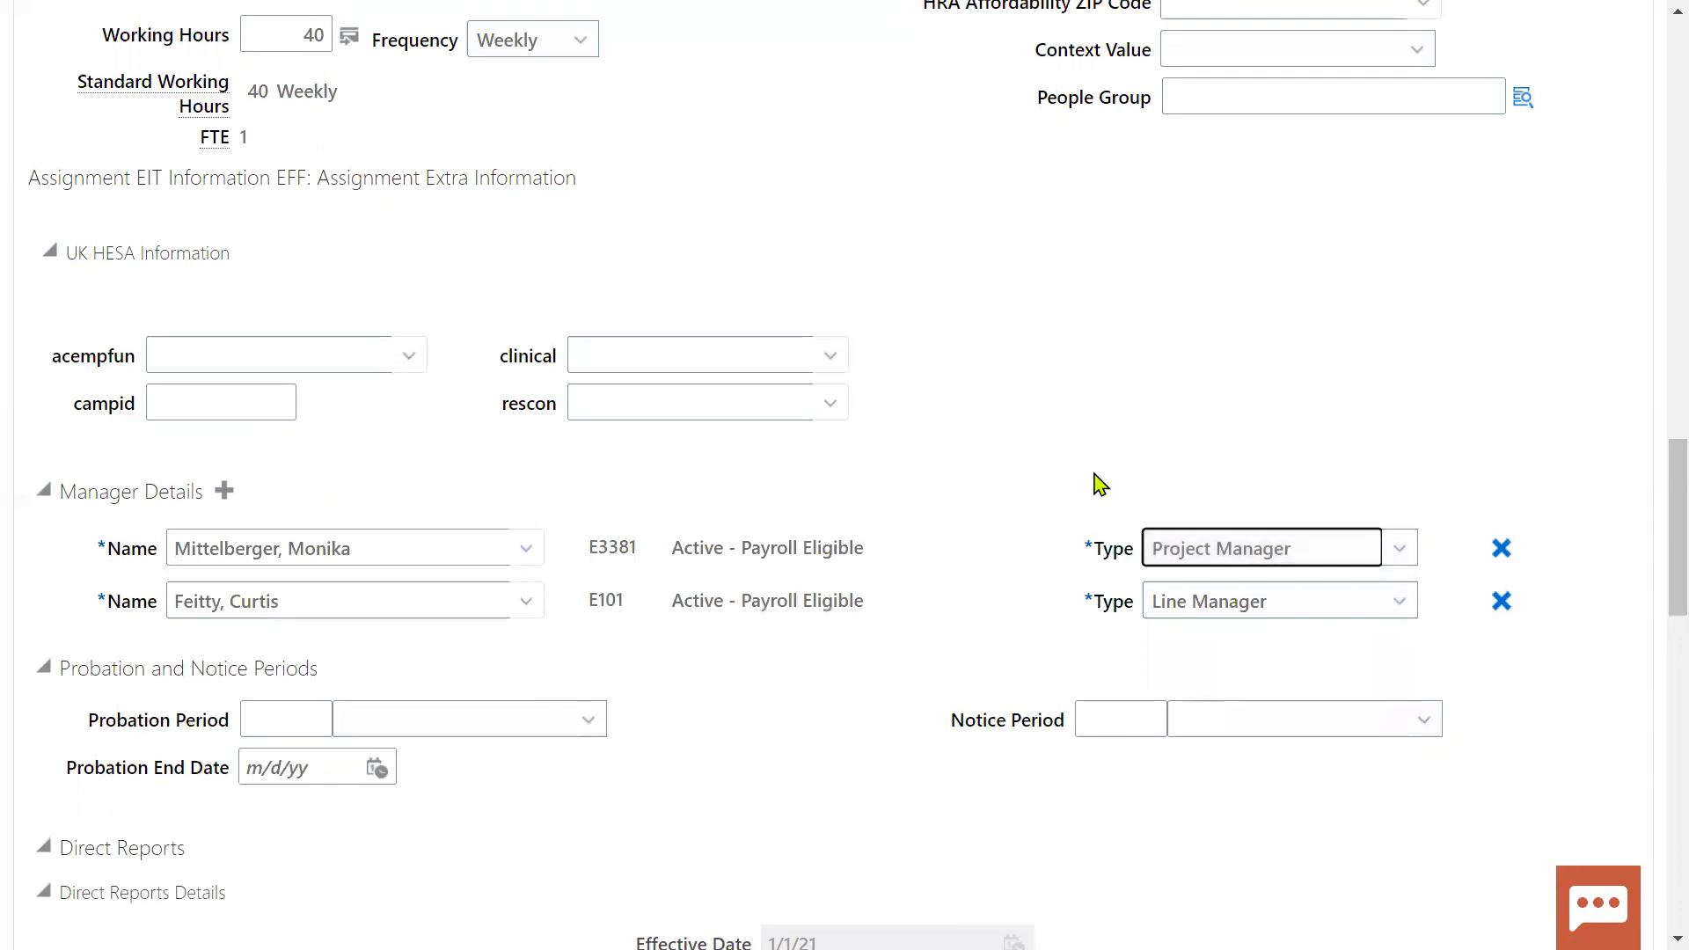
{"action": "scroll", "coordinate": [1098, 479], "scroll_direction": "up", "scroll_amount": 20}
{"action": "left_click", "coordinate": [1044, 221]}
Scroll through the remaining Employment Information fields
{"action": "scroll", "coordinate": [401, 445], "scroll_direction": "down", "scroll_amount": 7}
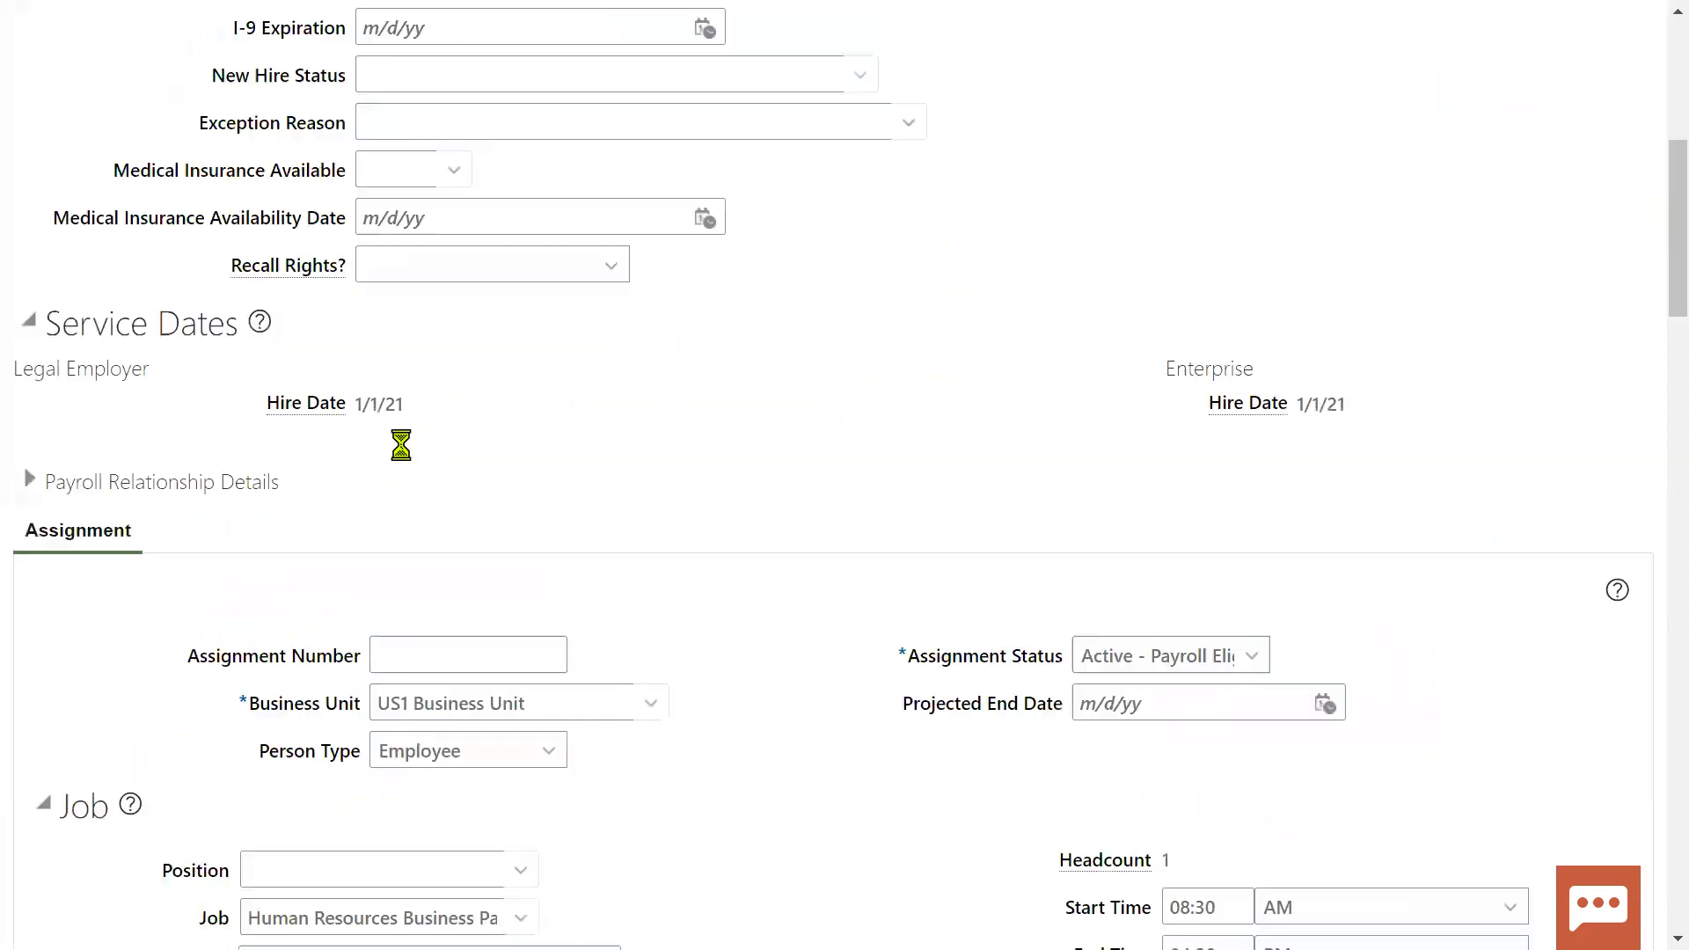
{"action": "scroll", "coordinate": [401, 445], "scroll_direction": "down", "scroll_amount": 6}
{"action": "scroll", "coordinate": [264, 736], "scroll_direction": "down", "scroll_amount": 4}
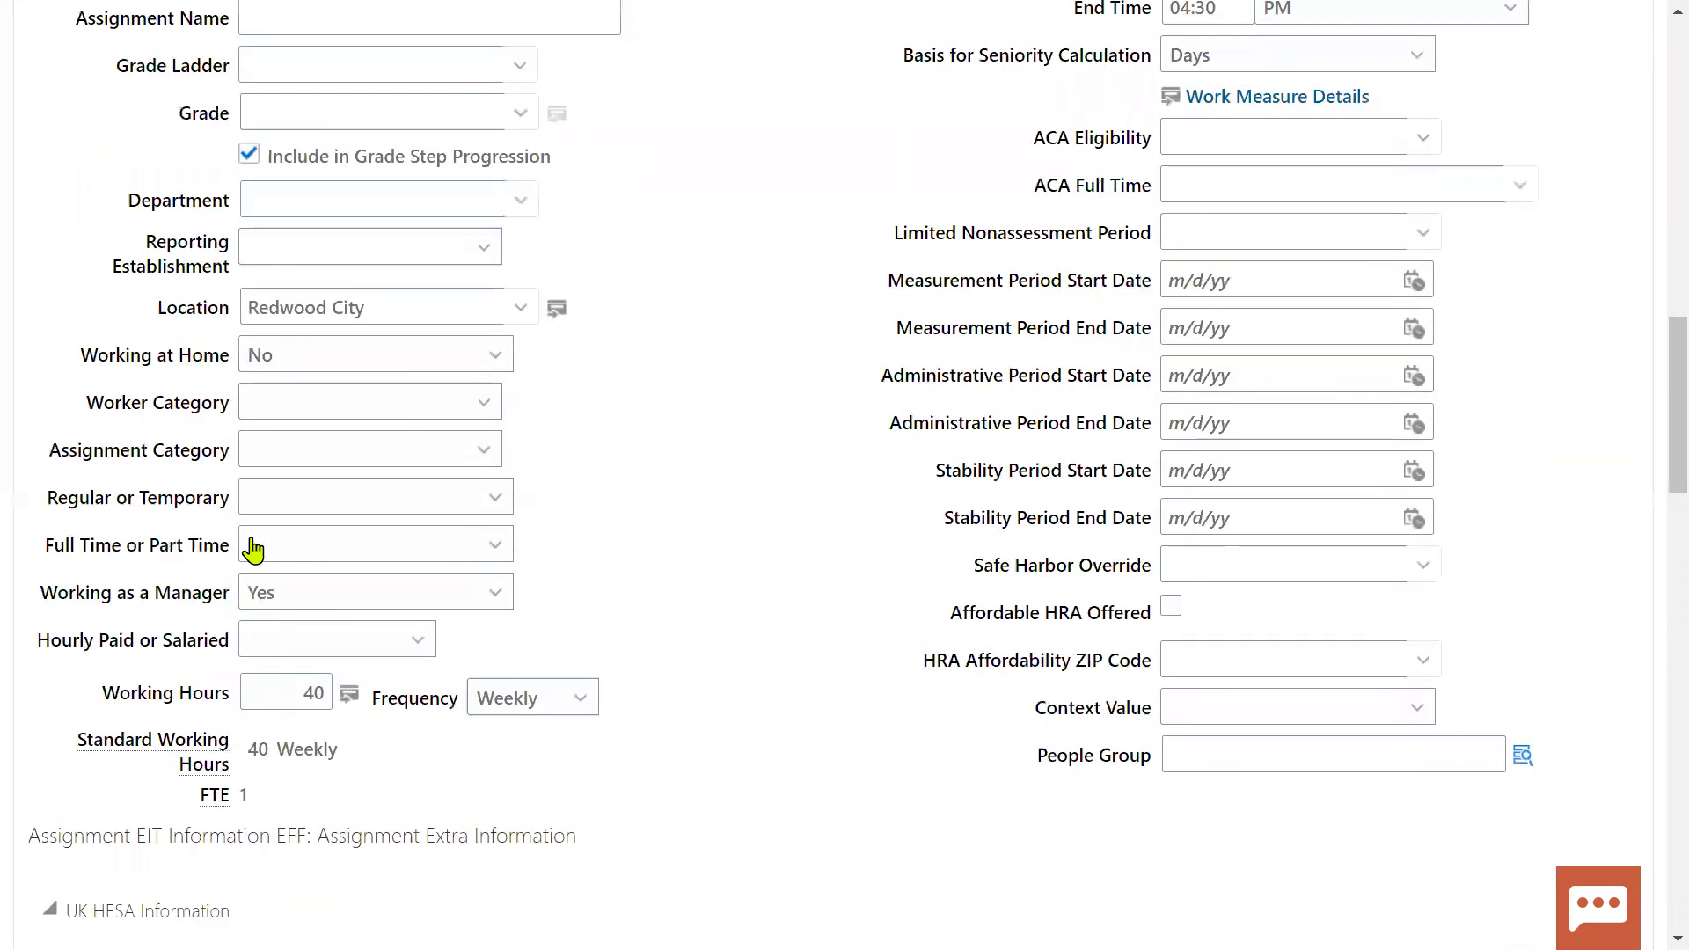
{"action": "scroll", "coordinate": [234, 607], "scroll_direction": "down", "scroll_amount": 10}
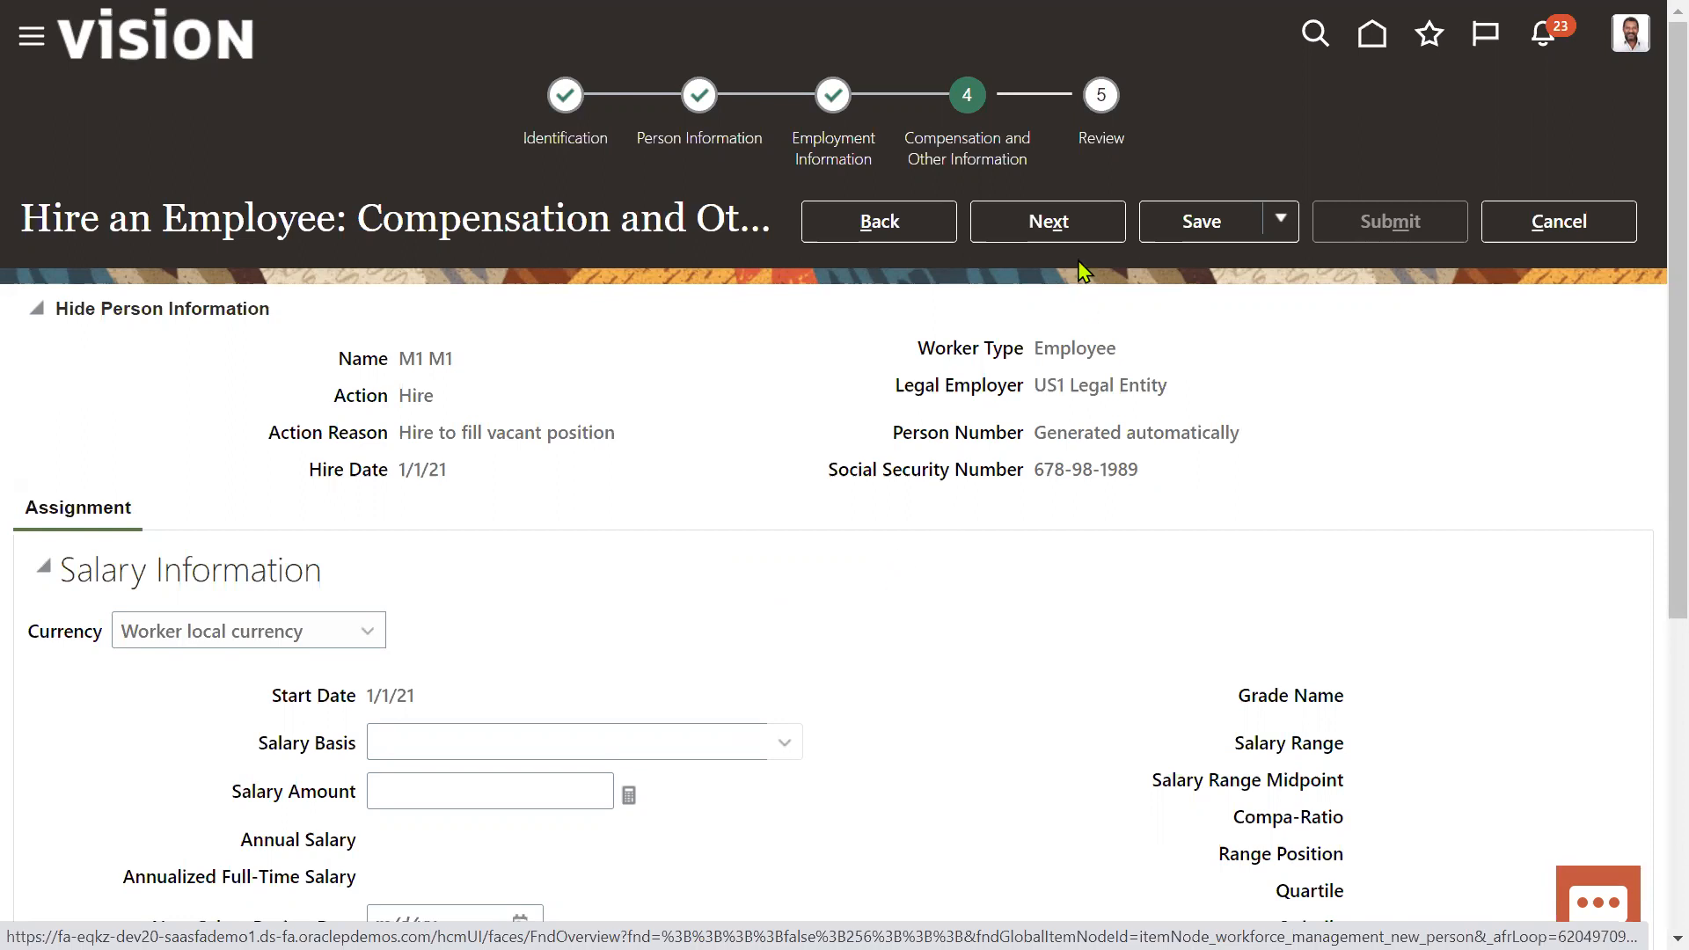
Go to Review, submit the hire, answer Yes to the warning, and OK the confirmation
{"action": "left_click", "coordinate": [1074, 227]}
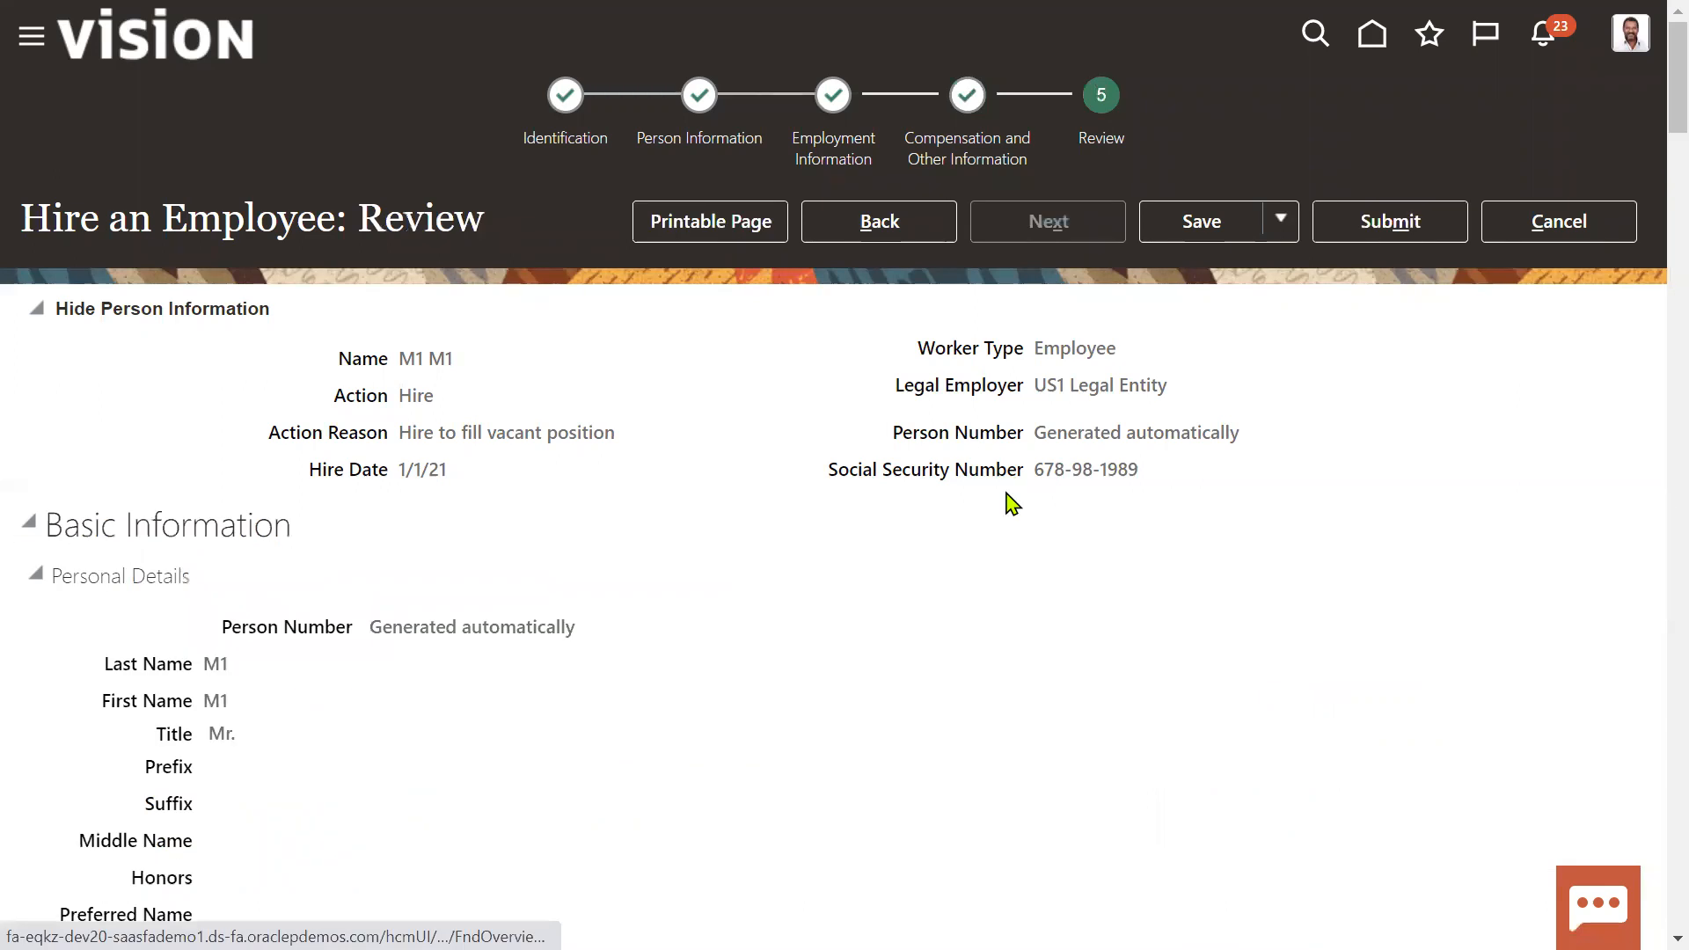
{"action": "left_click", "coordinate": [1390, 221]}
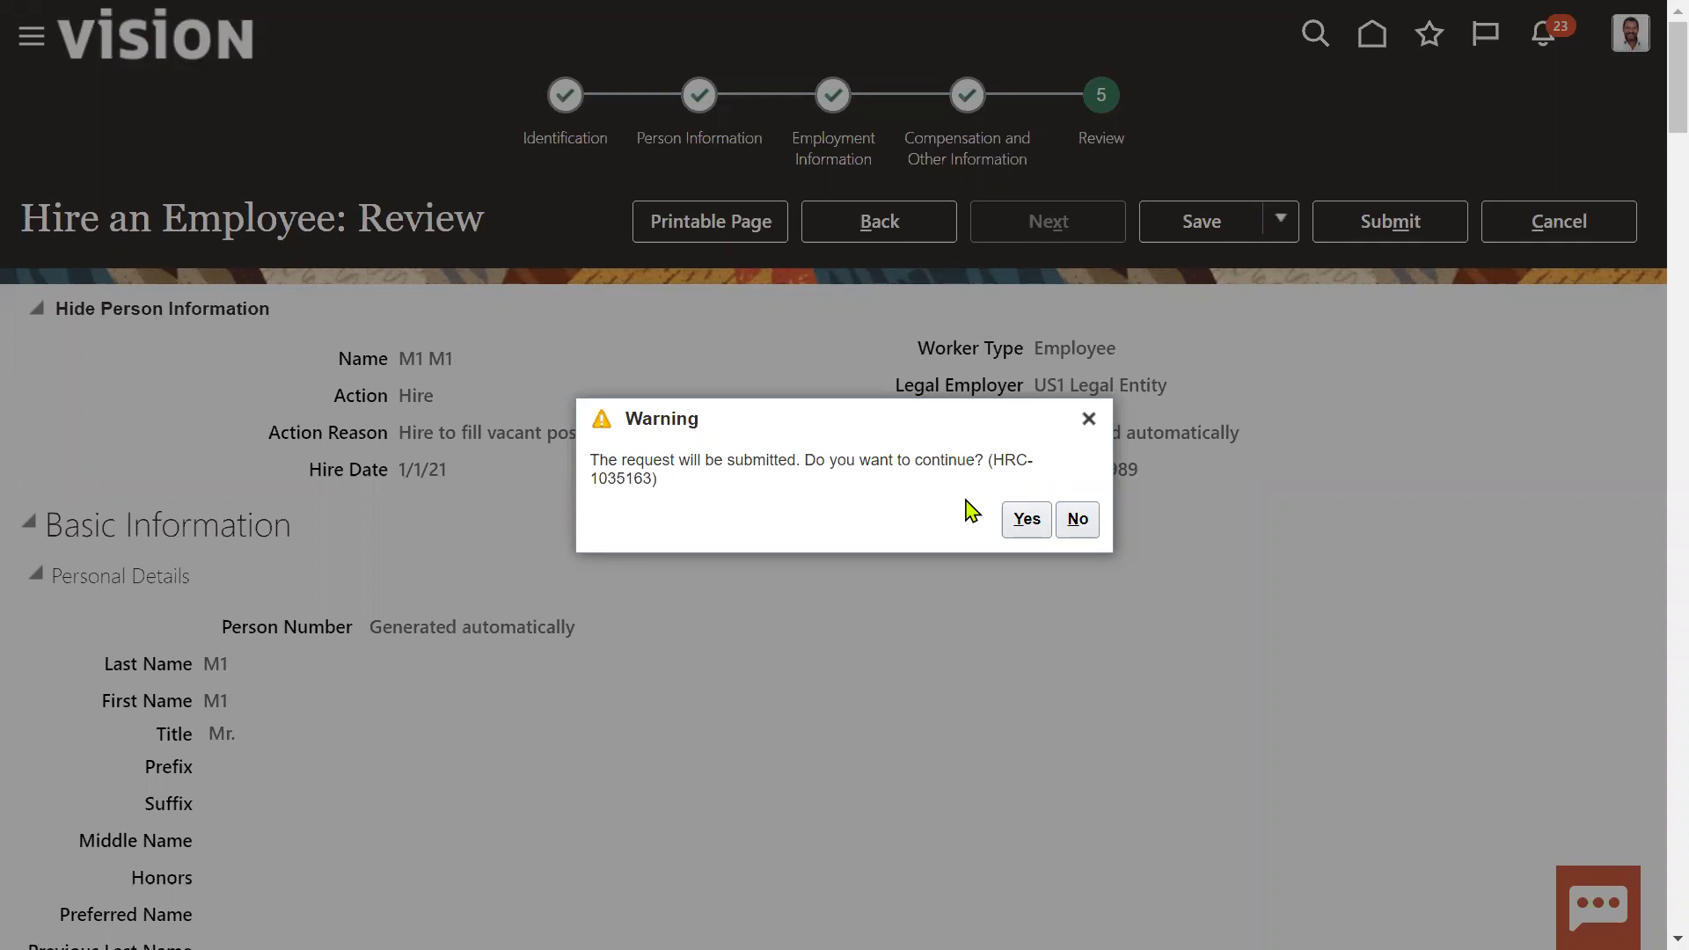
{"action": "left_click", "coordinate": [1021, 524]}
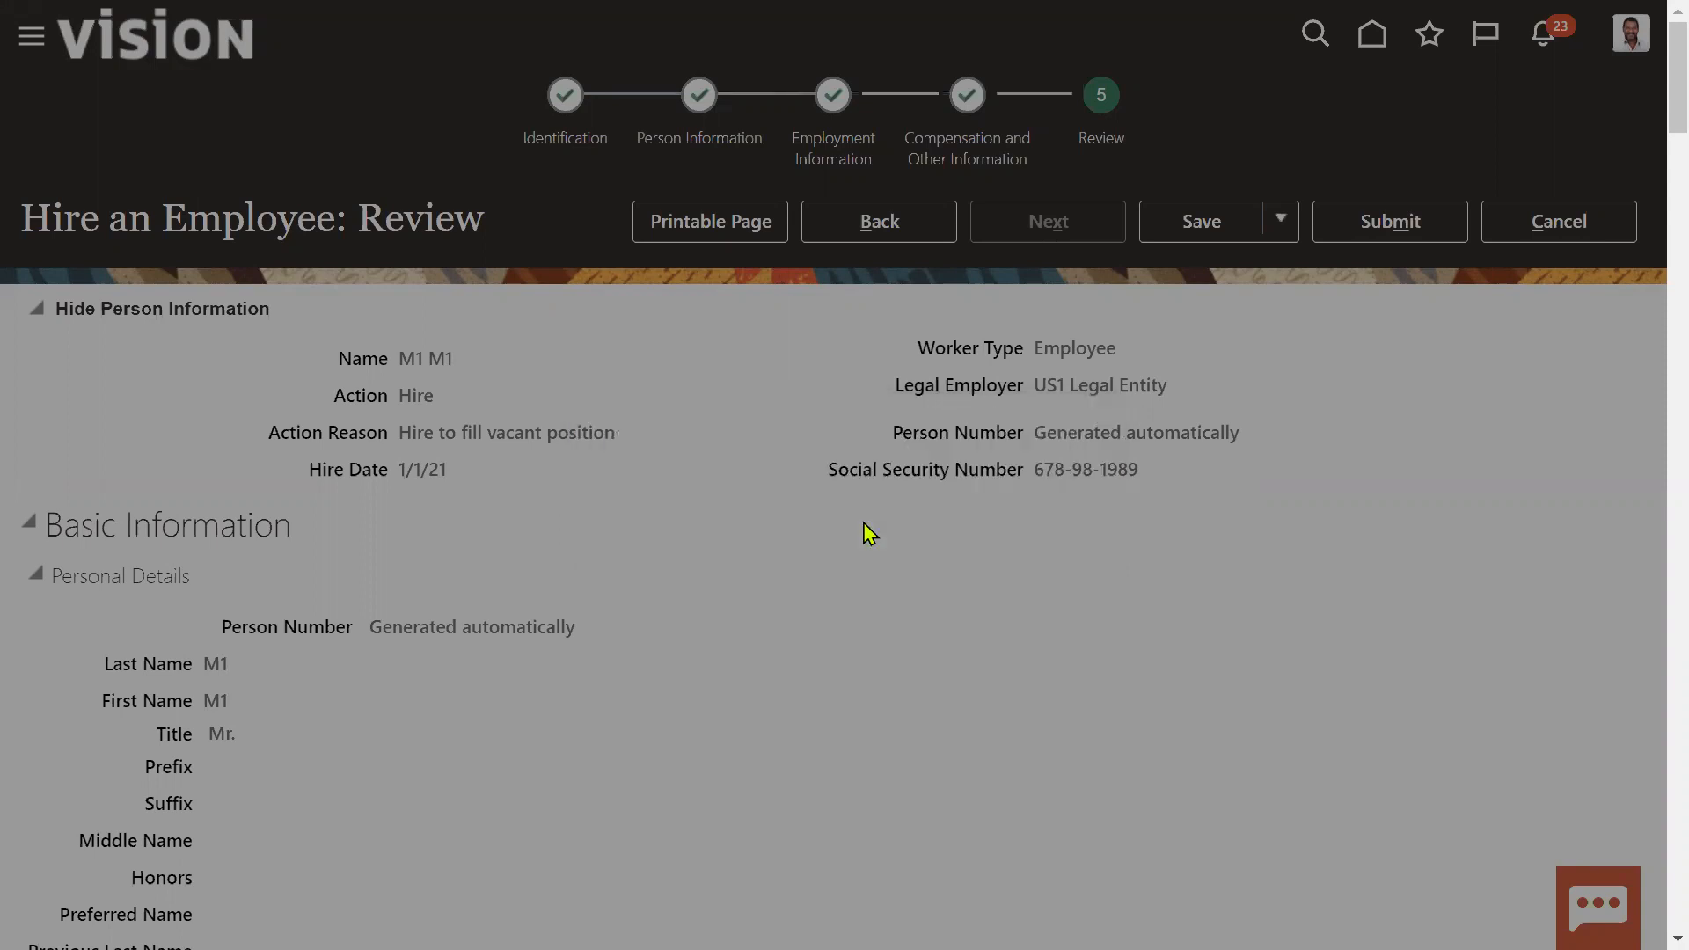
{"action": "left_click", "coordinate": [916, 521]}
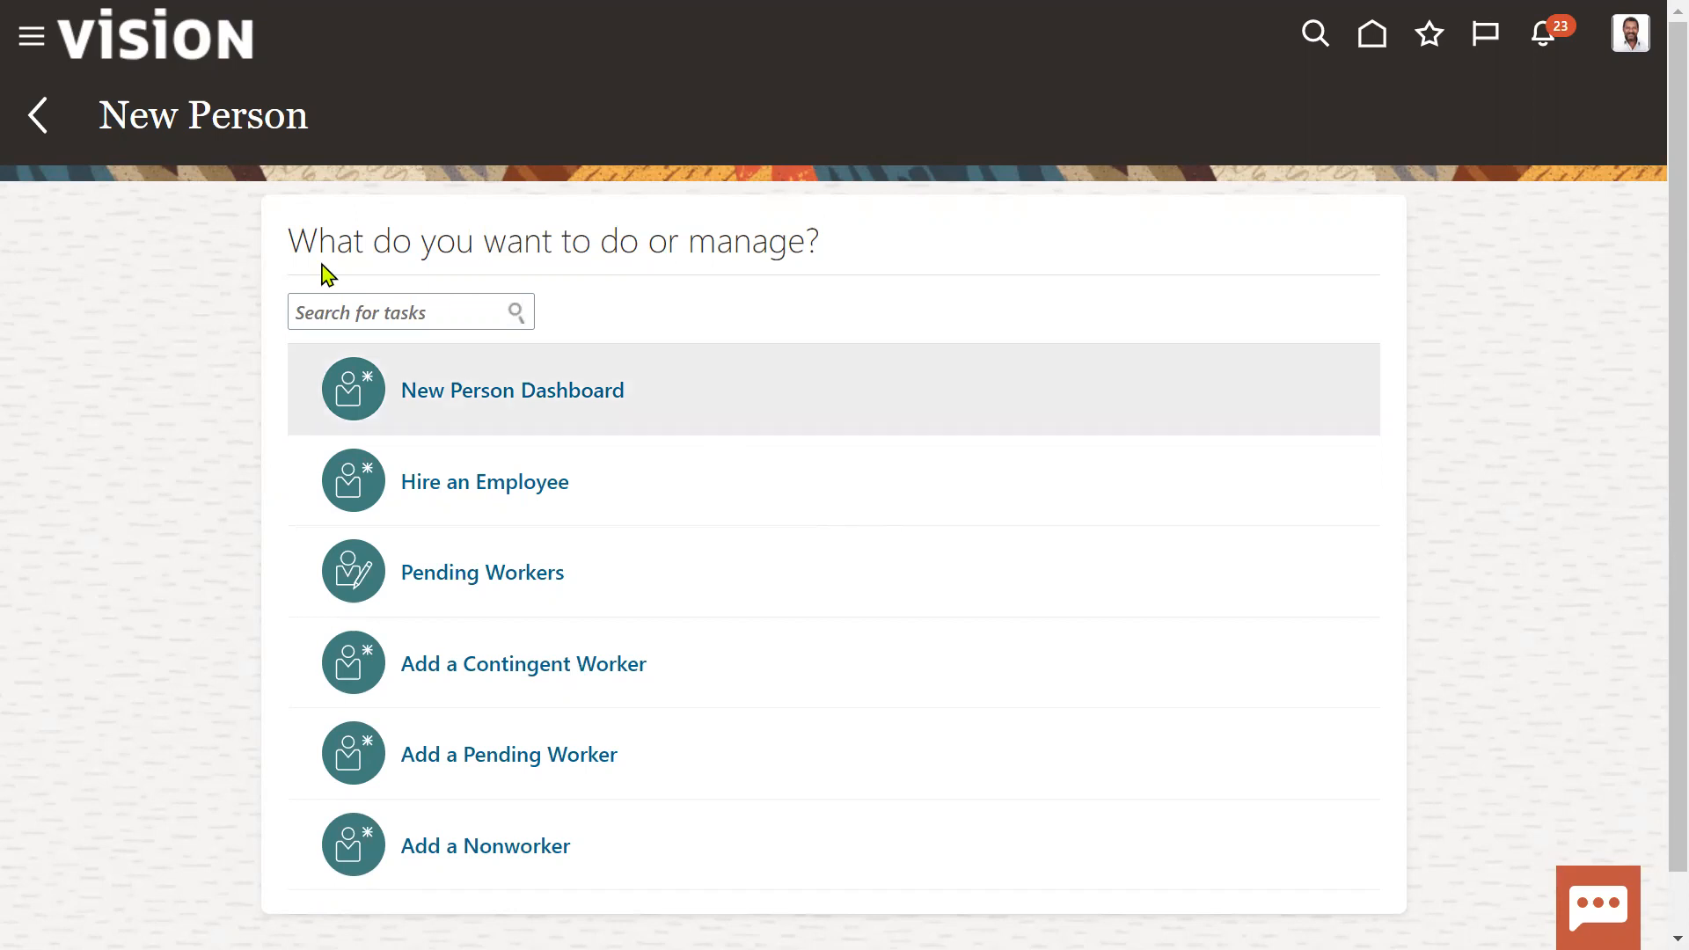
Search Person Management by the new hire's name and open their employment record
{"action": "left_click", "coordinate": [39, 51]}
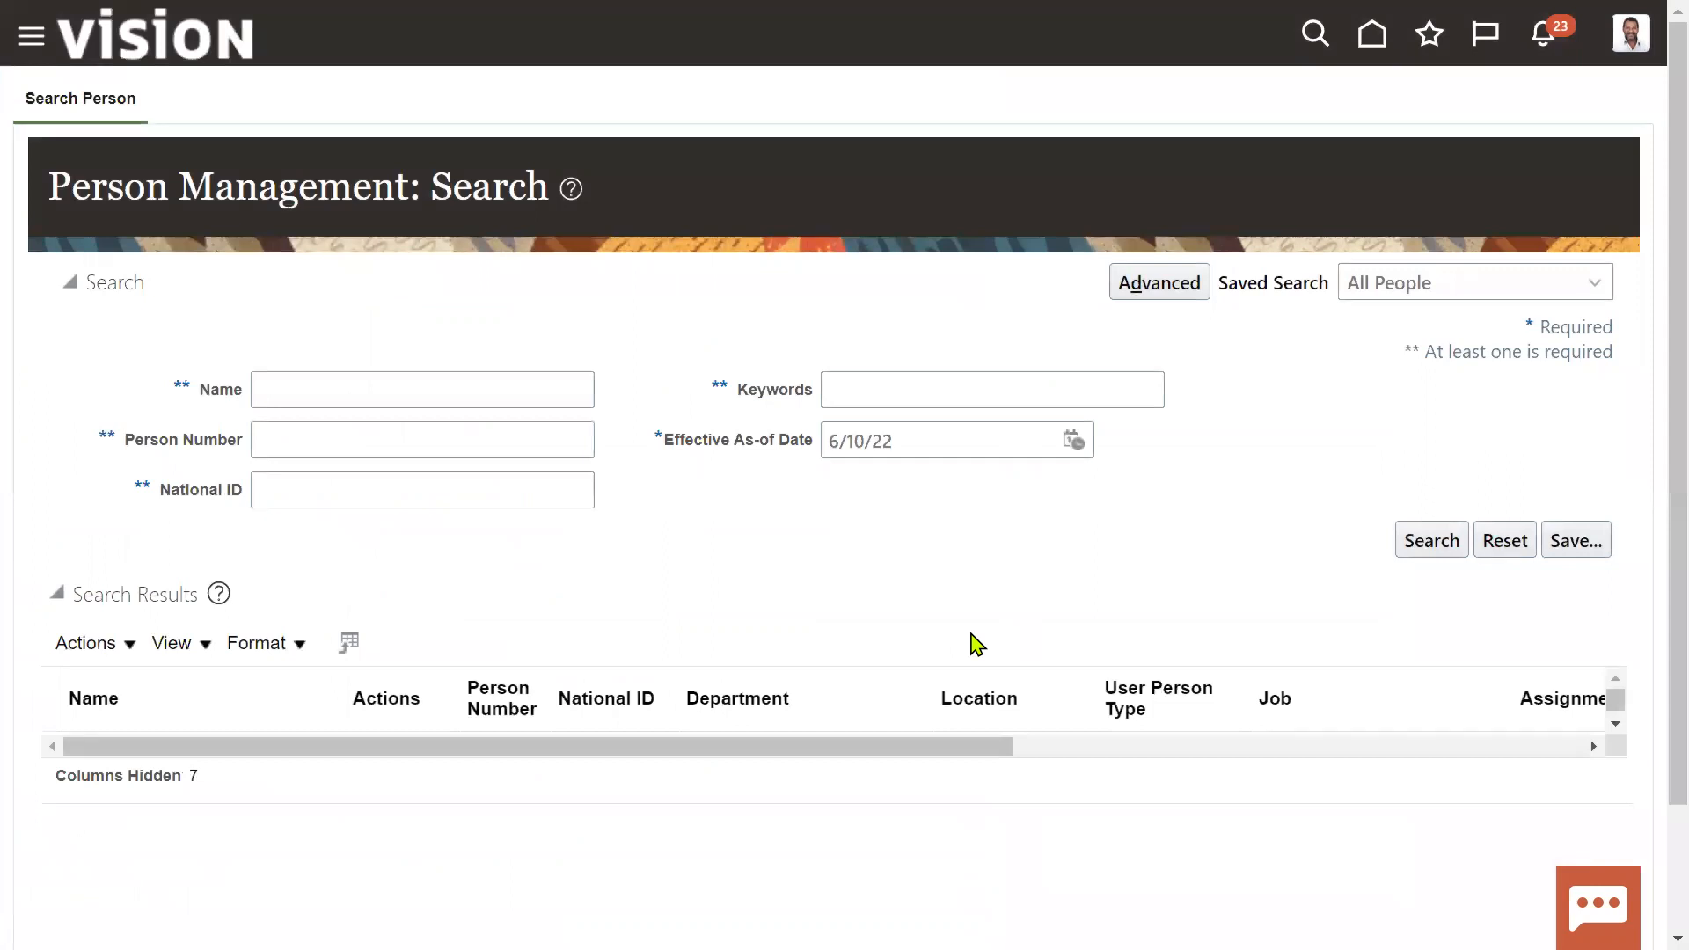
{"action": "left_click", "coordinate": [371, 395]}
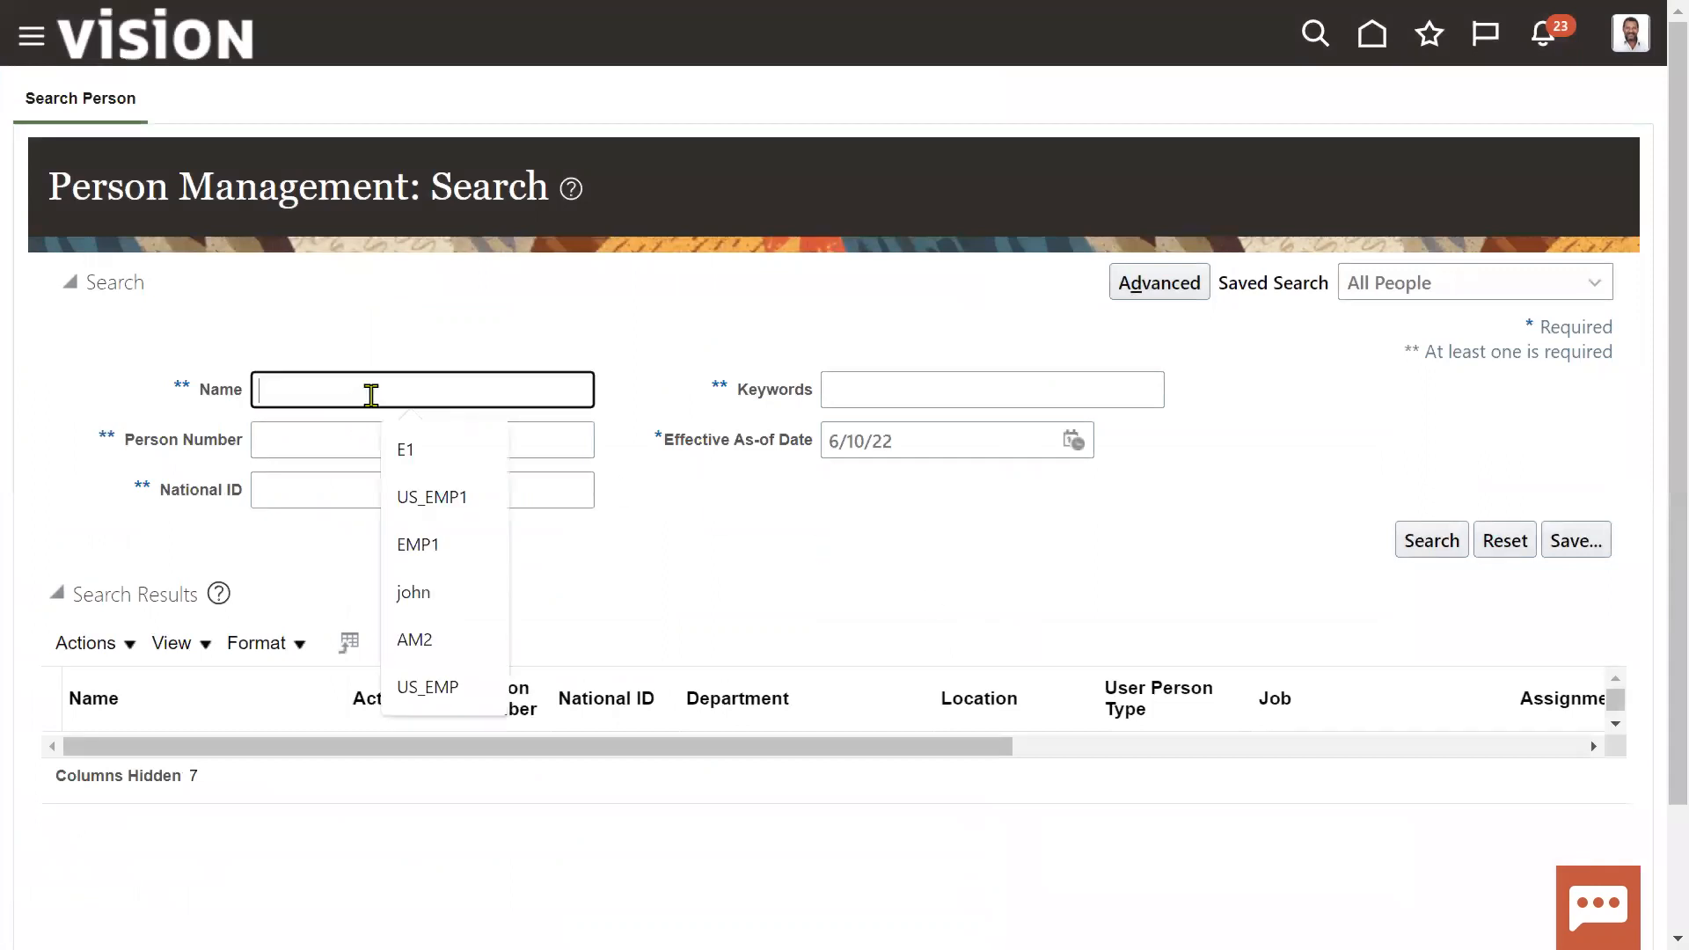
{"action": "type", "text": "M1"}
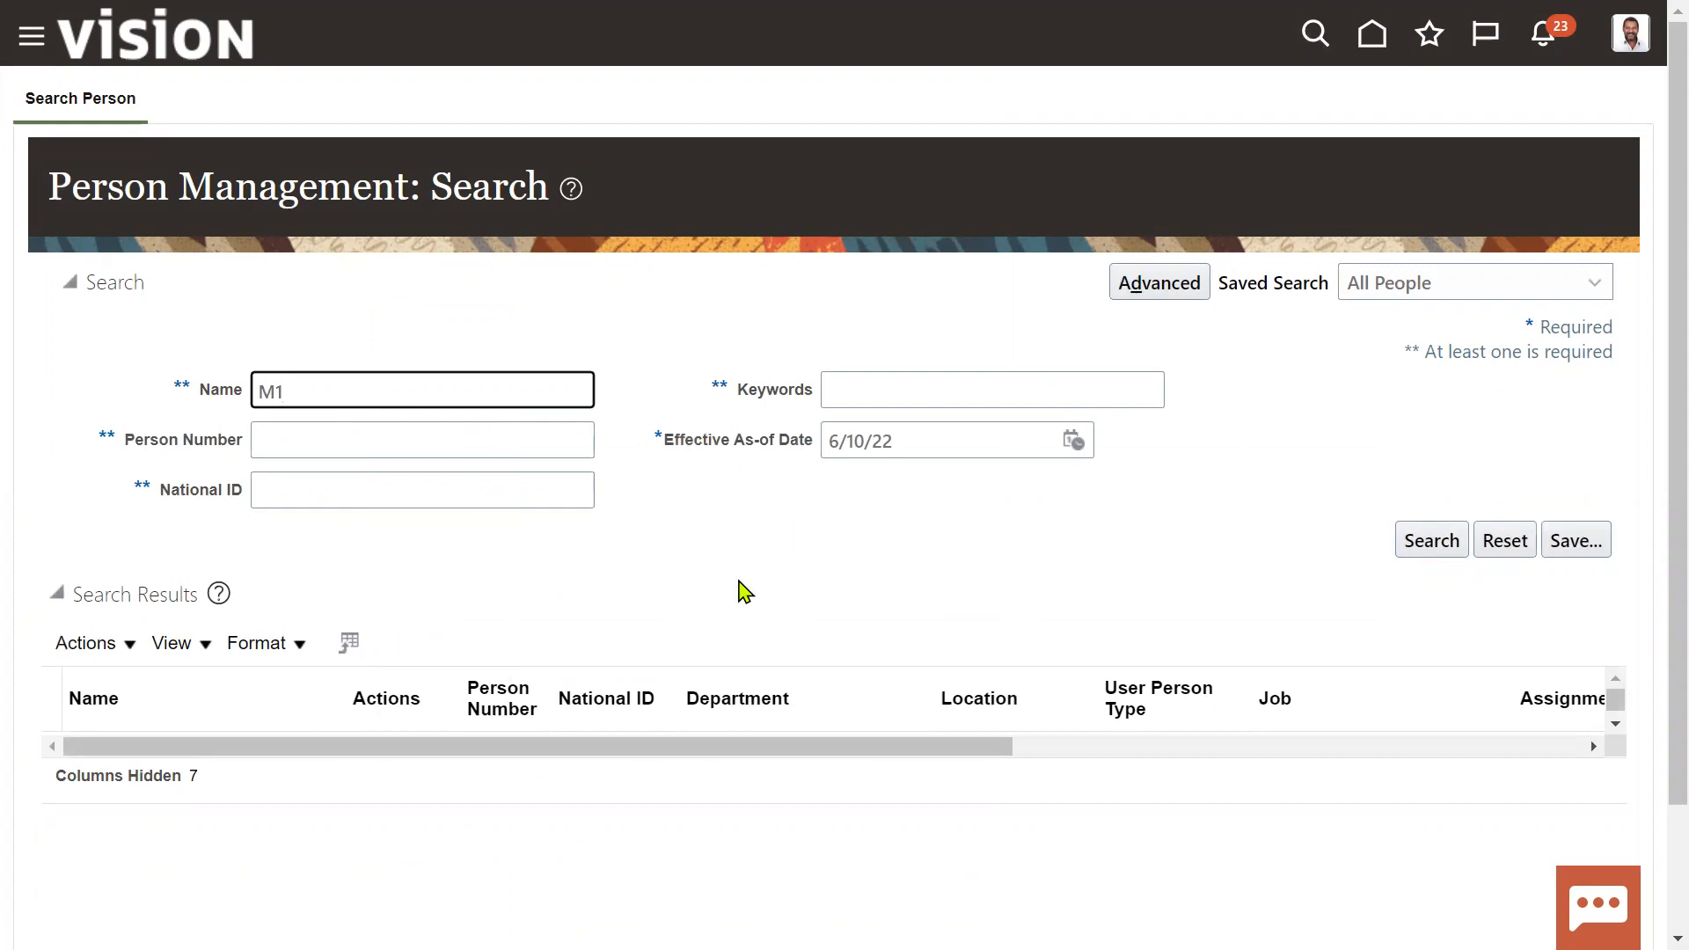
{"action": "left_click", "coordinate": [1417, 553]}
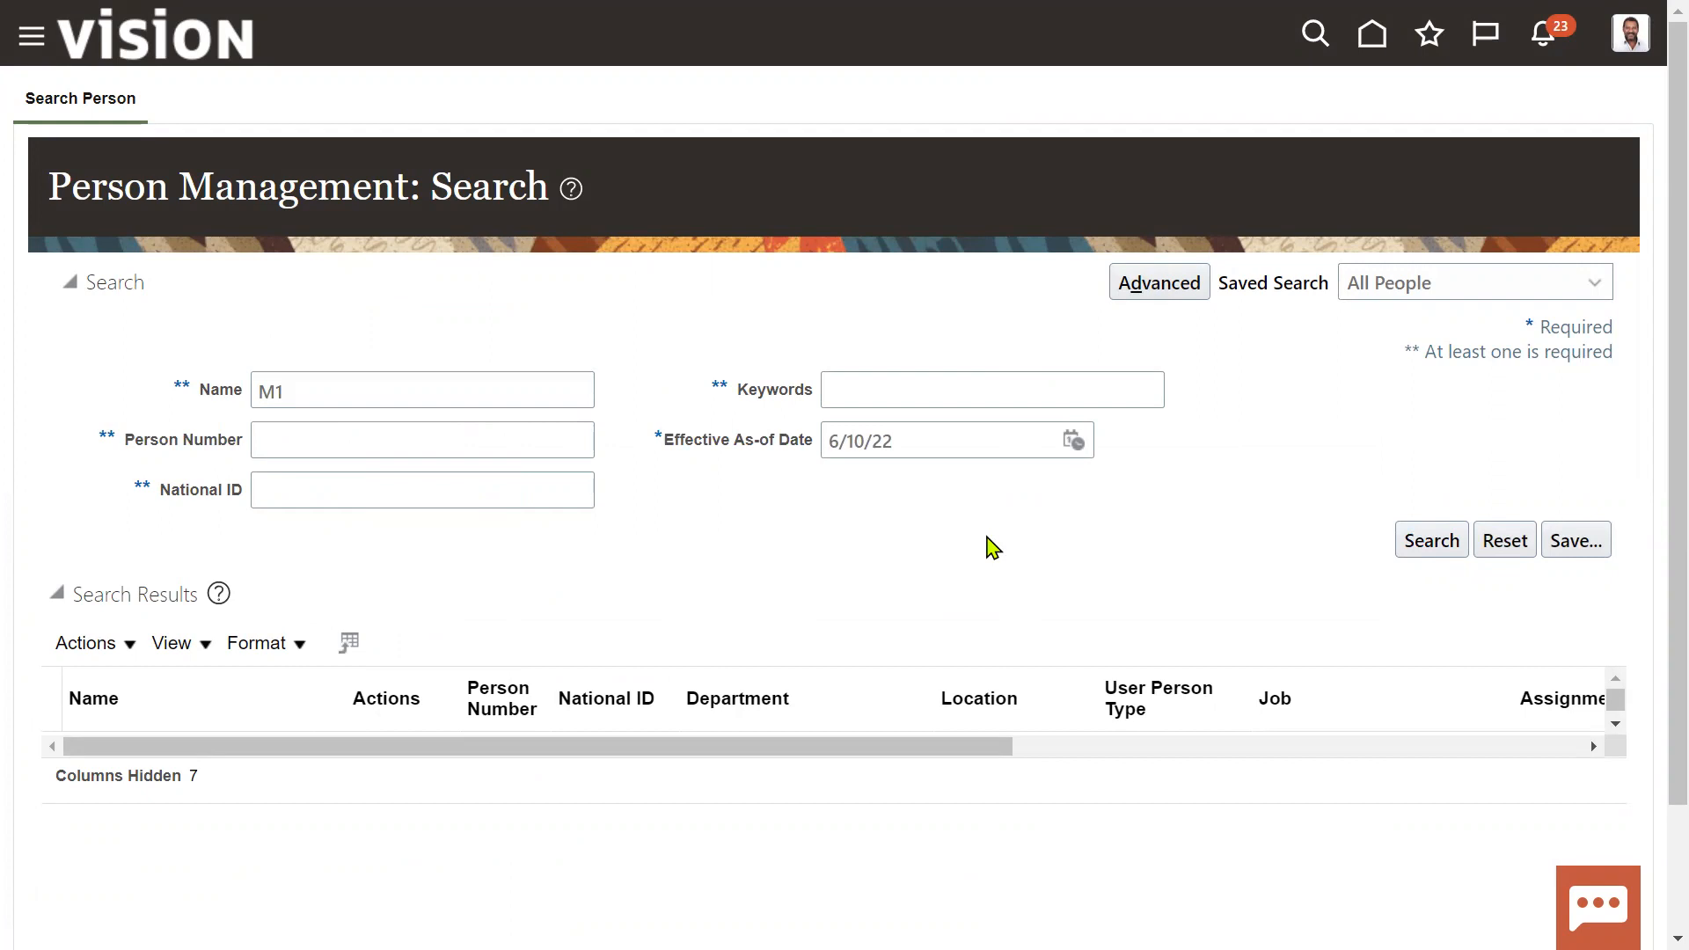
{"action": "left_click", "coordinate": [423, 378]}
{"action": "type", "text": ",N"}
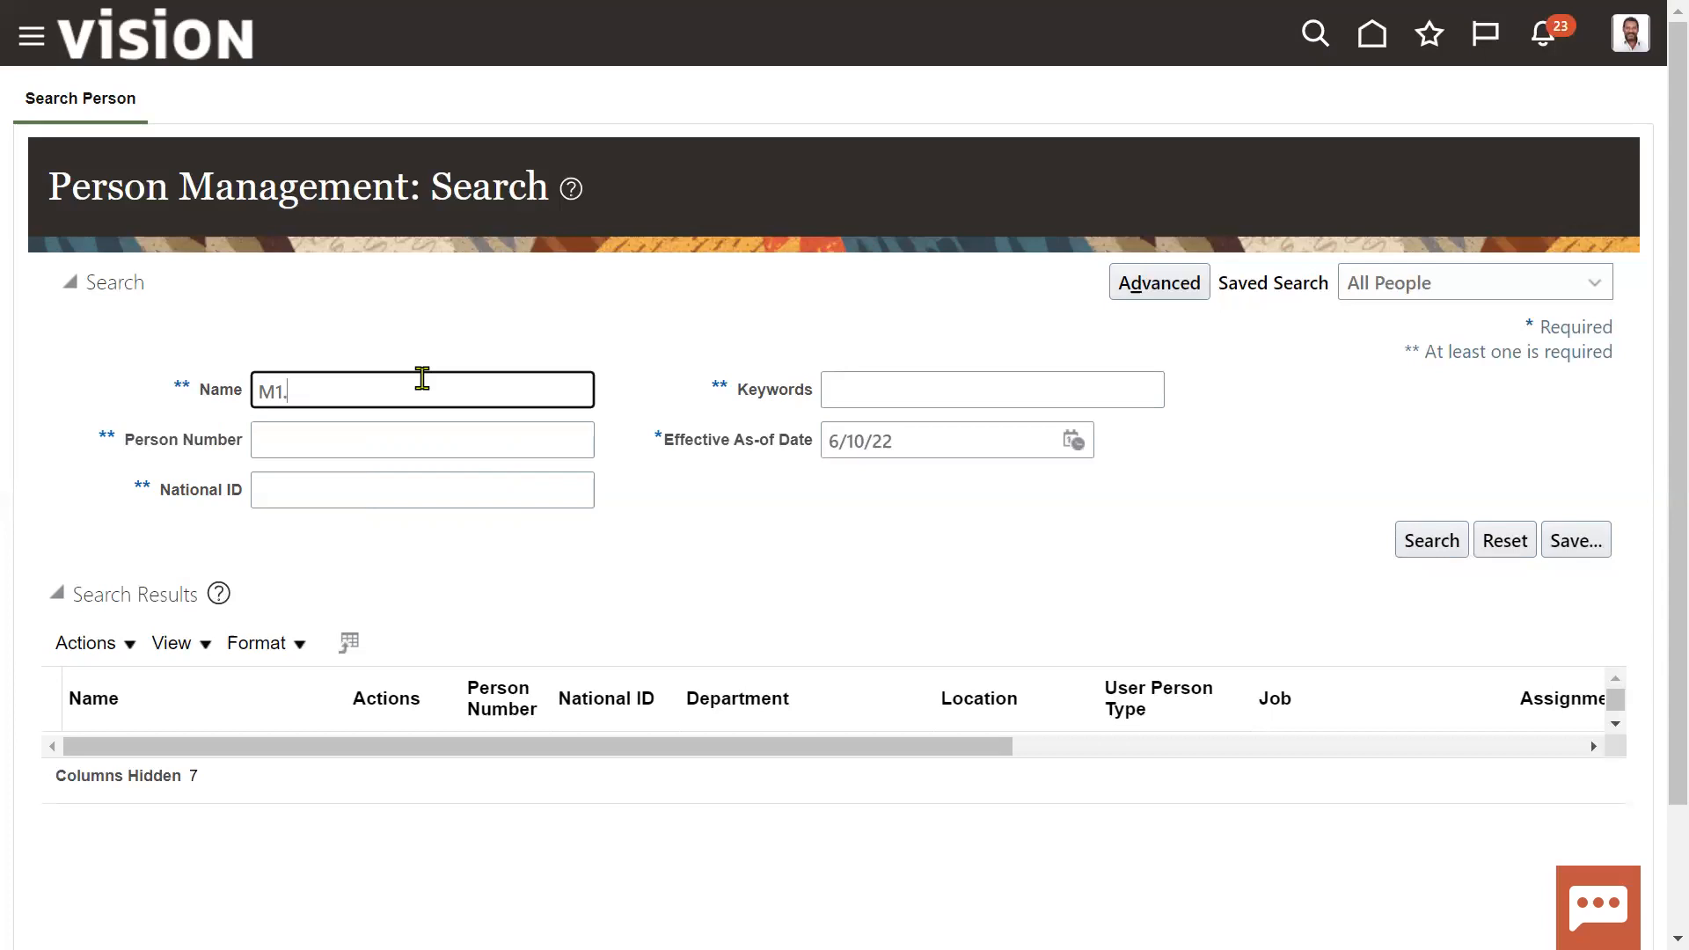
{"action": "type", "text": "M1"}
{"action": "key", "text": "Return"}
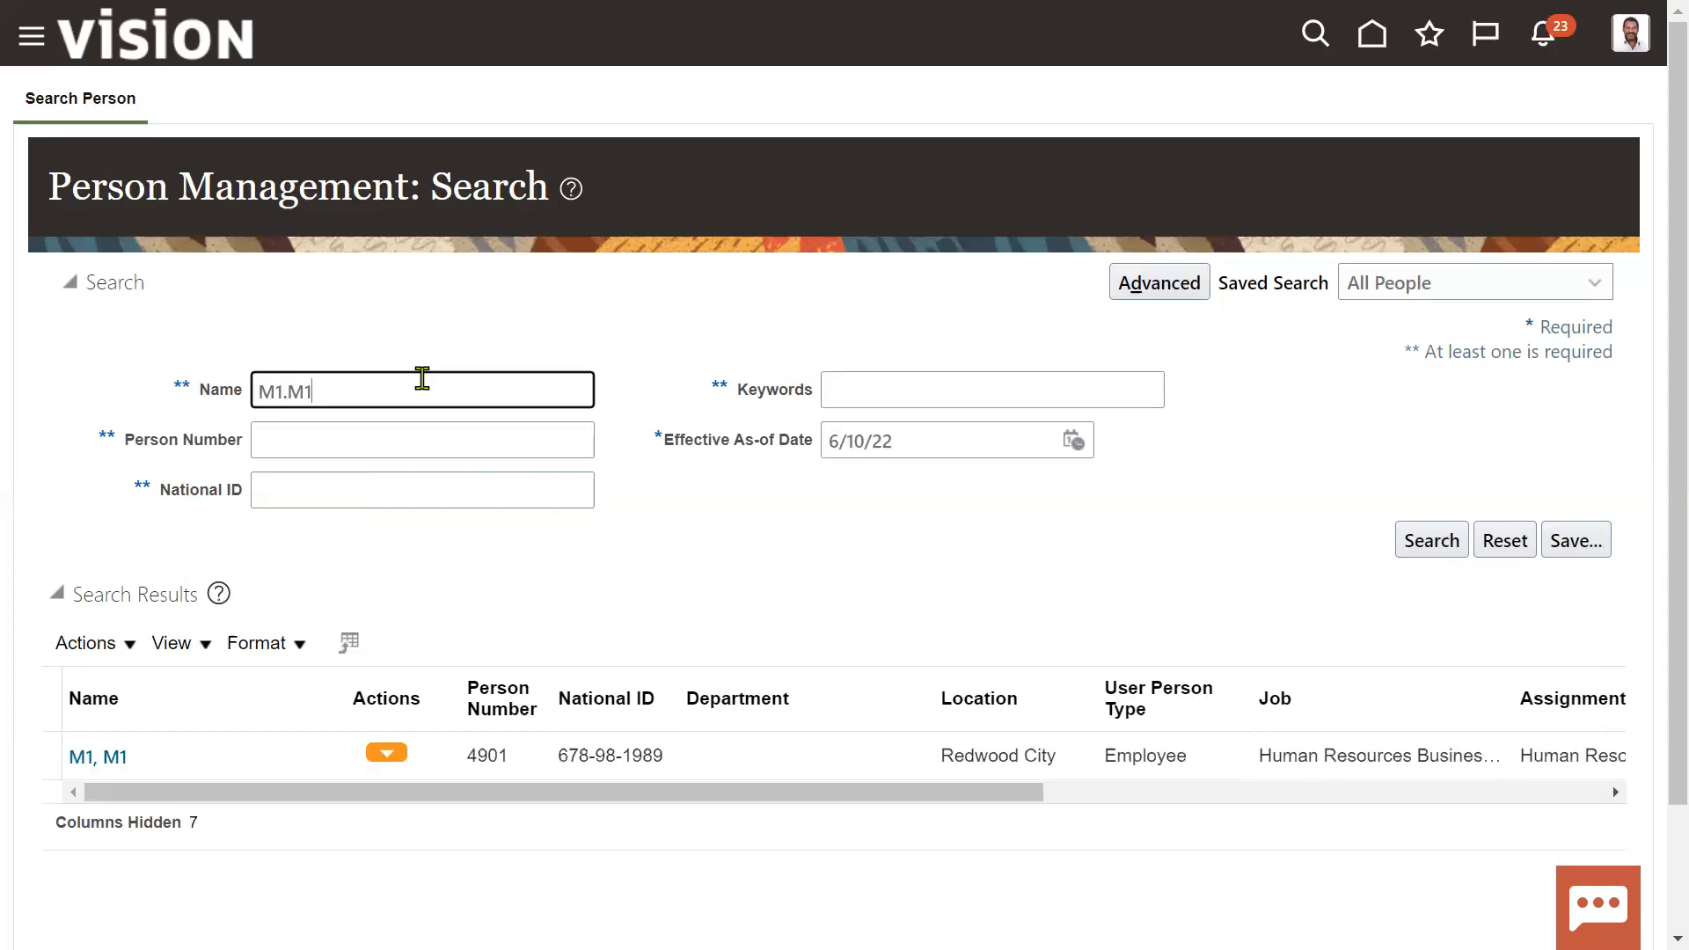
{"action": "left_click", "coordinate": [98, 758]}
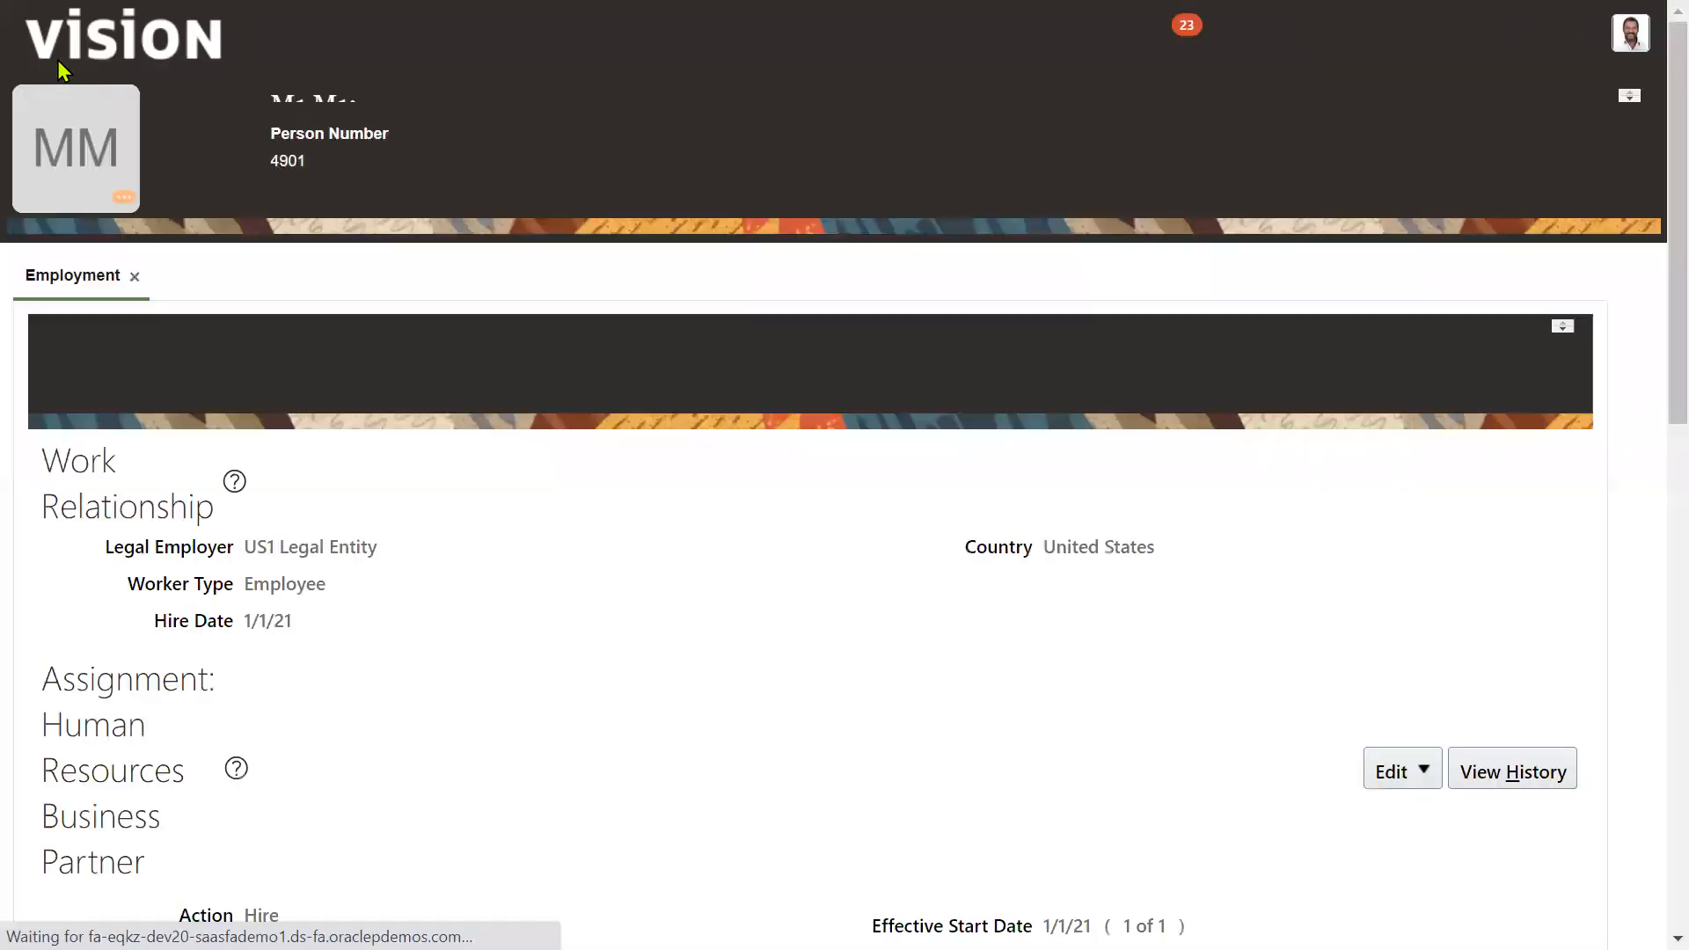
{"action": "left_click", "coordinate": [32, 33]}
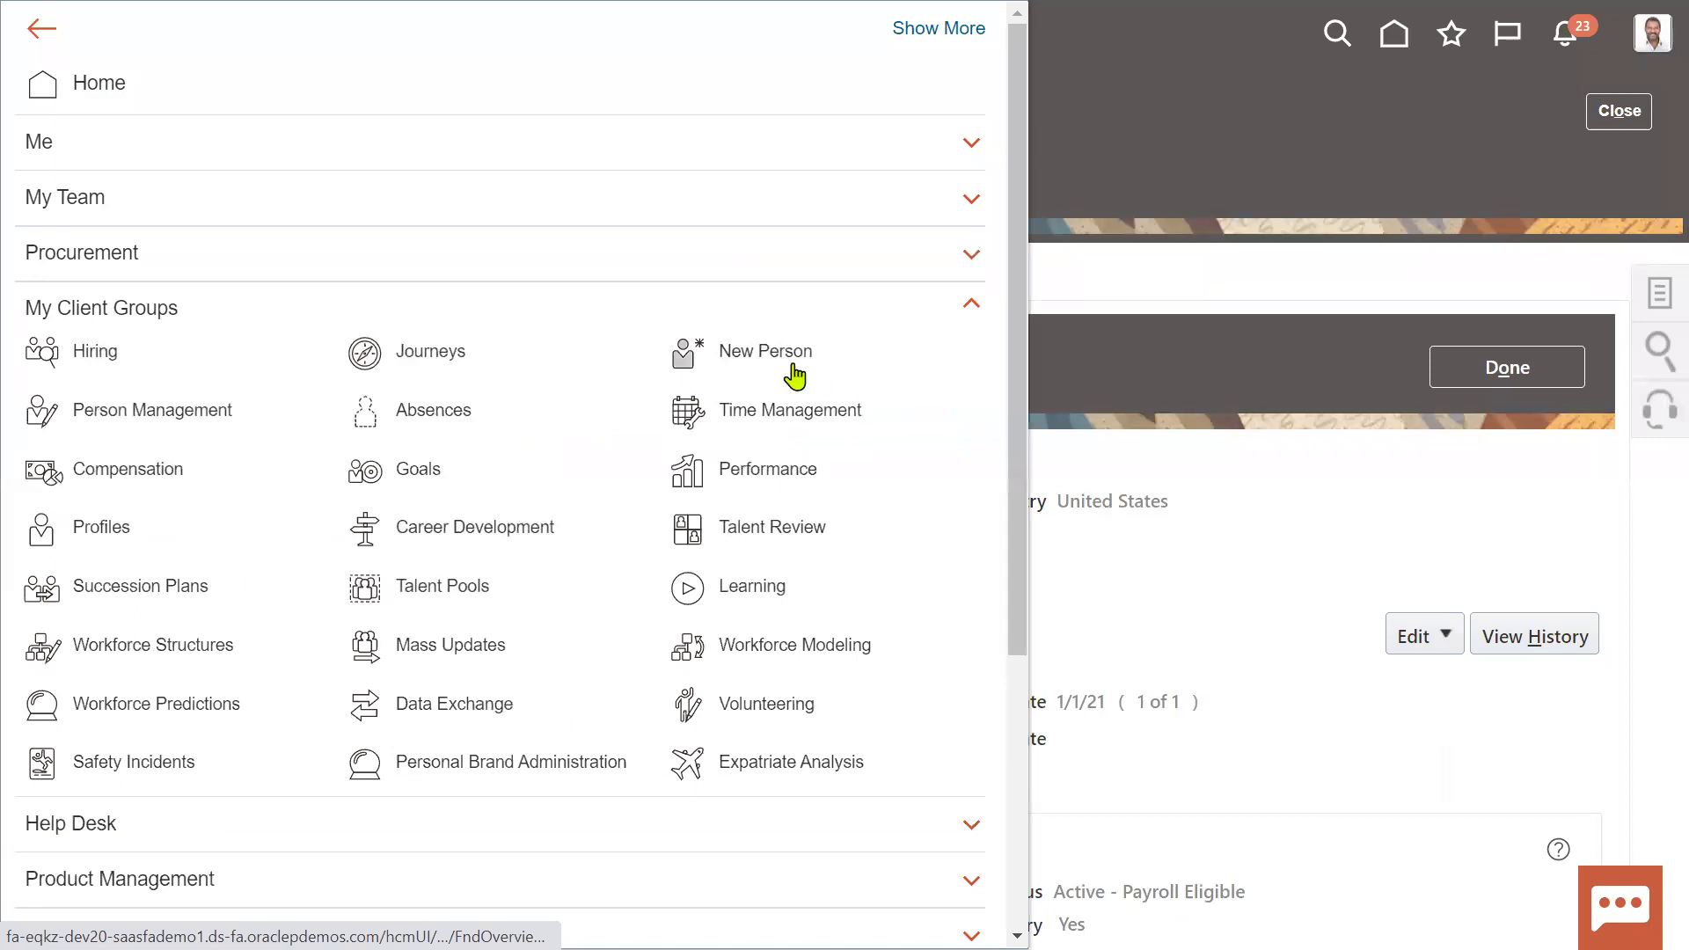
Start an employee hire with reason Hire to fill vacant position and legal employer US1 Legal Entity
{"action": "left_click", "coordinate": [773, 367]}
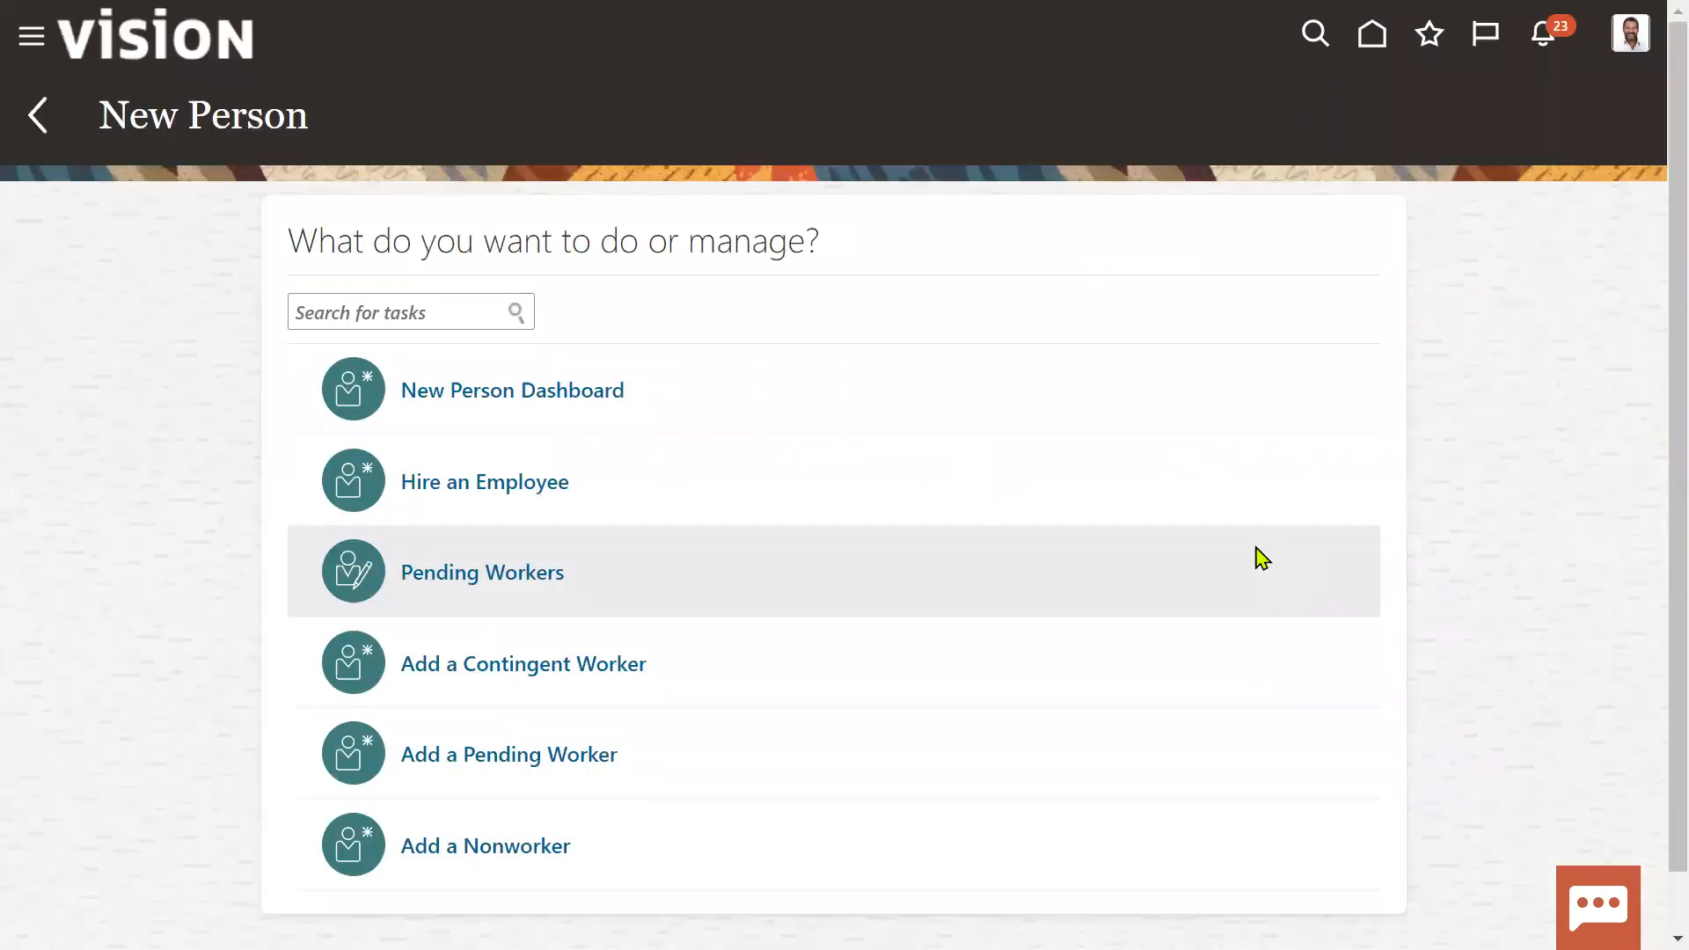
{"action": "left_click", "coordinate": [484, 484]}
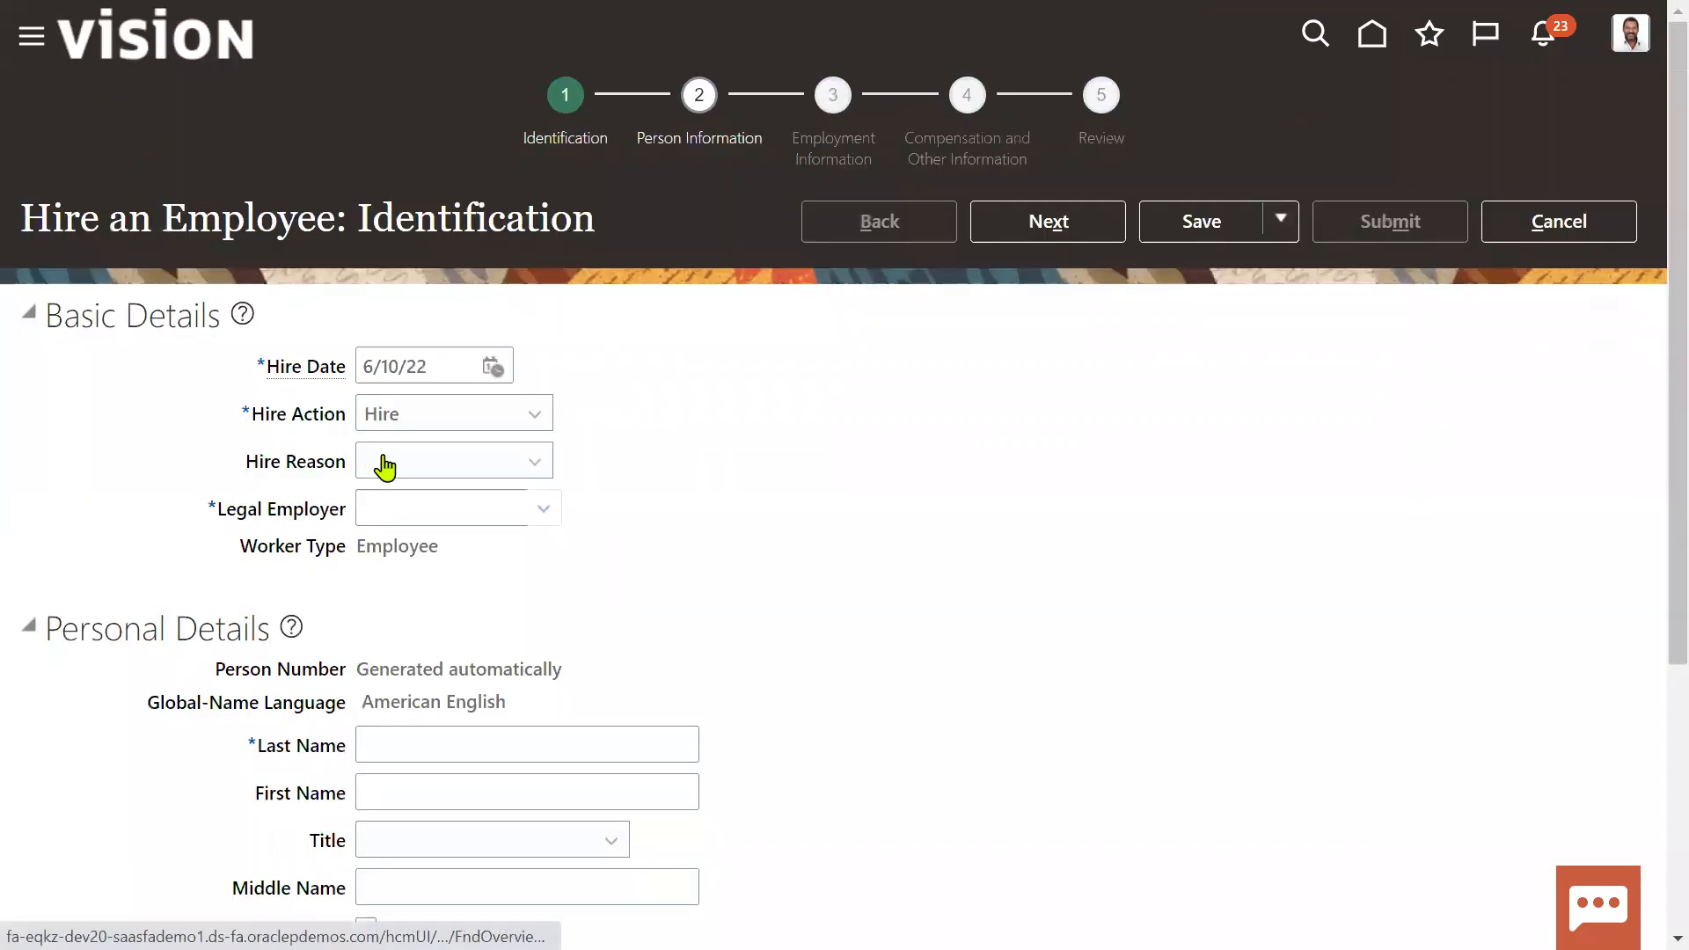
{"action": "left_click", "coordinate": [445, 465]}
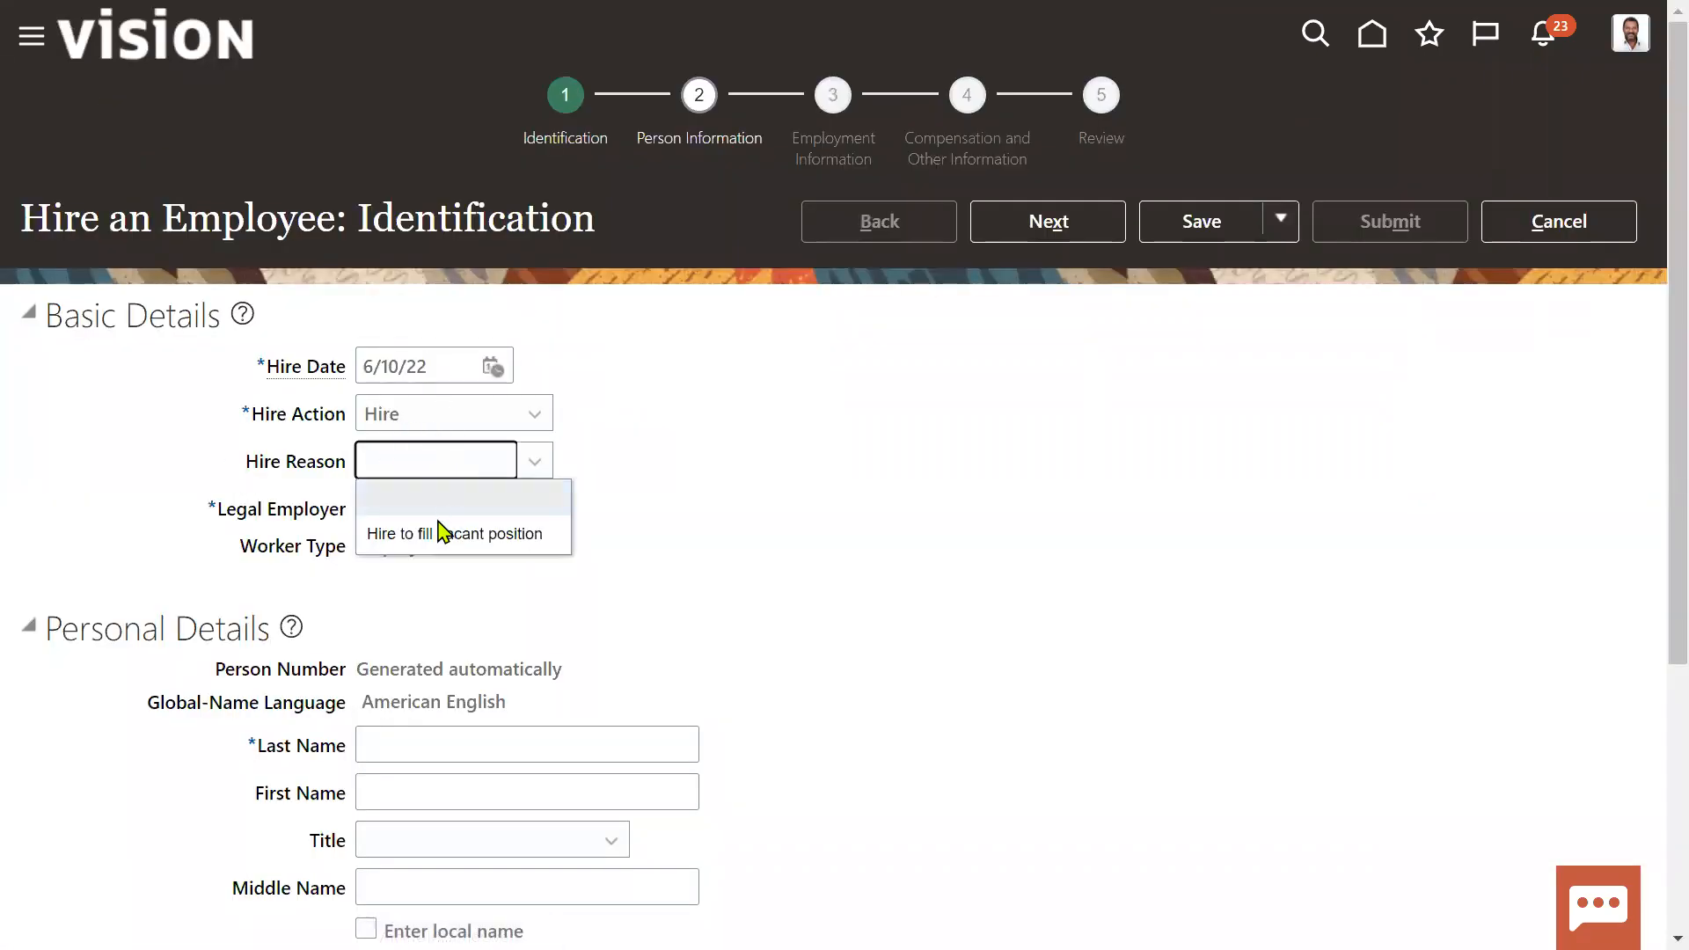
{"action": "left_click", "coordinate": [445, 532]}
{"action": "left_click", "coordinate": [440, 507]}
{"action": "type", "text": "US1"}
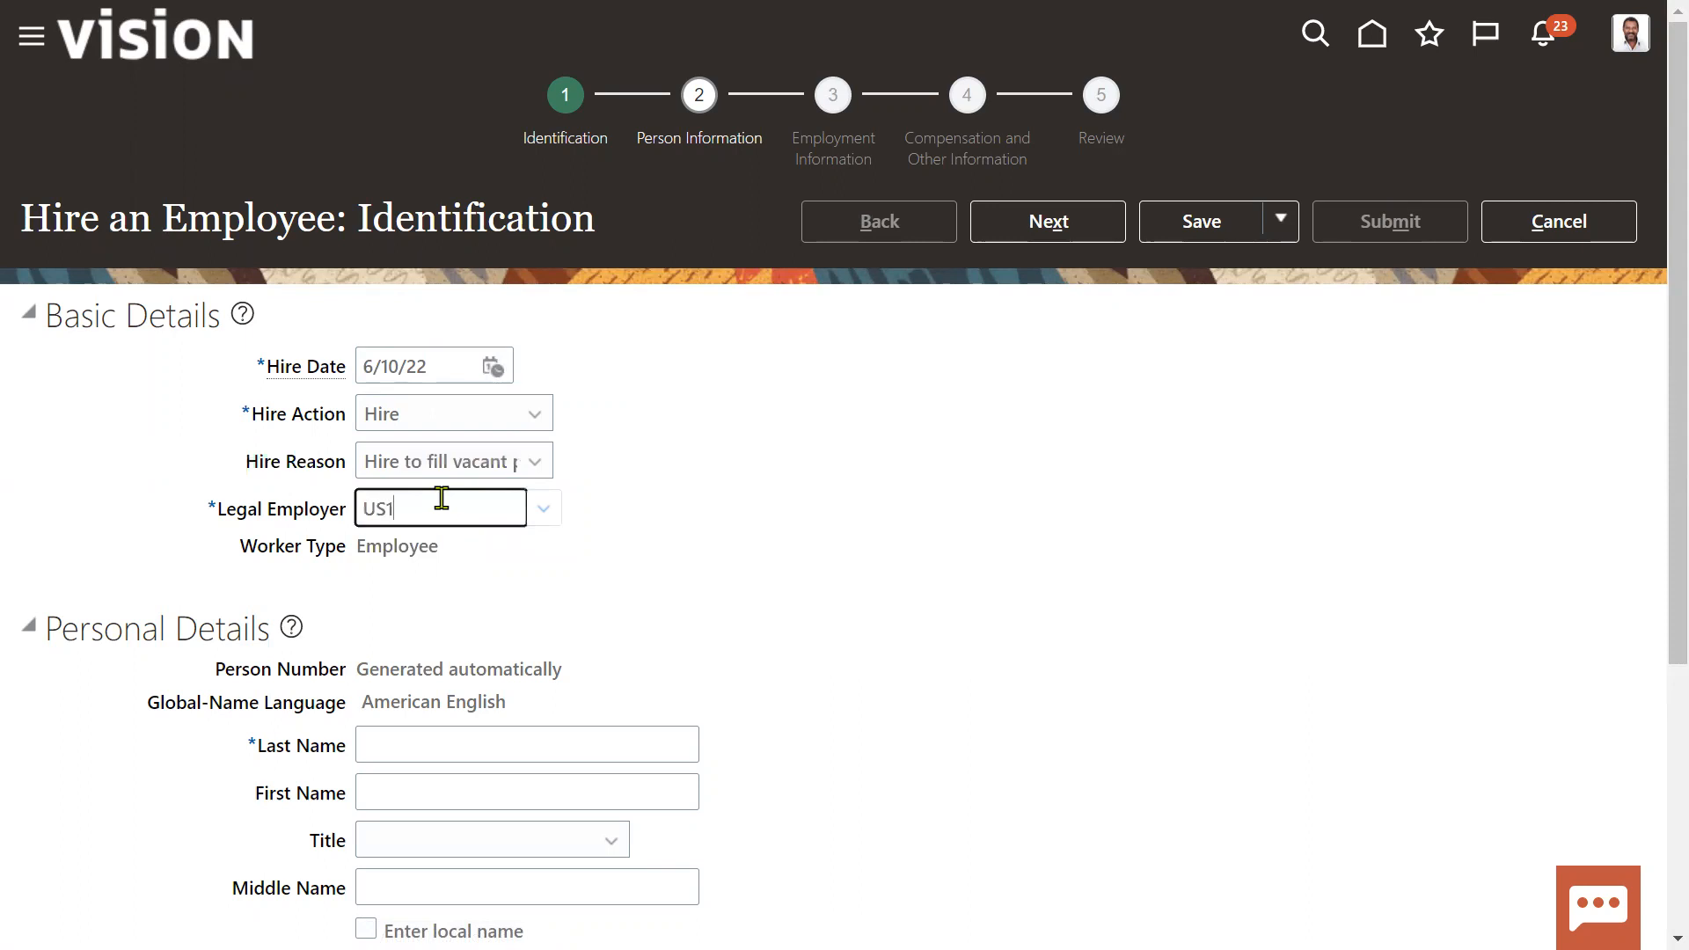
{"action": "left_click", "coordinate": [445, 547]}
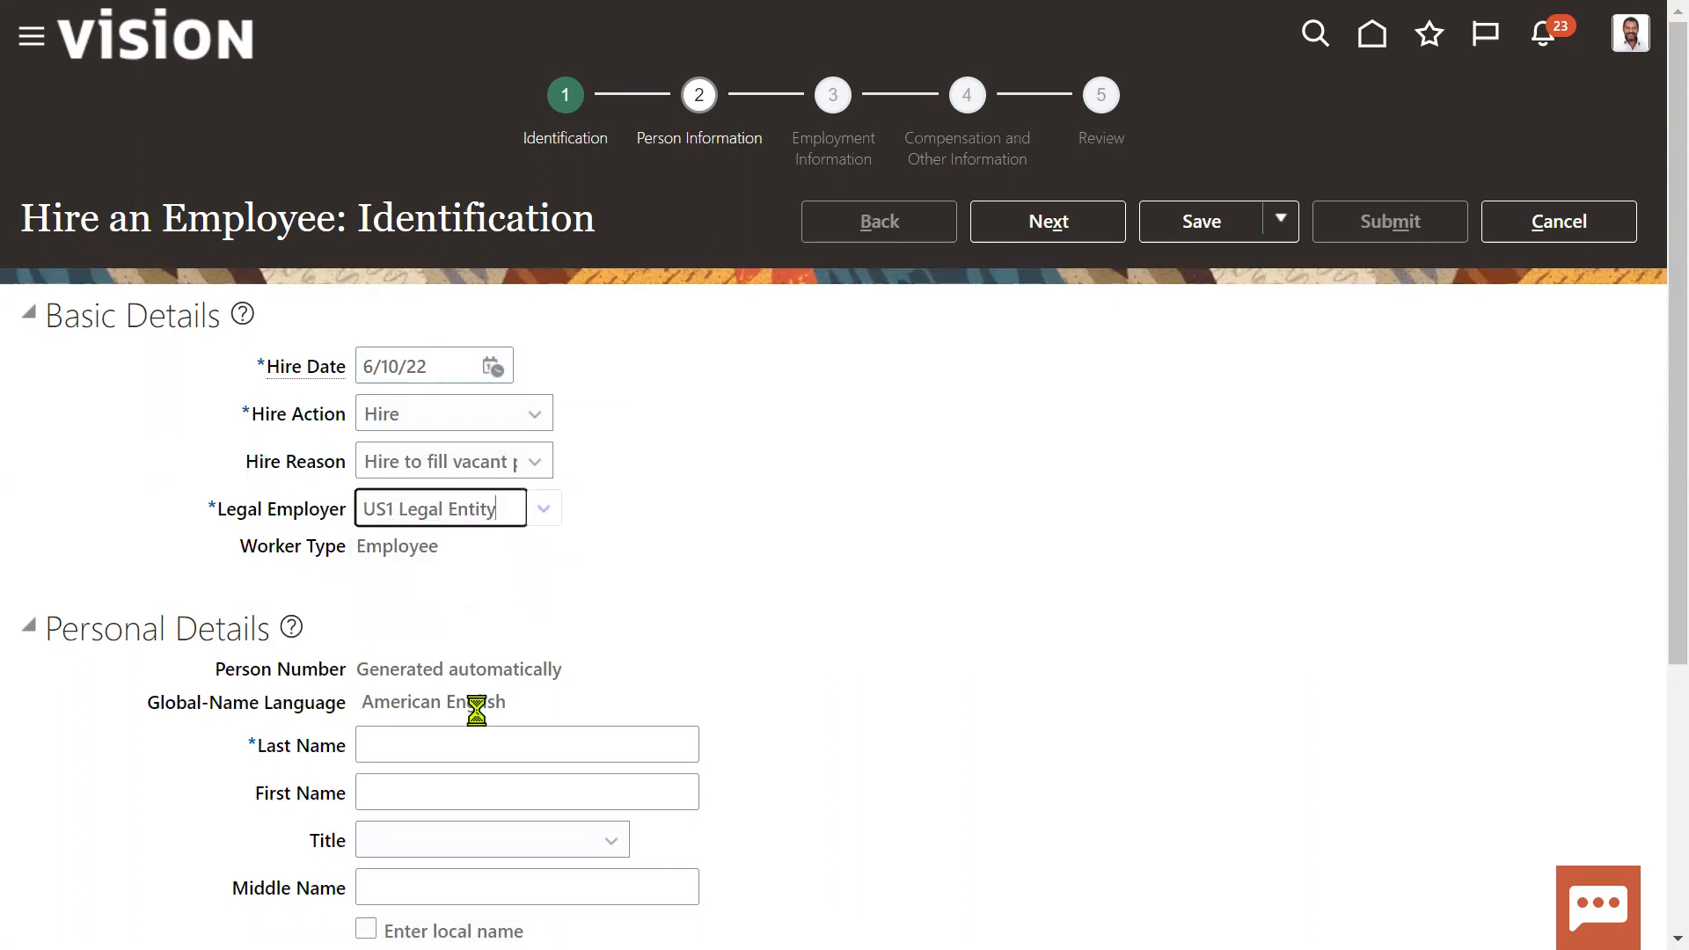
Enter the hire's last name, set gender to Male and date of birth 1/1/77
{"action": "left_click", "coordinate": [475, 745]}
{"action": "key", "text": "Tab"}
{"action": "type", "text": "D1"}
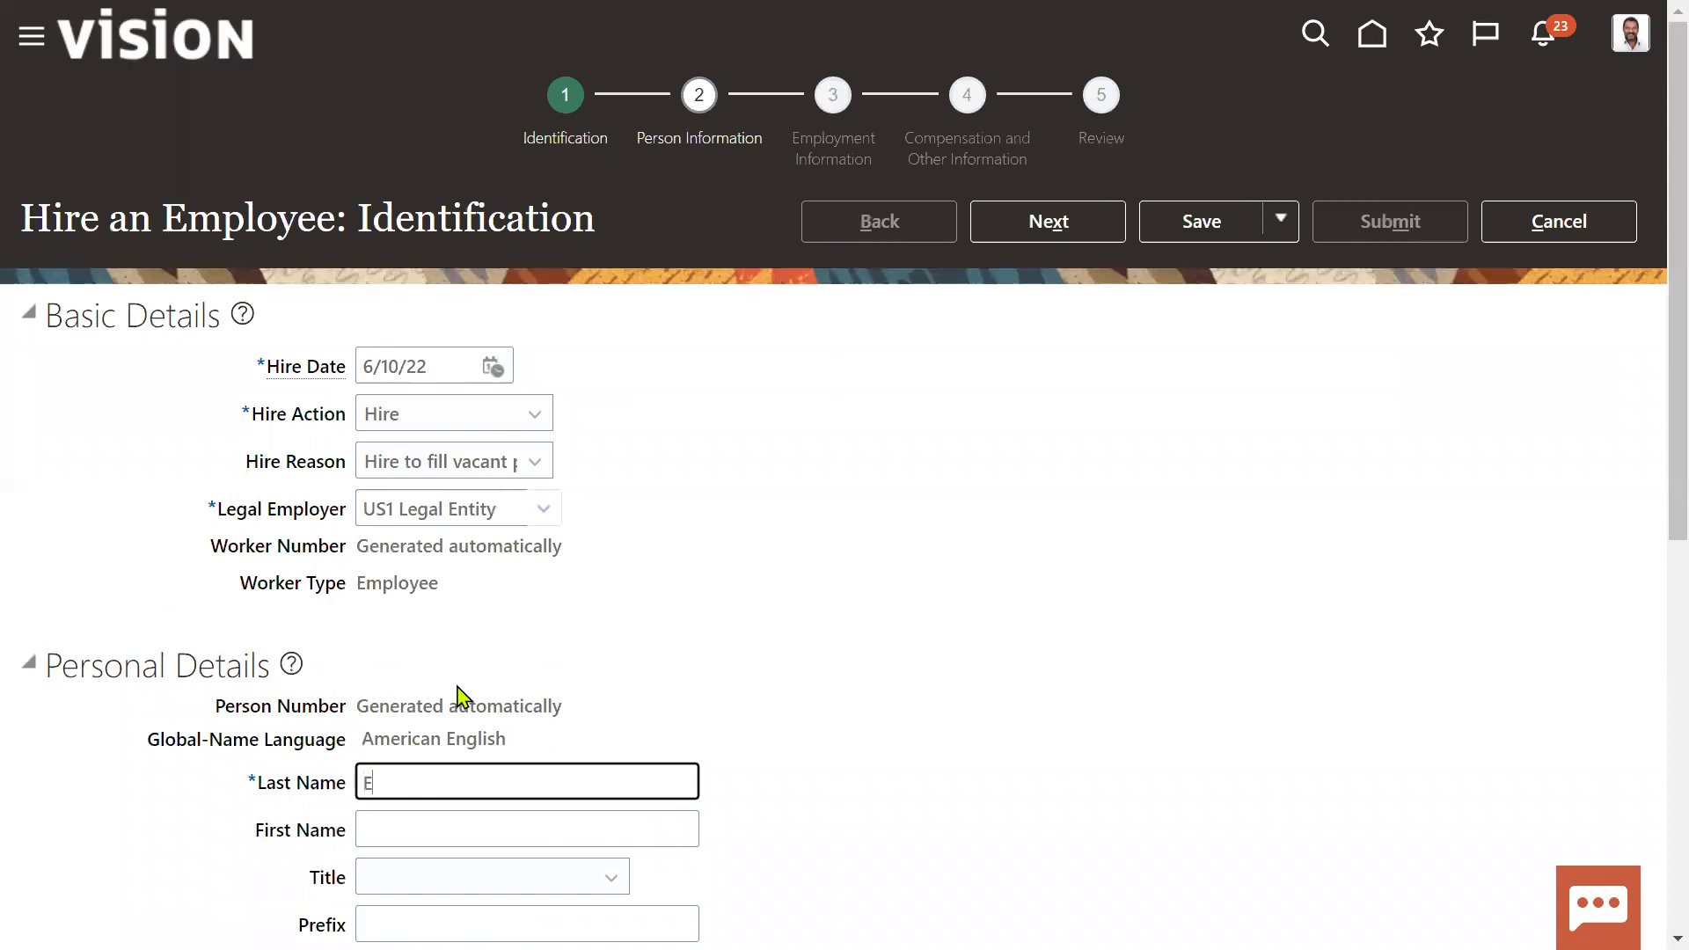
{"action": "type", "text": "1"}
{"action": "key", "text": "Tab"}
{"action": "key", "text": "Tab"}
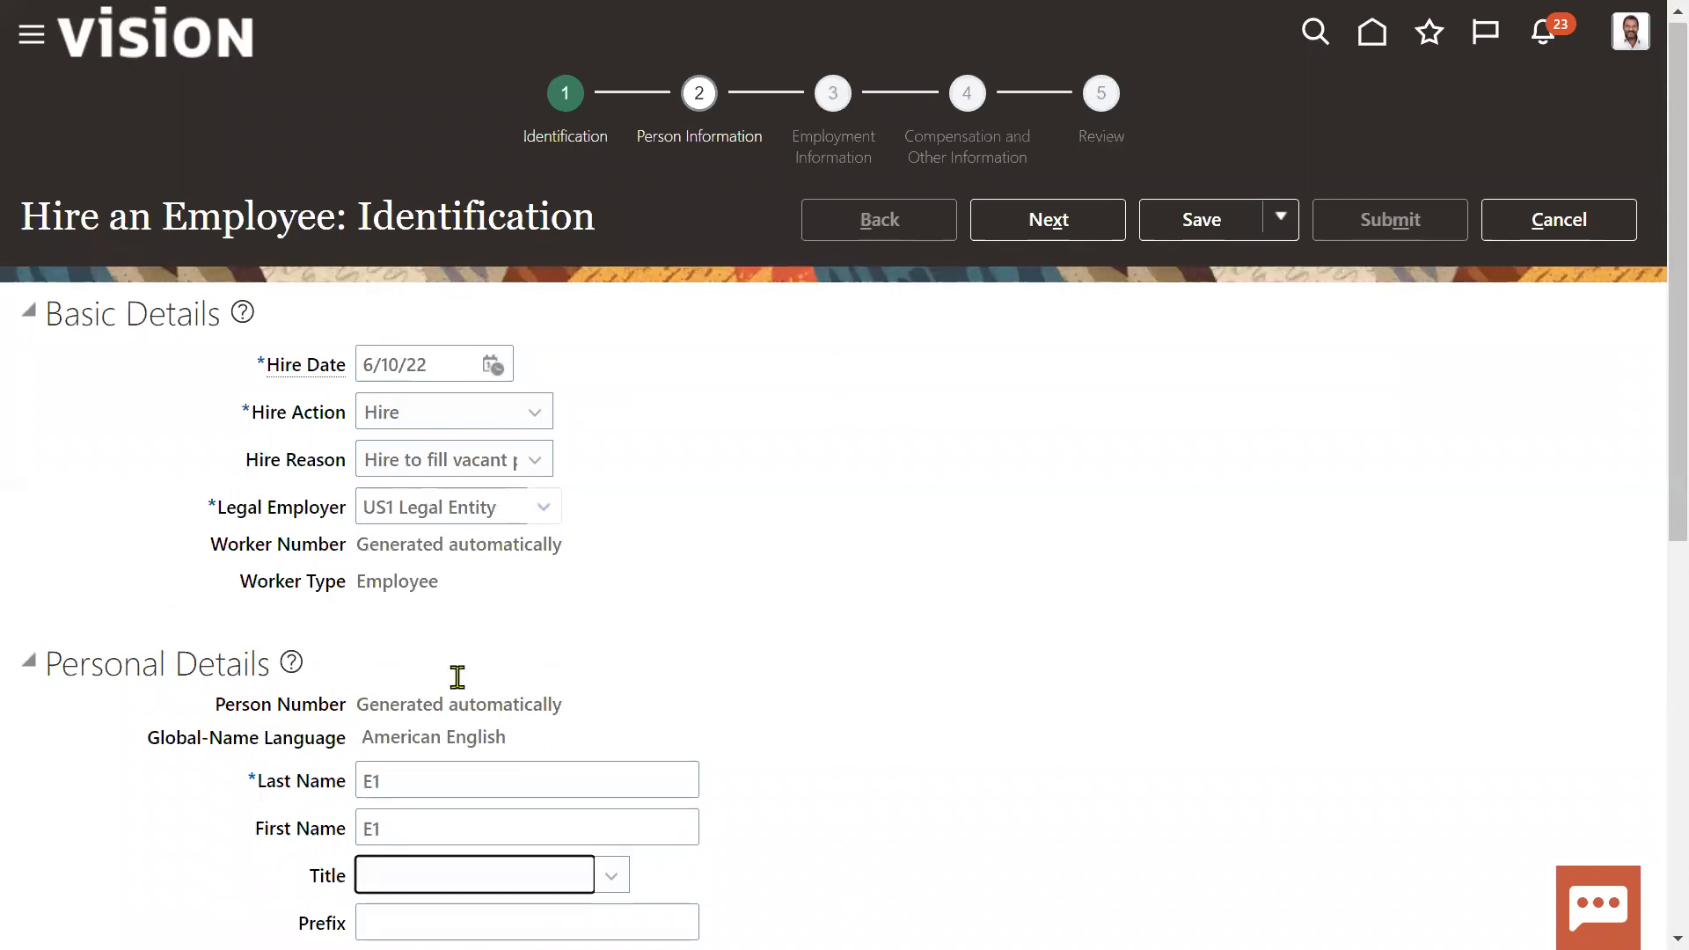
{"action": "scroll", "coordinate": [464, 669], "scroll_direction": "down", "scroll_amount": 5}
{"action": "left_click", "coordinate": [458, 768]}
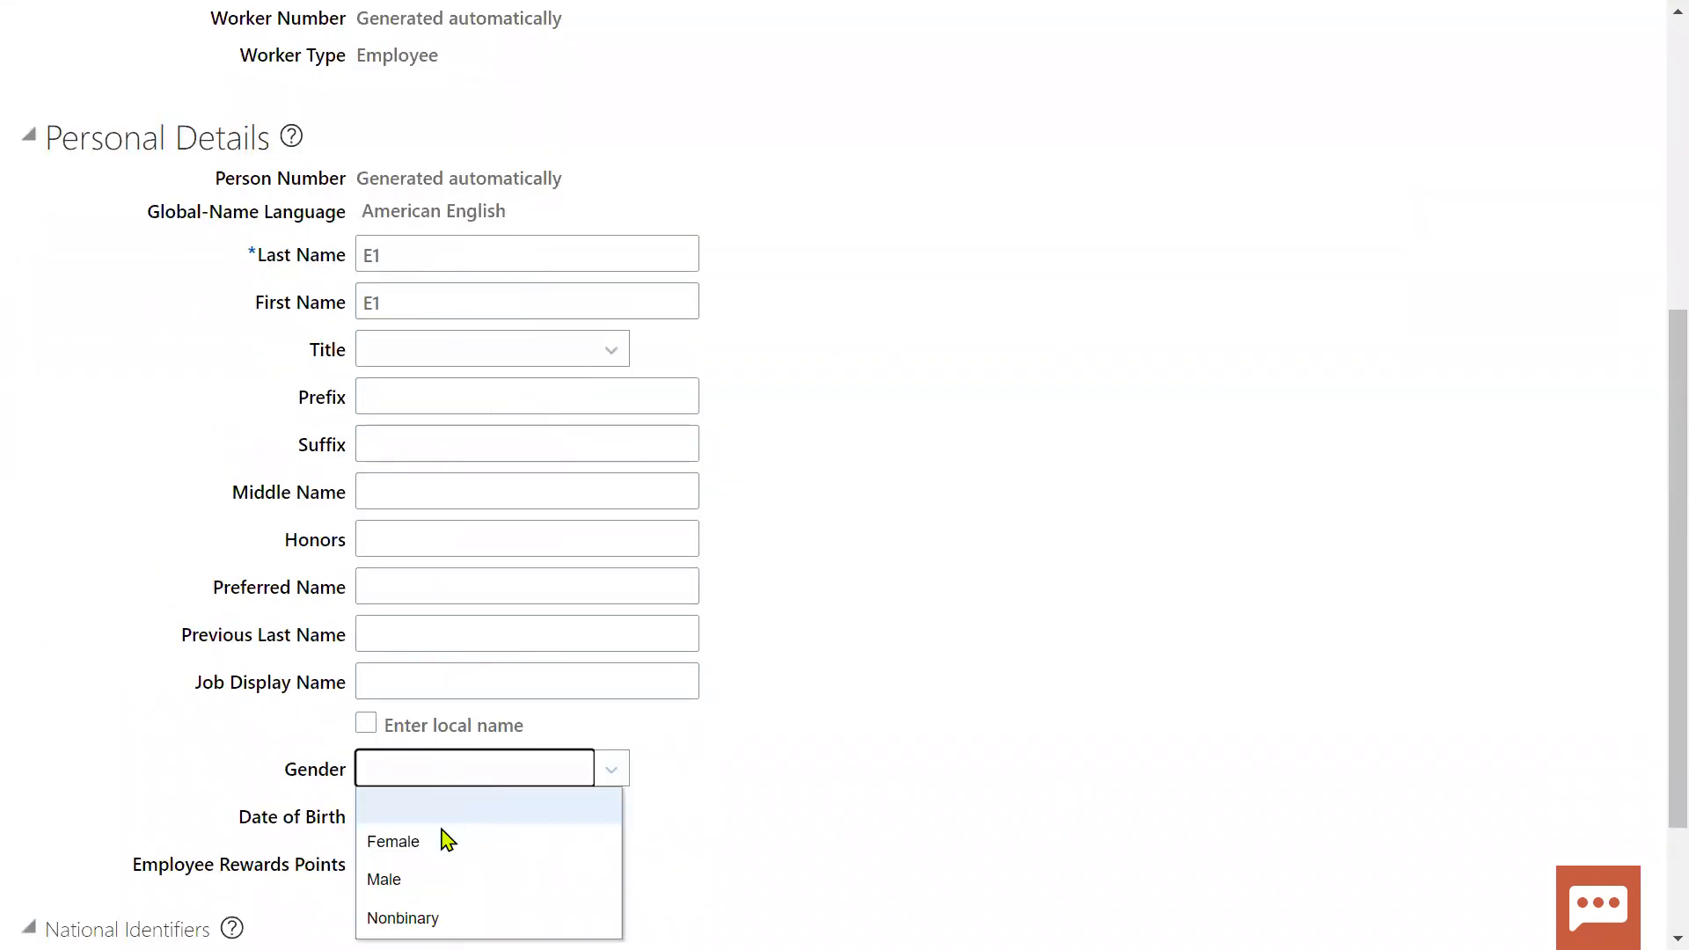
{"action": "left_click", "coordinate": [430, 878]}
{"action": "scroll", "coordinate": [423, 874], "scroll_direction": "down", "scroll_amount": 3}
{"action": "left_click", "coordinate": [458, 636]}
{"action": "type", "text": "1/"}
{"action": "key", "text": "Tab"}
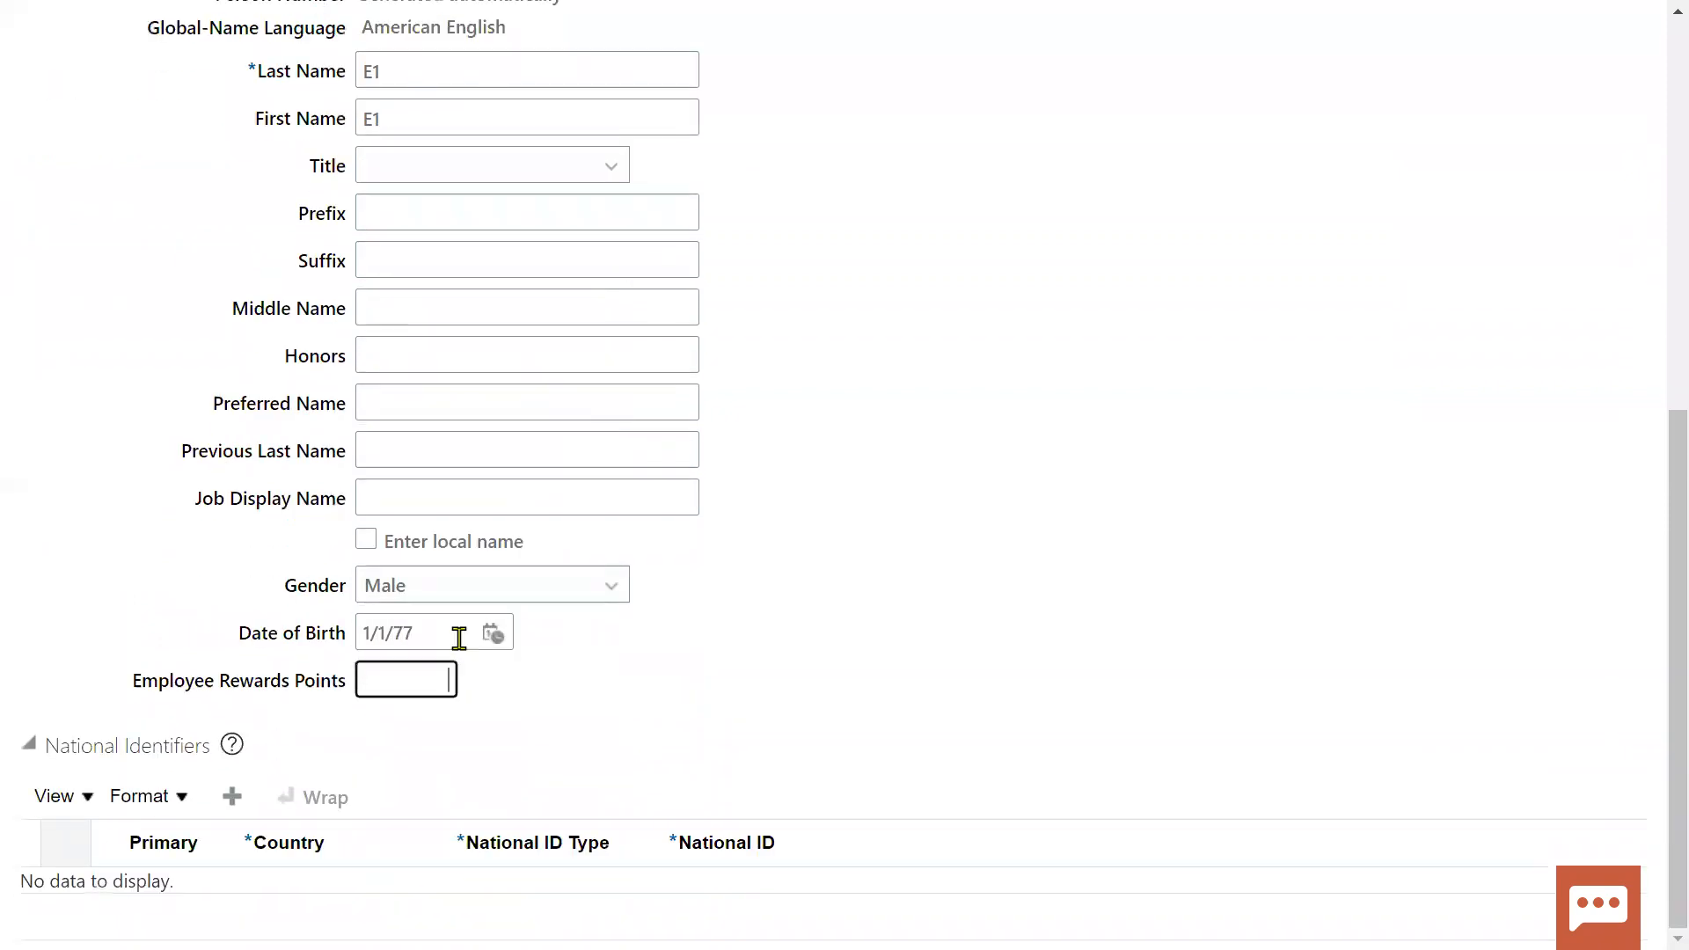
Add a Social Security Number national ID row and continue to Person Information
{"action": "left_click", "coordinate": [232, 796]}
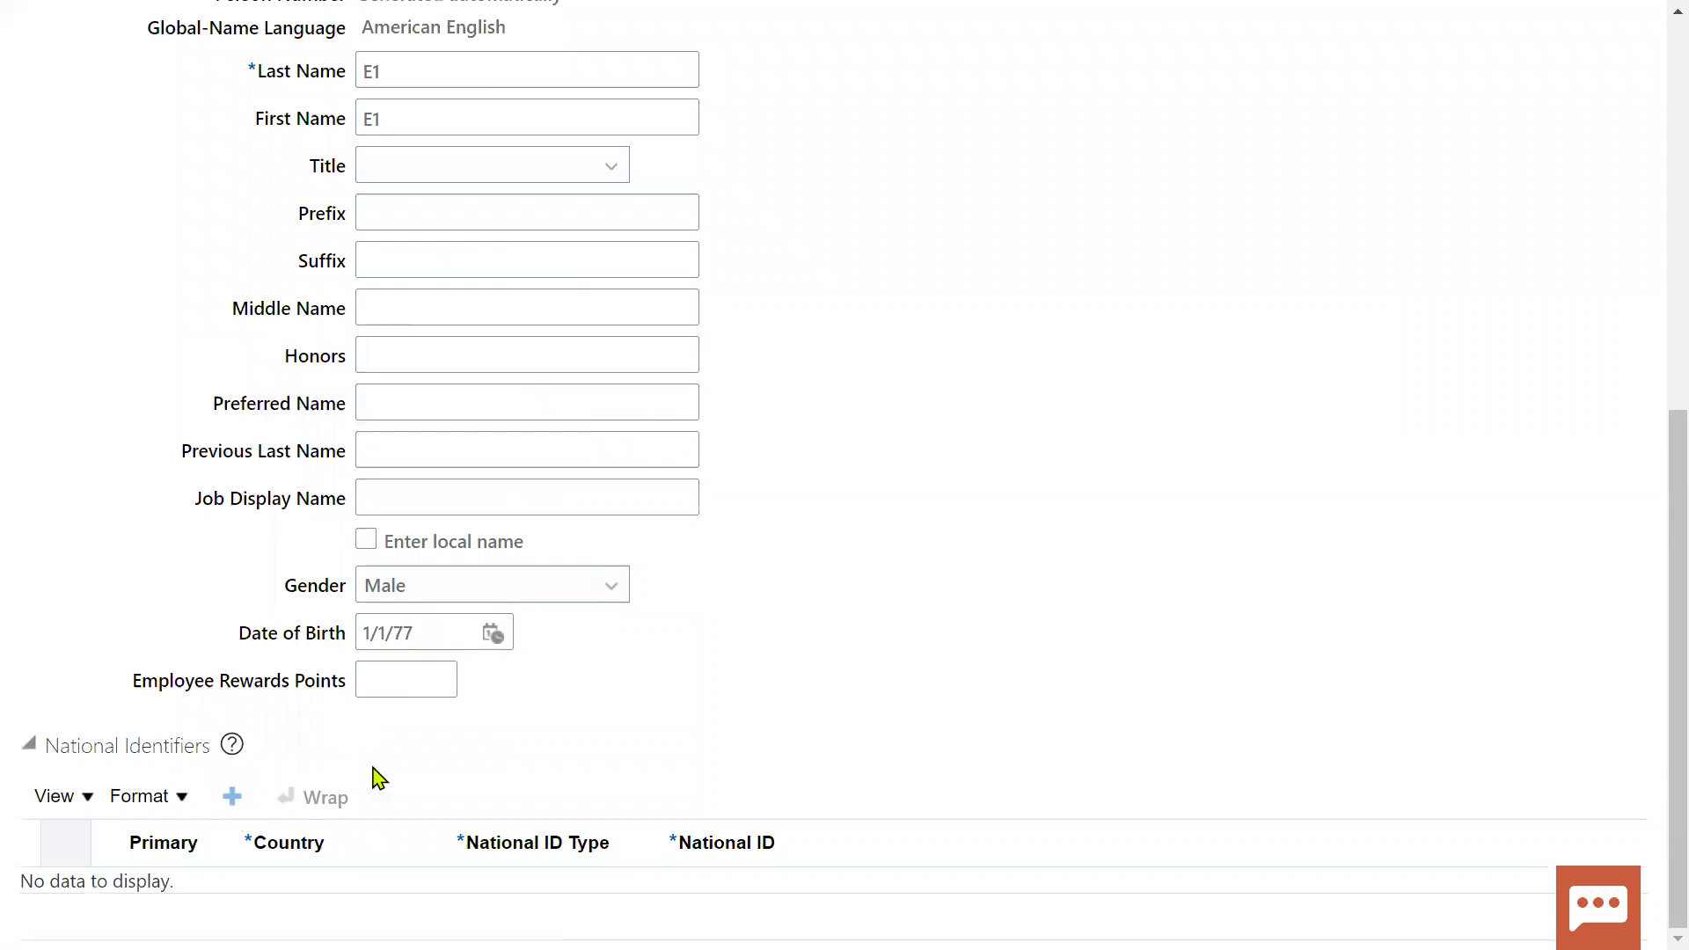
{"action": "left_click", "coordinate": [490, 896]}
{"action": "left_click", "coordinate": [522, 824]}
{"action": "left_click", "coordinate": [701, 883]}
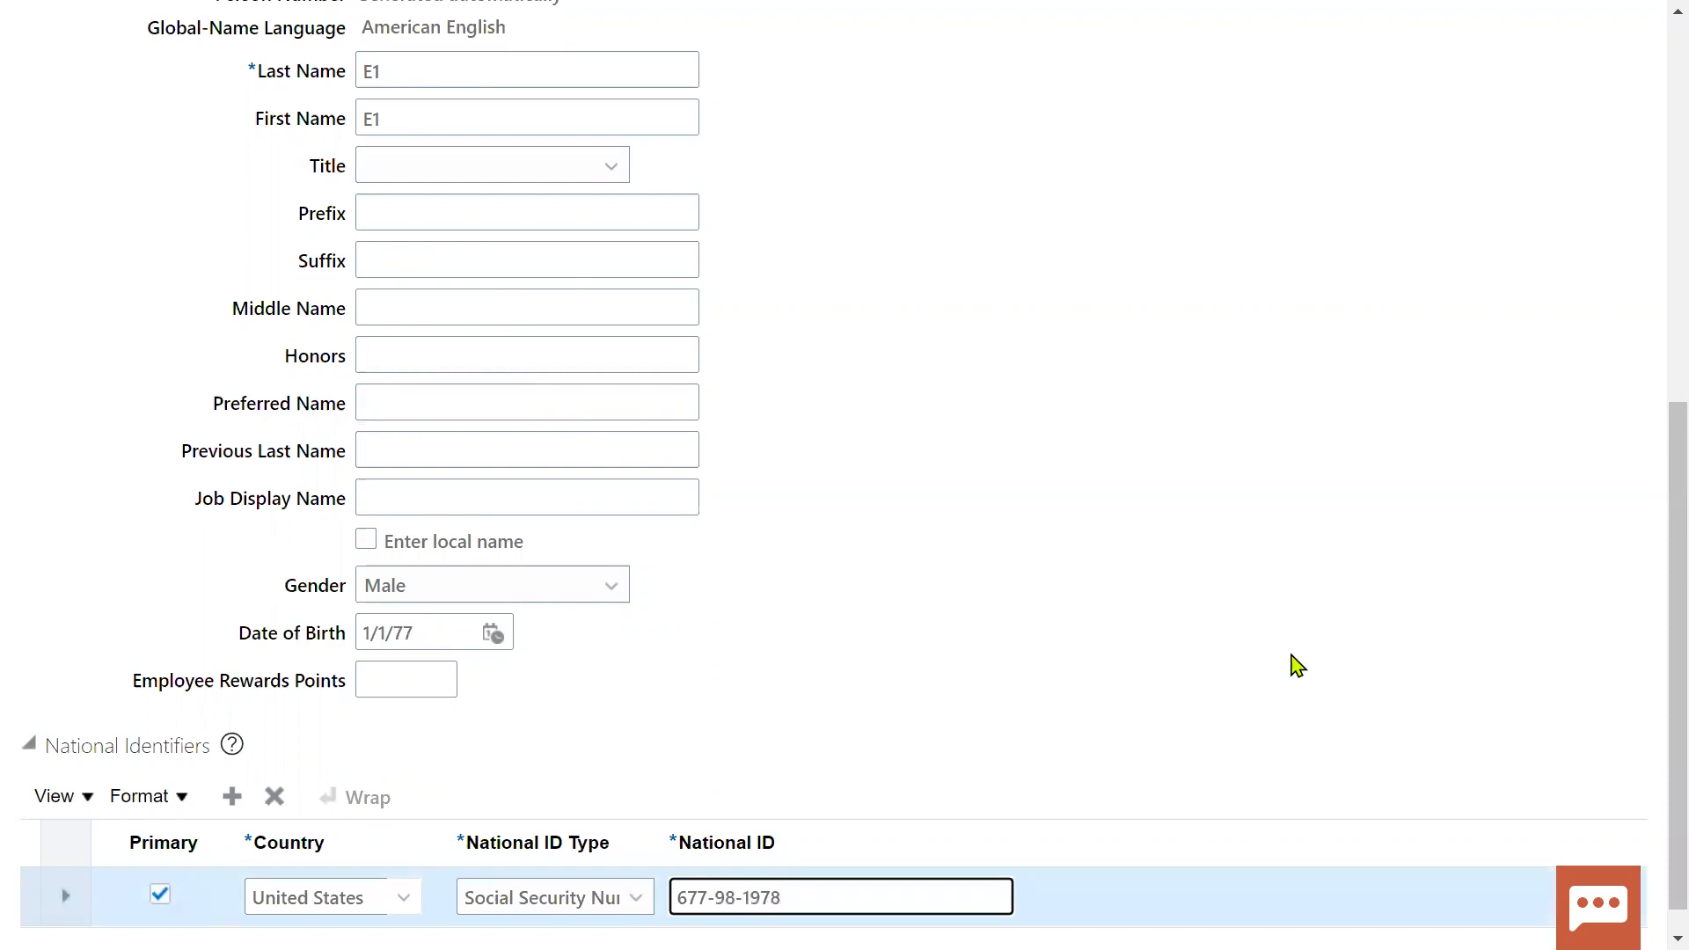
{"action": "scroll", "coordinate": [1408, 634], "scroll_direction": "up", "scroll_amount": 8}
{"action": "left_click", "coordinate": [1104, 227]}
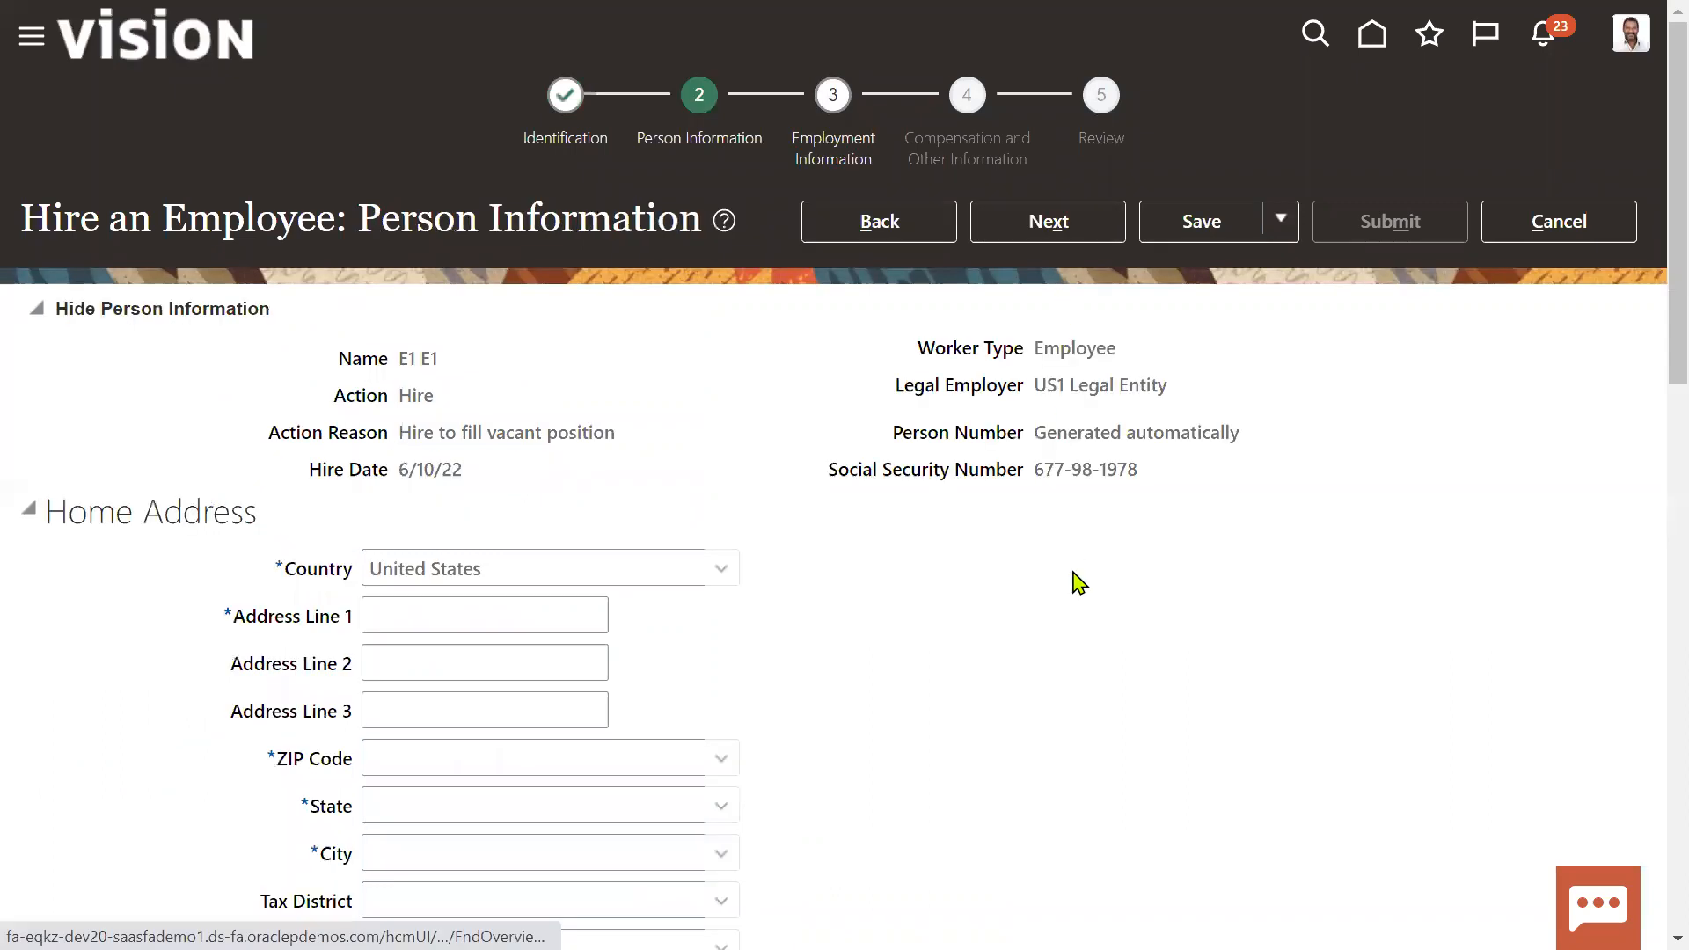
Record a home address with ZIP 10001 in Manhattan, NY, and continue to Employment Information
{"action": "scroll", "coordinate": [827, 684], "scroll_direction": "down", "scroll_amount": 1}
{"action": "scroll", "coordinate": [833, 695], "scroll_direction": "down", "scroll_amount": 2}
{"action": "left_click", "coordinate": [390, 354]}
{"action": "type", "text": "Home Address"}
{"action": "key", "text": "Tab"}
{"action": "key", "text": "Tab"}
{"action": "key", "text": "Tab"}
{"action": "type", "text": "1000"}
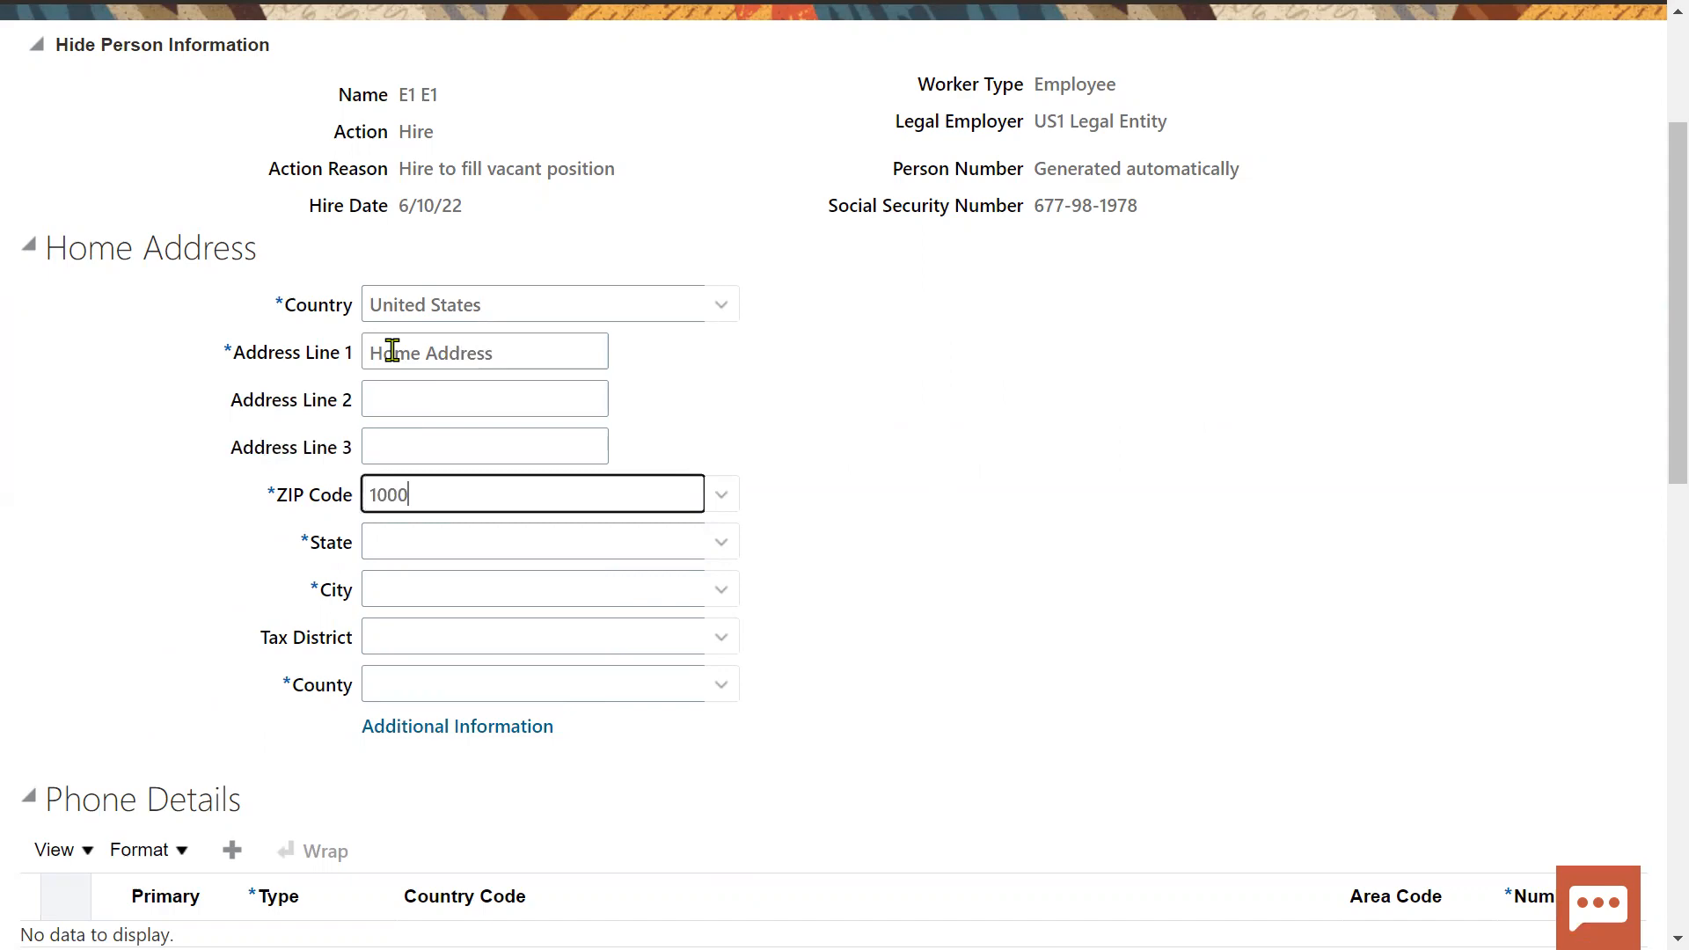
{"action": "type", "text": "1"}
{"action": "key", "text": "Tab"}
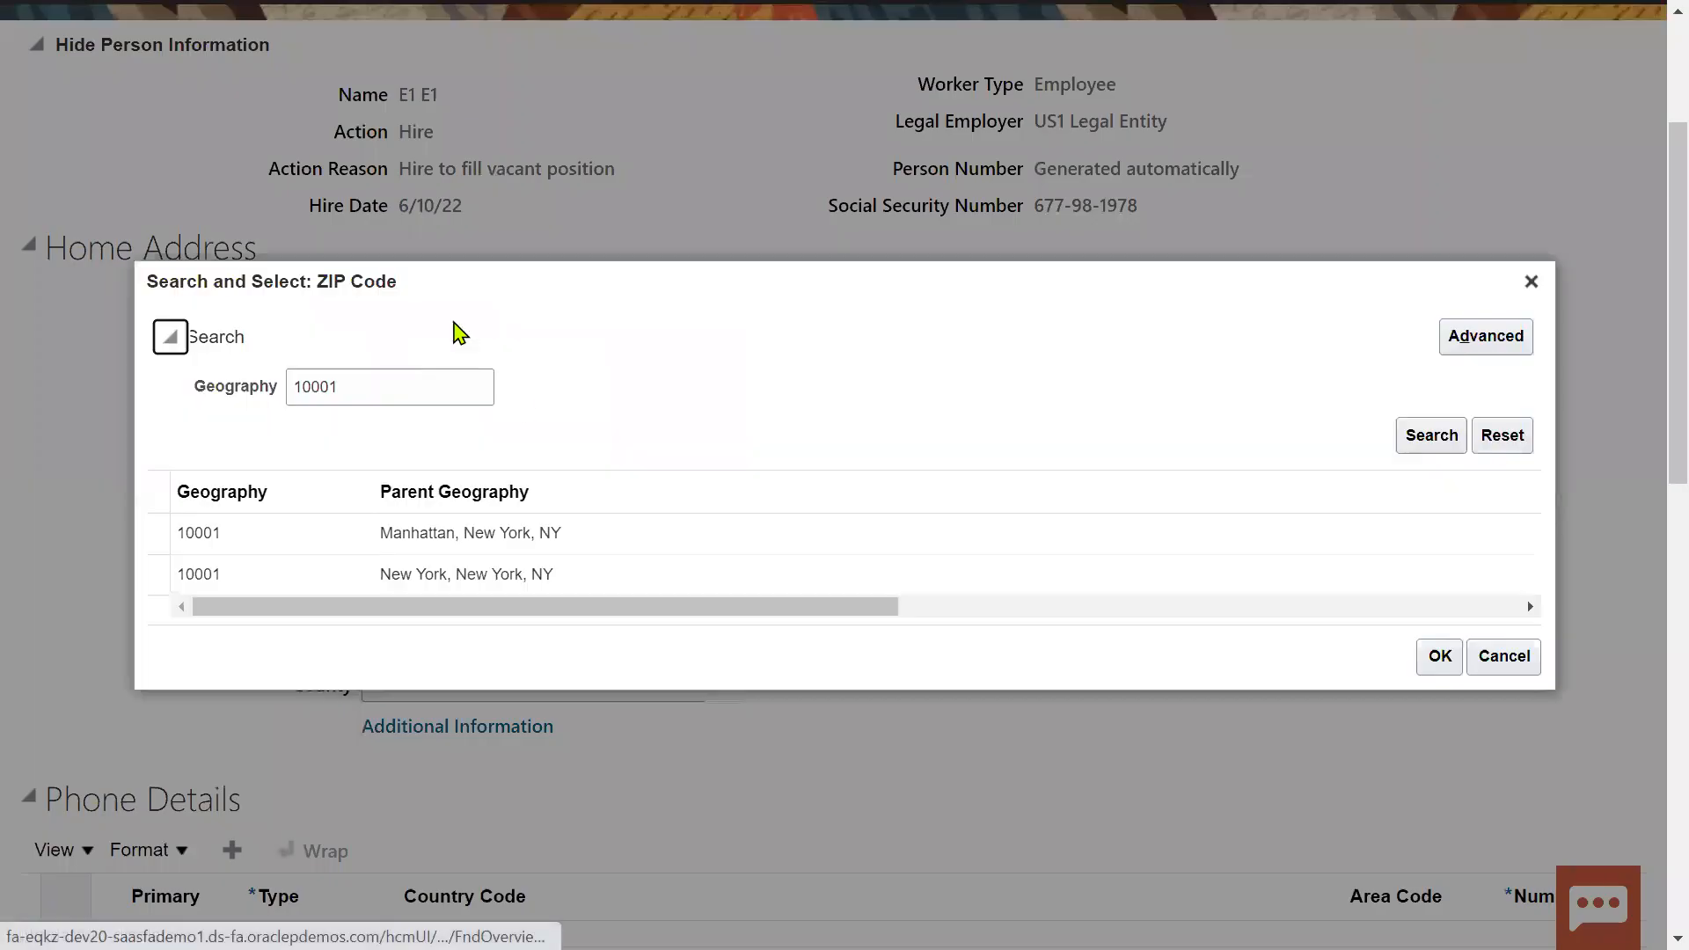
{"action": "left_click", "coordinate": [687, 582]}
{"action": "left_click", "coordinate": [694, 546]}
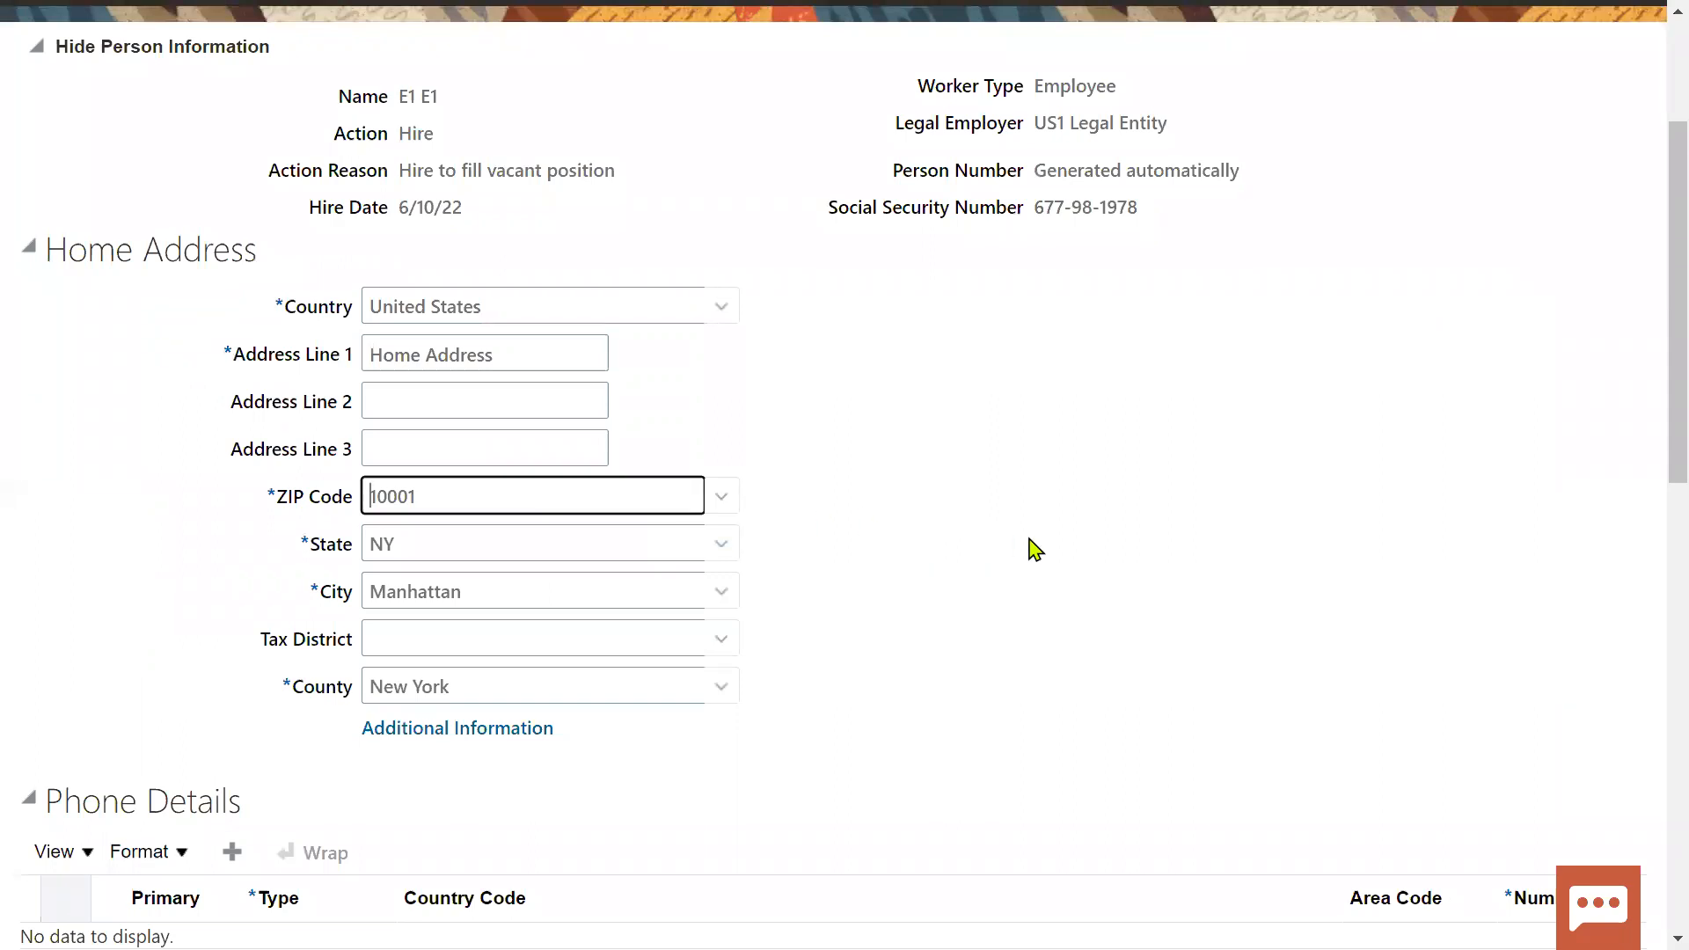
{"action": "scroll", "coordinate": [1030, 549], "scroll_direction": "up", "scroll_amount": 3}
{"action": "left_click", "coordinate": [1033, 236]}
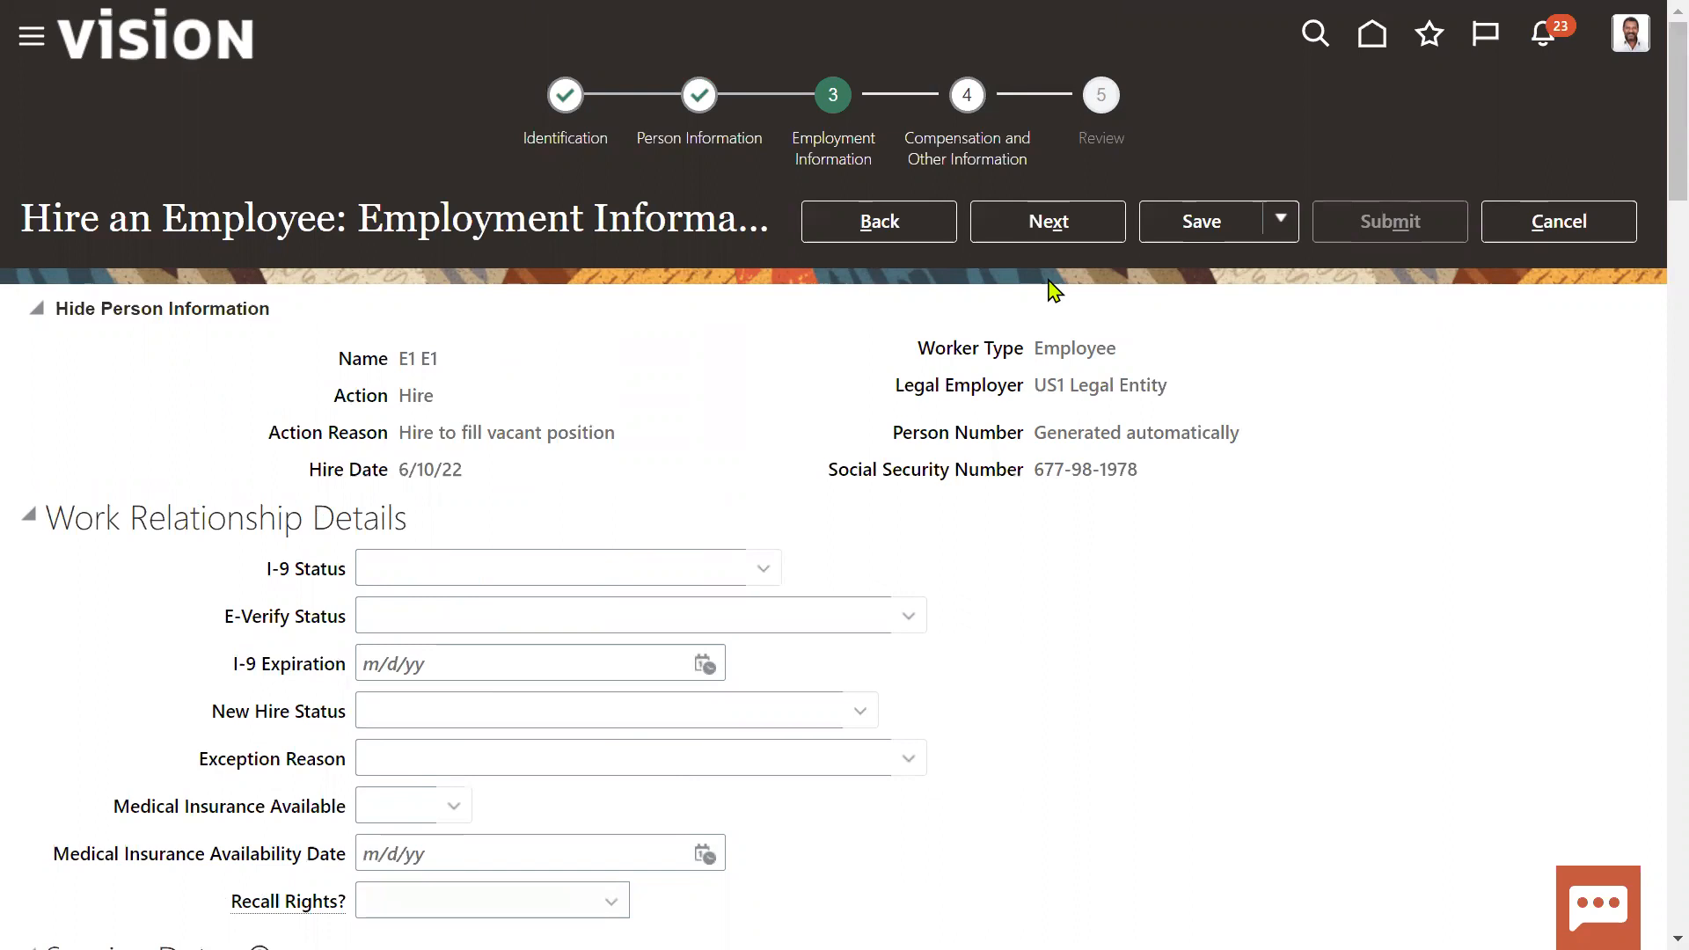
Set the assignment to US1 Business Unit, job Finance Manager, location Chicago
{"action": "scroll", "coordinate": [880, 493], "scroll_direction": "down", "scroll_amount": 6}
{"action": "scroll", "coordinate": [510, 747], "scroll_direction": "down", "scroll_amount": 3}
{"action": "left_click", "coordinate": [540, 557]}
{"action": "type", "text": "US1"}
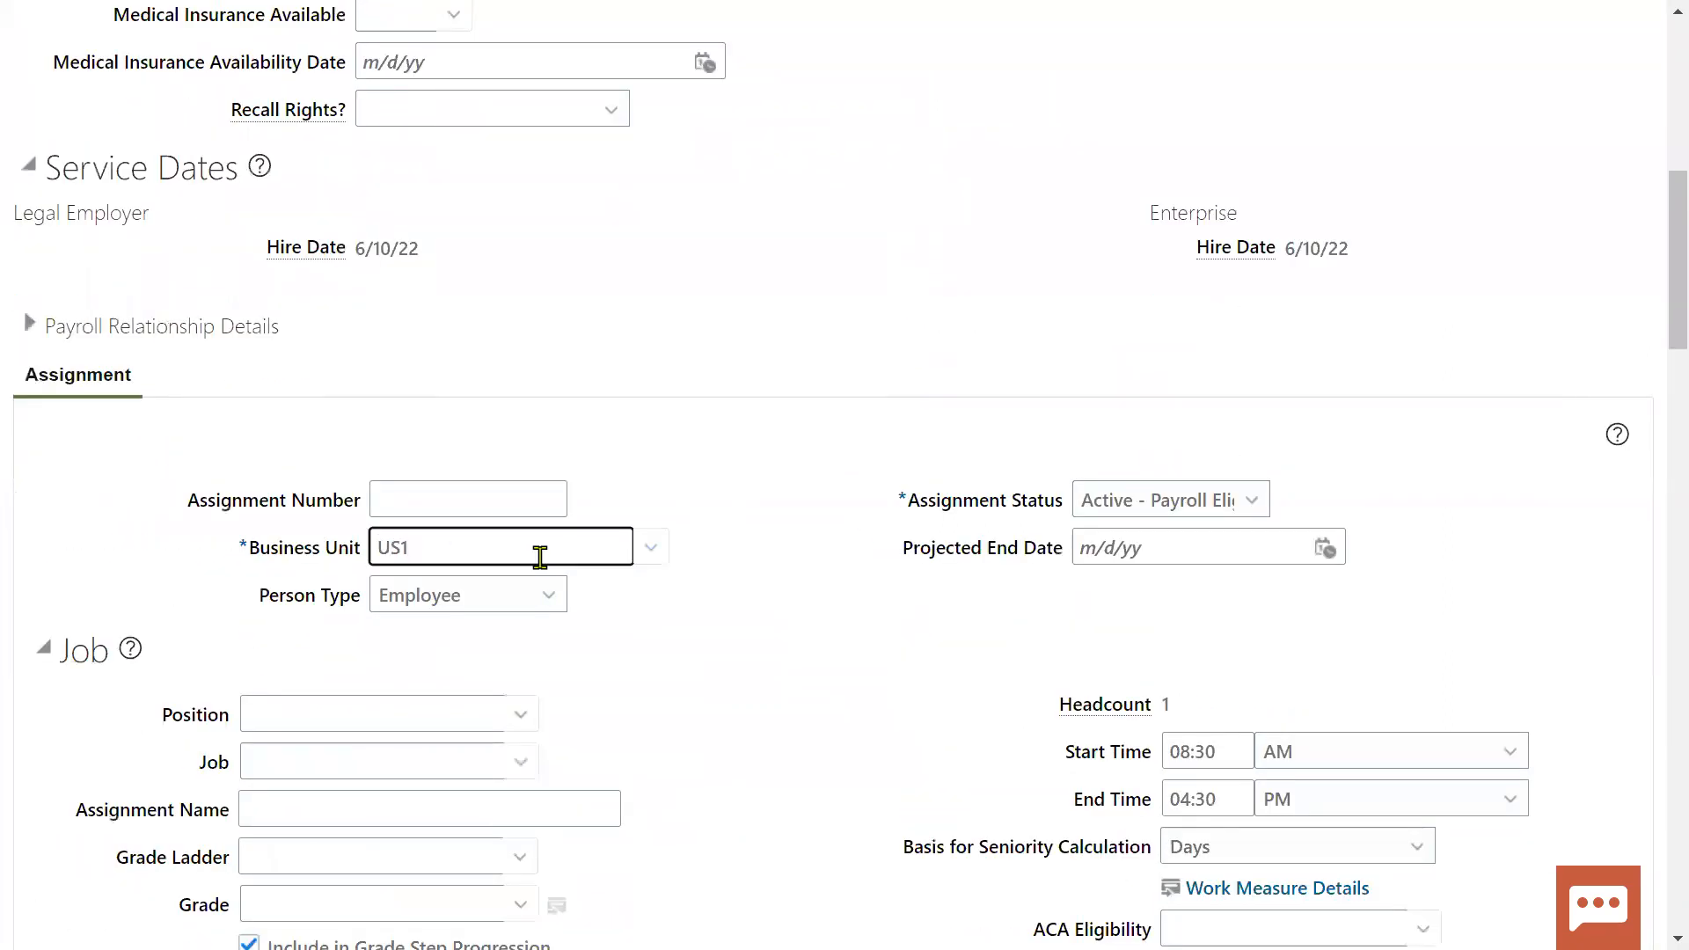
{"action": "left_click", "coordinate": [451, 588]}
{"action": "left_click", "coordinate": [373, 759]}
{"action": "type", "text": "Finan"}
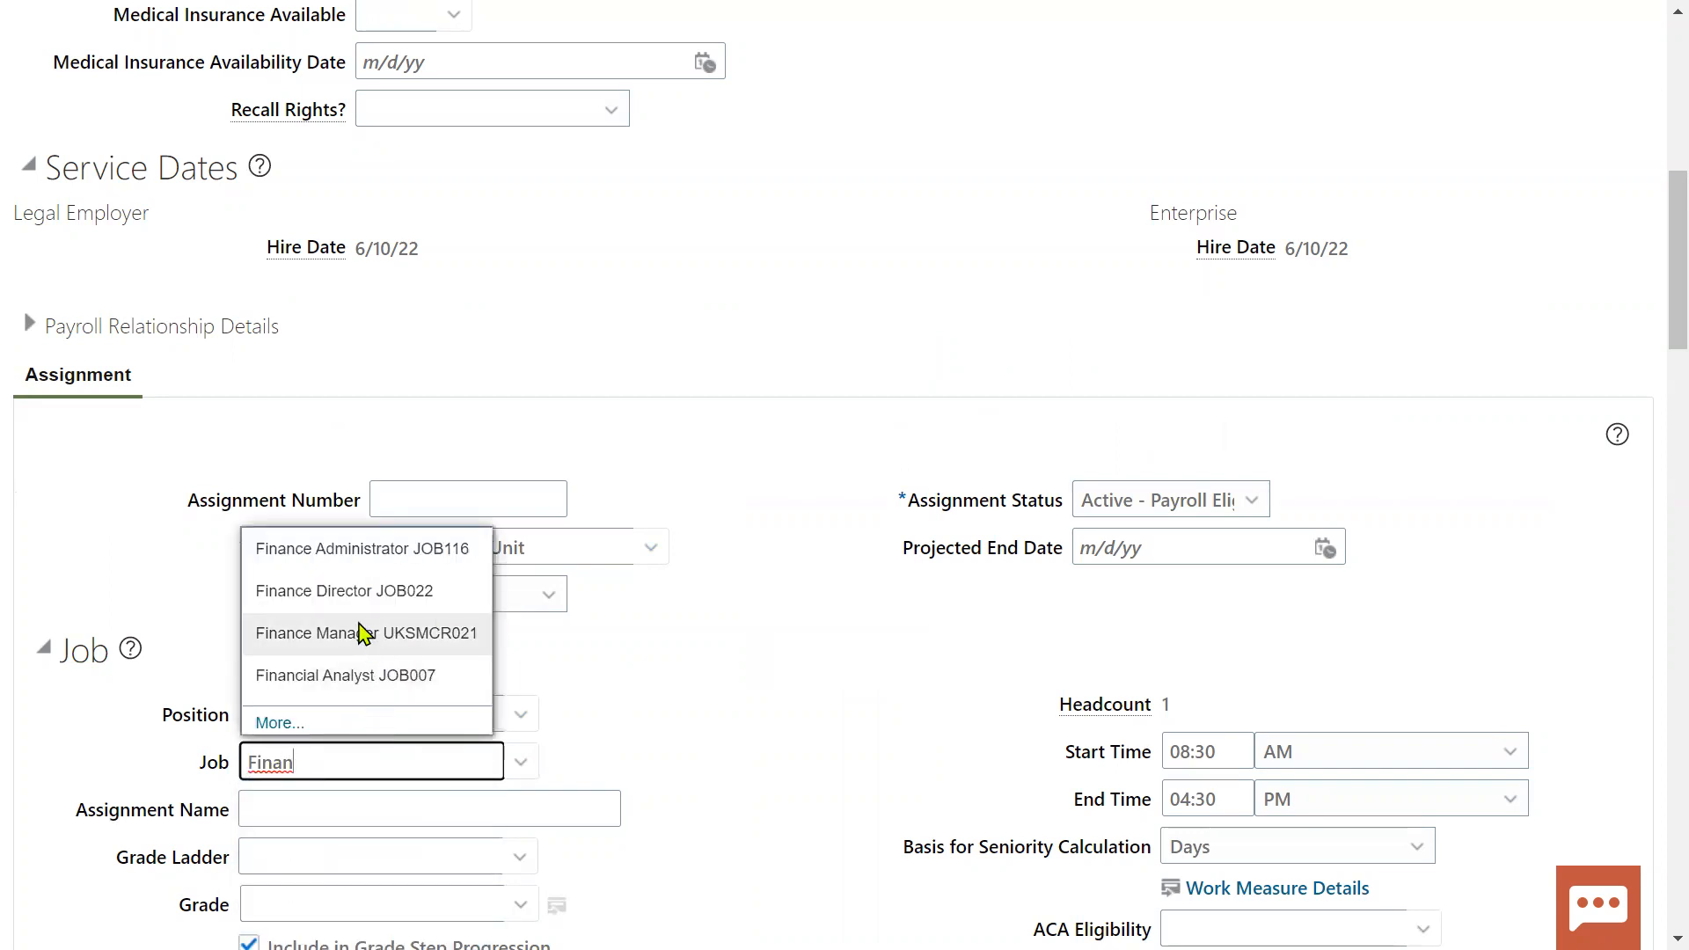
{"action": "left_click", "coordinate": [360, 633]}
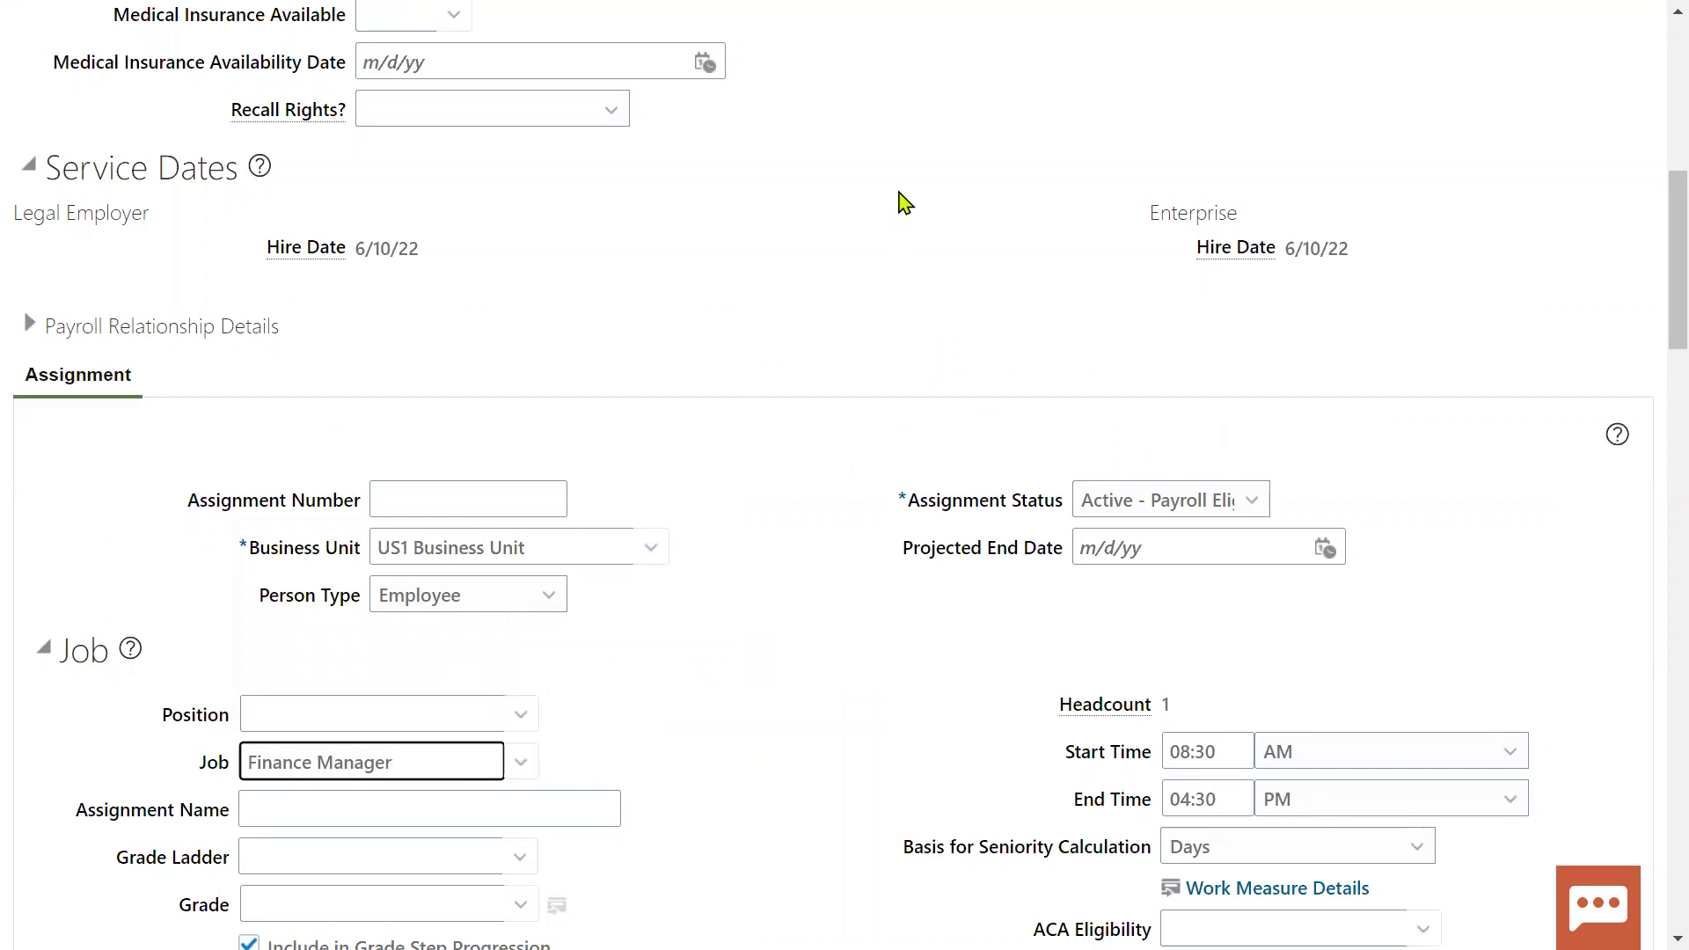
{"action": "scroll", "coordinate": [724, 630], "scroll_direction": "down", "scroll_amount": 5}
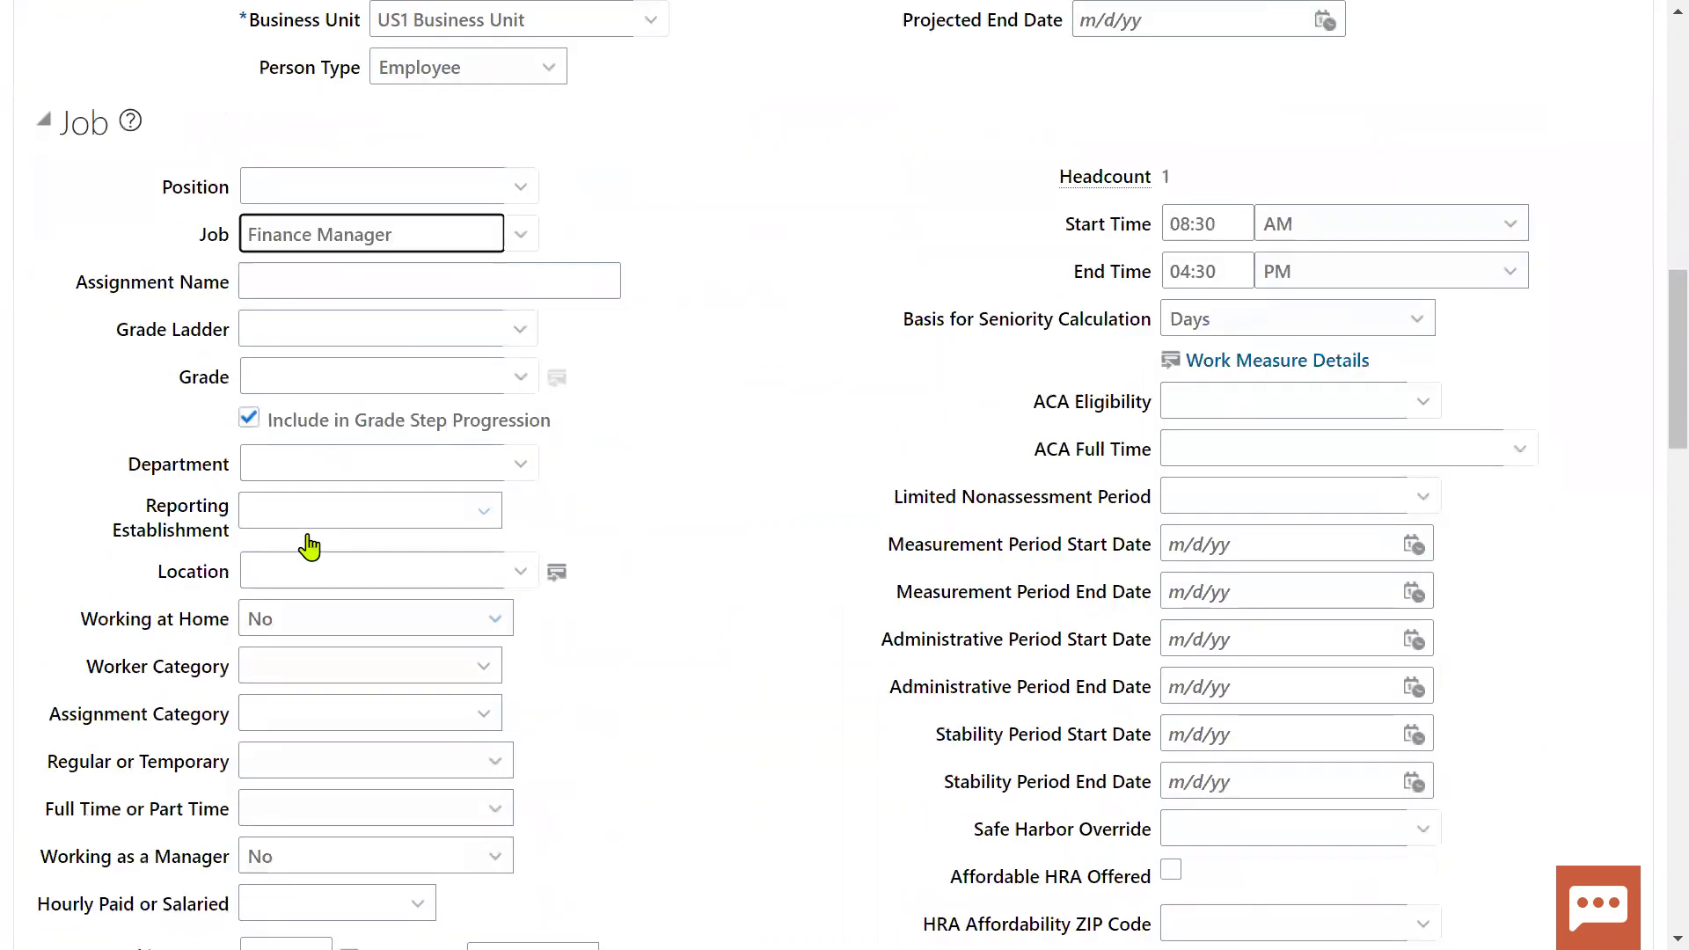
{"action": "left_click", "coordinate": [305, 561]}
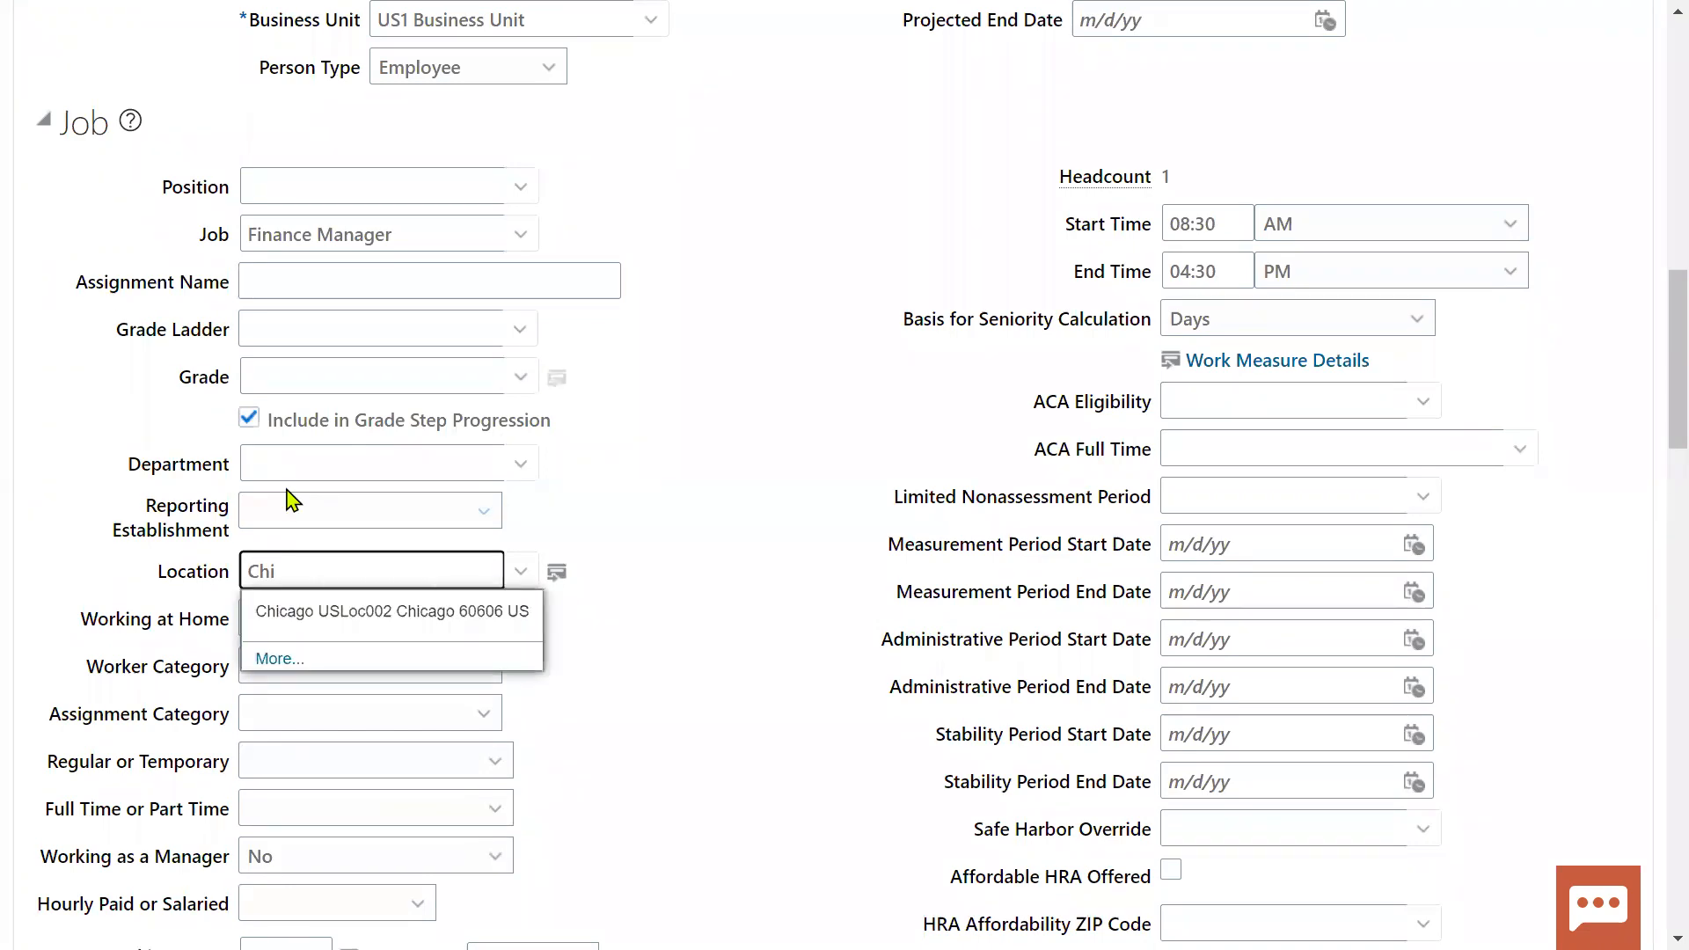
{"action": "left_click", "coordinate": [347, 613]}
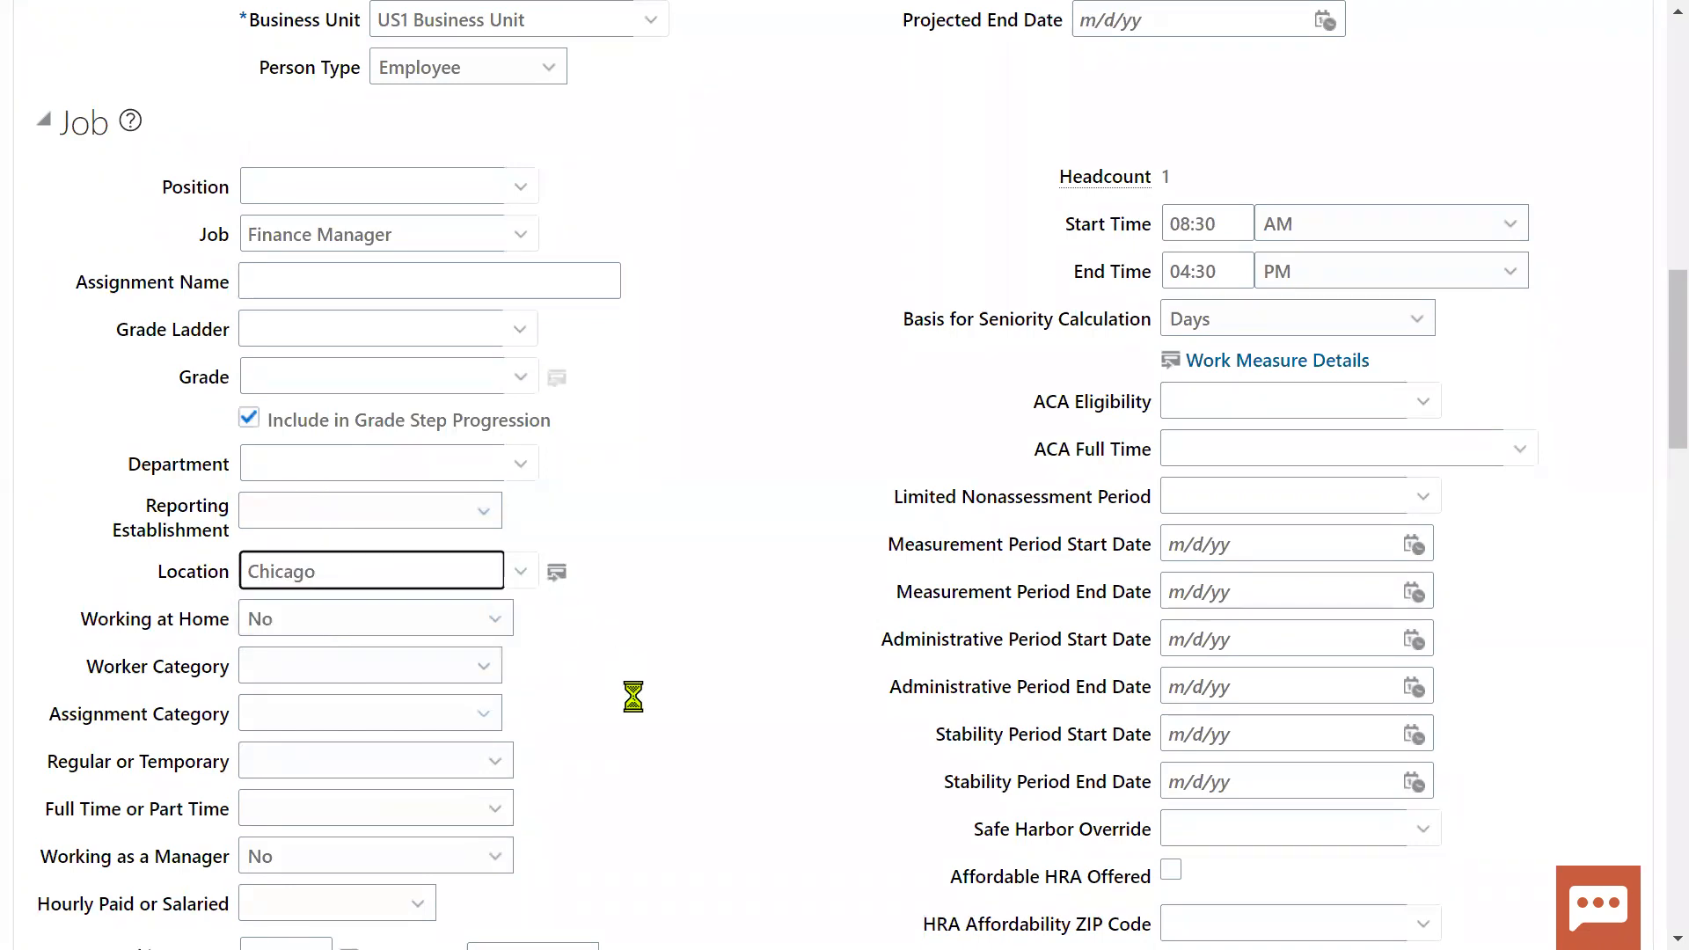
Assign the earlier-created manager as line manager and continue to the next hire step
{"action": "scroll", "coordinate": [633, 696], "scroll_direction": "down", "scroll_amount": 2}
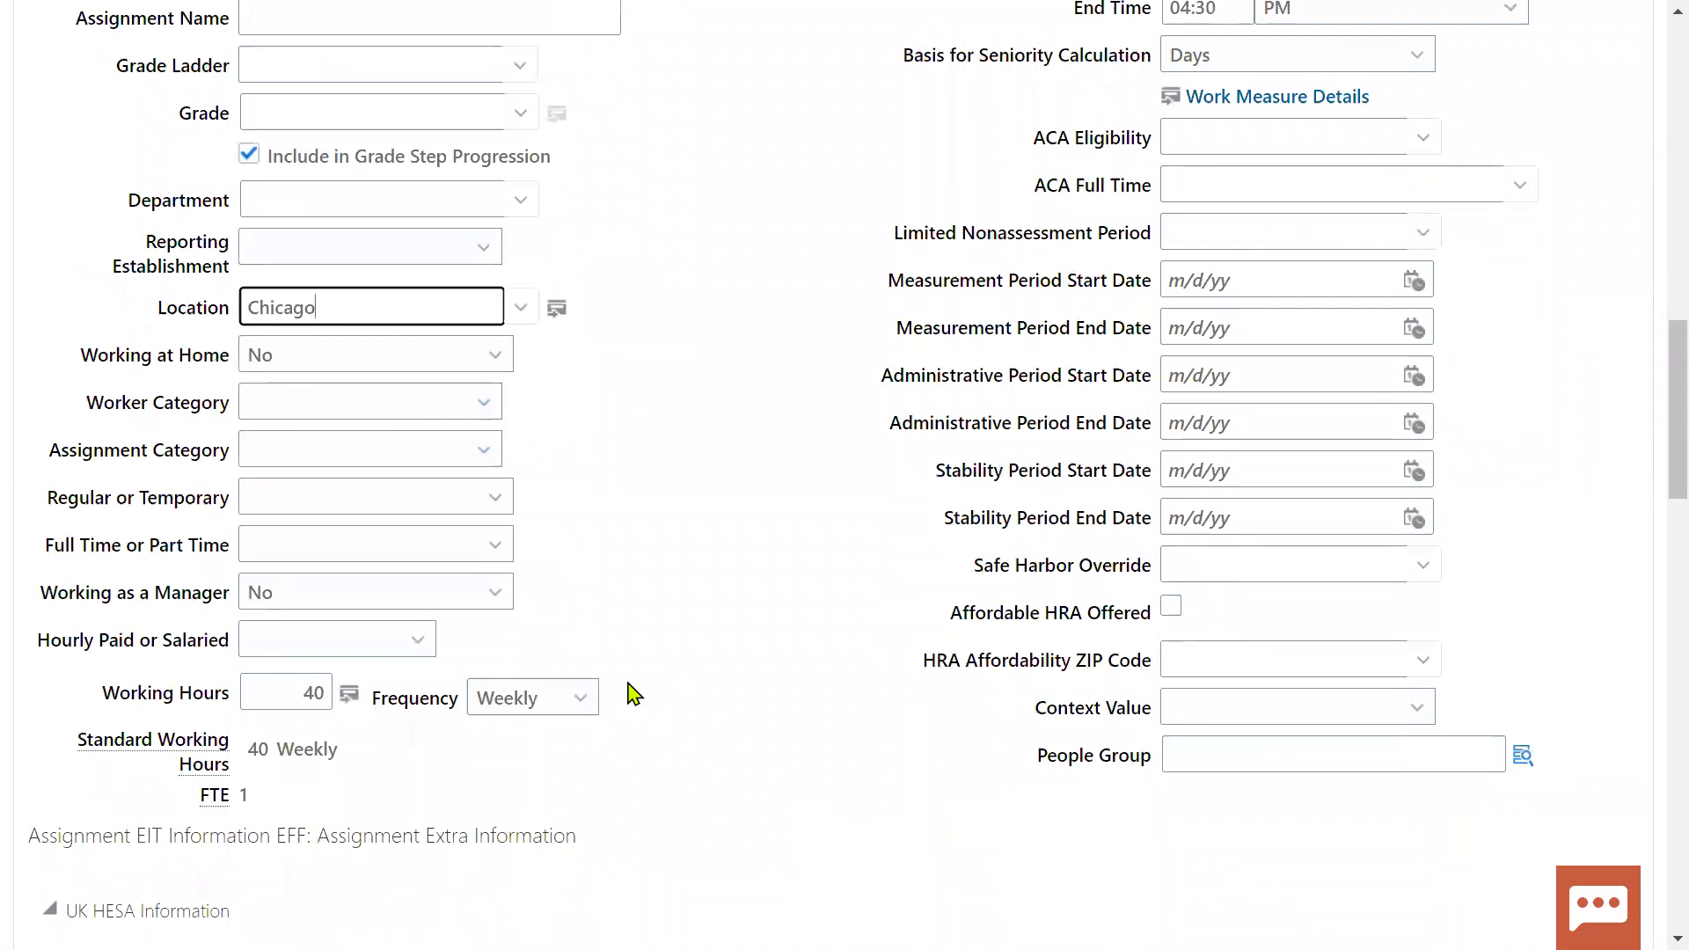
{"action": "scroll", "coordinate": [634, 696], "scroll_direction": "down", "scroll_amount": 6}
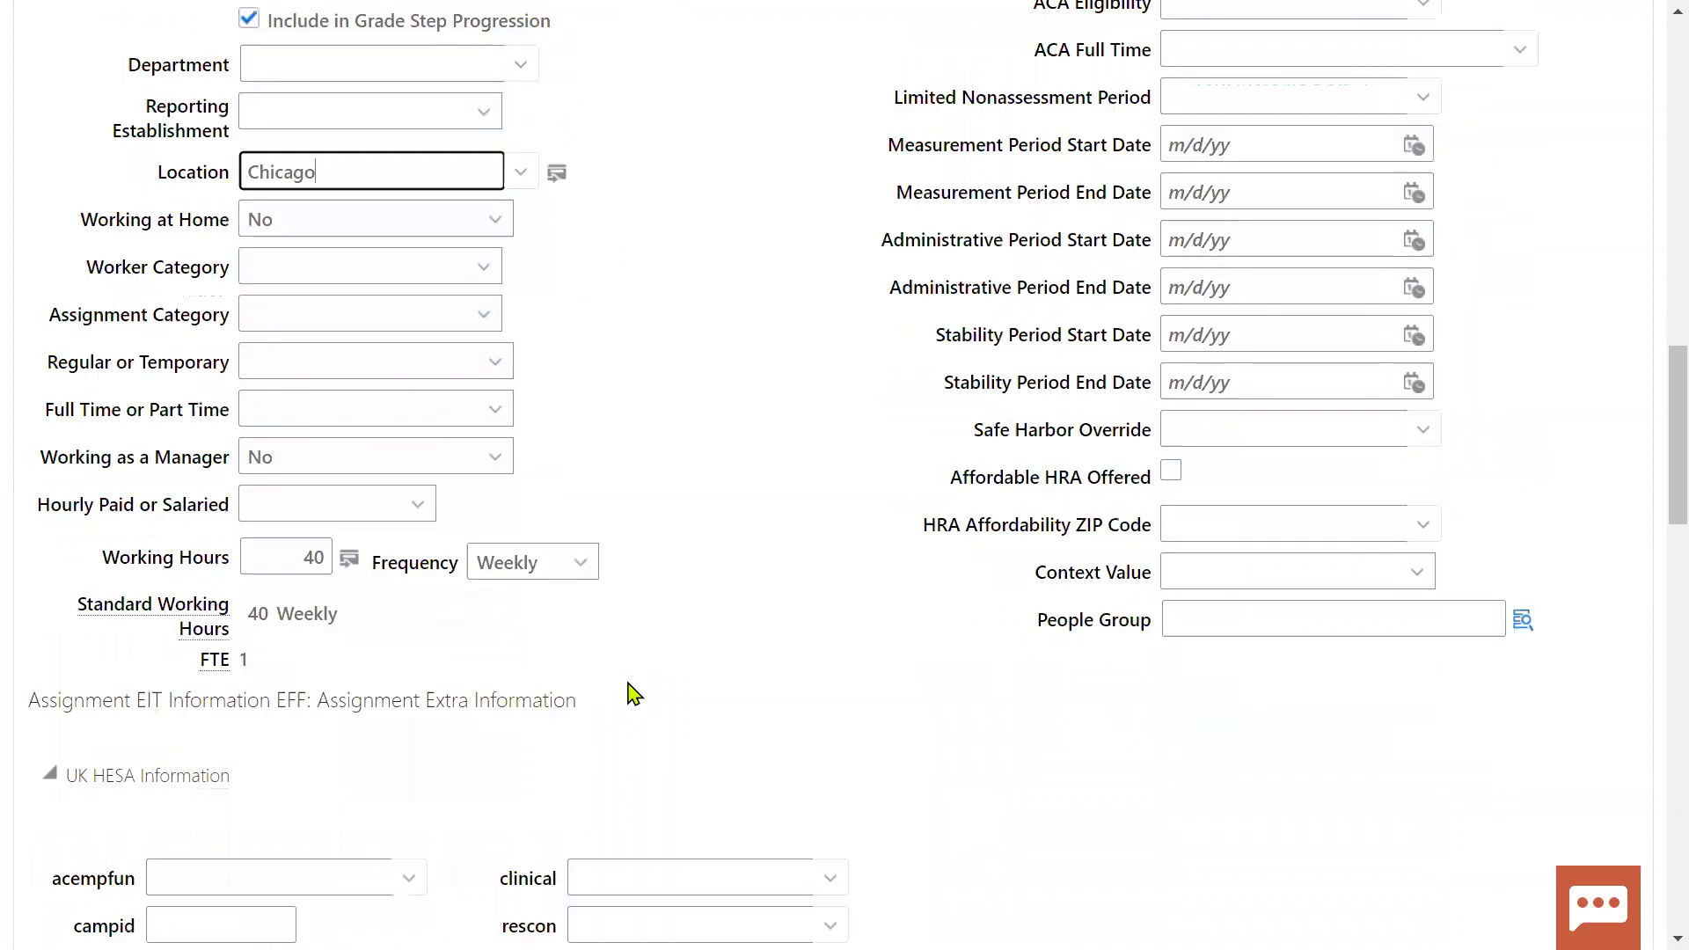
{"action": "left_click", "coordinate": [208, 536]}
{"action": "type", "text": "M1"}
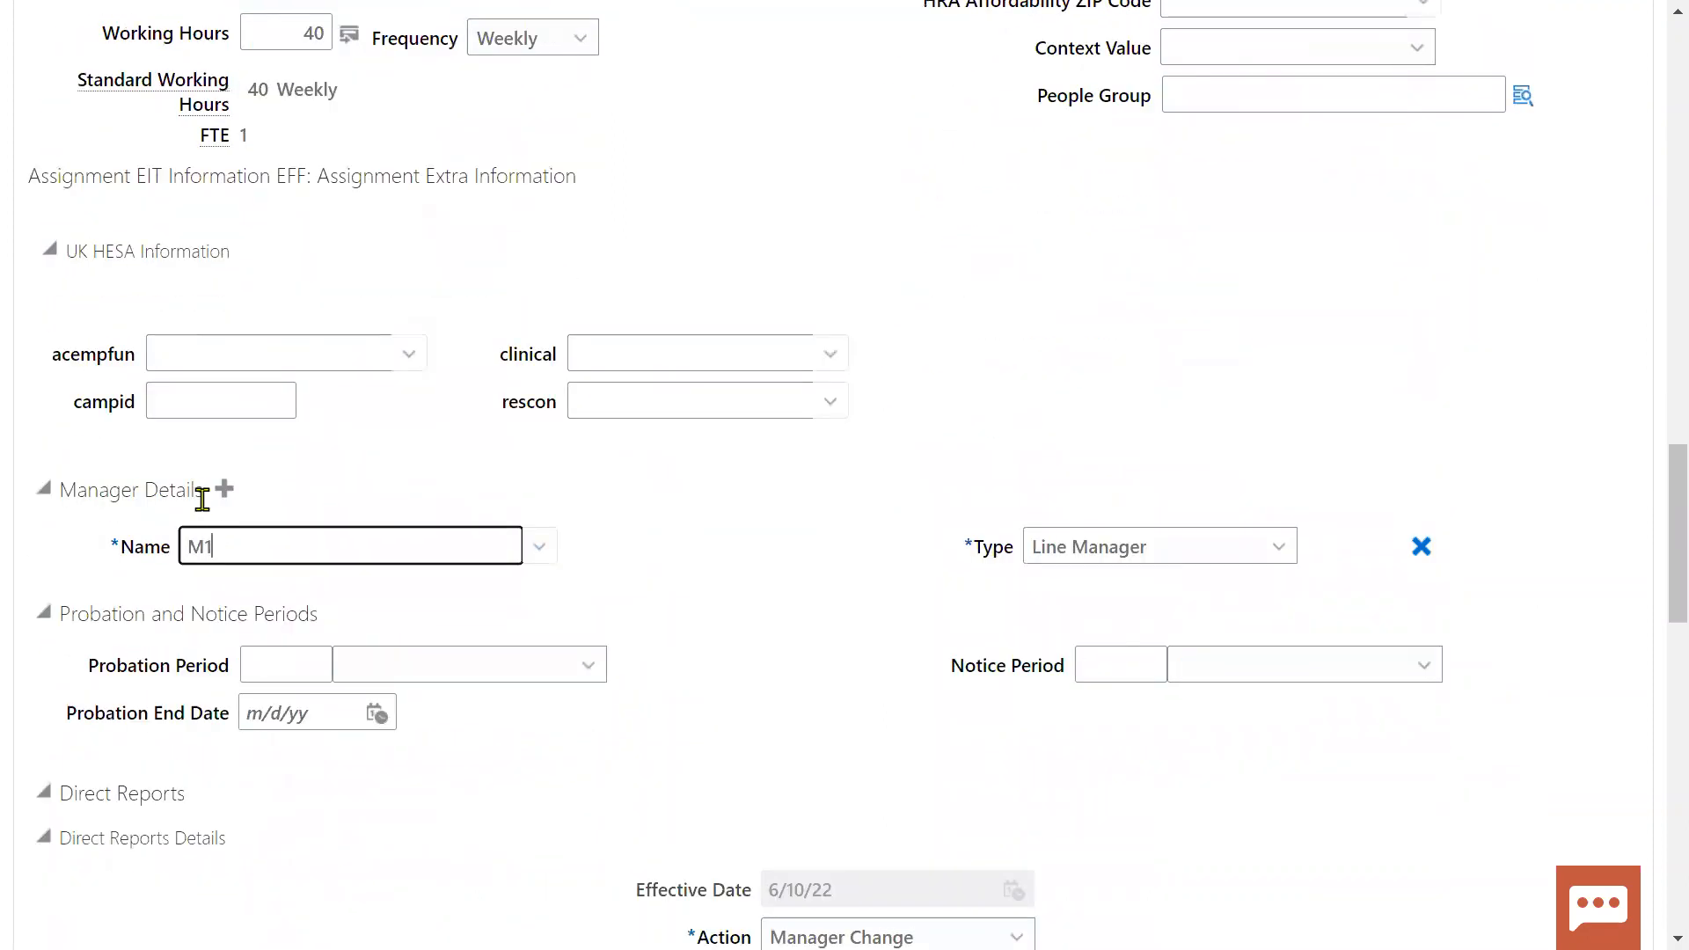
{"action": "type", "text": "."}
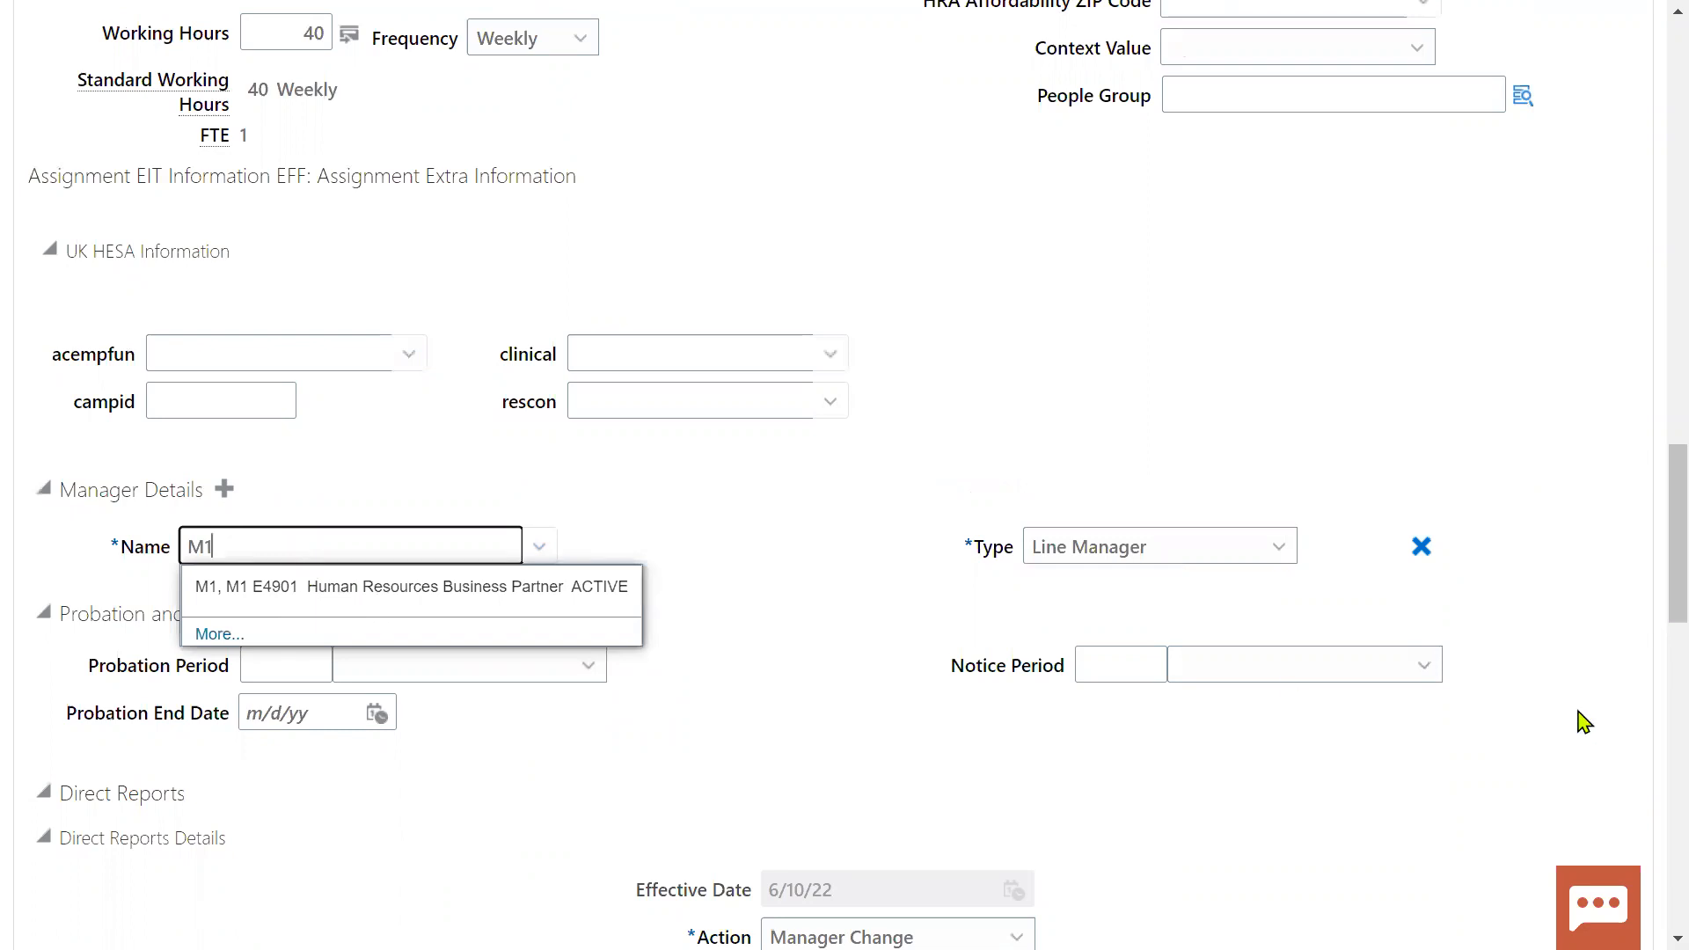
{"action": "left_click", "coordinate": [530, 592]}
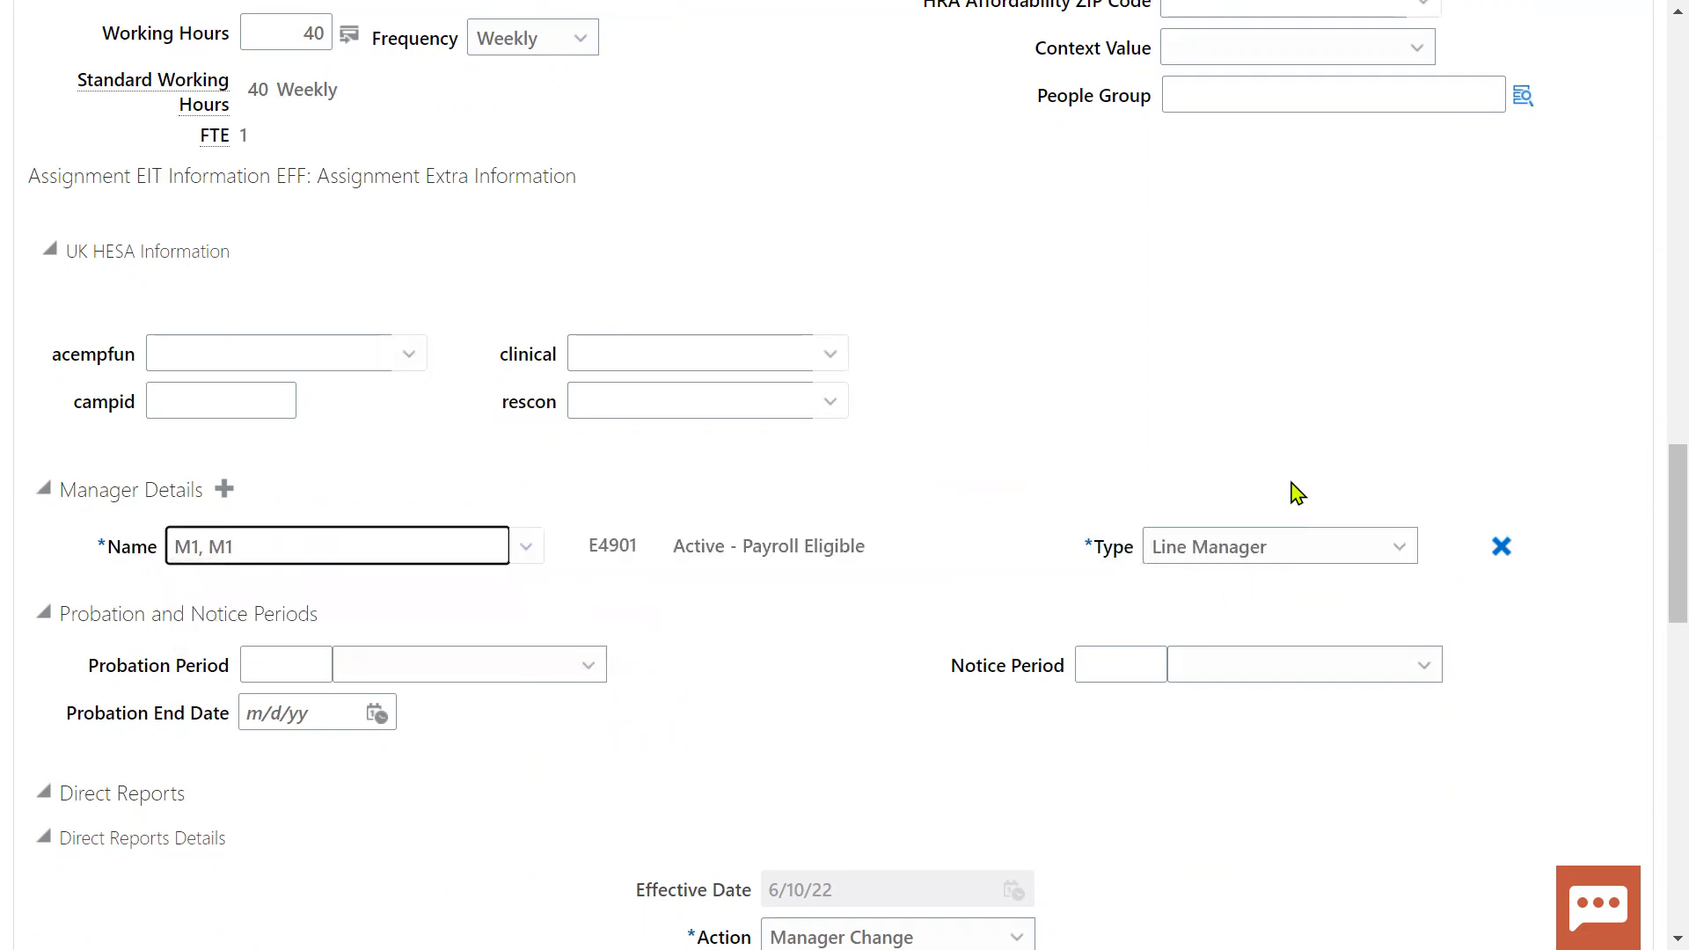
{"action": "scroll", "coordinate": [1299, 491], "scroll_direction": "up", "scroll_amount": 9}
{"action": "scroll", "coordinate": [1299, 491], "scroll_direction": "up", "scroll_amount": 10}
{"action": "left_click", "coordinate": [1064, 221]}
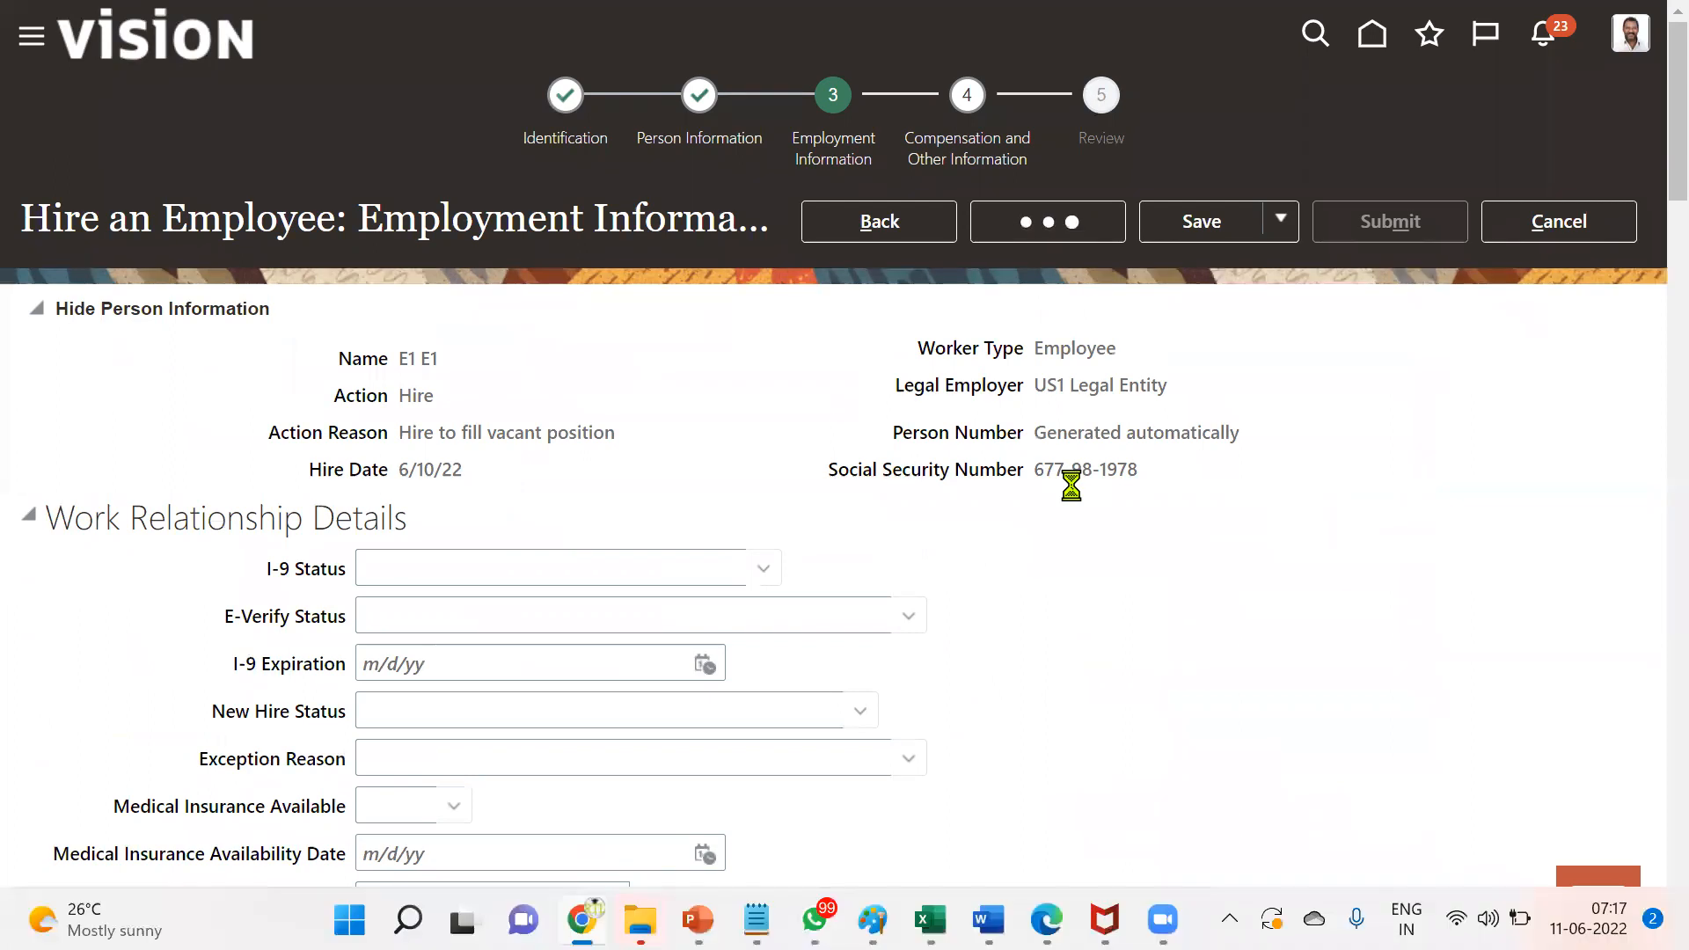
In the Notepad notes, add lines E1.E1, M1.M1 and another person's name
{"action": "key", "text": "alt+Tab"}
{"action": "key", "text": "alt+Tab"}
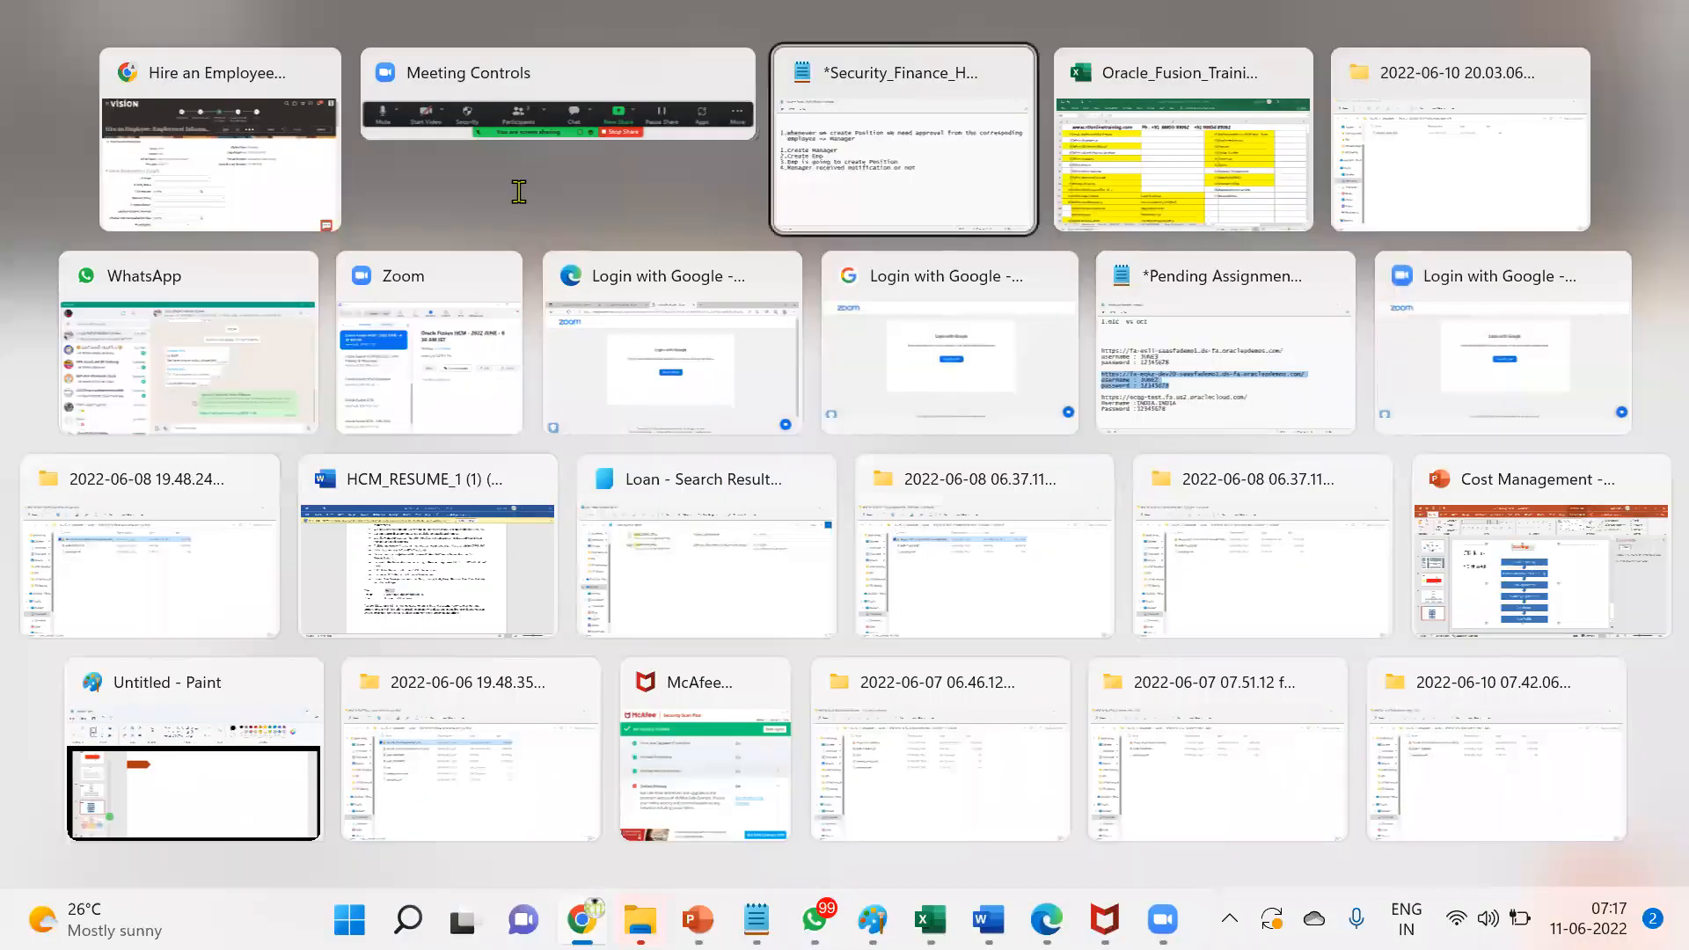
{"action": "key", "text": "Return"}
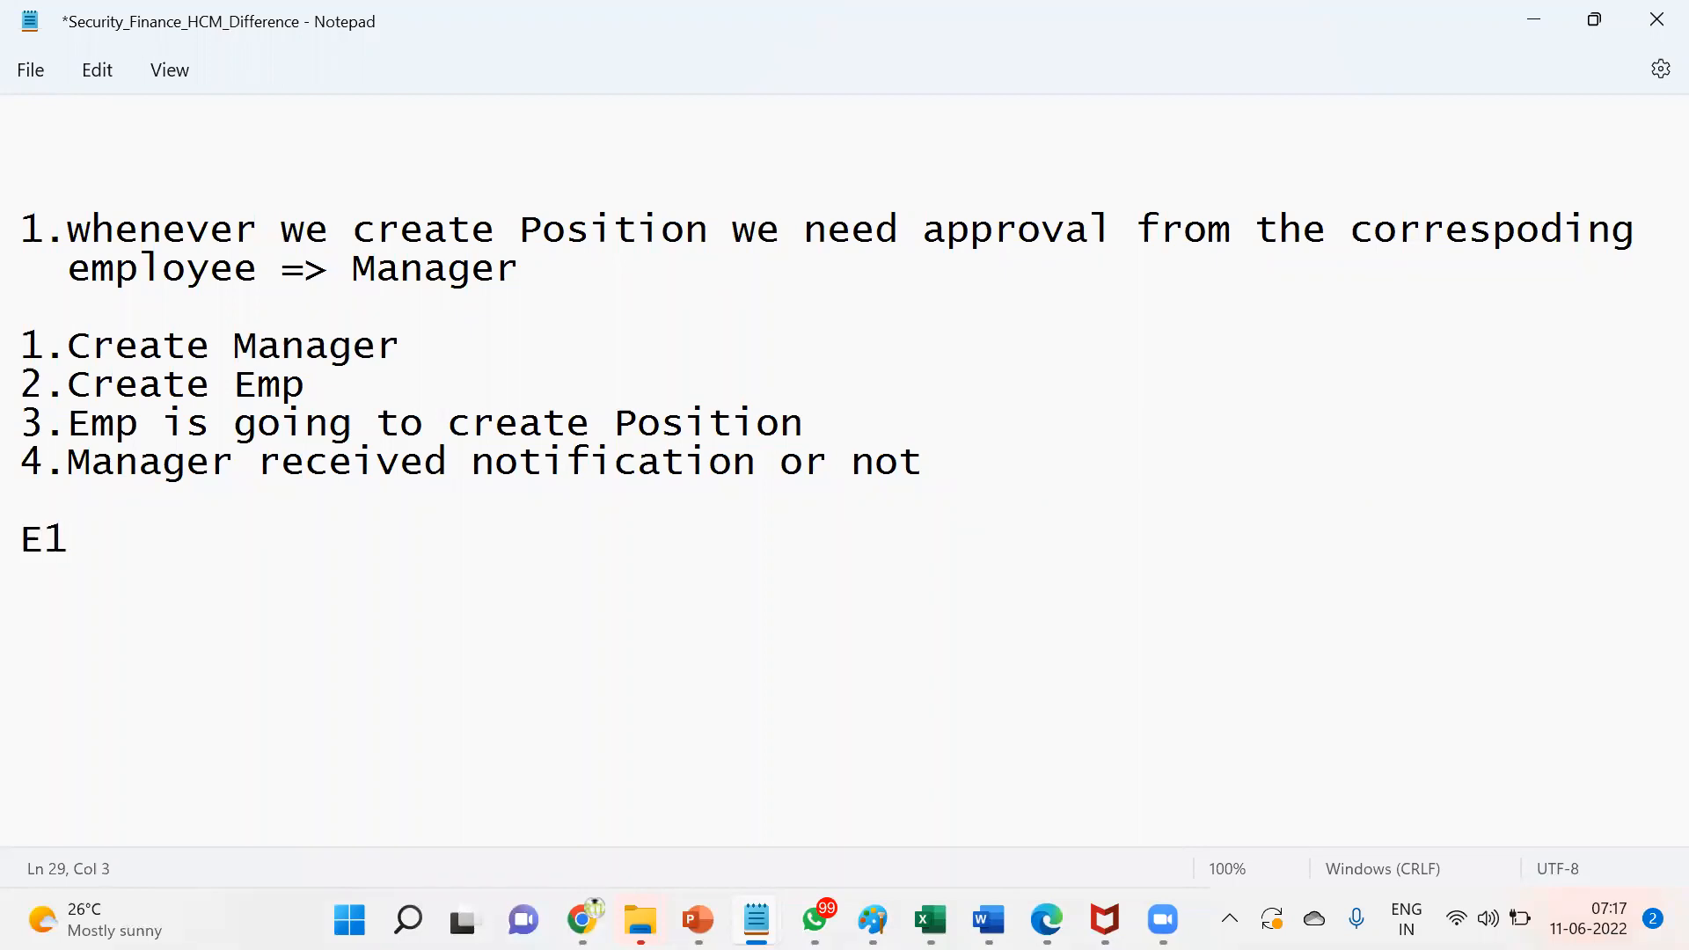
{"action": "type", "text": ".E1"}
{"action": "key", "text": "Return"}
{"action": "type", "text": "M1.M1"}
{"action": "key", "text": "Return"}
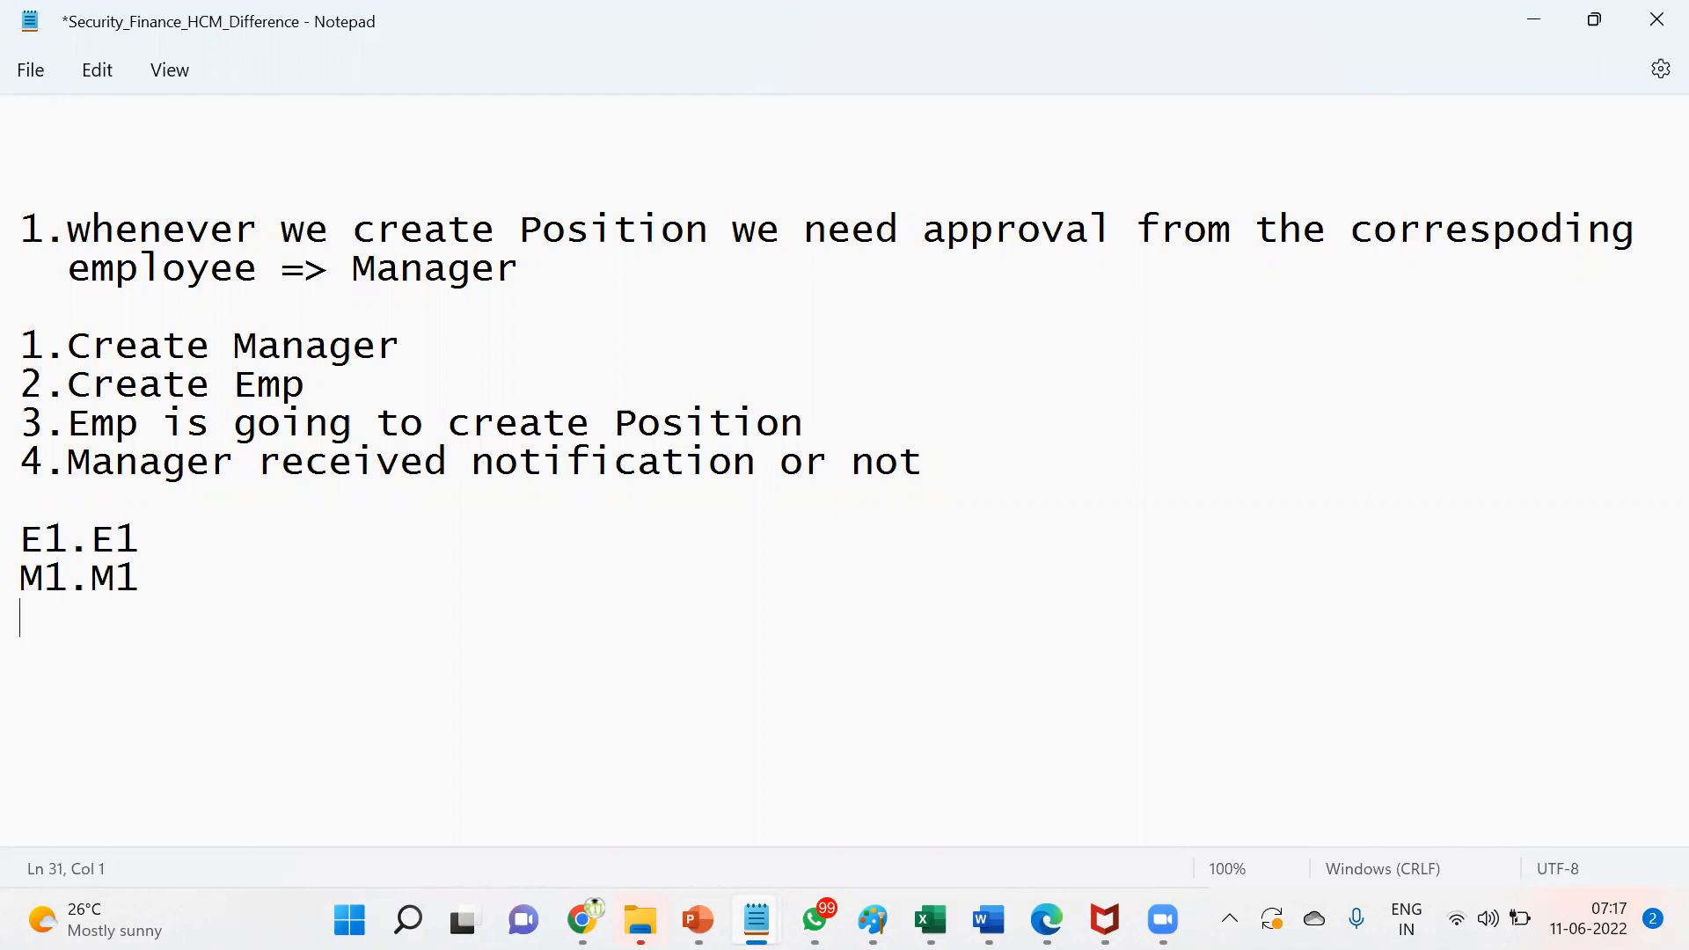
{"action": "type", "text": "Curtis.fei"}
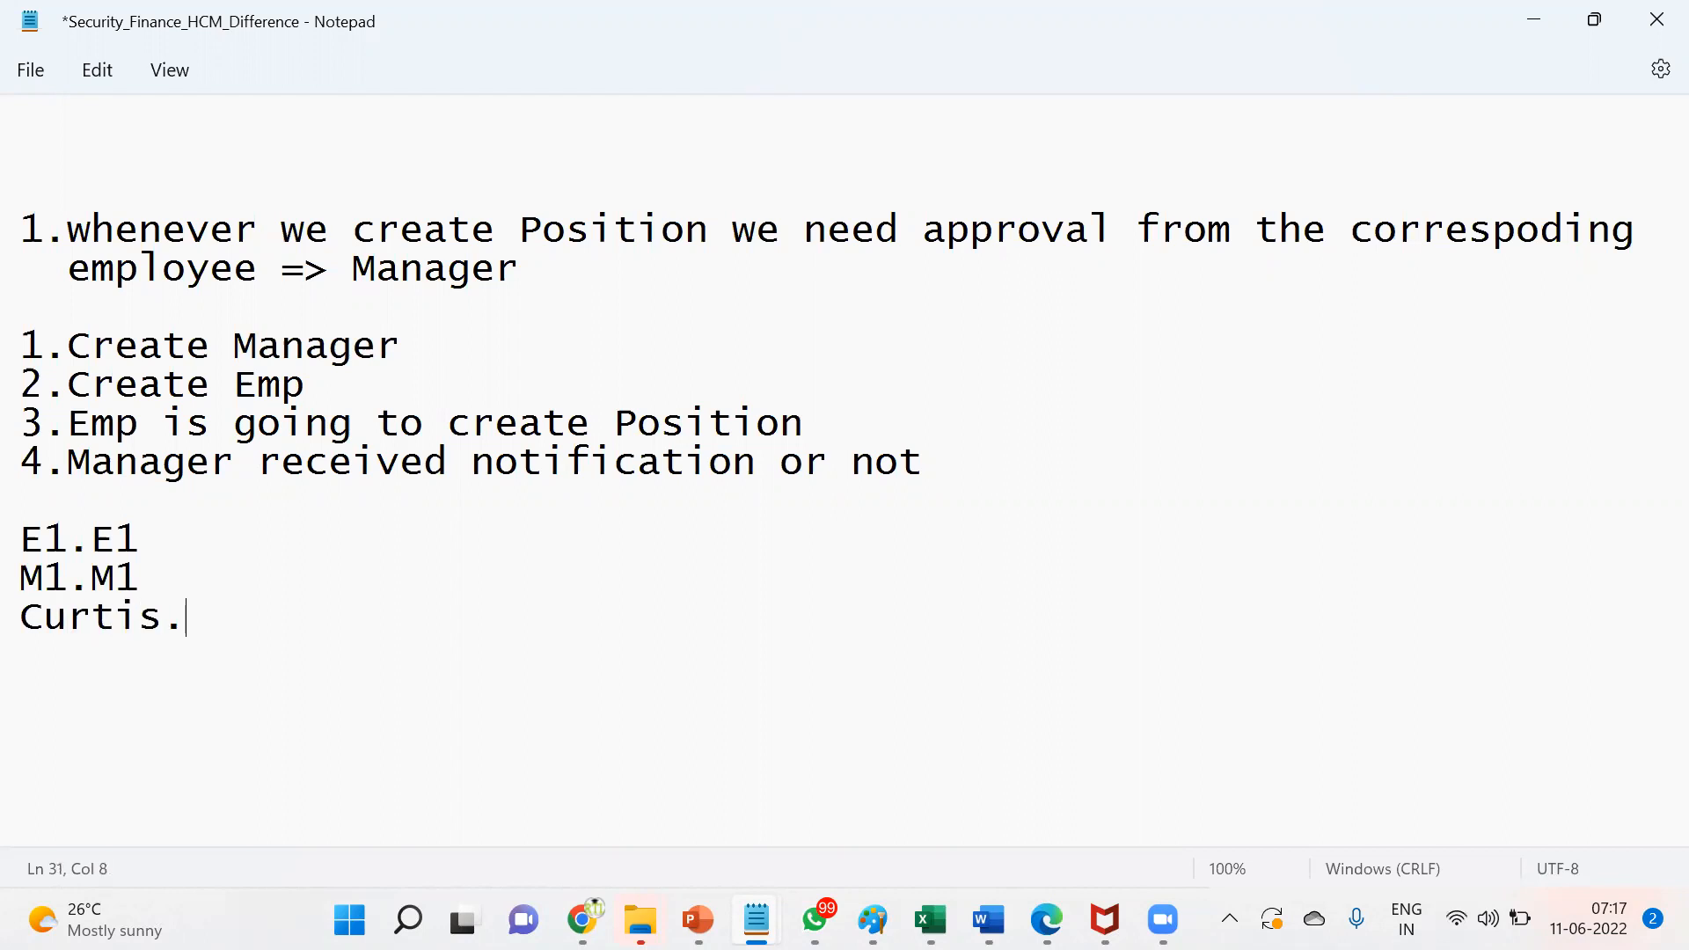
{"action": "type", "text": "tty"}
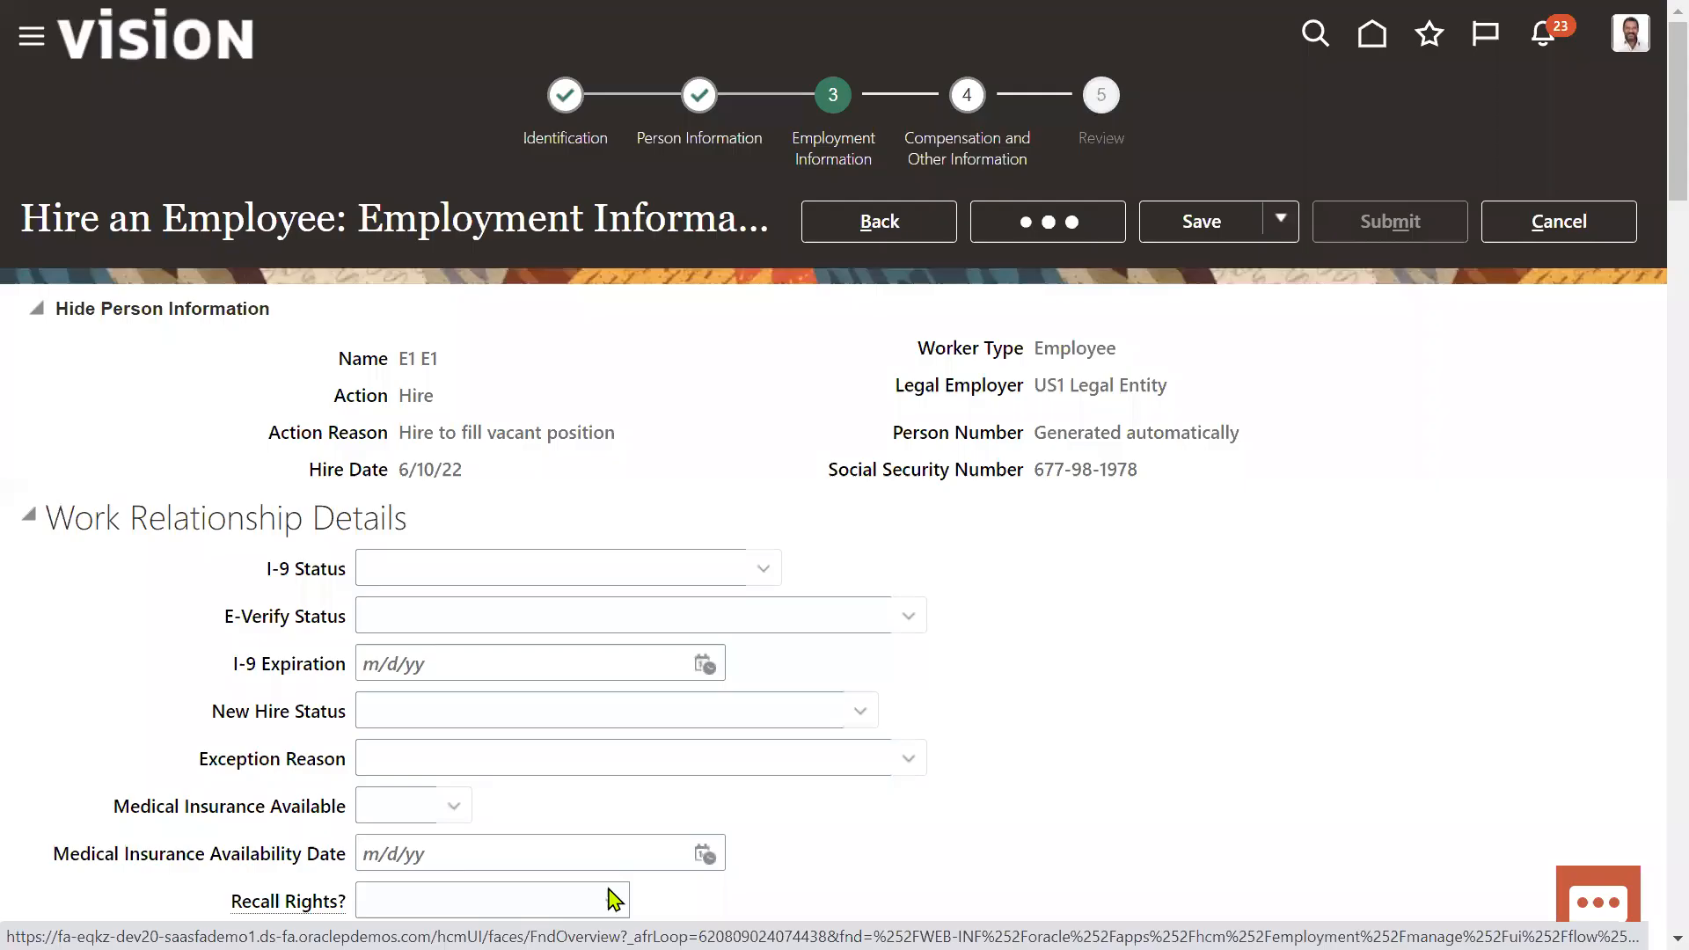
Submit the new hire request from Review, confirming the warning and the acknowledgement
{"action": "left_click", "coordinate": [1048, 223]}
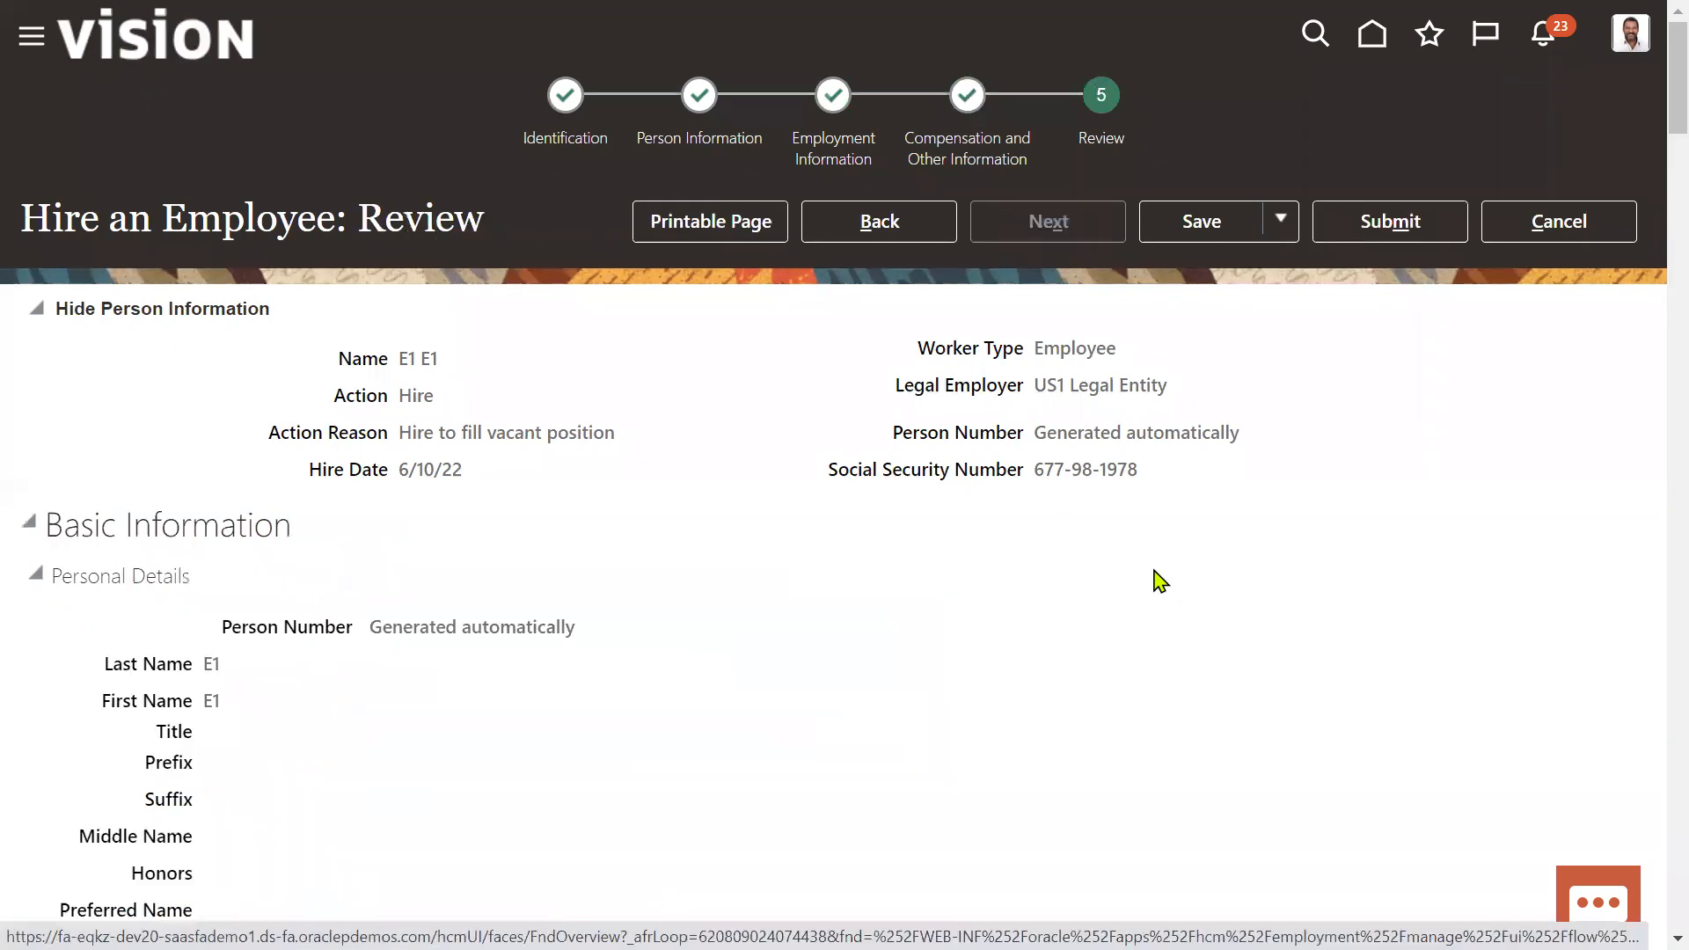
{"action": "left_click", "coordinate": [1390, 224]}
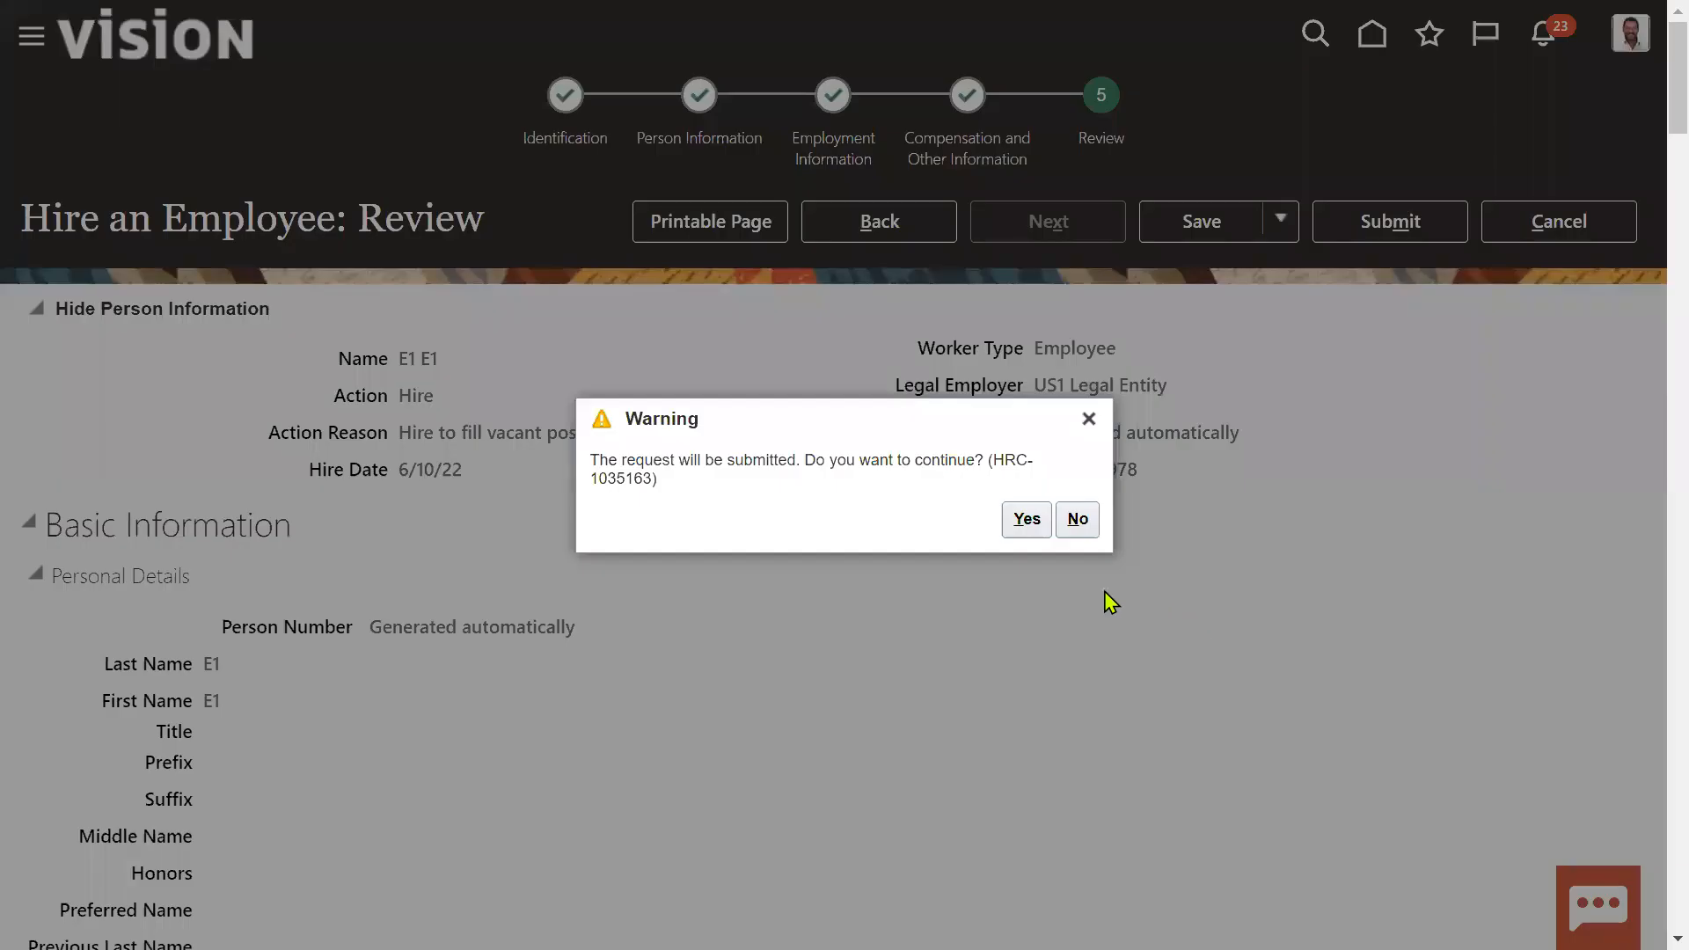
{"action": "left_click", "coordinate": [1027, 520]}
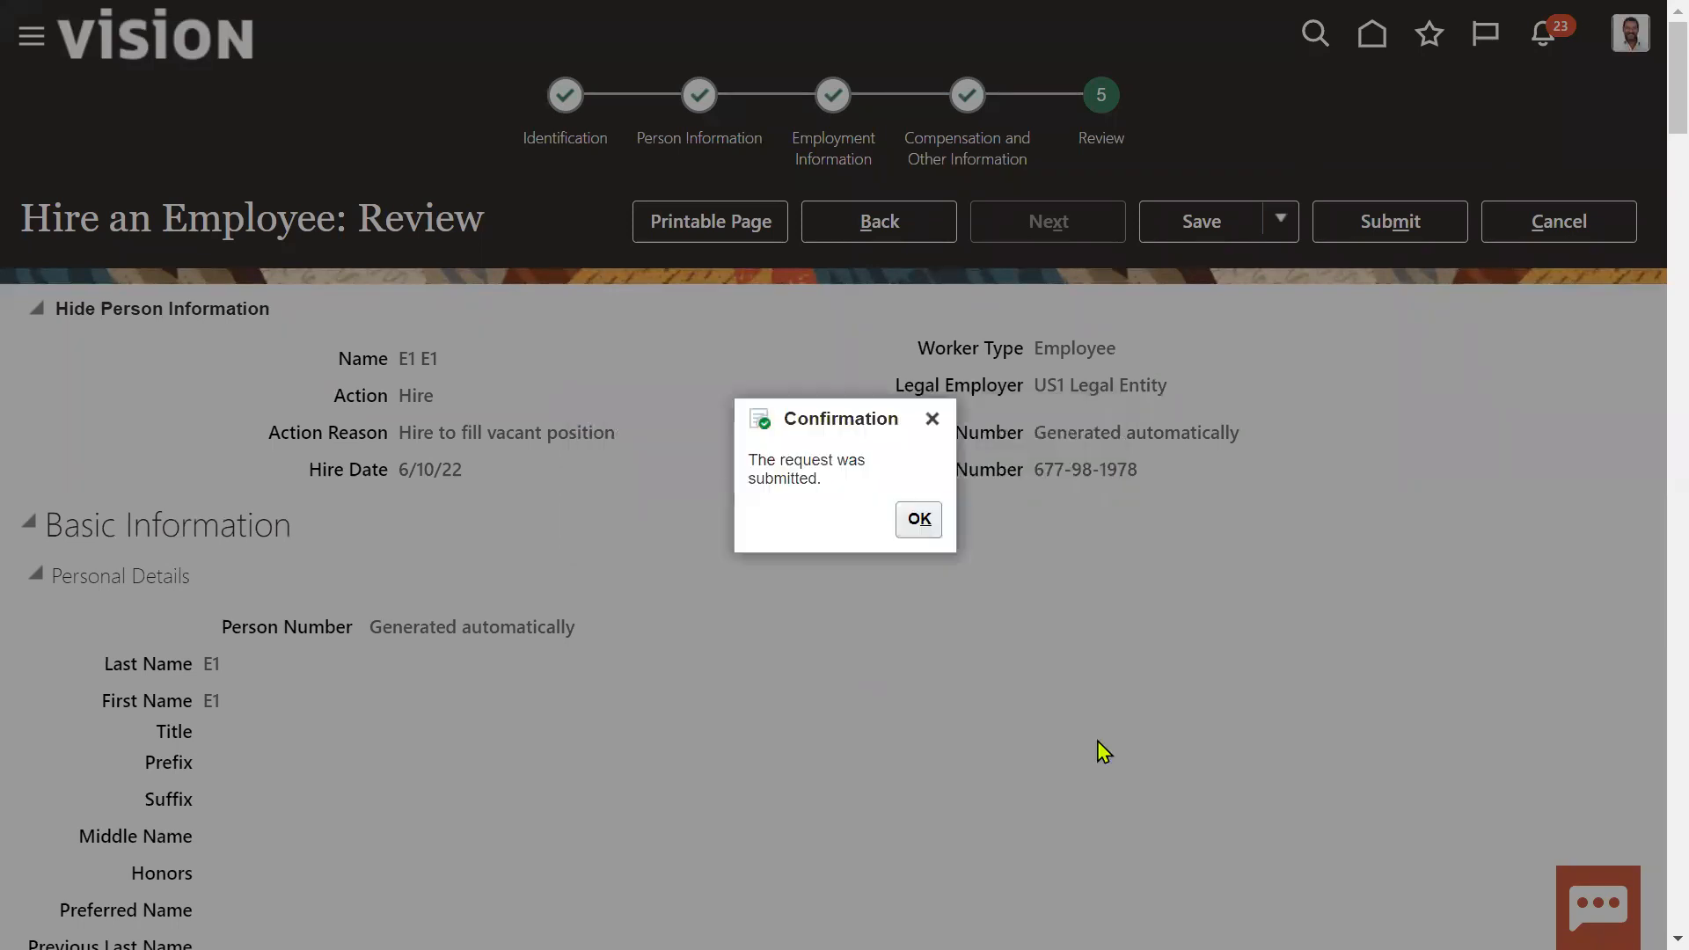
{"action": "left_click", "coordinate": [918, 520]}
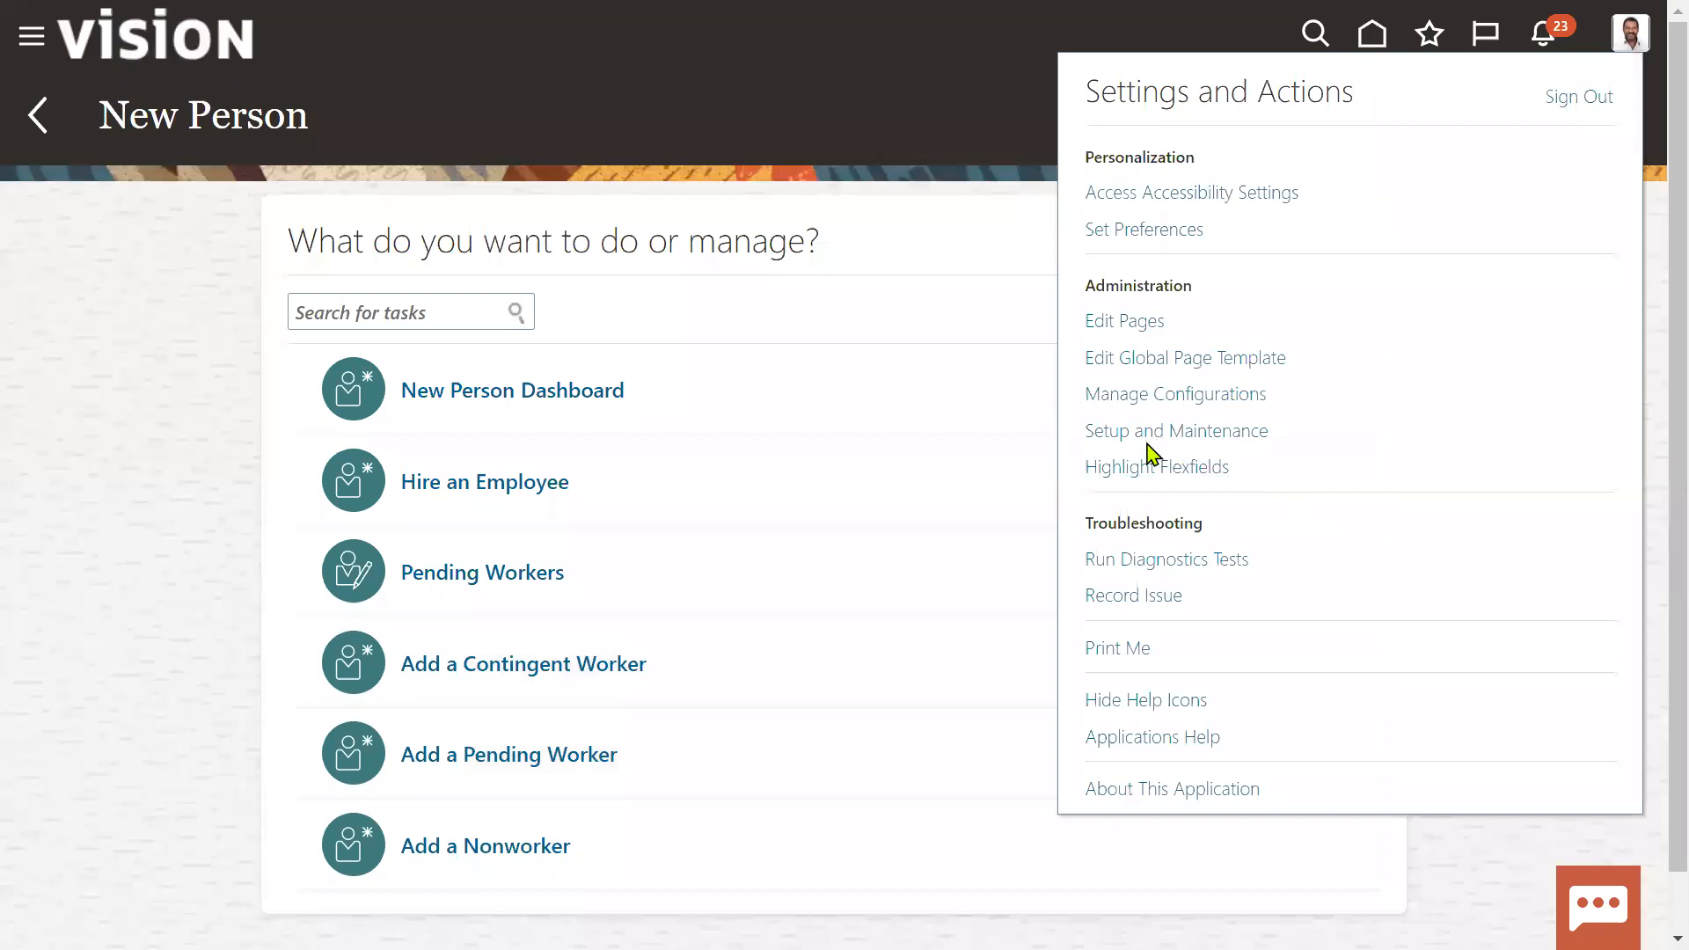
Search setup tasks for 'Approval' and open Manage Approval Transactions for Human Capital Management
{"action": "left_click", "coordinate": [1149, 433]}
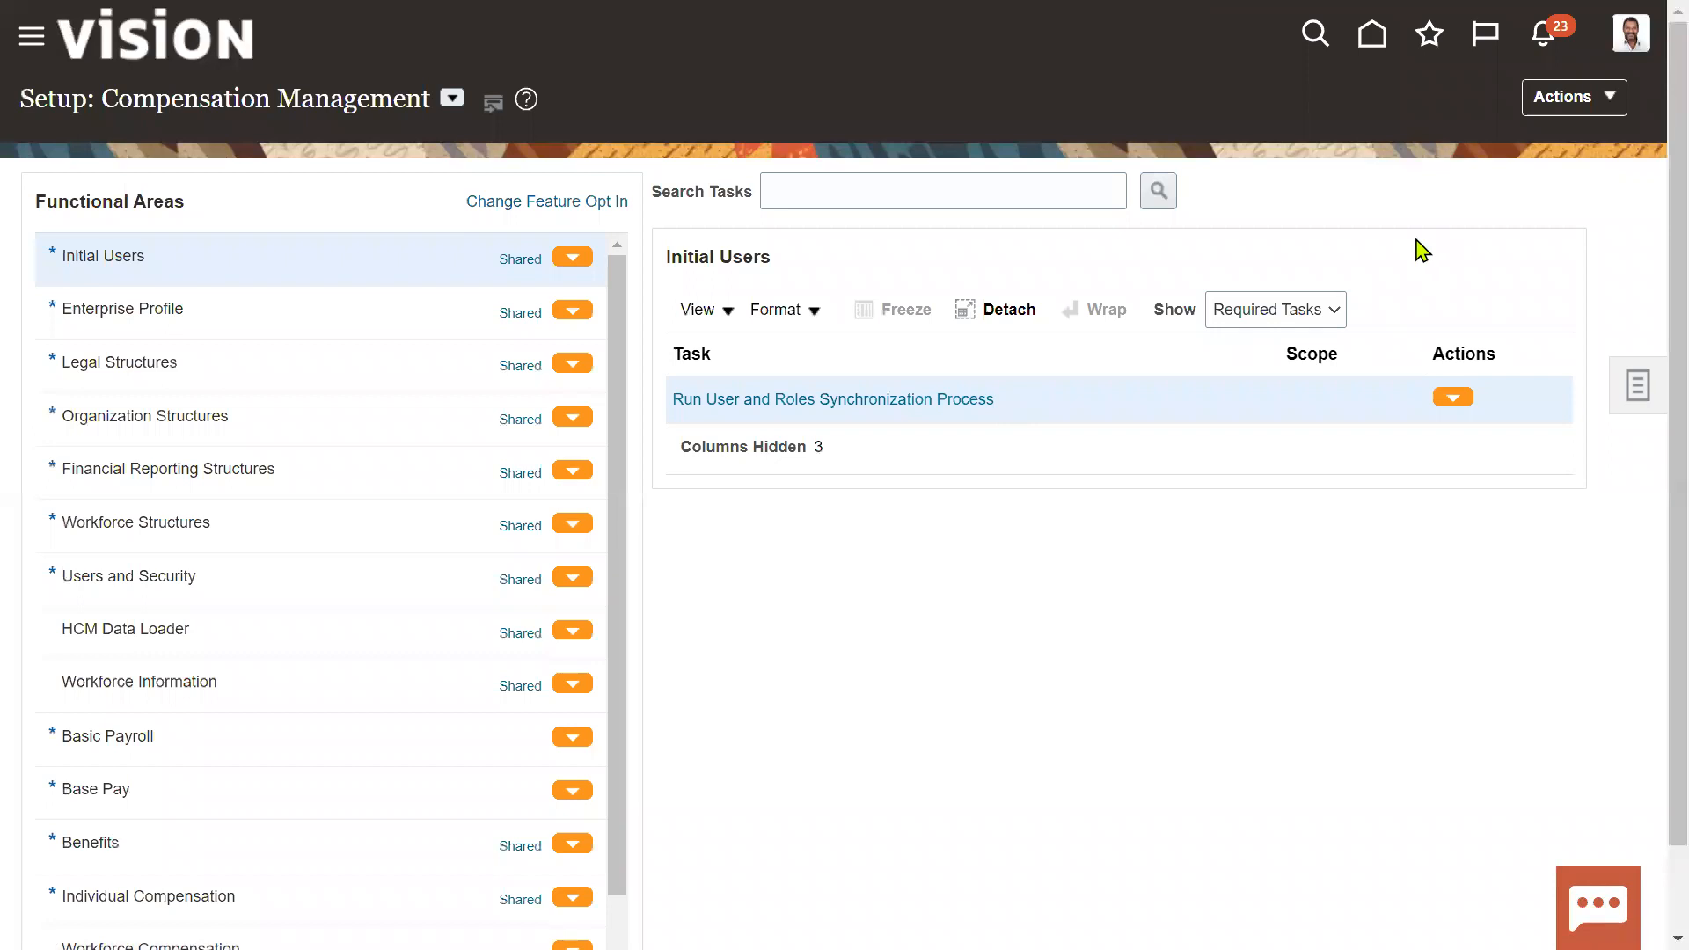
{"action": "left_click", "coordinate": [829, 196]}
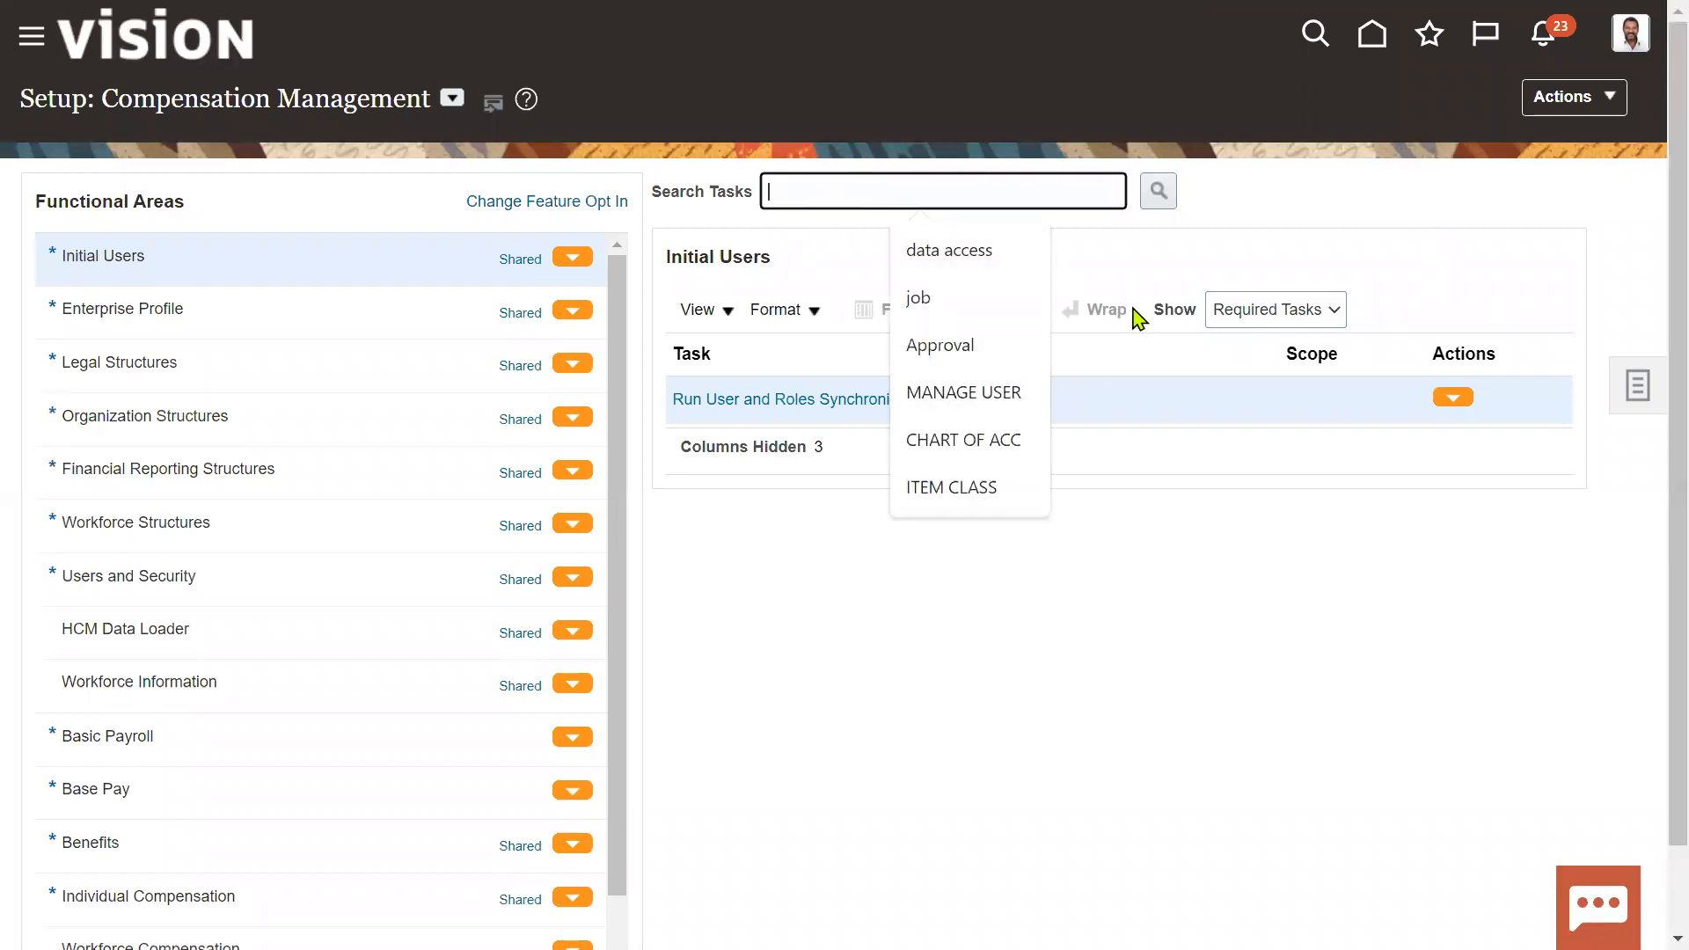
{"action": "left_click", "coordinate": [920, 352]}
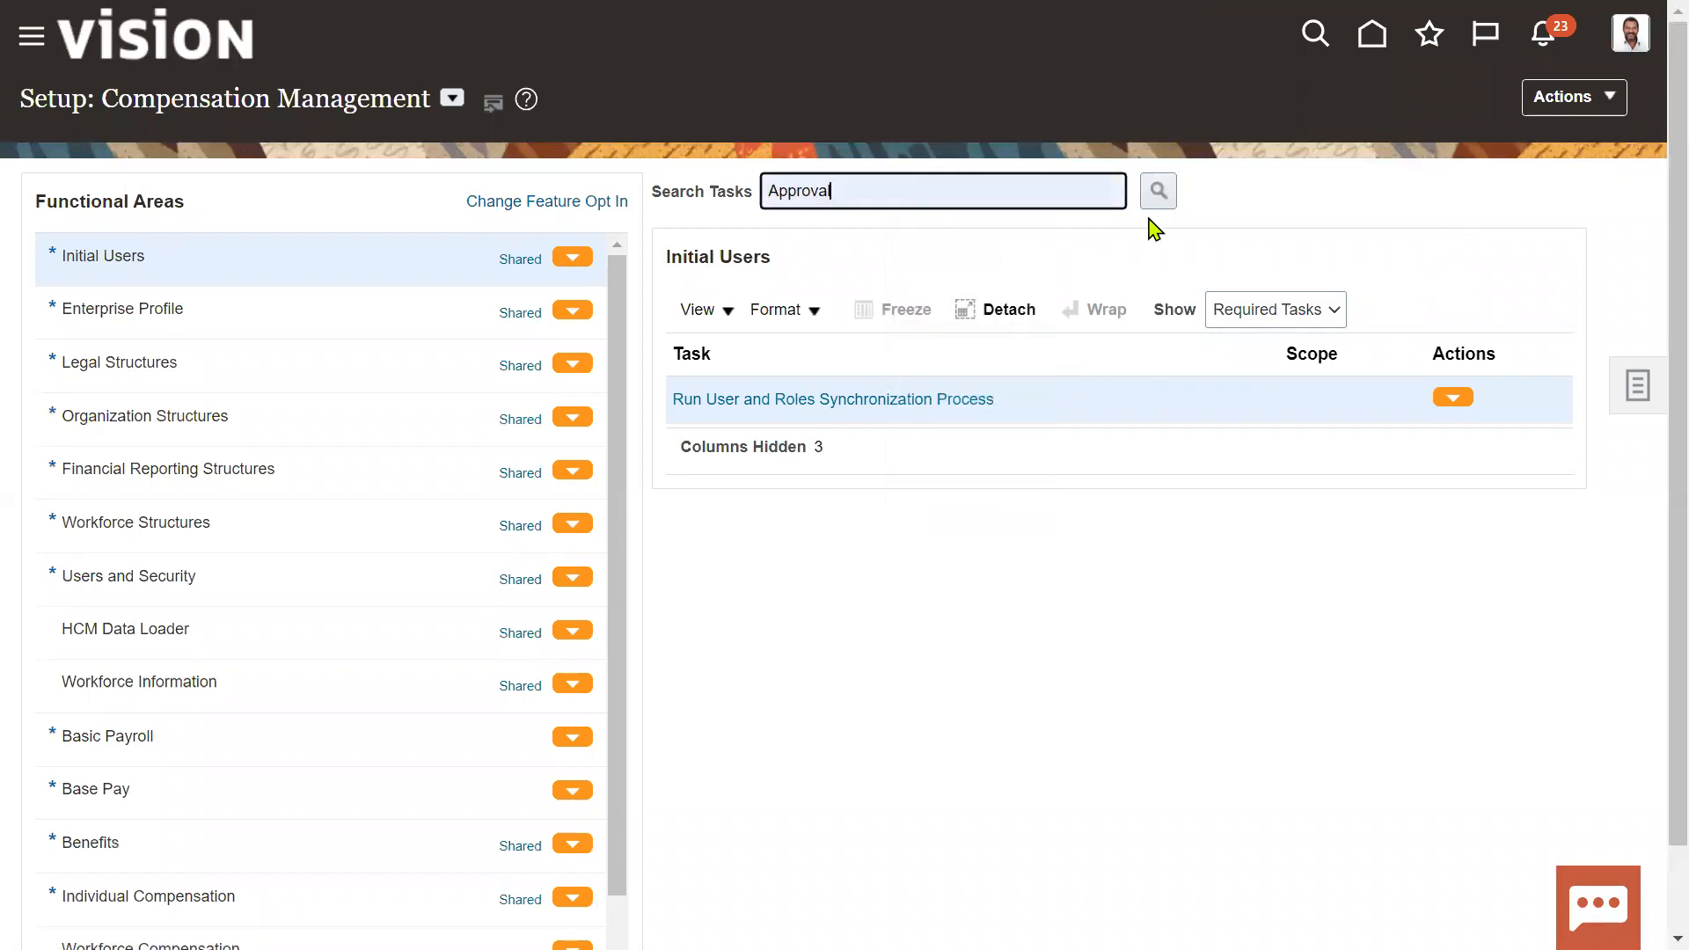
{"action": "left_click", "coordinate": [1159, 199]}
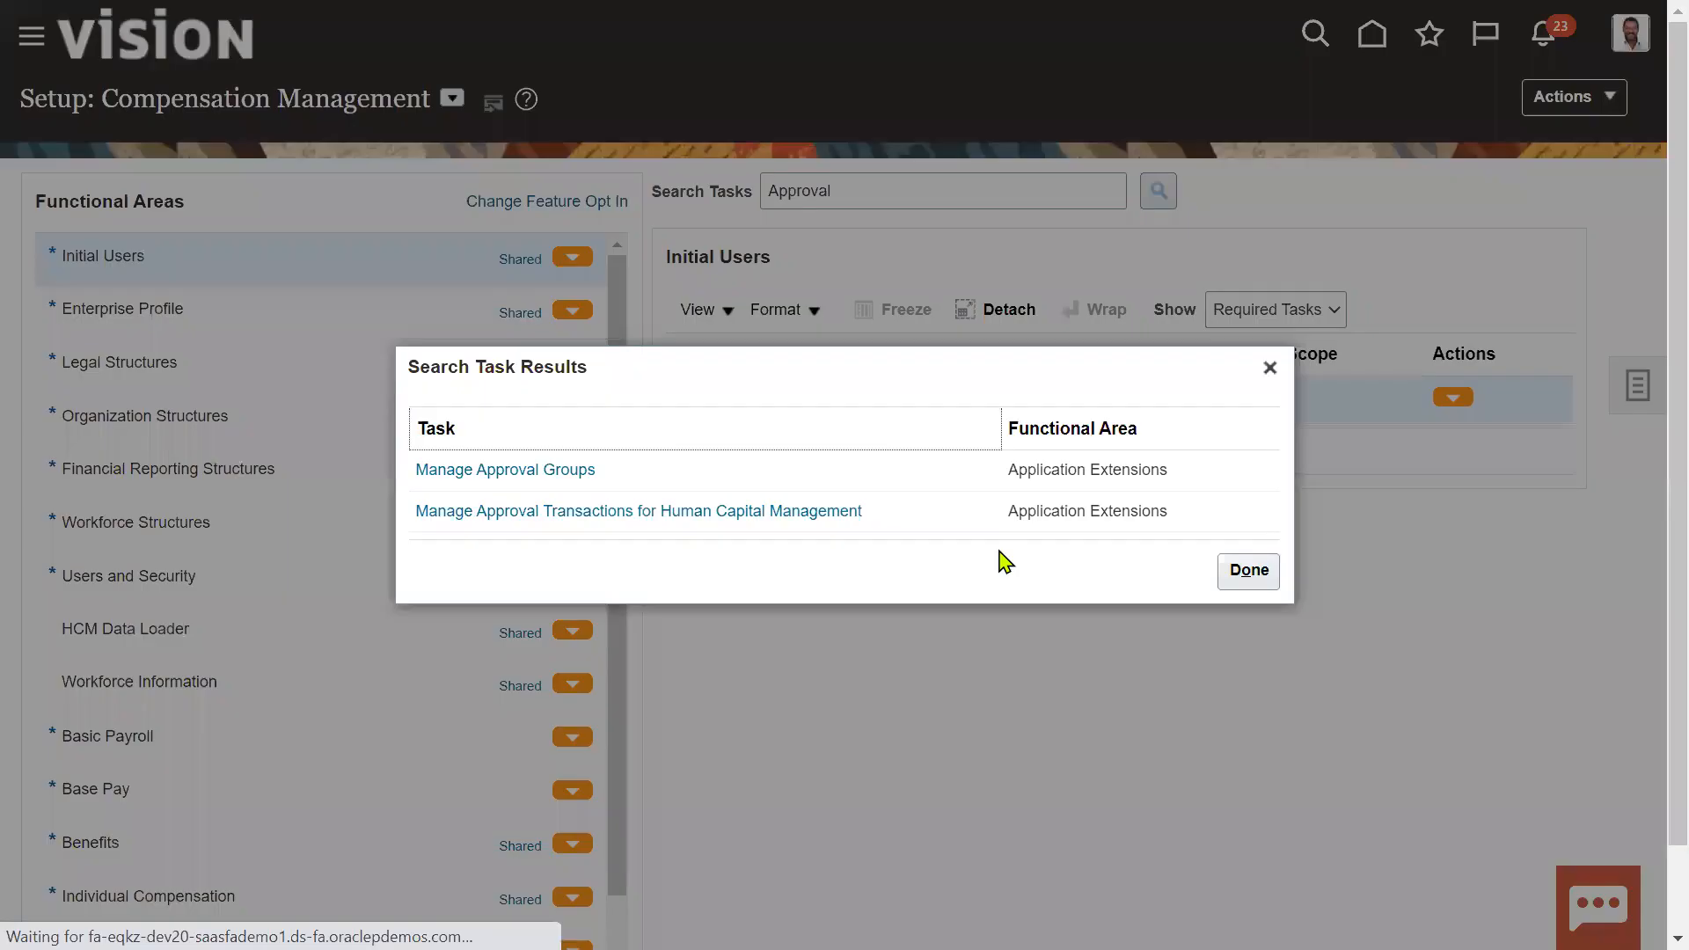
{"action": "left_click", "coordinate": [635, 511]}
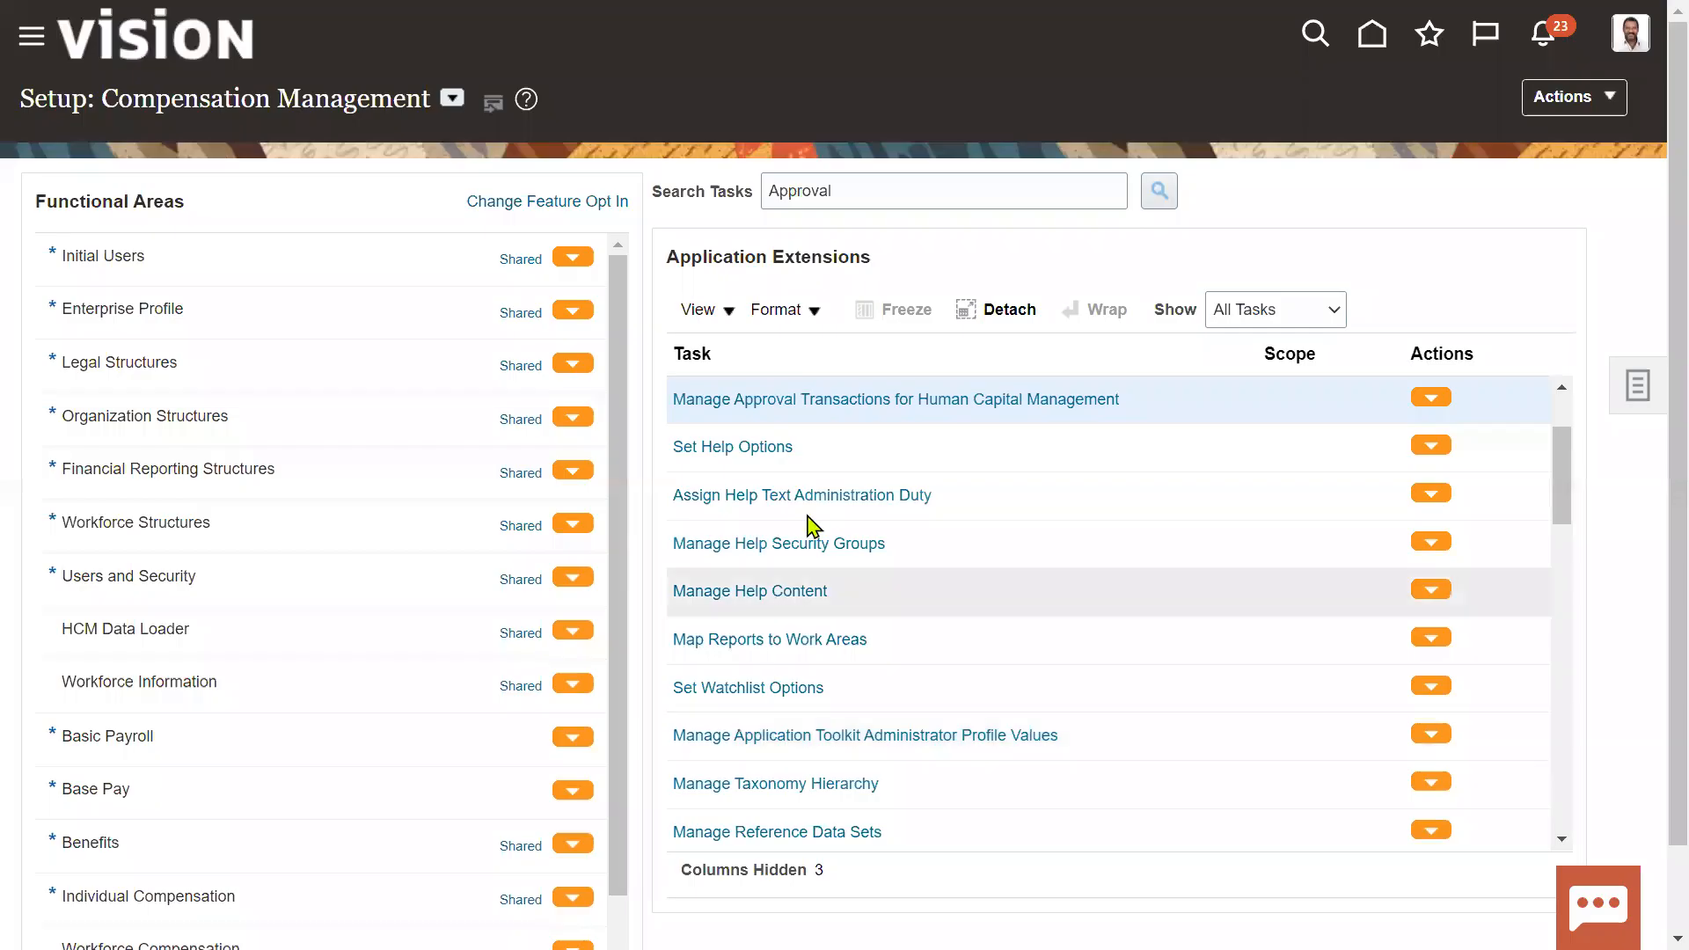
{"action": "left_click", "coordinate": [913, 399]}
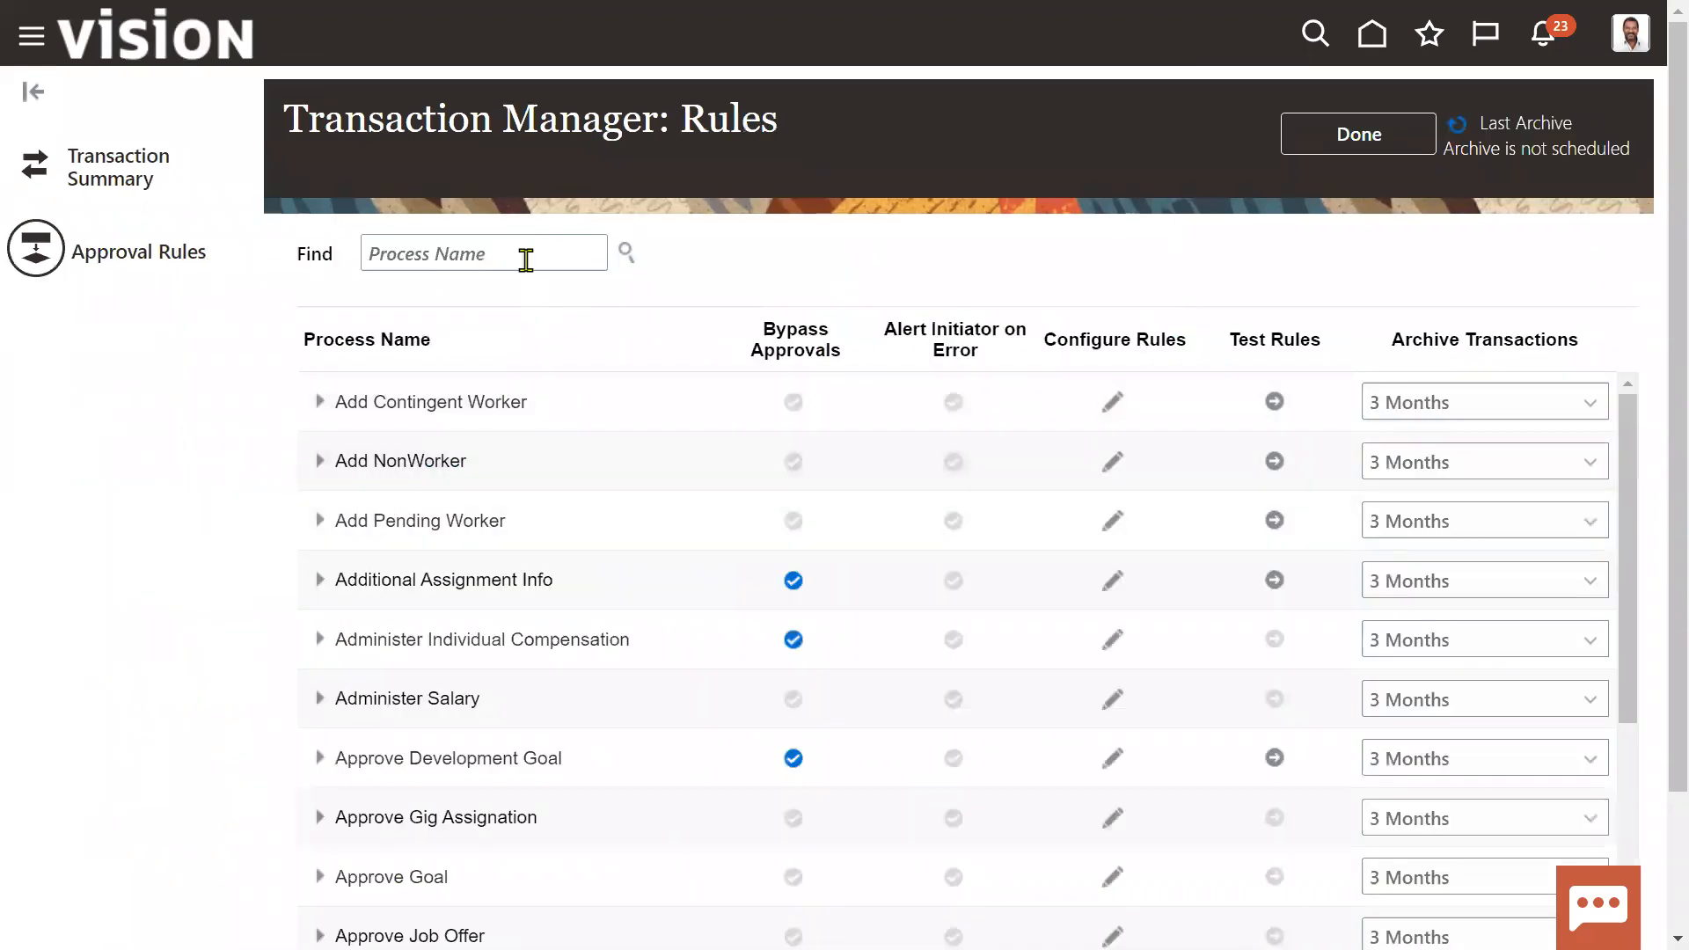
Filter processes to 'Position', switch Create Position's Bypass Approvals setting, and open its approval rules
{"action": "left_click", "coordinate": [526, 260]}
{"action": "type", "text": "Position"}
{"action": "key", "text": "Return"}
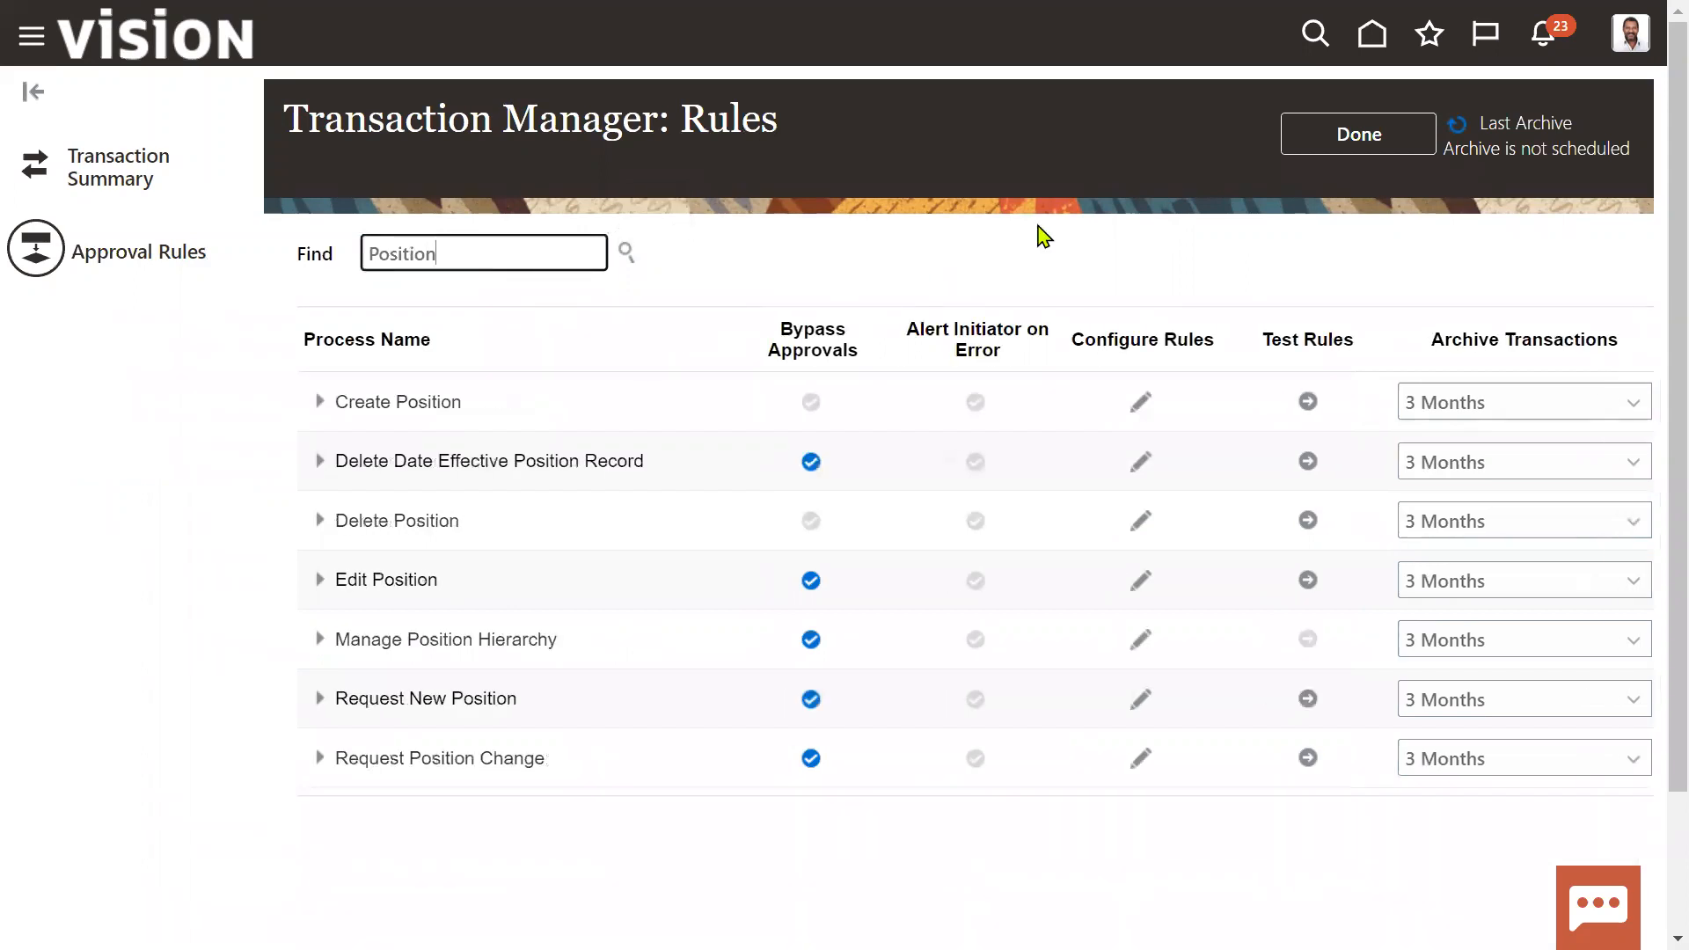
{"action": "left_click", "coordinate": [553, 426]}
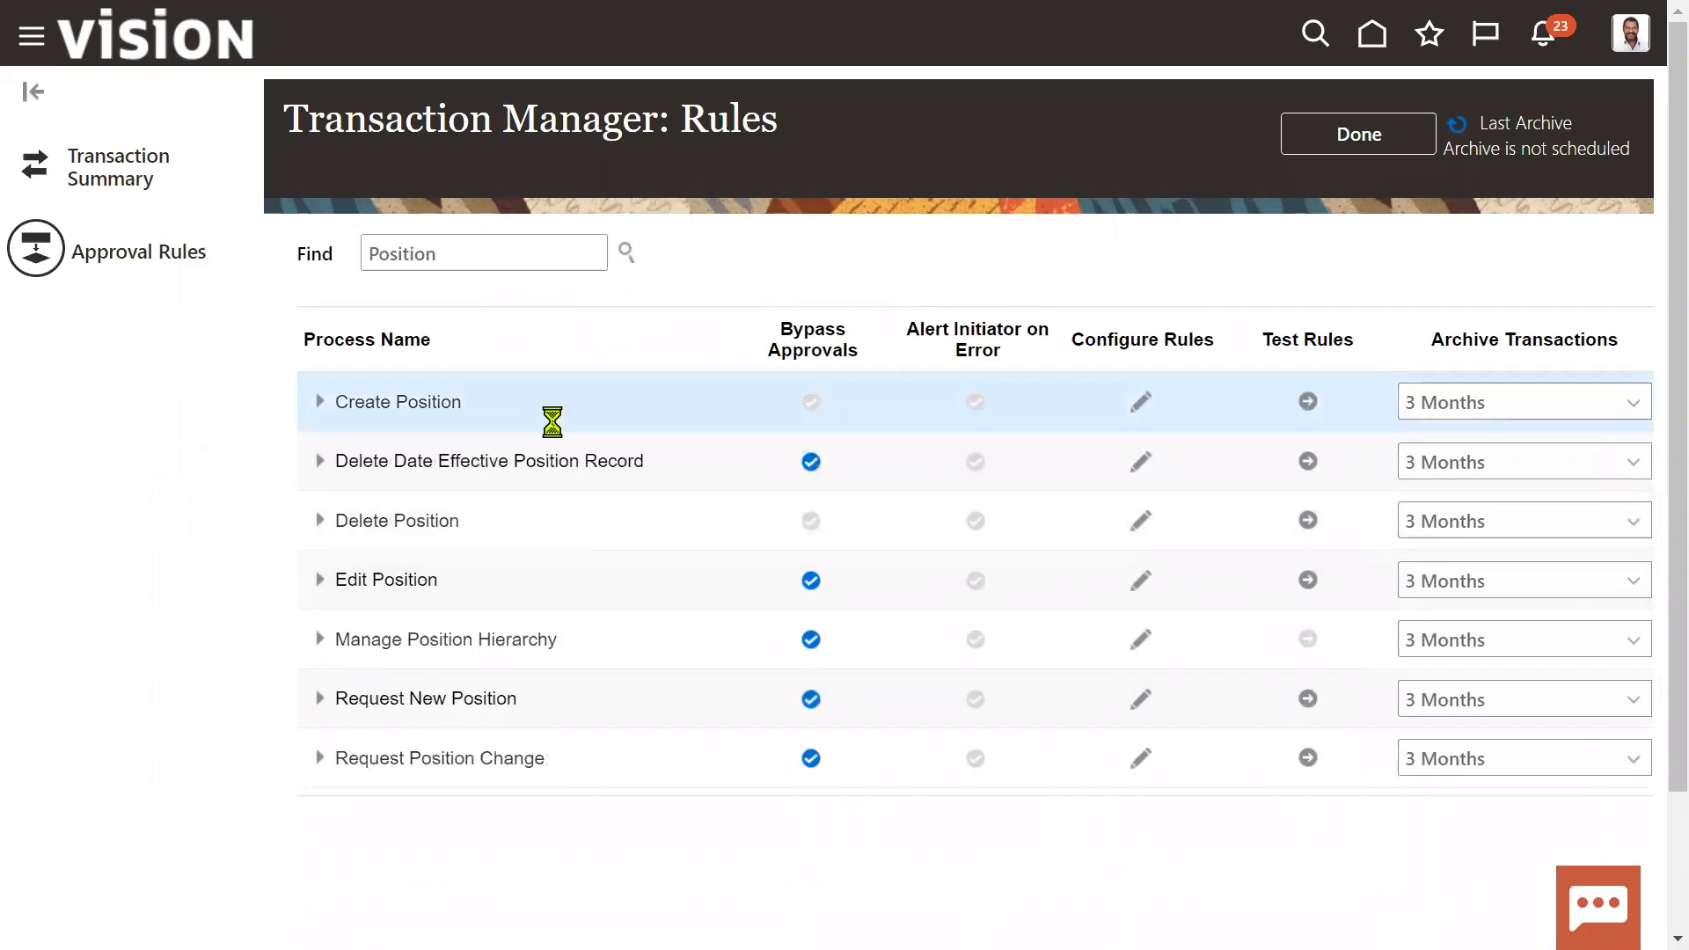
{"action": "left_click", "coordinate": [812, 408]}
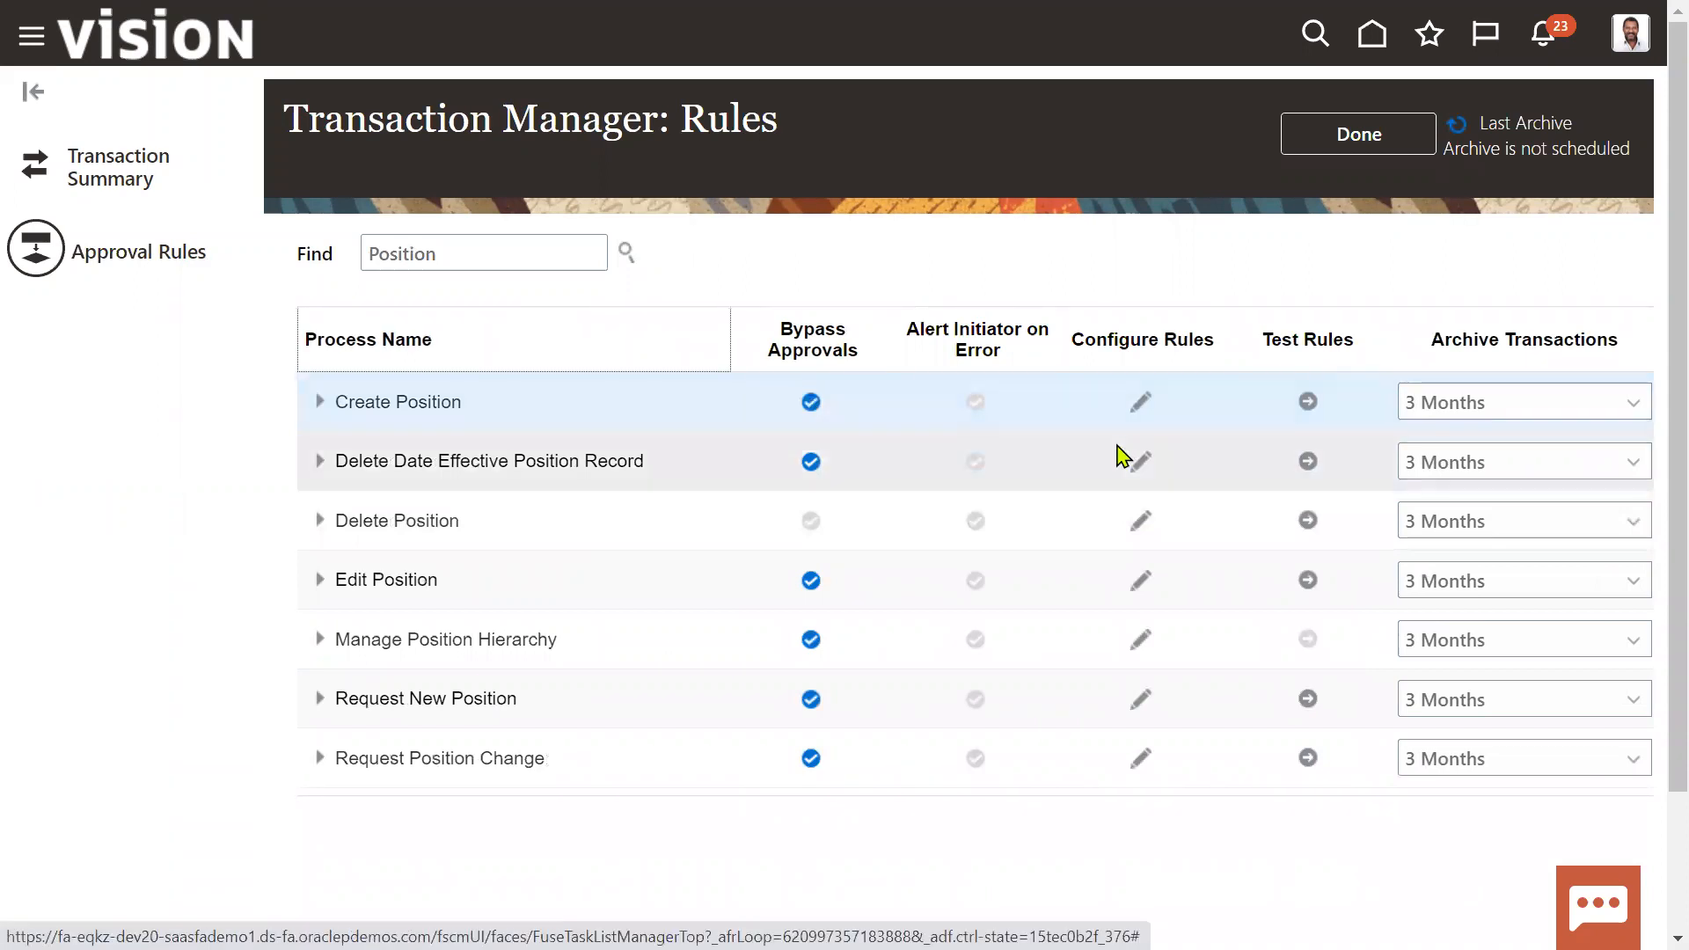
{"action": "left_click", "coordinate": [1139, 403]}
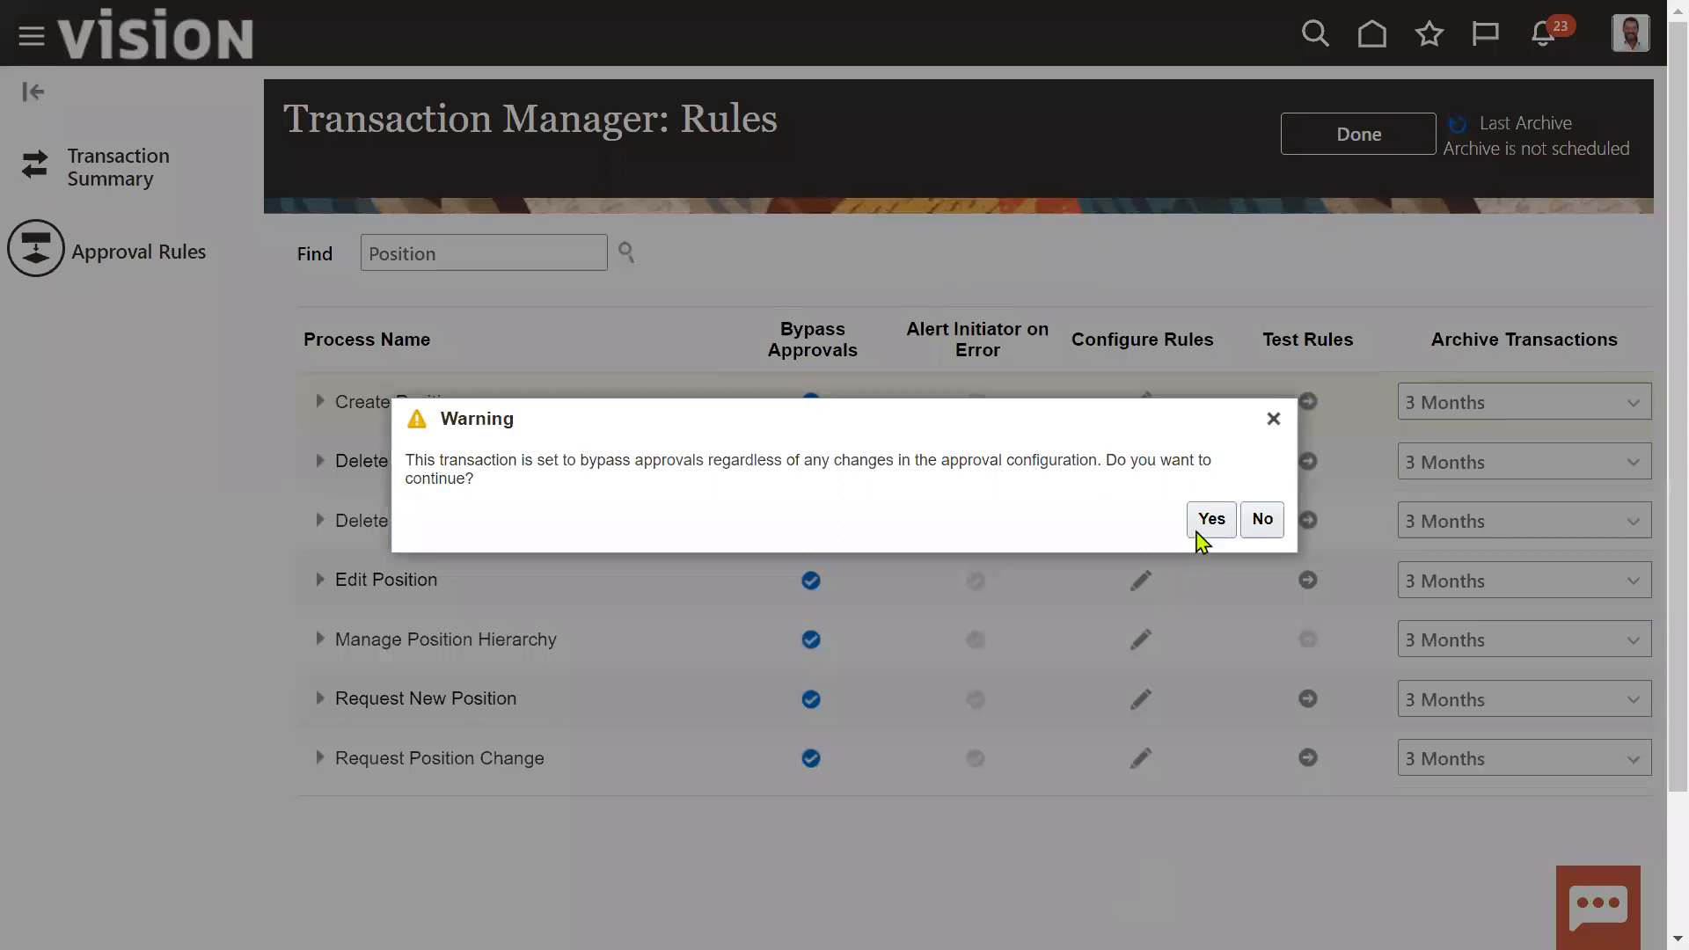
{"action": "left_click", "coordinate": [1198, 531]}
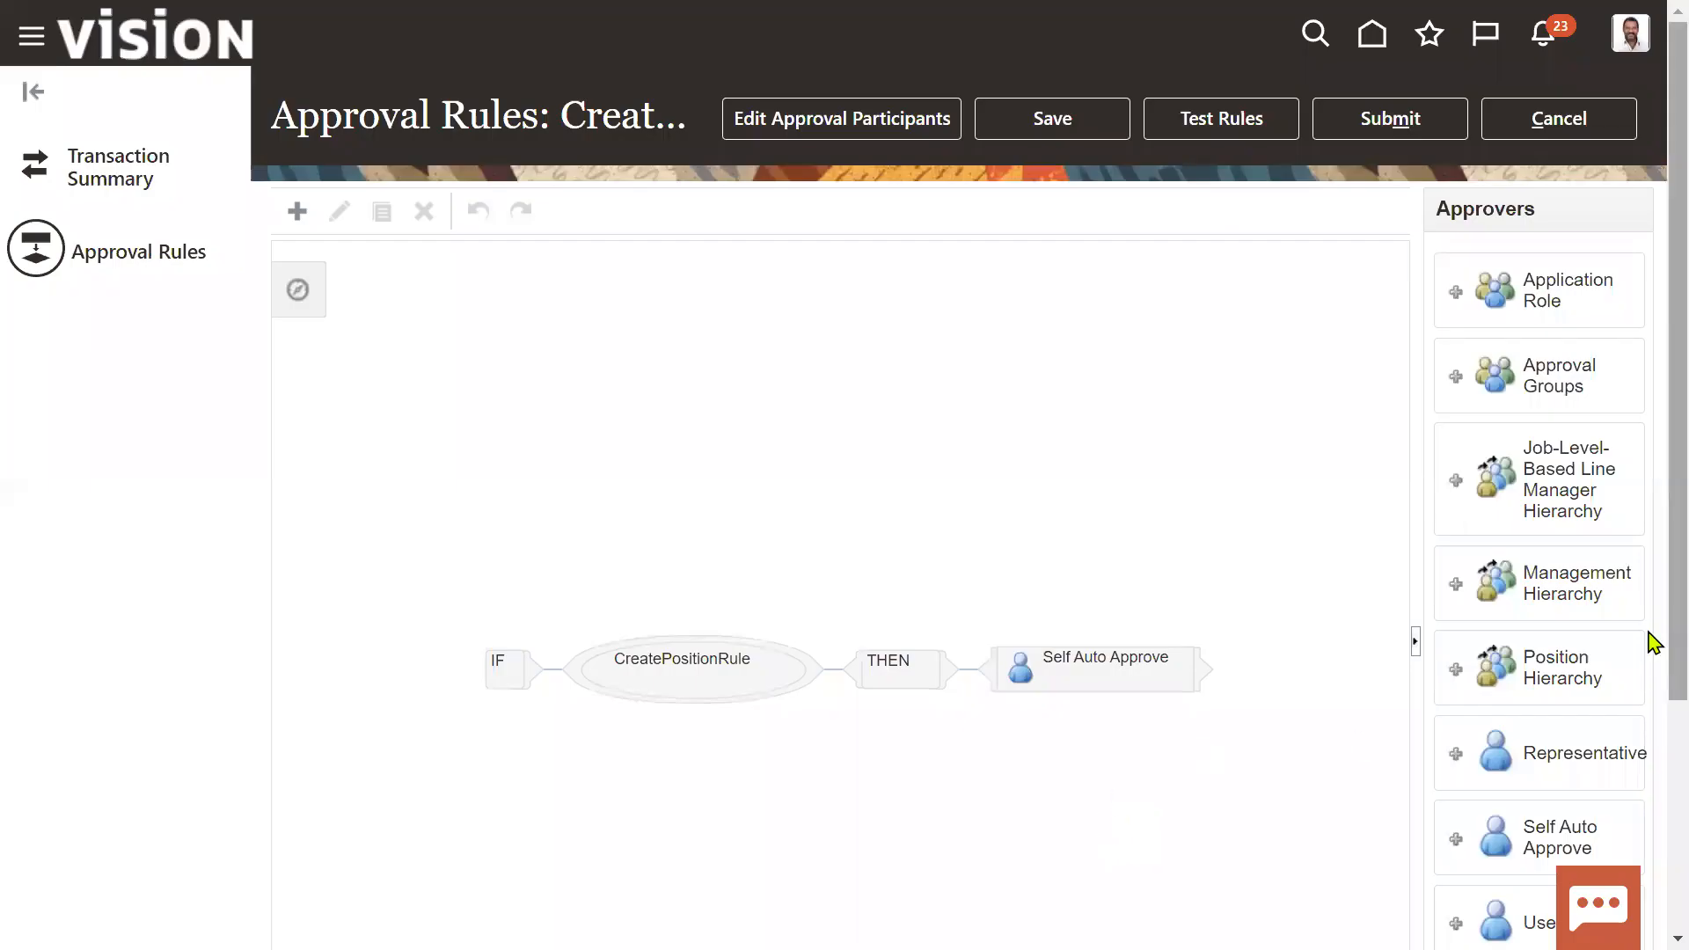
Delete the Self Auto Approve approver and add a Management Hierarchy approver under THEN
{"action": "scroll", "coordinate": [1653, 704], "scroll_direction": "down", "scroll_amount": 2}
{"action": "left_click", "coordinate": [1072, 537]}
{"action": "scroll", "coordinate": [1654, 651], "scroll_direction": "up", "scroll_amount": 2}
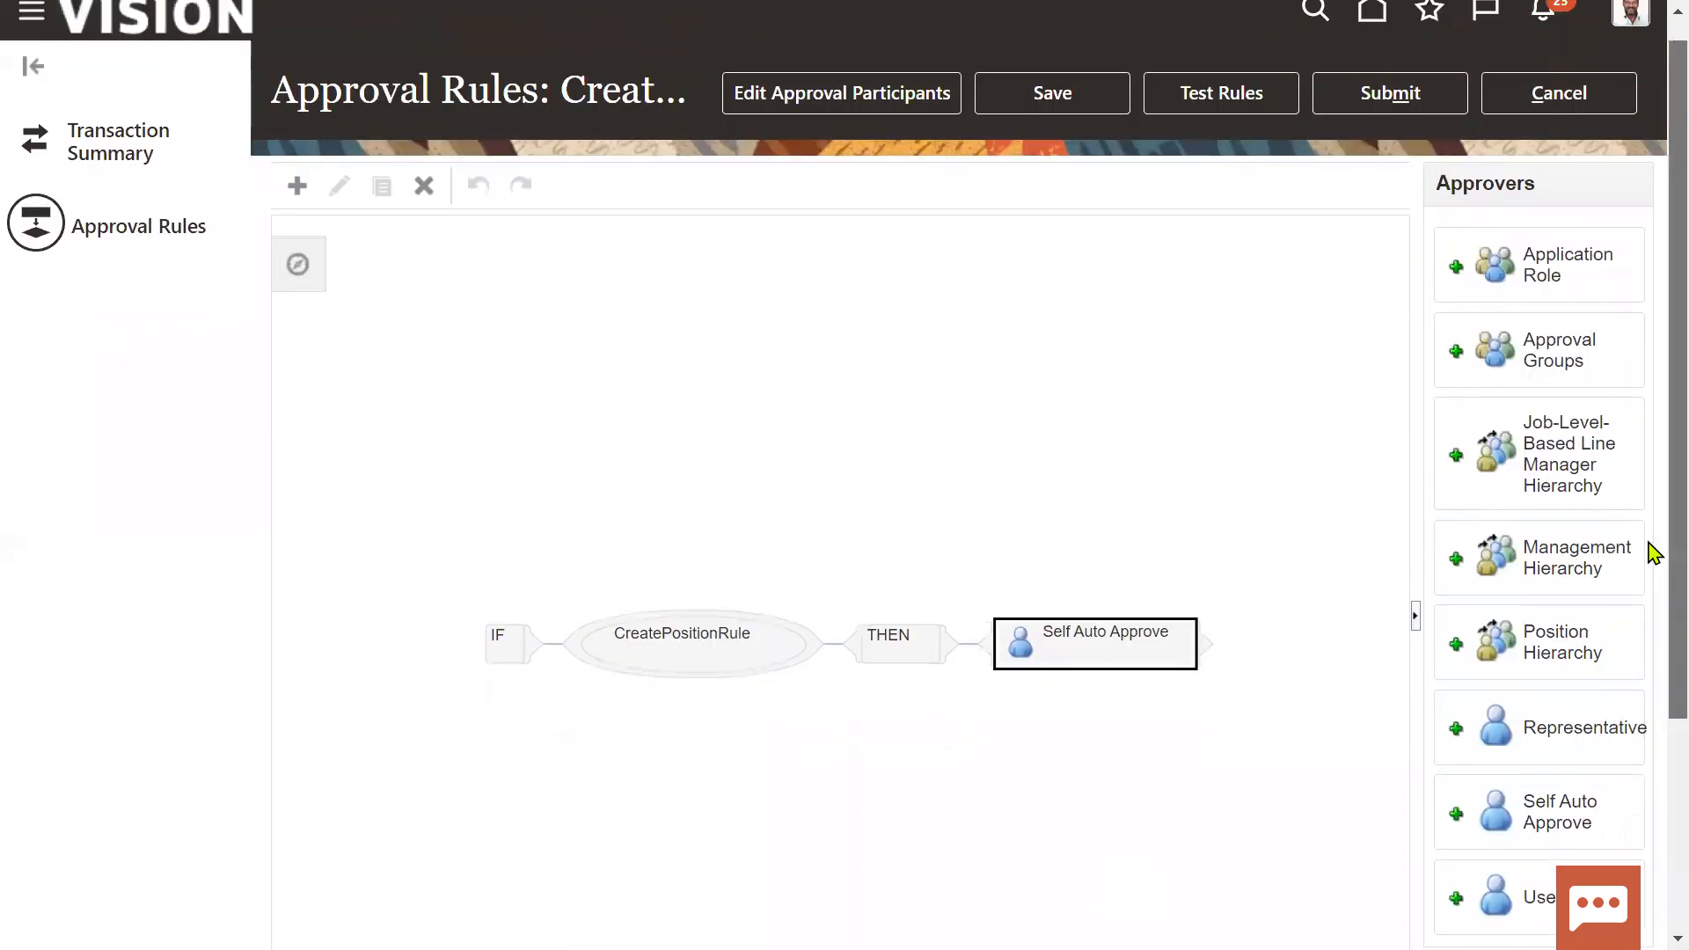
{"action": "scroll", "coordinate": [1650, 523], "scroll_direction": "down", "scroll_amount": 1}
{"action": "scroll", "coordinate": [1652, 497], "scroll_direction": "up", "scroll_amount": 1}
{"action": "left_click", "coordinate": [424, 118]}
{"action": "left_click", "coordinate": [1054, 680]}
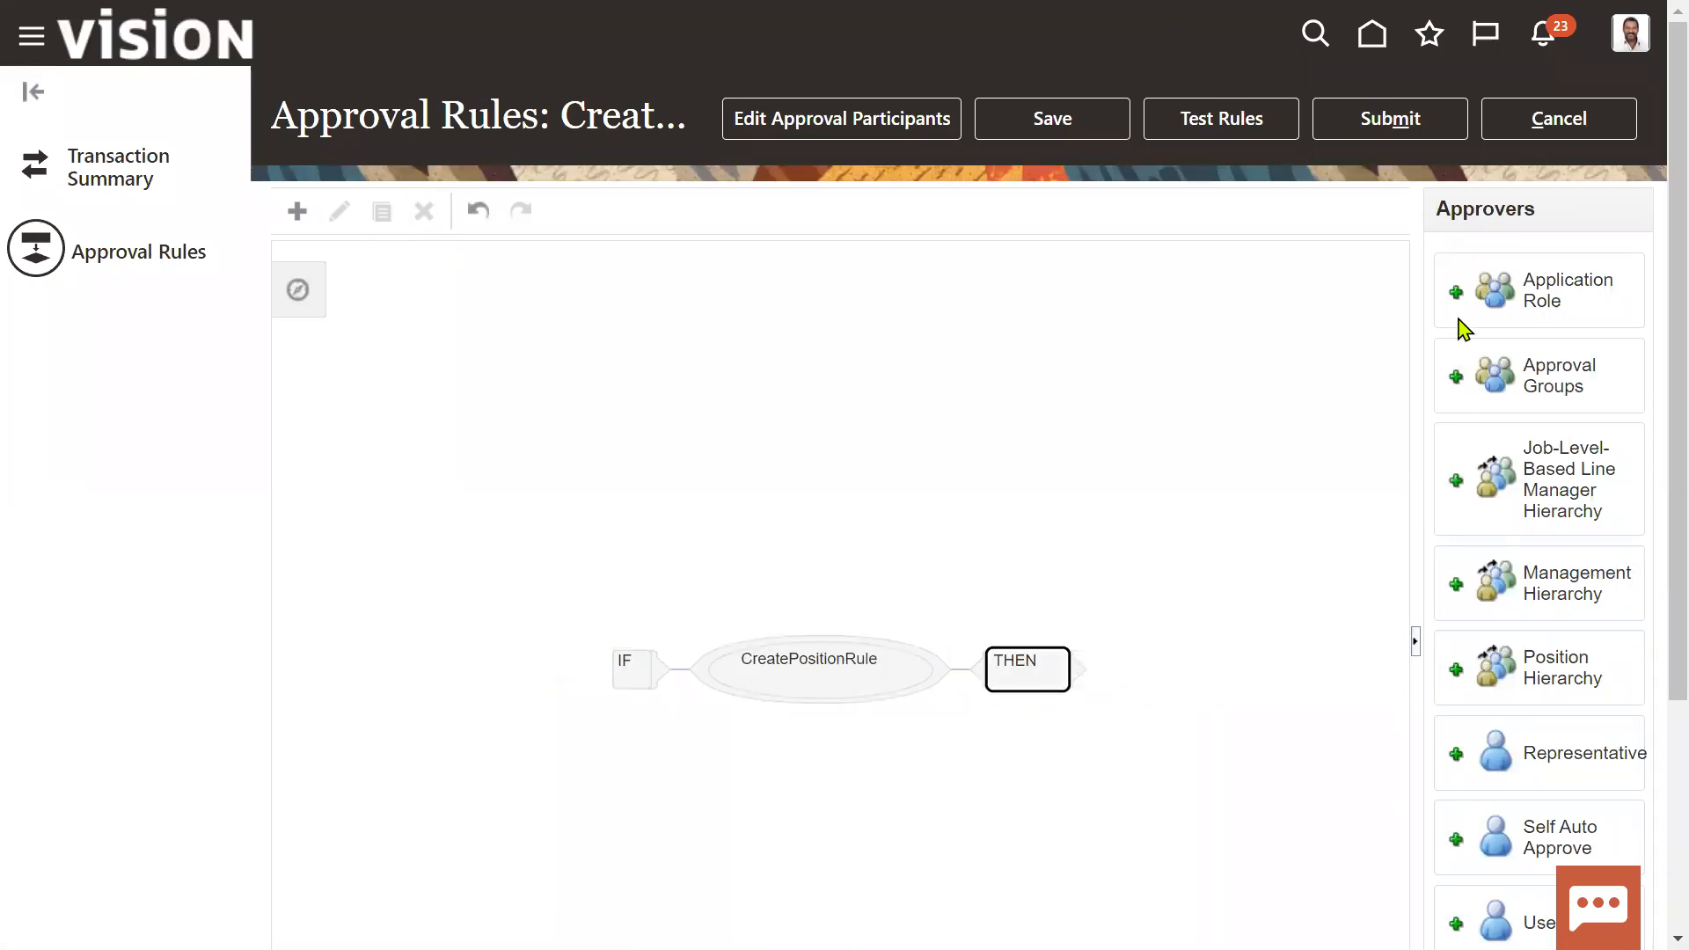
{"action": "left_click", "coordinate": [1456, 596]}
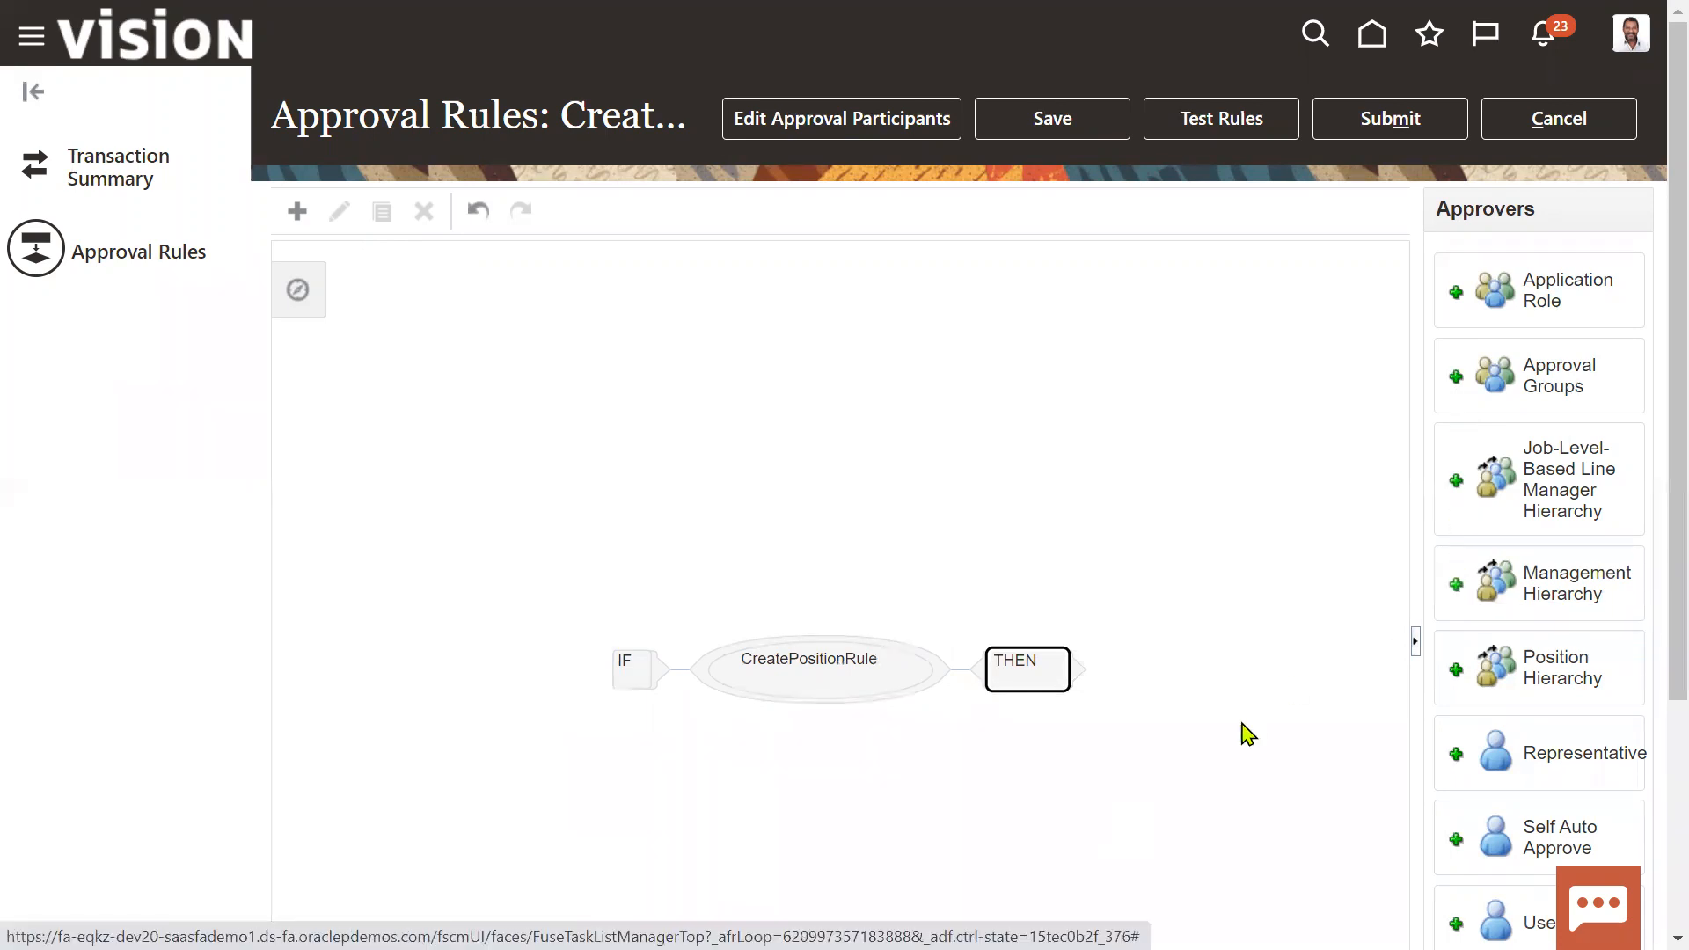
{"action": "scroll", "coordinate": [1241, 736], "scroll_direction": "down", "scroll_amount": 3}
{"action": "left_click", "coordinate": [1130, 356]}
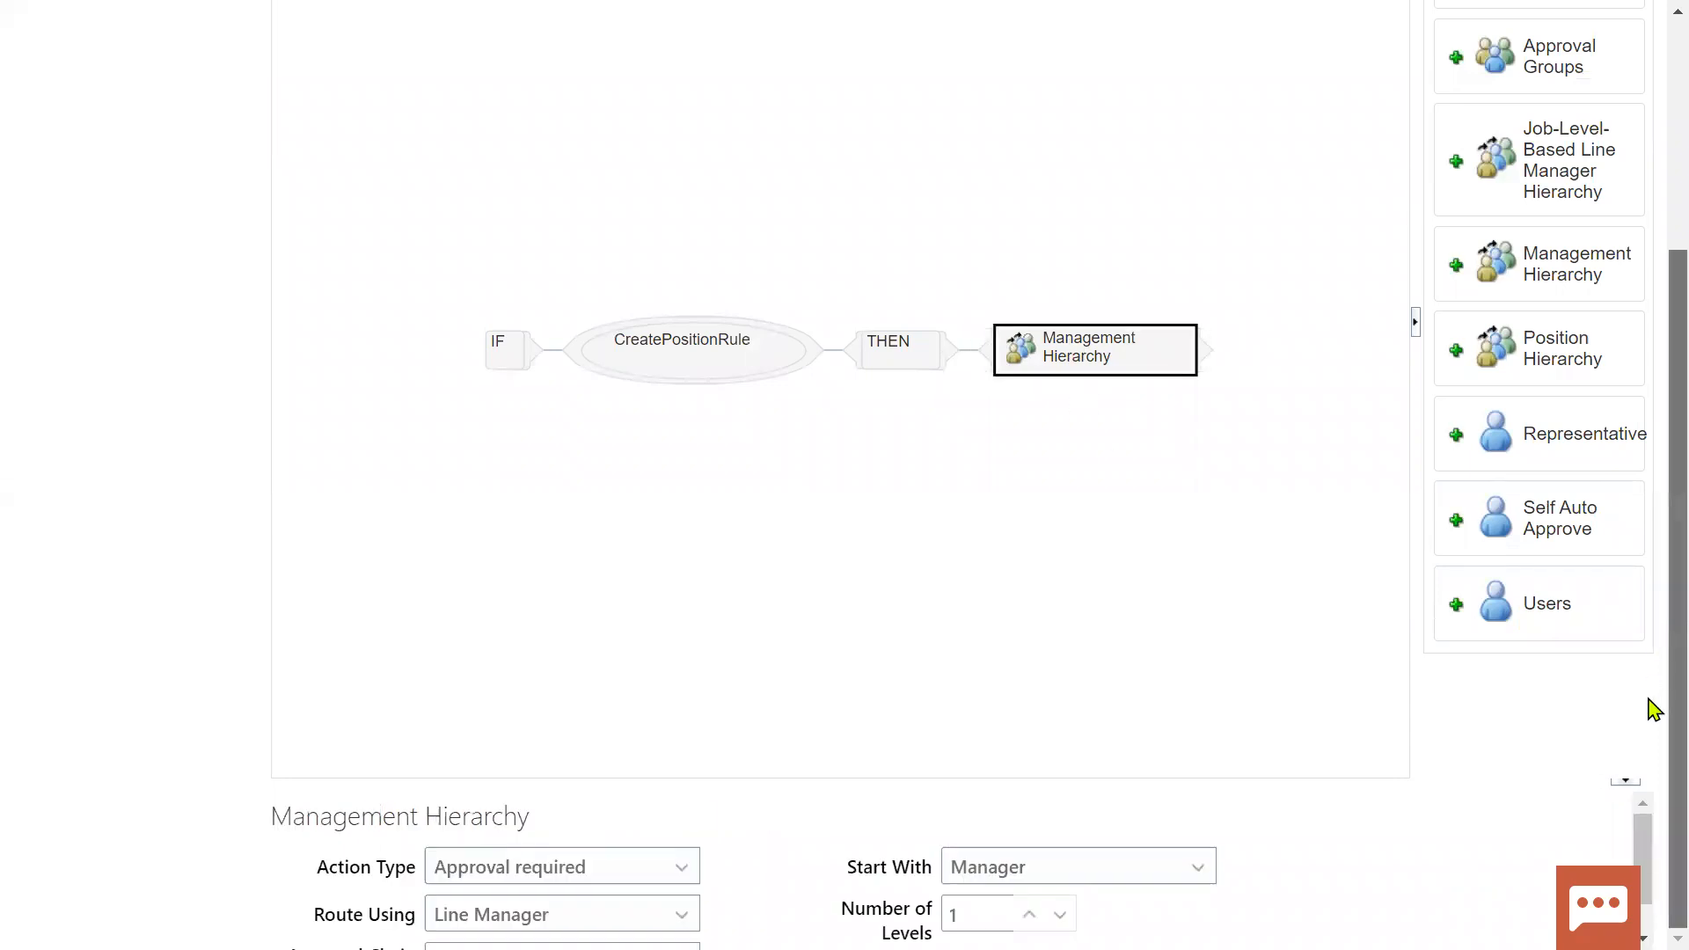
{"action": "left_click_drag", "start_coordinate": [317, 873], "coordinate": [397, 875]}
Keep Approval required, Line Manager routing and Requestor chain; set approval levels to 2
{"action": "left_click", "coordinate": [532, 884]}
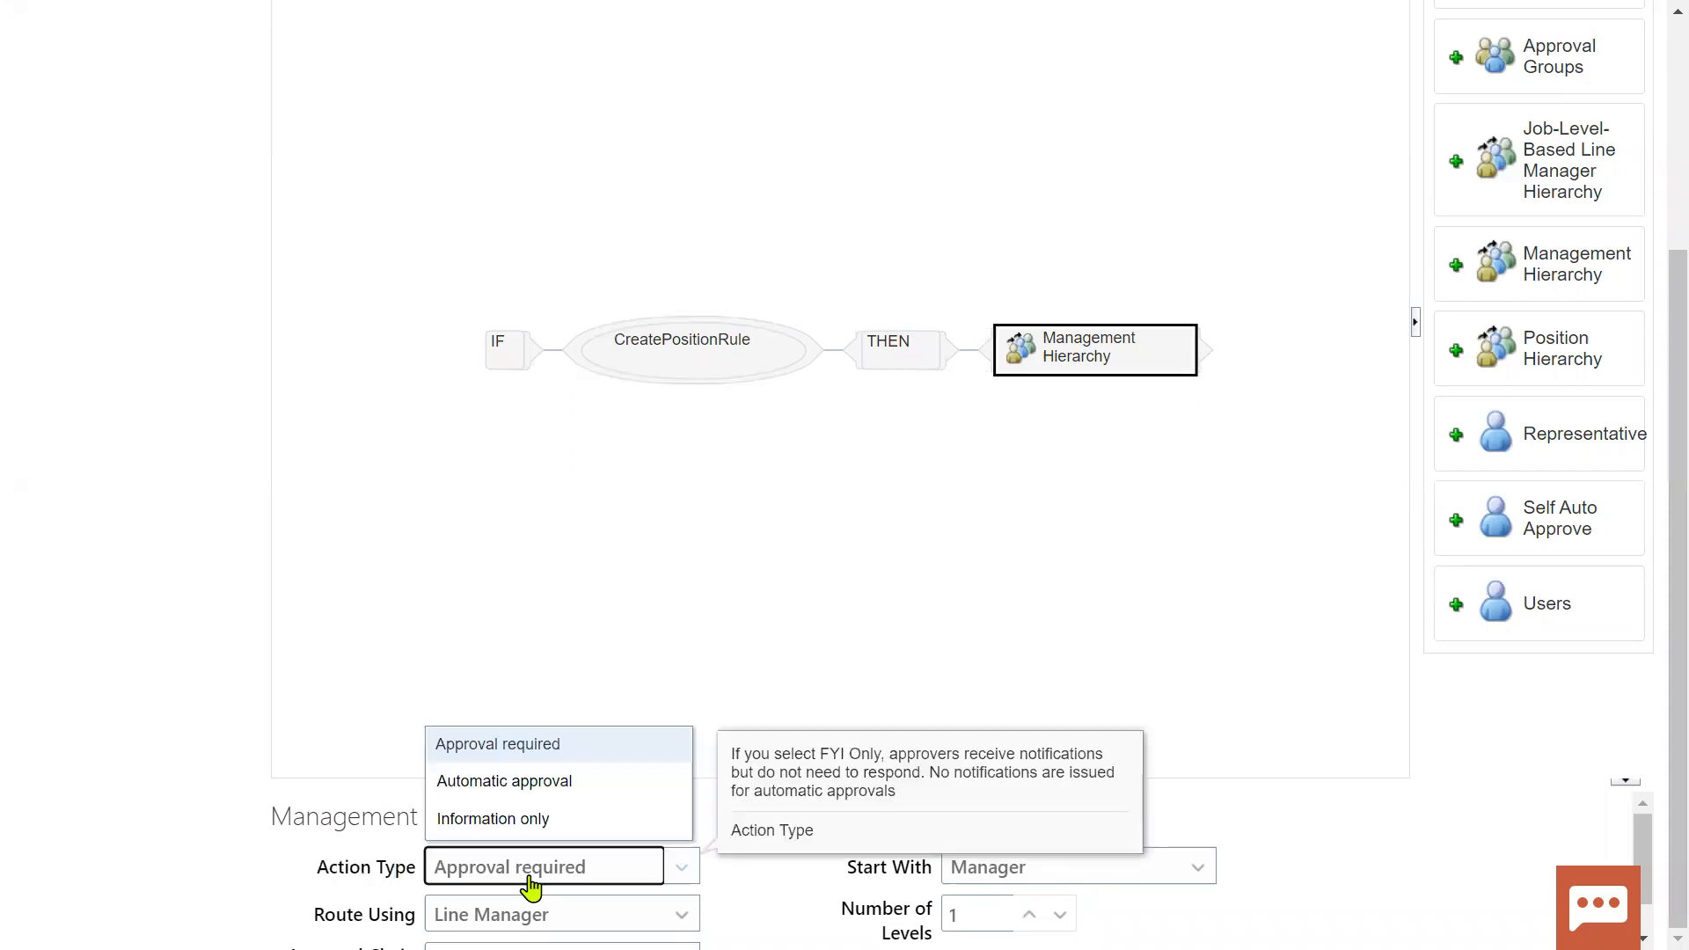
{"action": "left_click", "coordinate": [531, 884]}
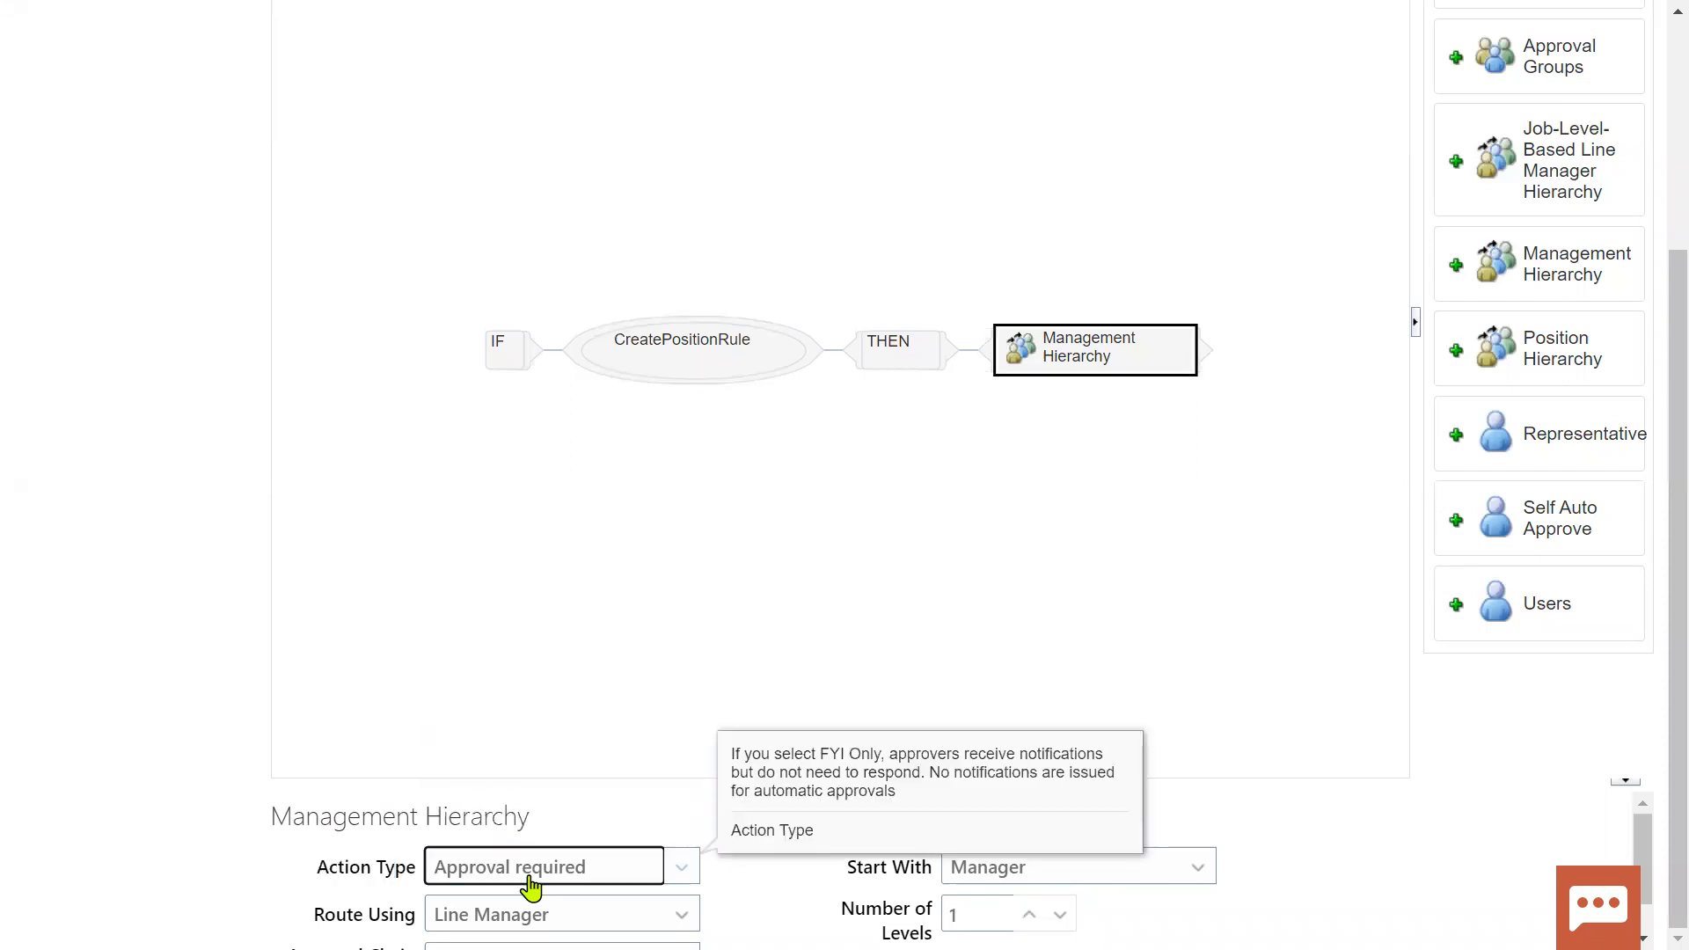
{"action": "scroll", "coordinate": [558, 879], "scroll_direction": "down", "scroll_amount": 1}
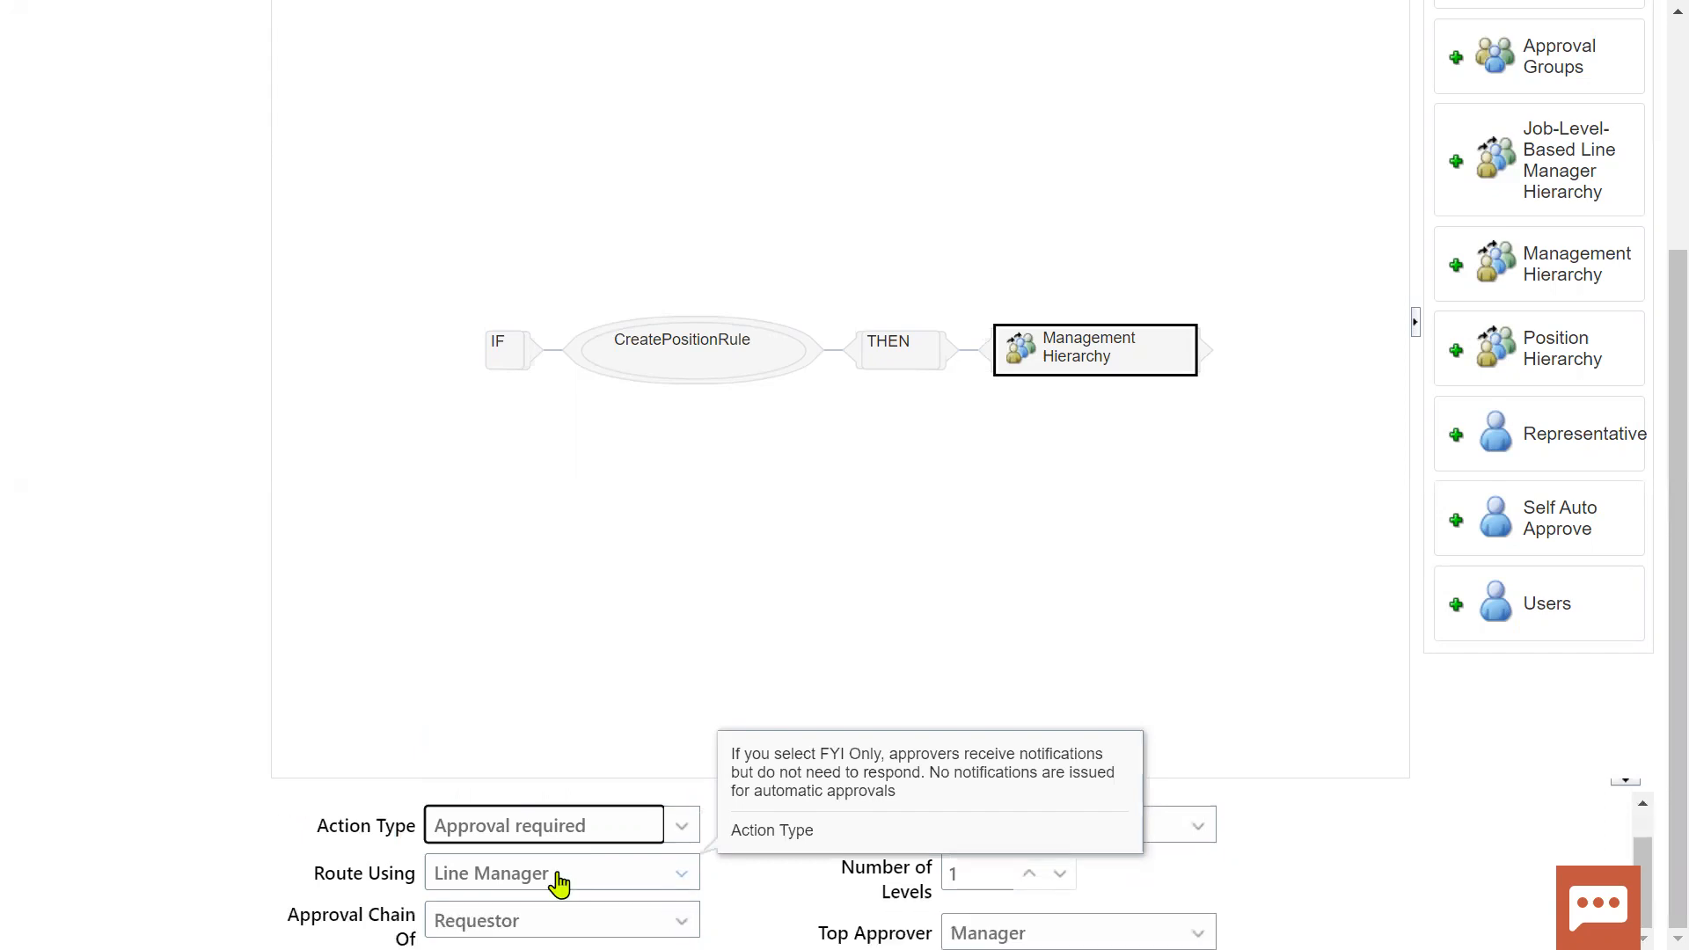
{"action": "left_click", "coordinate": [523, 878]}
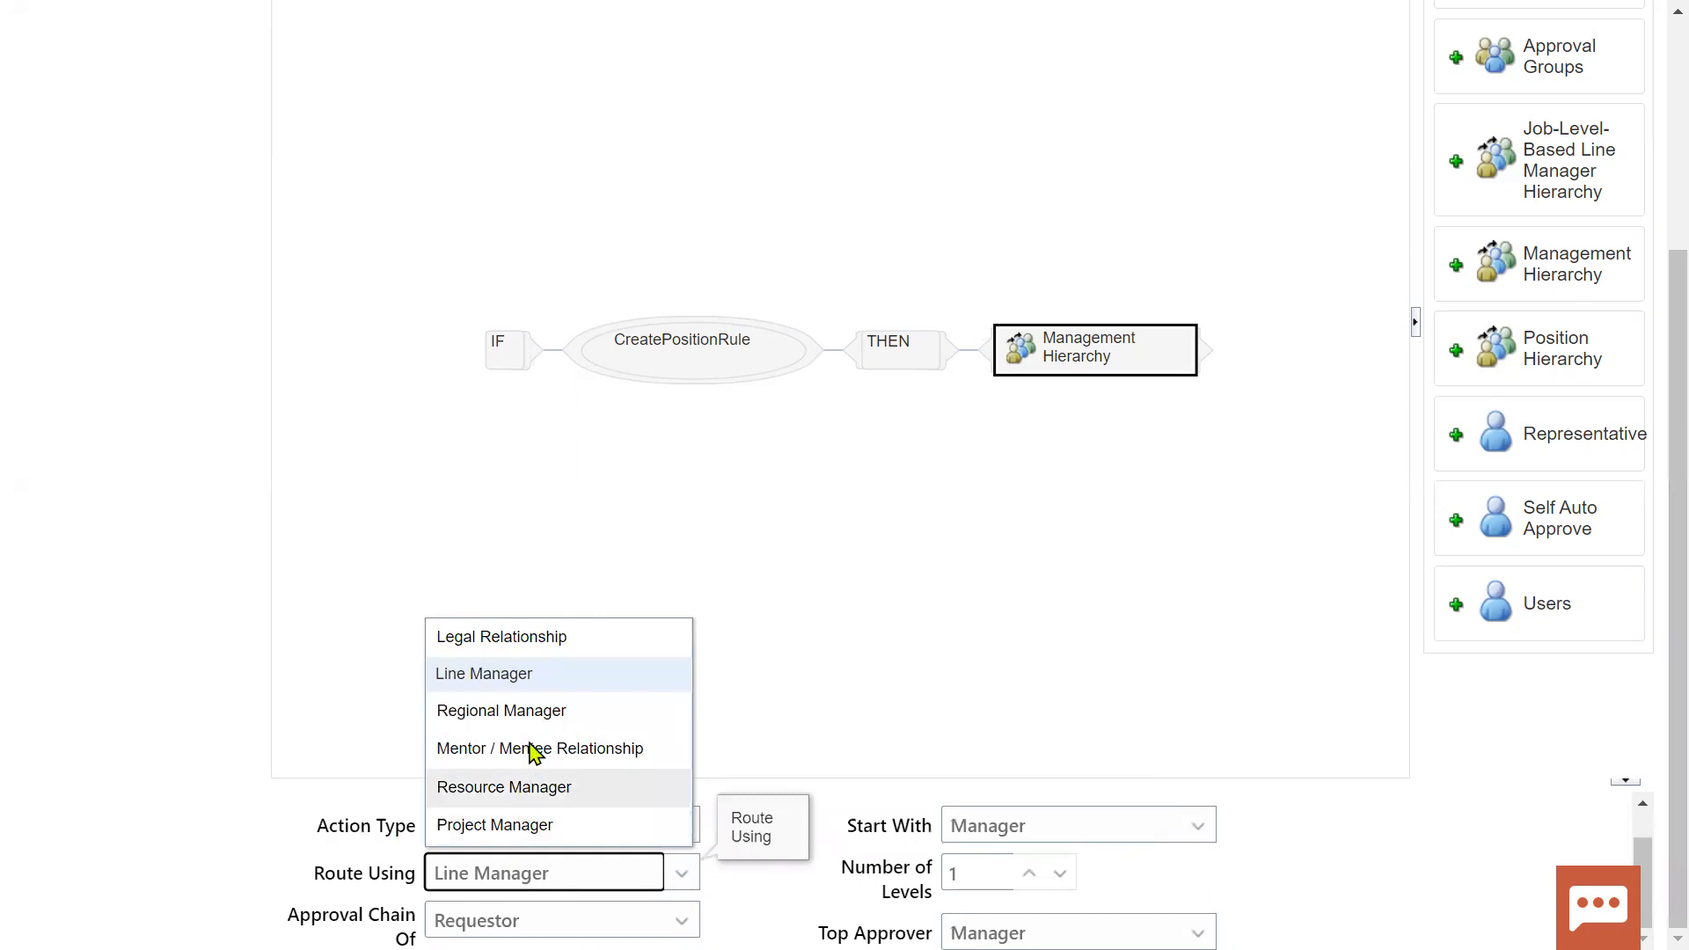
{"action": "left_click", "coordinate": [475, 675]}
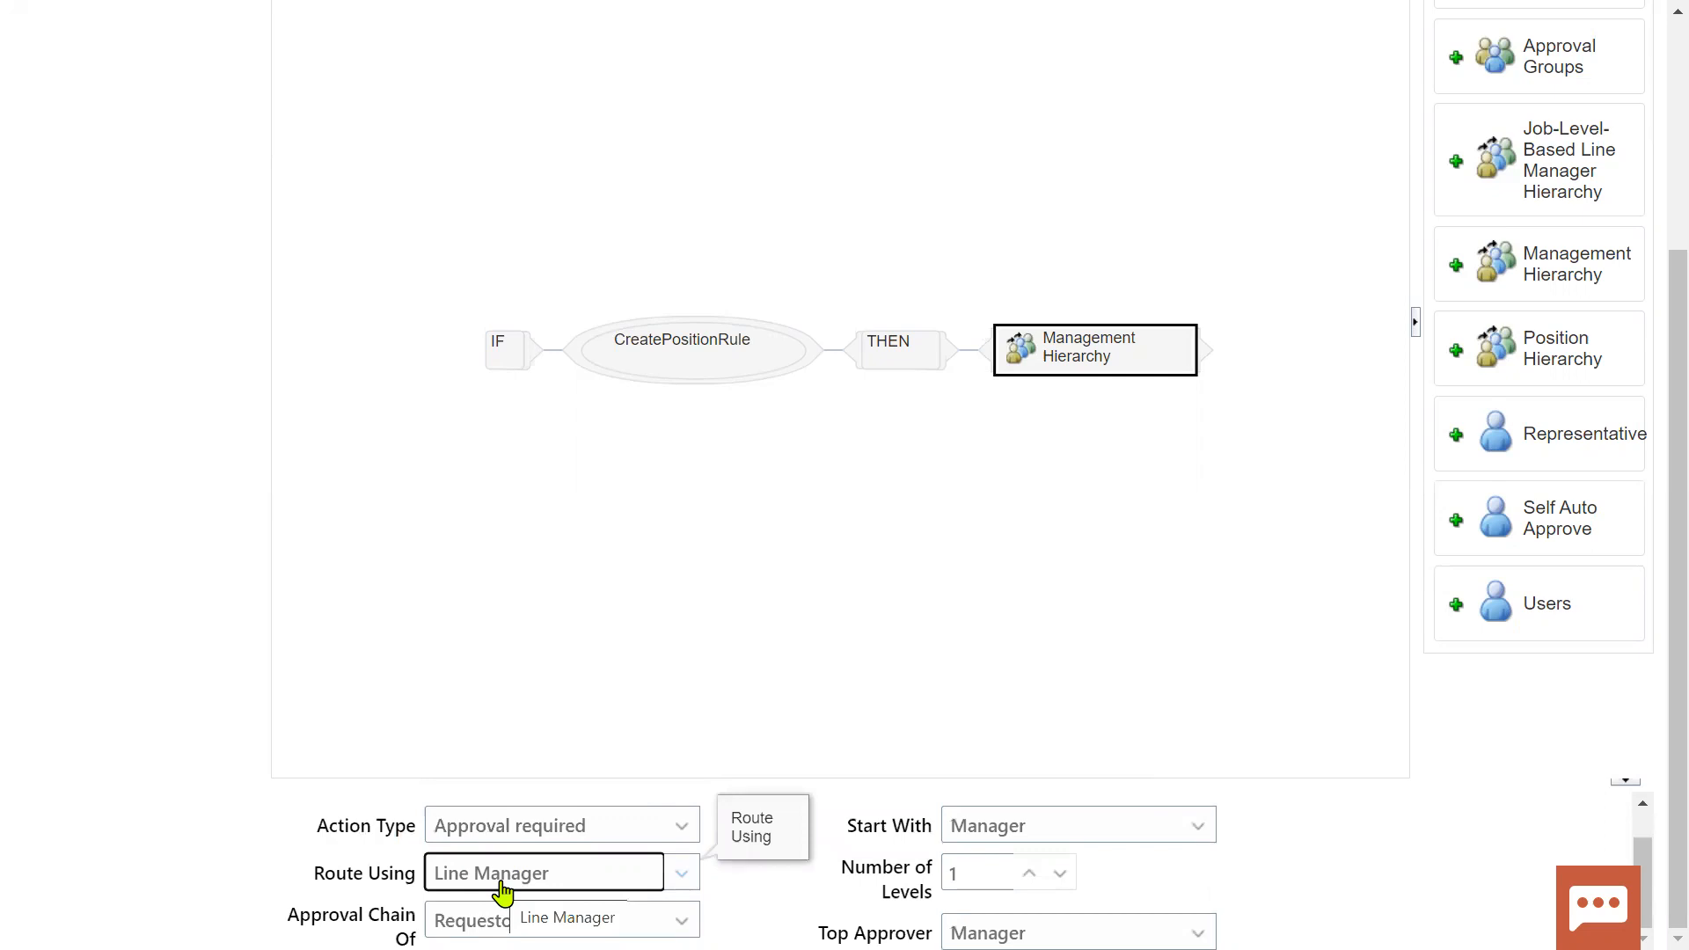
{"action": "left_click", "coordinate": [500, 920]}
{"action": "left_click", "coordinate": [500, 920]}
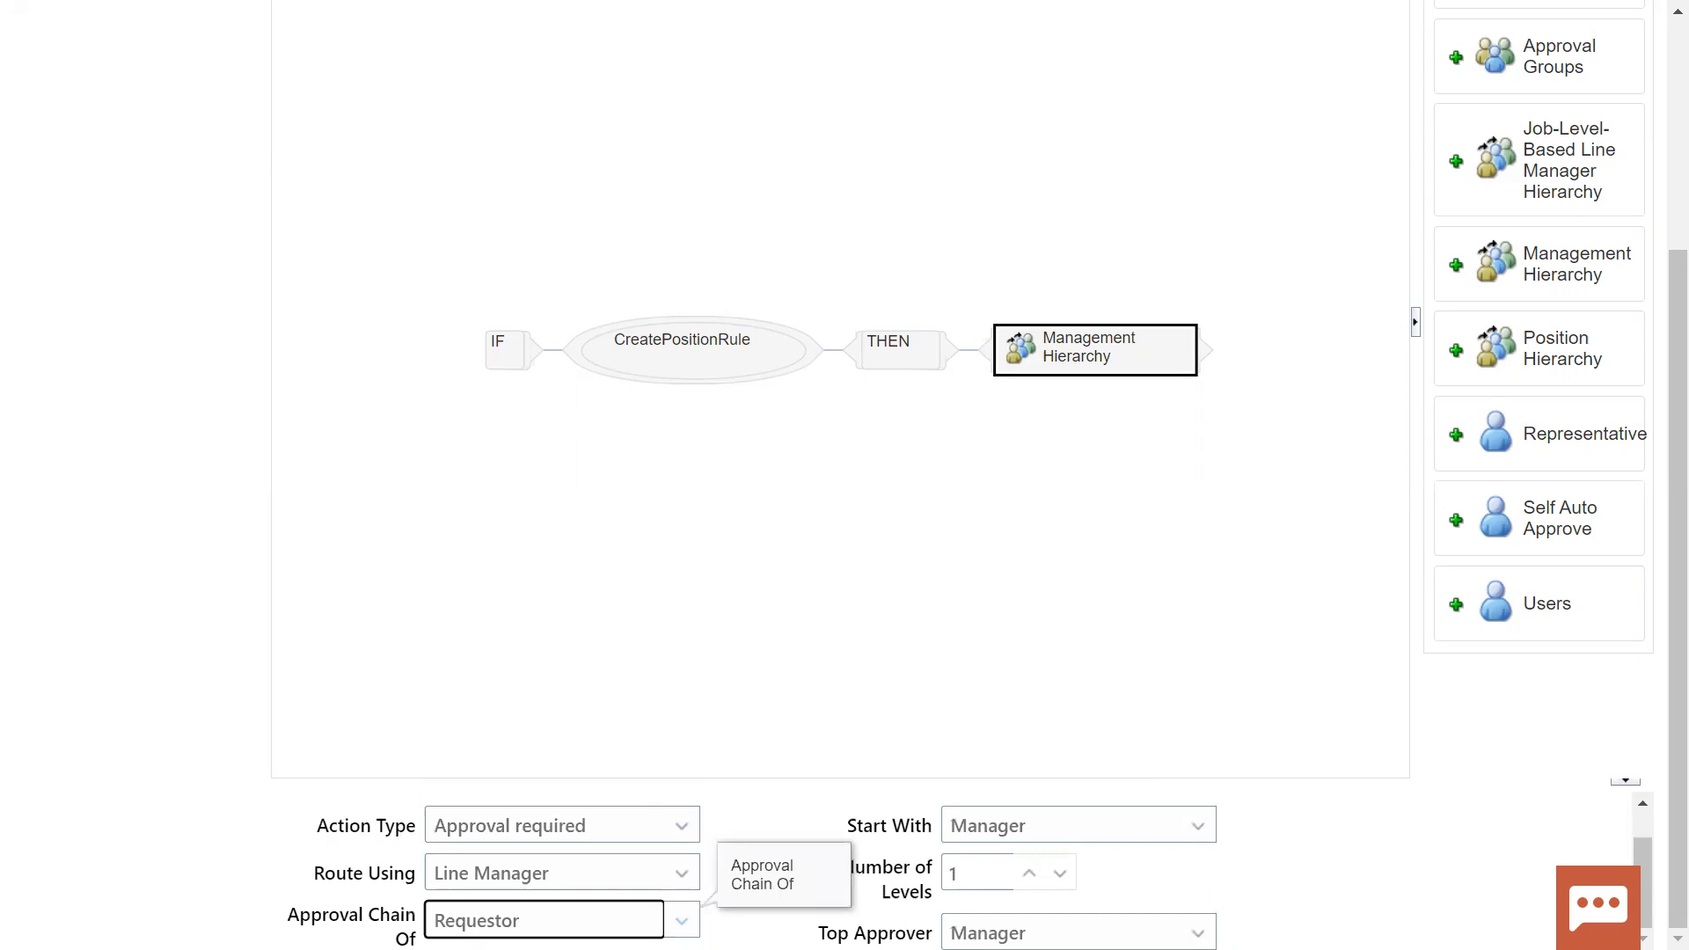
{"action": "left_click", "coordinate": [1097, 837]}
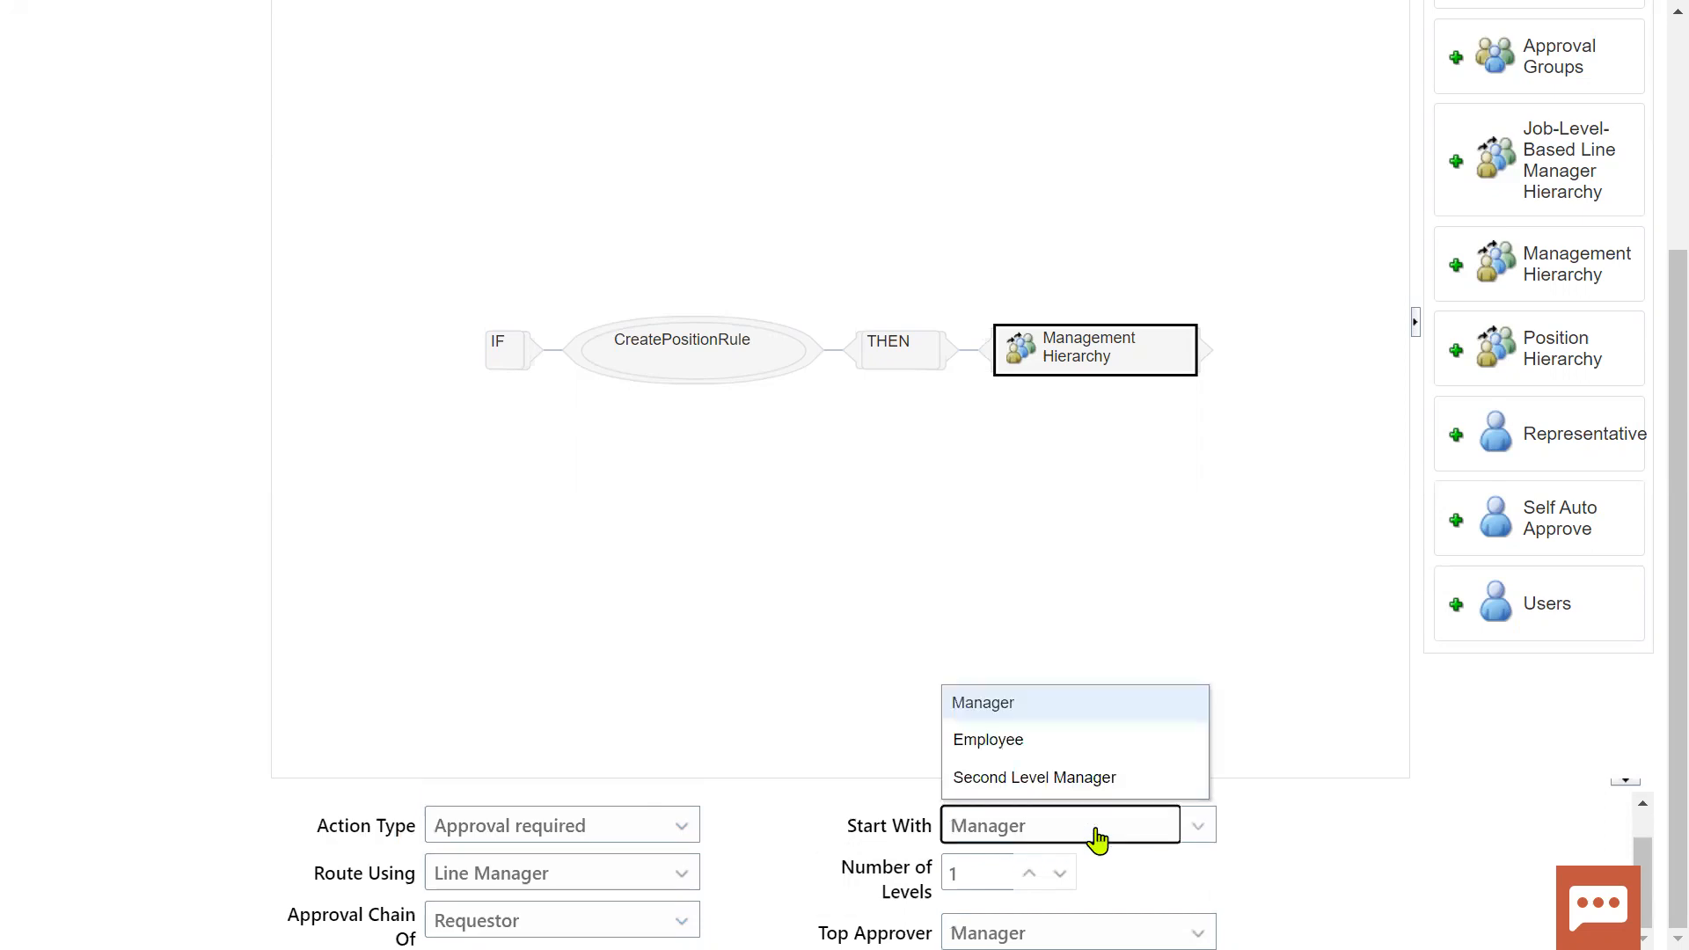
{"action": "left_click", "coordinate": [989, 744]}
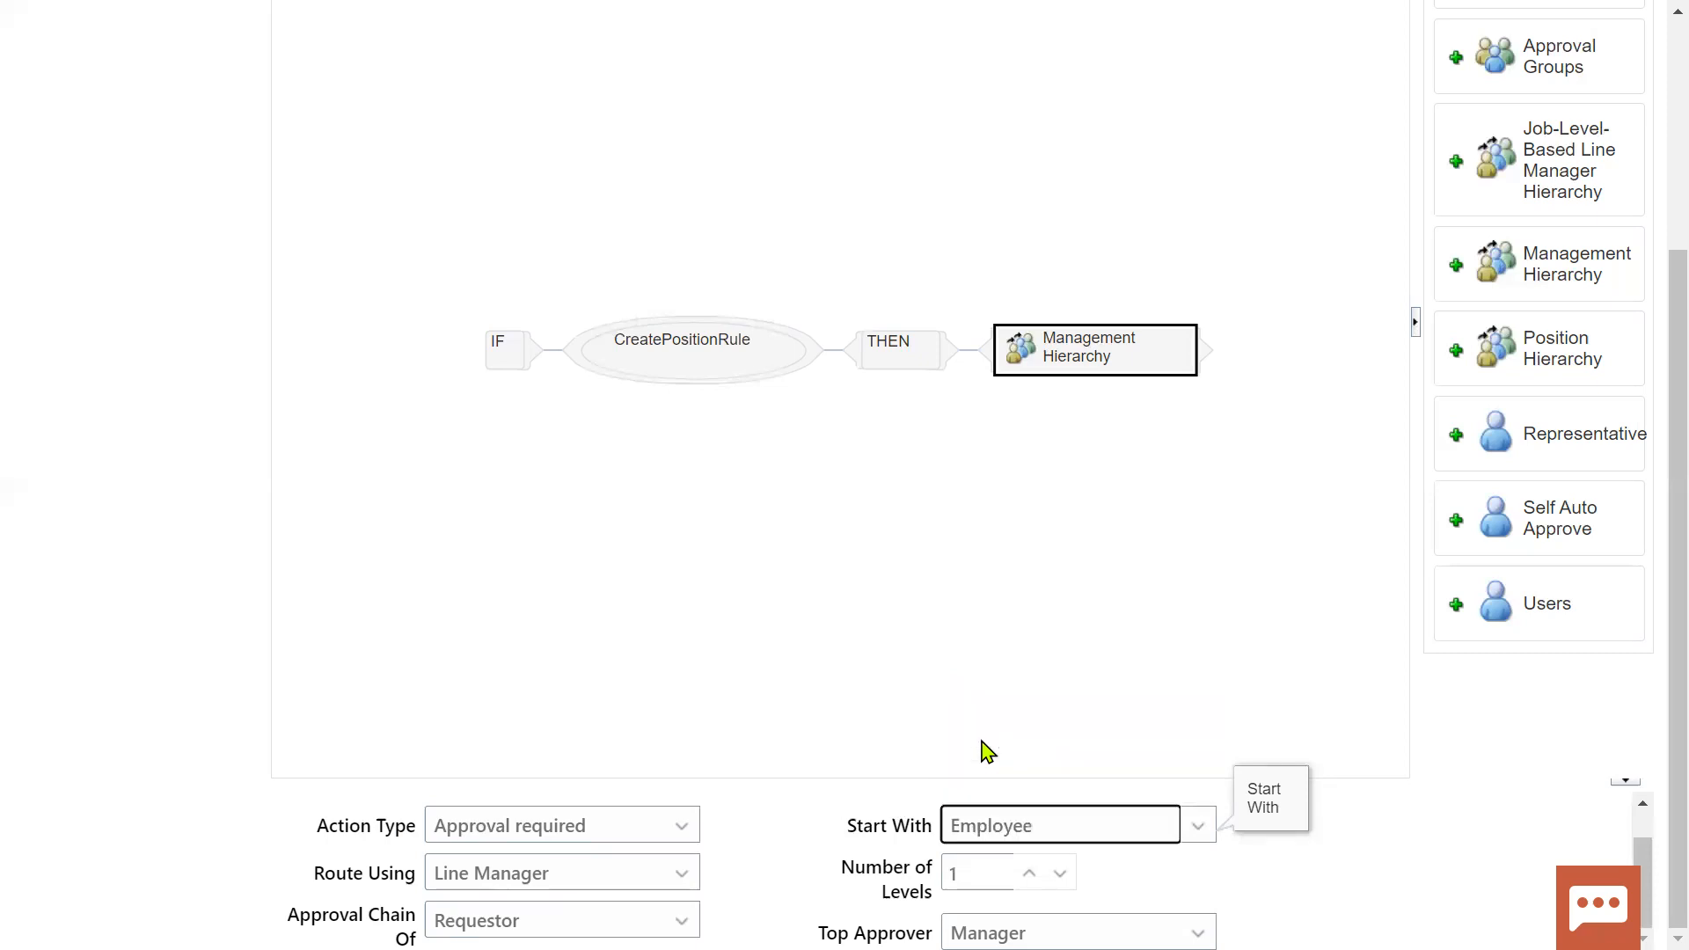
{"action": "double_click", "coordinate": [868, 834]}
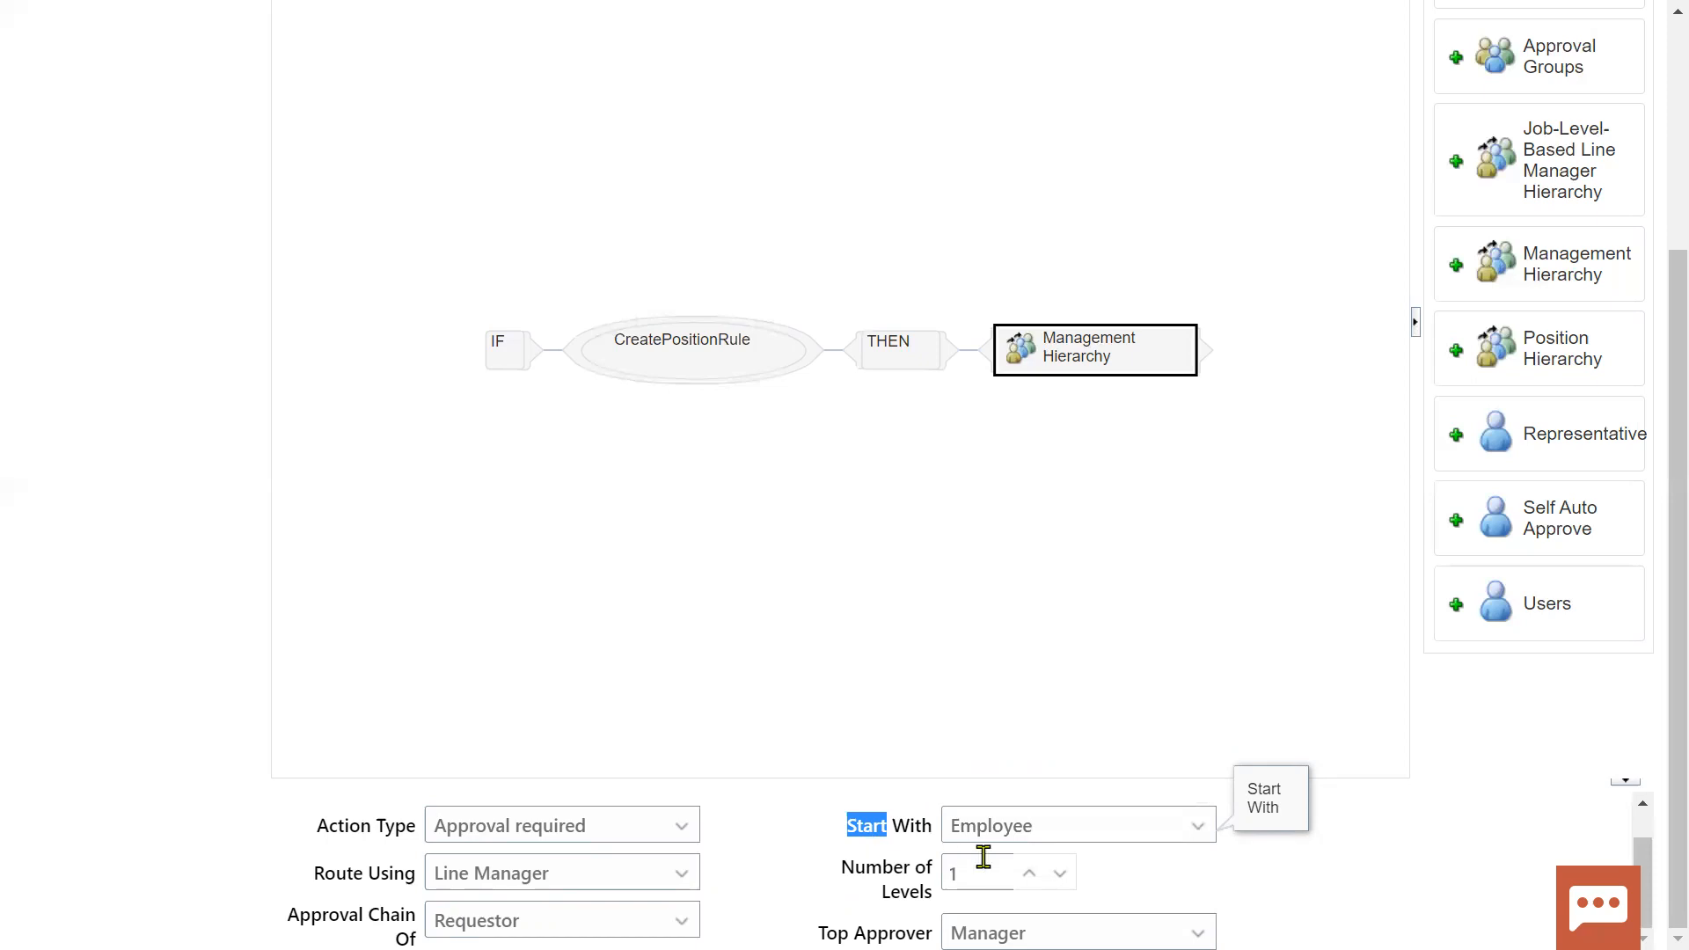
{"action": "left_click", "coordinate": [1037, 876]}
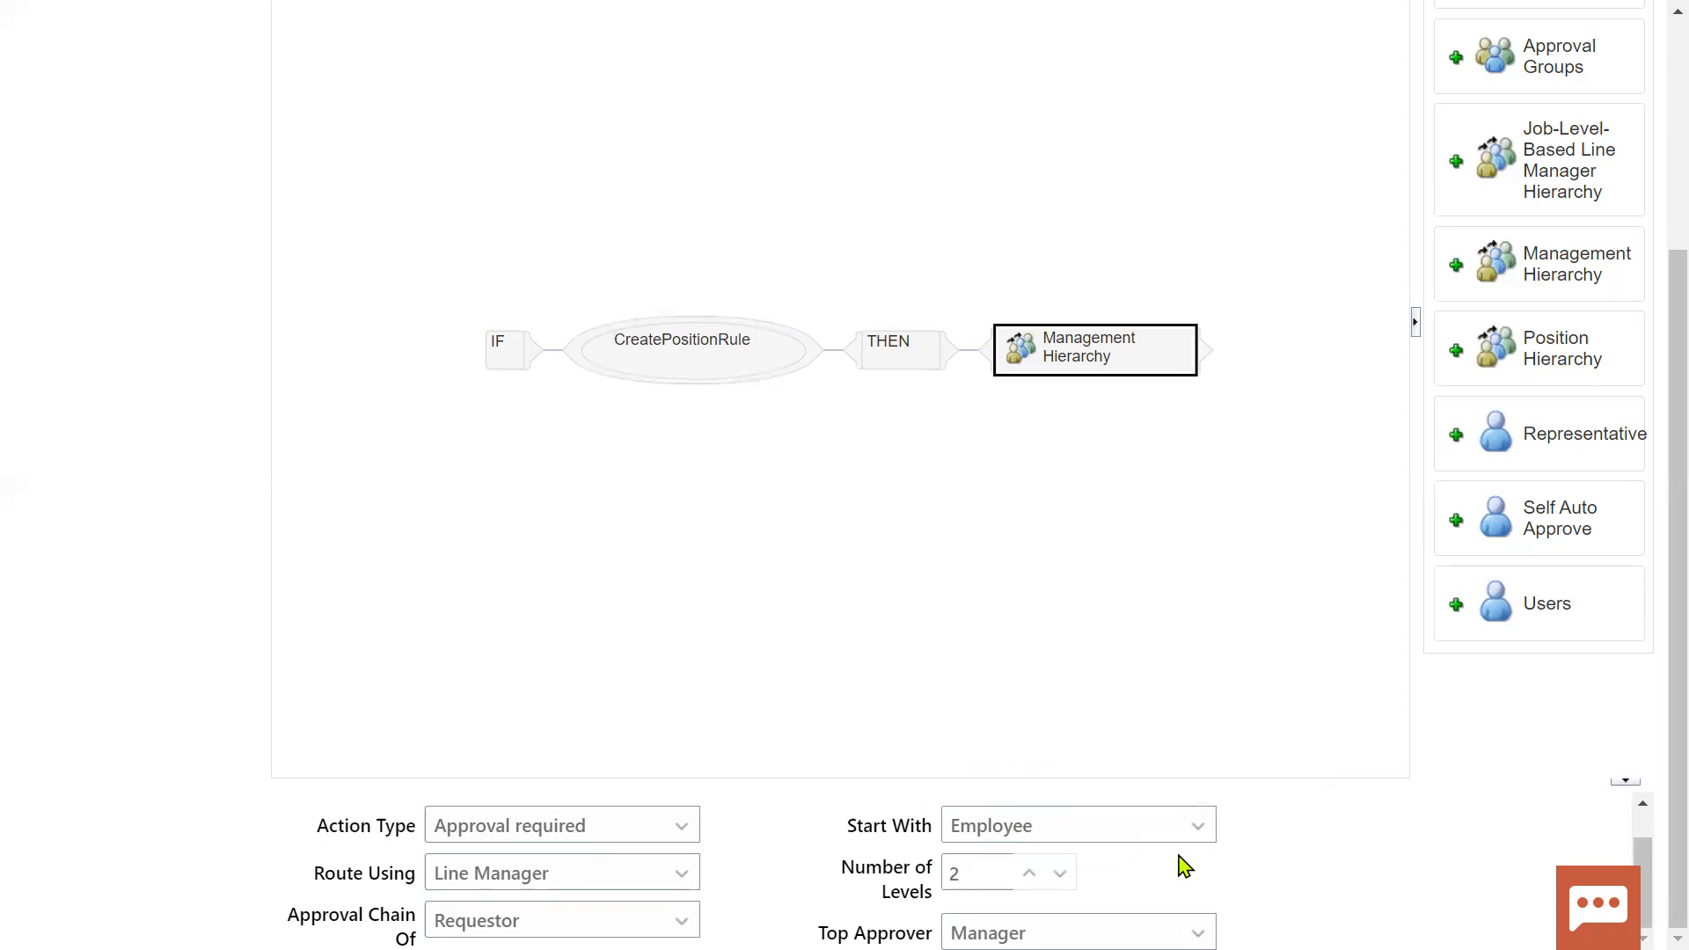
Set Start With and Top Approver to Manager, then save the approval rules
{"action": "left_click", "coordinate": [1150, 823]}
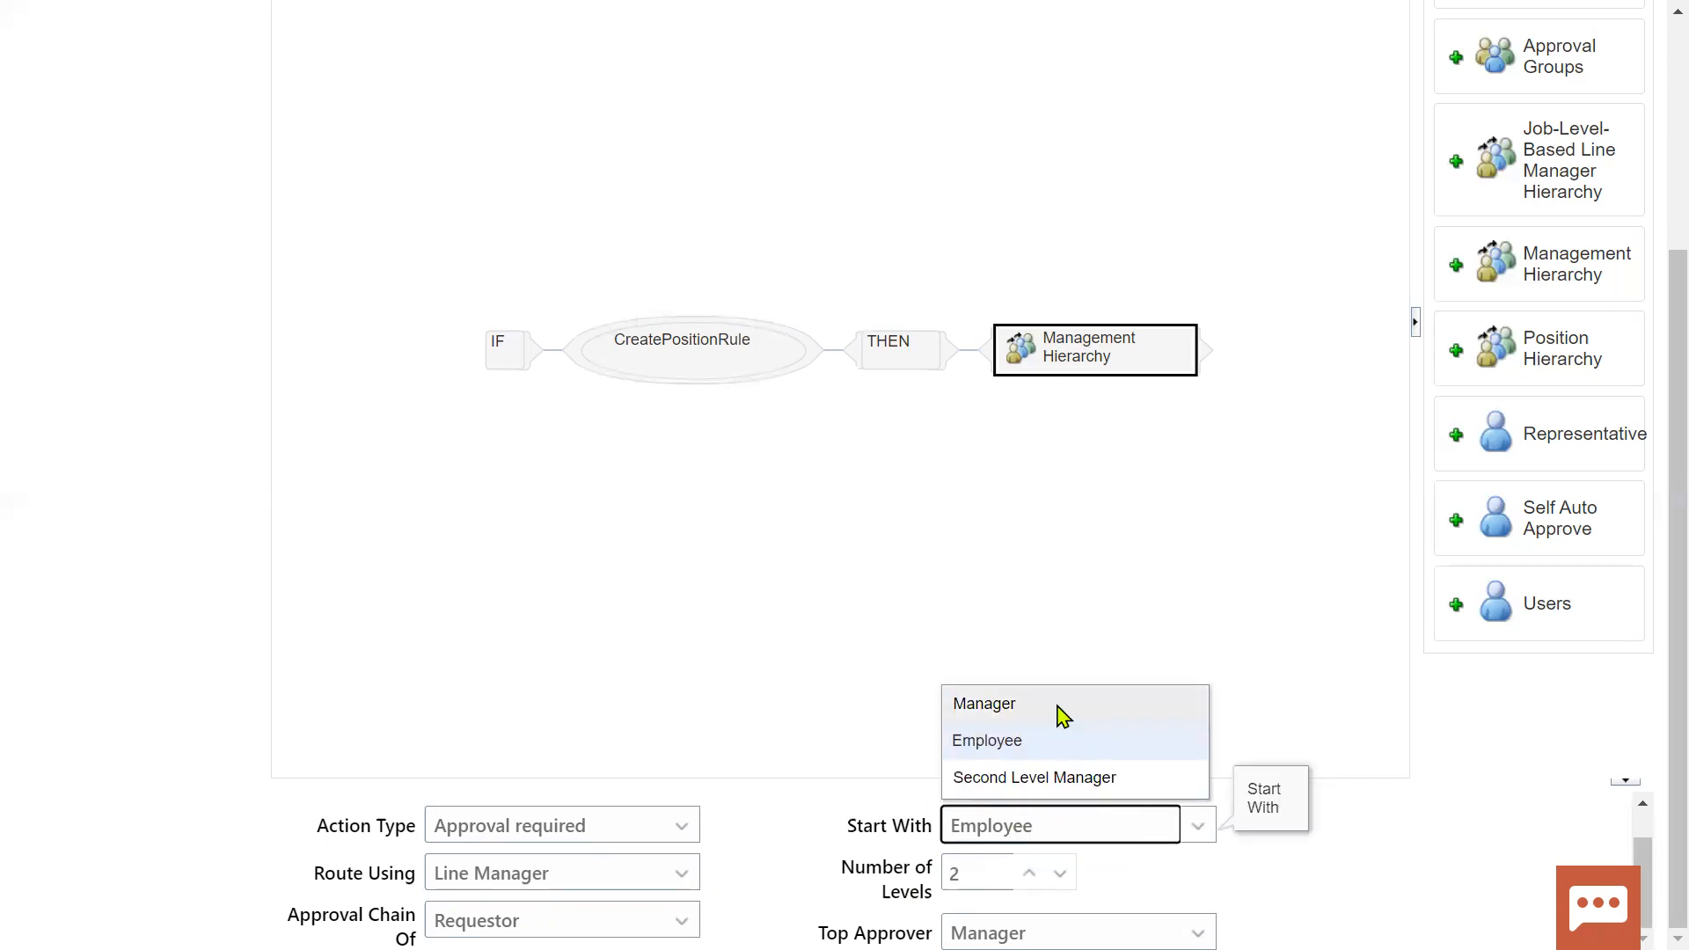
{"action": "left_click", "coordinate": [1062, 708]}
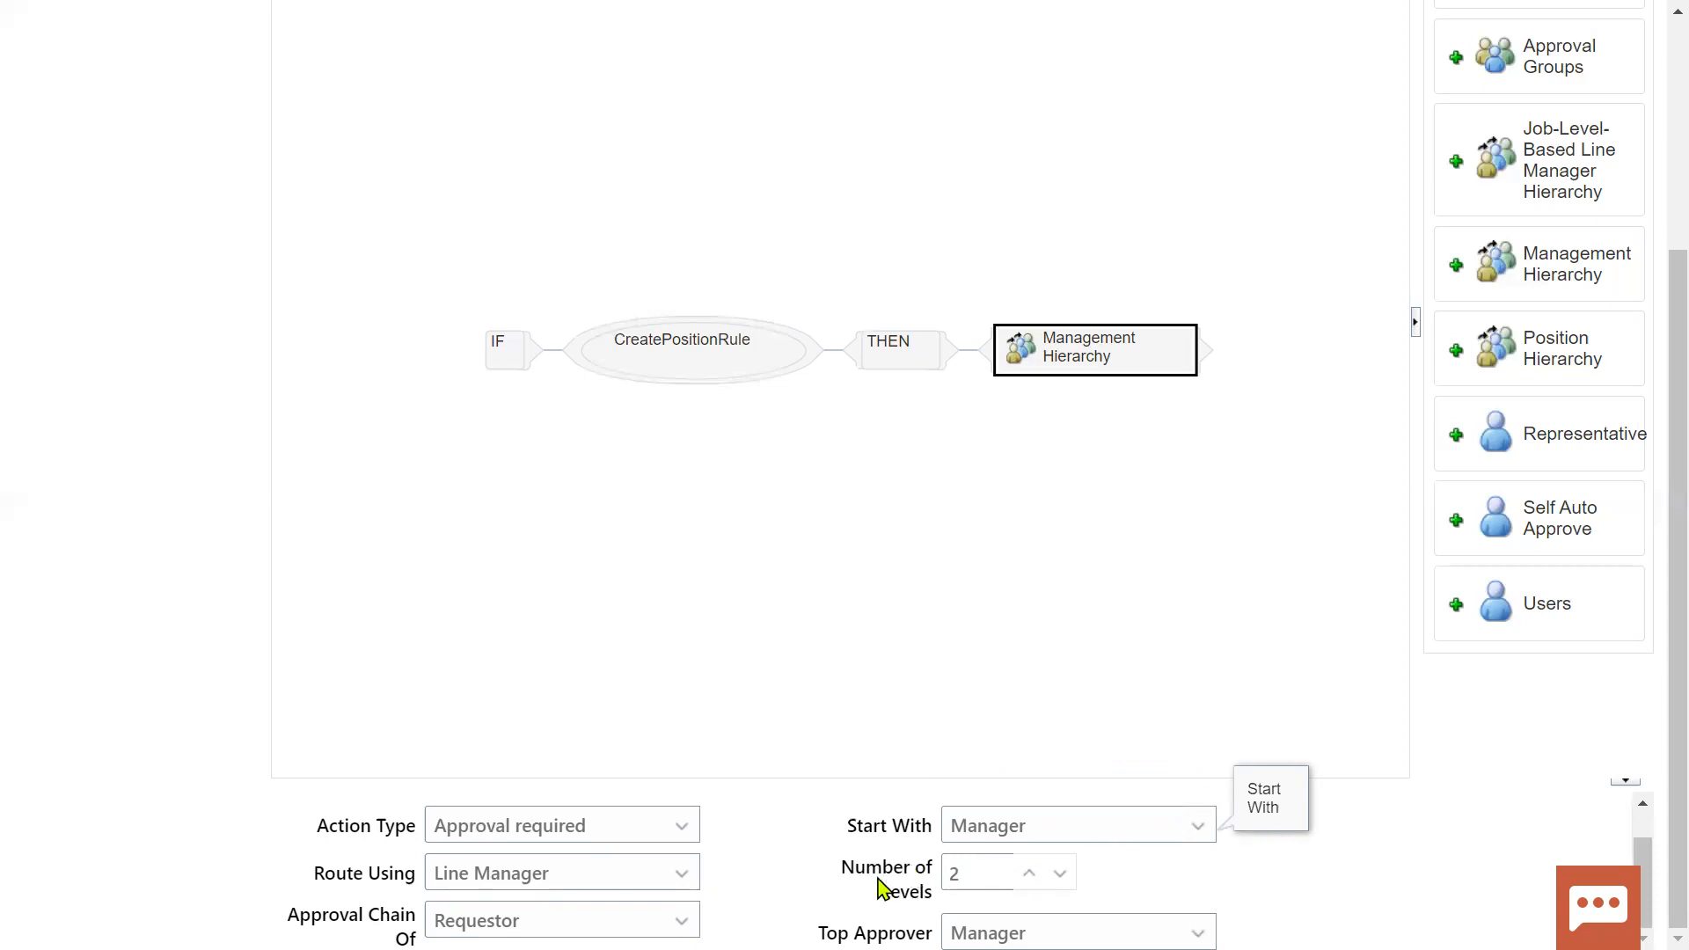
{"action": "double_click", "coordinate": [852, 872]}
{"action": "left_click_drag", "start_coordinate": [920, 889], "coordinate": [960, 882]}
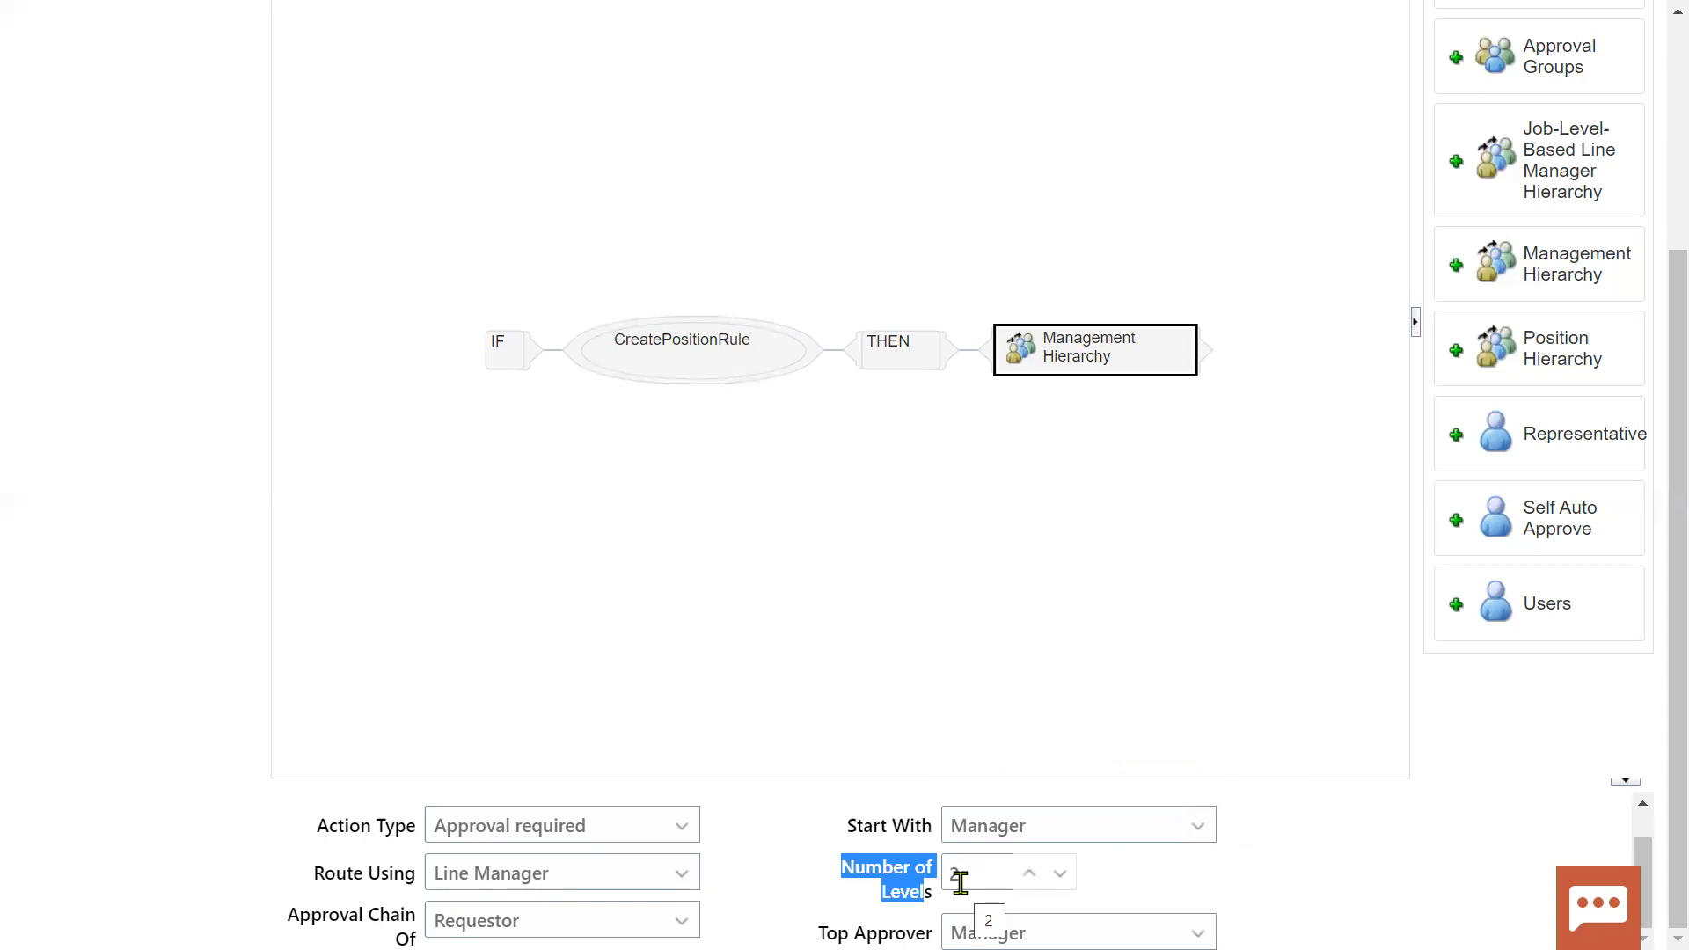
{"action": "left_click", "coordinate": [922, 892]}
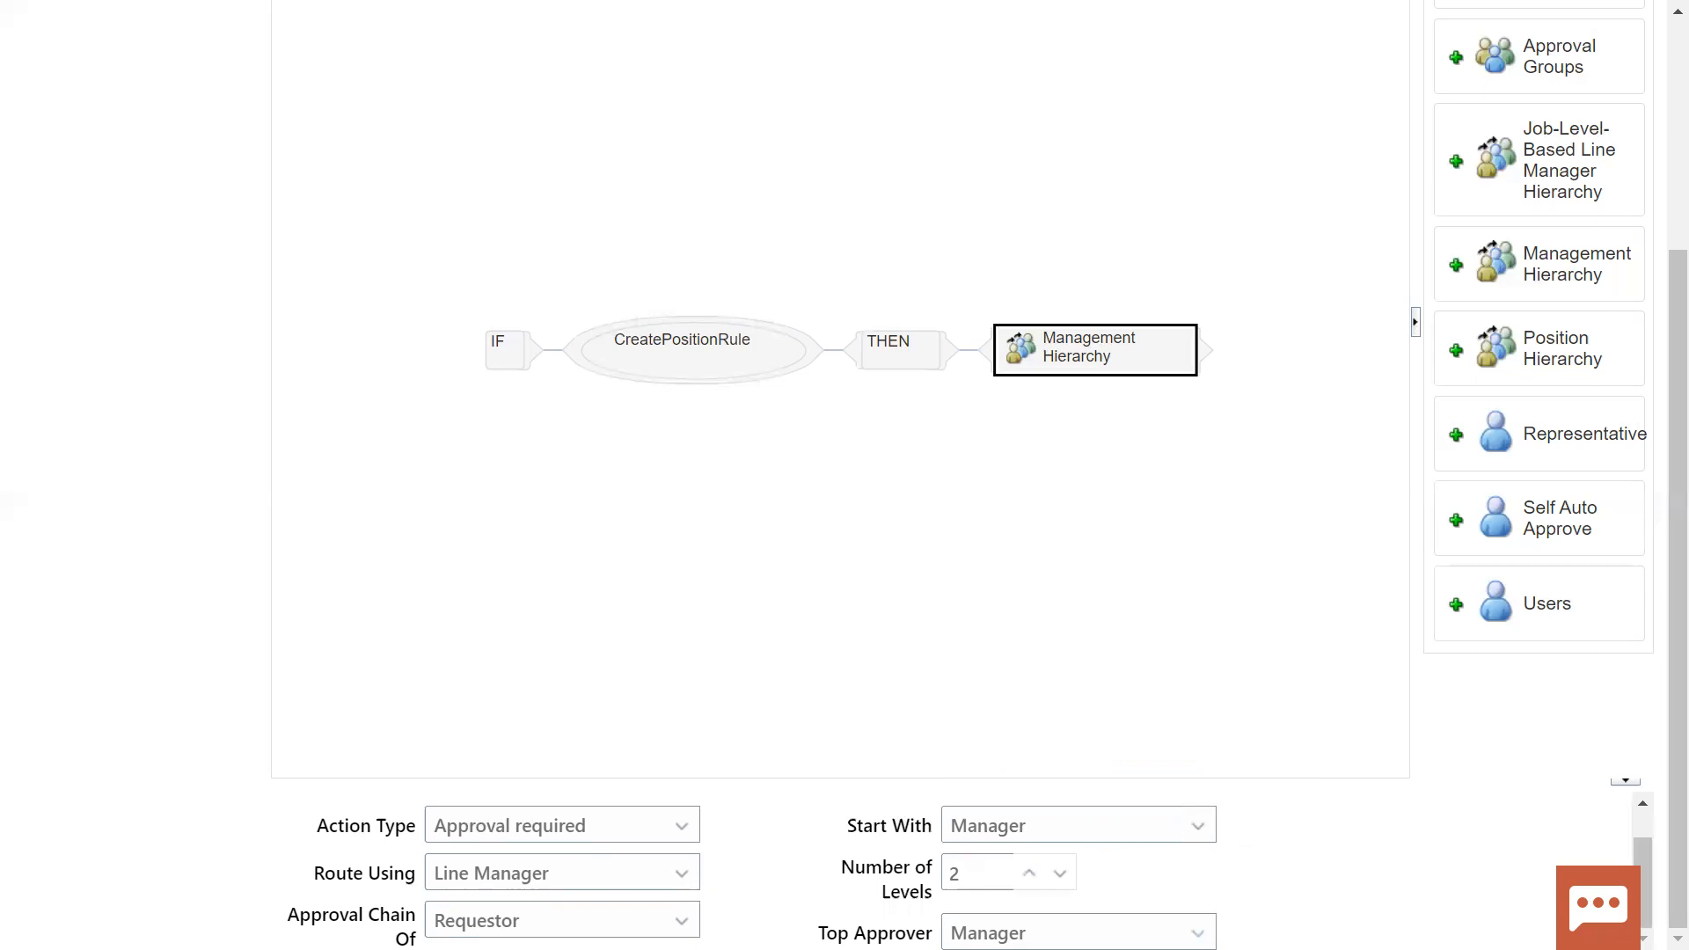
{"action": "left_click", "coordinate": [1198, 935]}
{"action": "left_click", "coordinate": [1198, 934]}
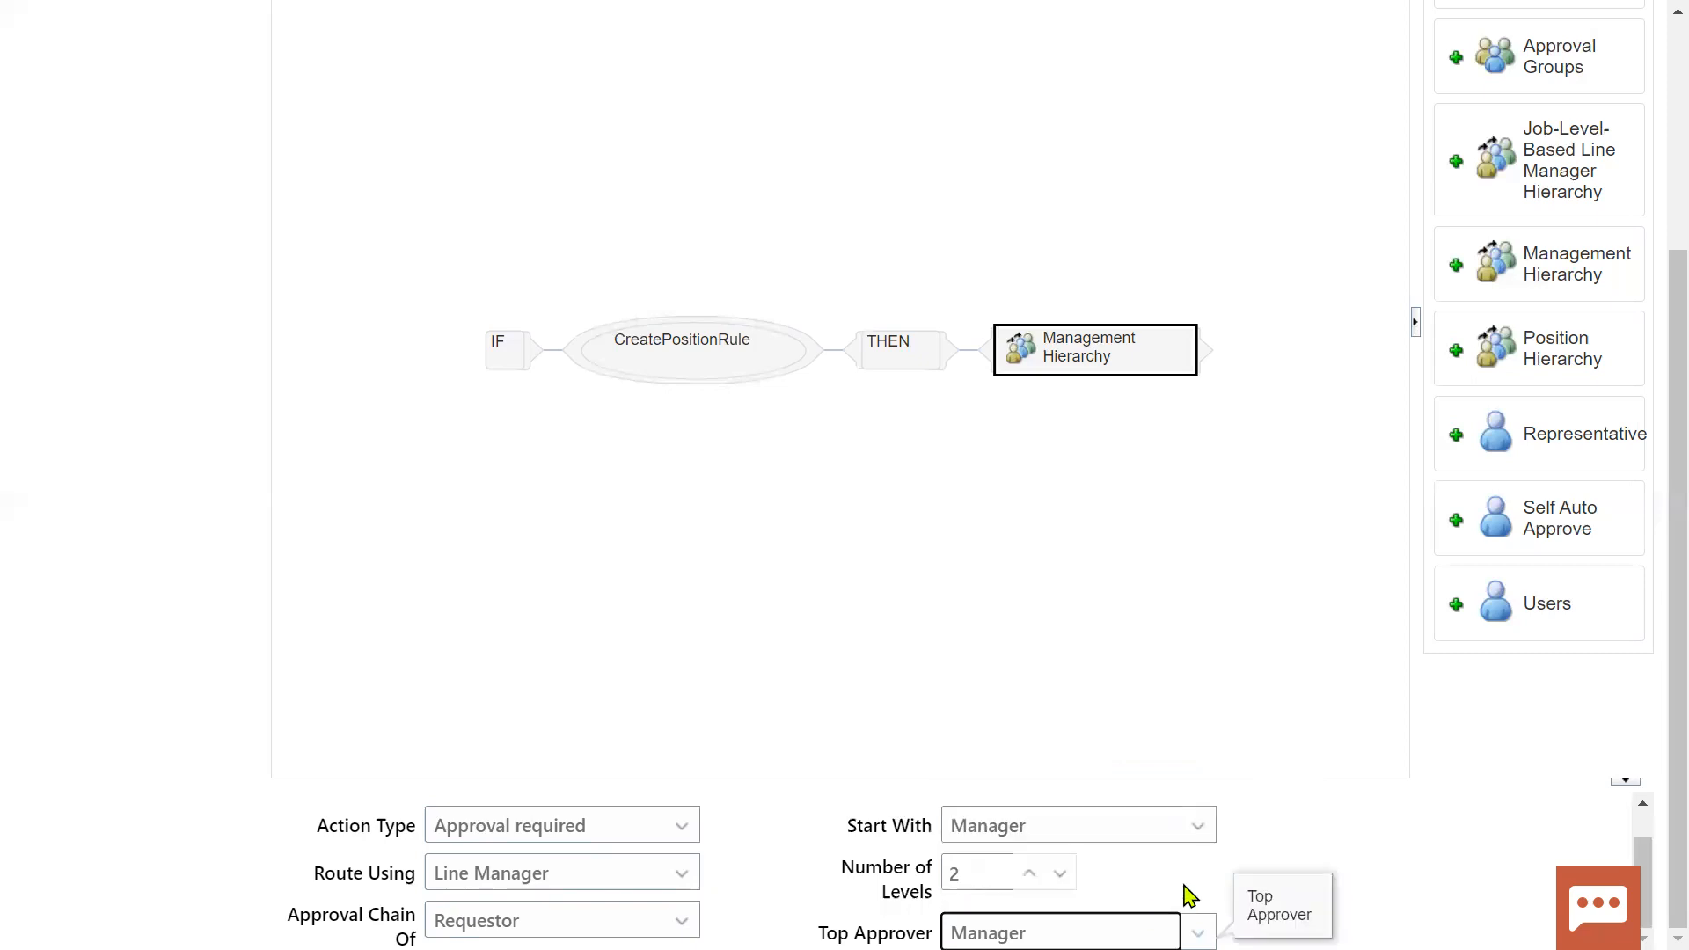
{"action": "left_click", "coordinate": [1338, 845]}
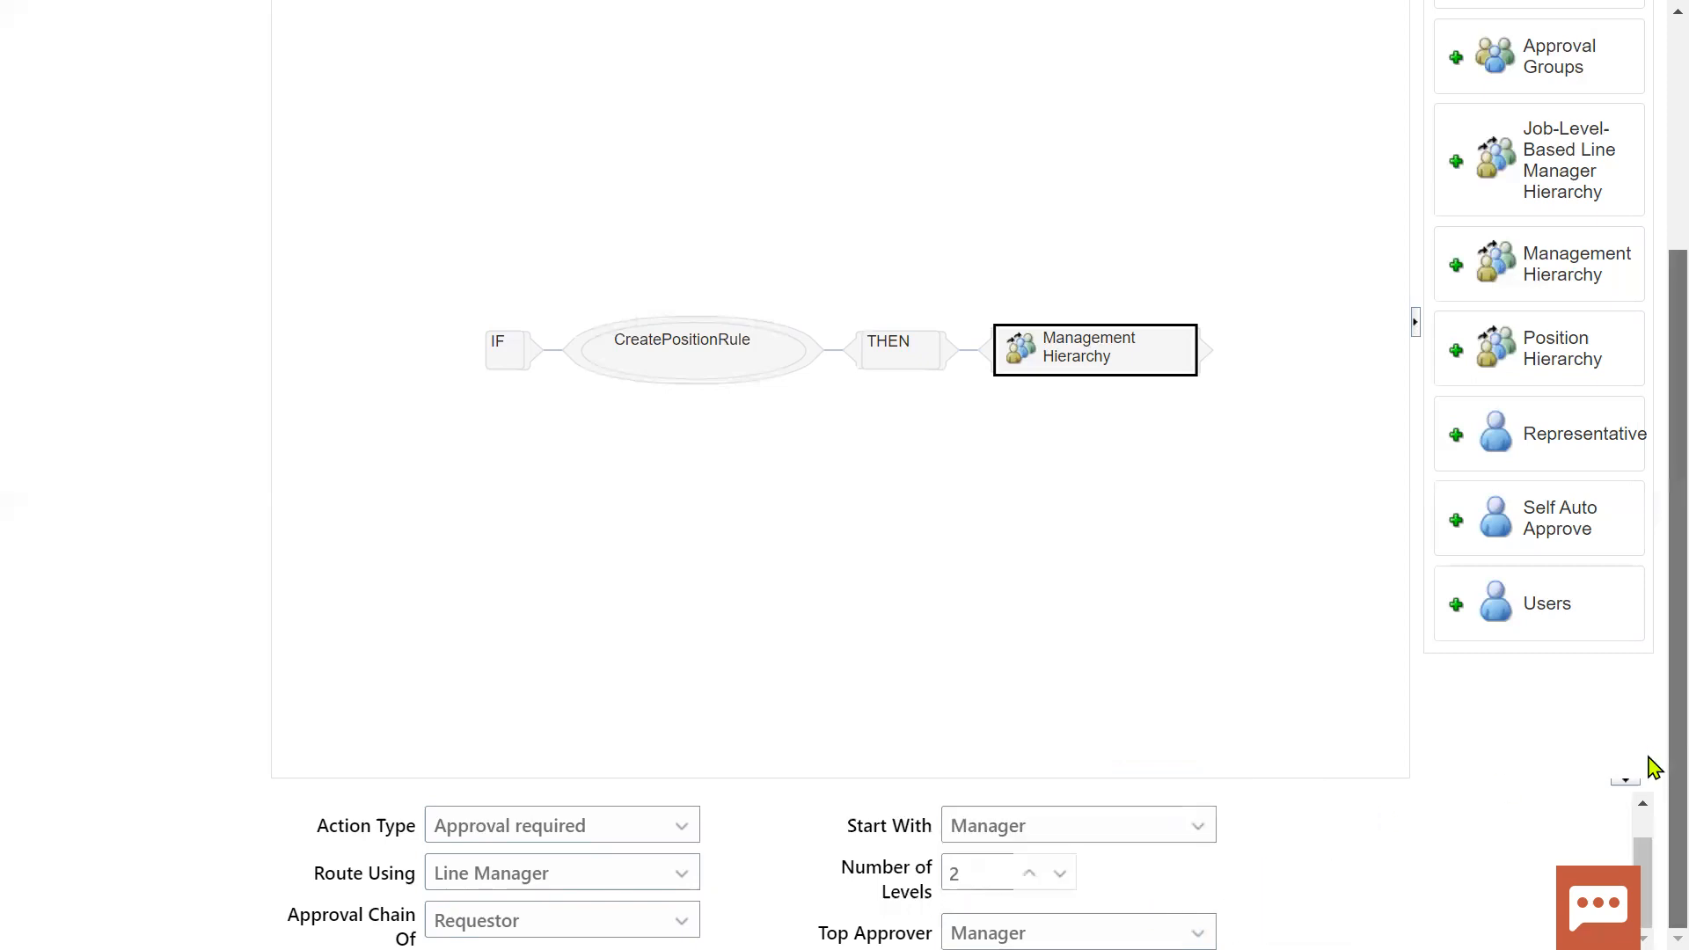
{"action": "scroll", "coordinate": [1651, 748], "scroll_direction": "up", "scroll_amount": 4}
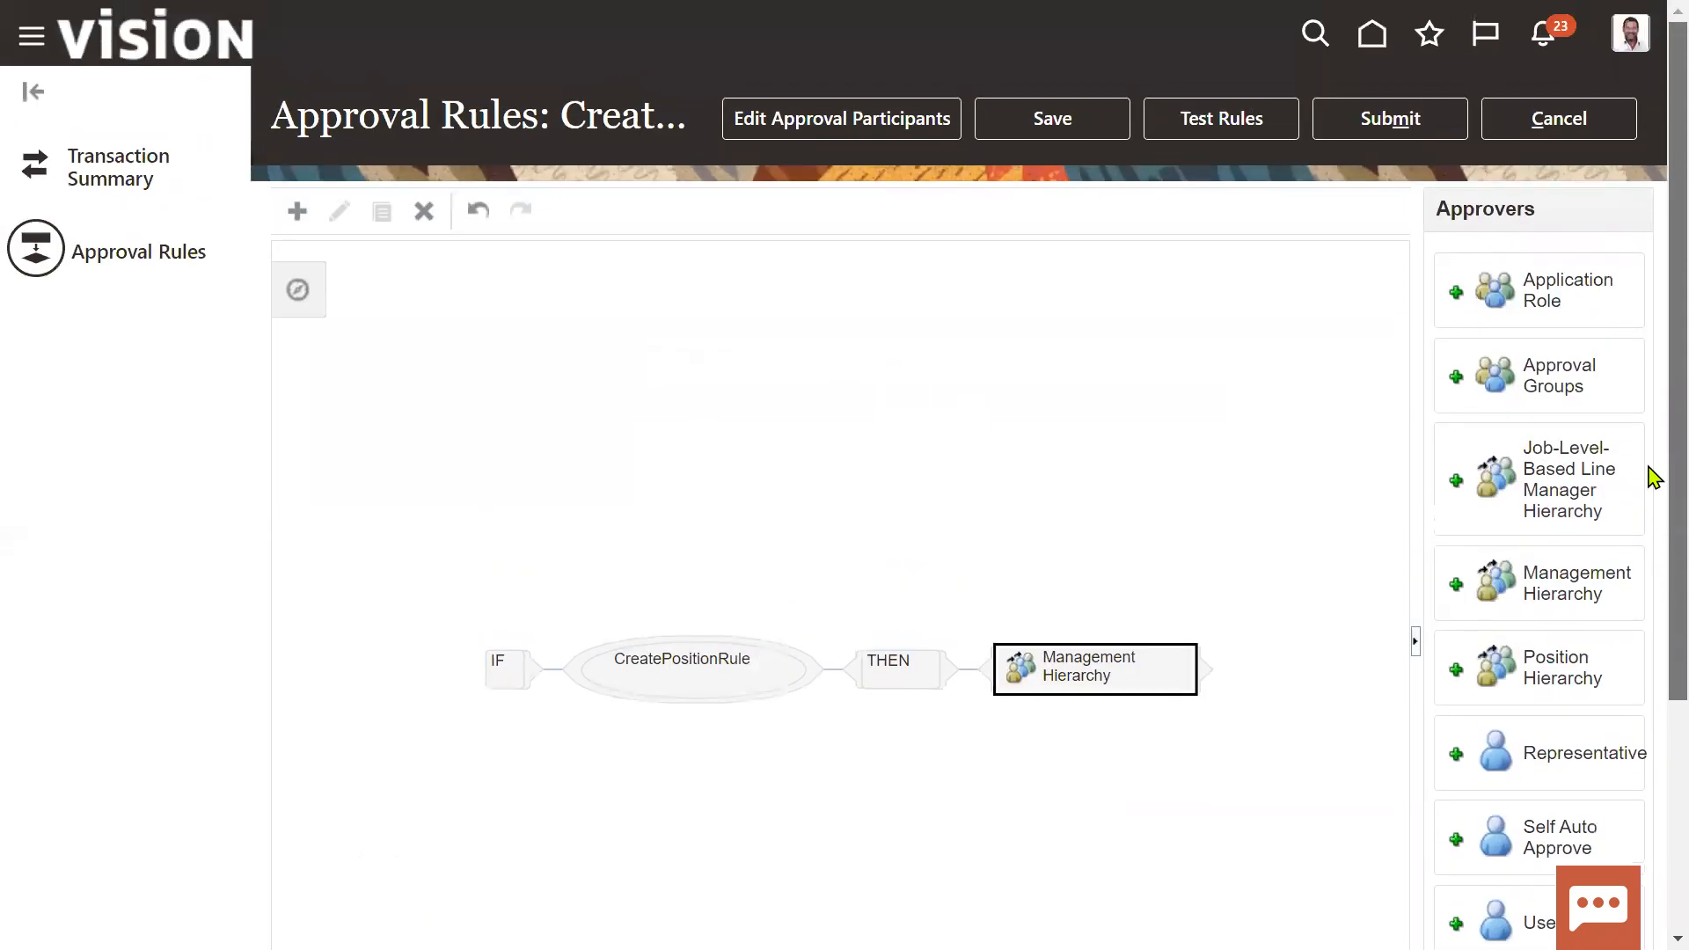
{"action": "left_click", "coordinate": [1052, 120]}
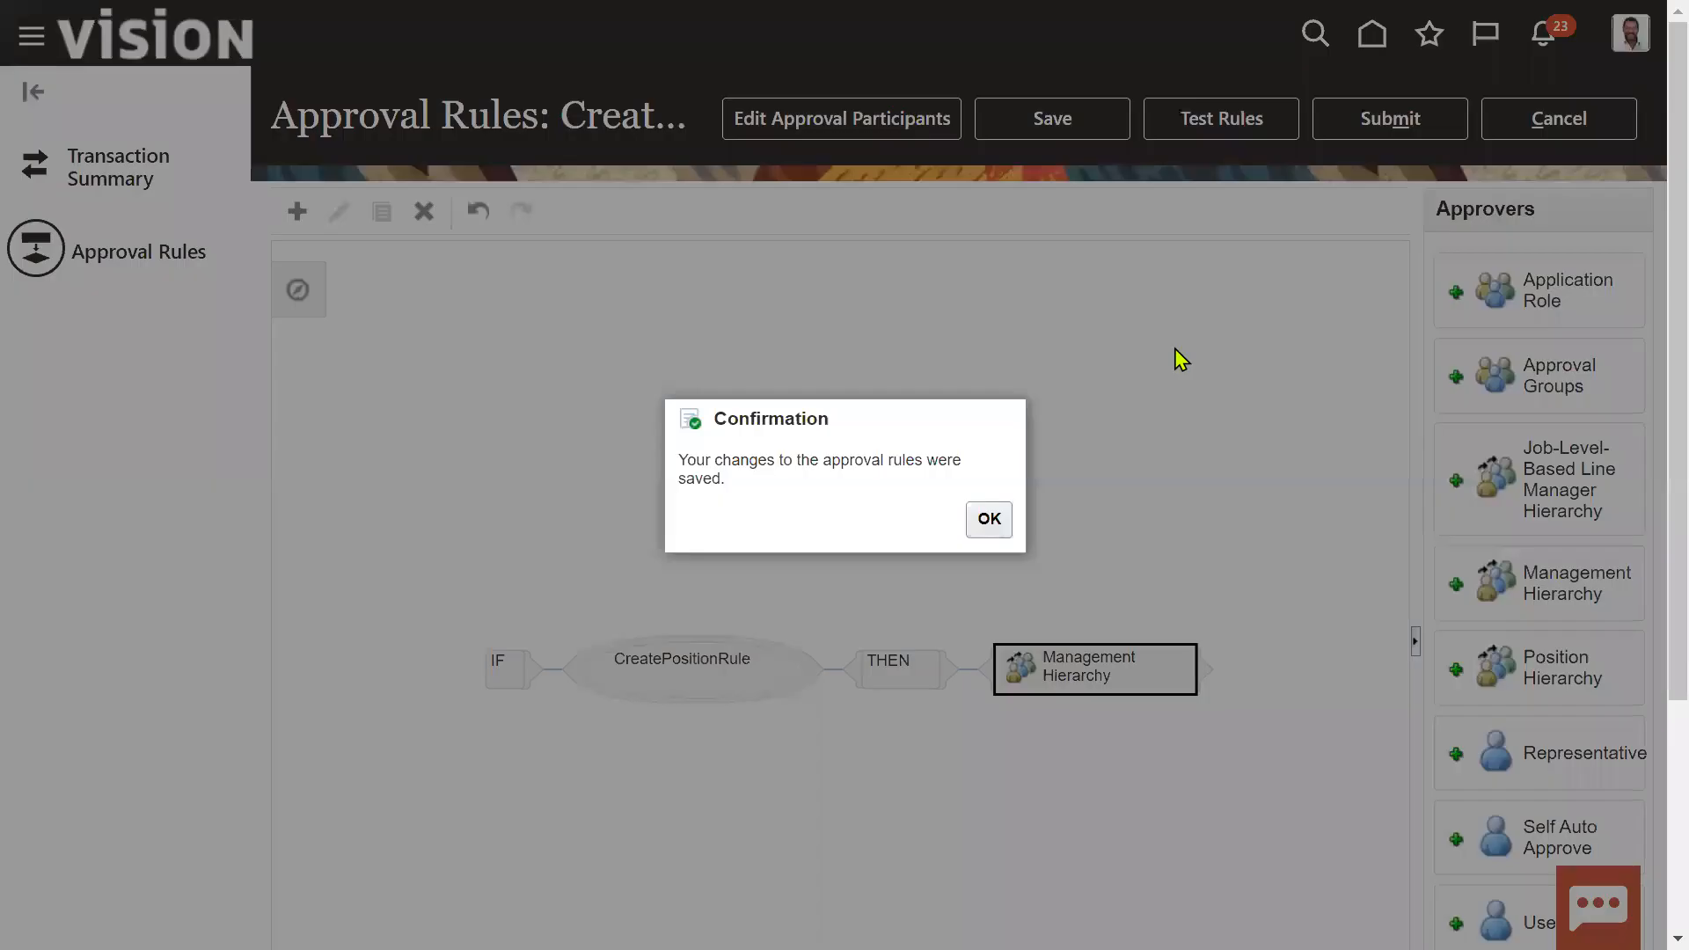
{"action": "left_click", "coordinate": [989, 520]}
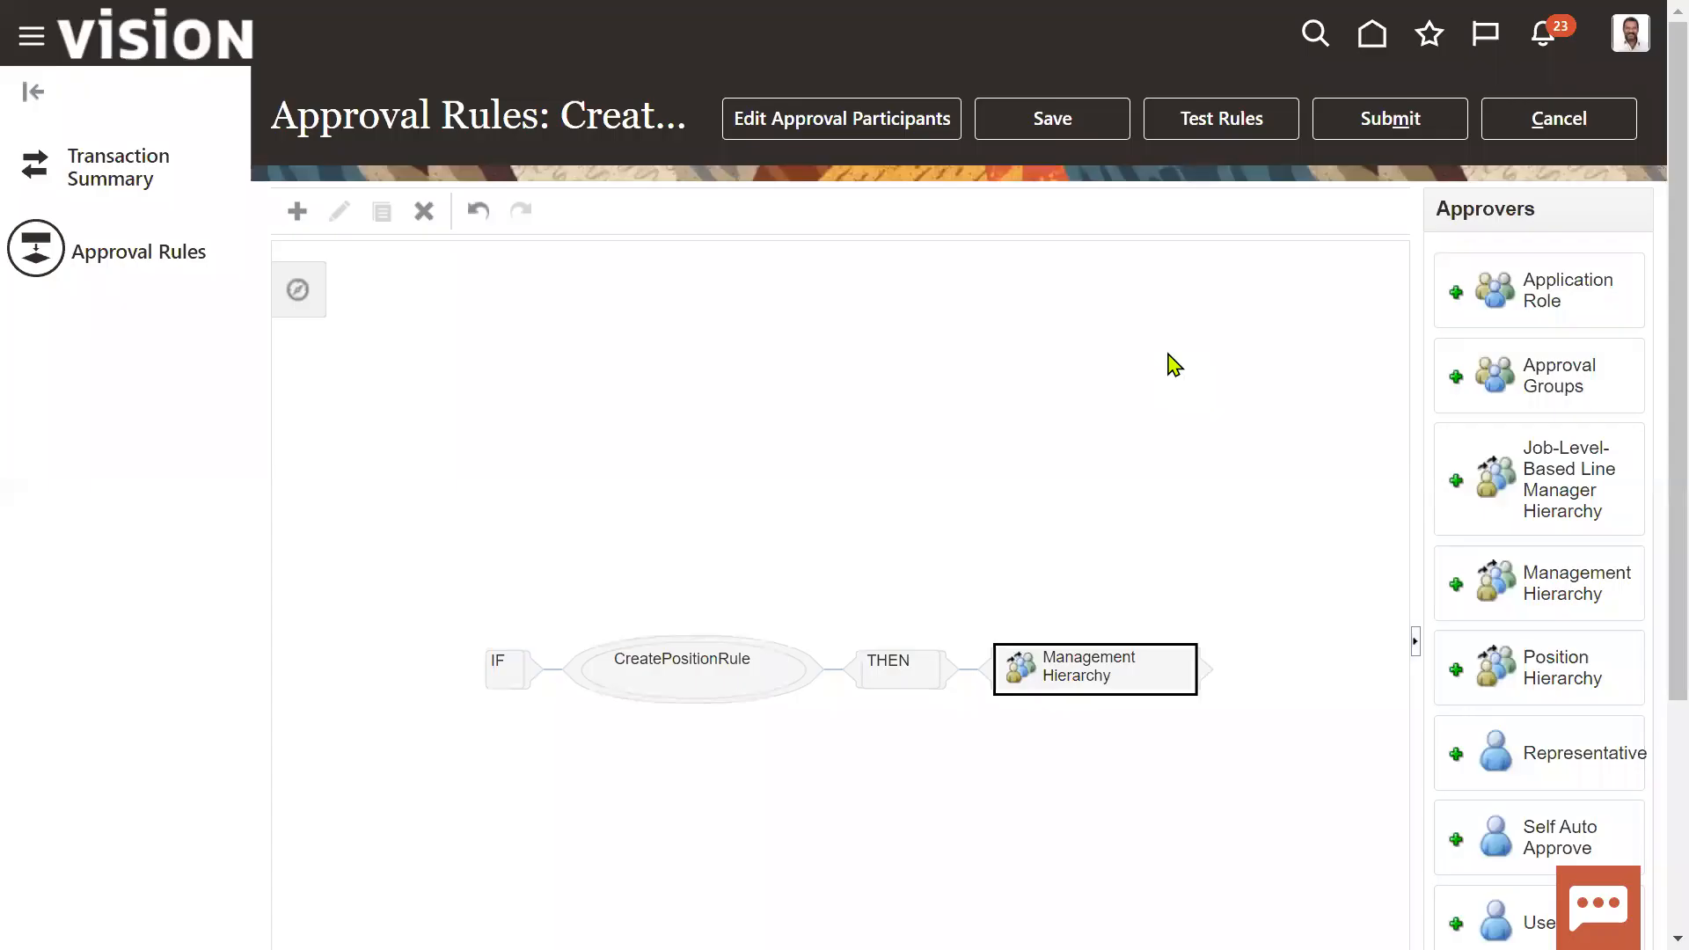
Submit the CreatePositionRule approval changes, confirm the commit warning, and acknowledge the confirmation
{"action": "left_click", "coordinate": [1391, 125]}
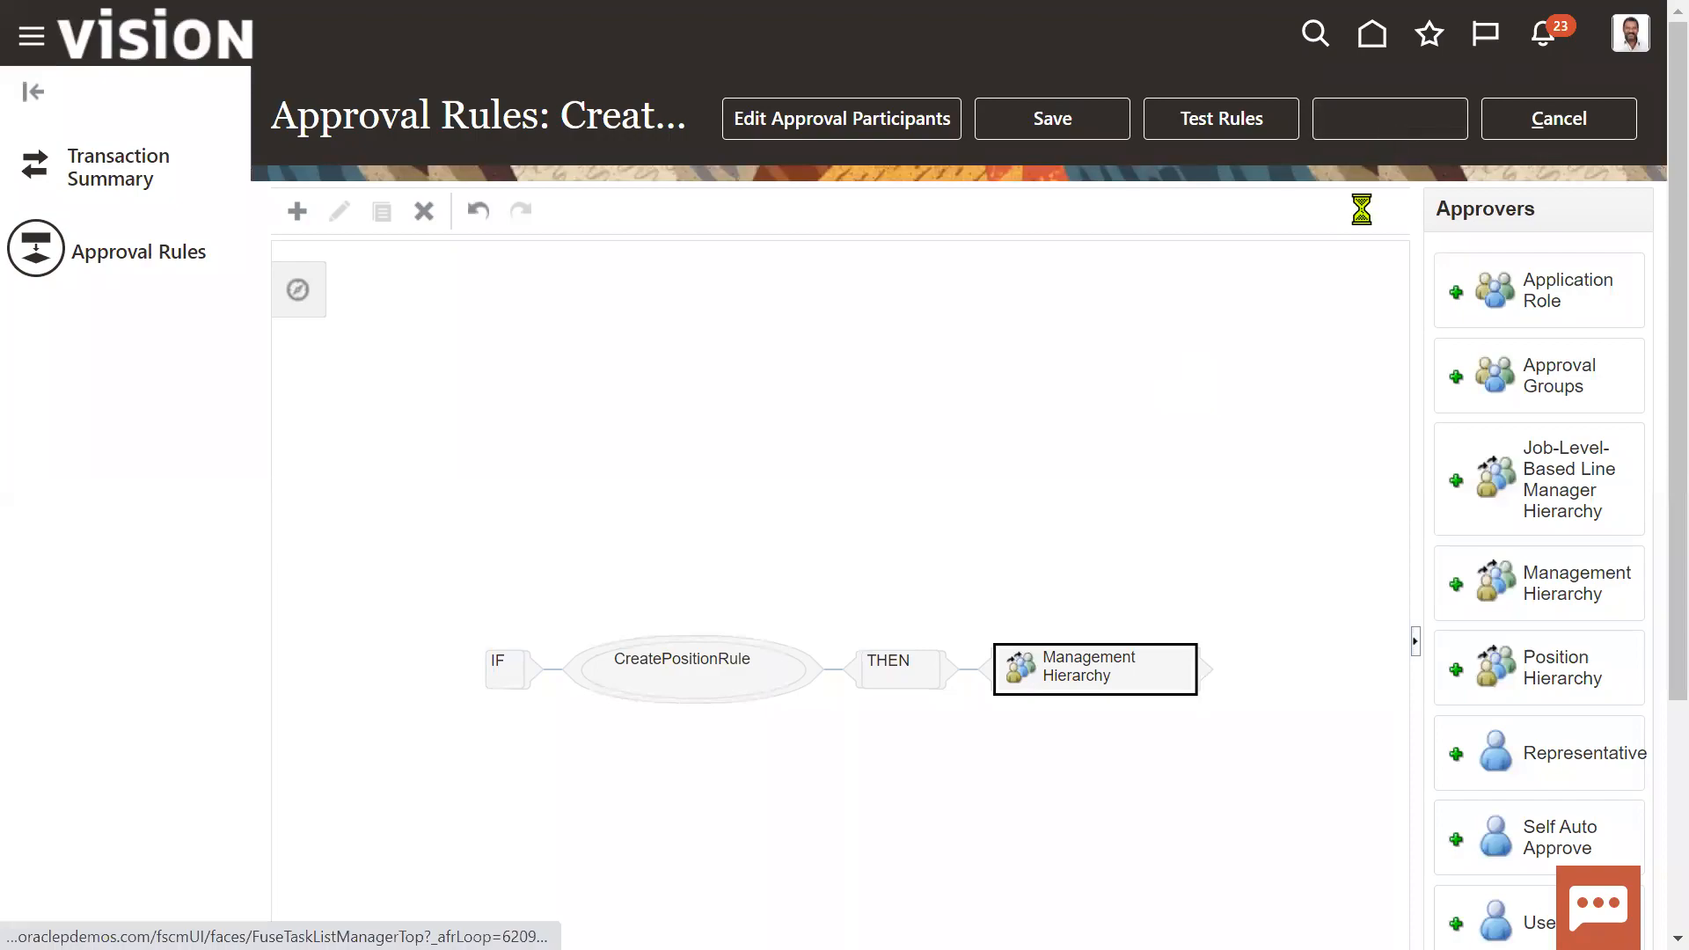
{"action": "left_click", "coordinate": [1079, 510]}
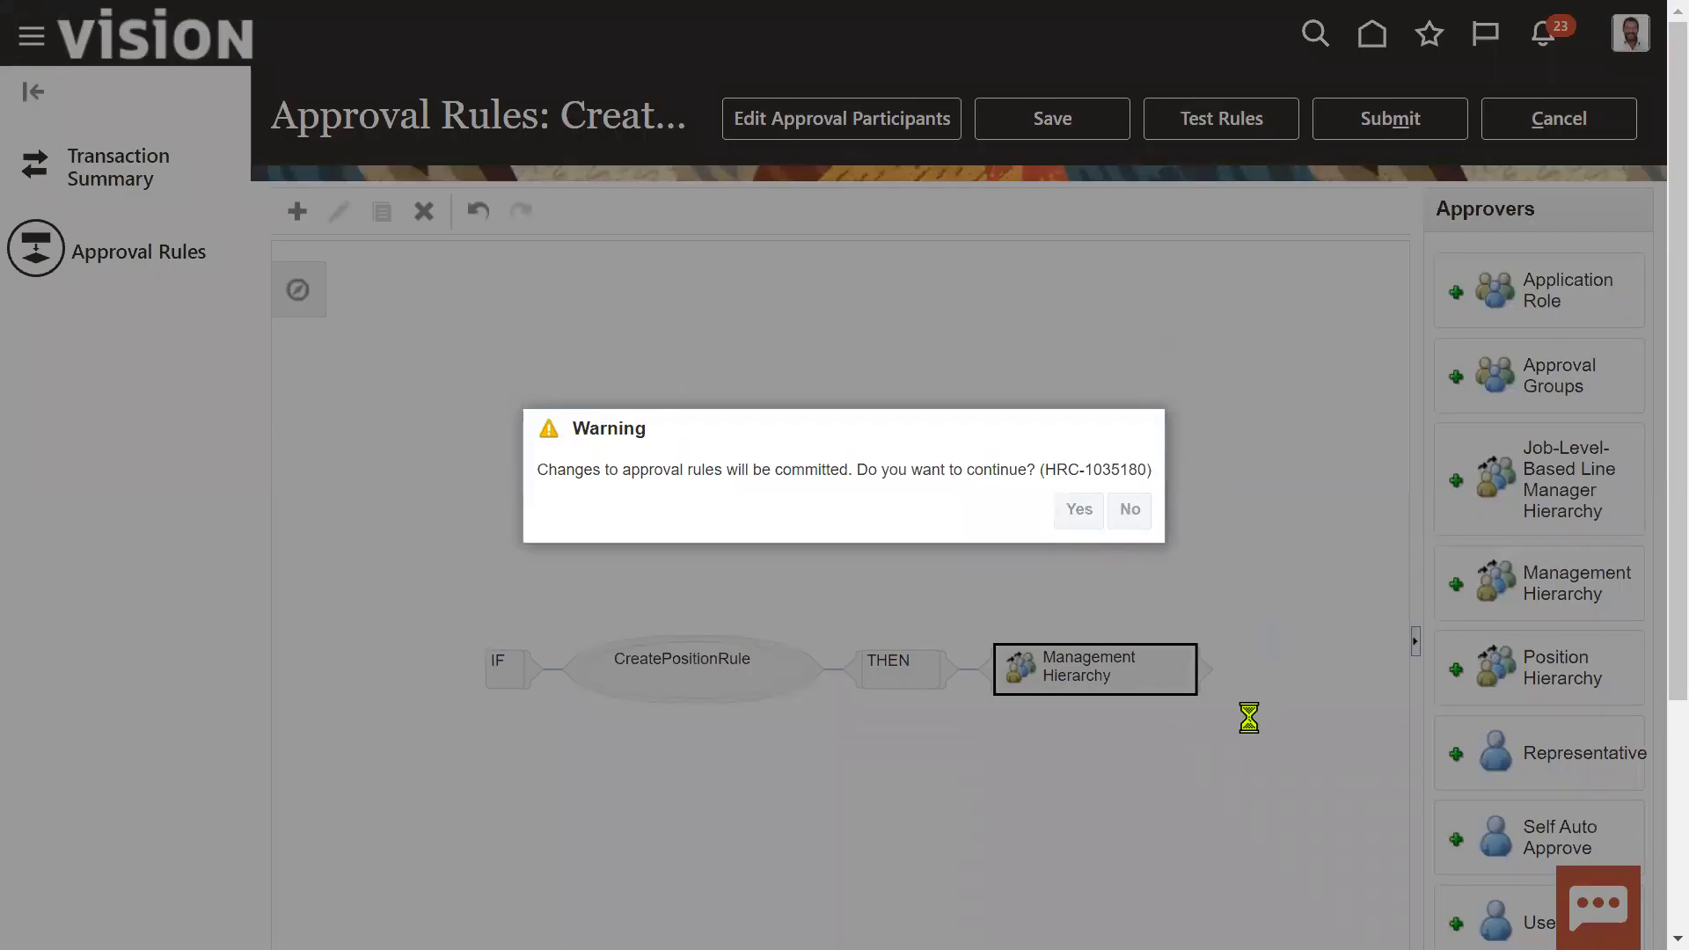
{"action": "scroll", "coordinate": [1233, 728], "scroll_direction": "down", "scroll_amount": 3}
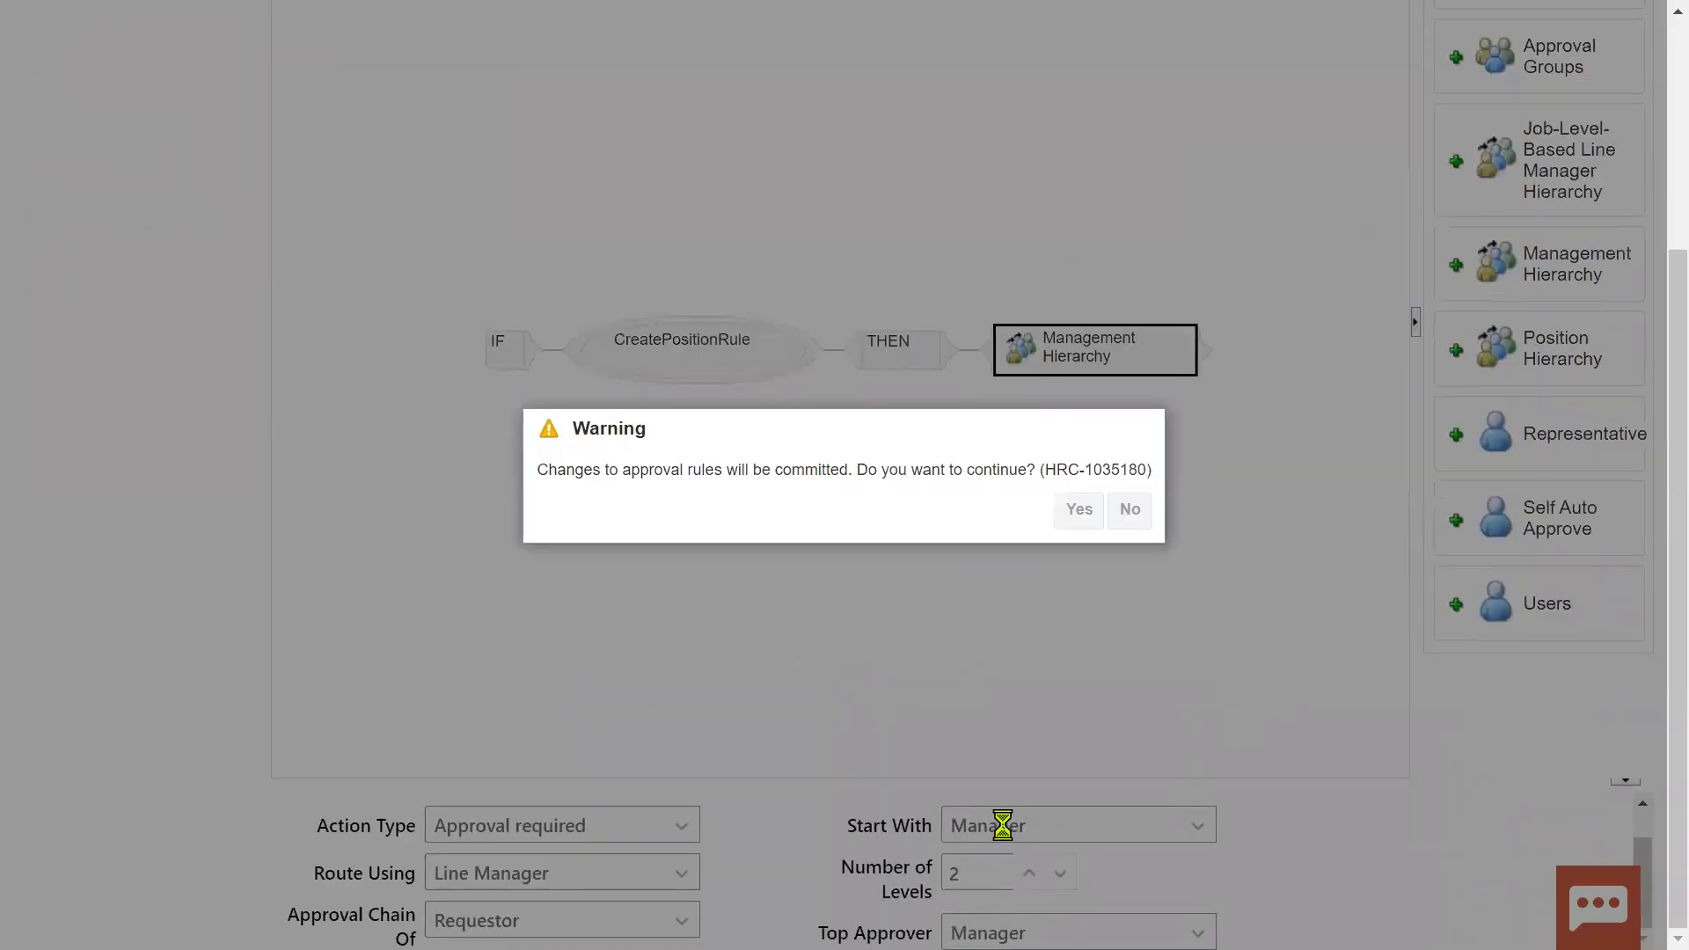
{"action": "left_click", "coordinate": [988, 520]}
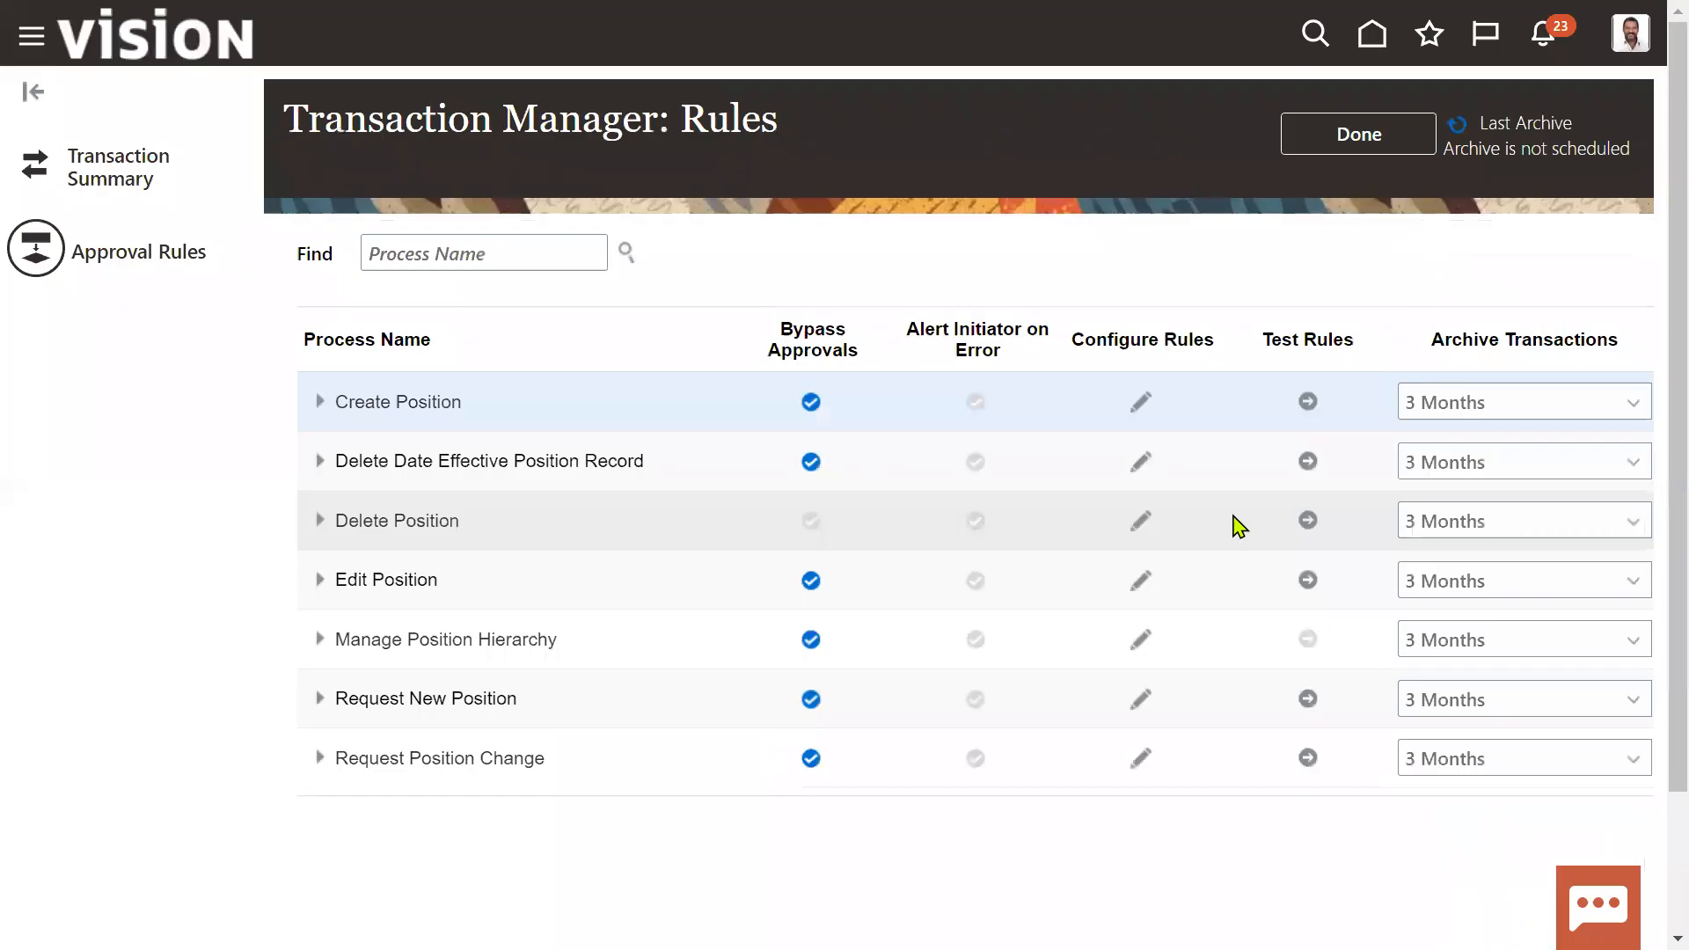
{"action": "key", "text": "alt+Tab"}
{"action": "key", "text": "alt+Tab"}
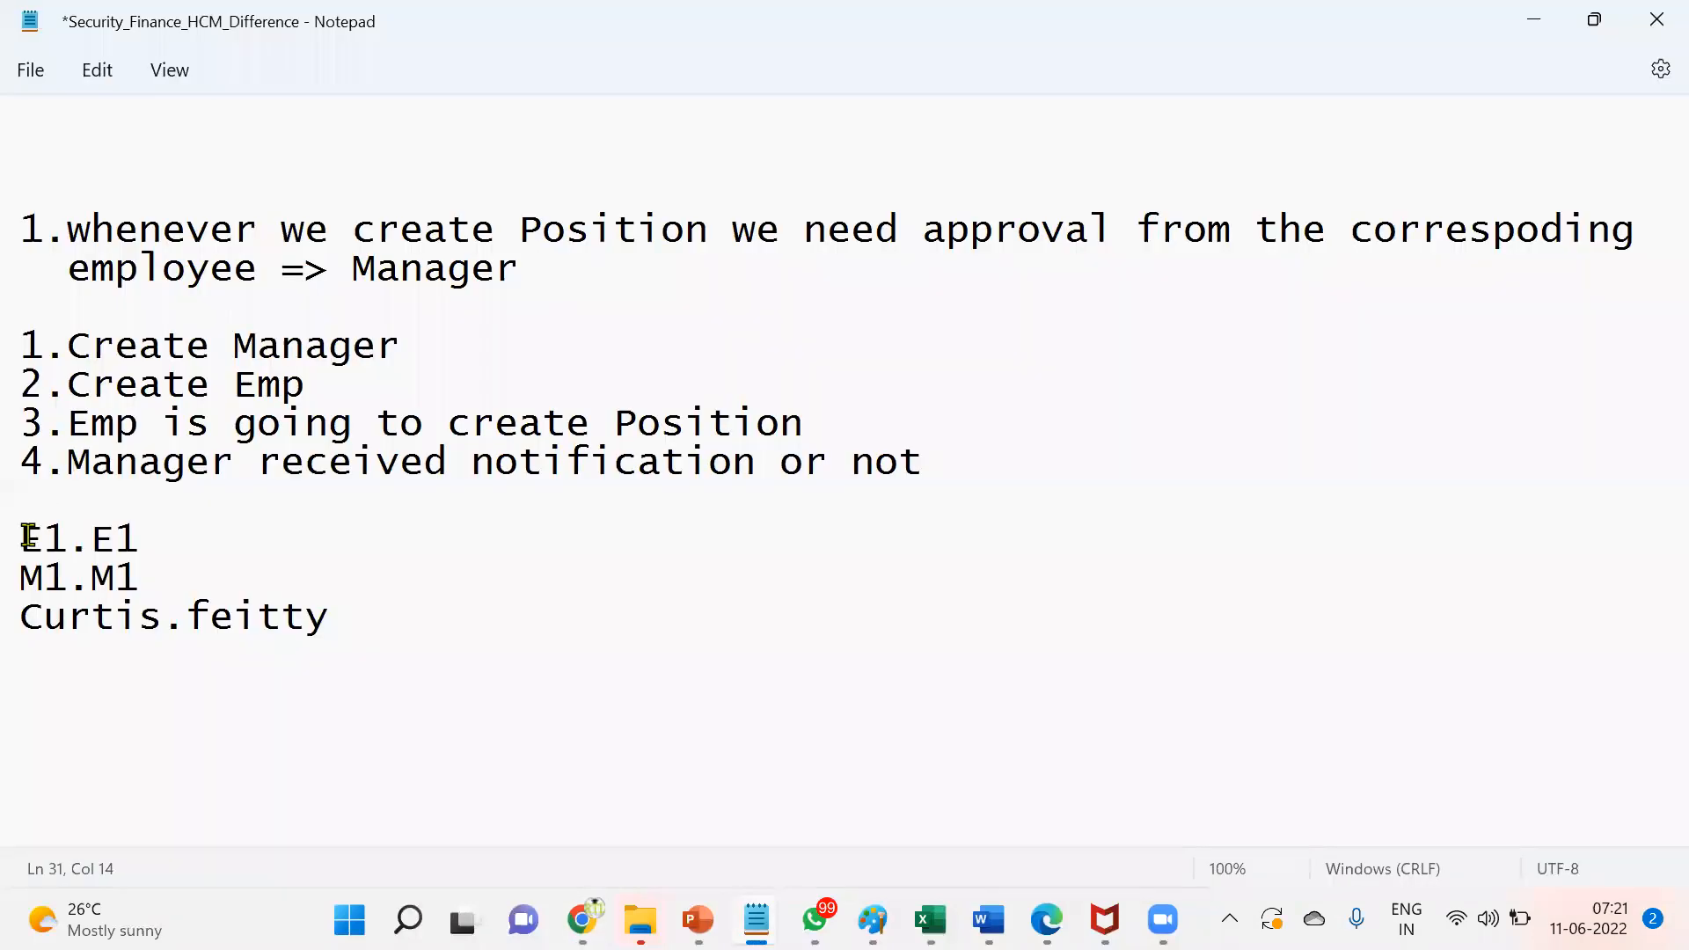
Review the employee, manager and third test user names noted in Notepad, then return to the browser
{"action": "left_click_drag", "start_coordinate": [20, 539], "coordinate": [130, 534]}
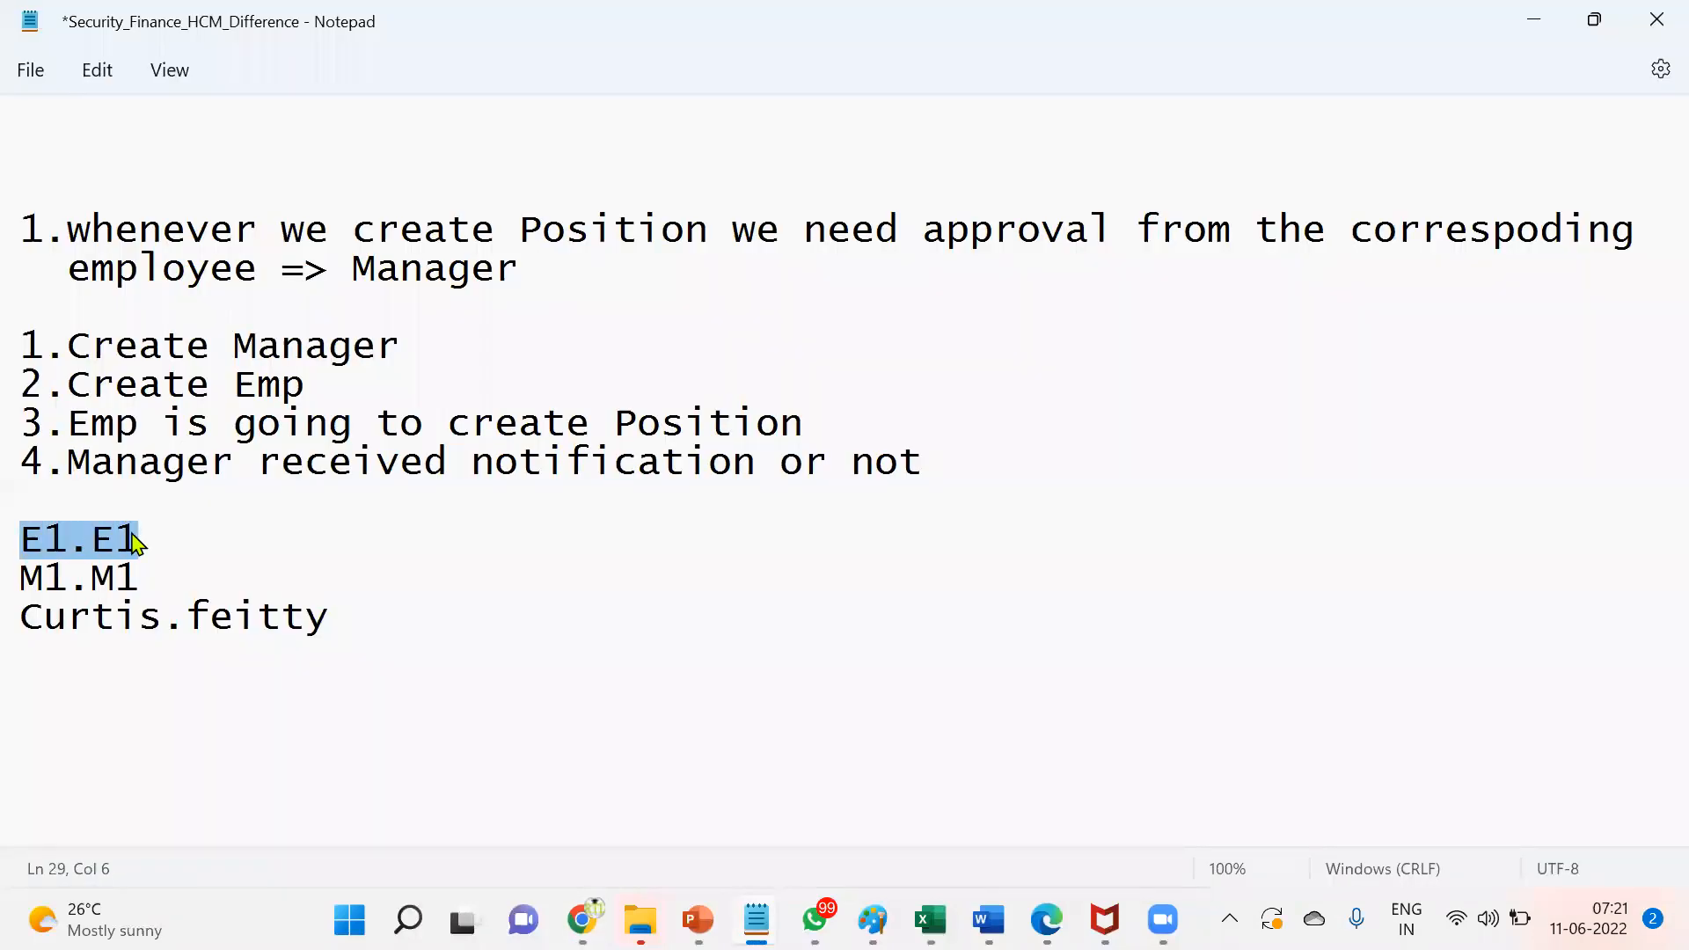
{"action": "left_click_drag", "start_coordinate": [29, 582], "coordinate": [141, 578]}
{"action": "left_click_drag", "start_coordinate": [21, 618], "coordinate": [333, 613]}
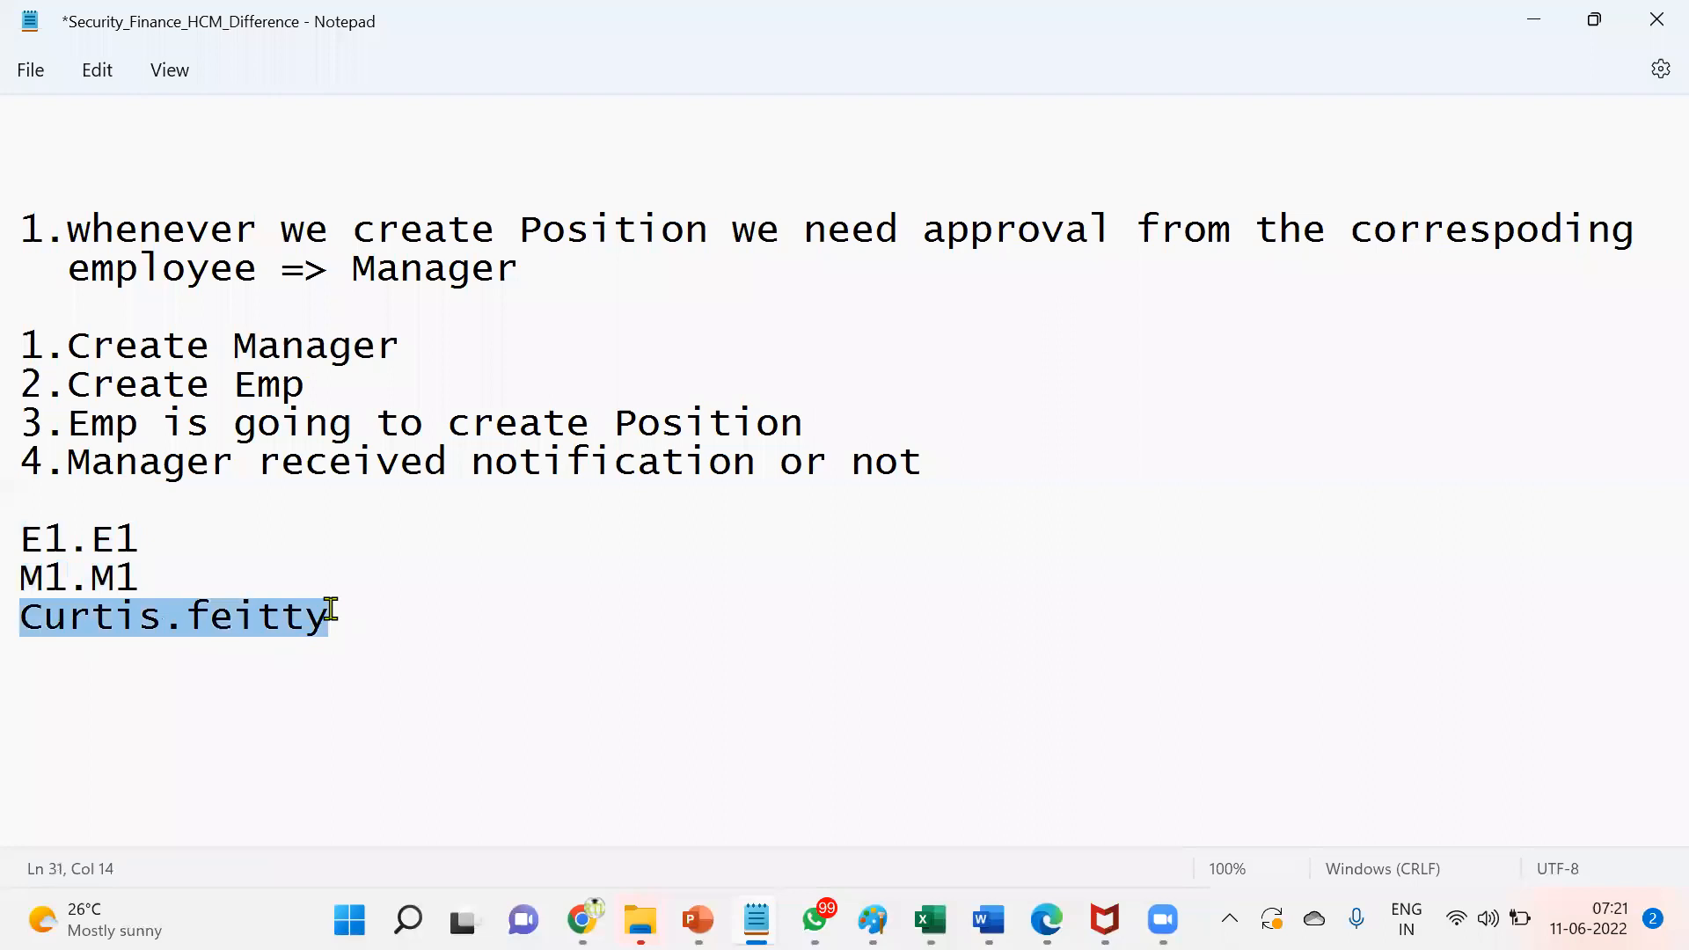
{"action": "left_click_drag", "start_coordinate": [140, 578], "coordinate": [19, 579]}
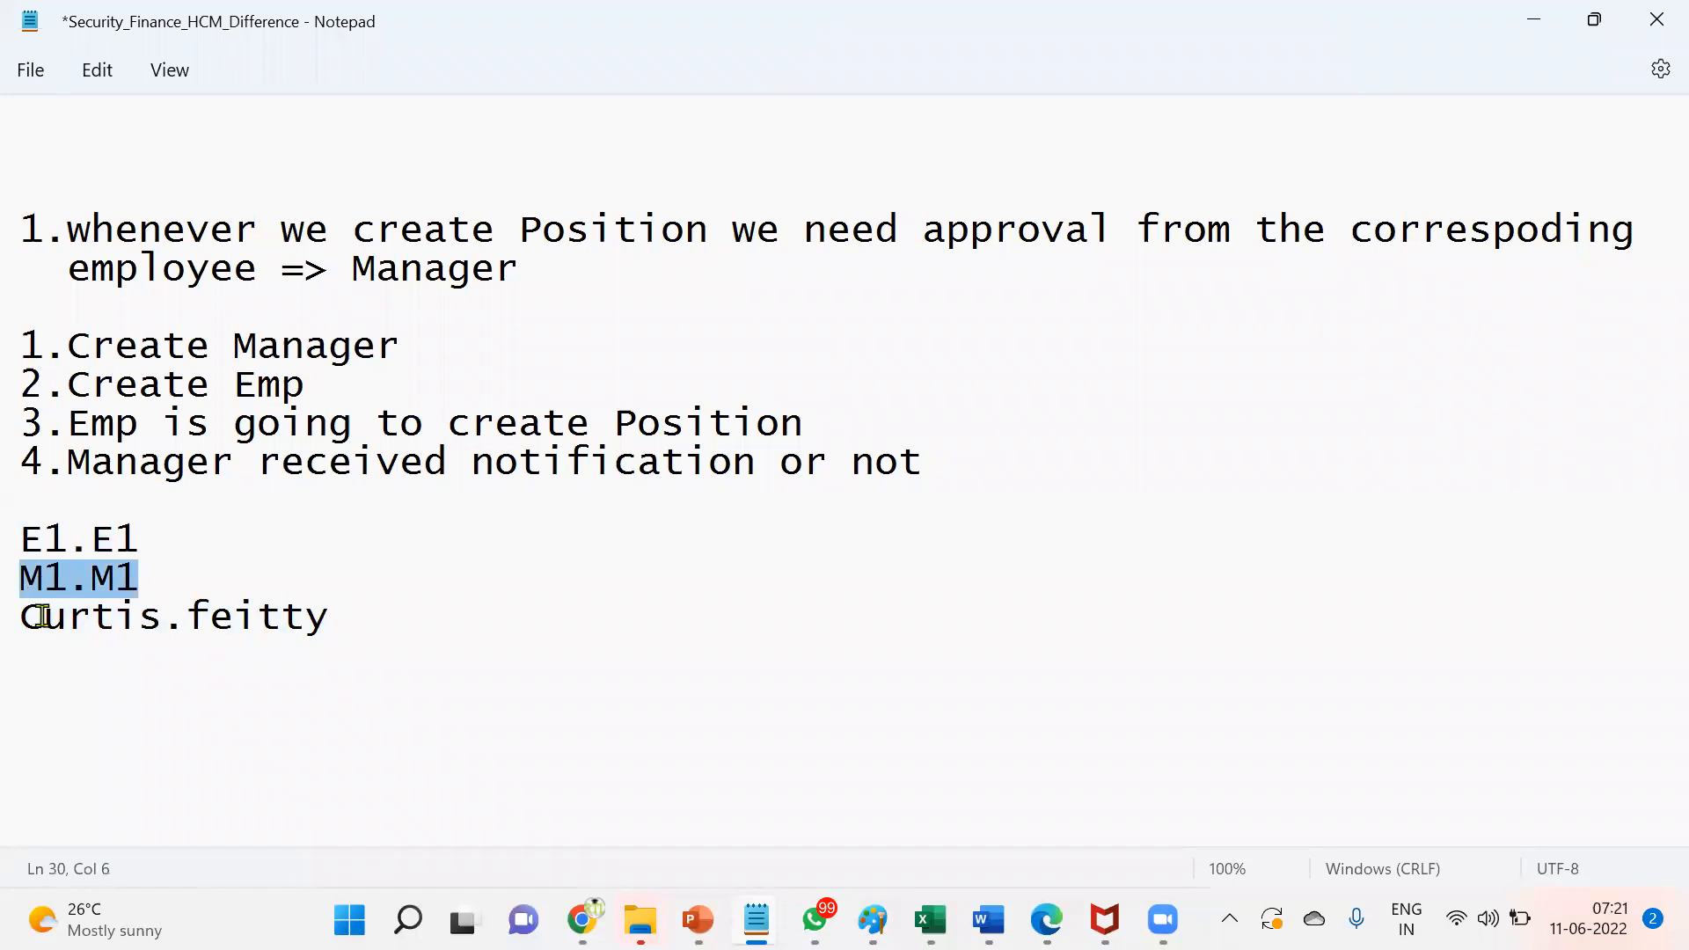
{"action": "left_click_drag", "start_coordinate": [23, 623], "coordinate": [308, 616]}
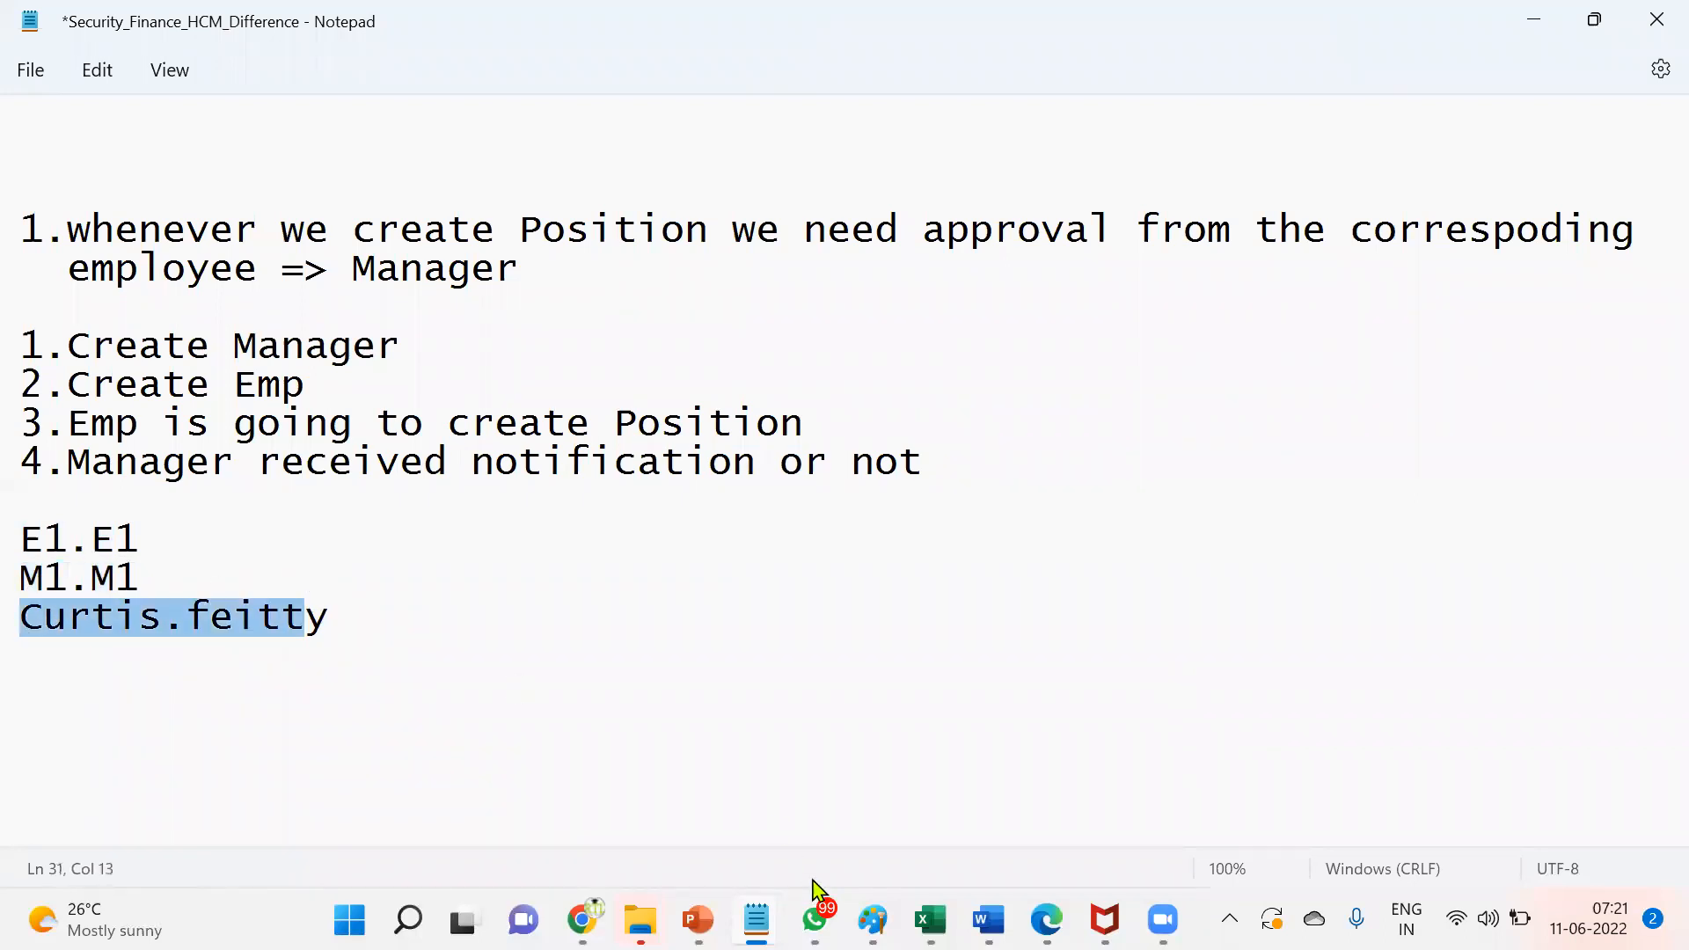
{"action": "left_click", "coordinate": [563, 906]}
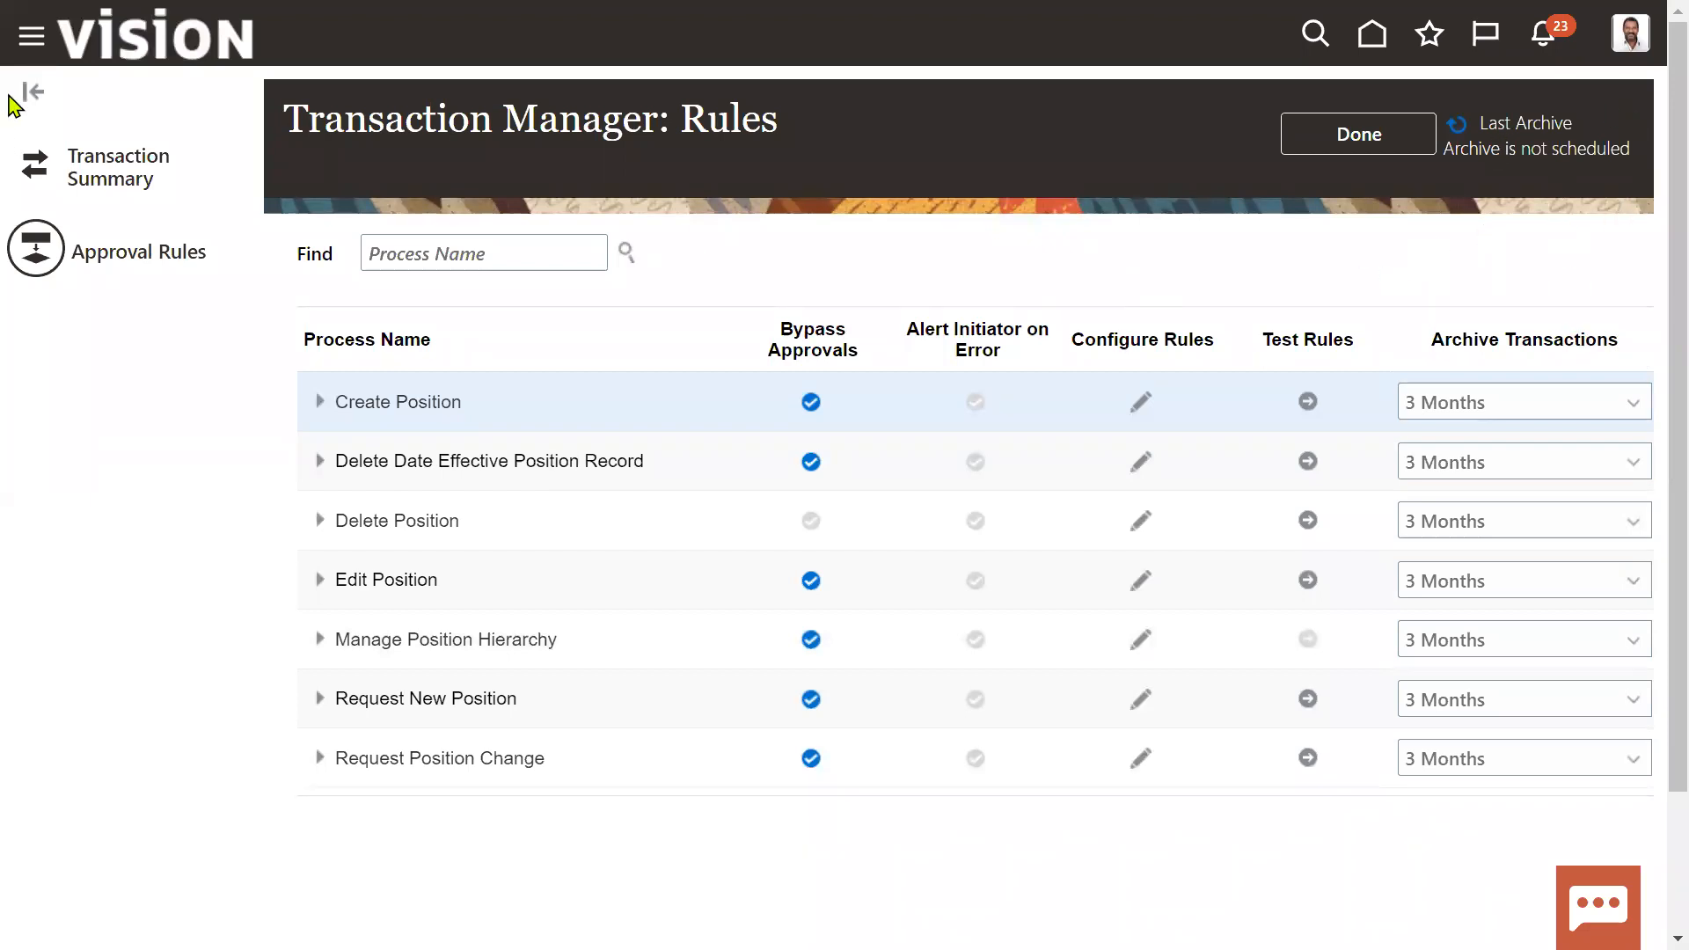
Open the Security Console from the Navigator's Tools section and go to User Accounts
{"action": "left_click", "coordinate": [27, 49]}
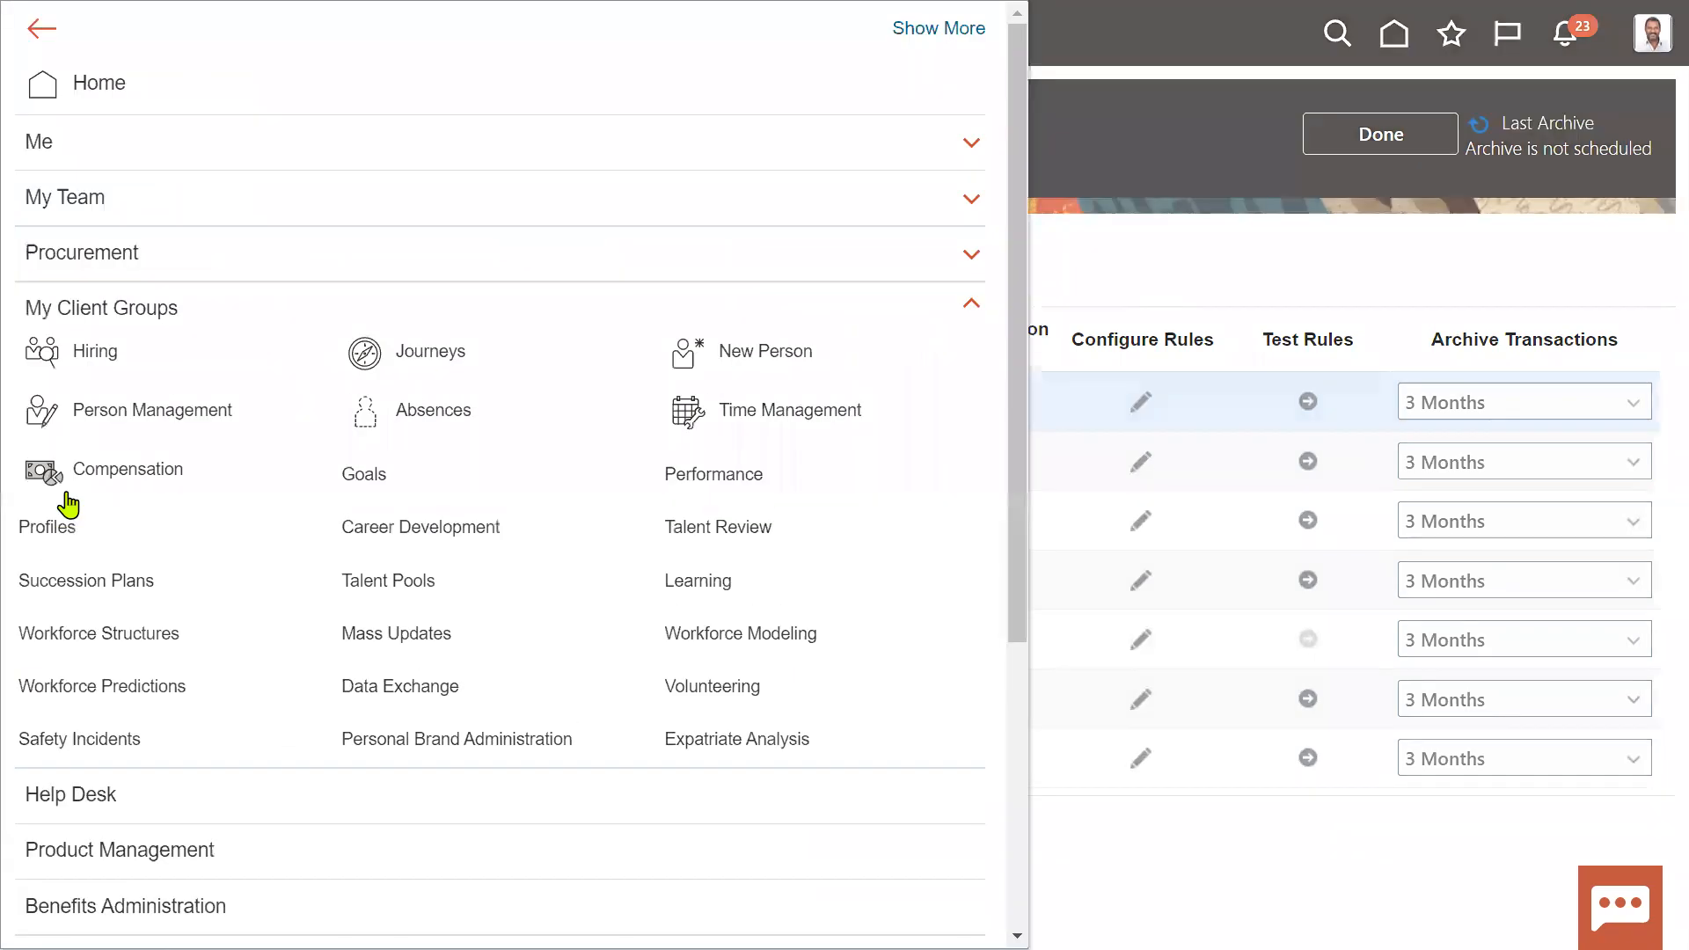
{"action": "left_click", "coordinate": [100, 324]}
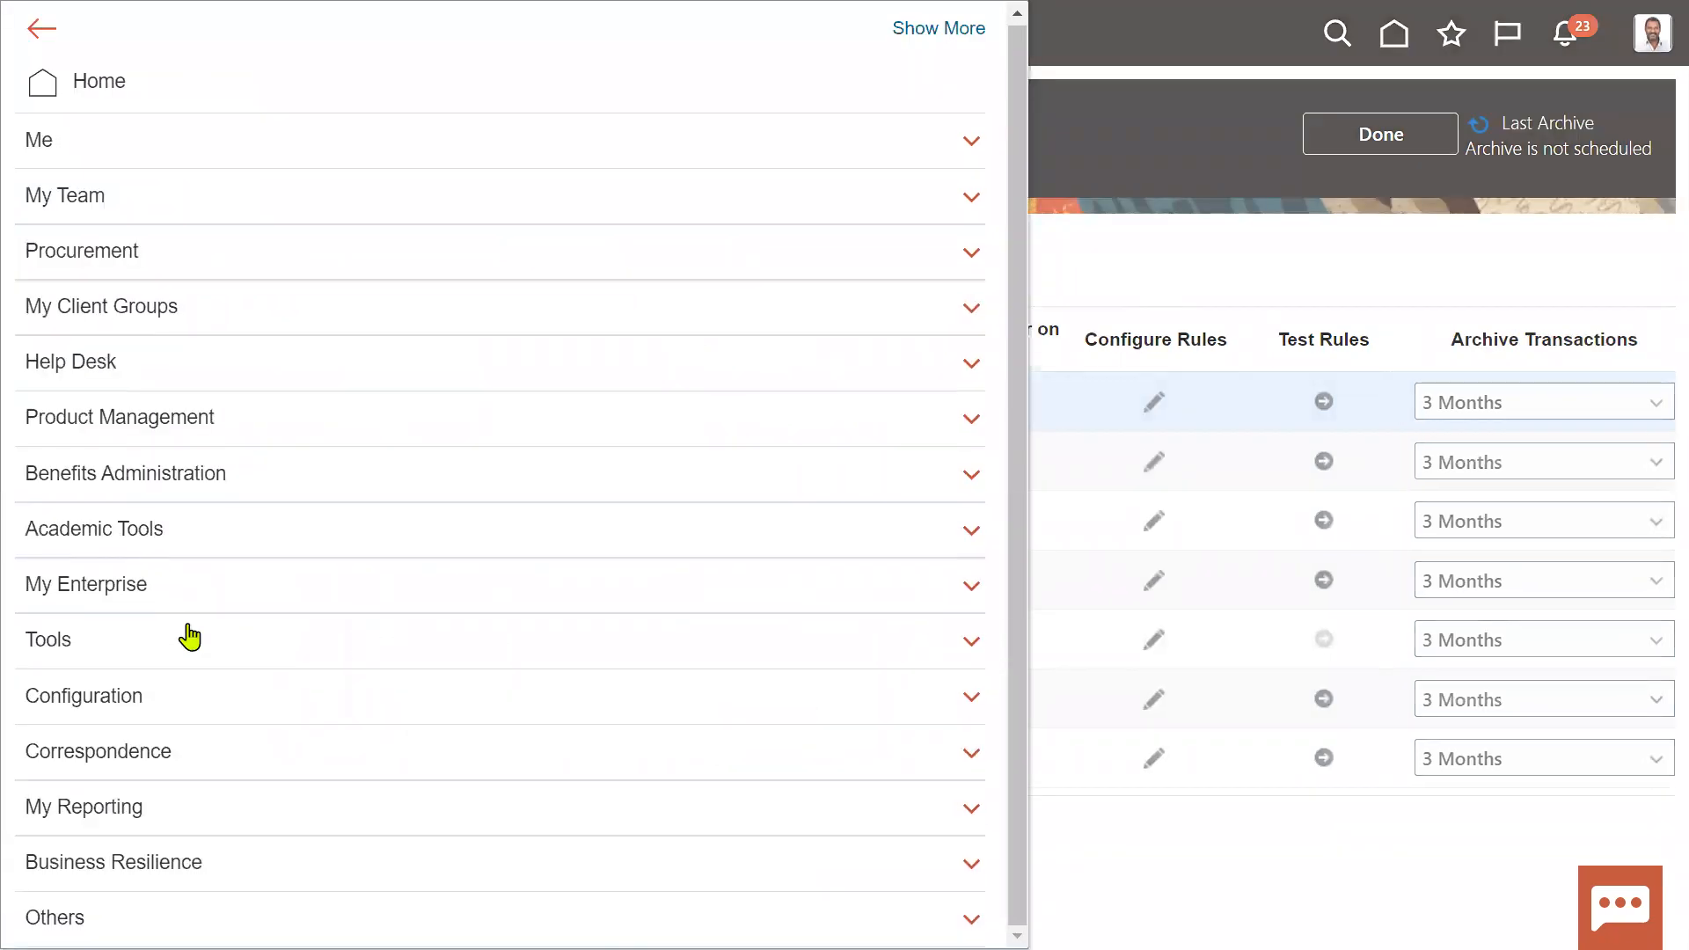
{"action": "left_click", "coordinate": [130, 653]}
{"action": "scroll", "coordinate": [332, 777], "scroll_direction": "down", "scroll_amount": 3}
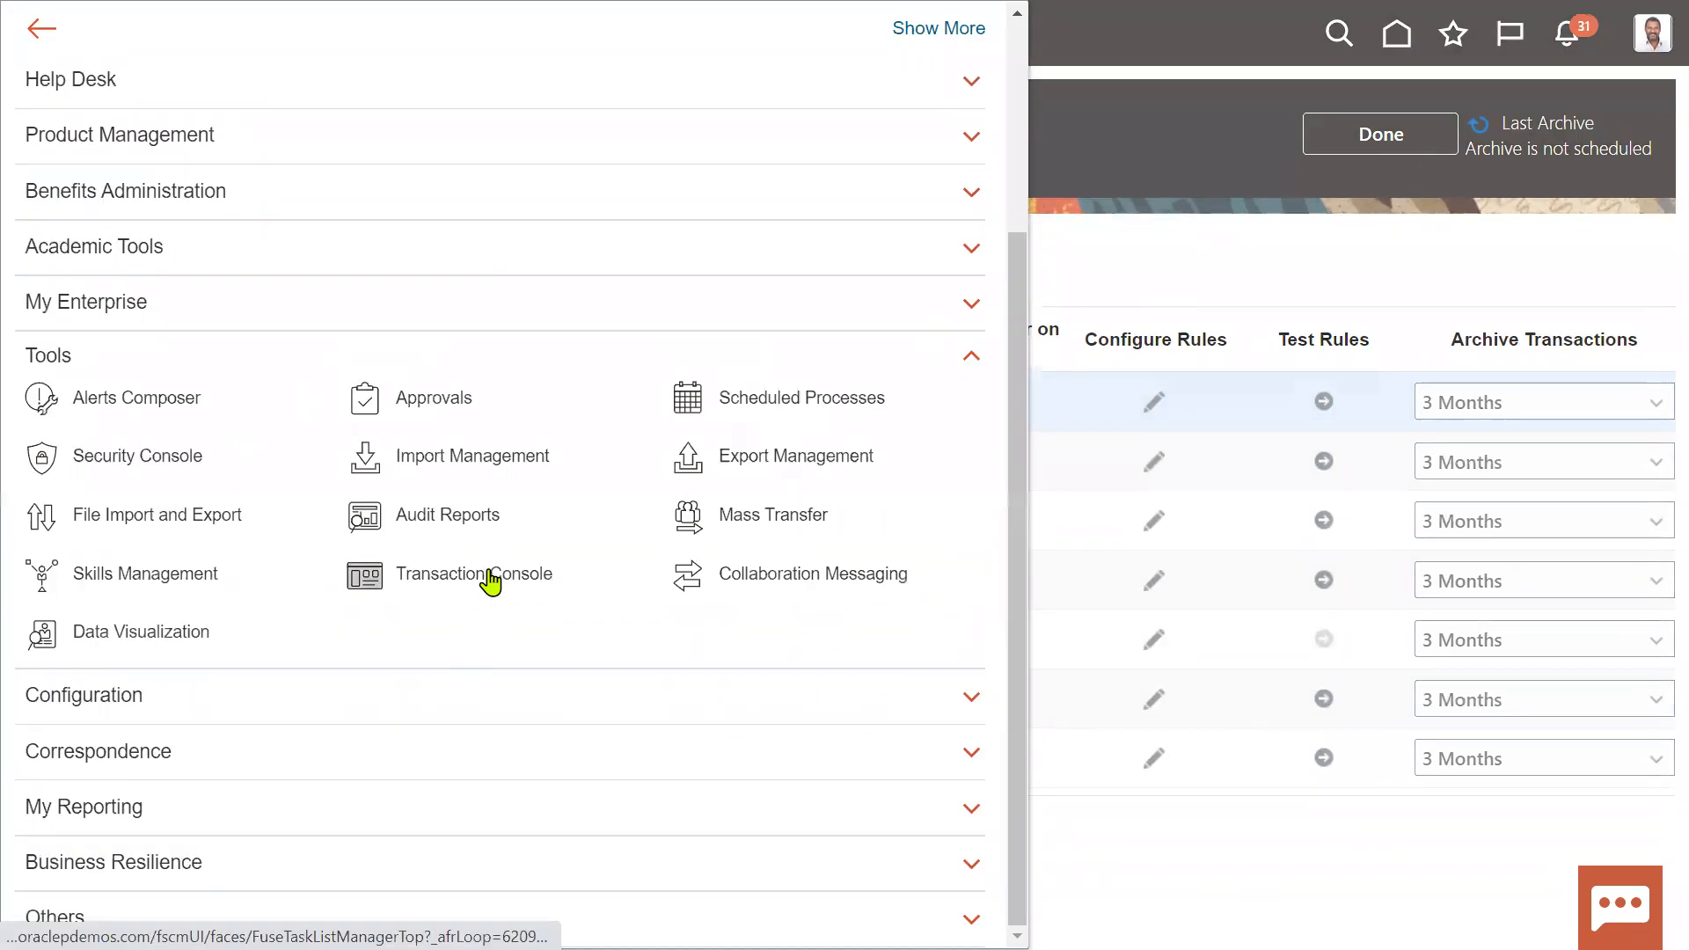
{"action": "left_click", "coordinate": [110, 459]}
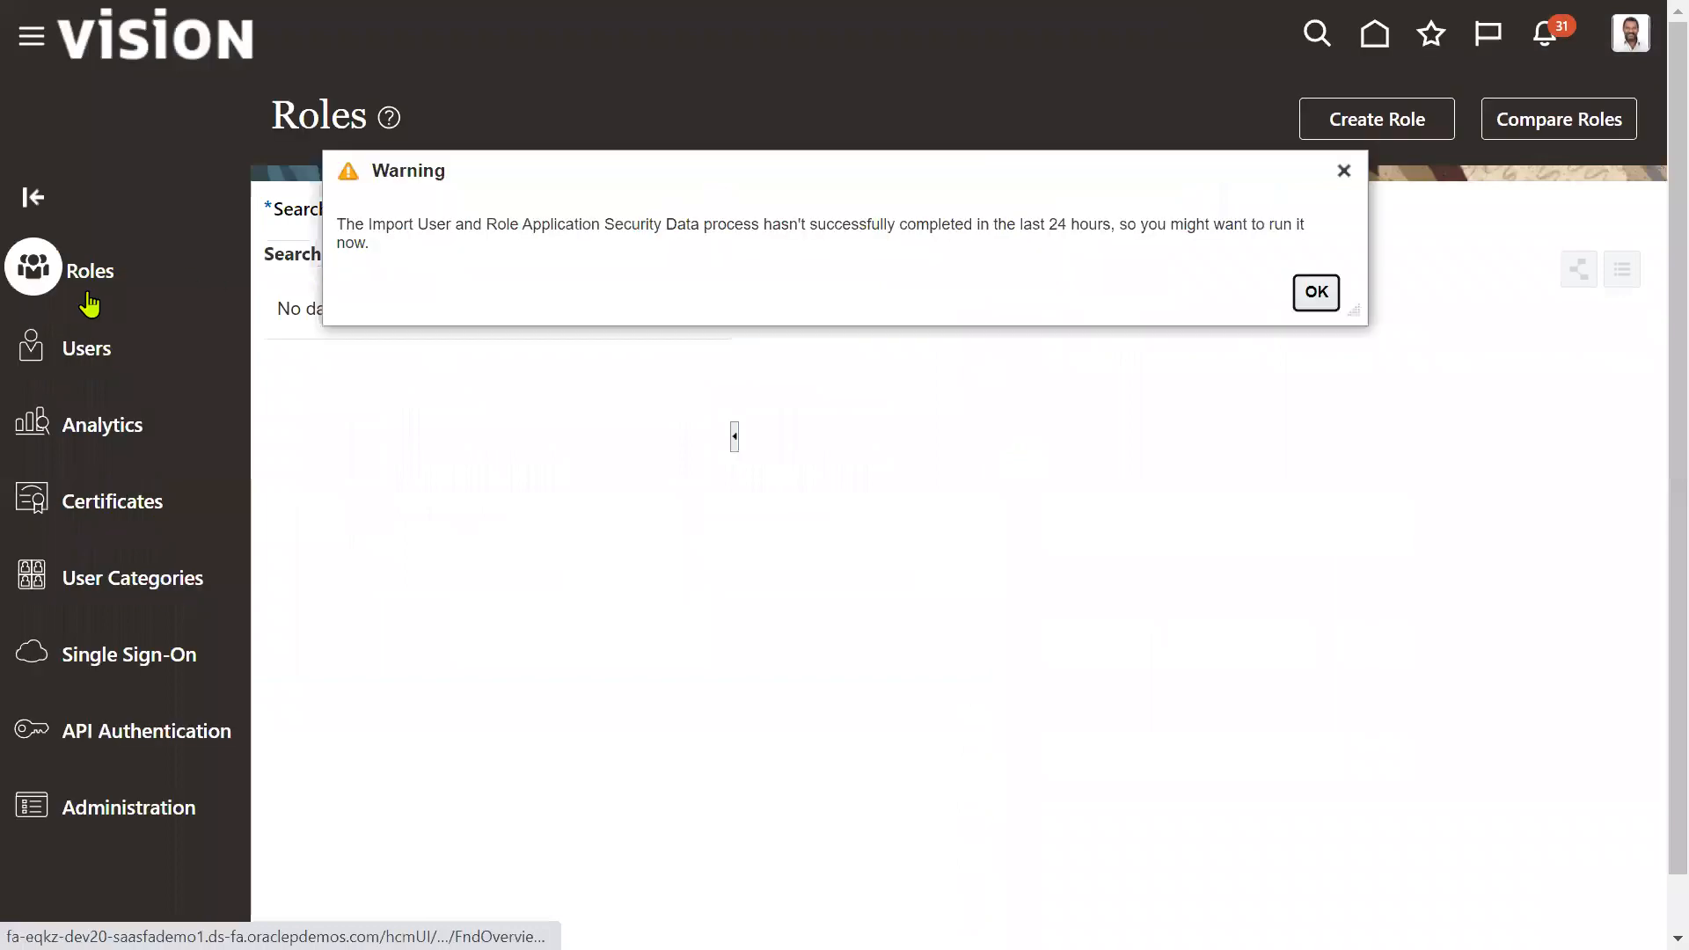
{"action": "left_click", "coordinate": [1316, 295]}
{"action": "left_click", "coordinate": [176, 363]}
{"action": "left_click", "coordinate": [957, 221]}
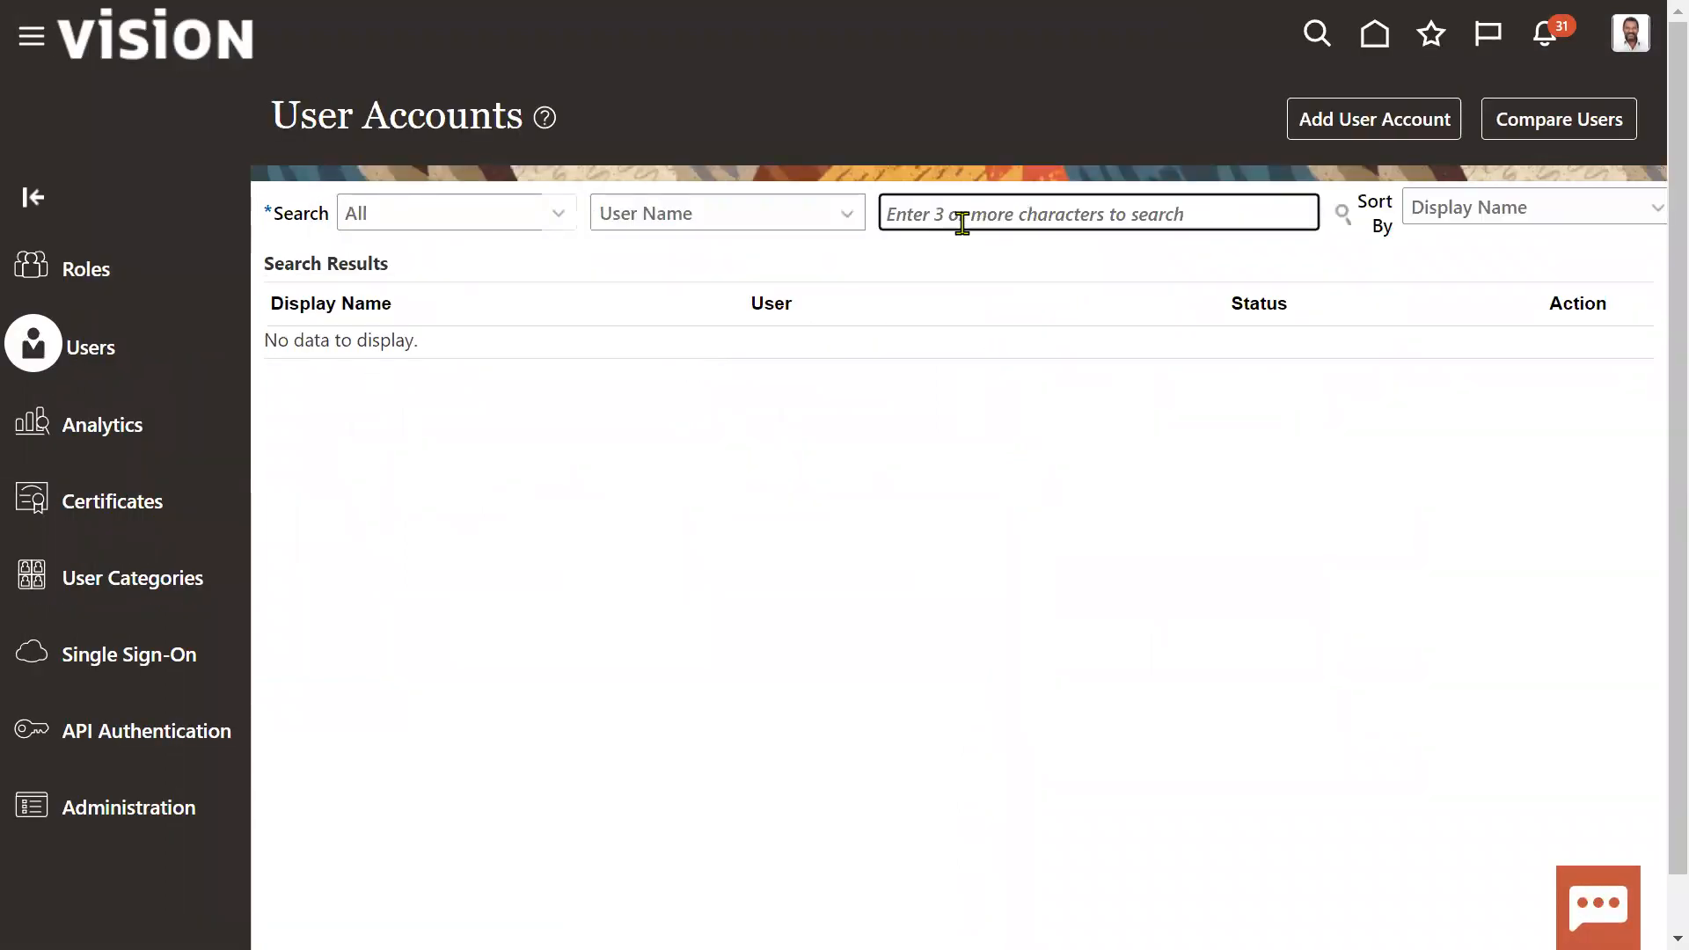
Find the employee test user's account and manually reset its password to a new value
{"action": "type", "text": "E1.E1"}
{"action": "key", "text": "Return"}
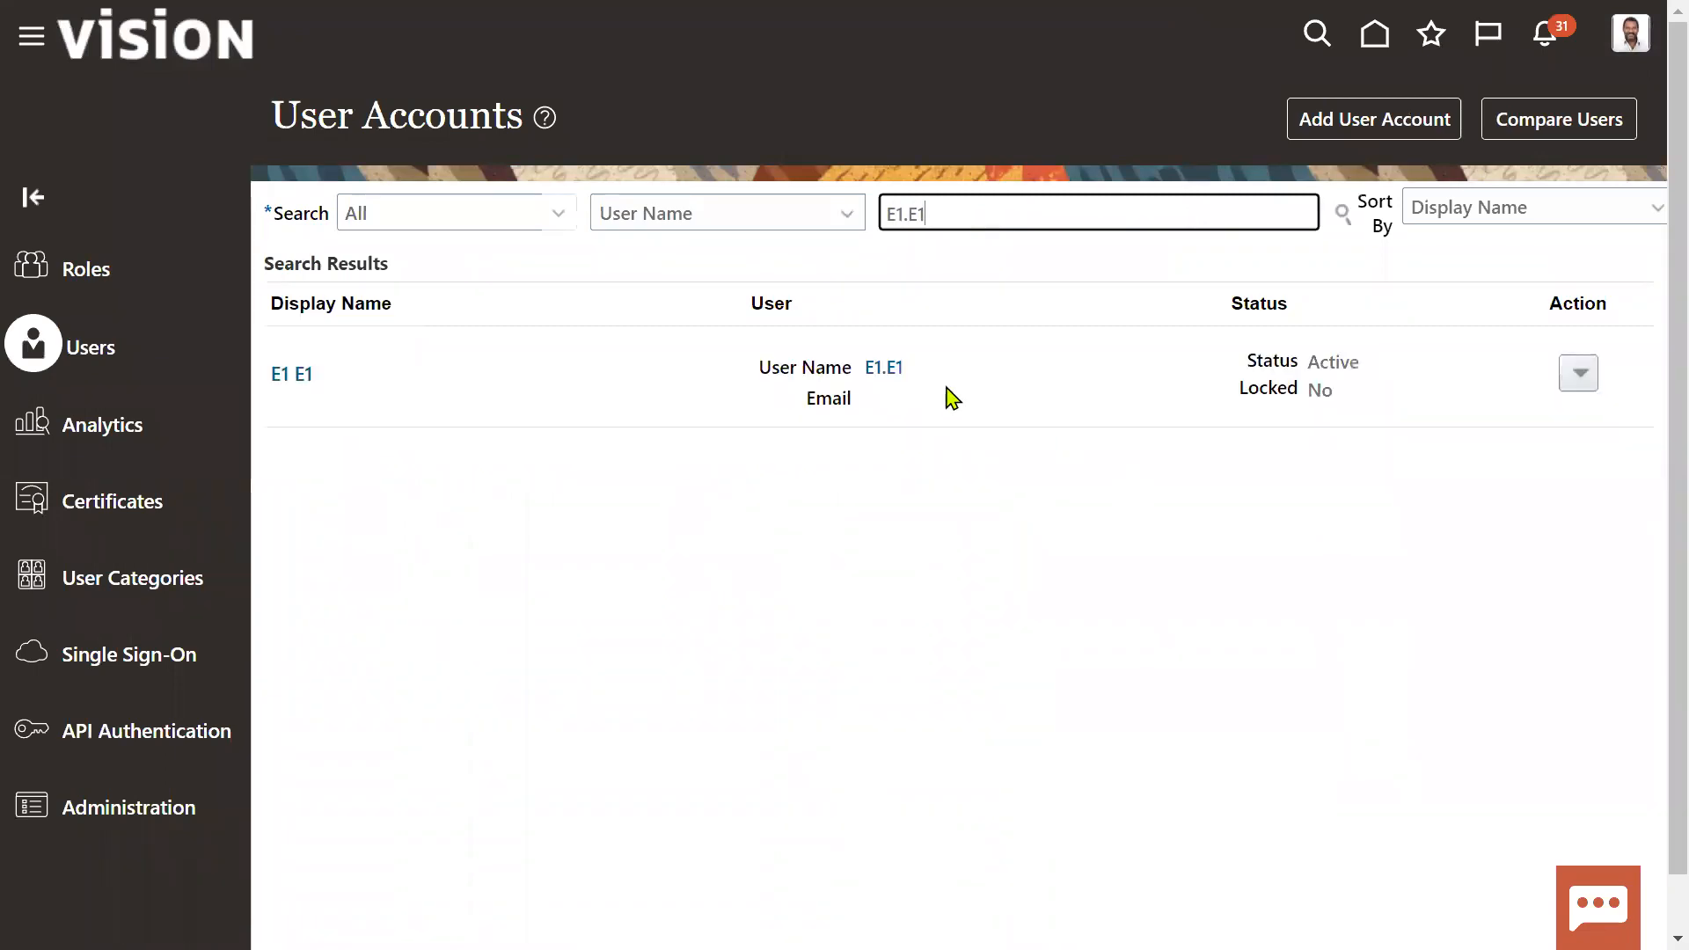
{"action": "left_click", "coordinate": [895, 373]}
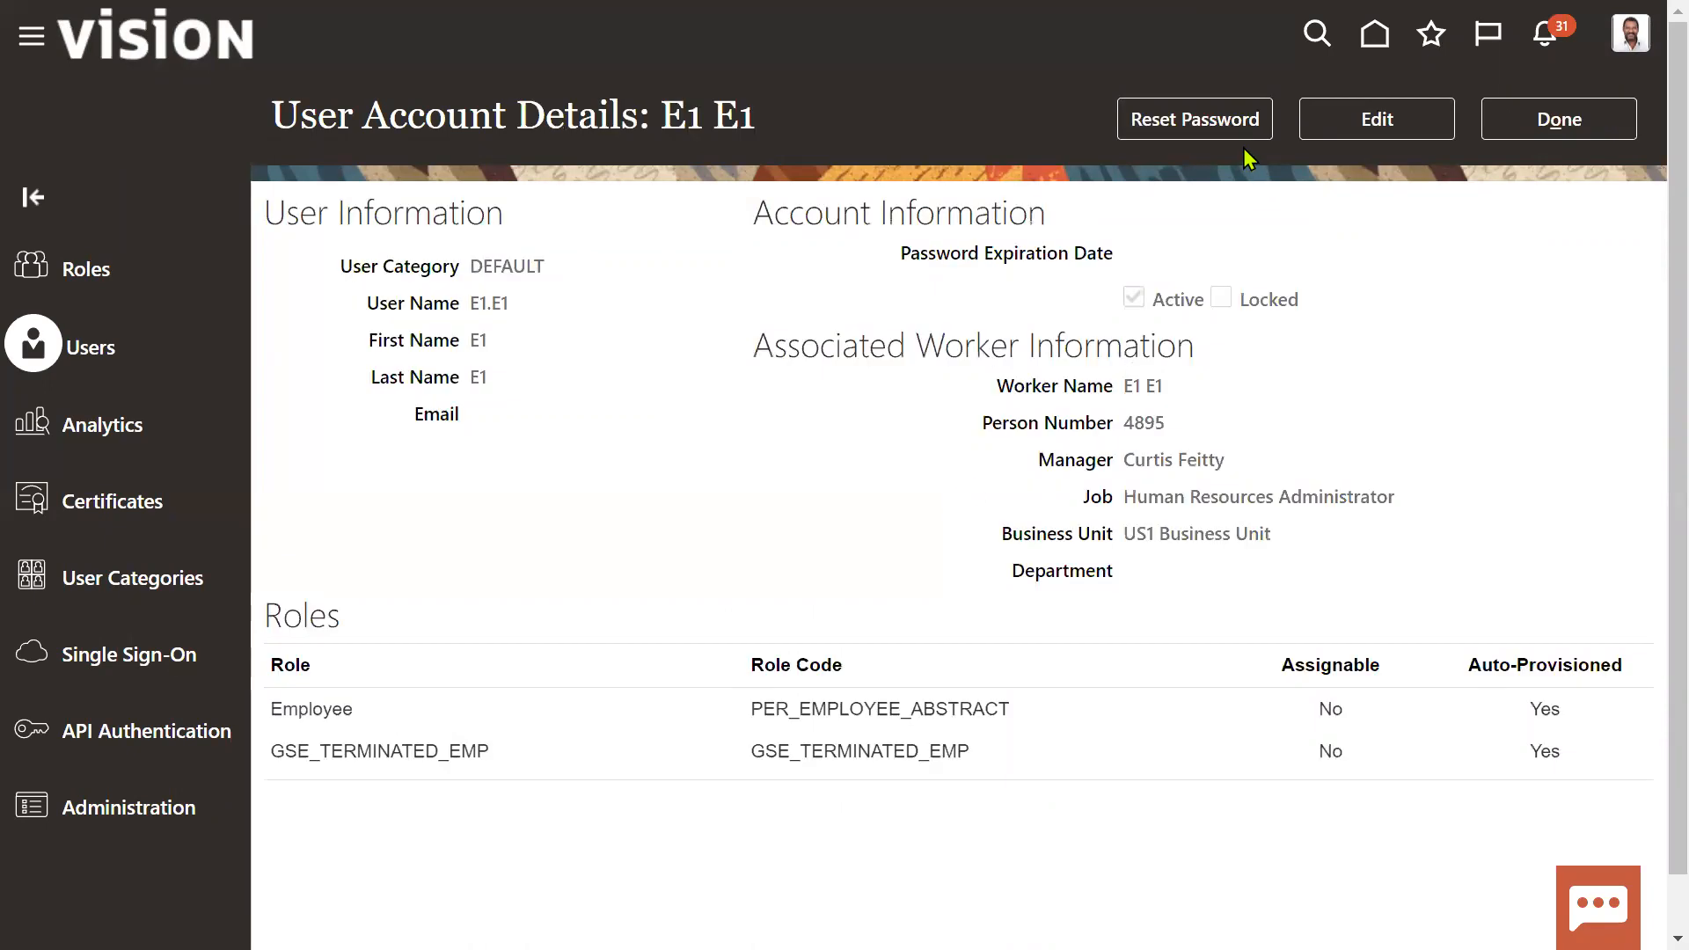
{"action": "left_click", "coordinate": [1227, 127]}
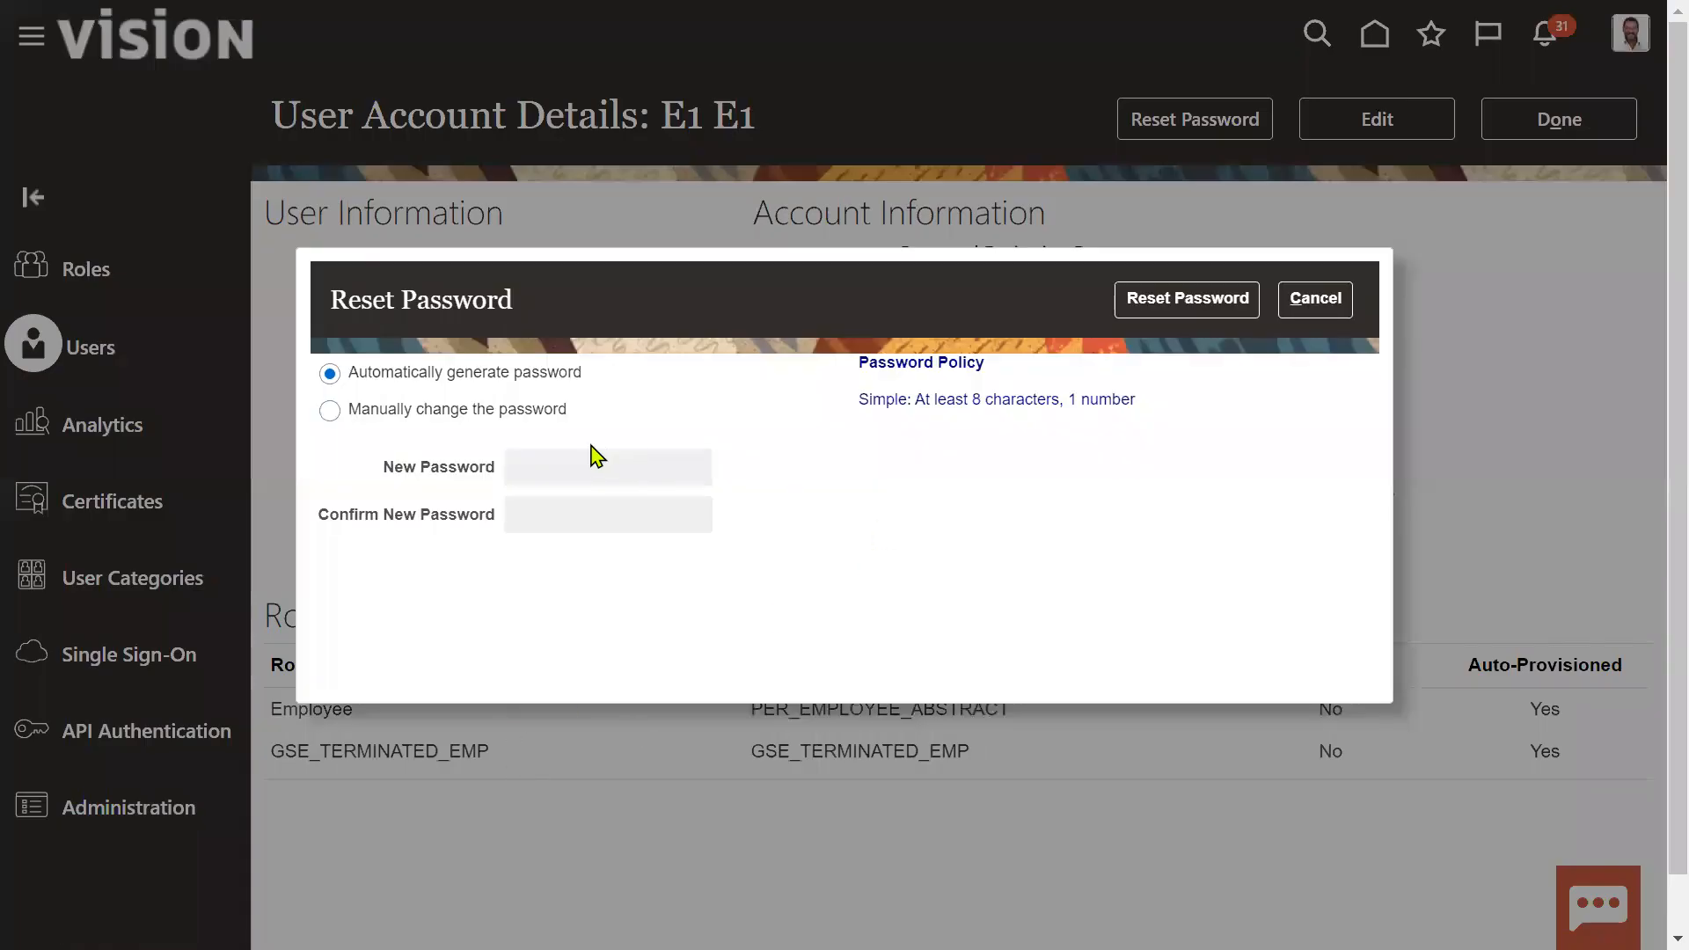
{"action": "left_click", "coordinate": [540, 422]}
{"action": "left_click", "coordinate": [588, 475]}
{"action": "type", "text": "•••••••"}
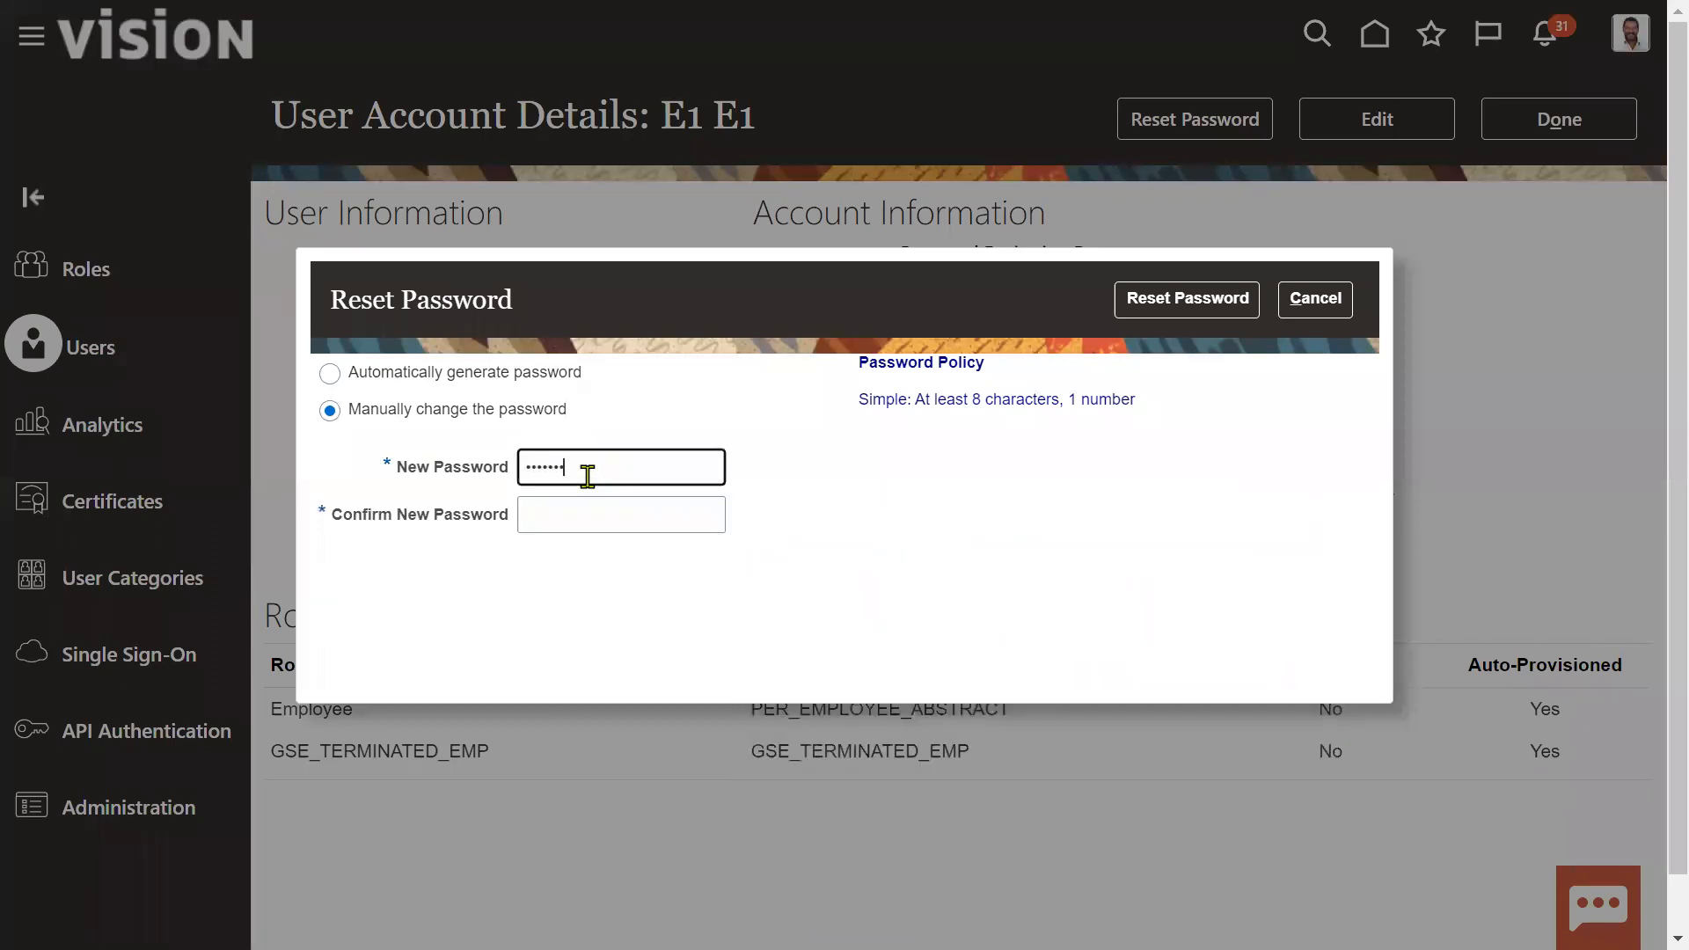
{"action": "type", "text": "•"}
{"action": "key", "text": "Tab"}
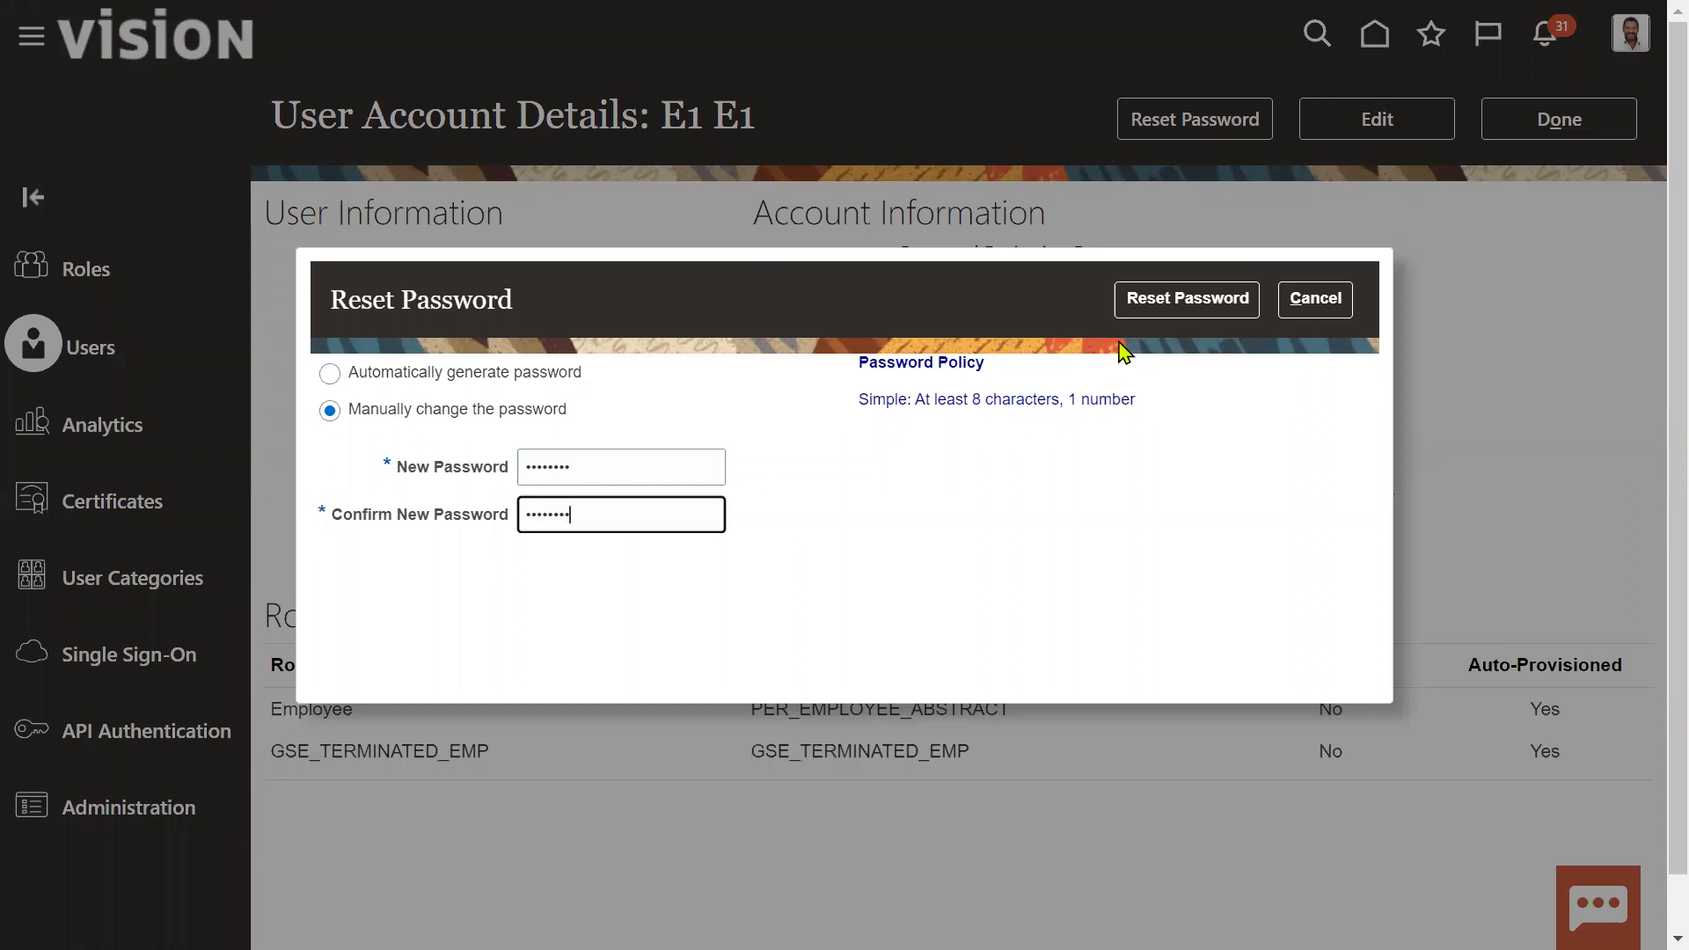
{"action": "left_click", "coordinate": [1175, 312]}
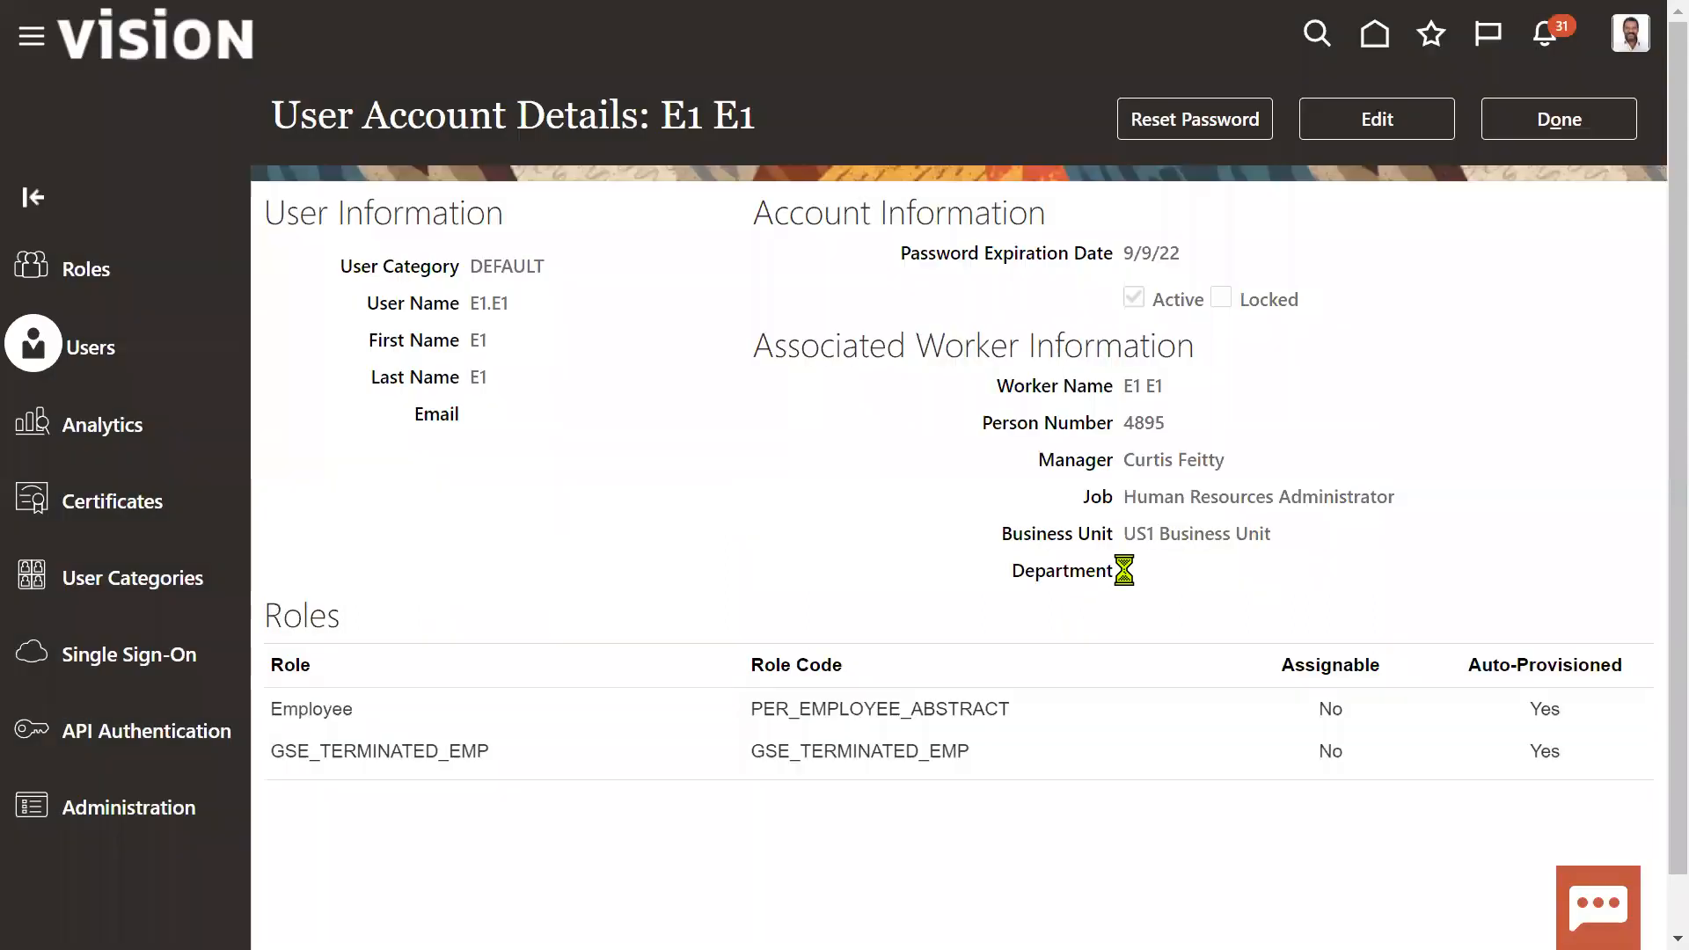
{"action": "left_click", "coordinate": [1399, 128]}
Add the Application Implementation Consultant role to the employee test user and save the account
{"action": "left_click", "coordinate": [1144, 853]}
{"action": "left_click", "coordinate": [809, 228]}
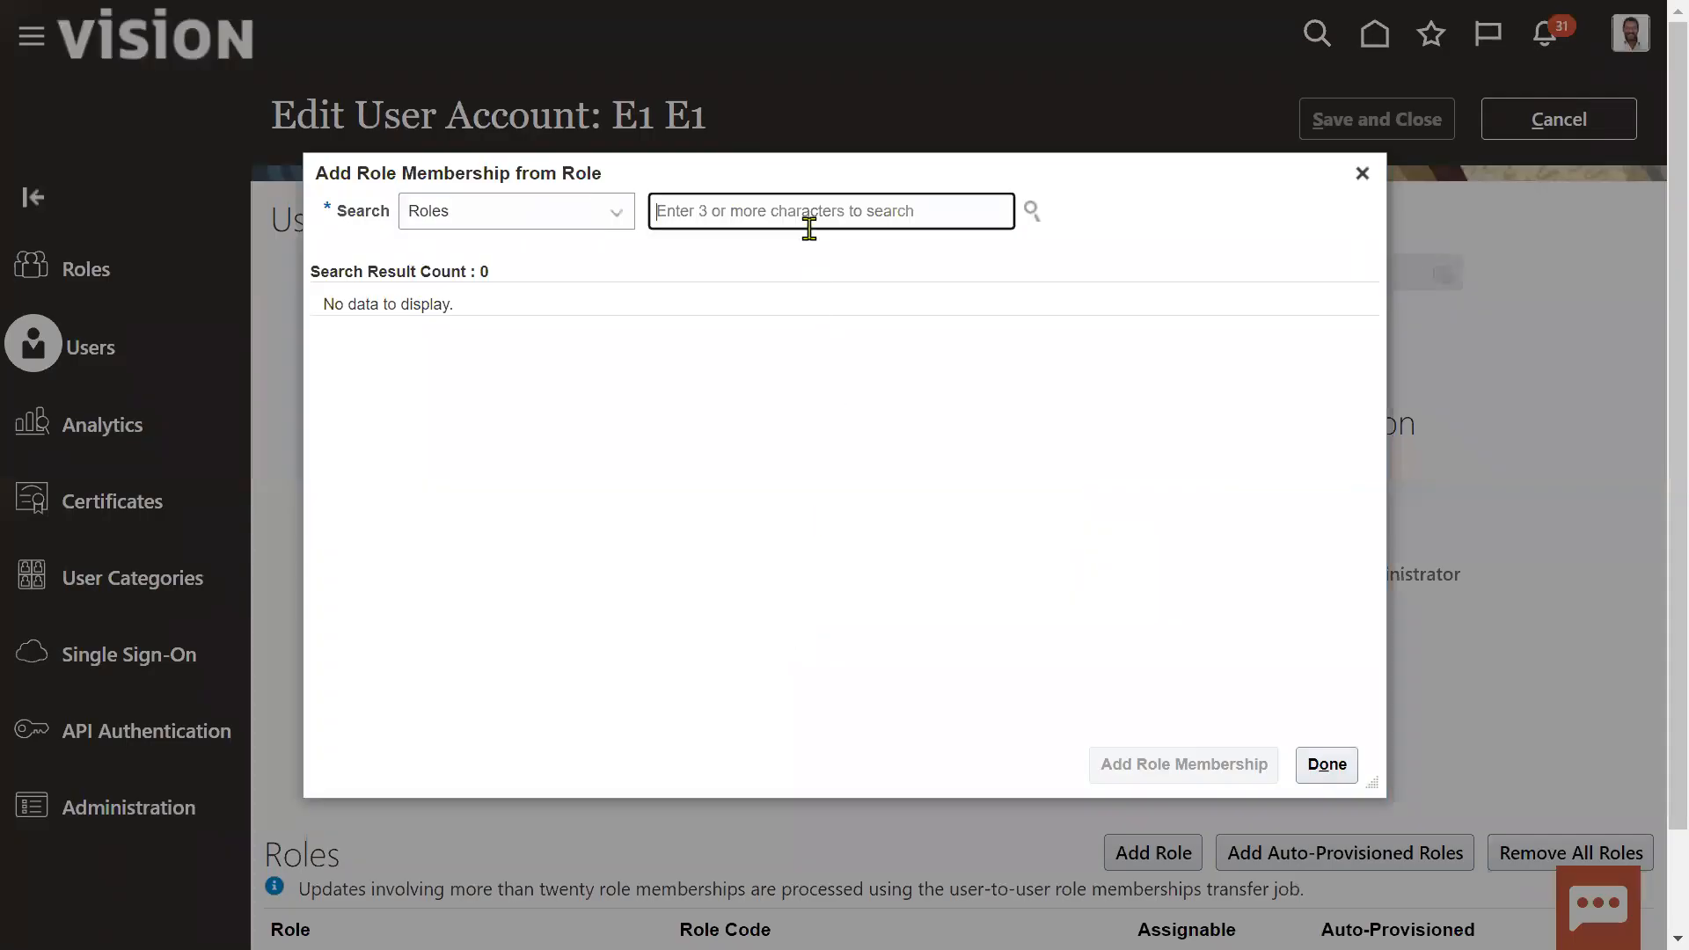
{"action": "type", "text": "A"}
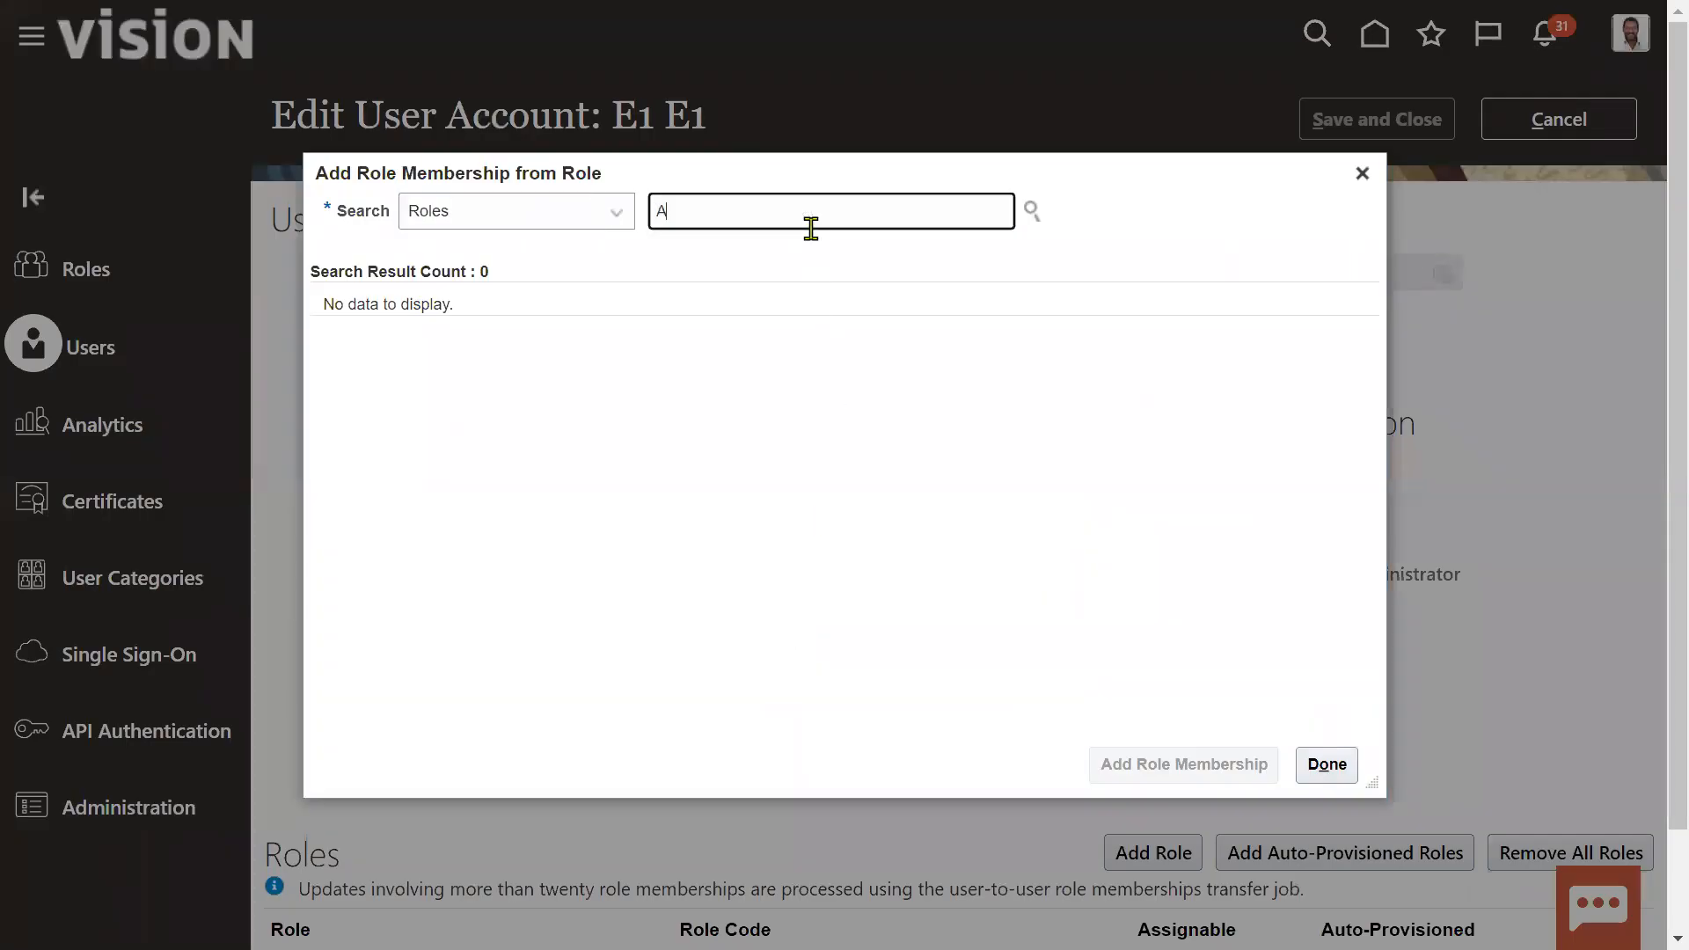
{"action": "type", "text": "pp"}
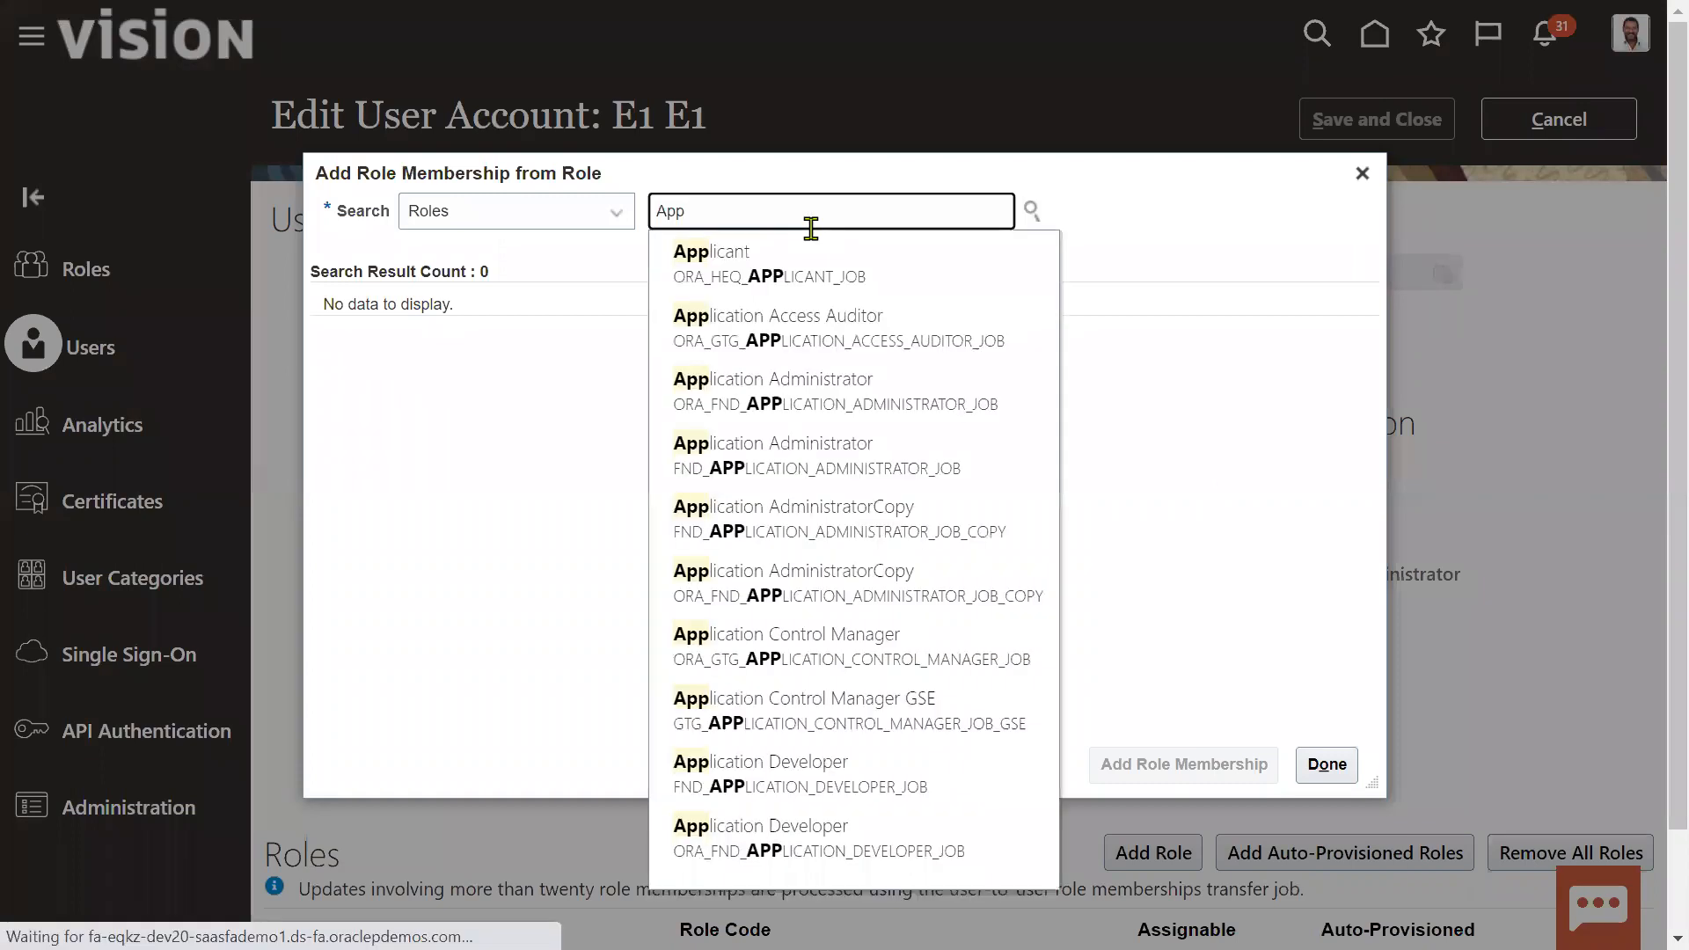
{"action": "type", "text": "lic"}
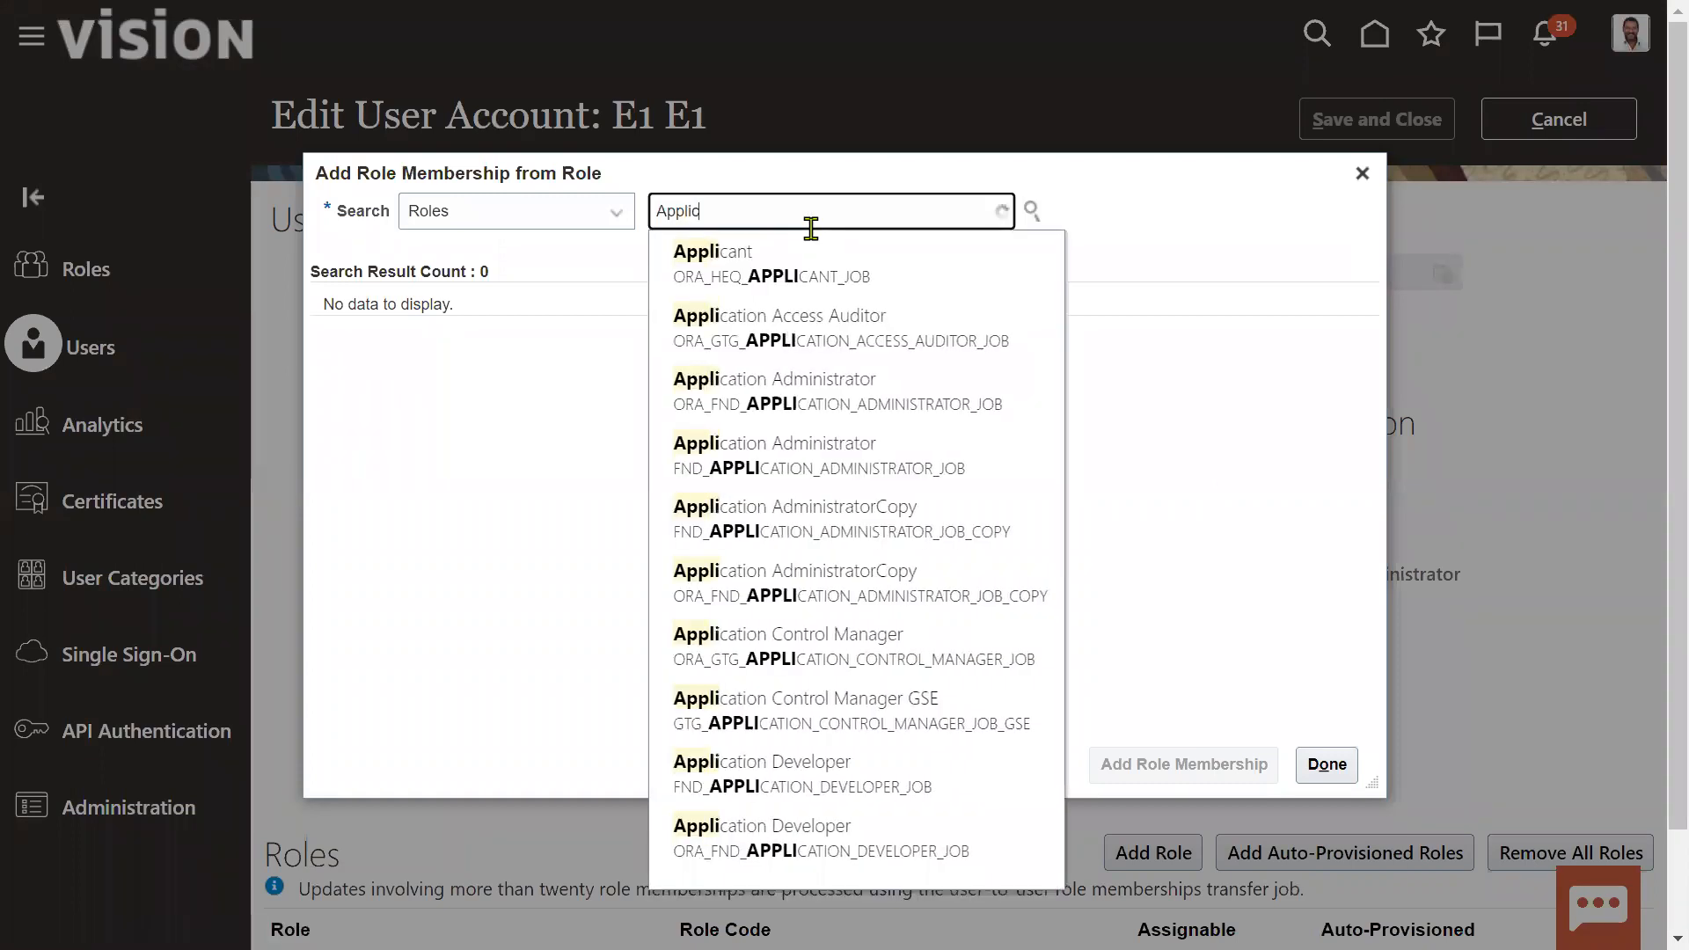
{"action": "type", "text": "ation im"}
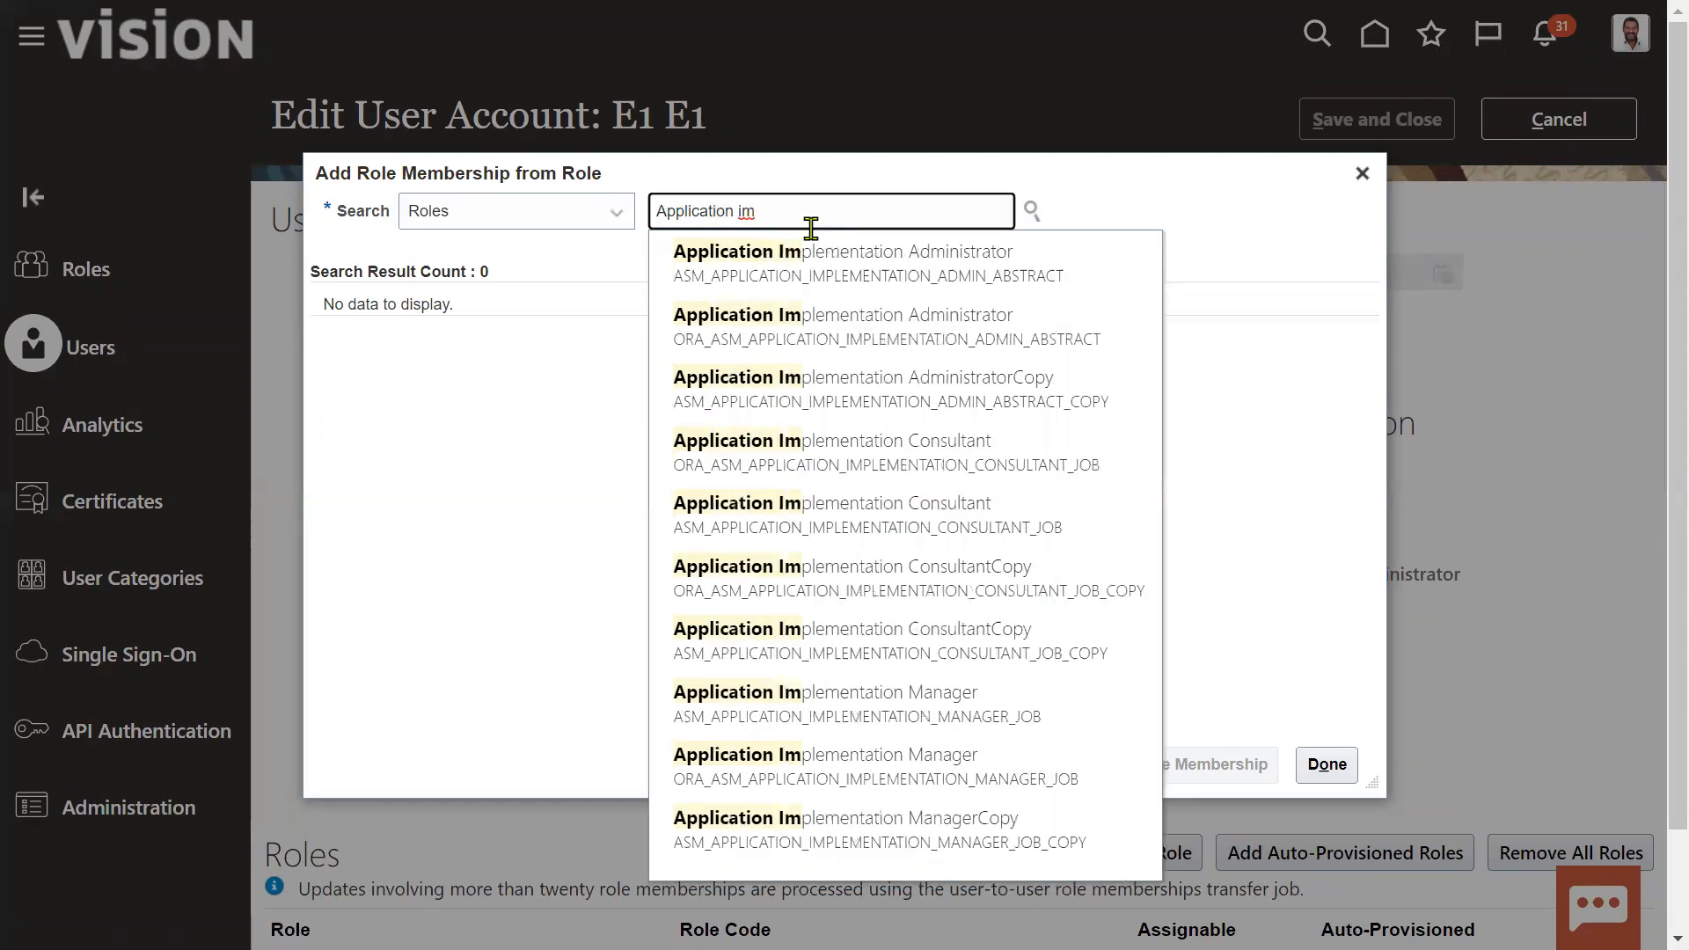
{"action": "left_click", "coordinate": [826, 450]}
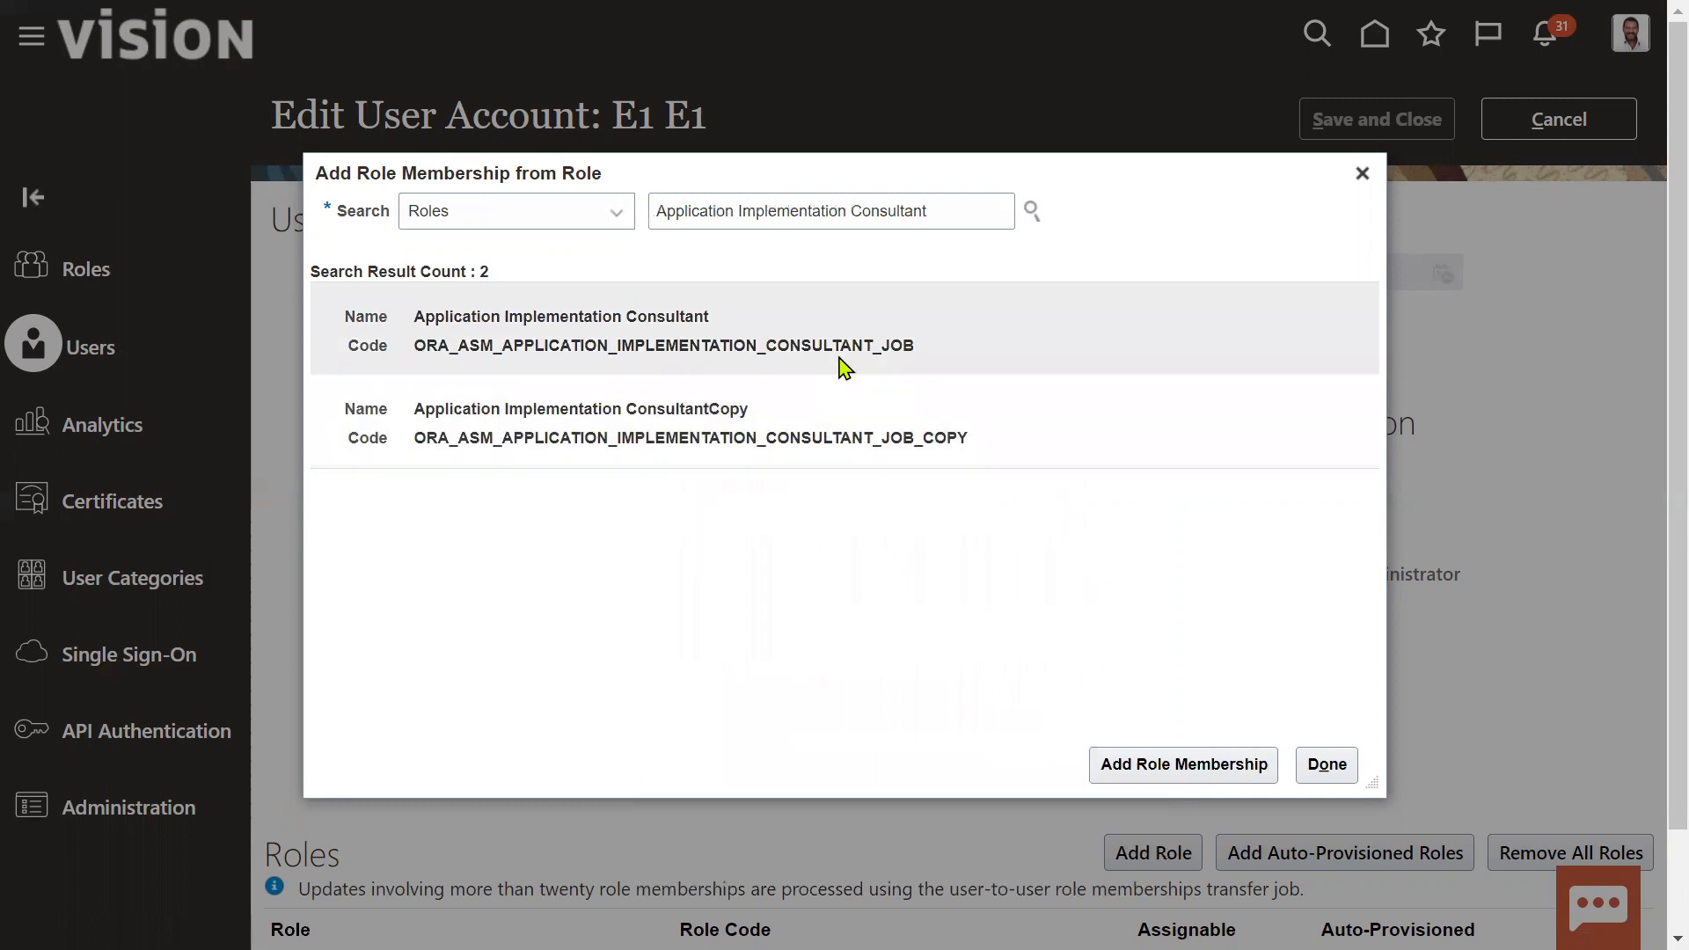
{"action": "left_click", "coordinate": [1176, 766]}
{"action": "left_click", "coordinate": [1327, 764]}
{"action": "left_click", "coordinate": [1412, 123]}
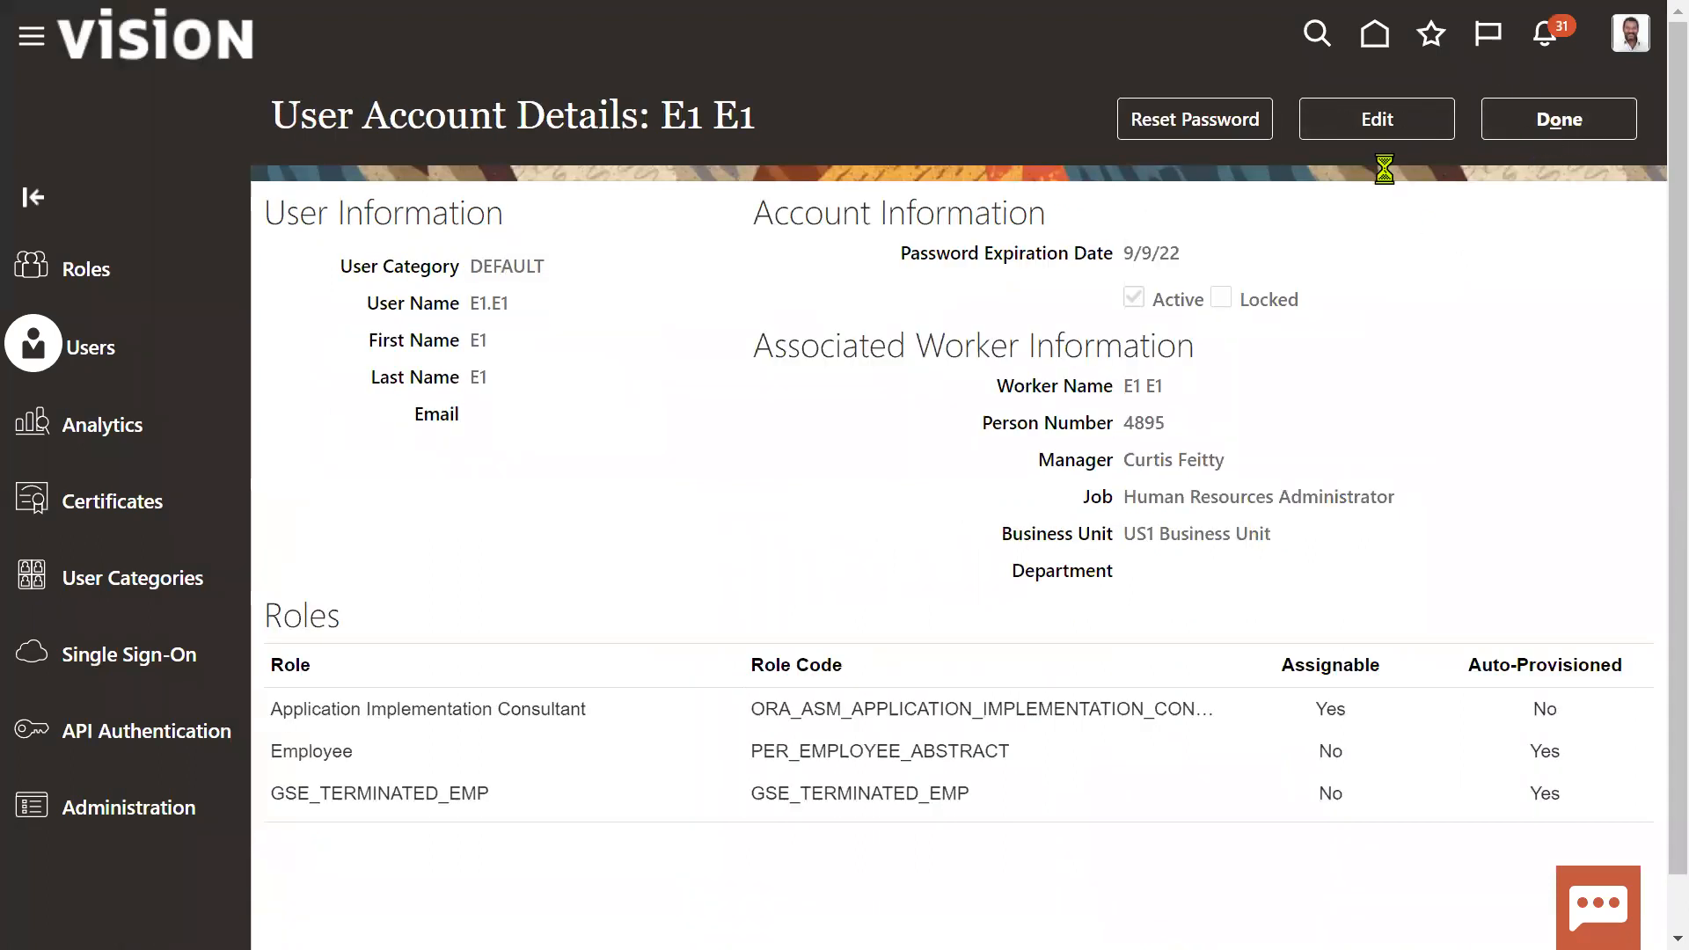
Search for the manager test user and open that account's details
{"action": "left_click_drag", "start_coordinate": [966, 227], "coordinate": [155, 132]}
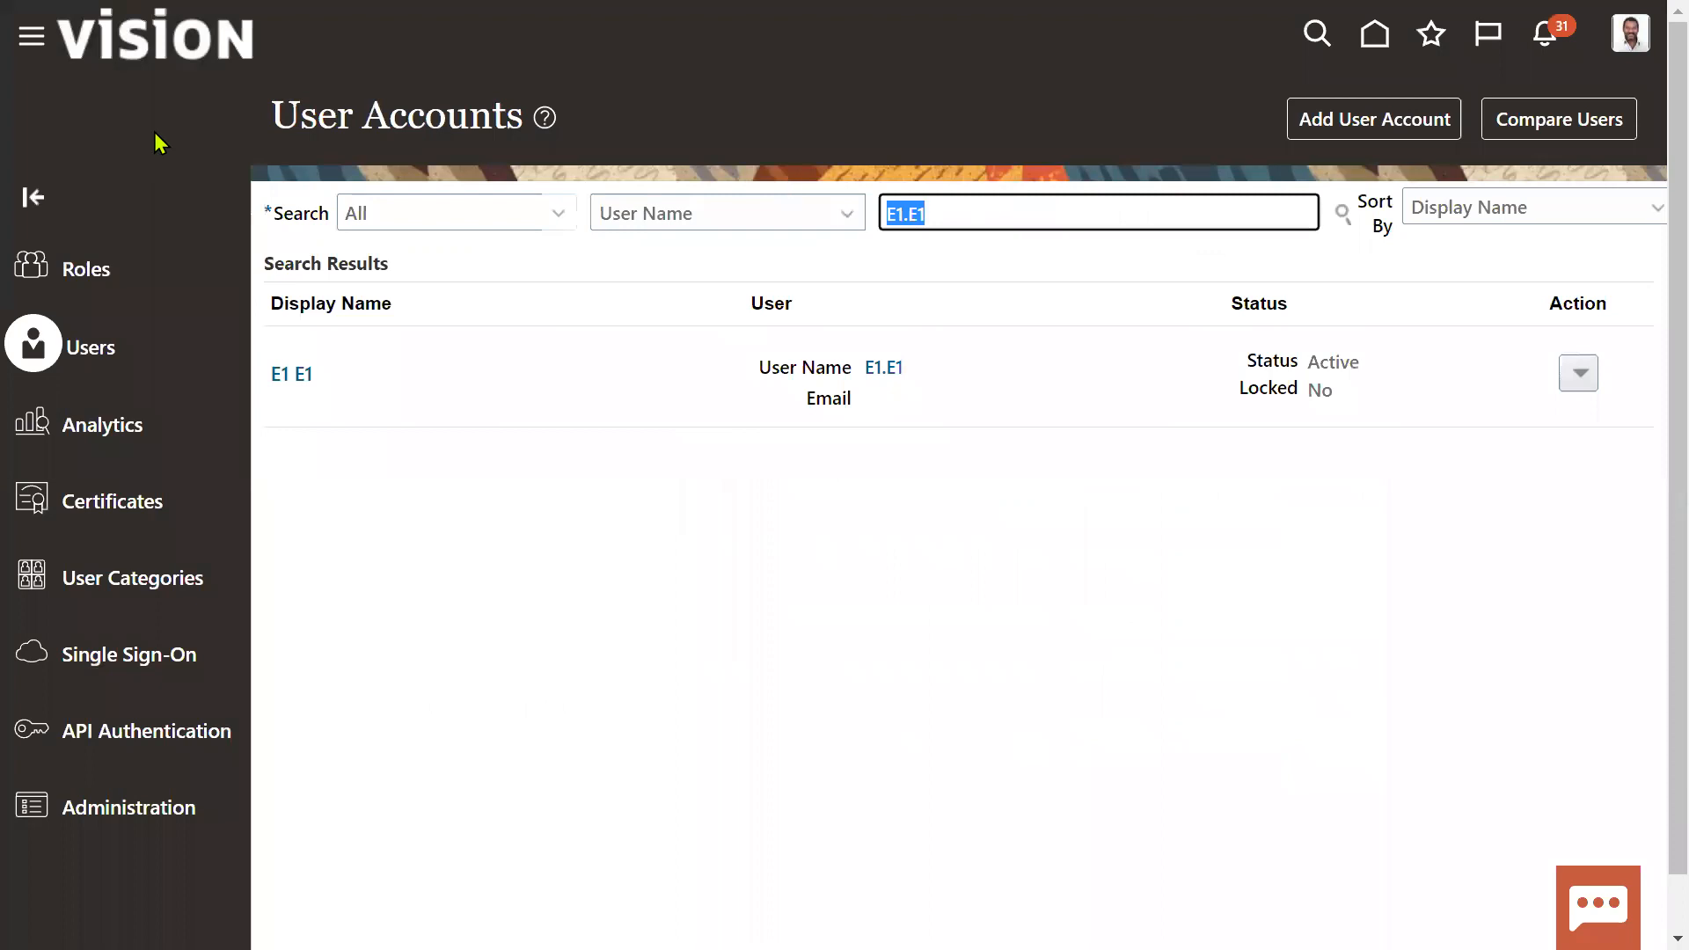
{"action": "type", "text": "M1"}
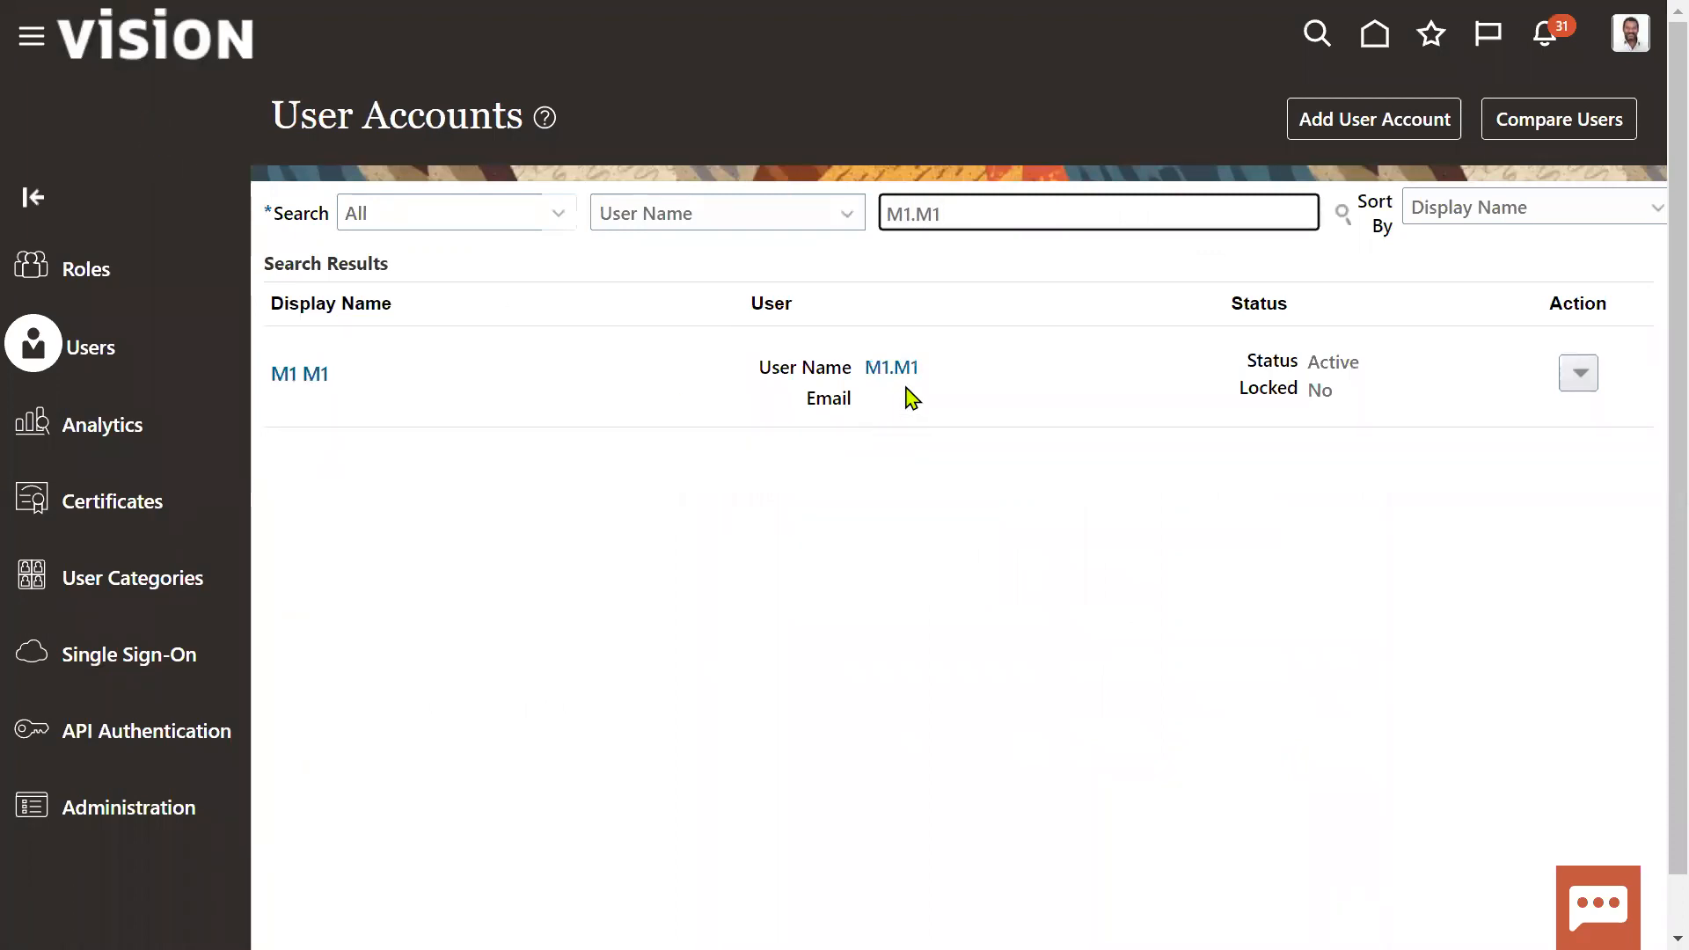
{"action": "left_click", "coordinate": [898, 369]}
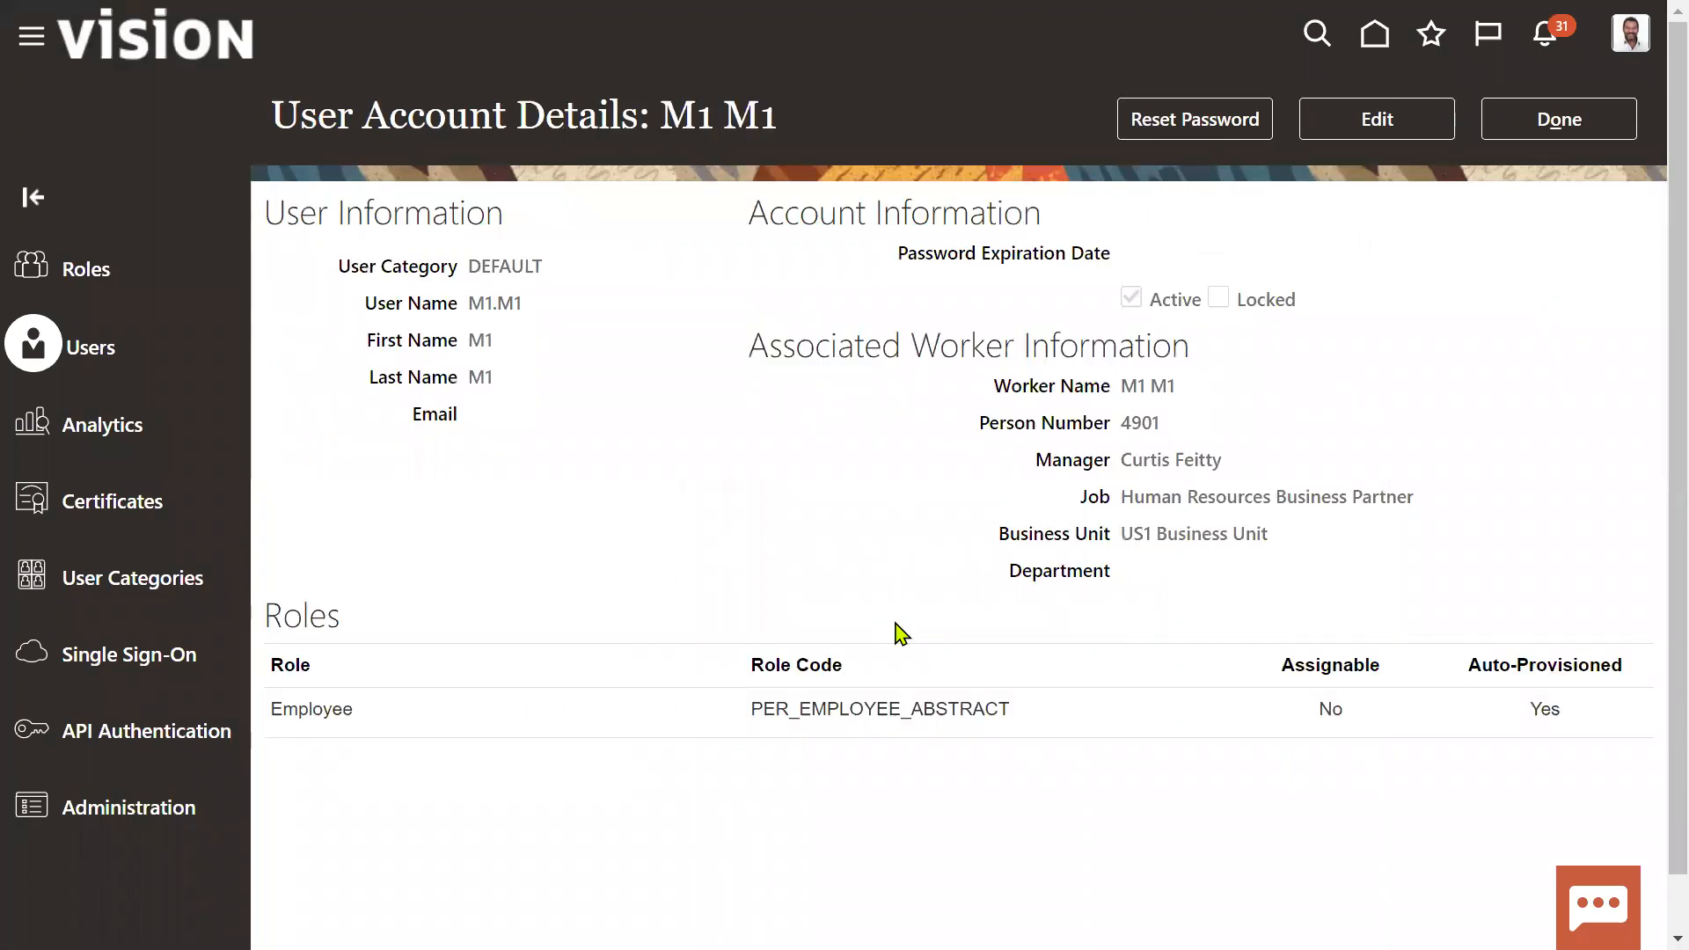
Manually reset the manager's password and go back to the user accounts list
{"action": "left_click", "coordinate": [1221, 130]}
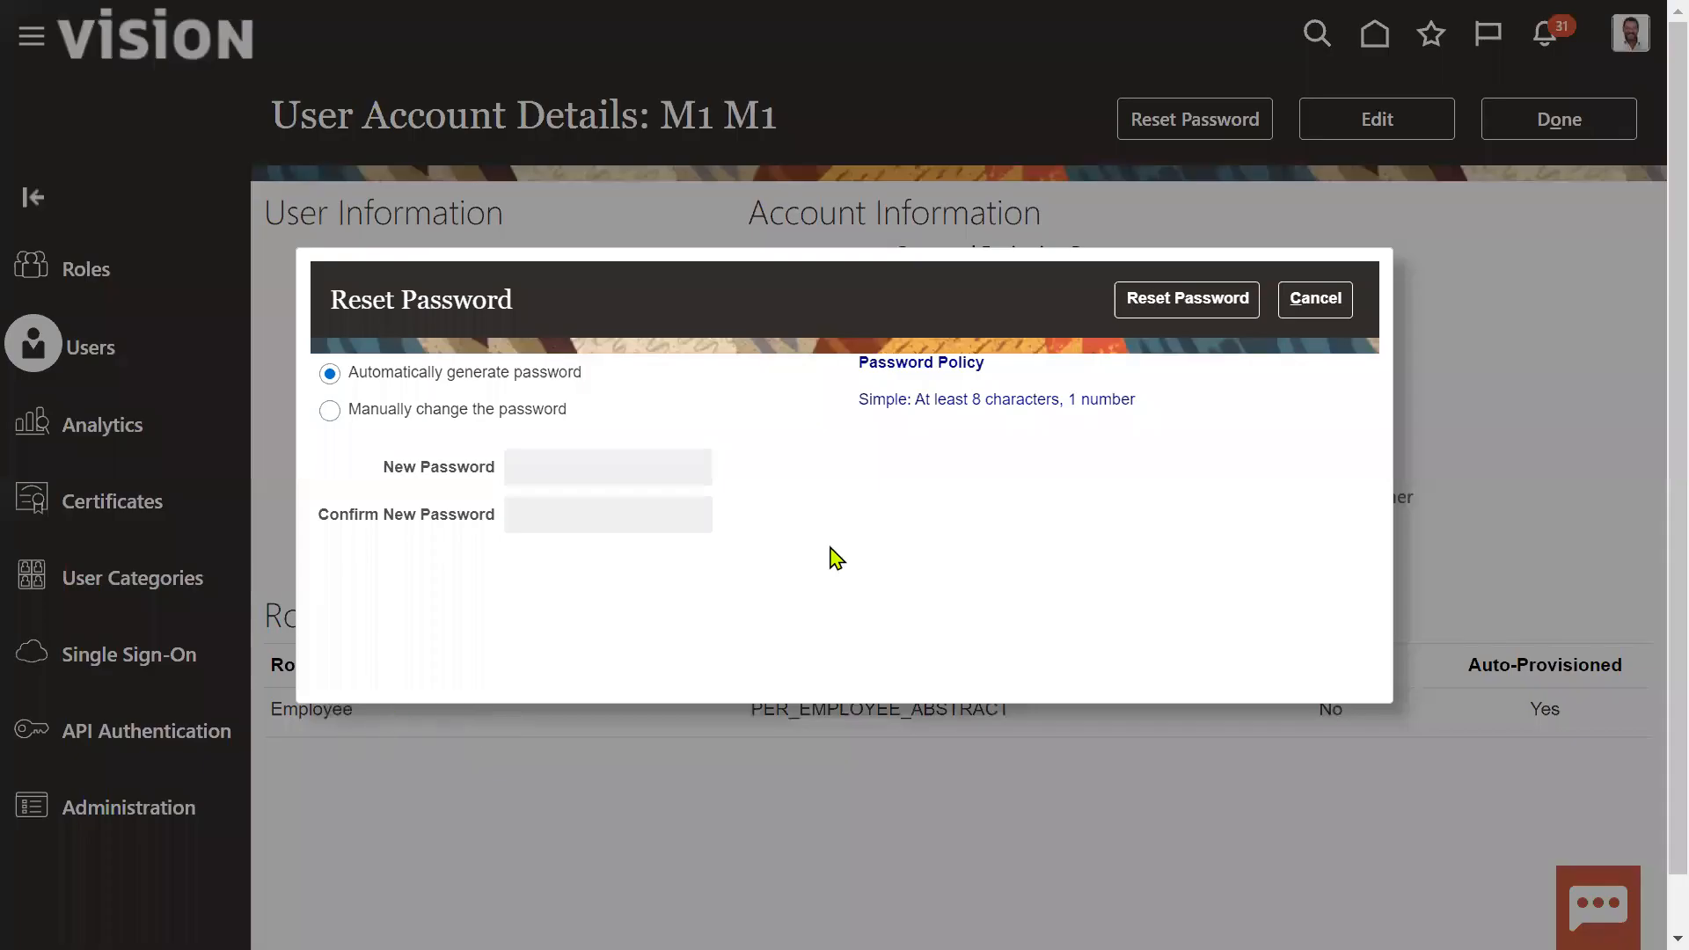
{"action": "left_click", "coordinate": [512, 412]}
{"action": "left_click", "coordinate": [630, 475]}
{"action": "type", "text": "•"}
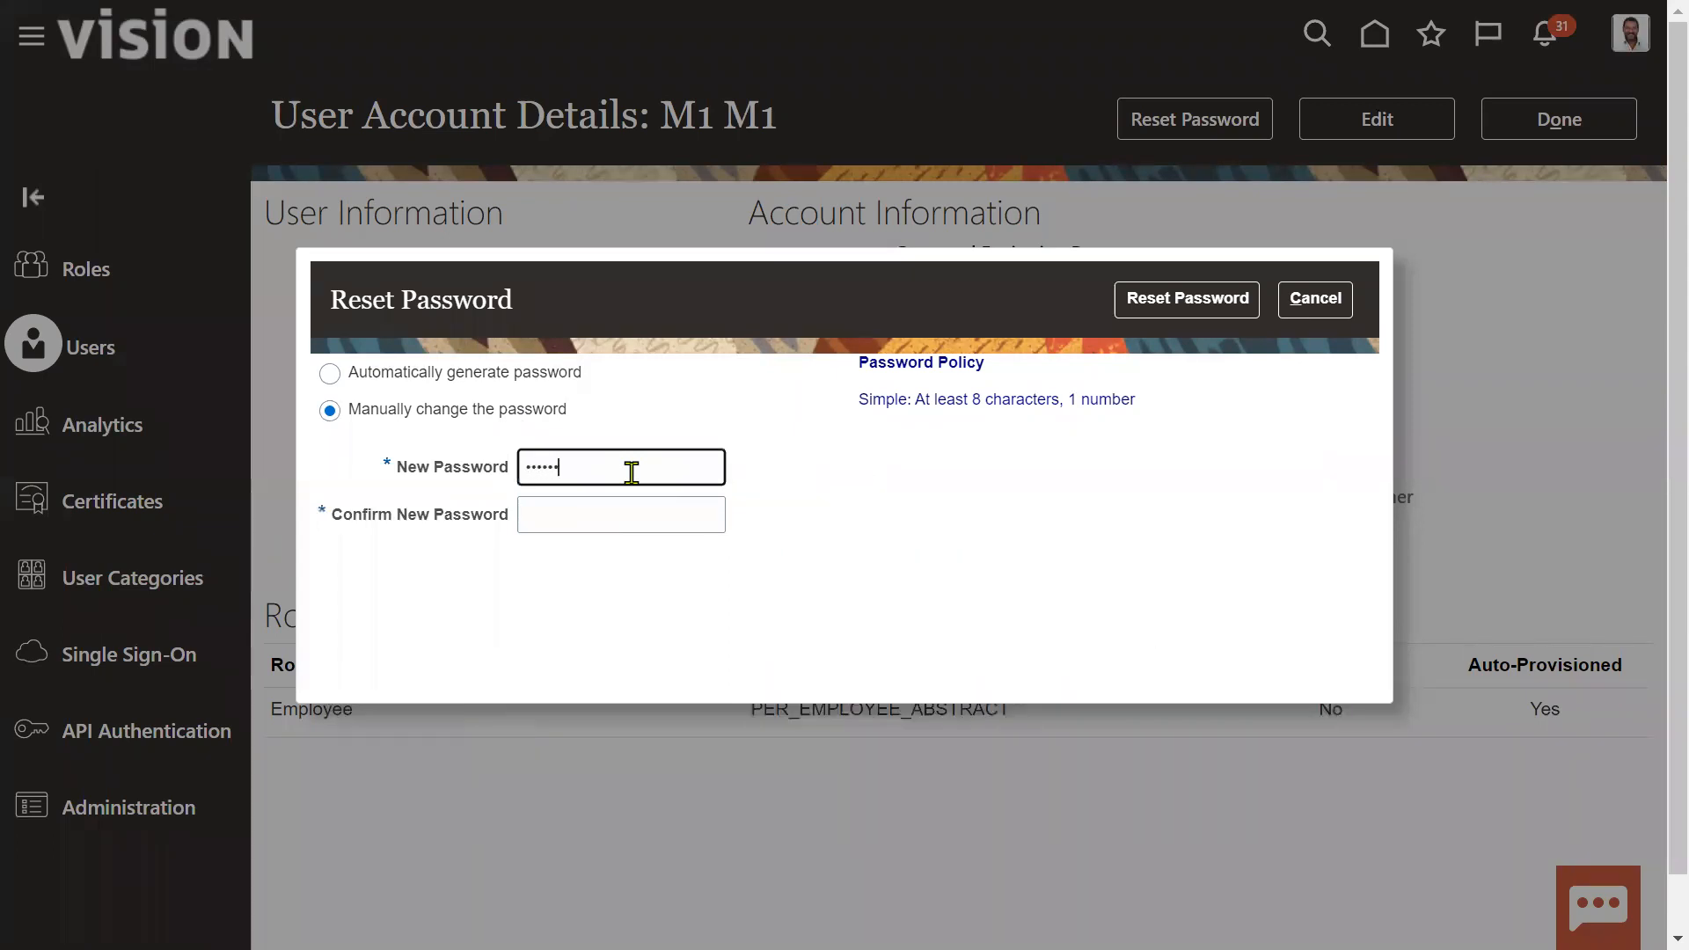
{"action": "type", "text": "••••"}
{"action": "key", "text": "BackSpace"}
{"action": "key", "text": "BackSpace"}
{"action": "key", "text": "BackSpace"}
{"action": "key", "text": "BackSpace"}
{"action": "key", "text": "BackSpace"}
{"action": "type", "text": "••"}
{"action": "key", "text": "Tab"}
{"action": "type", "text": "•"}
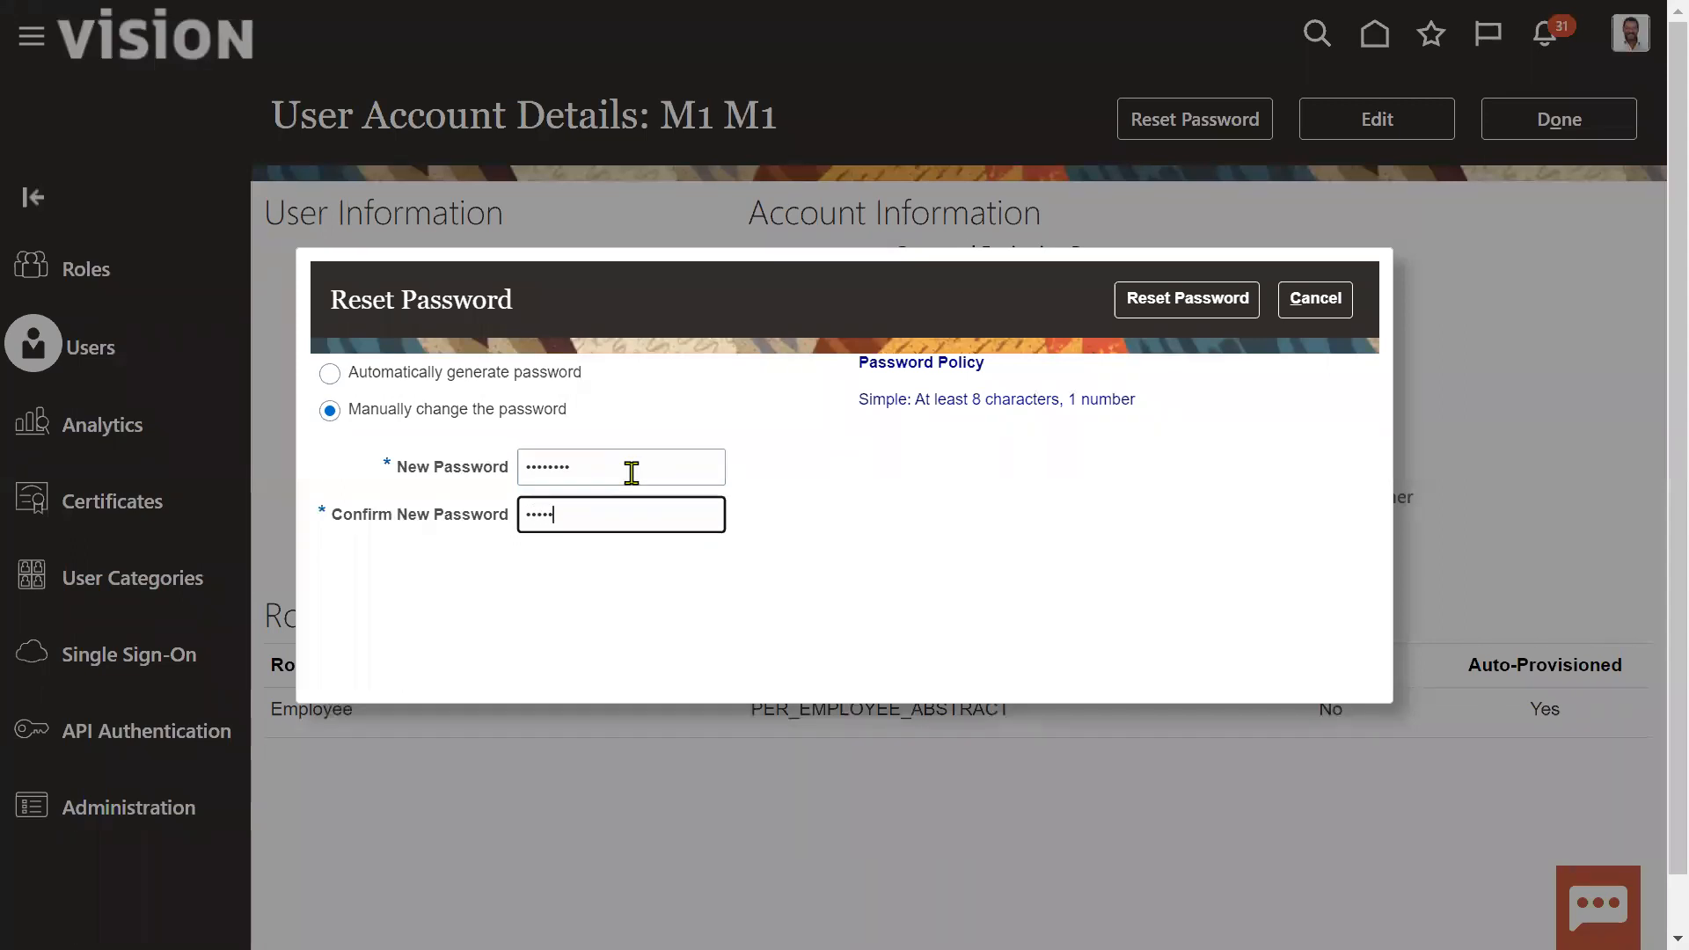
{"action": "left_click", "coordinate": [1232, 308]}
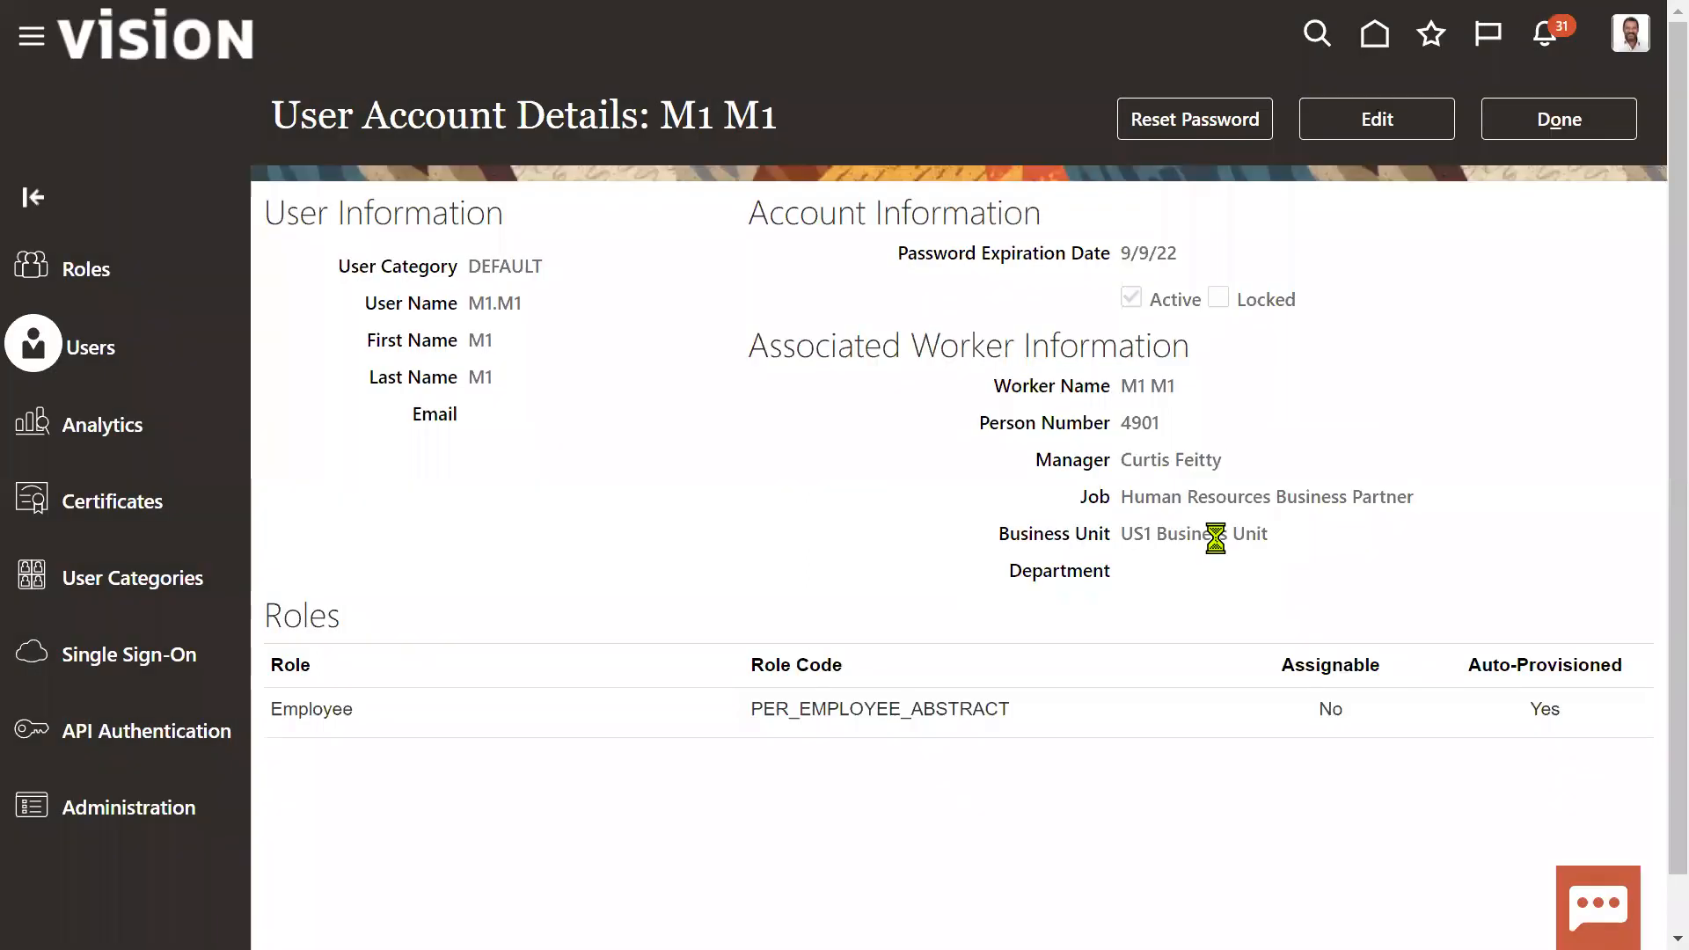
{"action": "left_click", "coordinate": [1568, 116]}
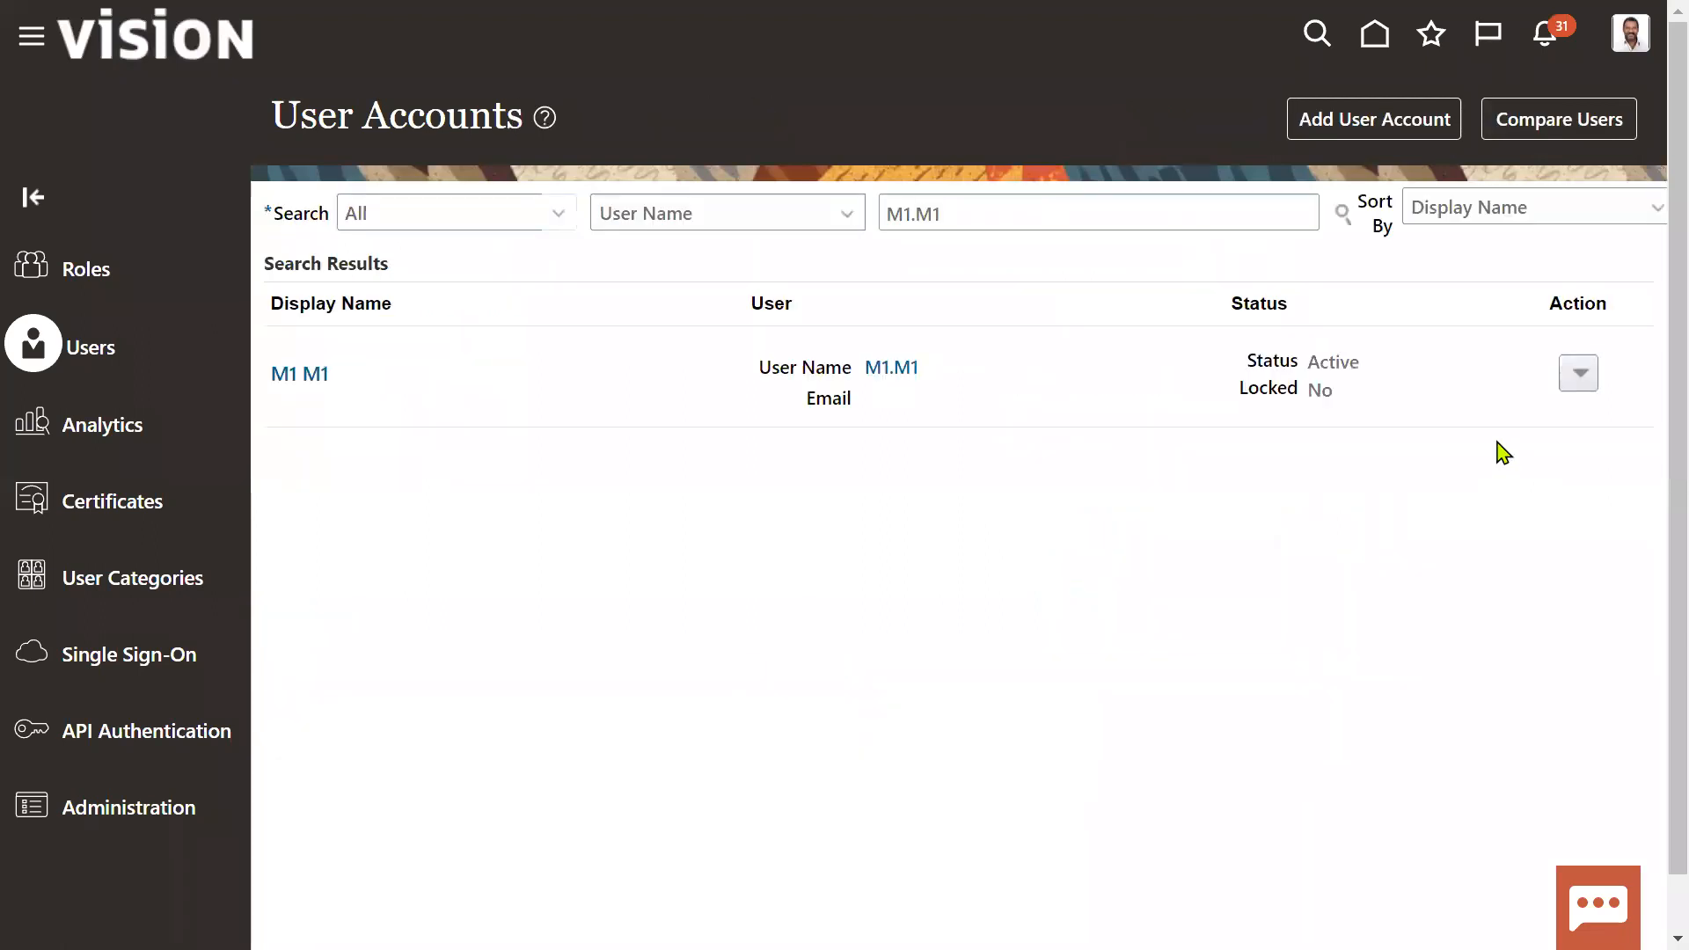
Sign out of the administrator account
{"action": "left_click", "coordinate": [1633, 48]}
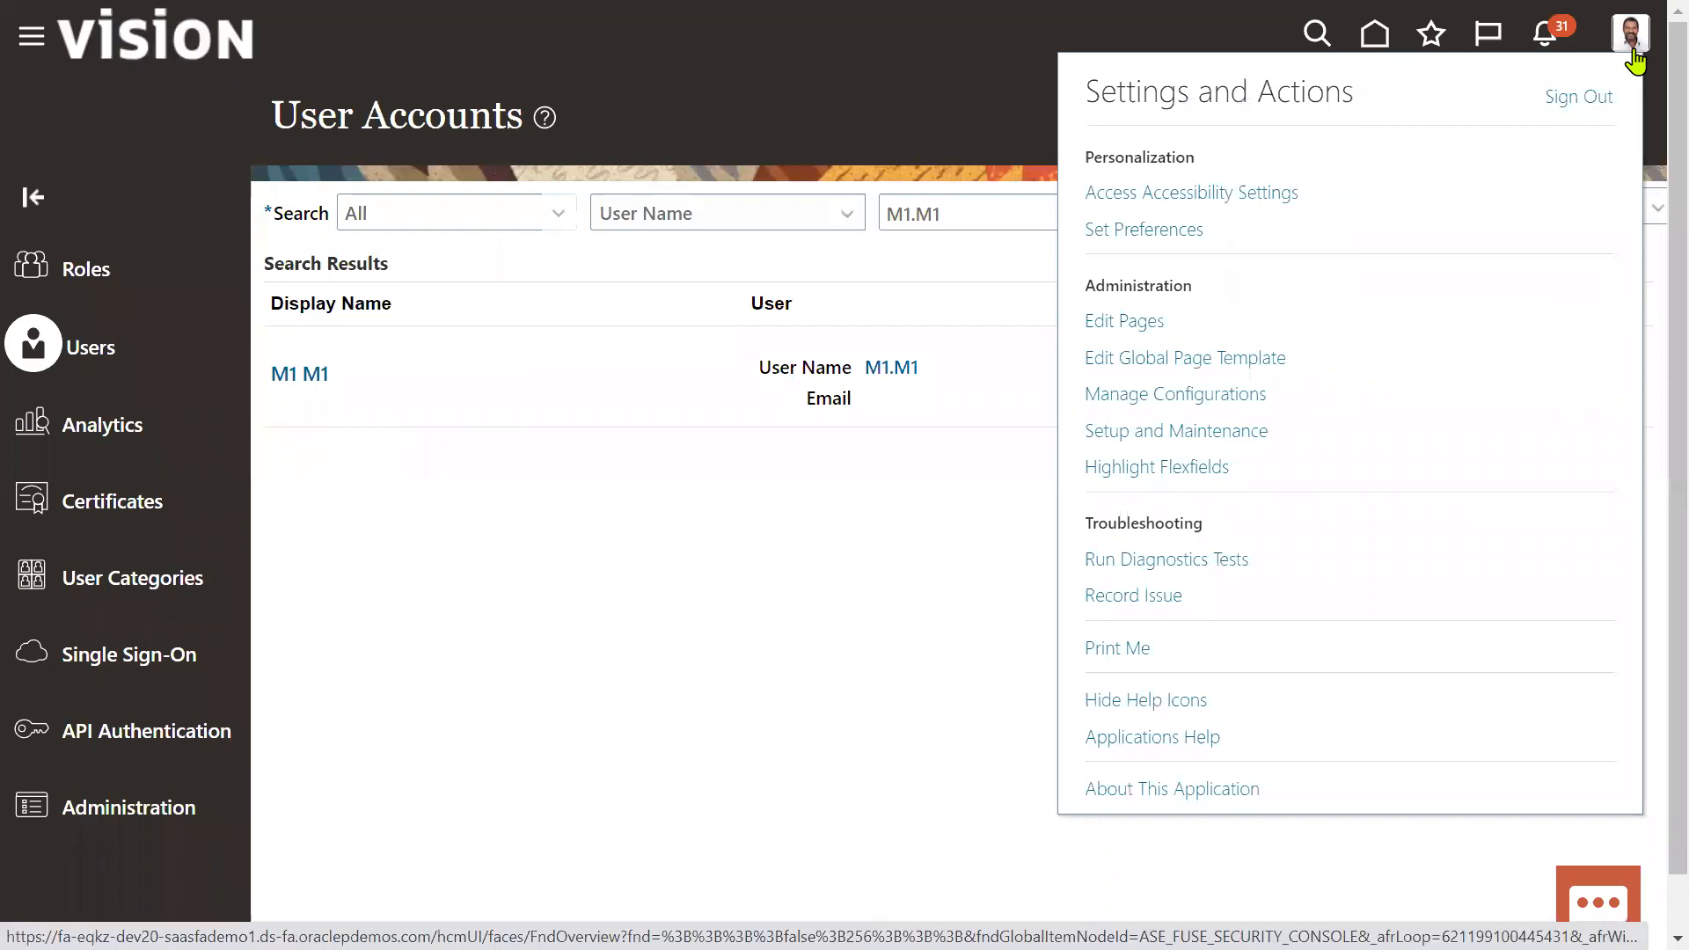
{"action": "left_click", "coordinate": [1579, 98]}
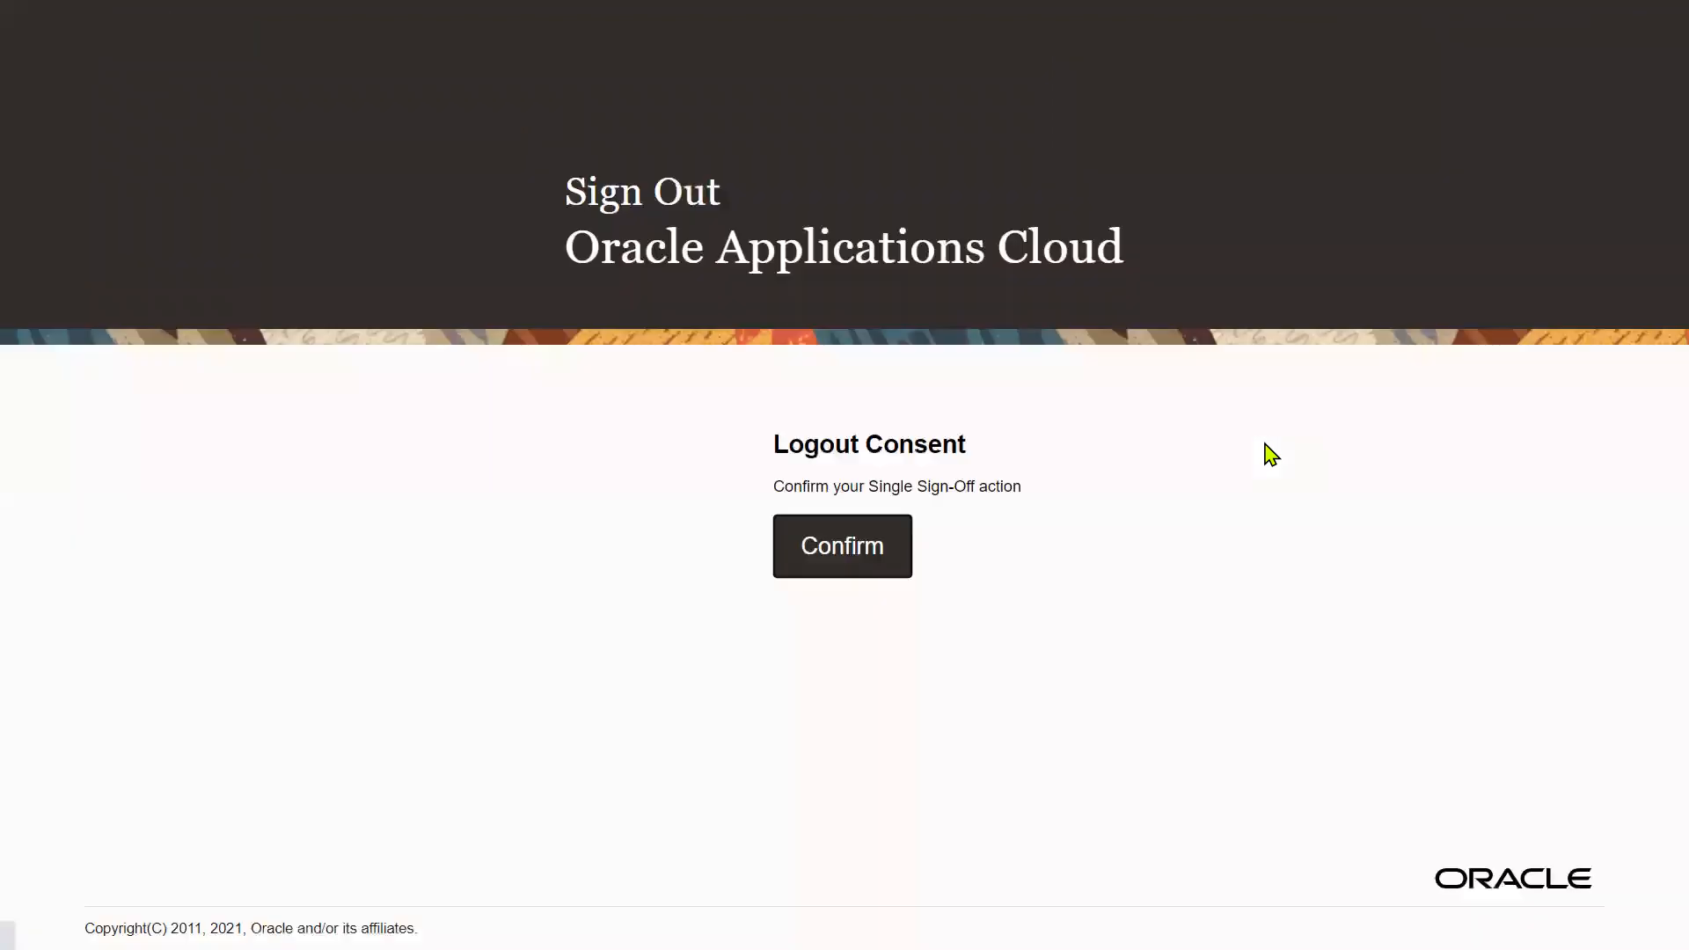
{"action": "left_click", "coordinate": [832, 554]}
Sign back in with the employee test user's credentials
{"action": "left_click", "coordinate": [807, 468]}
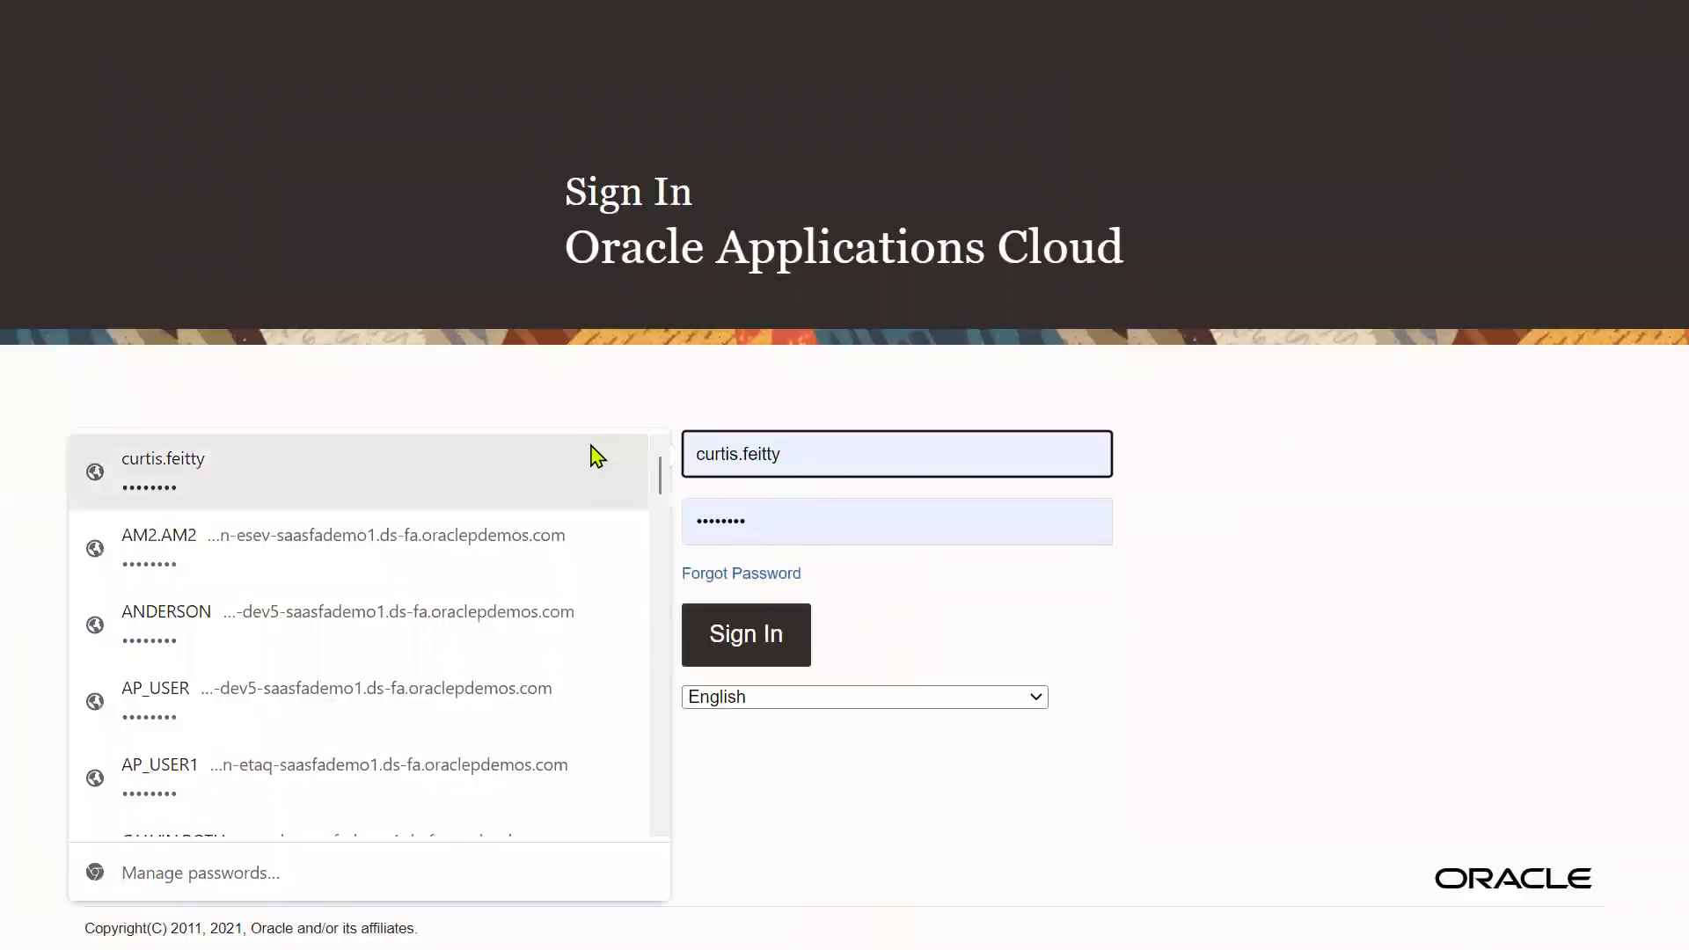
{"action": "key", "text": "ctrl+a"}
{"action": "type", "text": "E1"}
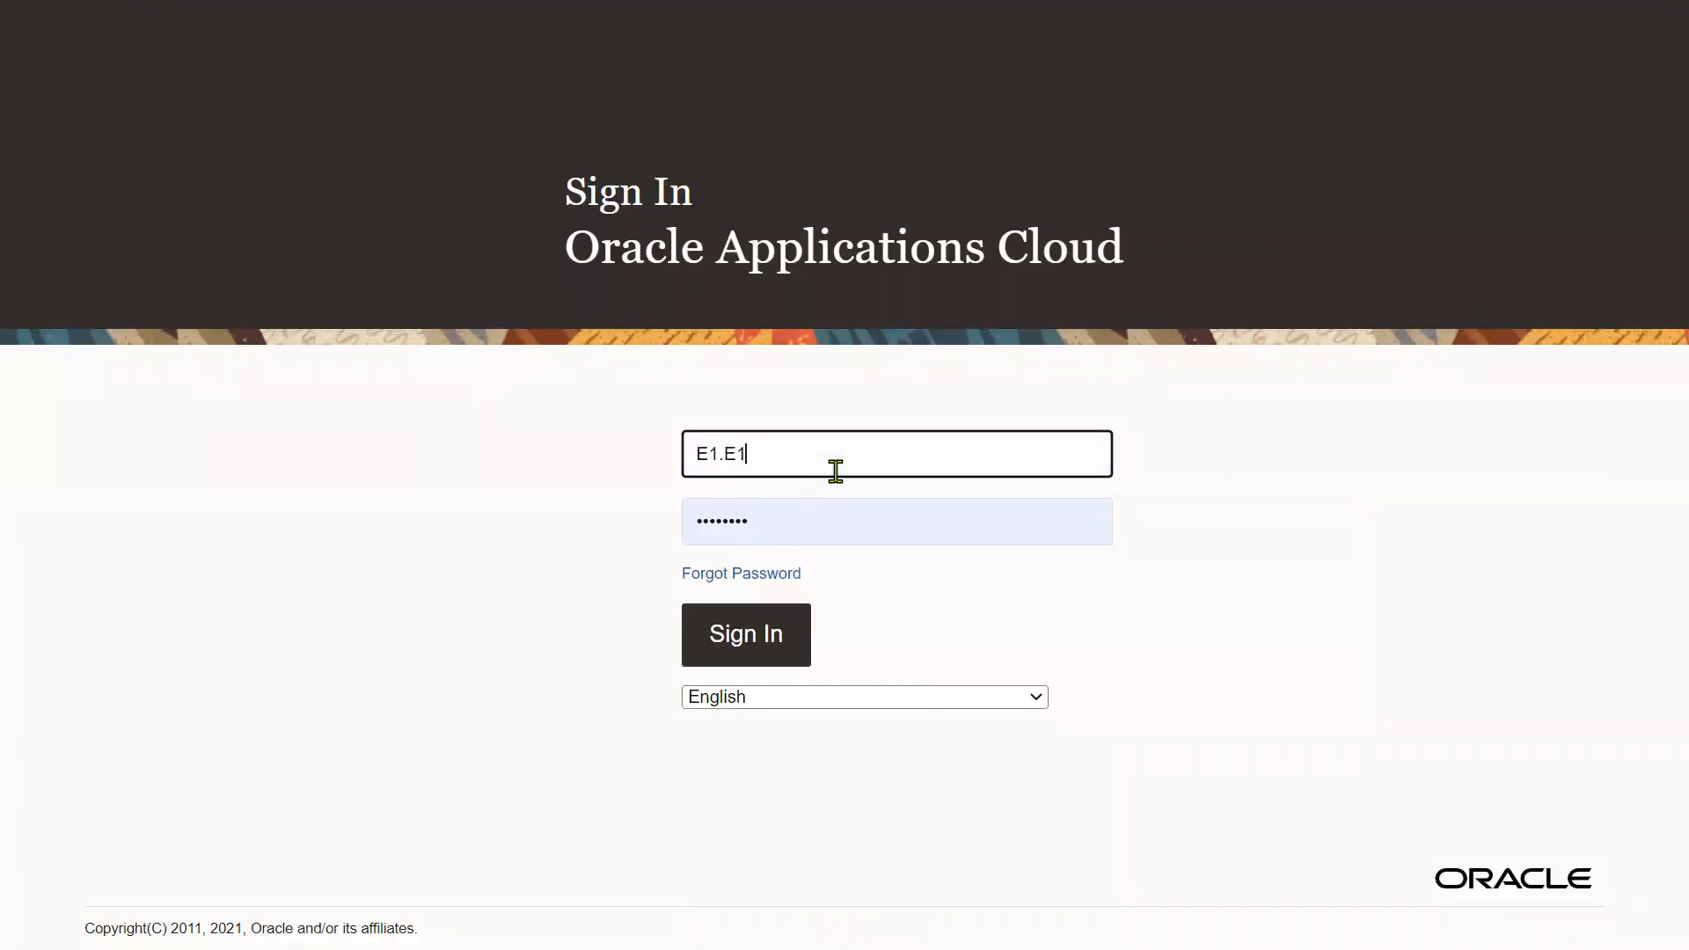
{"action": "key", "text": "Tab"}
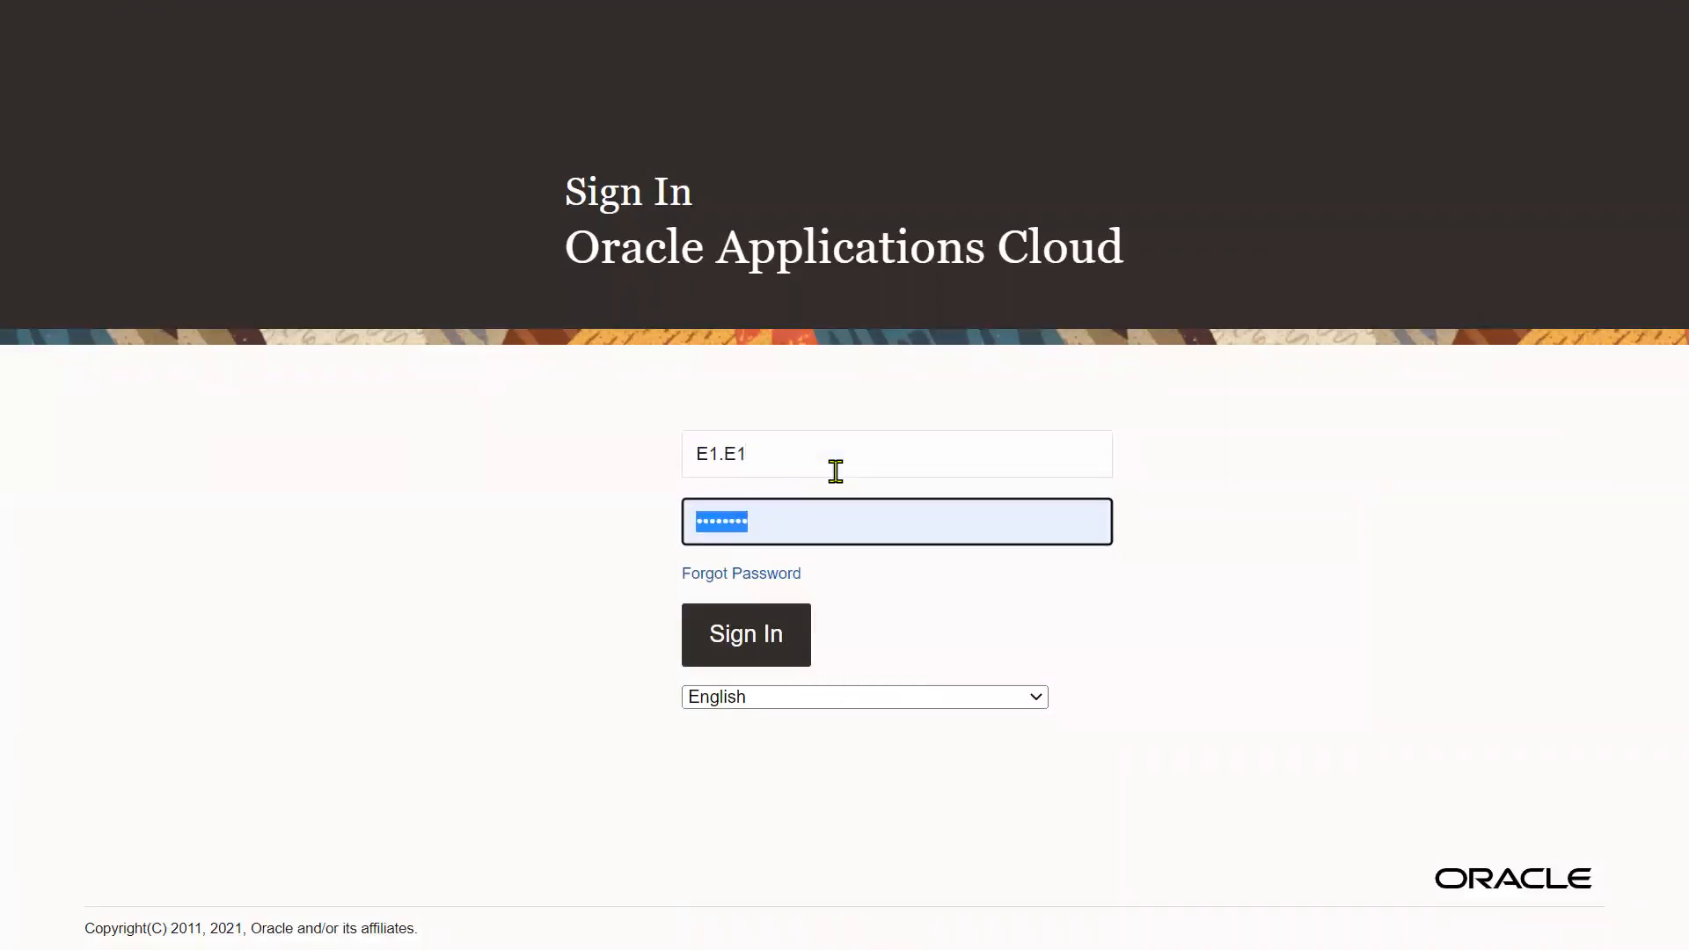
{"action": "type", "text": "p"}
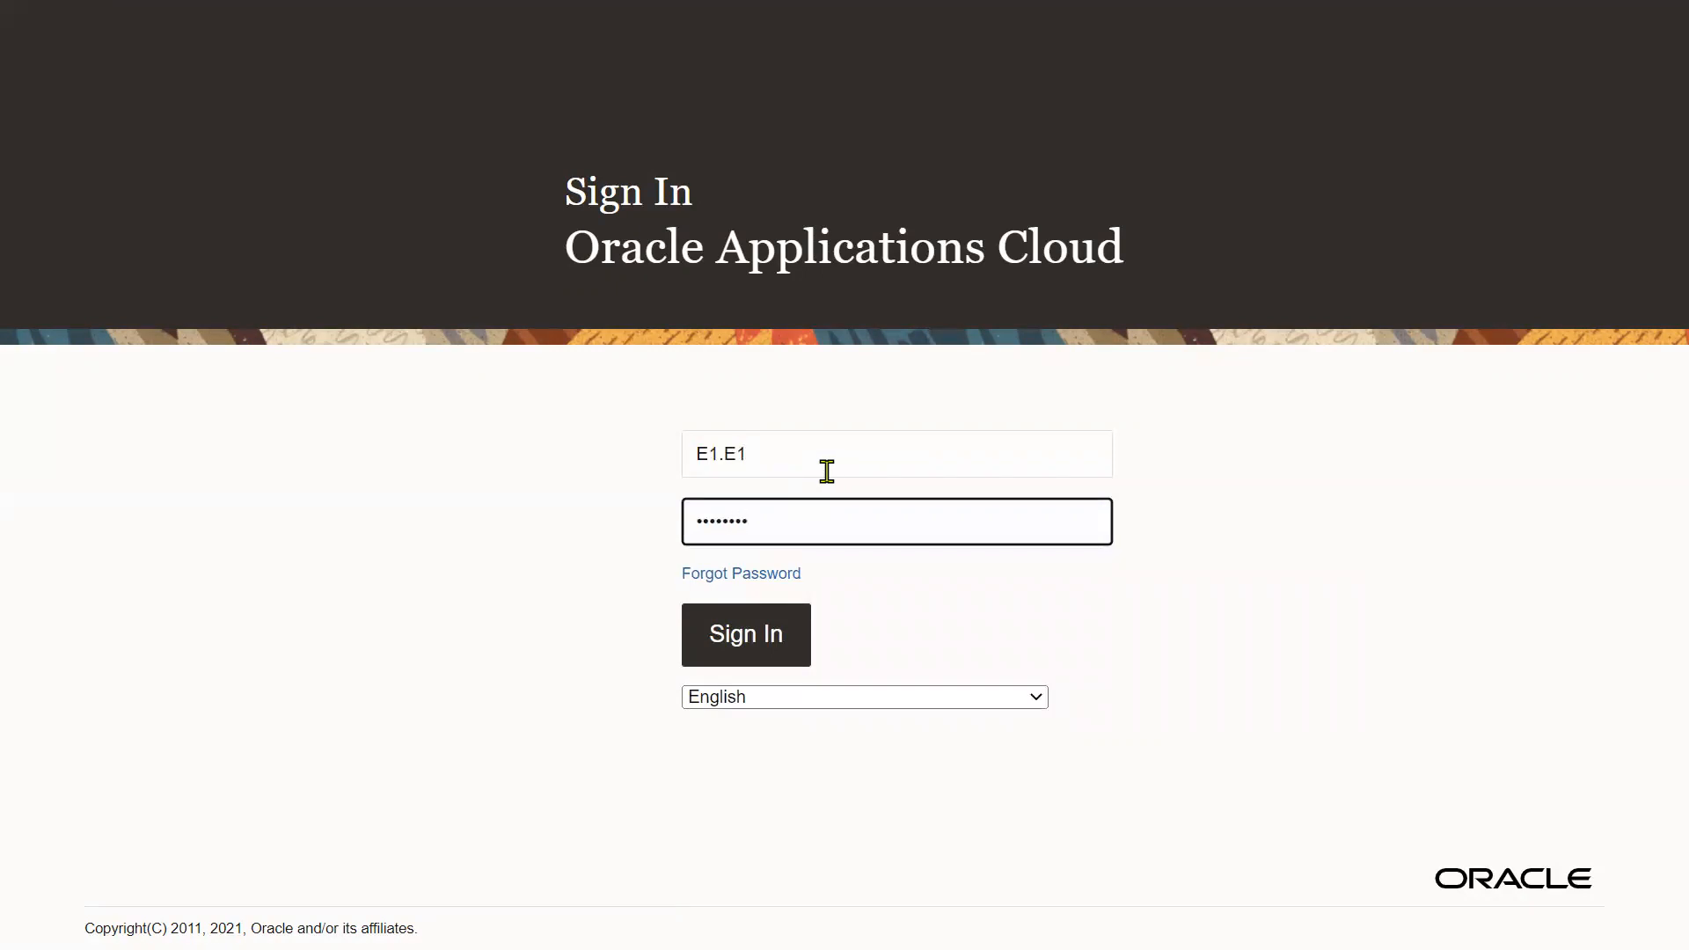
{"action": "left_click", "coordinate": [757, 656]}
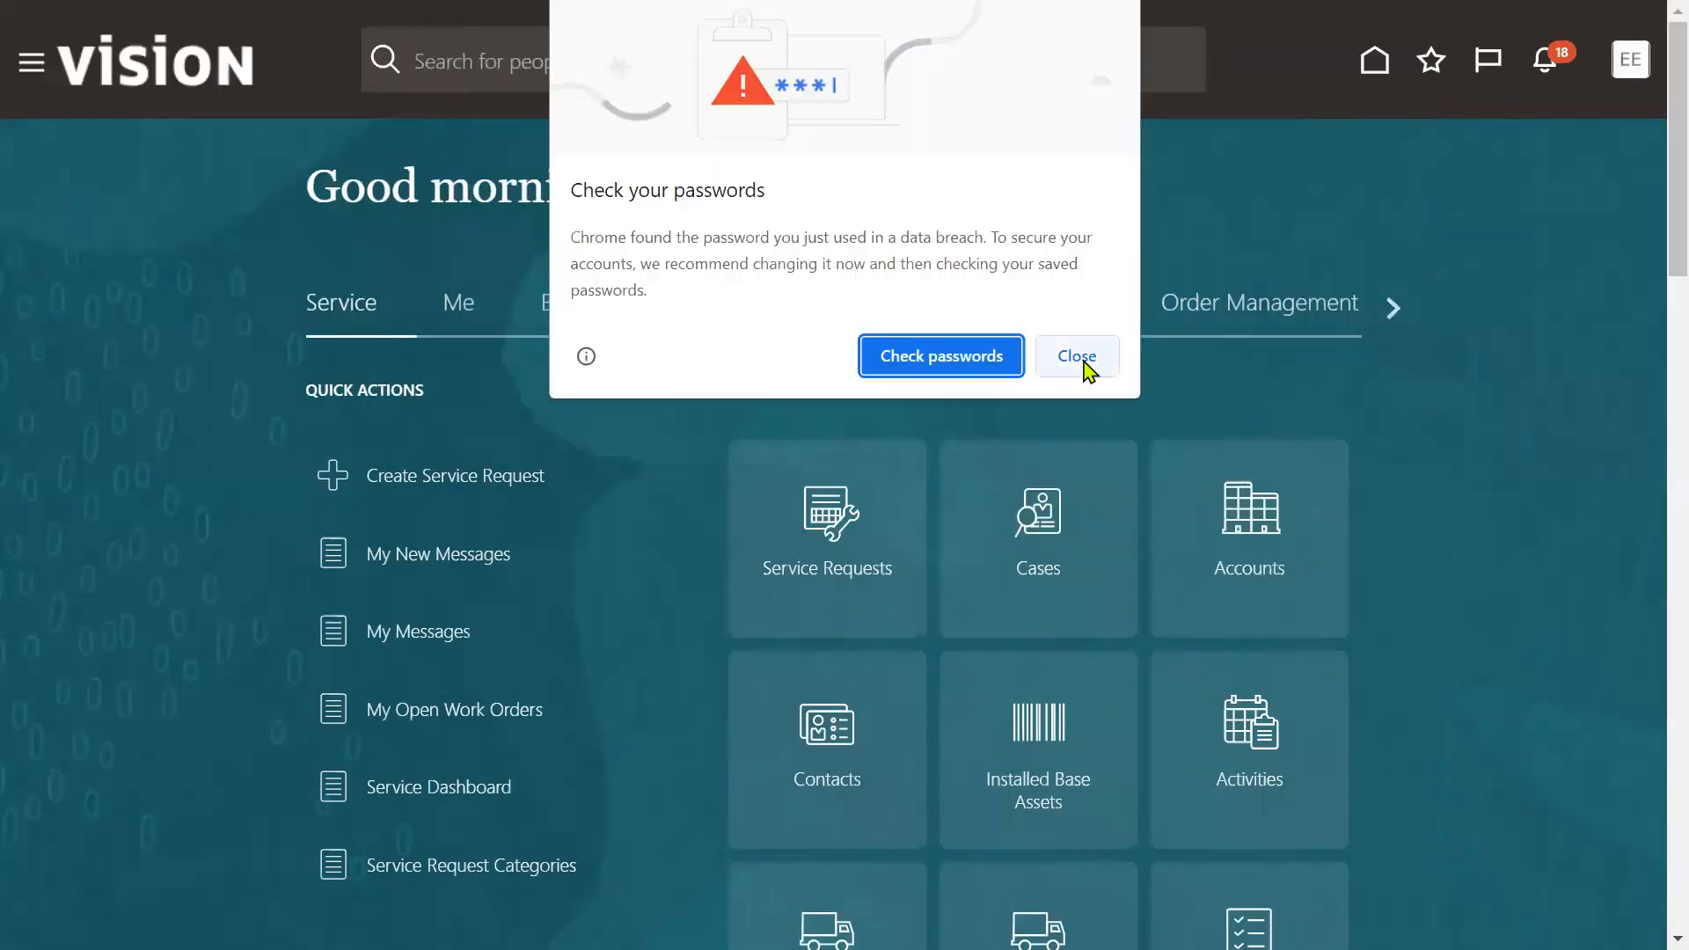
Dismiss the browser password prompts and open Setup and Maintenance
{"action": "left_click", "coordinate": [1085, 363]}
{"action": "left_click", "coordinate": [1272, 400]}
{"action": "left_click", "coordinate": [1638, 62]}
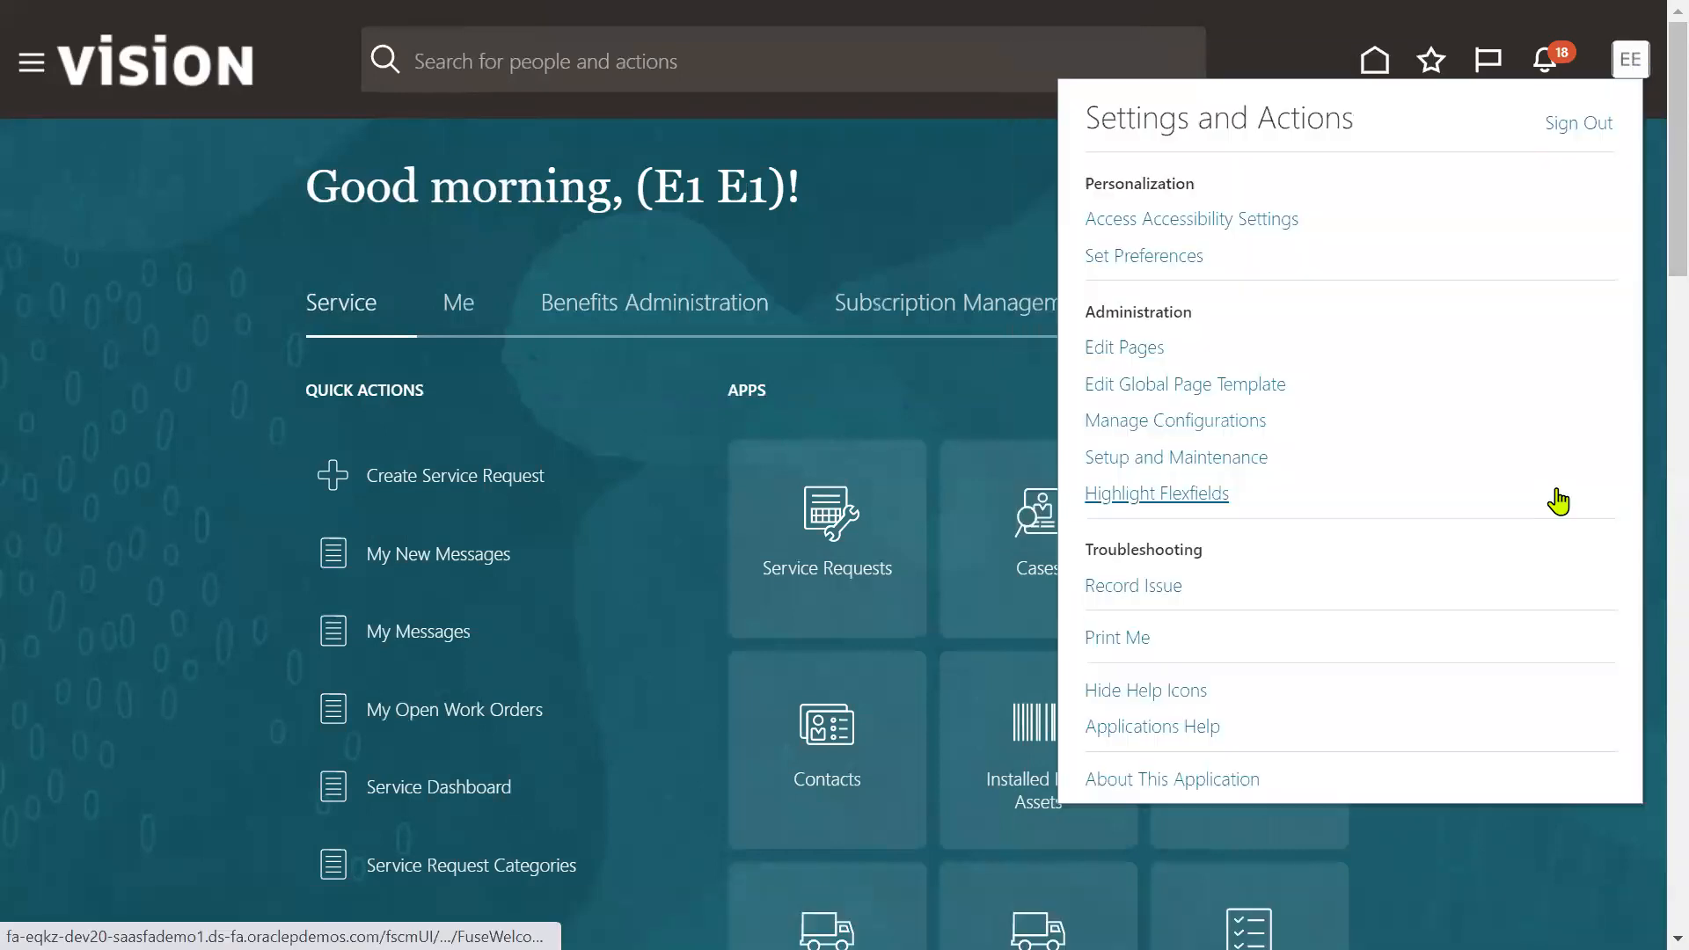
{"action": "left_click", "coordinate": [1202, 458]}
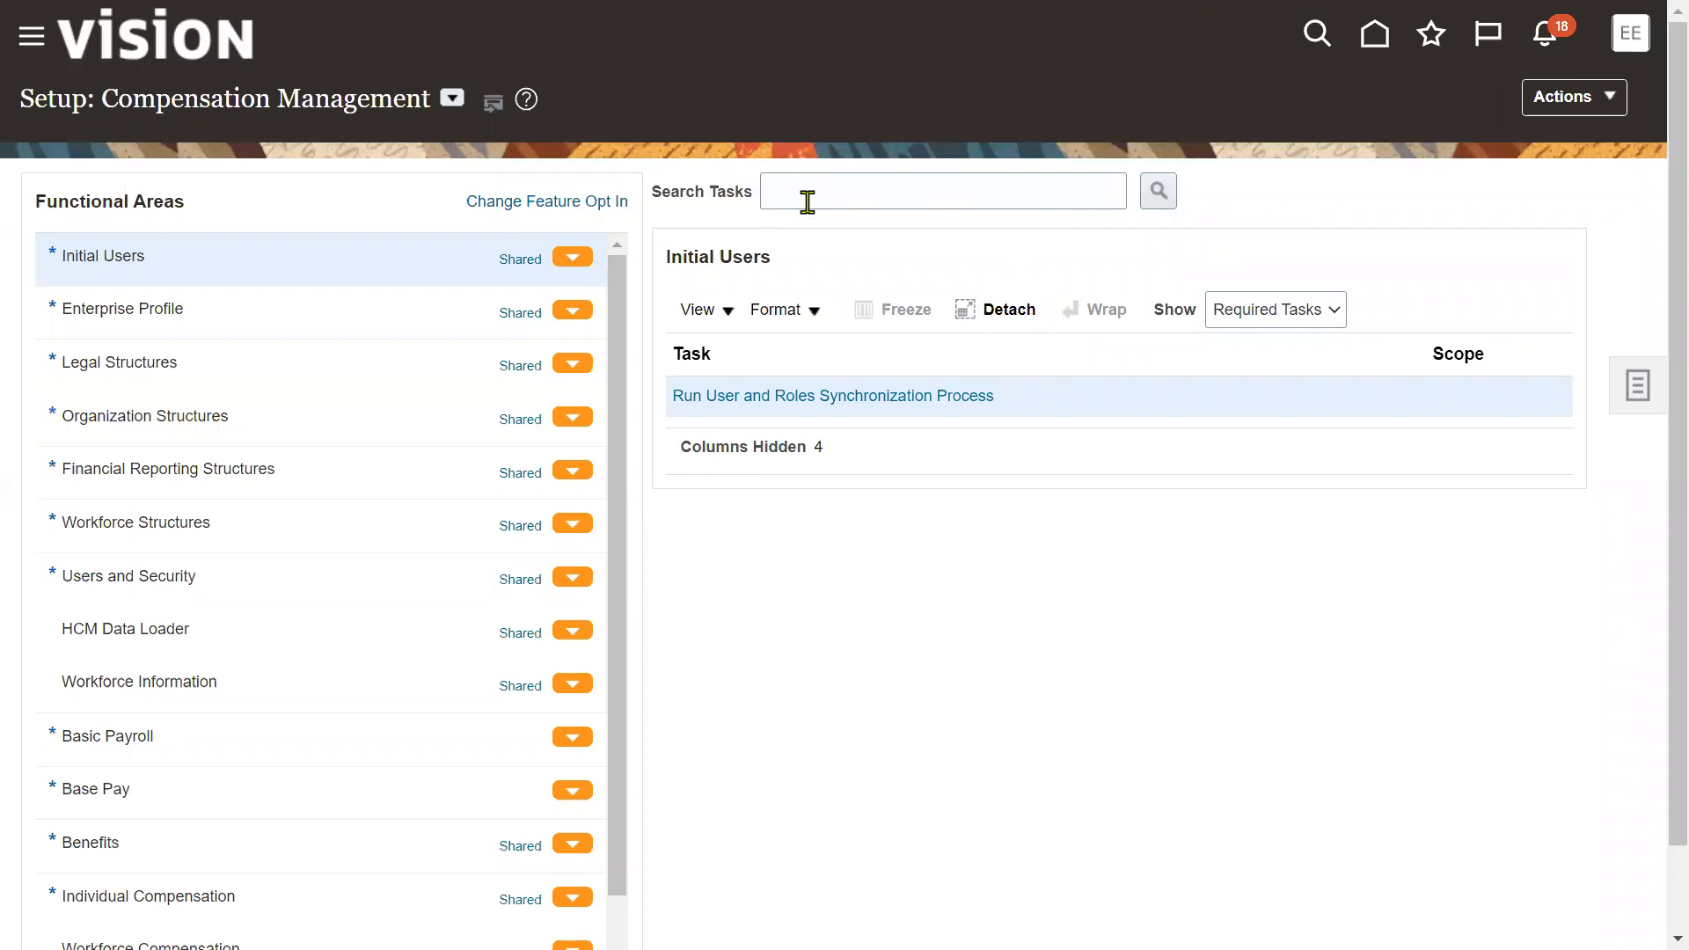
Search the setup tasks for POSITION
{"action": "left_click", "coordinate": [806, 201]}
{"action": "type", "text": "PO"}
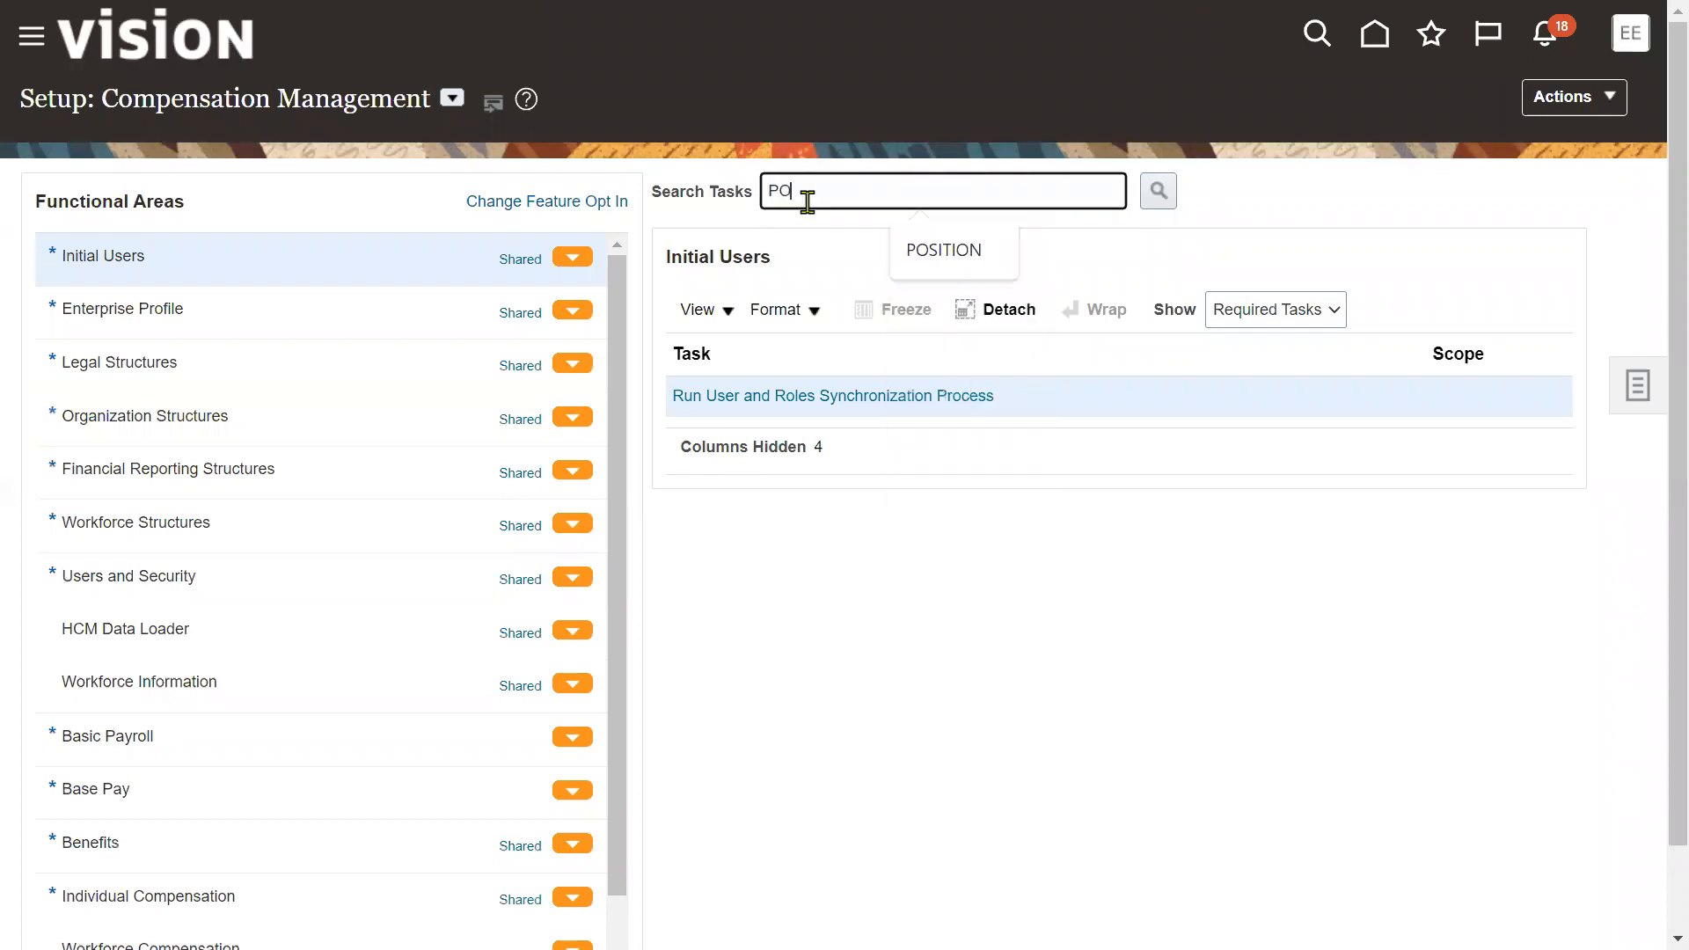
{"action": "left_click", "coordinate": [949, 248]}
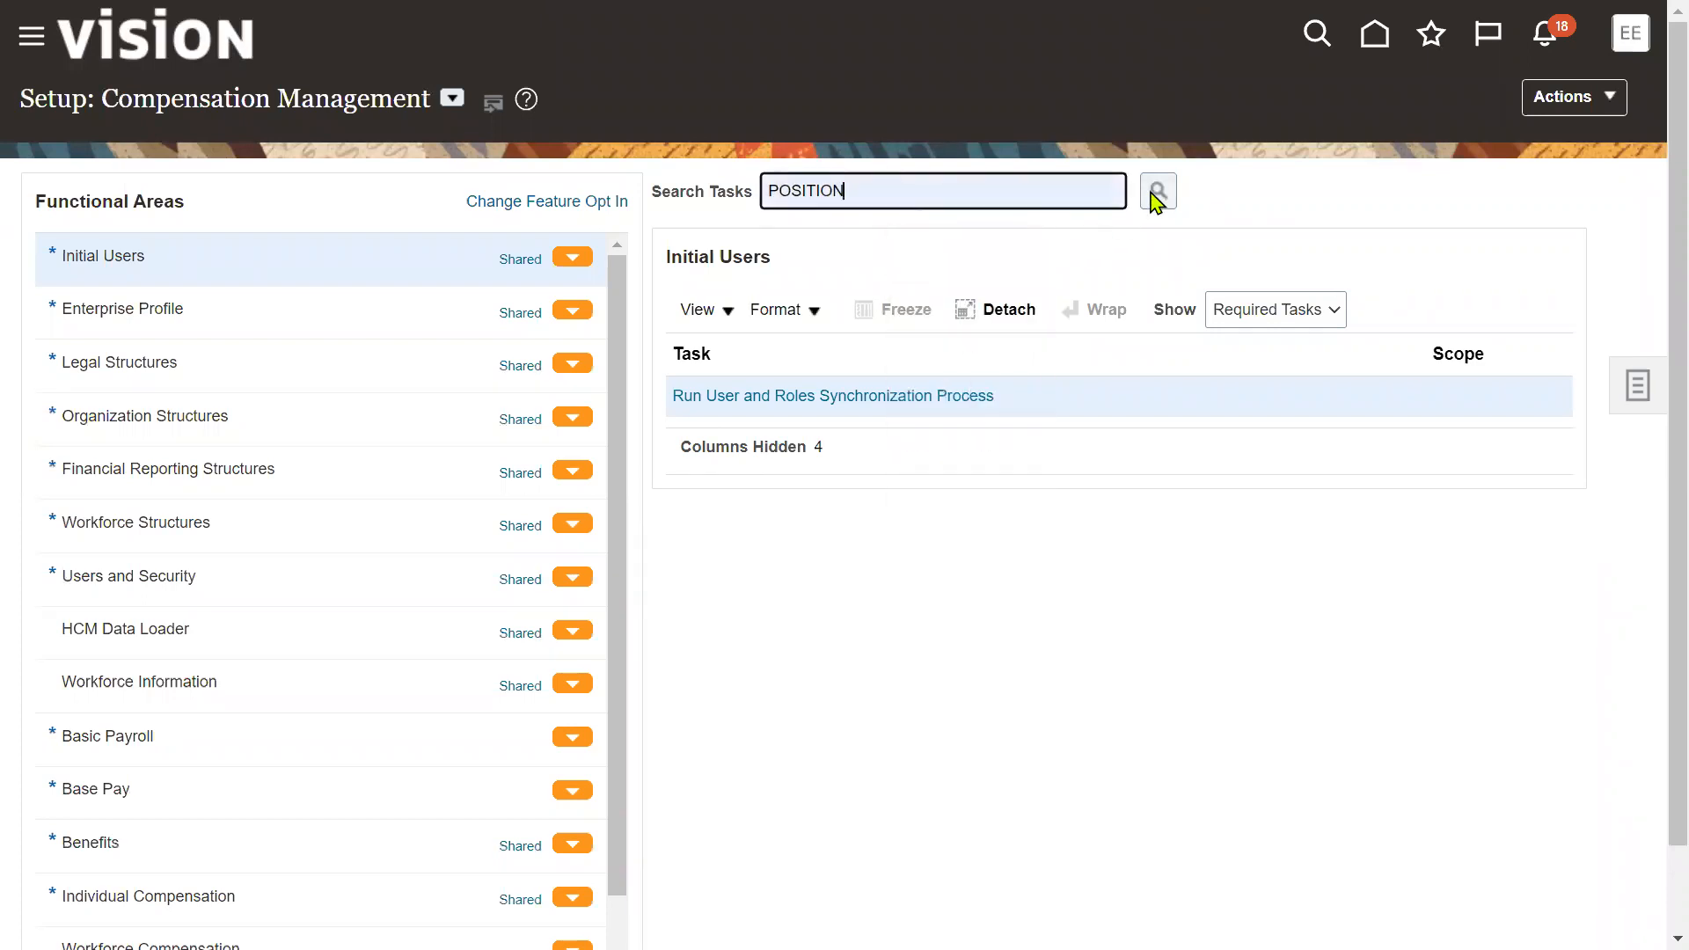
{"action": "left_click", "coordinate": [1158, 190]}
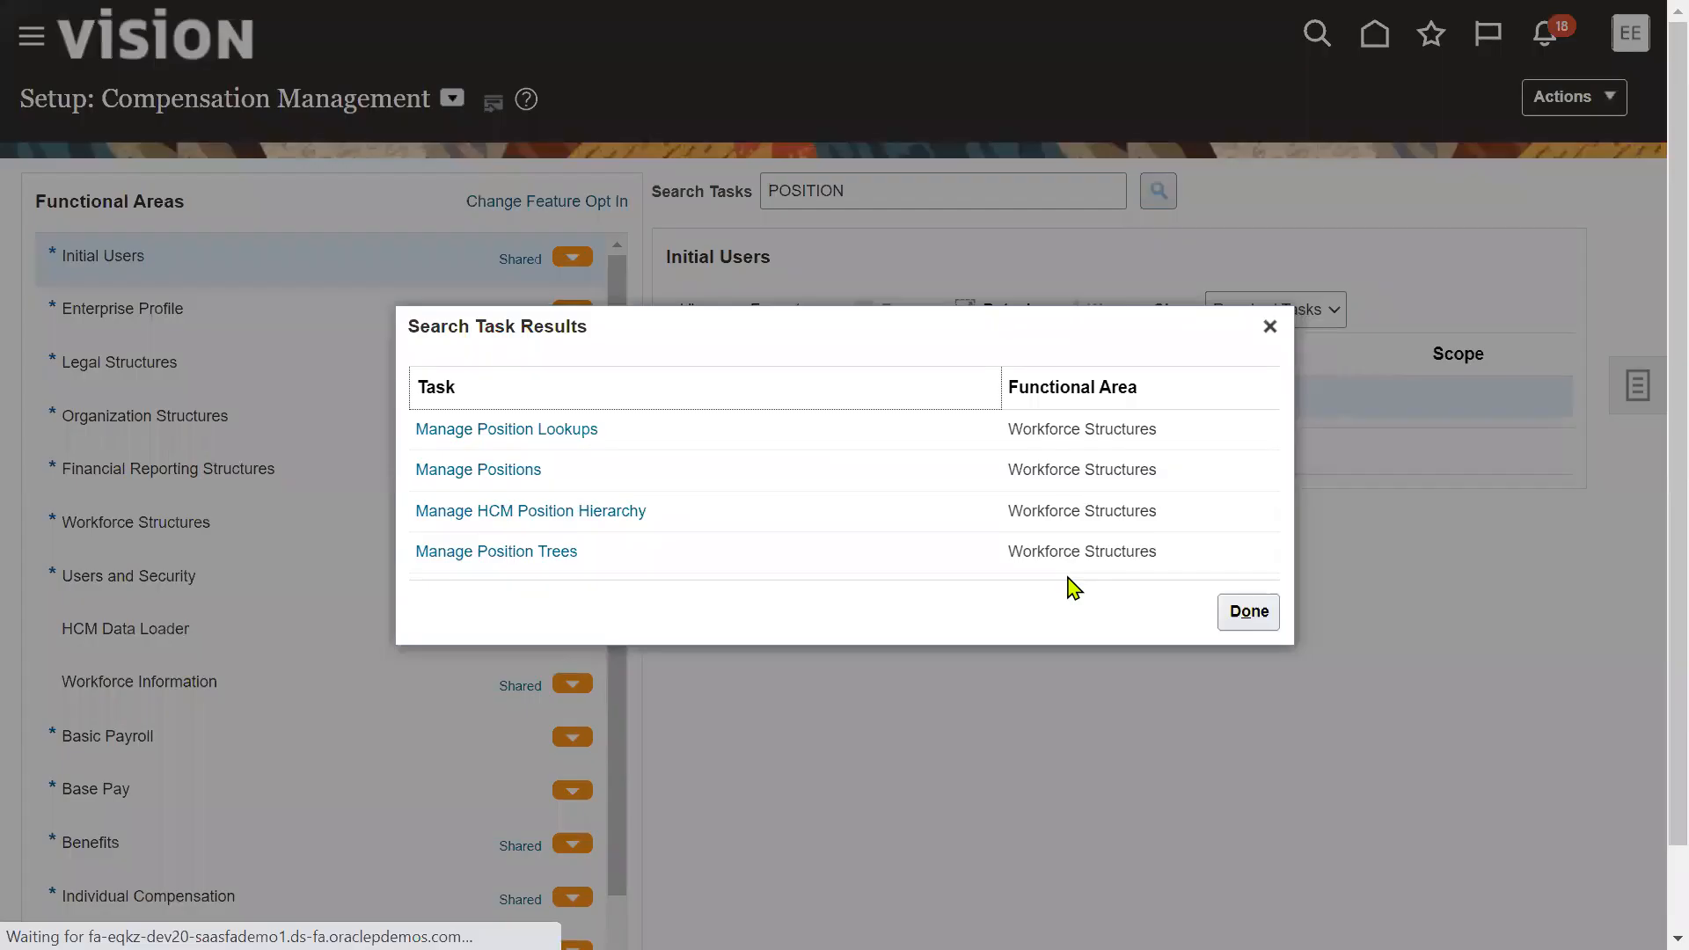
Open Manage Positions, start a new position, and choose US1 Business Unit
{"action": "left_click", "coordinate": [530, 473]}
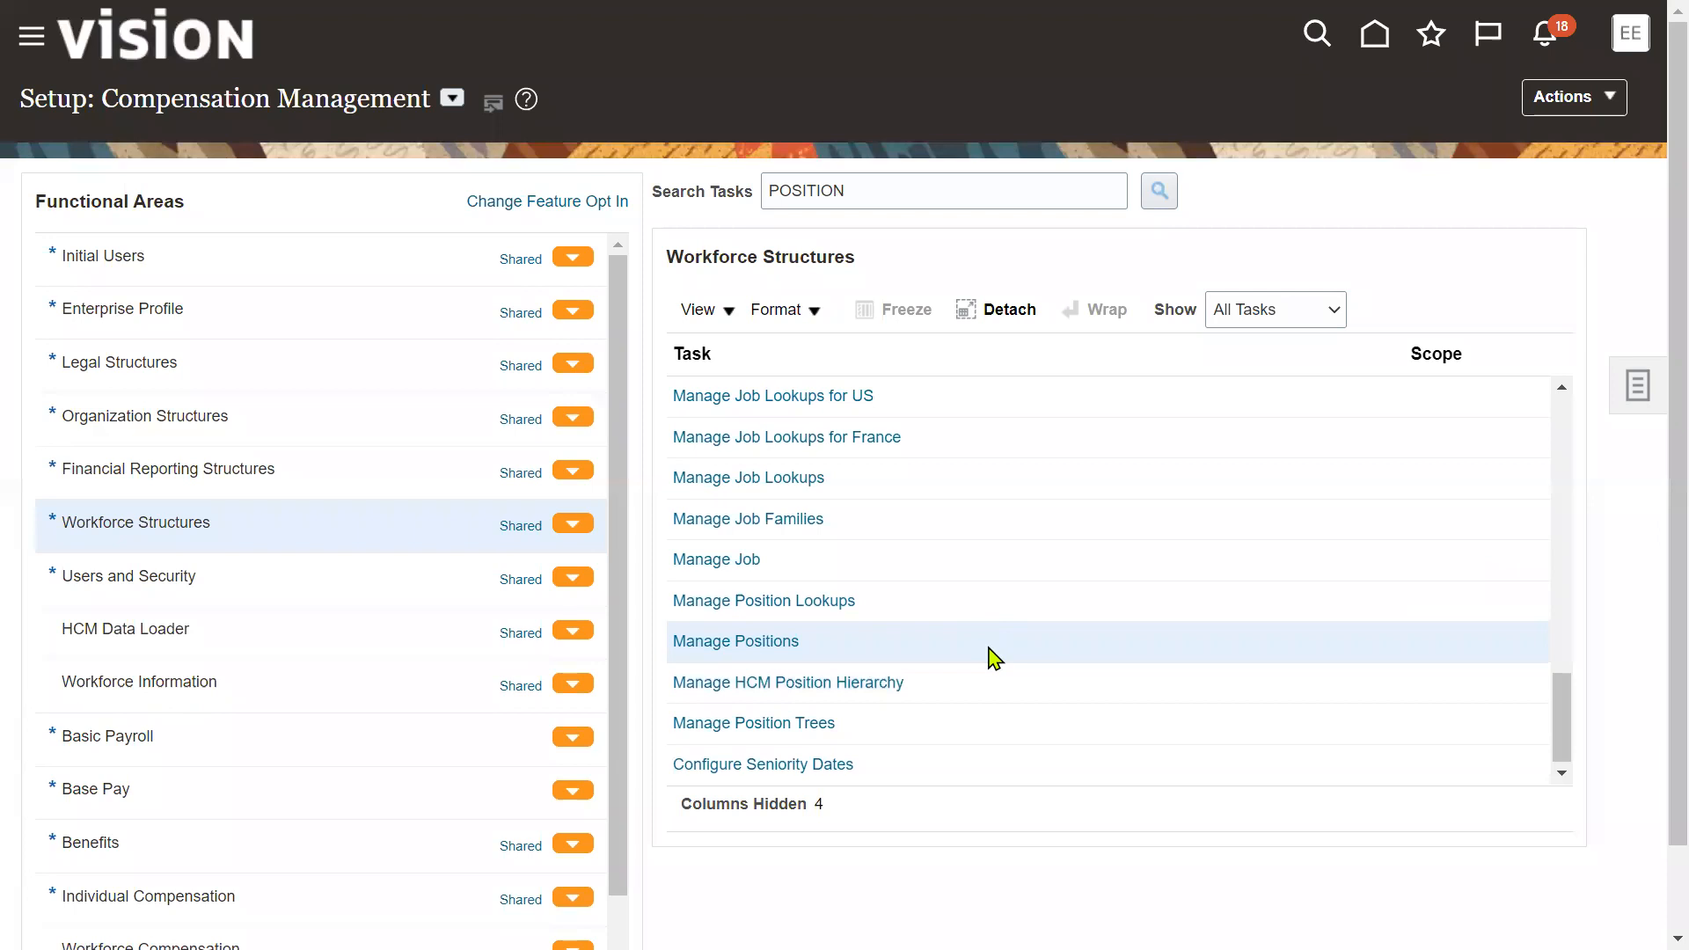
{"action": "left_click", "coordinate": [765, 642]}
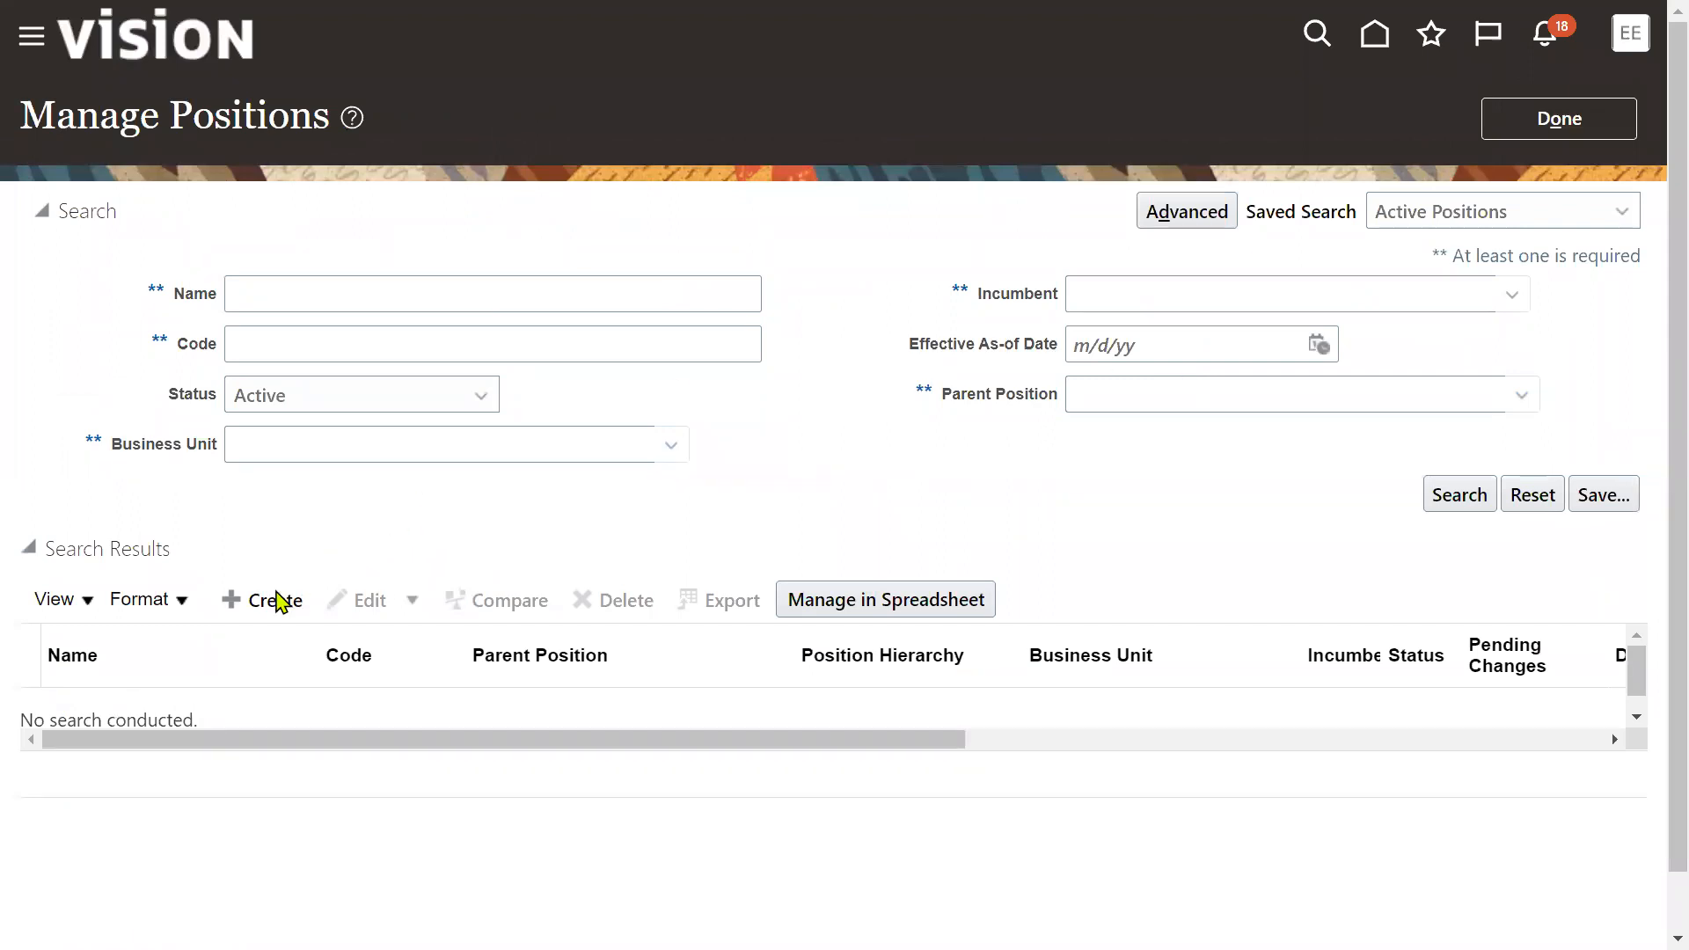
{"action": "left_click", "coordinate": [274, 606]}
{"action": "left_click", "coordinate": [475, 454]}
{"action": "type", "text": "US1"}
{"action": "left_click", "coordinate": [347, 510]}
Name the position WIPRO_SALAES_MANAGER and continue to Position Details
{"action": "left_click", "coordinate": [1237, 385]}
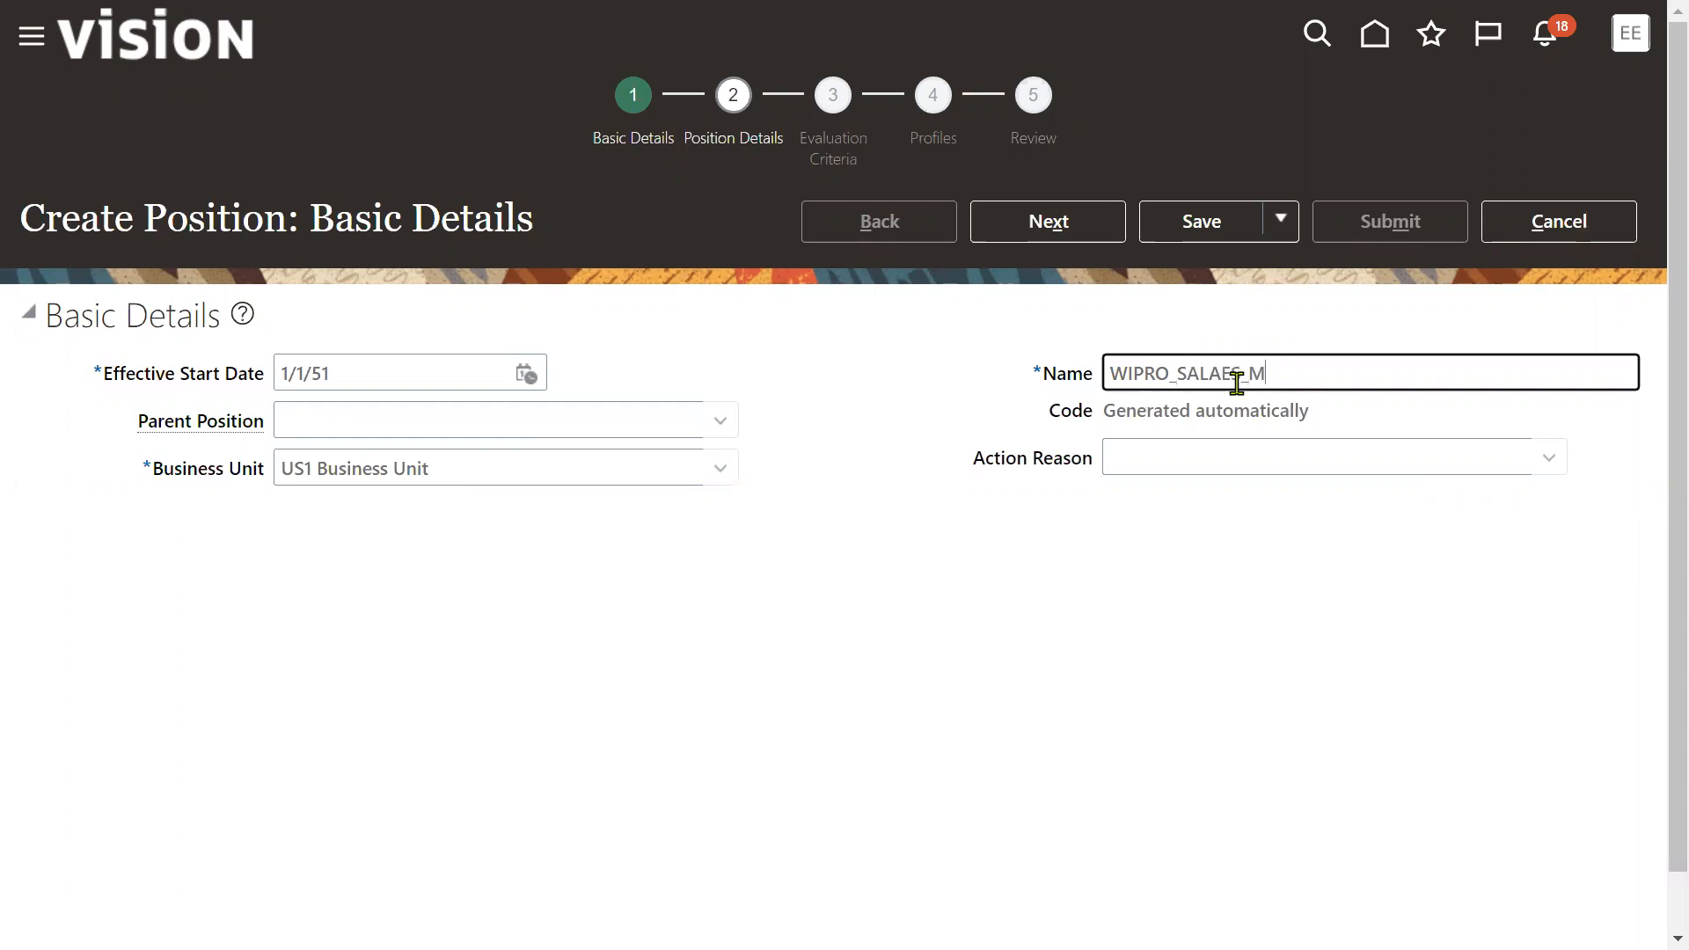
{"action": "left_click", "coordinate": [1086, 231]}
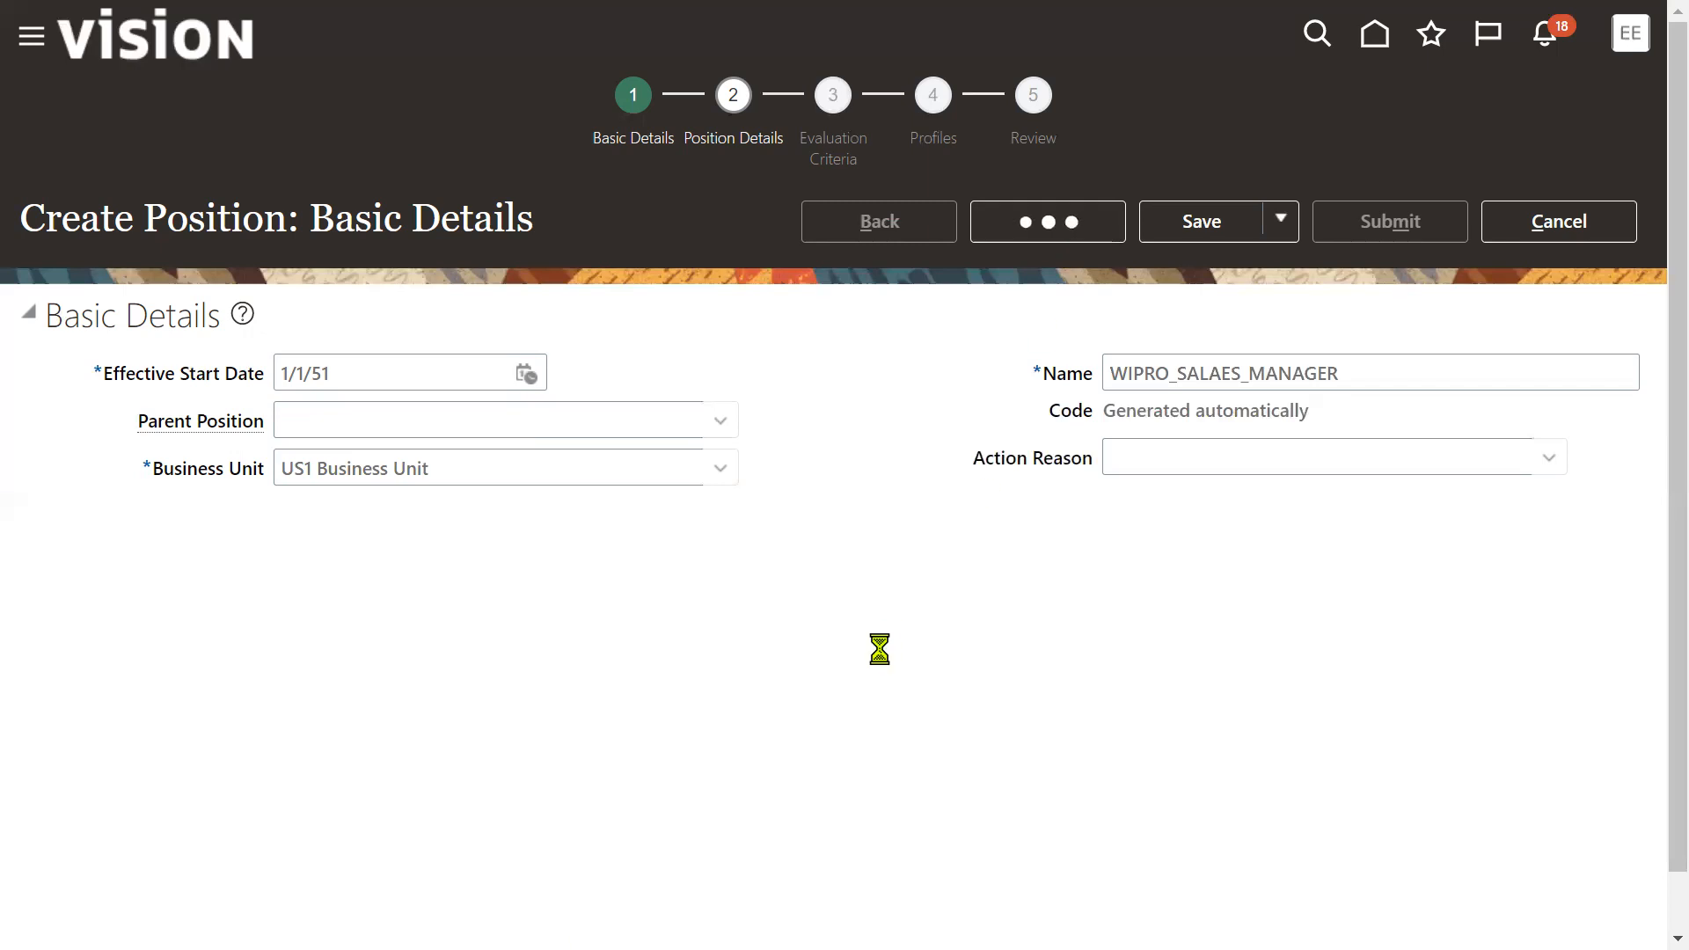
{"action": "left_click", "coordinate": [359, 543]}
{"action": "type", "text": "HUM"}
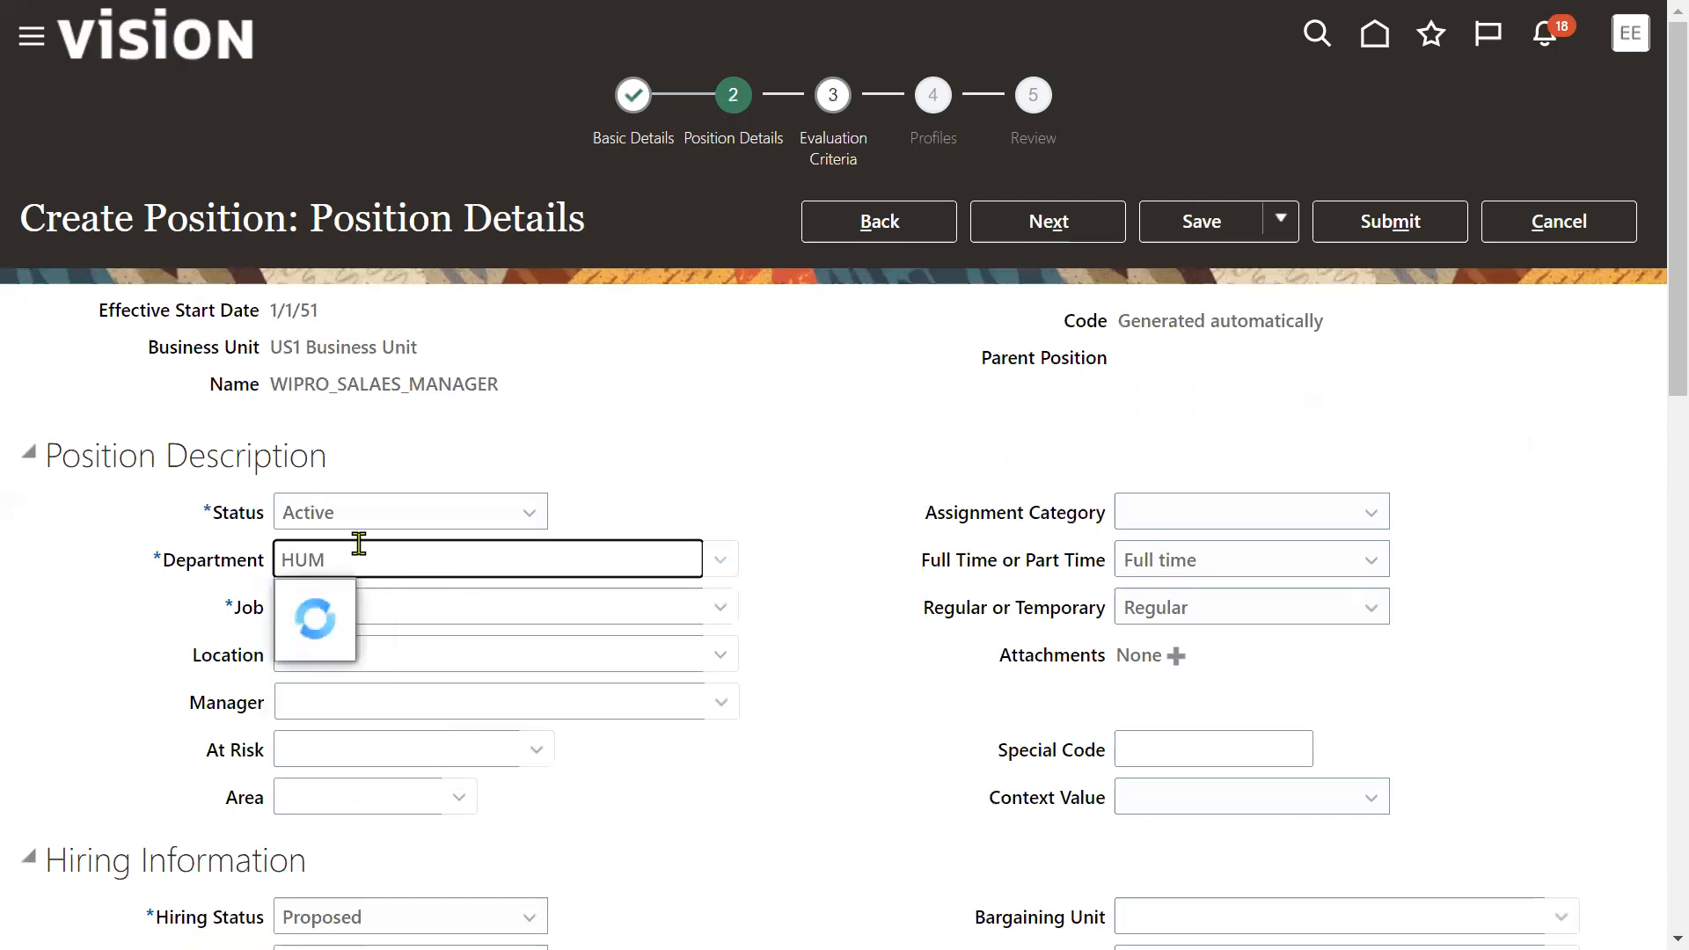
Set the position's department to Human Resources US and job to Finance Administrator
{"action": "left_click", "coordinate": [366, 599]}
{"action": "left_click", "coordinate": [415, 623]}
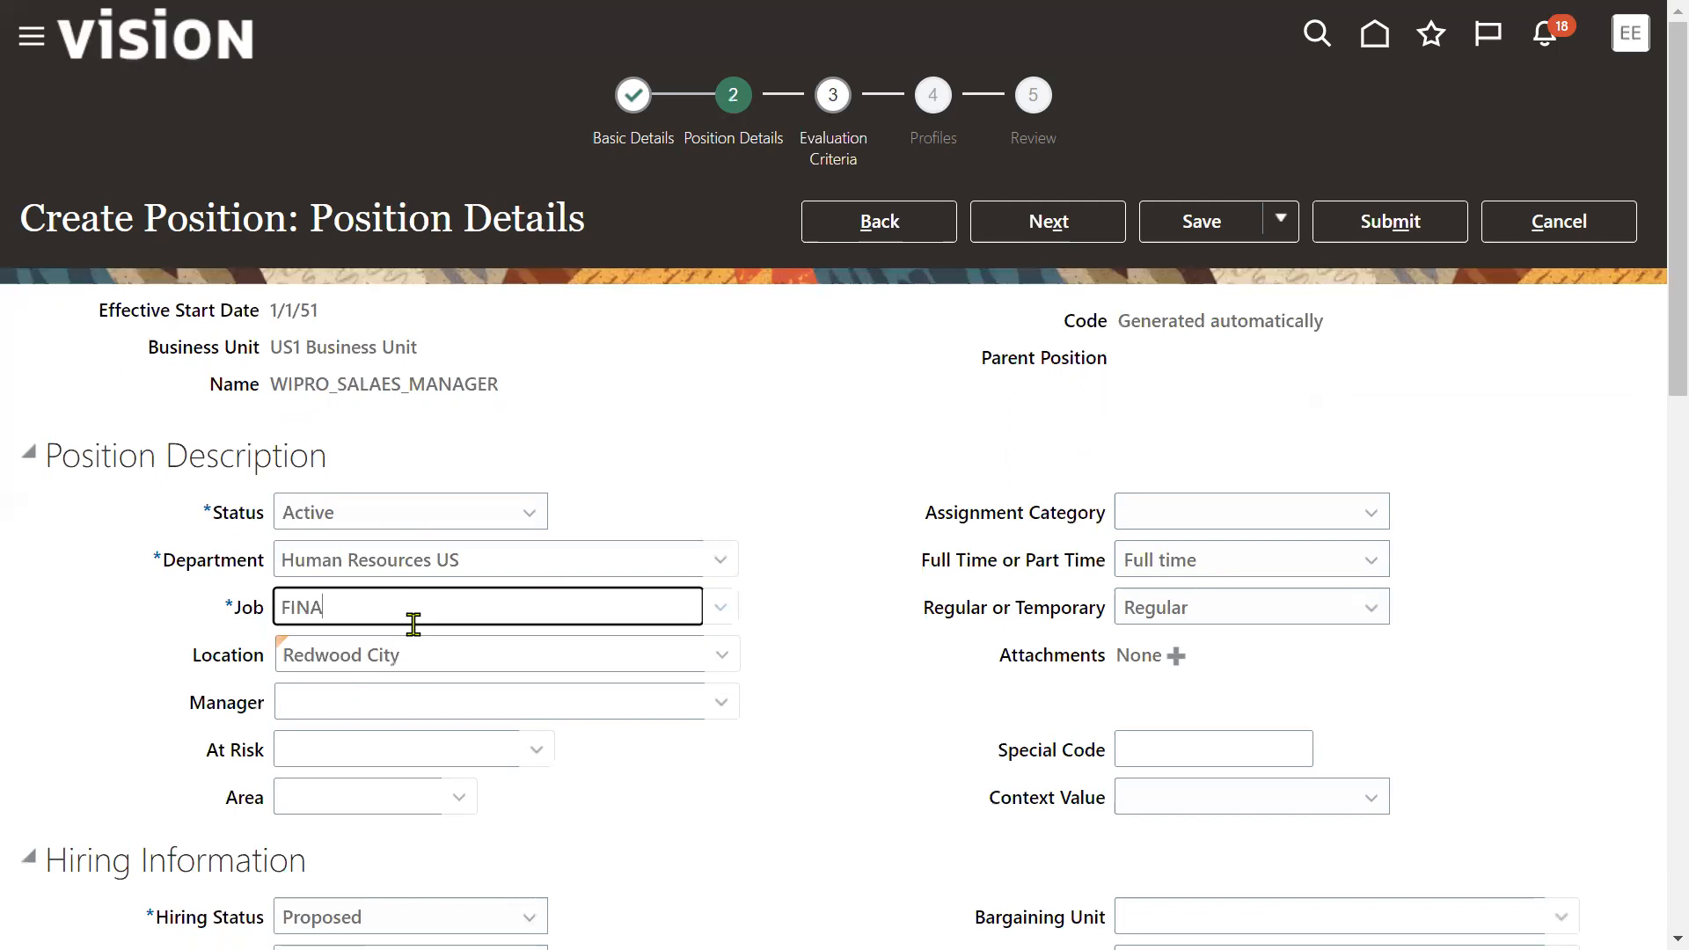
{"action": "key", "text": "BackSpace"}
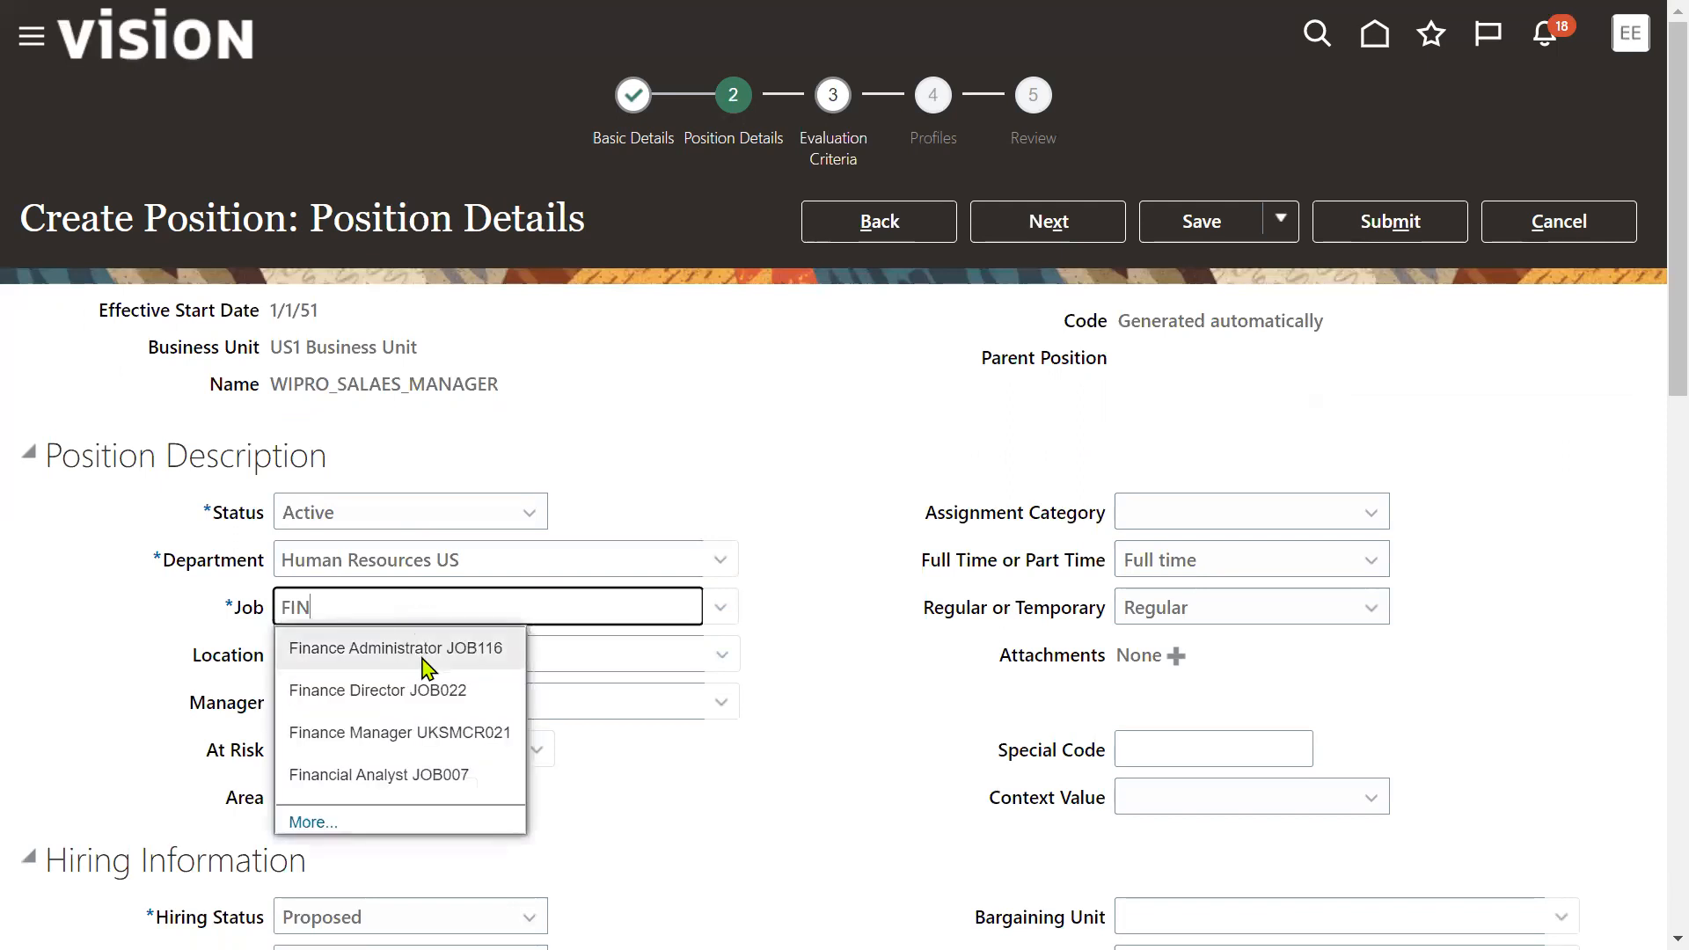
{"action": "left_click", "coordinate": [427, 652]}
Advance through Evaluation Criteria and Profiles to the Review step
{"action": "left_click", "coordinate": [1061, 225]}
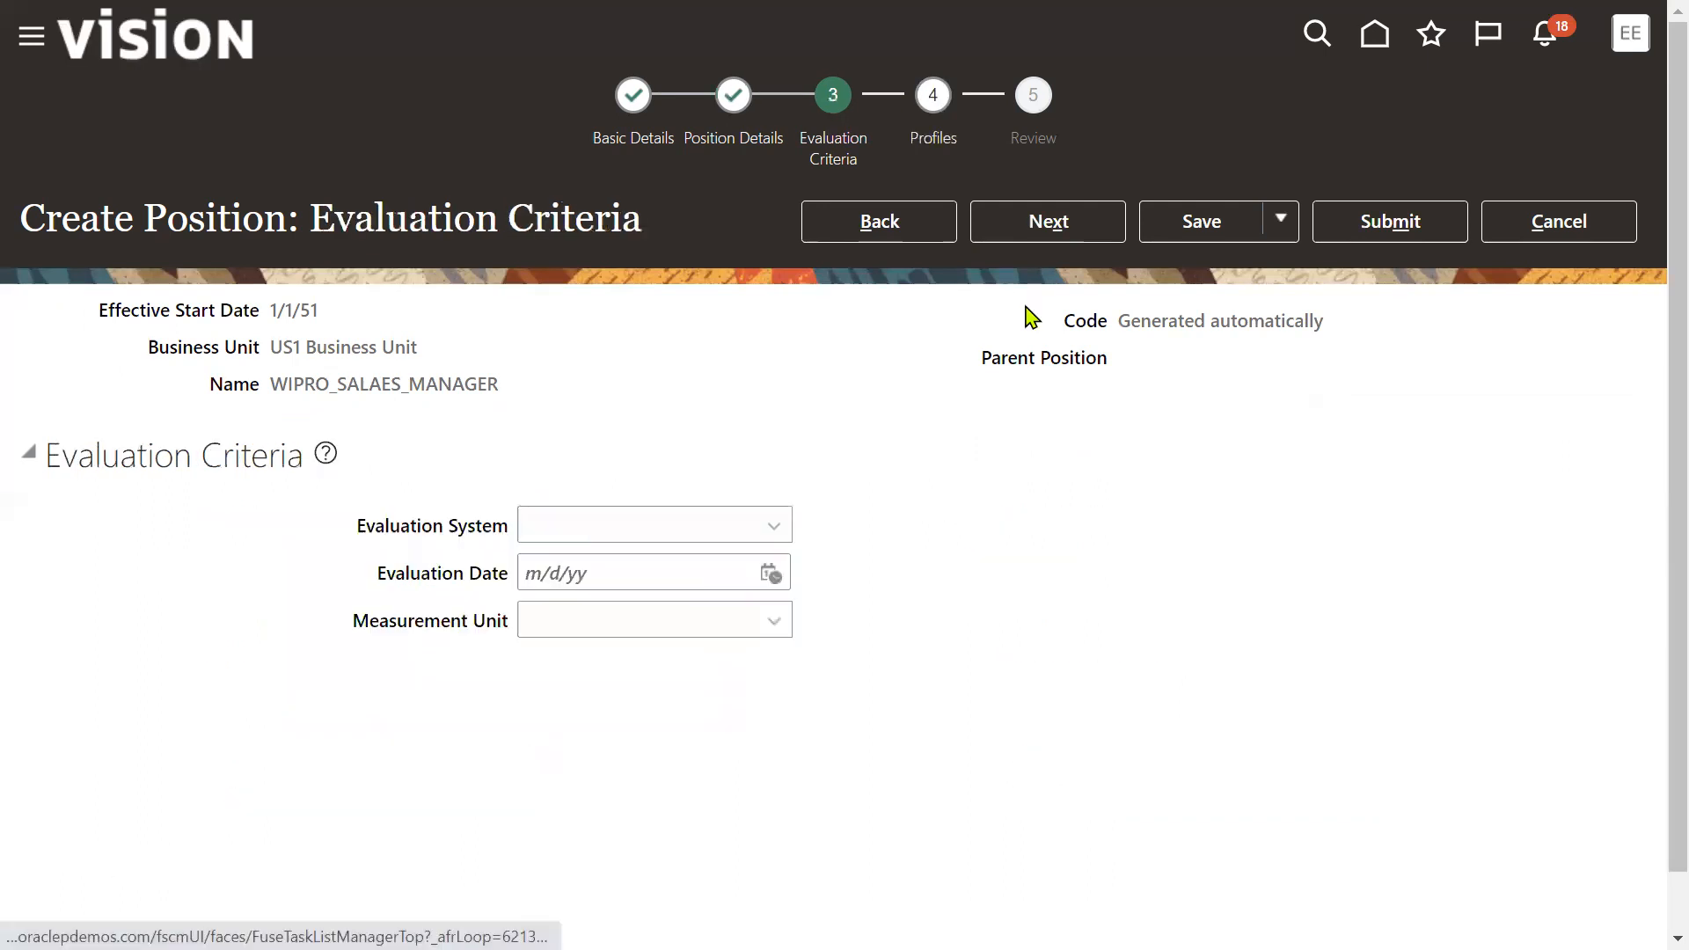
{"action": "left_click", "coordinate": [1051, 227]}
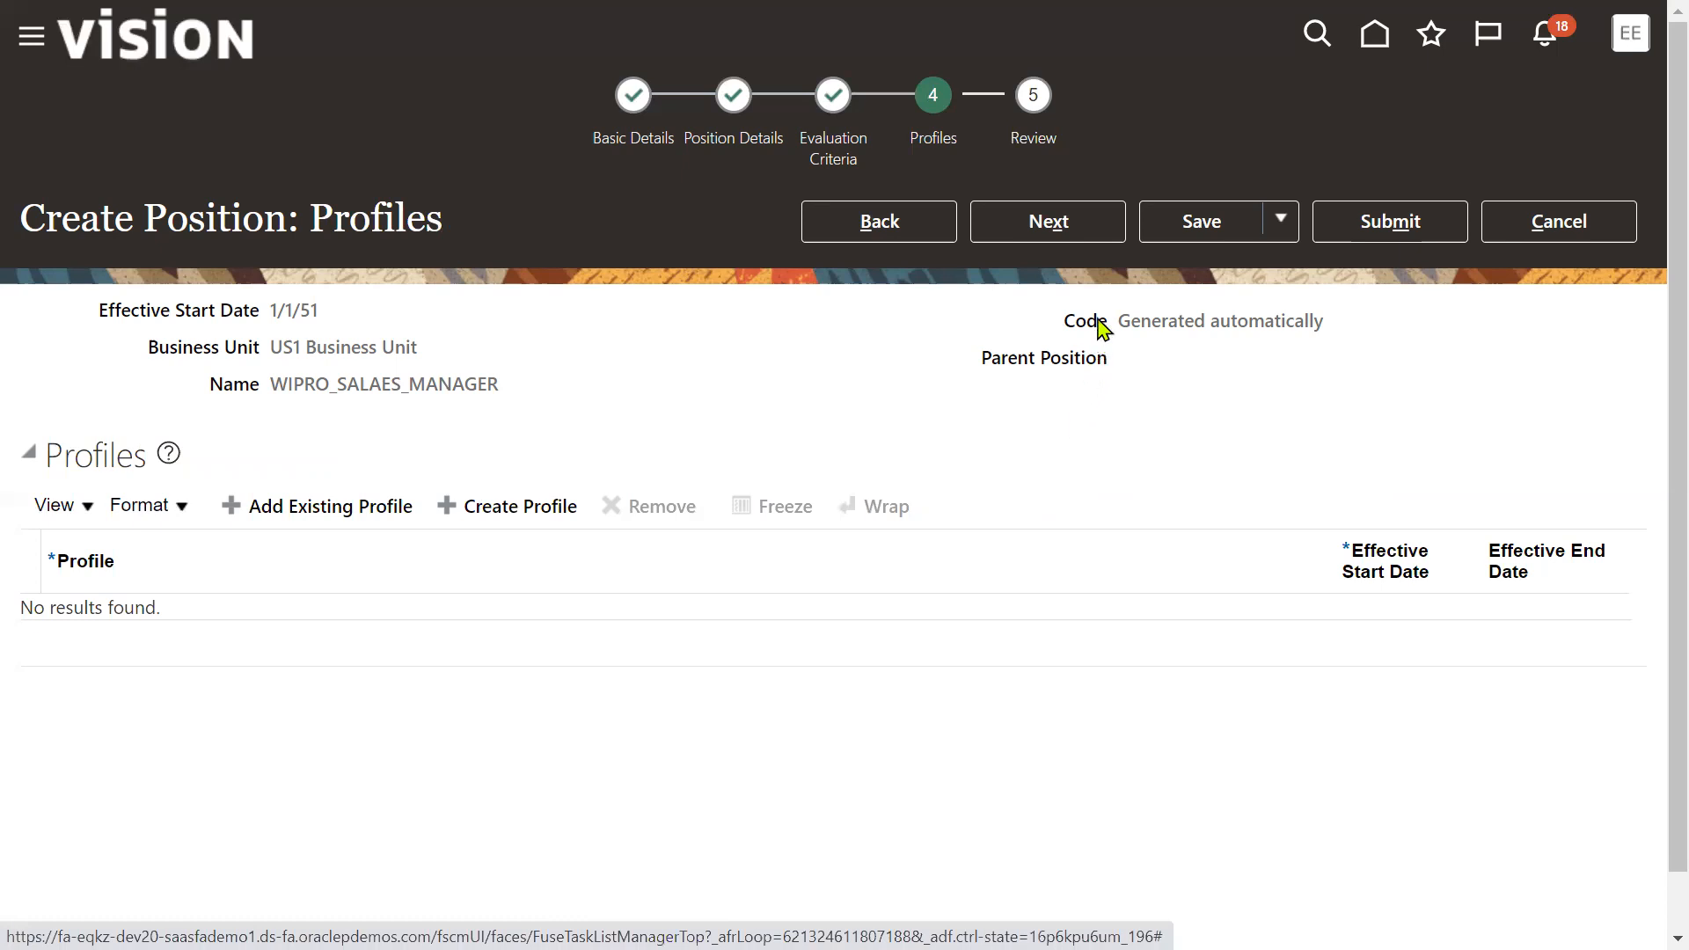
{"action": "left_click", "coordinate": [1087, 227]}
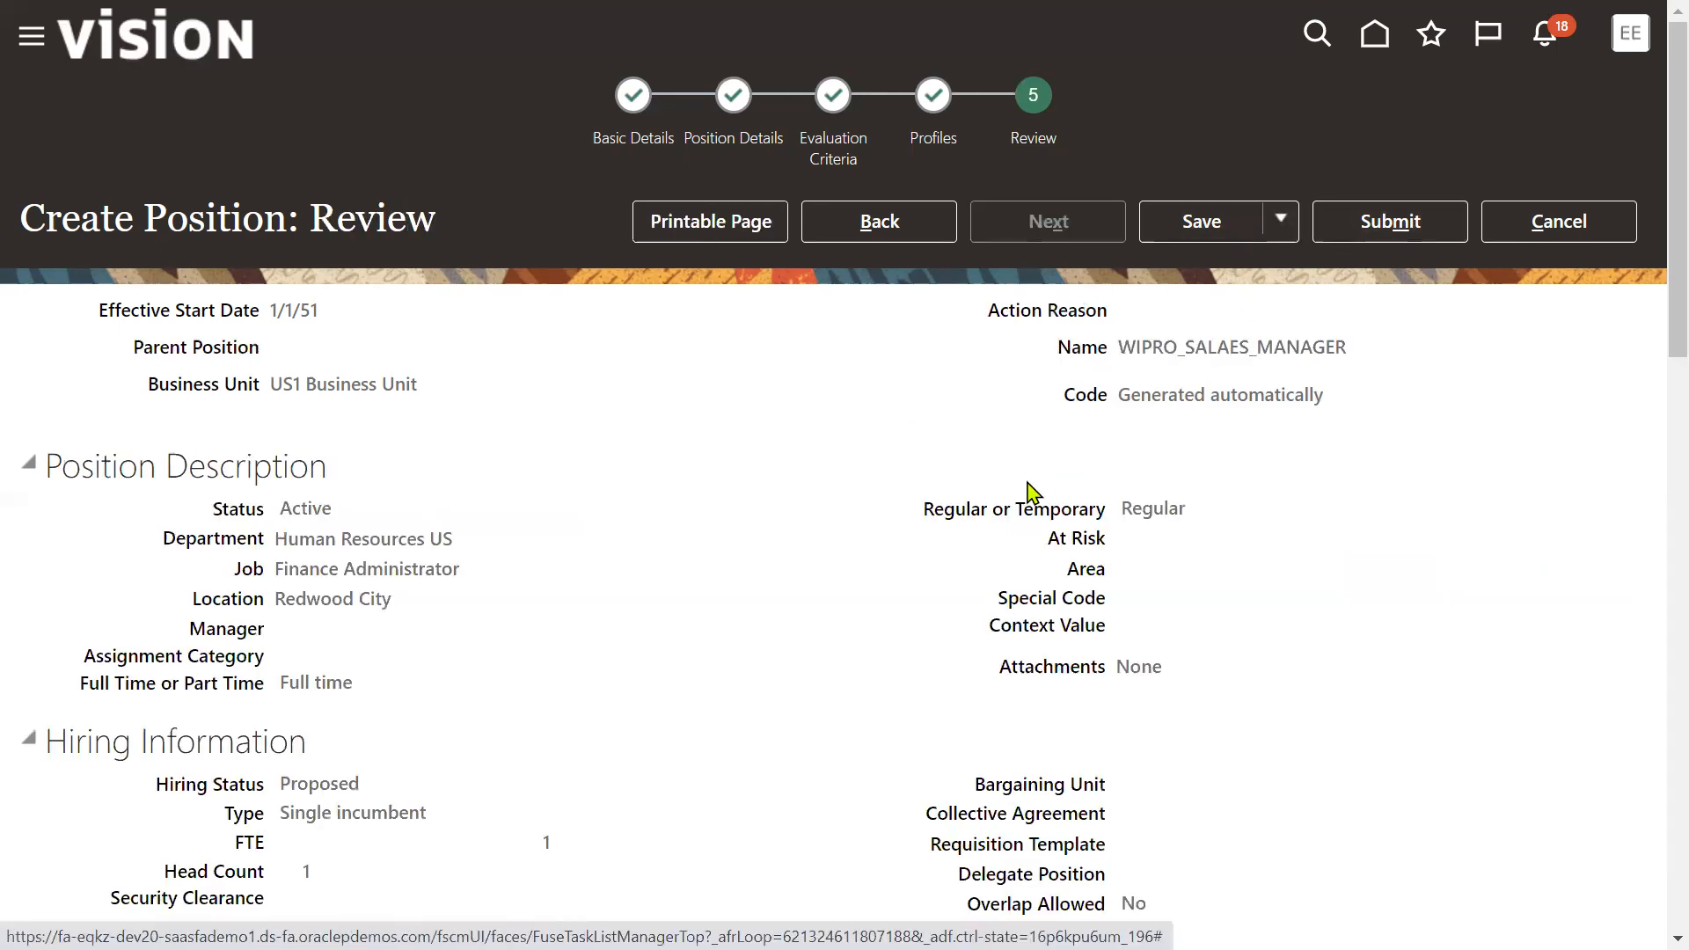
Check the position's Approvers section, which states that approvals are bypassed
{"action": "scroll", "coordinate": [1029, 491], "scroll_direction": "down", "scroll_amount": 20}
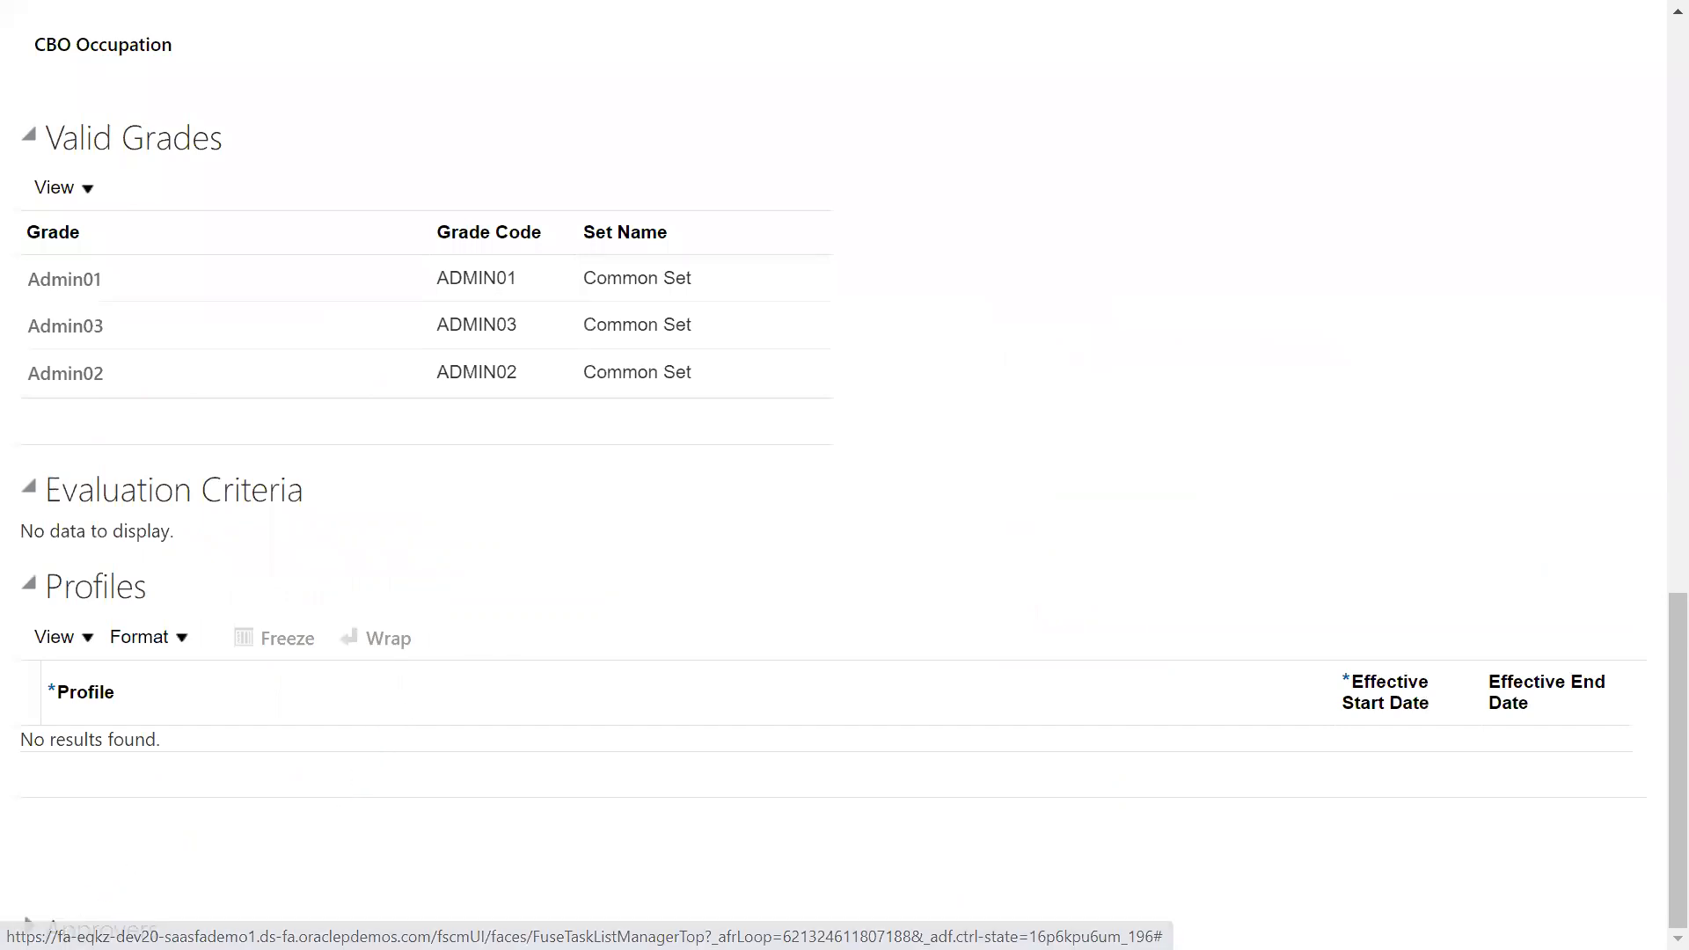
{"action": "left_click", "coordinate": [30, 925]}
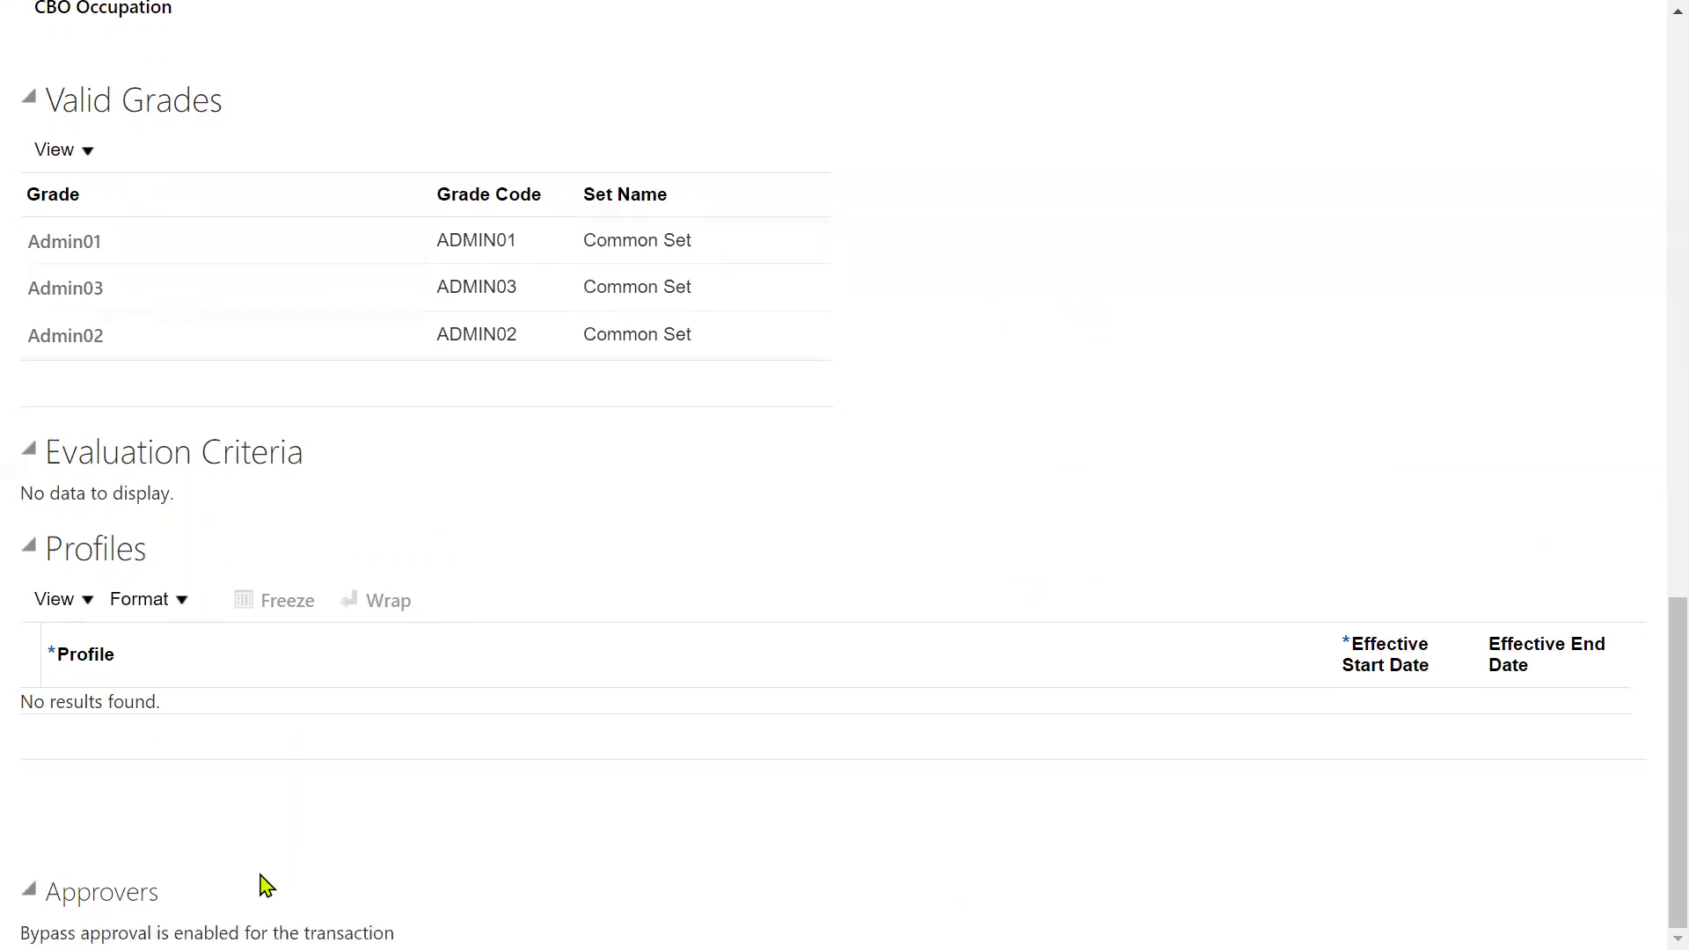
{"action": "left_click_drag", "start_coordinate": [31, 933], "coordinate": [261, 932]}
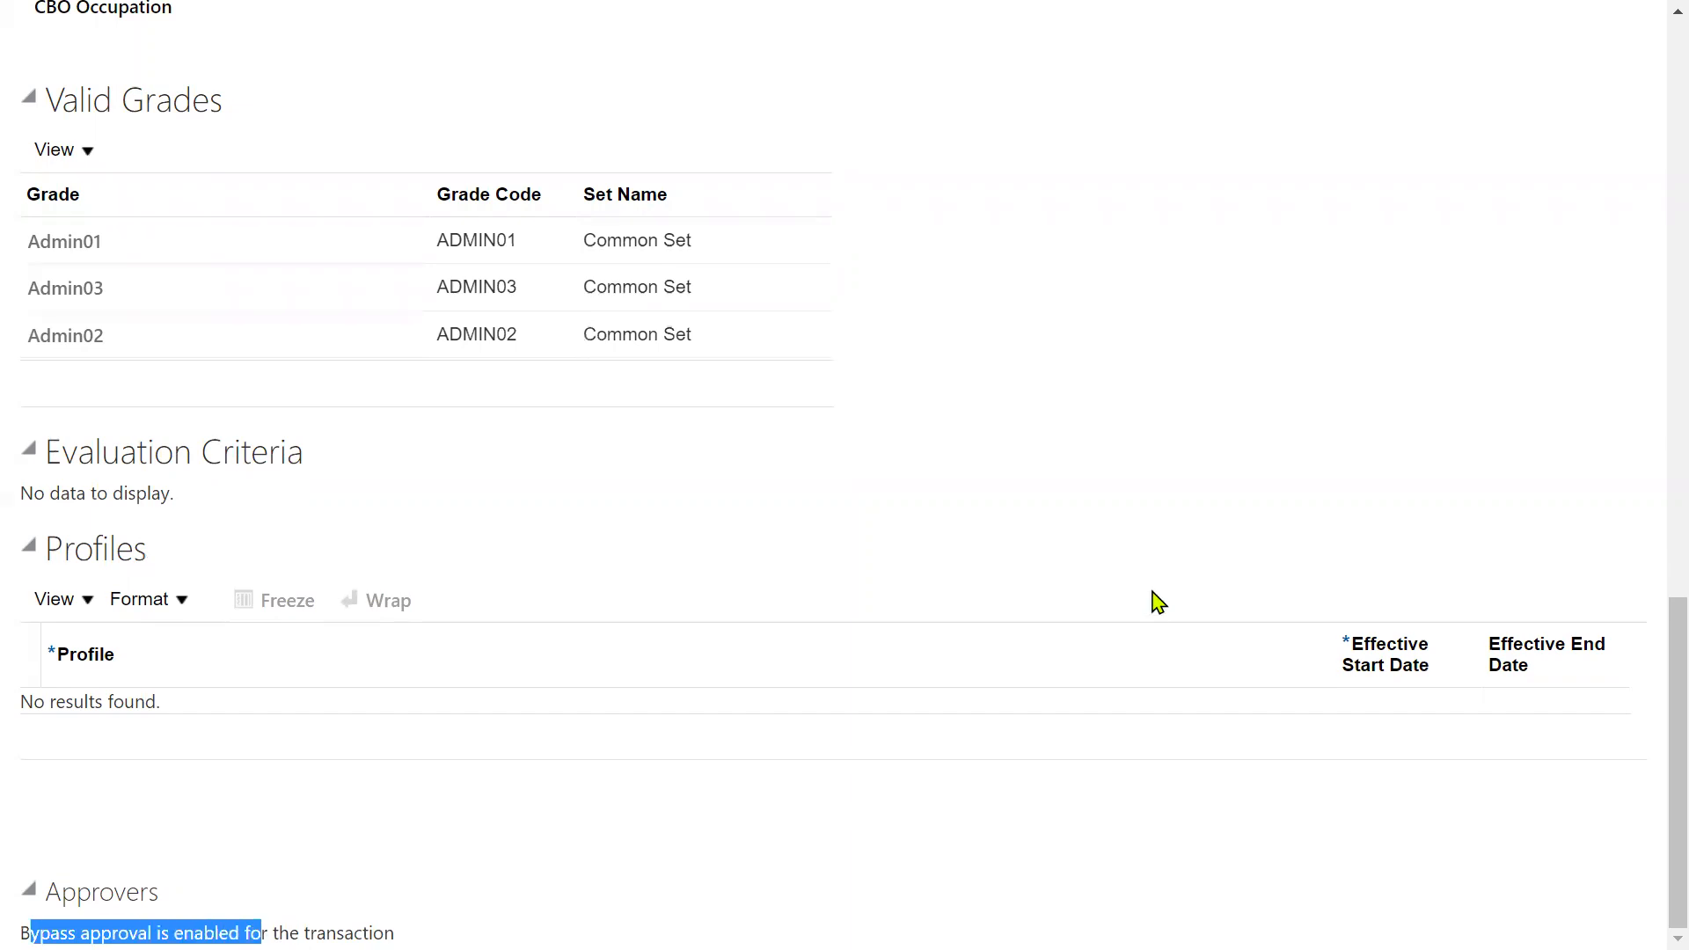
{"action": "scroll", "coordinate": [1157, 603], "scroll_direction": "up", "scroll_amount": 20}
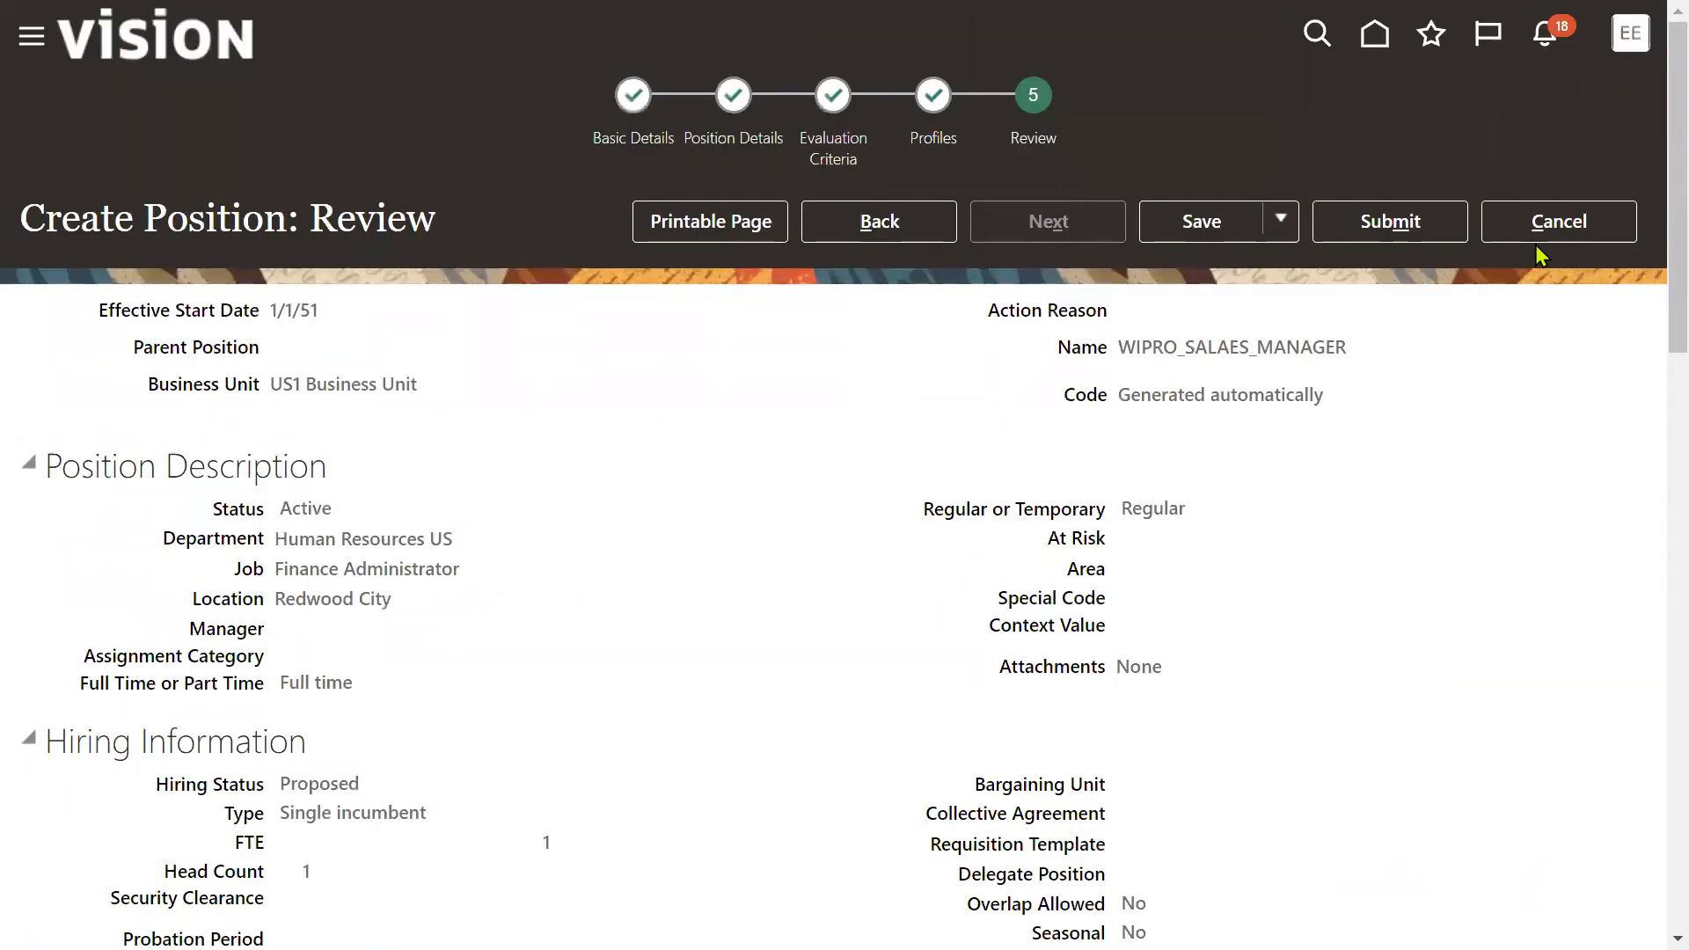
Discard the unsaved position and return to the Setup and Maintenance work area
{"action": "left_click", "coordinate": [1539, 229]}
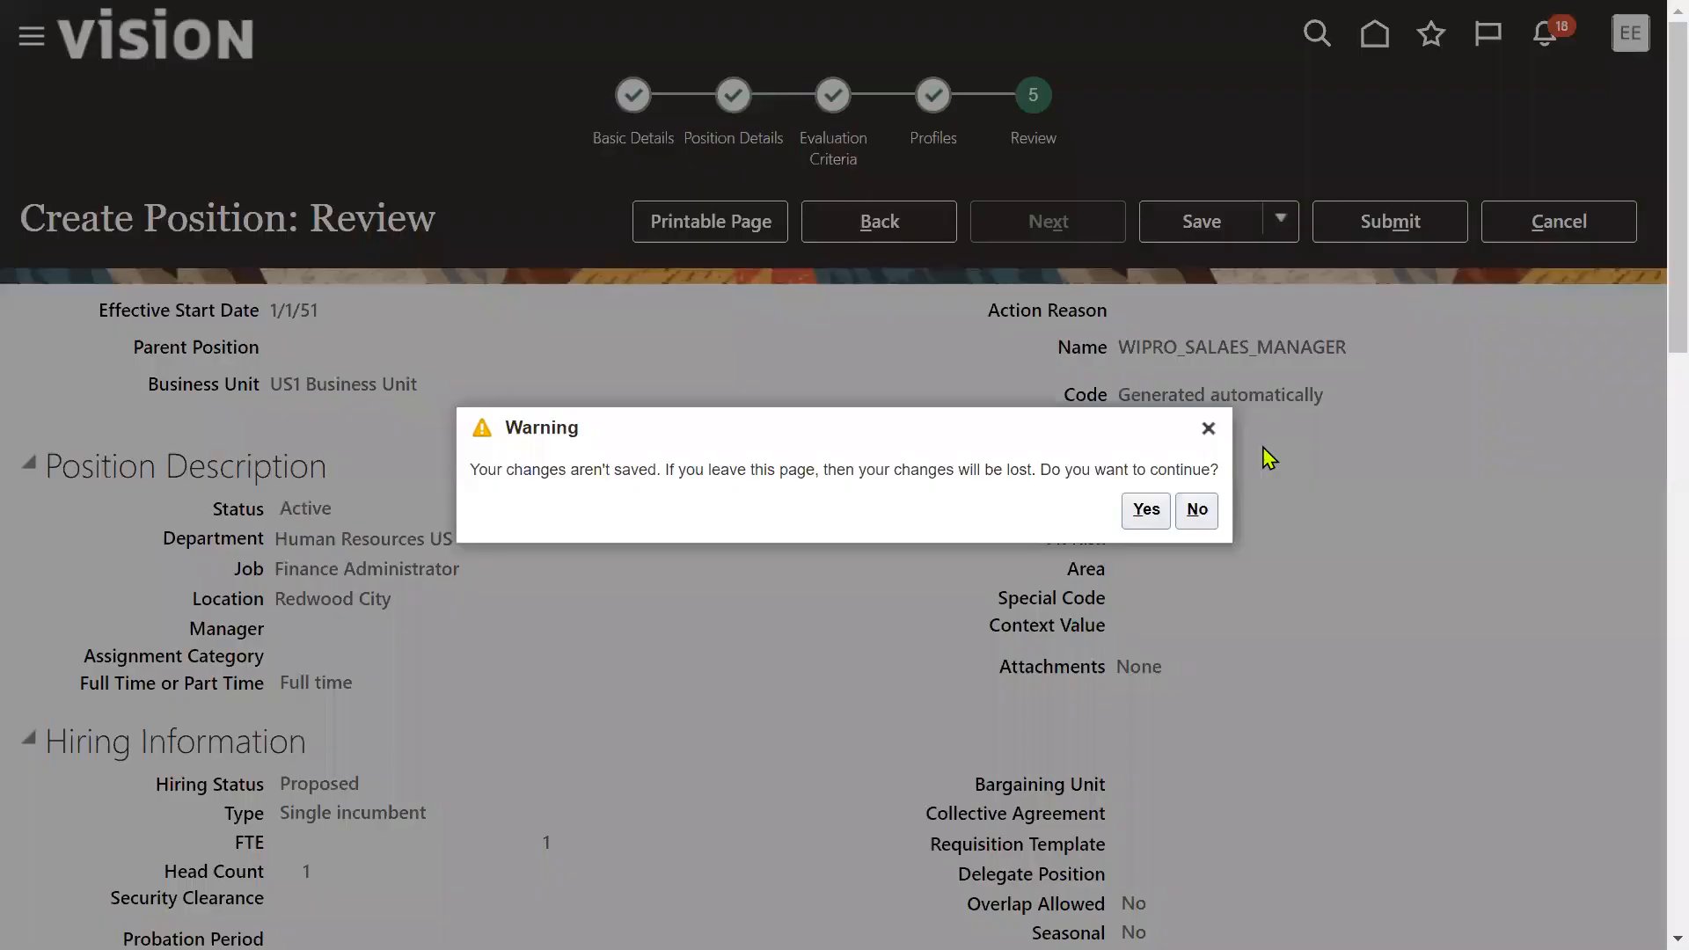
{"action": "left_click", "coordinate": [1146, 510]}
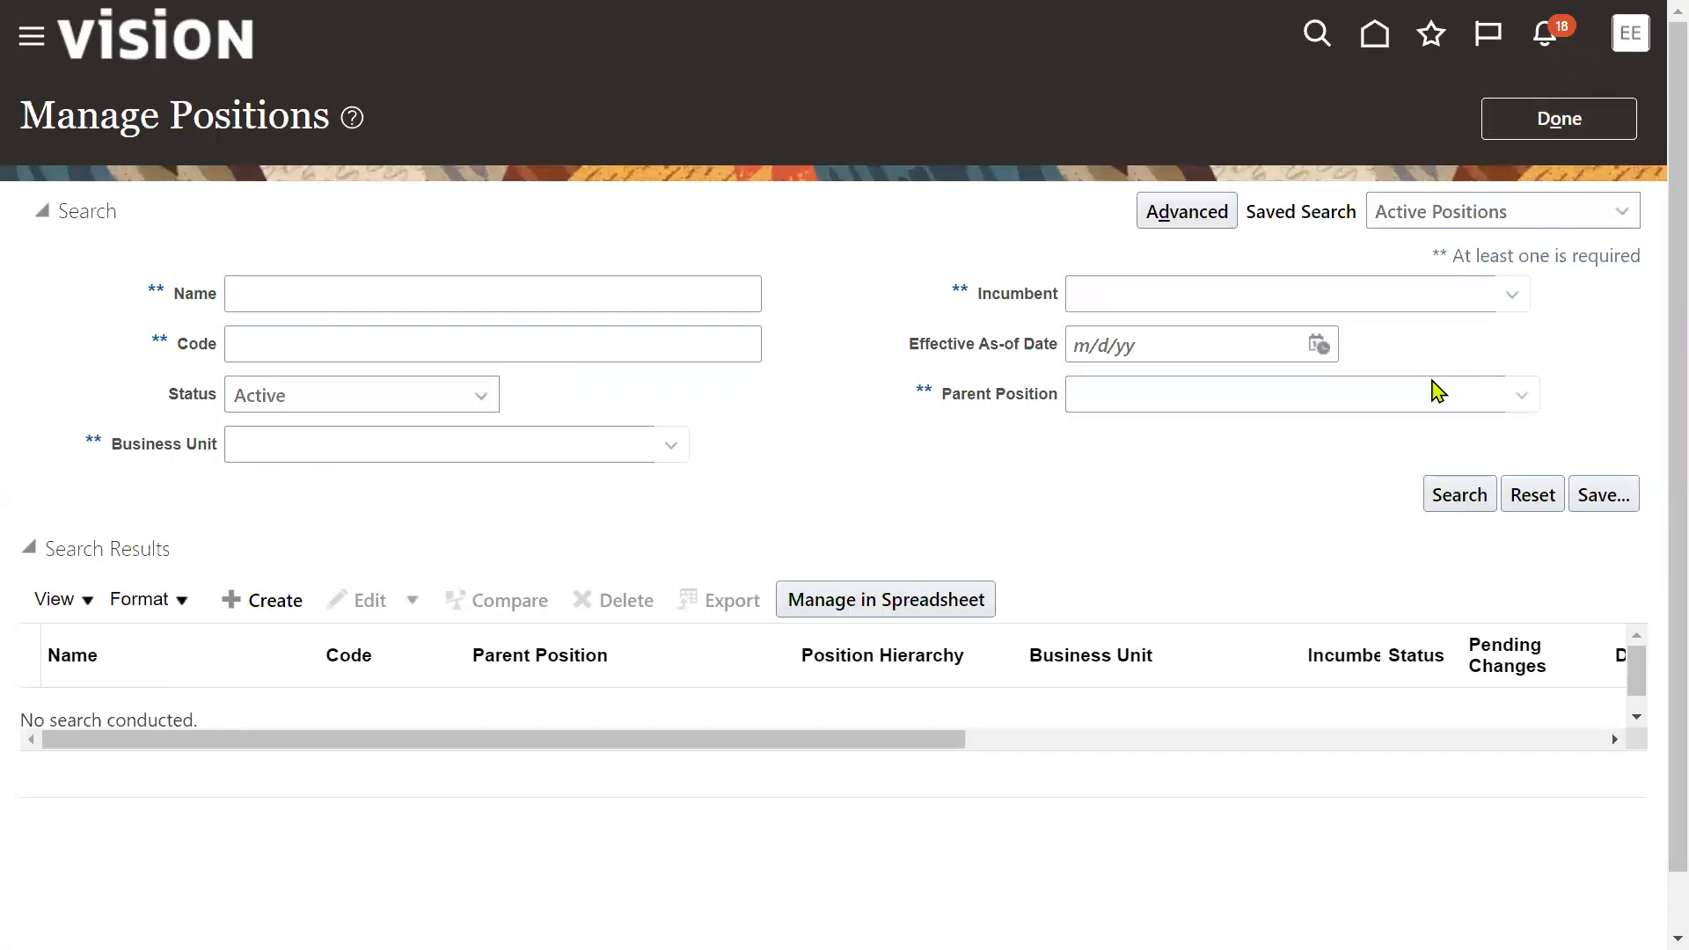
{"action": "left_click", "coordinate": [1630, 32]}
{"action": "left_click", "coordinate": [1237, 433]}
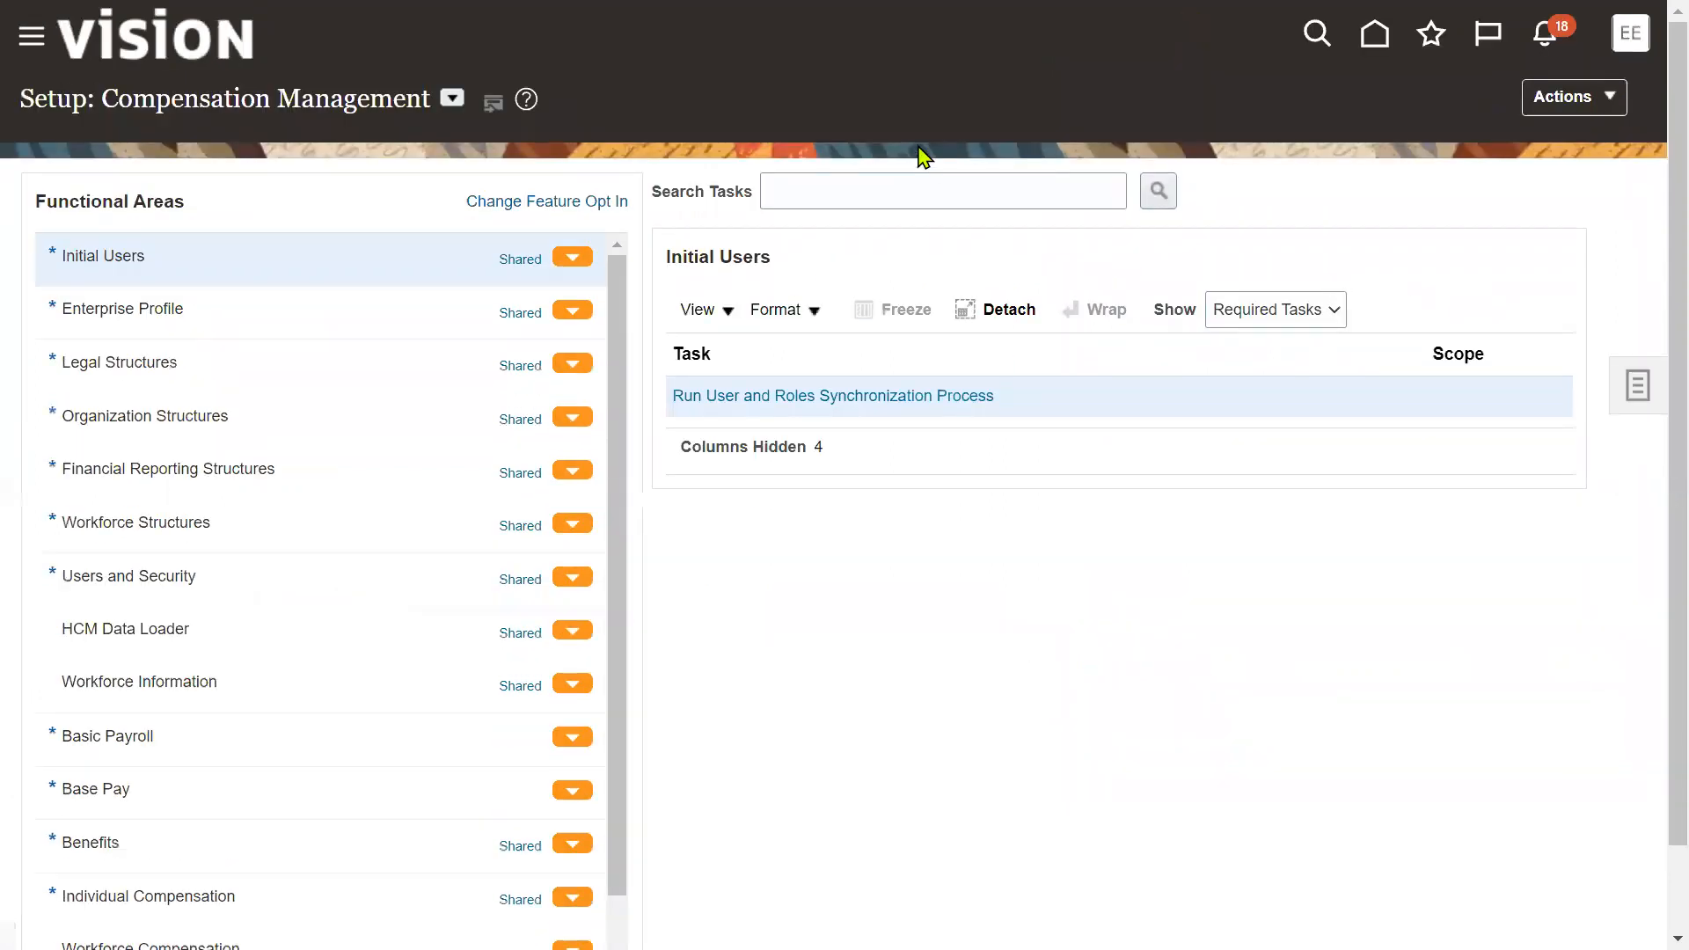
Search the setup tasks for 'POSITION', open Manage Positions, then leave it
{"action": "left_click", "coordinate": [913, 191]}
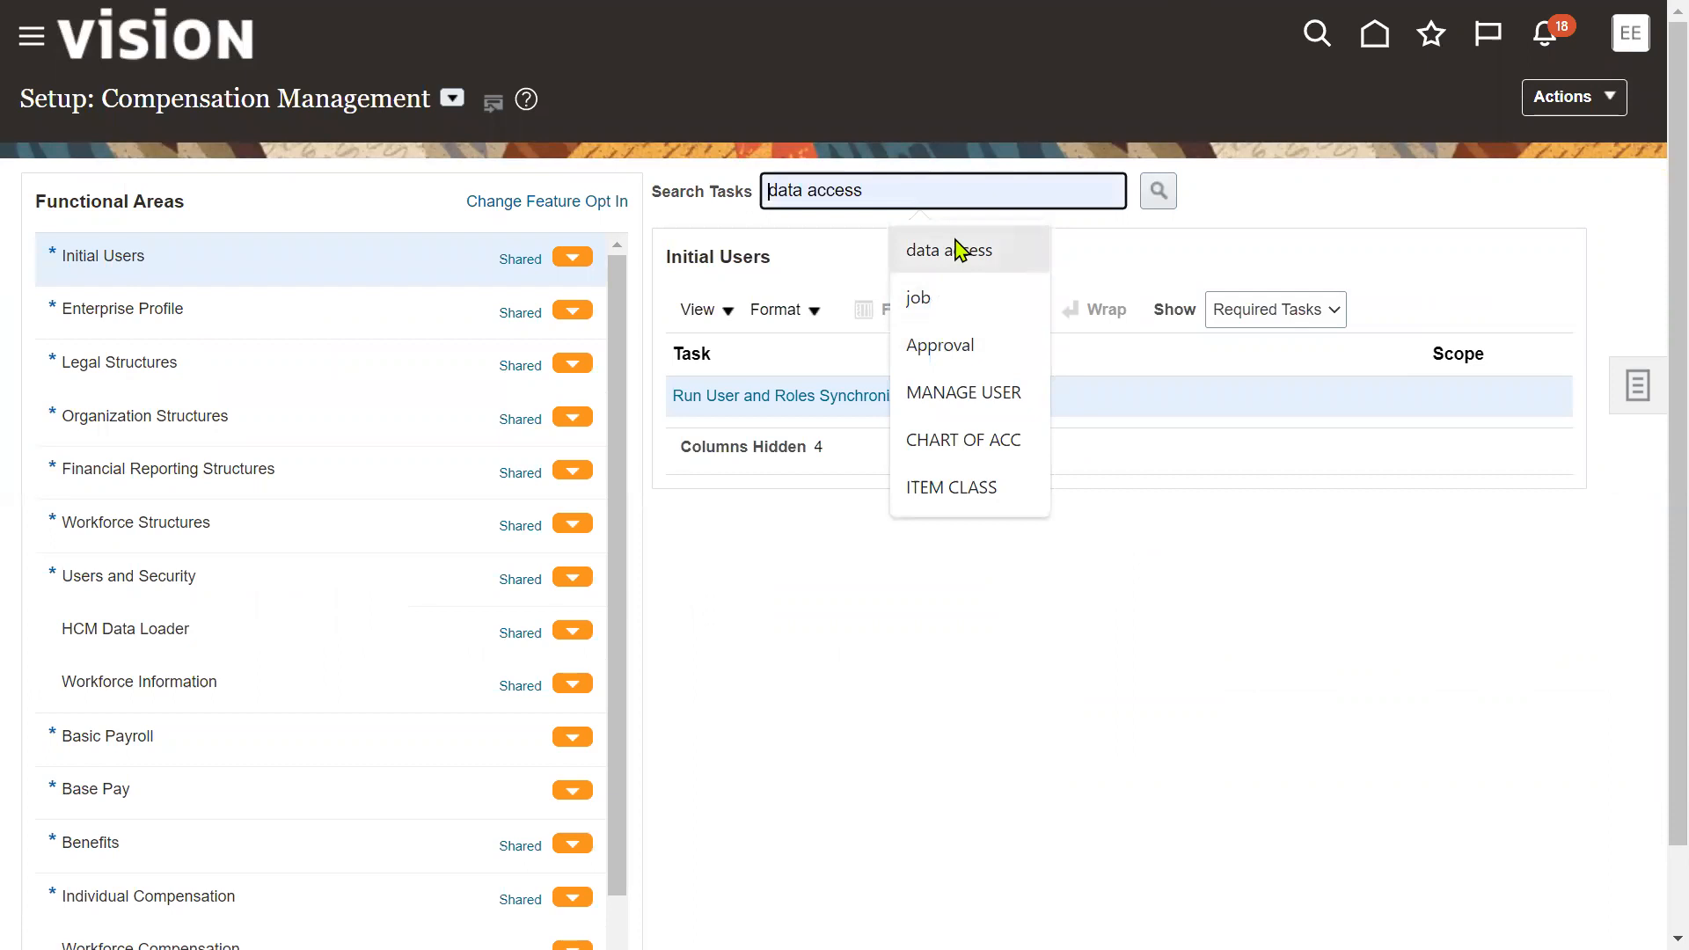
{"action": "type", "text": "POSITION"}
{"action": "key", "text": "Return"}
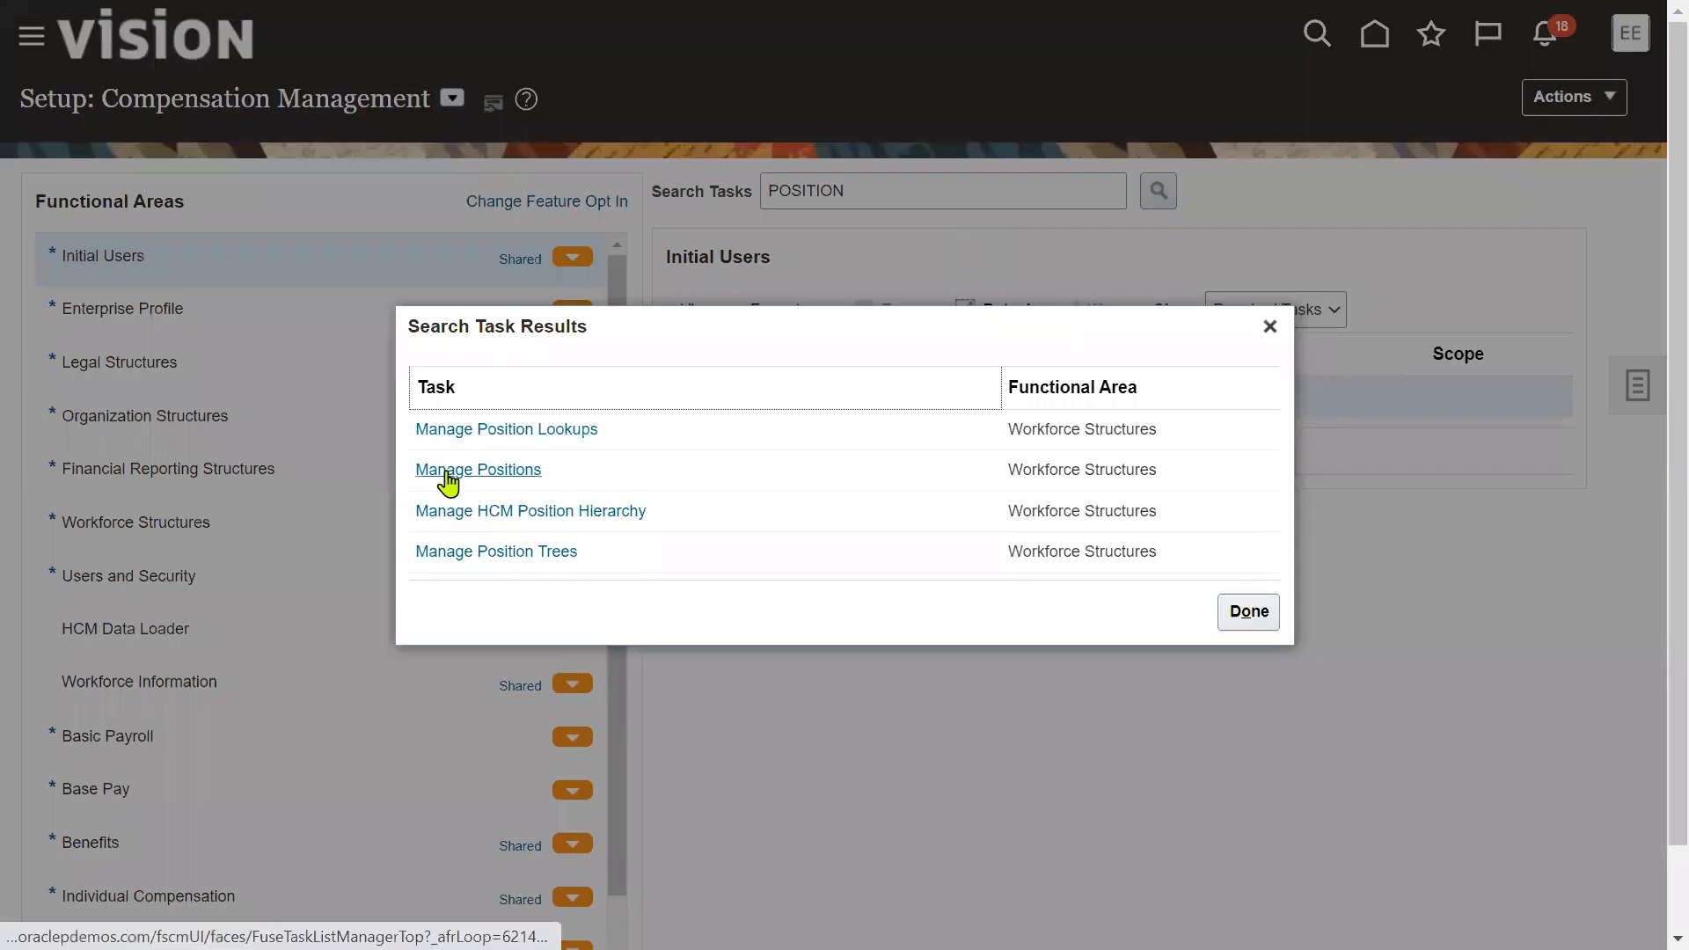
{"action": "left_click", "coordinate": [441, 472]}
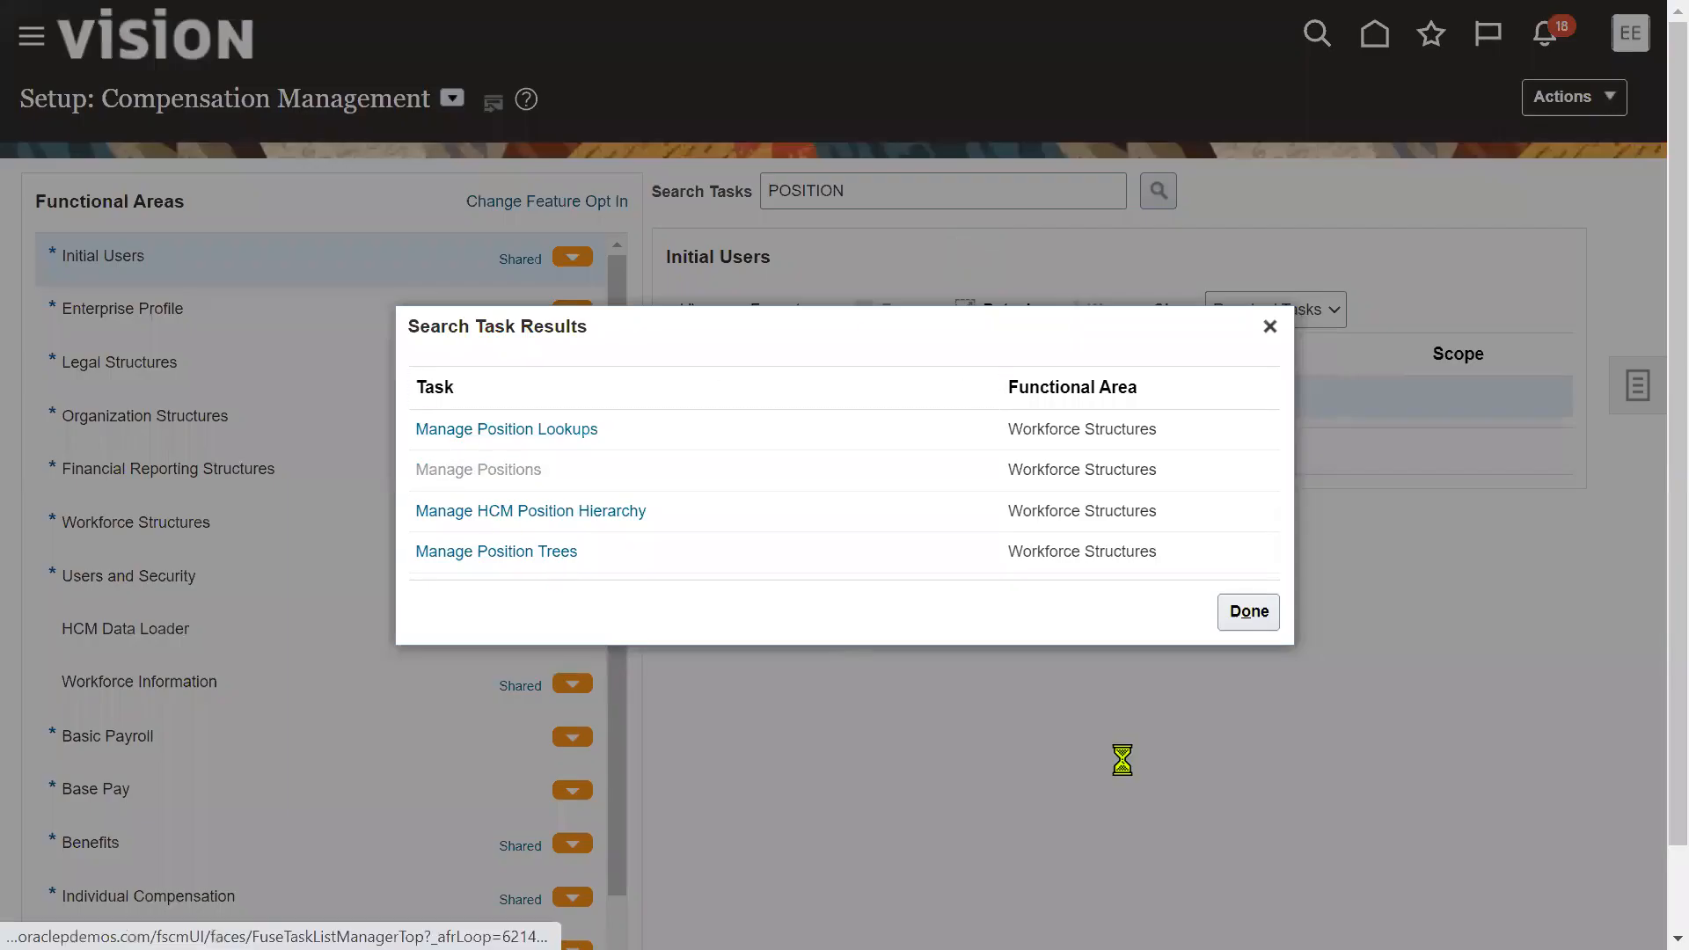
{"action": "left_click", "coordinate": [752, 642]}
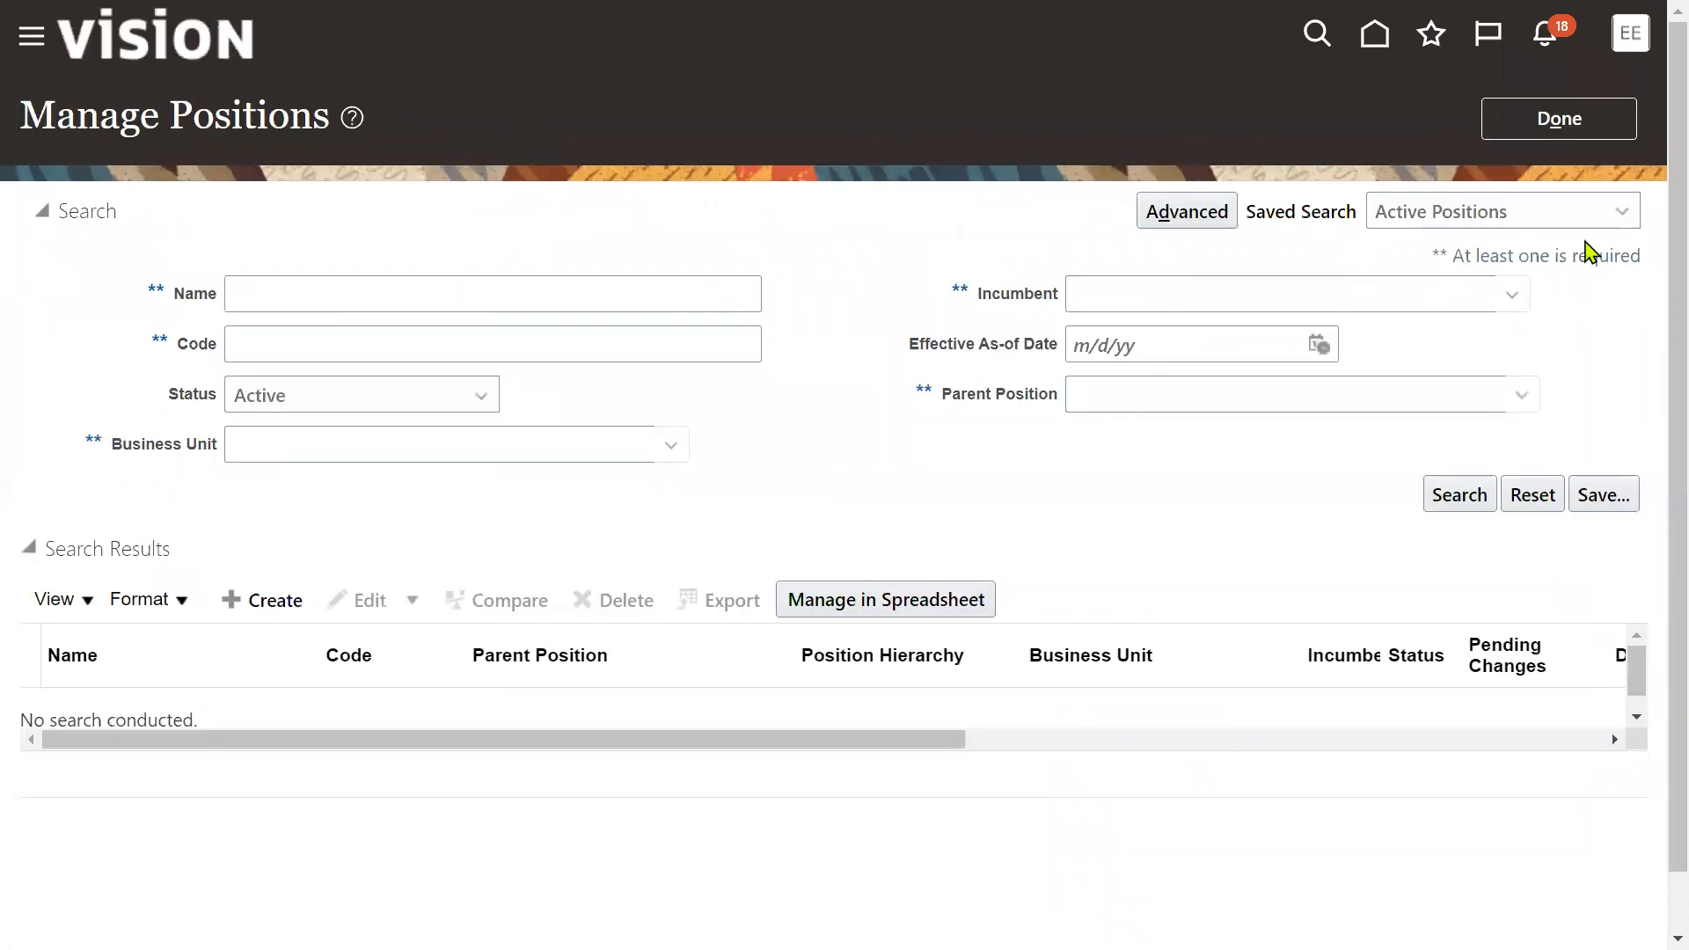
{"action": "left_click", "coordinate": [1560, 117]}
Search tasks for 'Approval' and open Manage Approval Transactions for Human Capital Management
{"action": "double_click", "coordinate": [943, 195]}
{"action": "type", "text": "A"}
{"action": "left_click", "coordinate": [939, 257]}
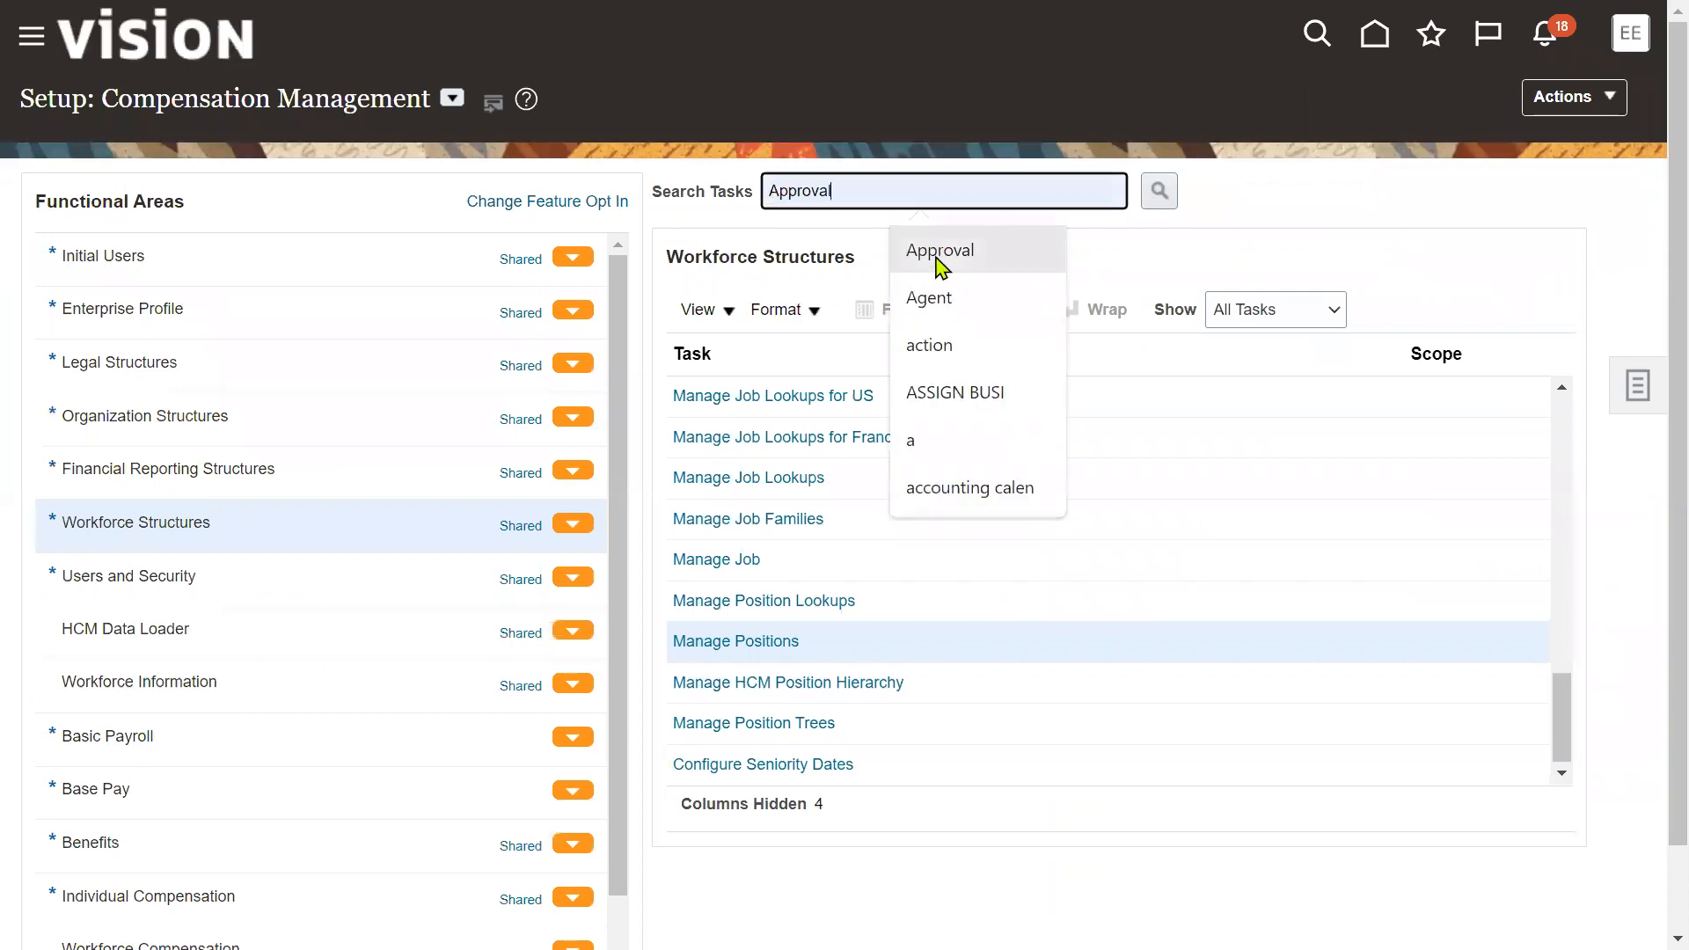
{"action": "left_click", "coordinate": [1162, 193]}
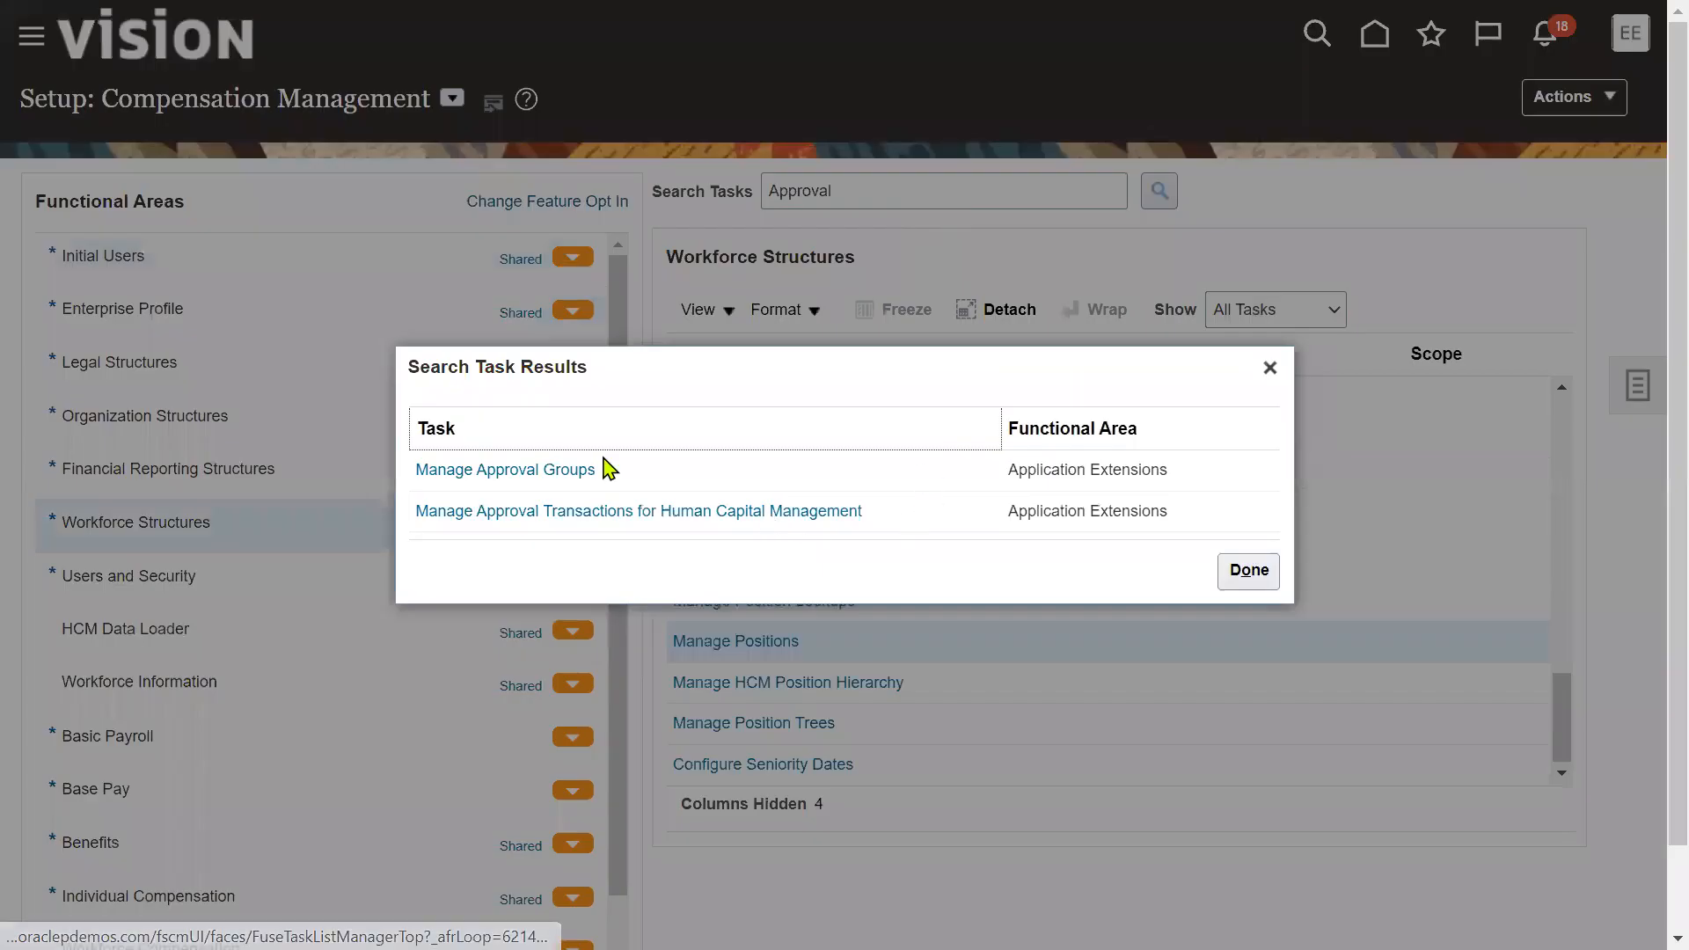
{"action": "left_click", "coordinate": [836, 513]}
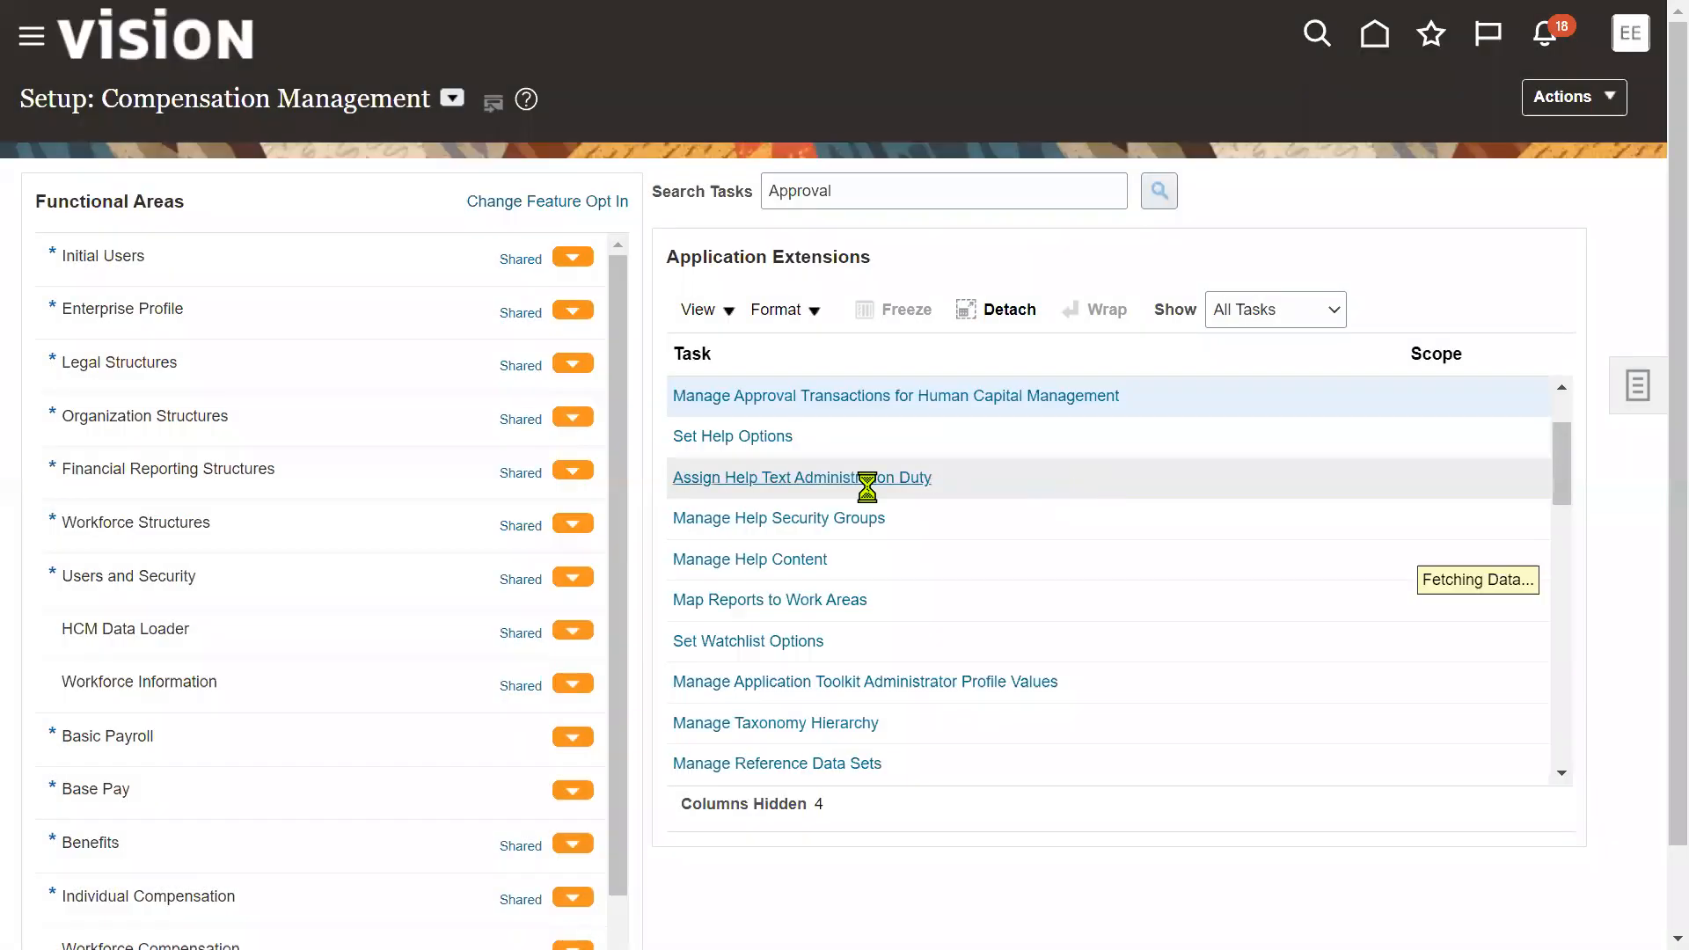
{"action": "left_click", "coordinate": [893, 395]}
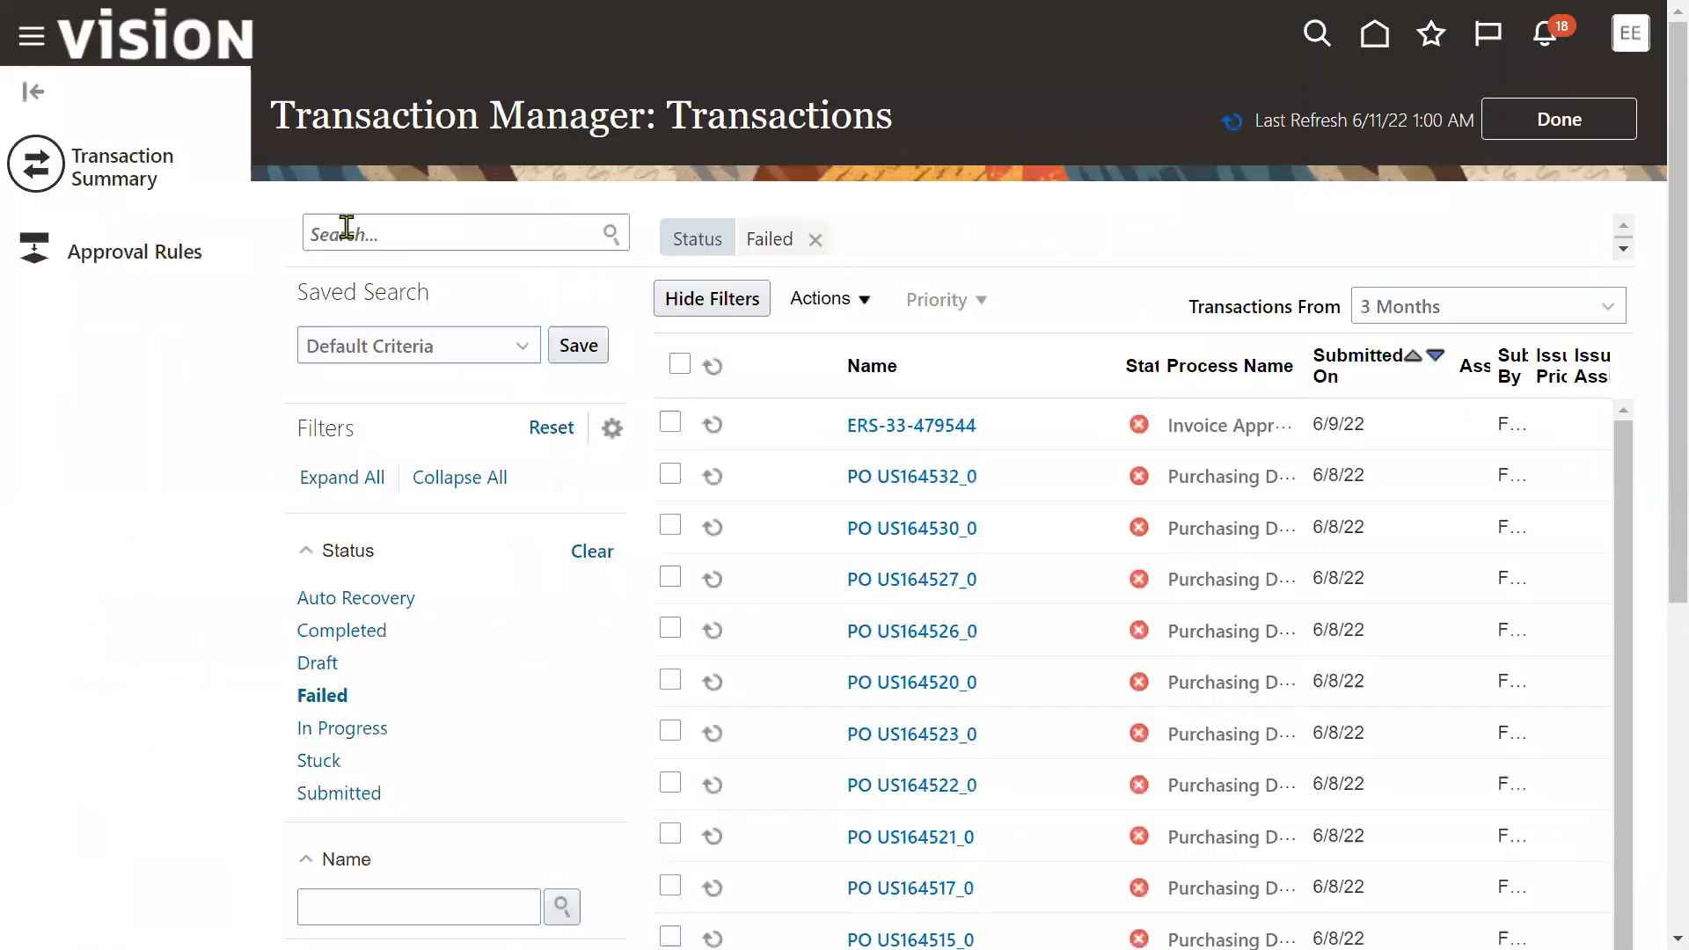
In Approval Rules, filter to 'Po' processes and uncheck Bypass Approvals for Create Position
{"action": "left_click", "coordinate": [200, 274]}
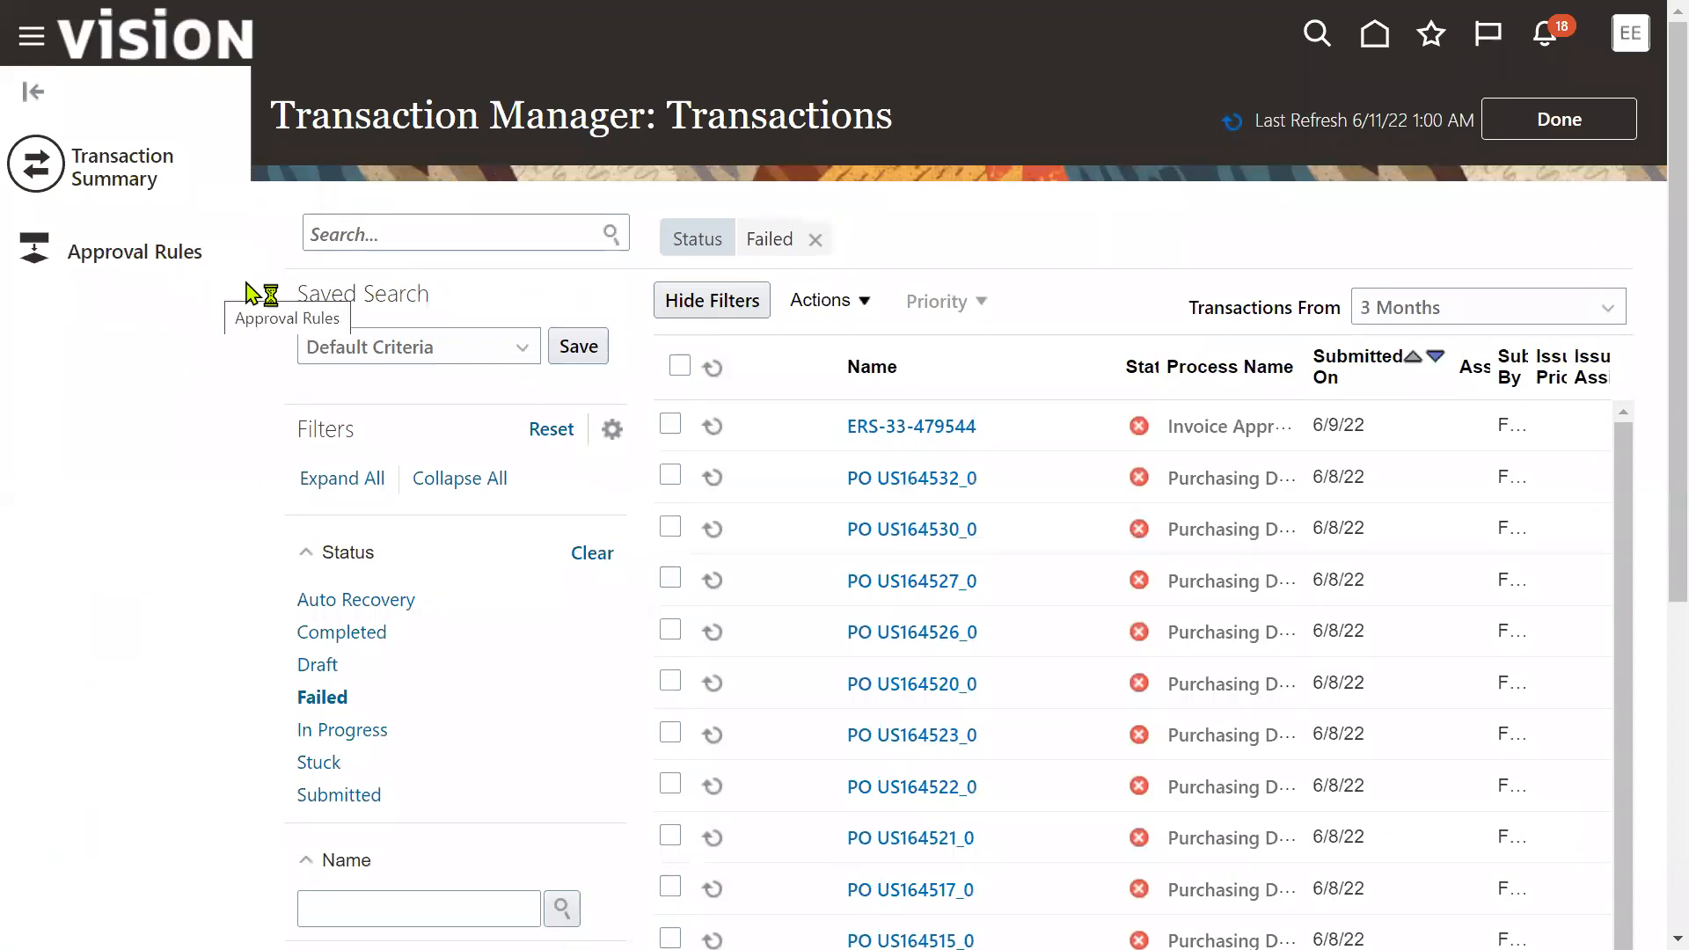
{"action": "left_click", "coordinate": [488, 247]}
{"action": "type", "text": "Position"}
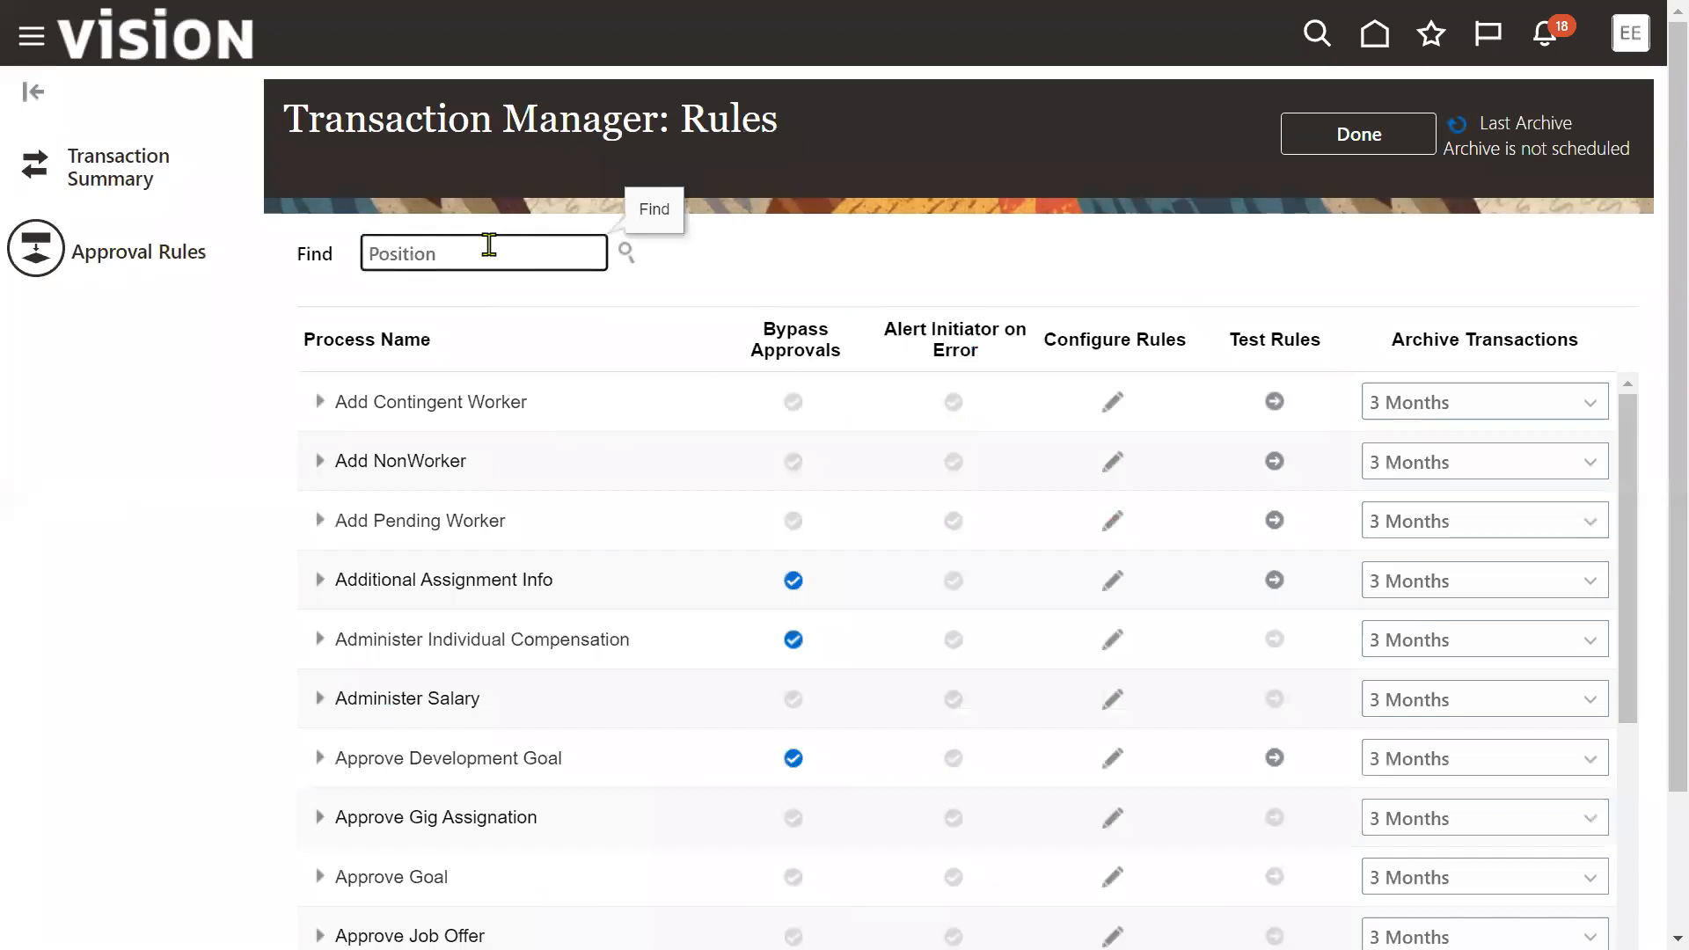
{"action": "key", "text": "Return"}
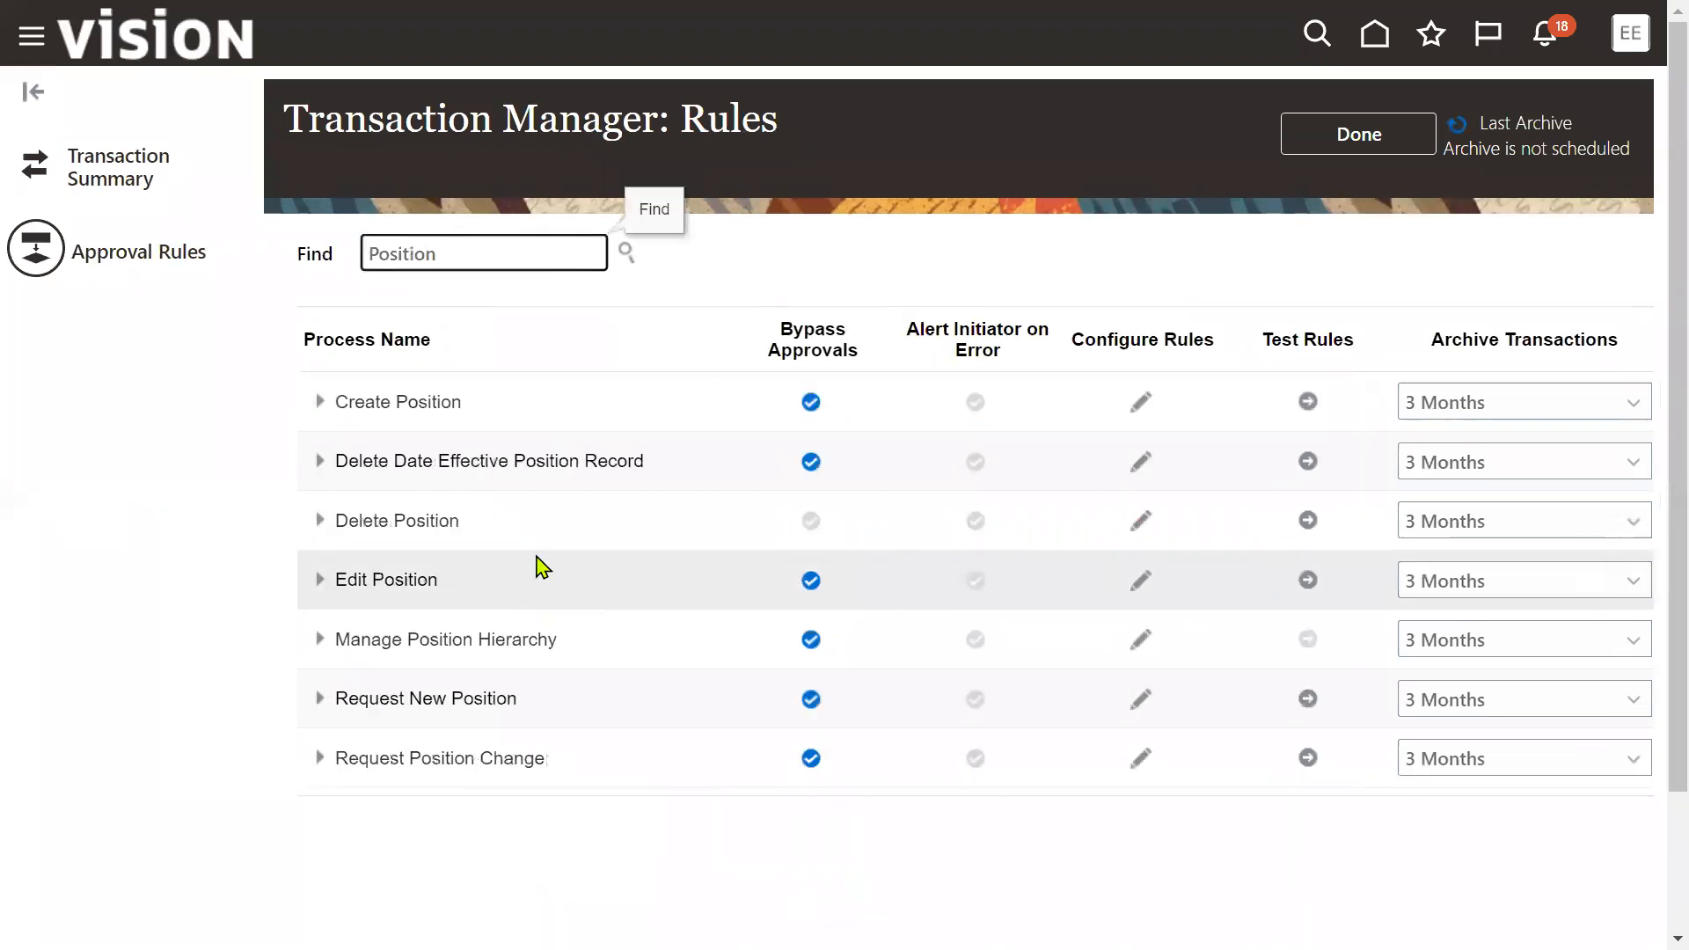
{"action": "left_click", "coordinate": [561, 398]}
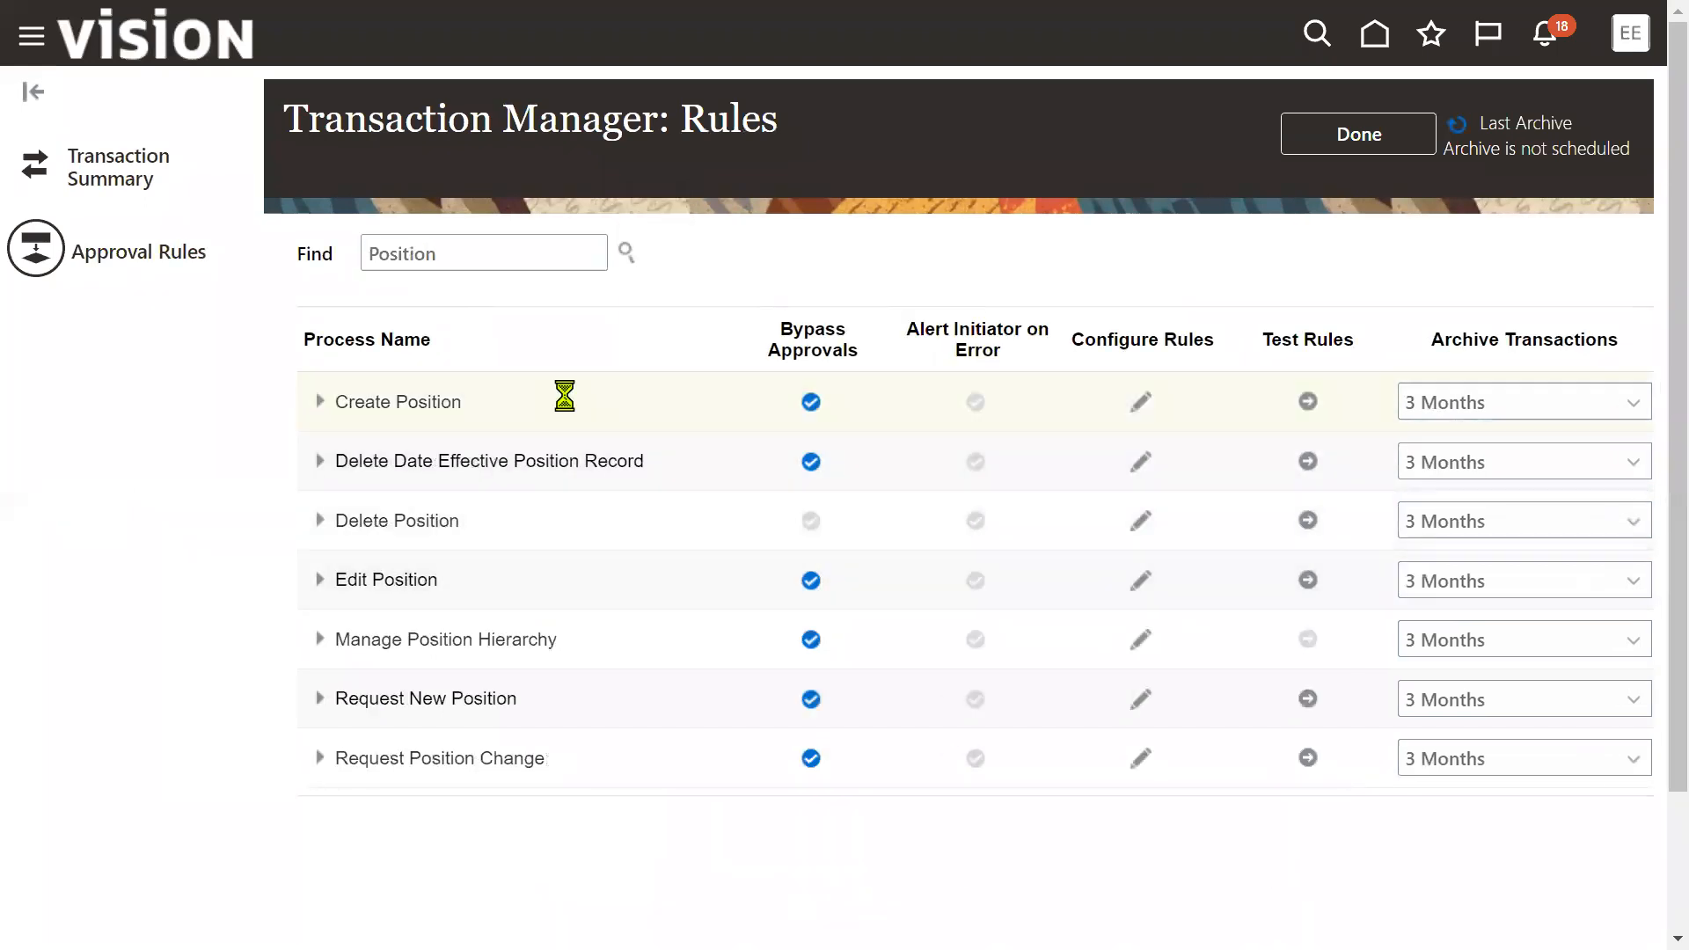
{"action": "left_click", "coordinate": [812, 403]}
Try configuring Create Position rules three times, dismissing each warning, then finish with Done
{"action": "left_click", "coordinate": [1140, 400]}
{"action": "left_click", "coordinate": [1232, 296]}
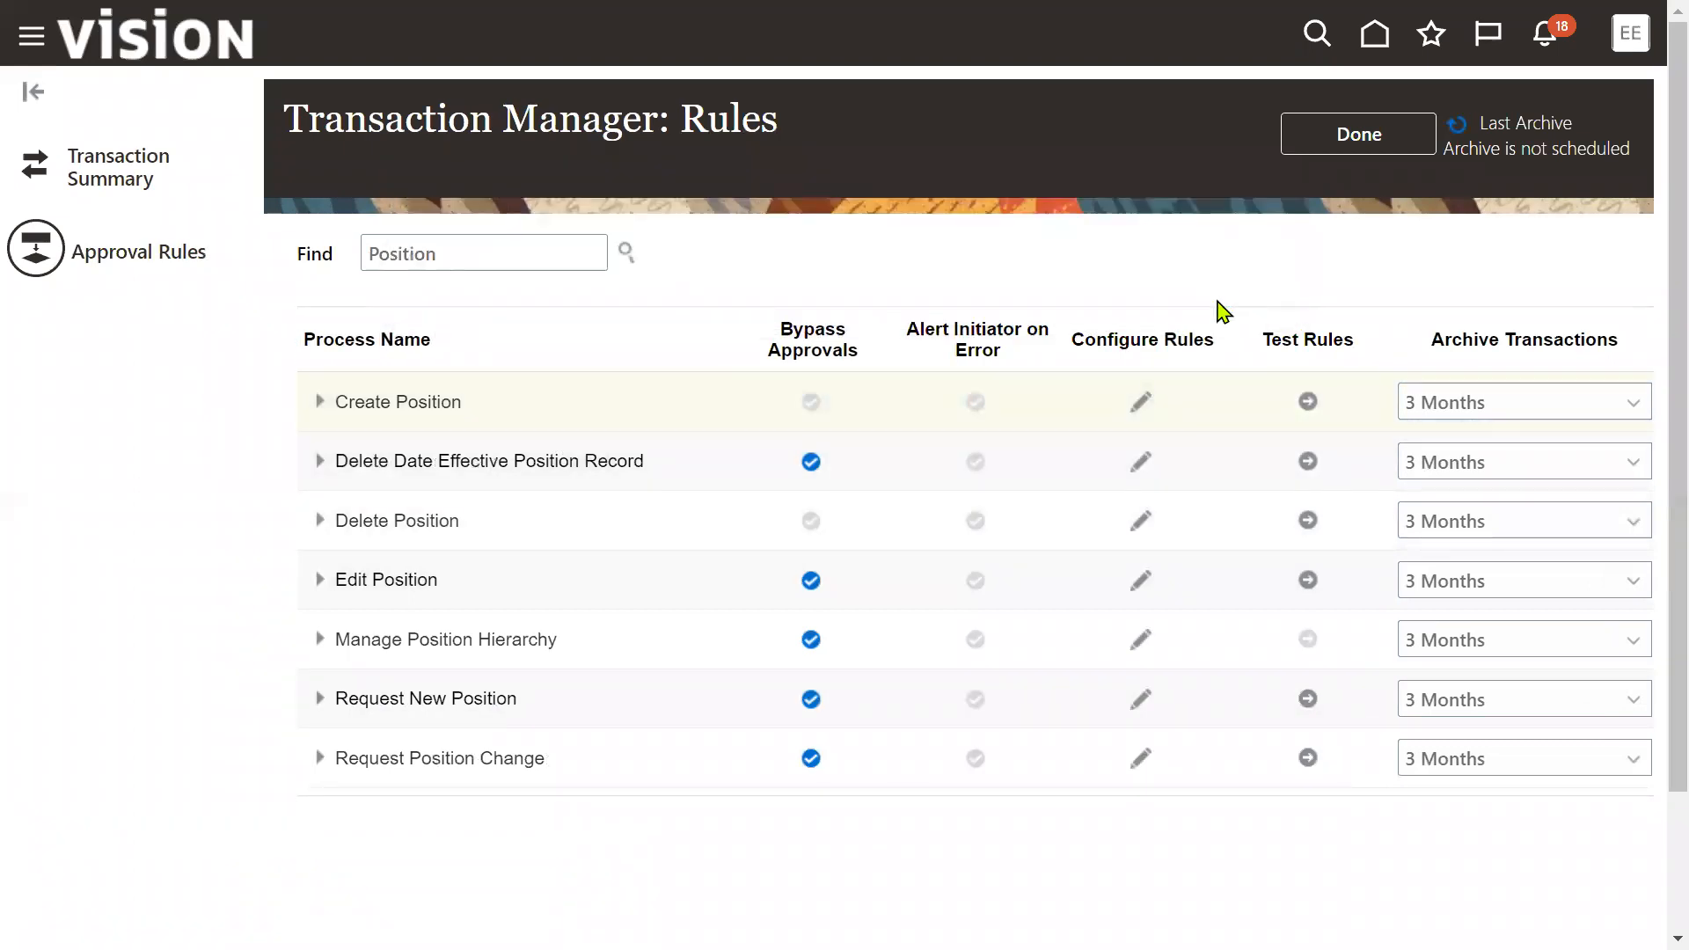
{"action": "left_click", "coordinate": [1138, 410]}
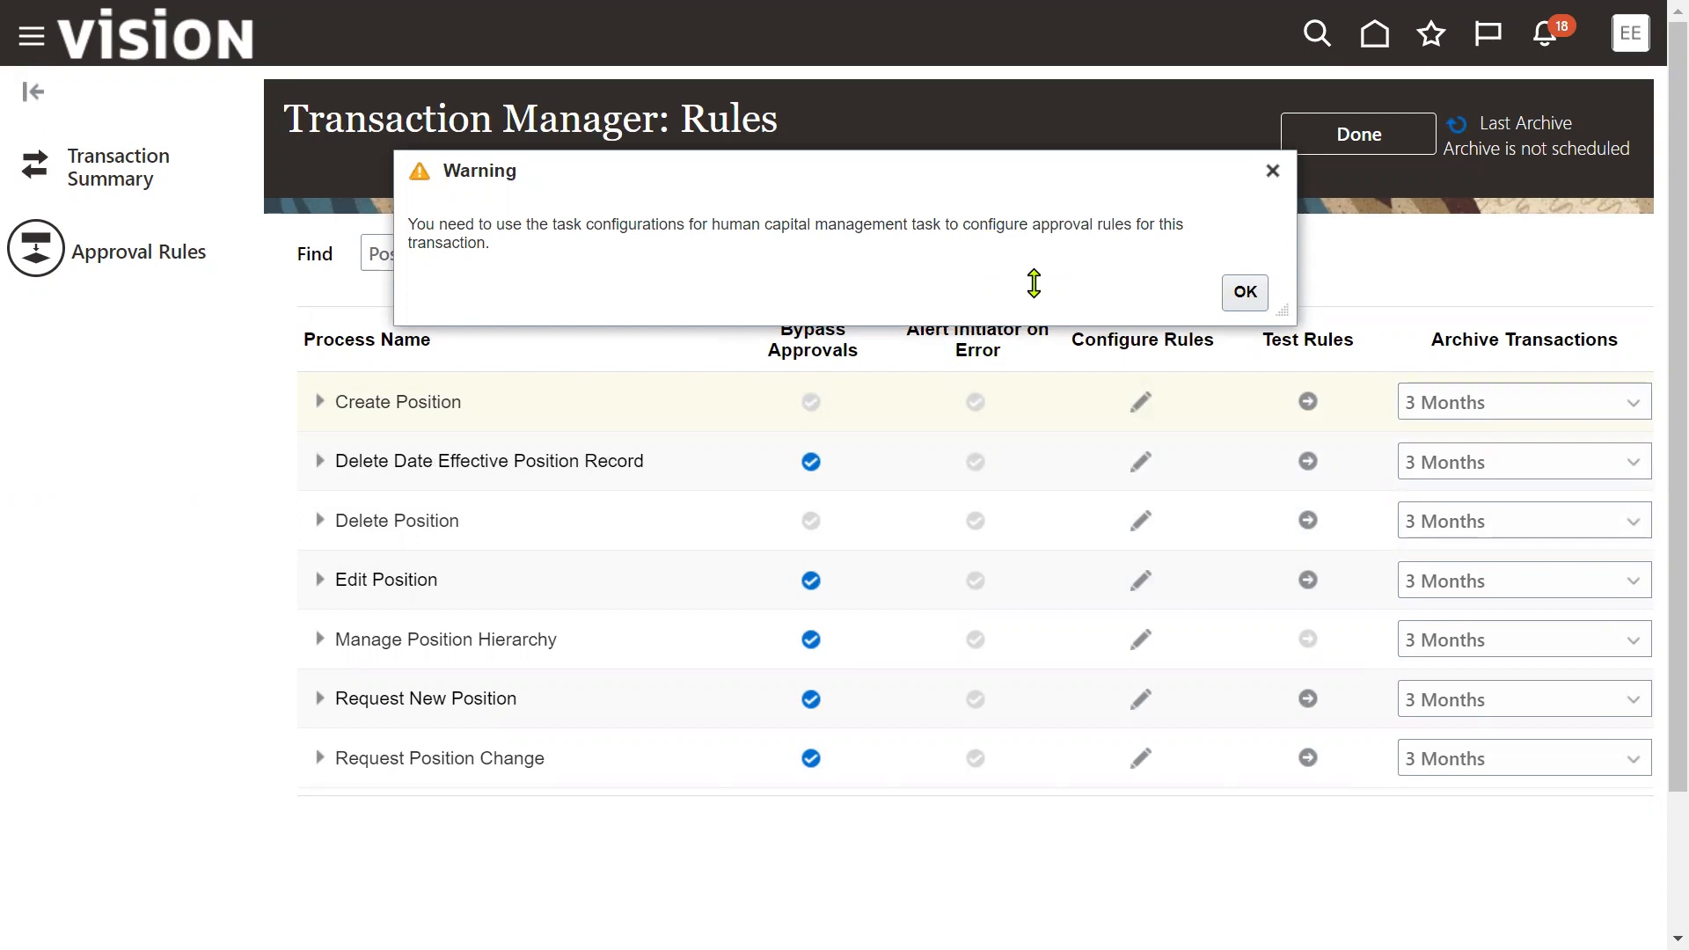
{"action": "left_click", "coordinate": [1254, 299]}
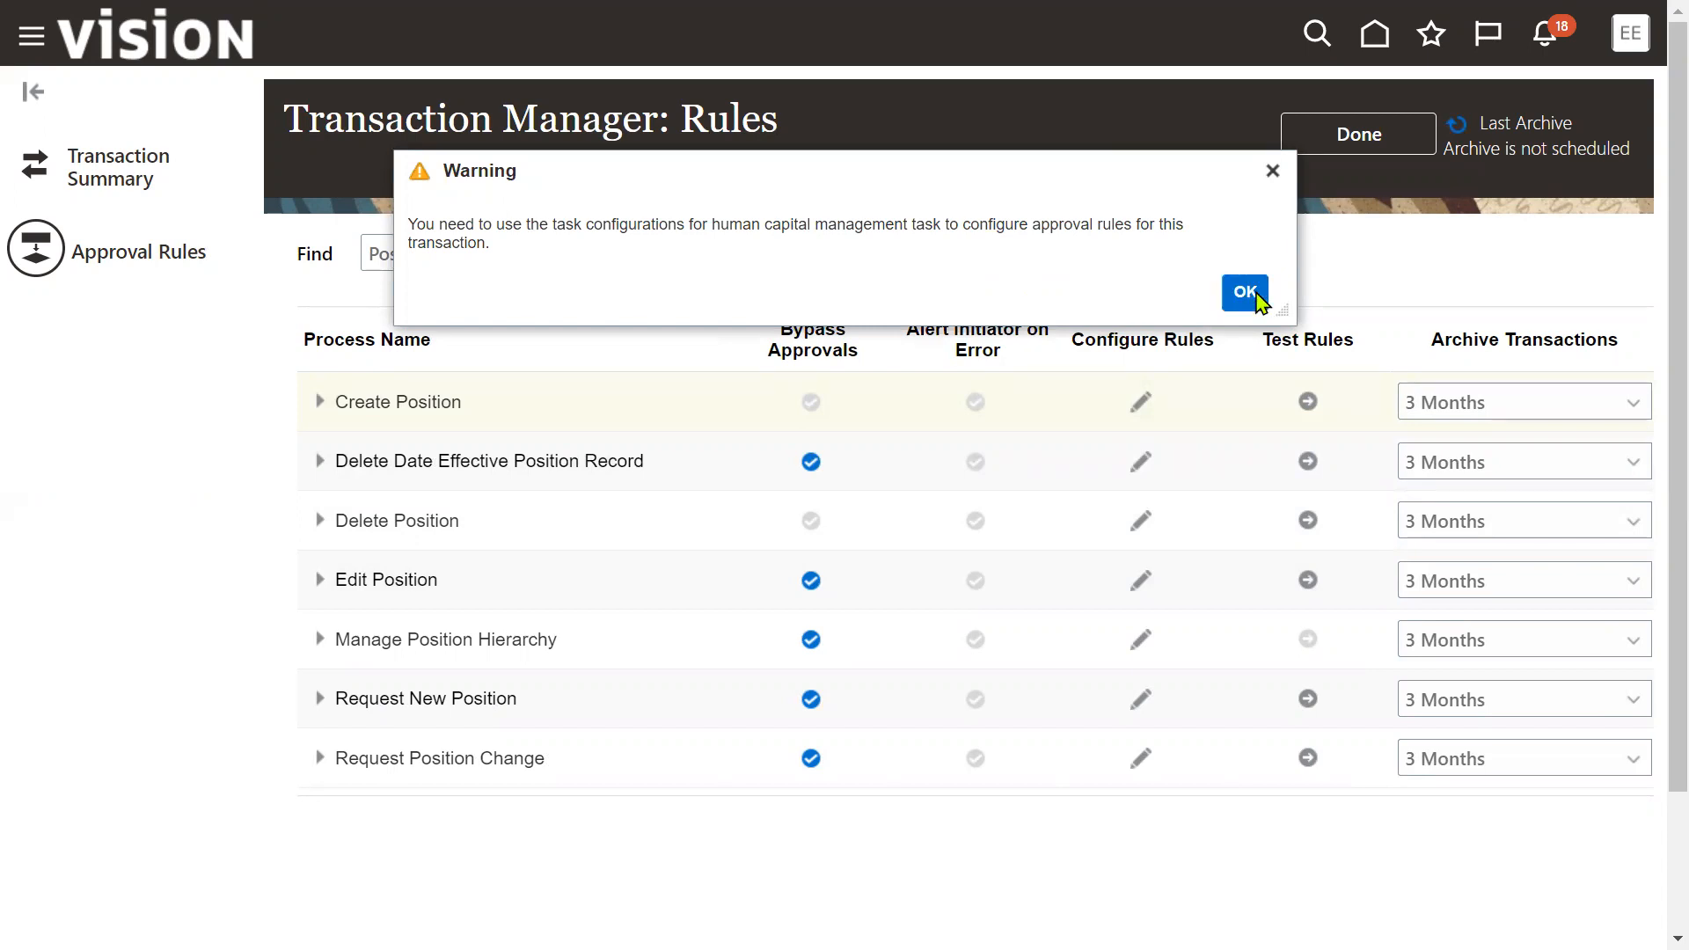
{"action": "left_click", "coordinate": [1142, 402]}
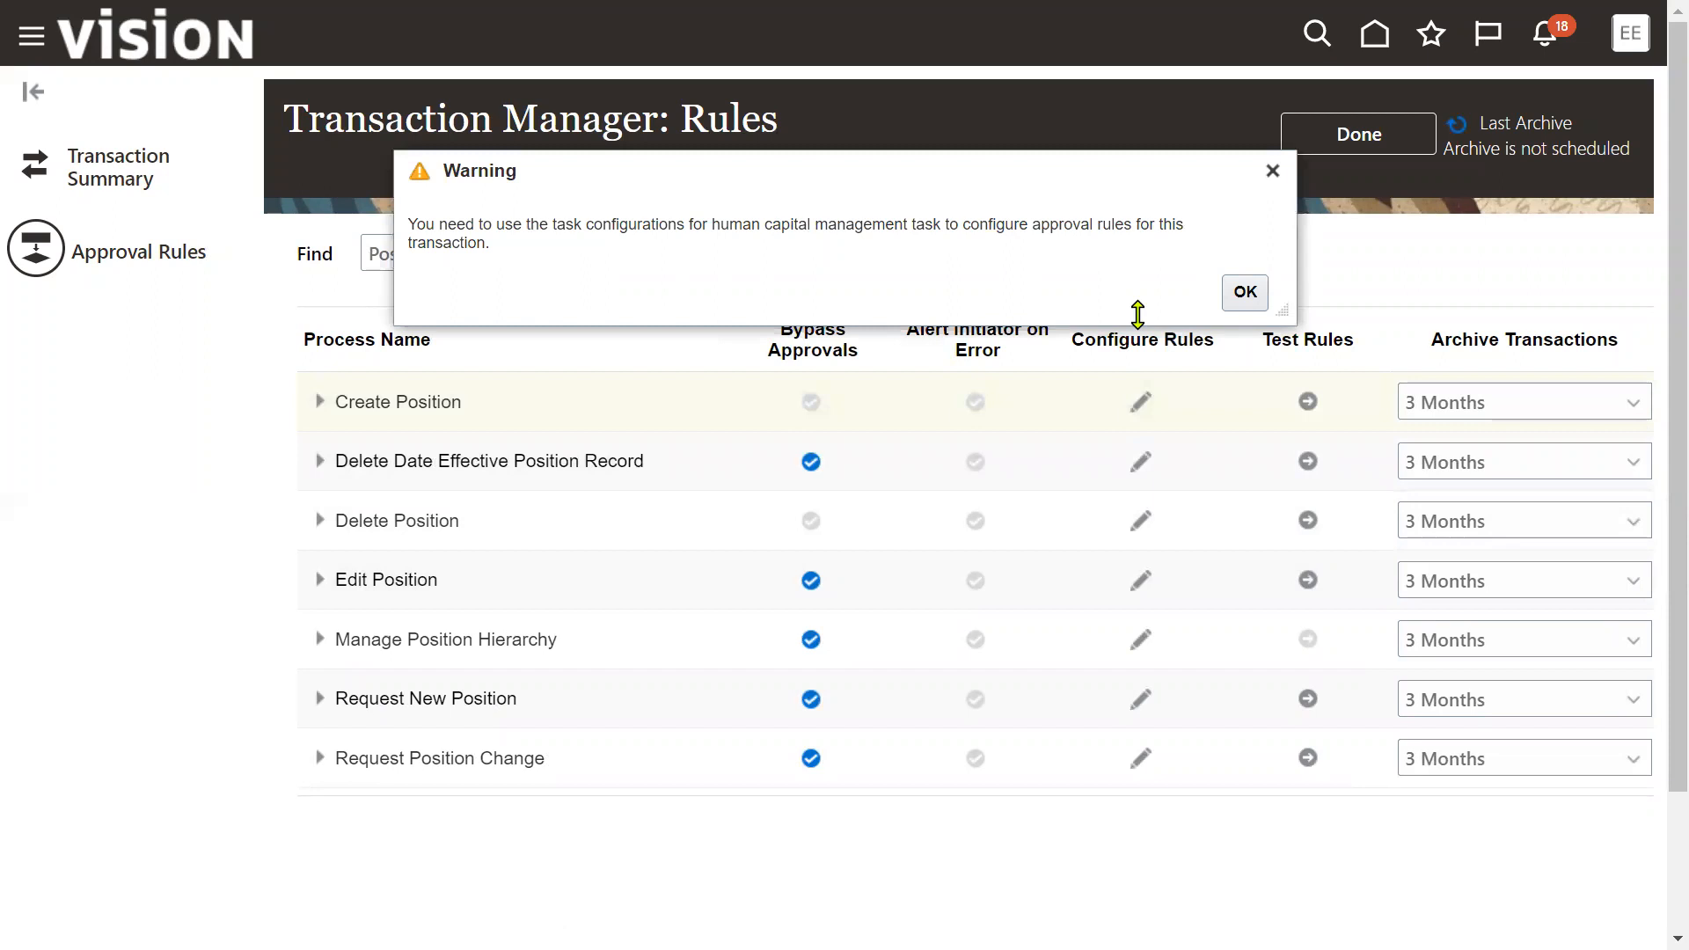
{"action": "left_click", "coordinate": [1243, 299]}
{"action": "left_click", "coordinate": [1349, 142]}
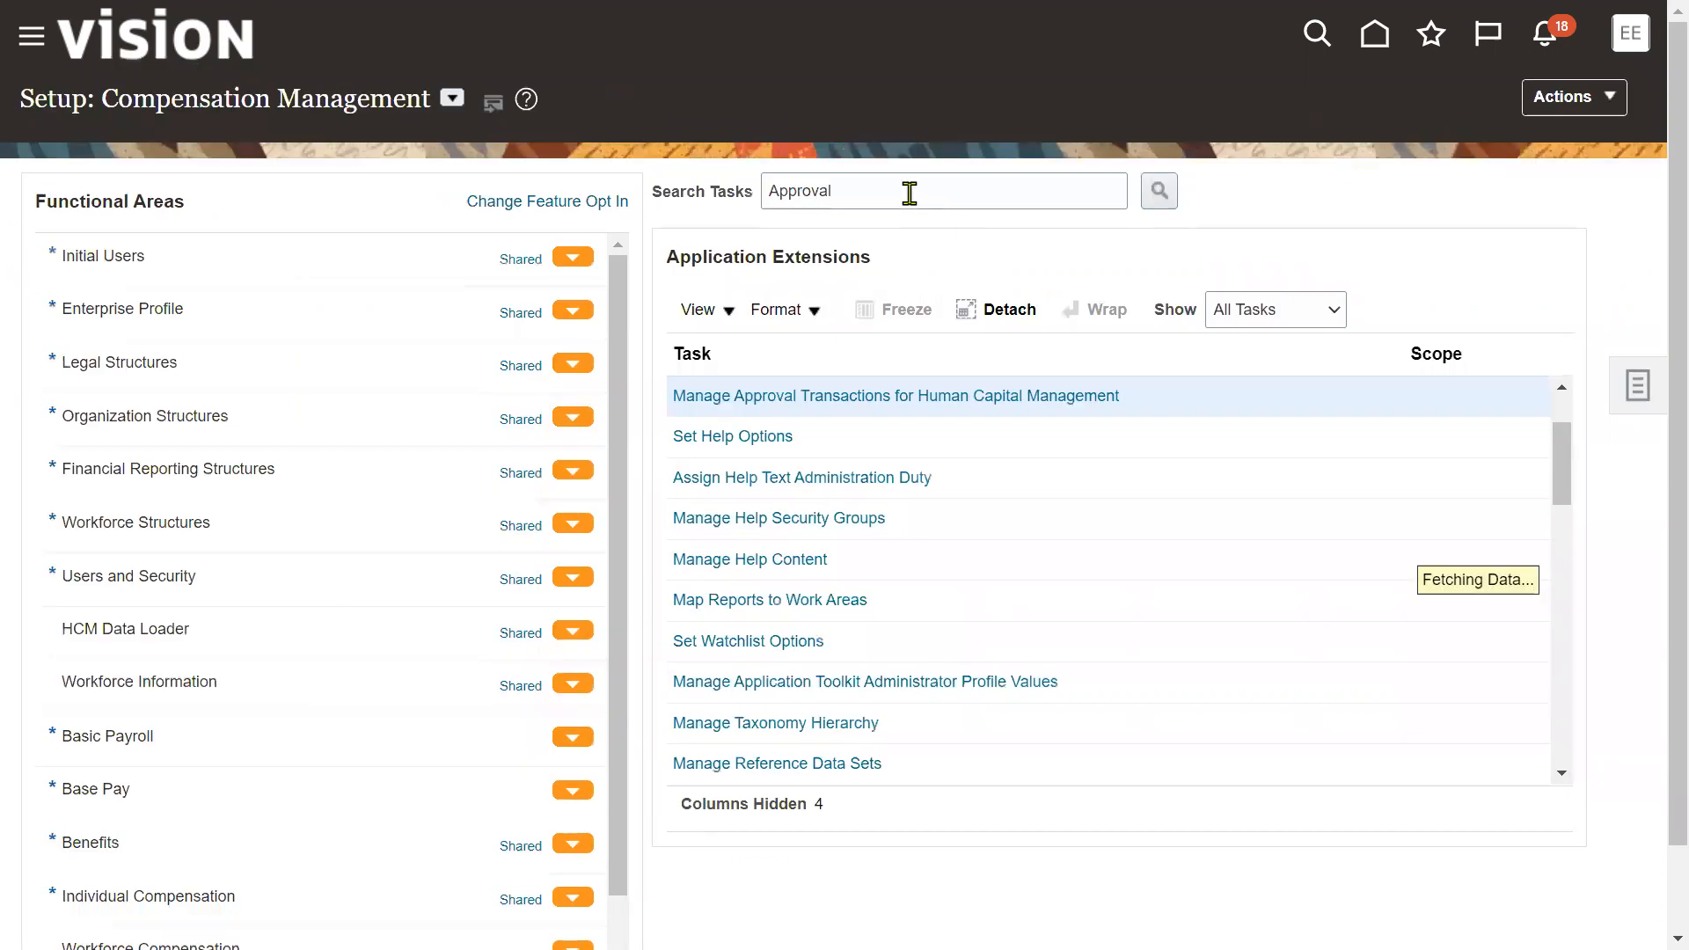
Search tasks for 'Position', open Manage Positions, and start creating a new position
{"action": "type", "text": "Position"}
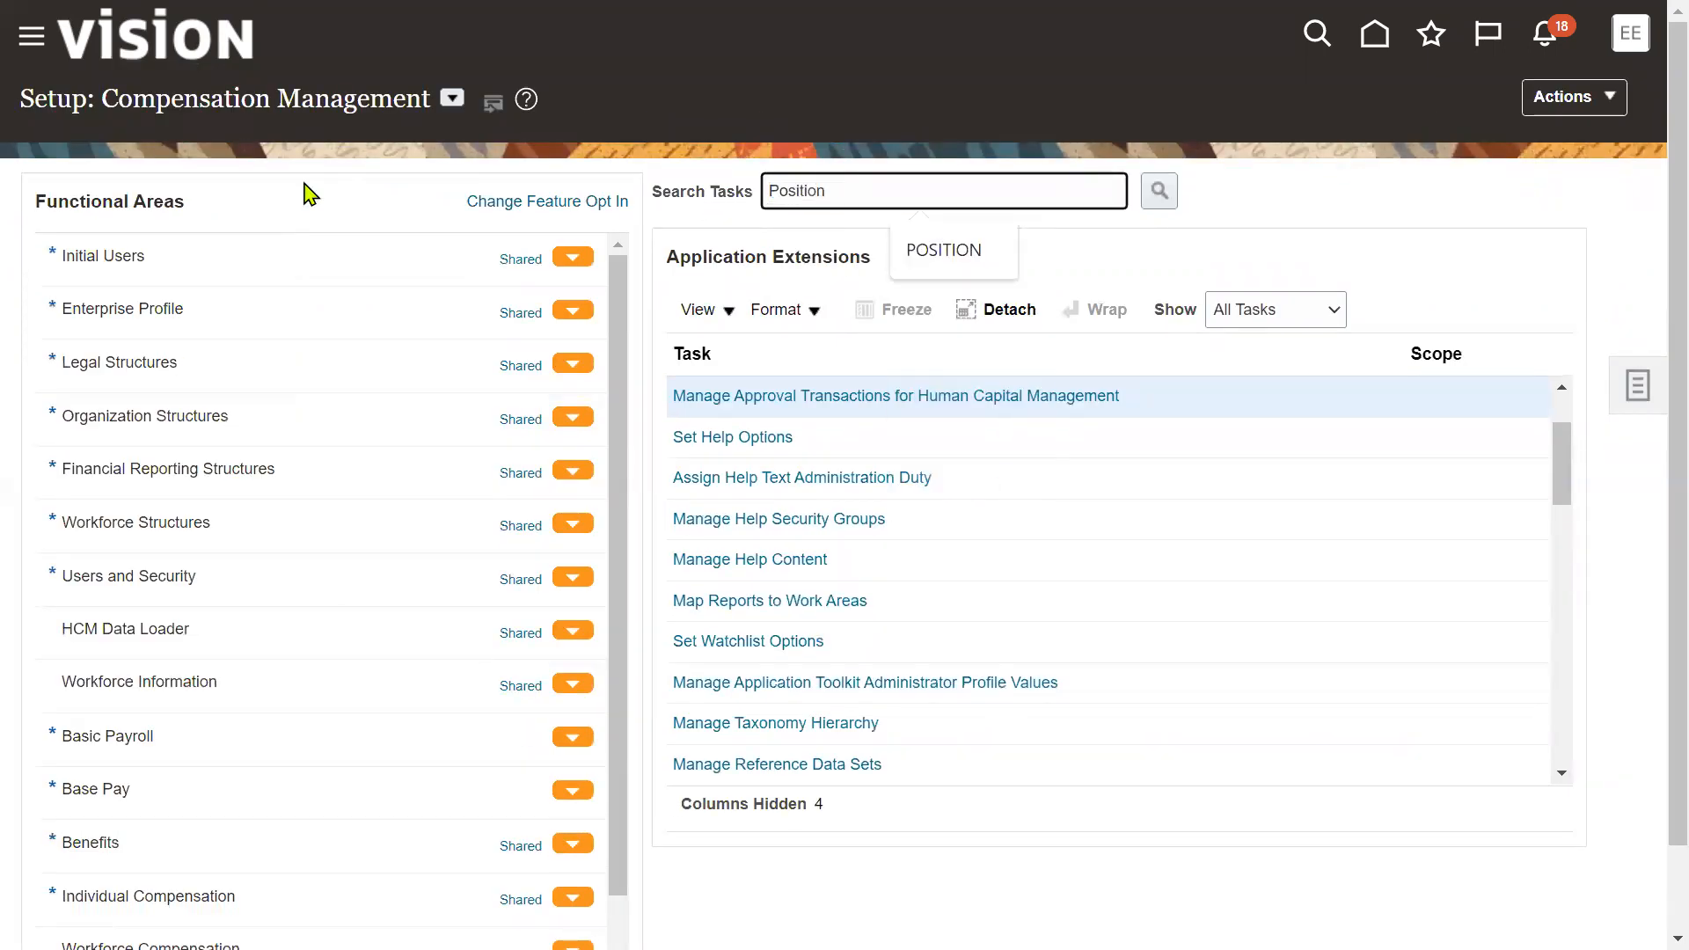
{"action": "key", "text": "Return"}
{"action": "left_click", "coordinate": [514, 474]}
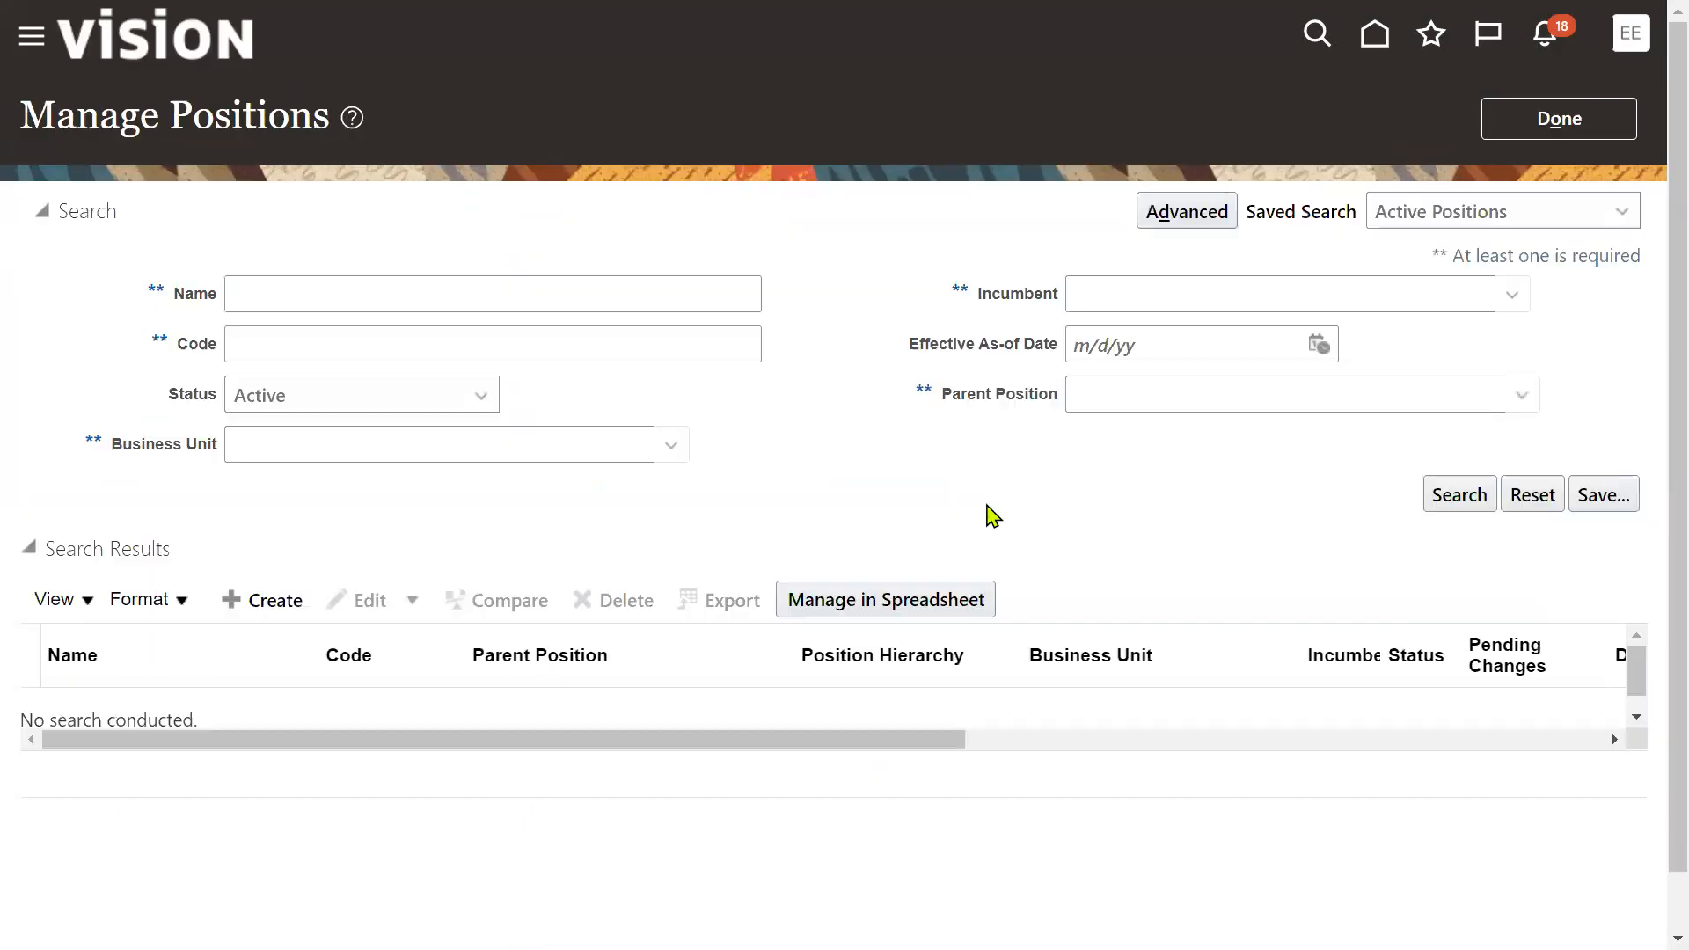
{"action": "left_click", "coordinate": [273, 608]}
Set business unit US1 Business Unit and name WIPRO_SALES_MANAGER, then advance to Position Details
{"action": "left_click", "coordinate": [418, 467]}
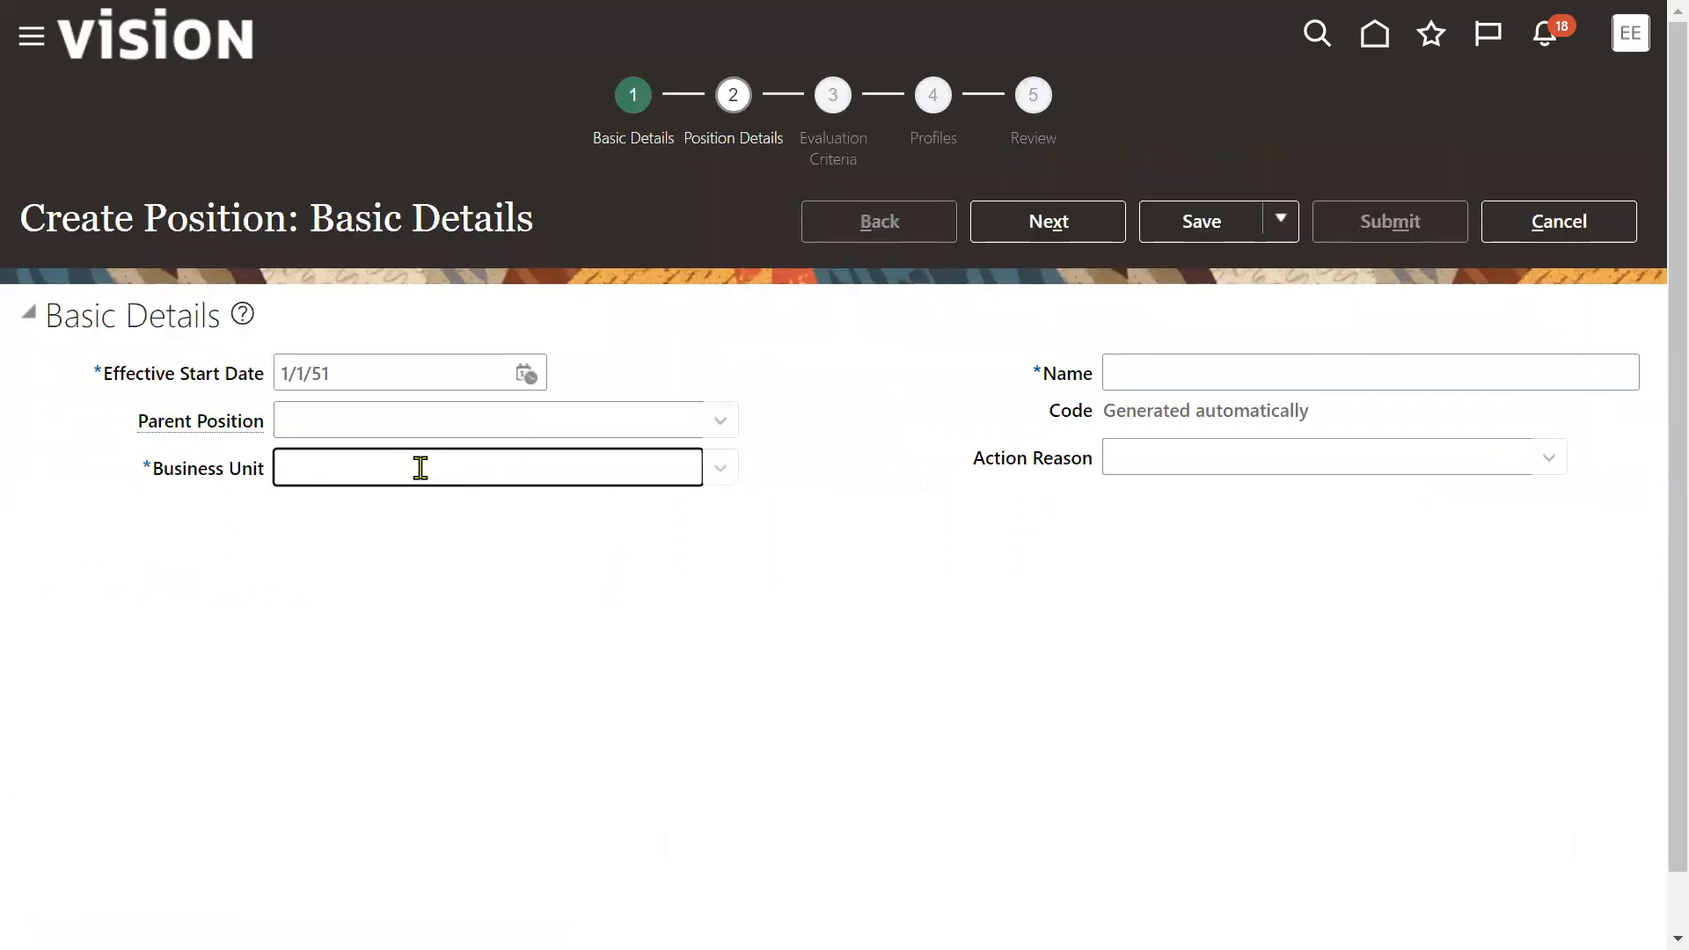
{"action": "left_click", "coordinate": [397, 502]}
{"action": "left_click", "coordinate": [1185, 385]}
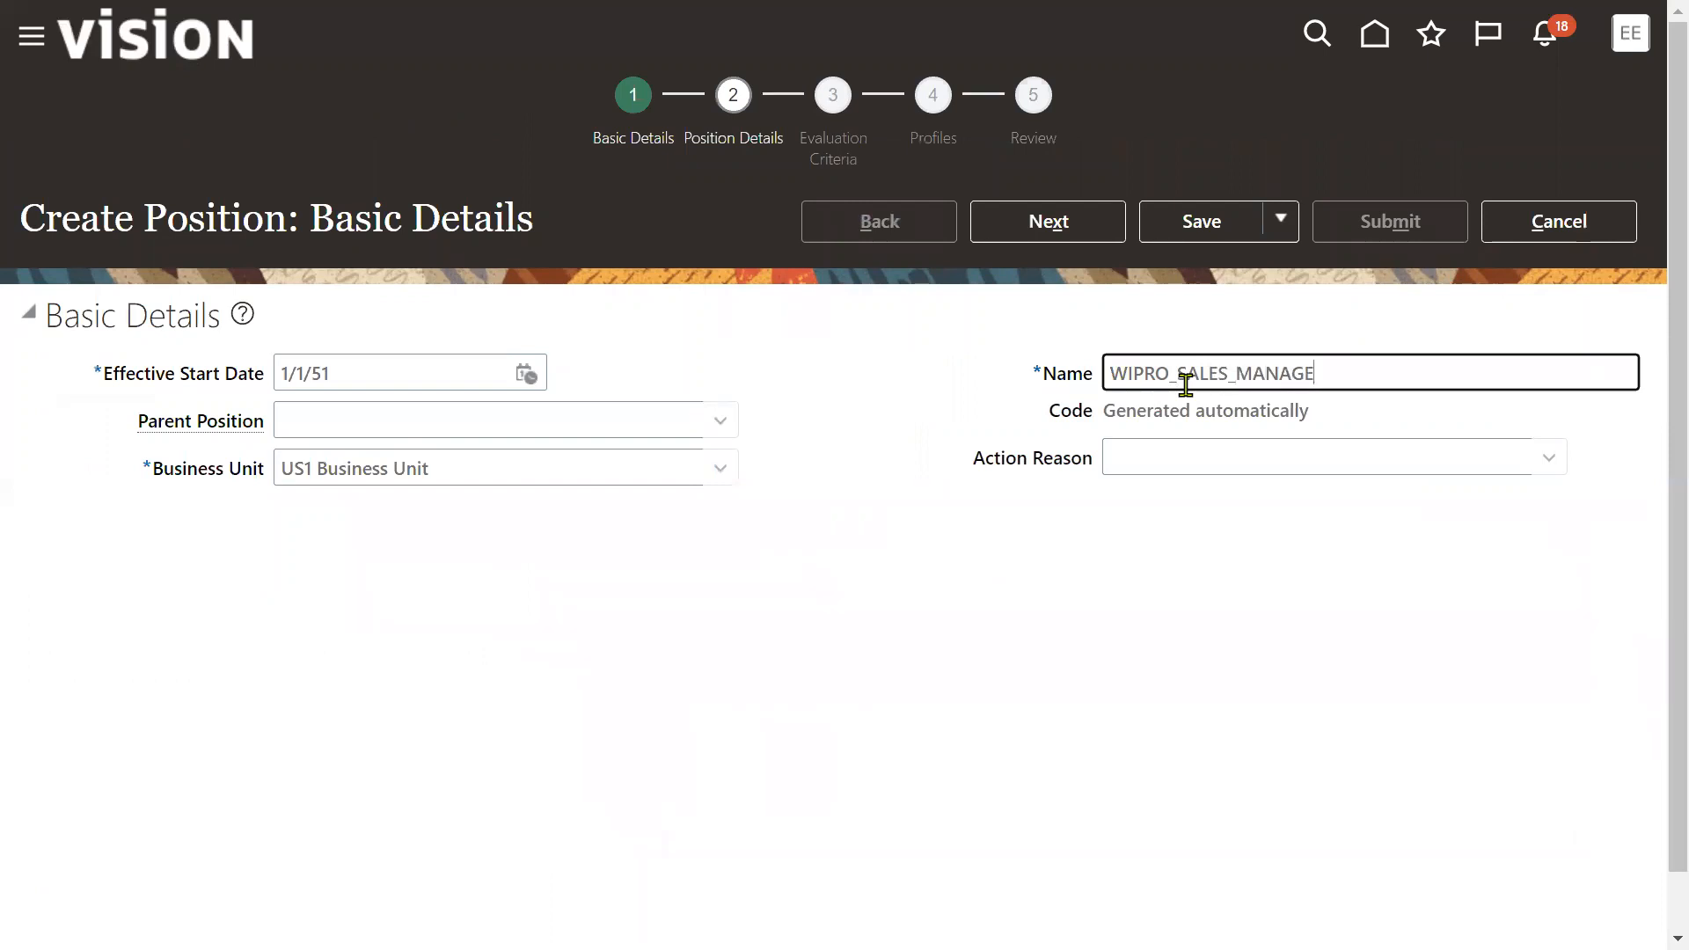
{"action": "type", "text": "WIPRO_SALES_MANAGER"}
{"action": "left_click", "coordinate": [1004, 219]}
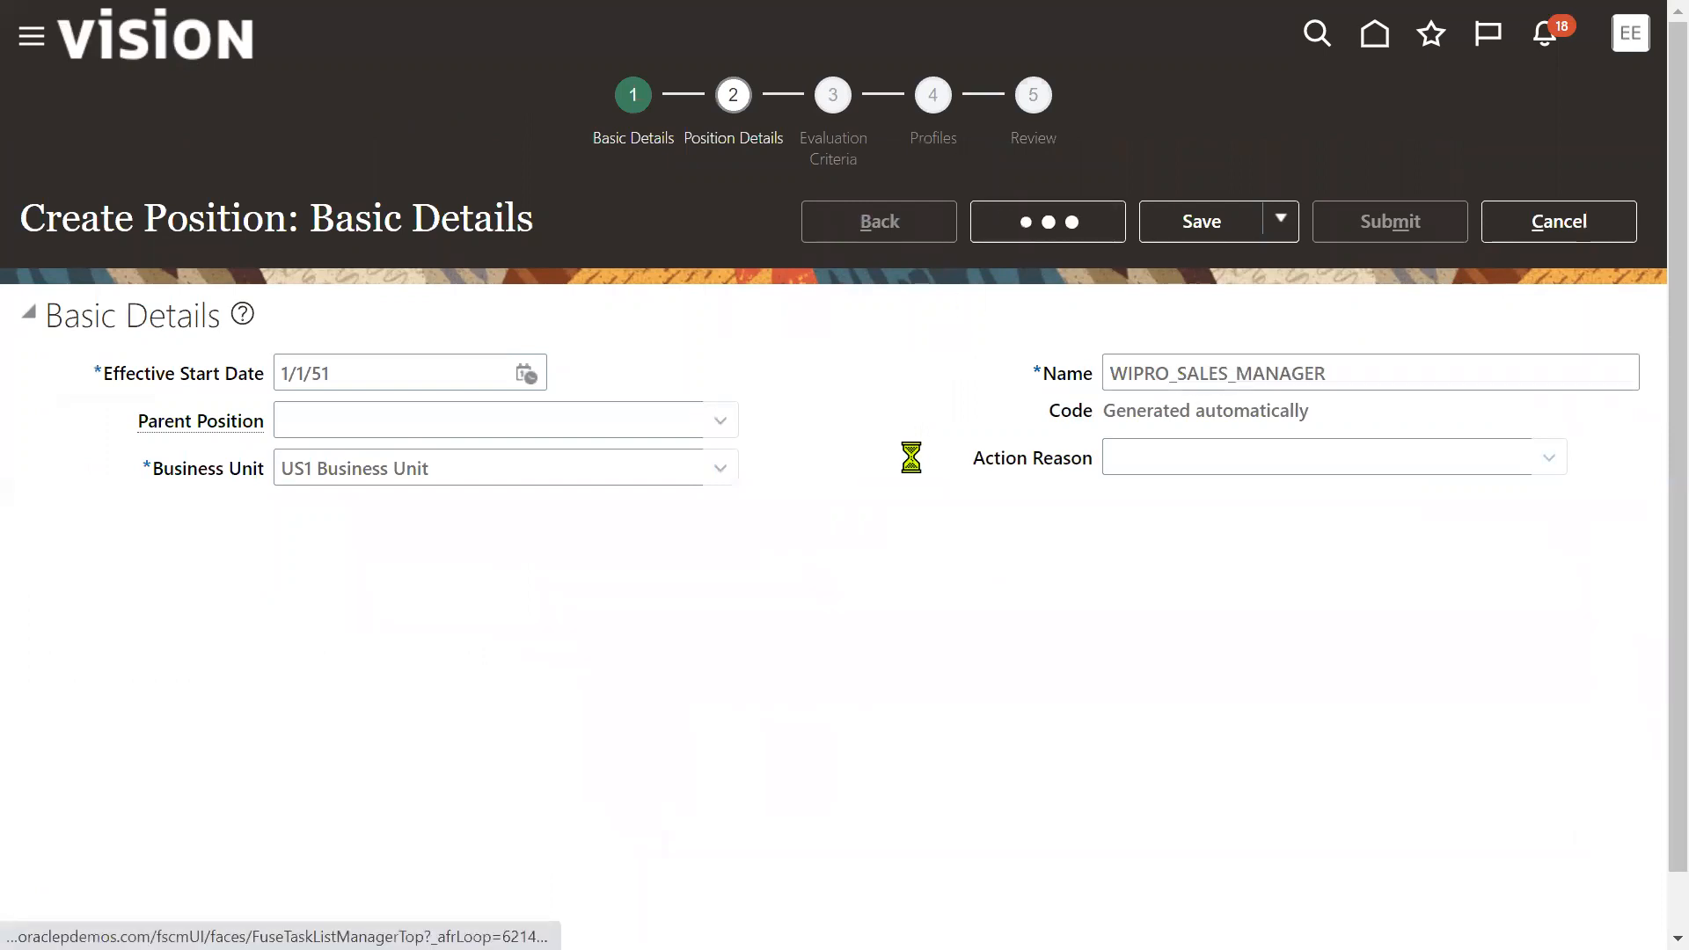
{"action": "left_click", "coordinate": [415, 543]}
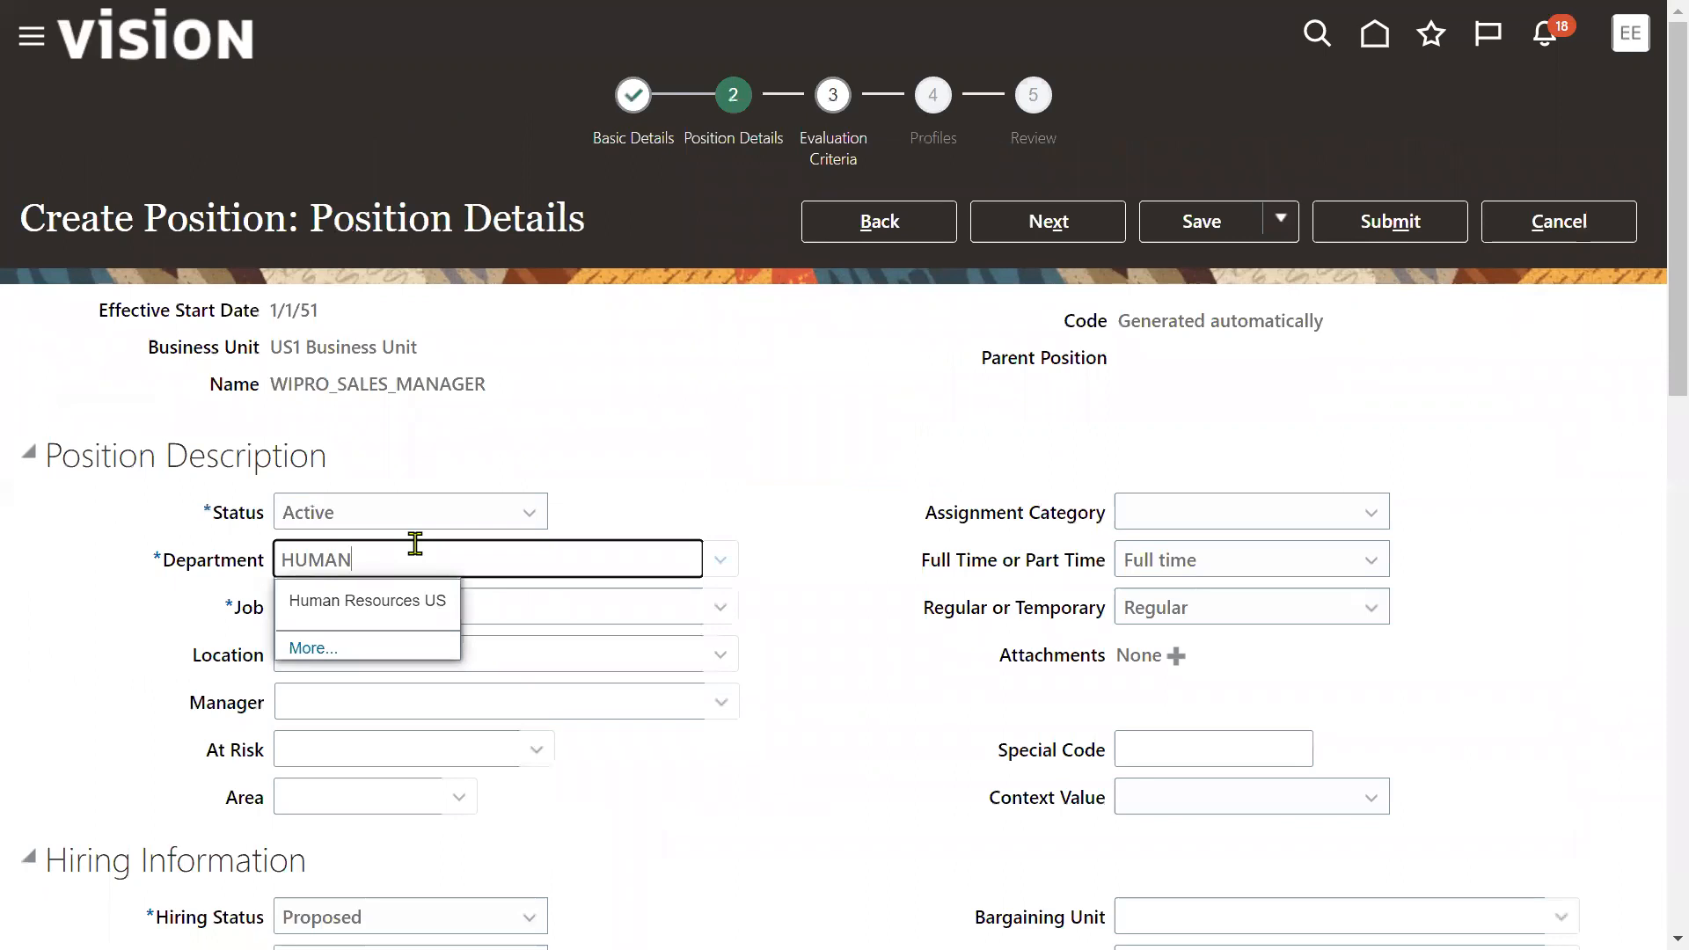
Assign department Human Resources US and job Finance Director to the position
{"action": "left_click", "coordinate": [325, 600]}
{"action": "left_click", "coordinate": [383, 603]}
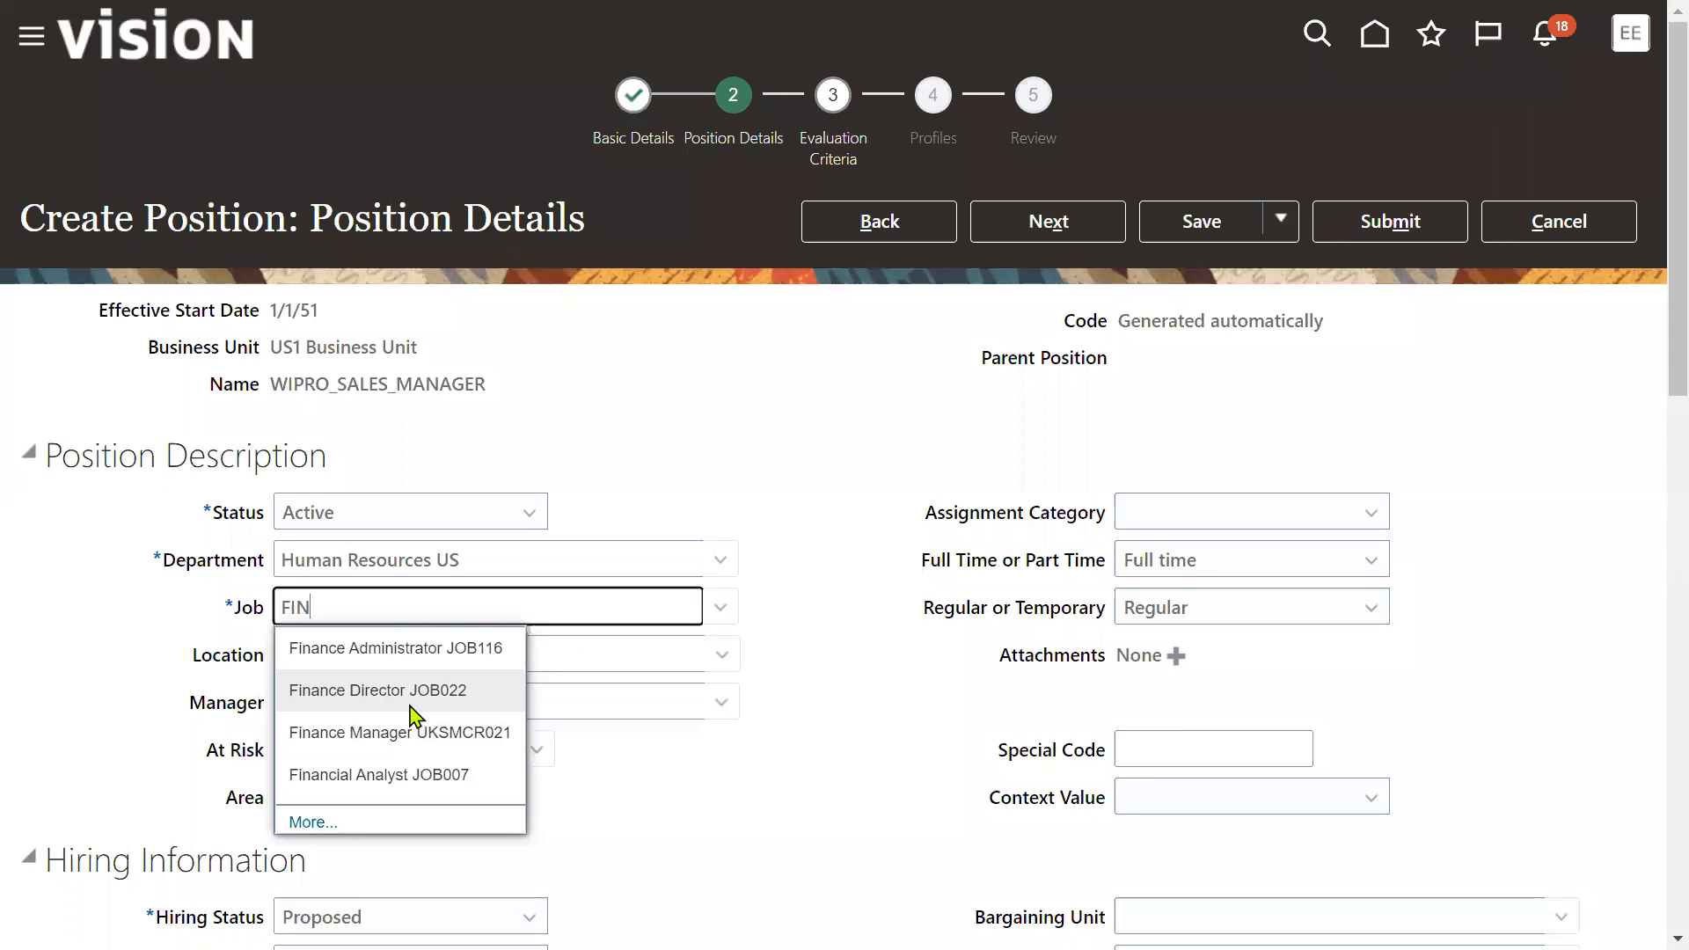
{"action": "left_click", "coordinate": [408, 693]}
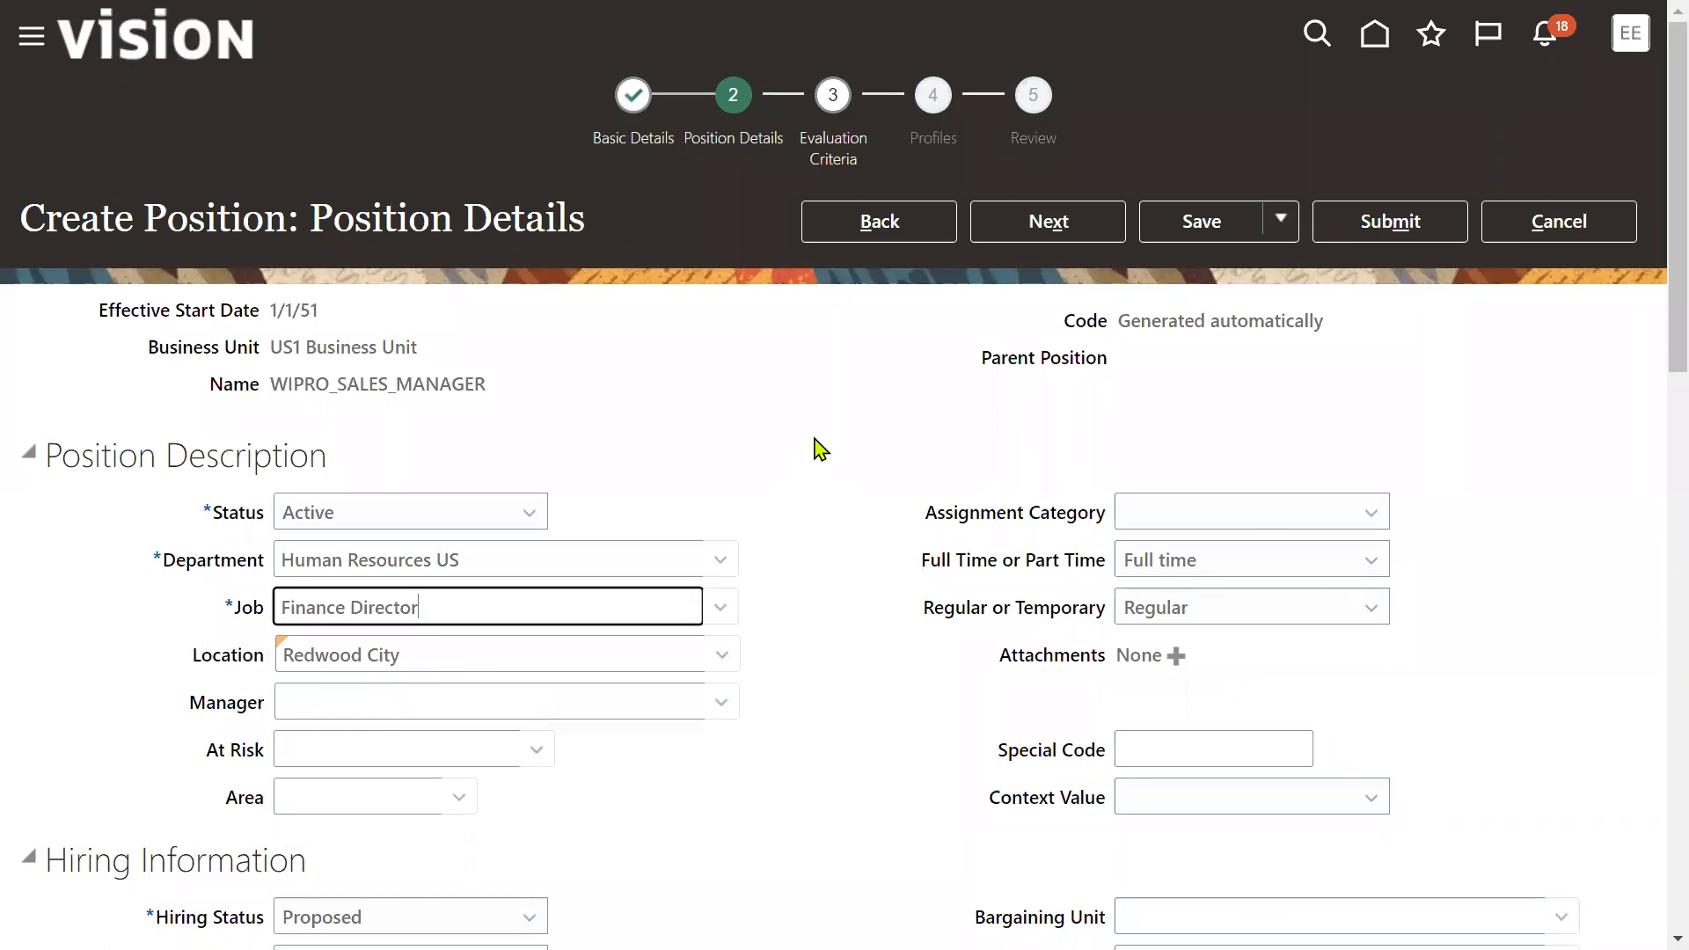
Advance past Evaluation Criteria and Profiles to the Review step and scroll its summary
{"action": "left_click", "coordinate": [1045, 227]}
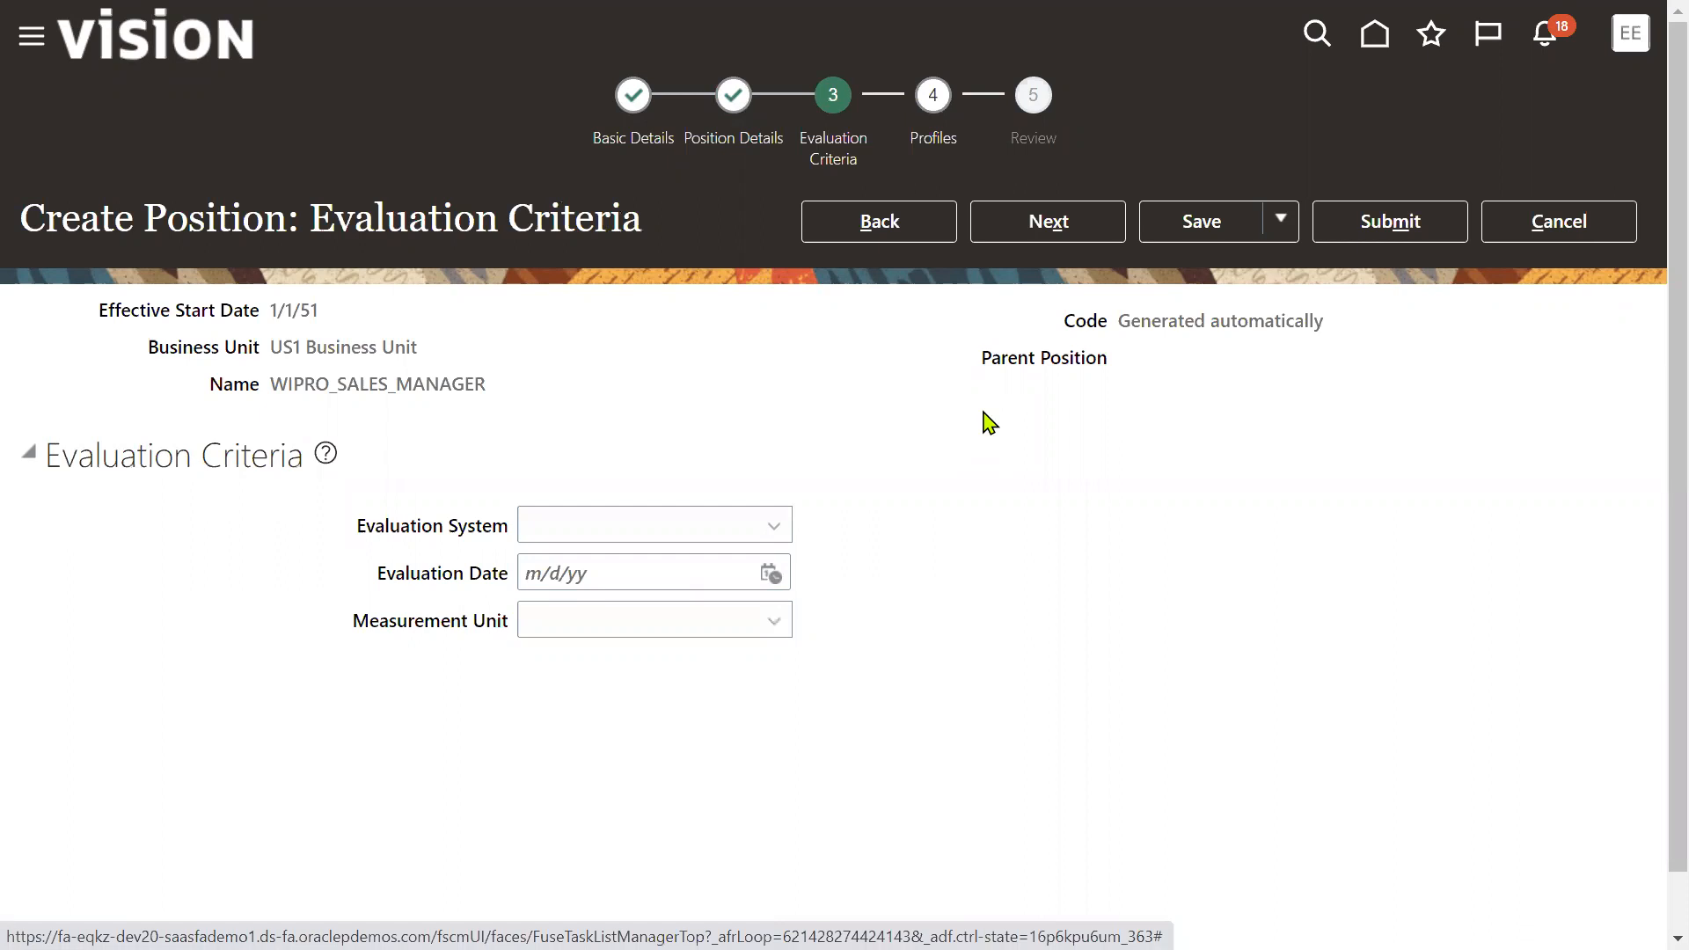
{"action": "left_click", "coordinate": [1052, 230]}
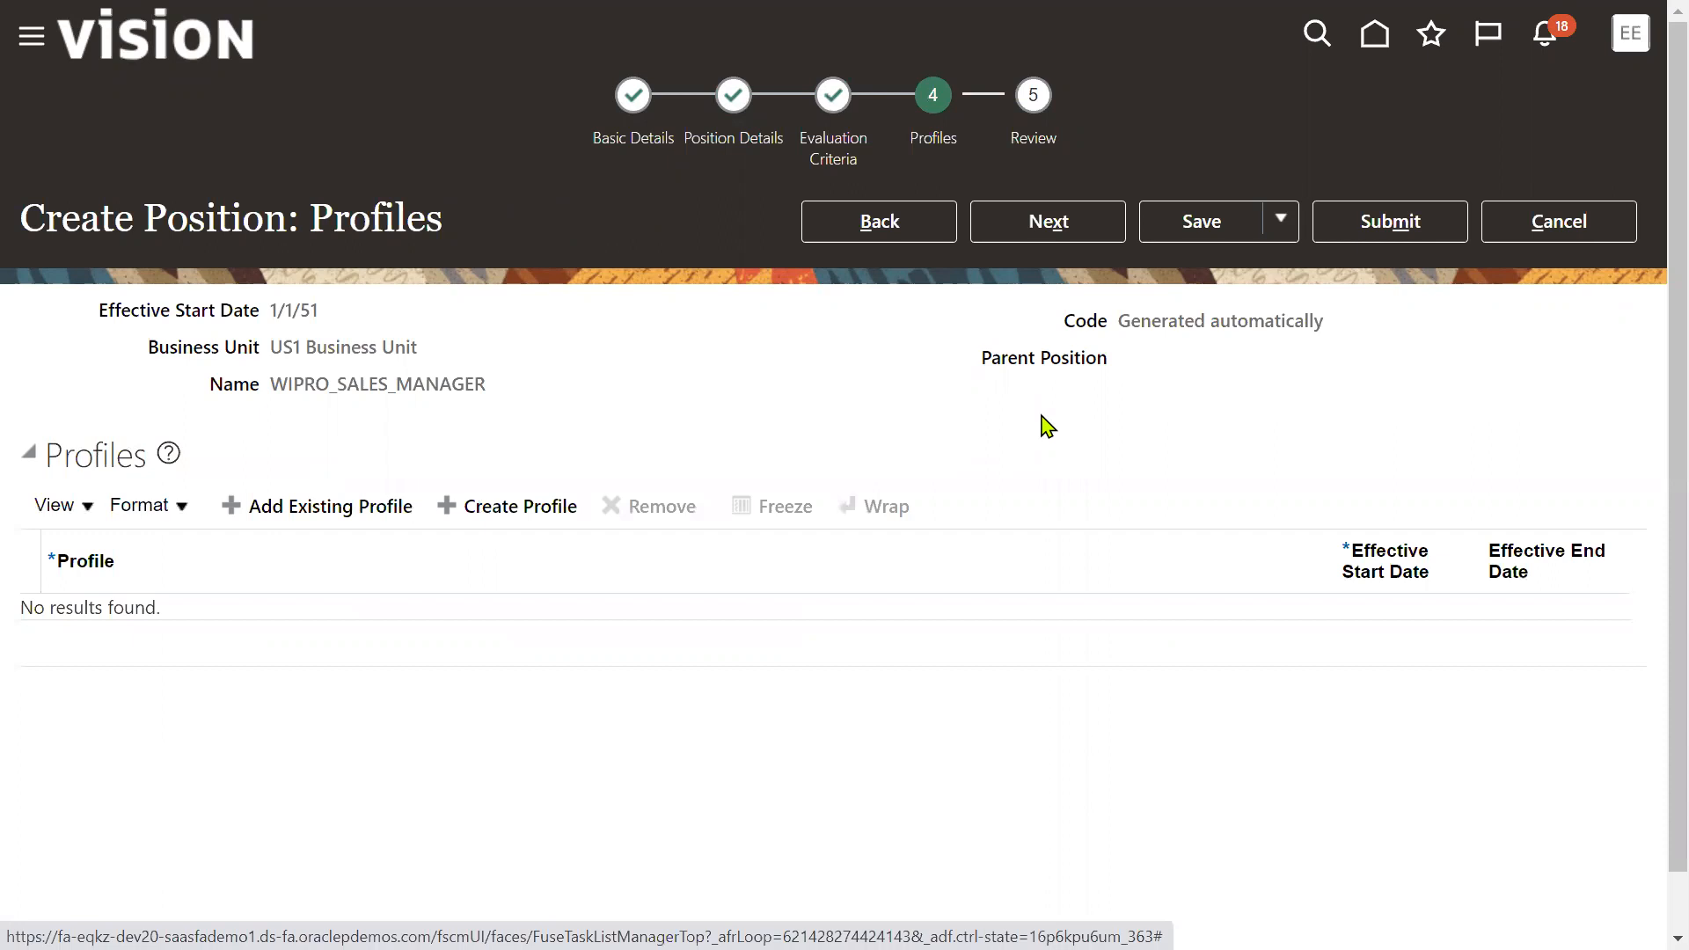
{"action": "left_click", "coordinate": [1053, 226]}
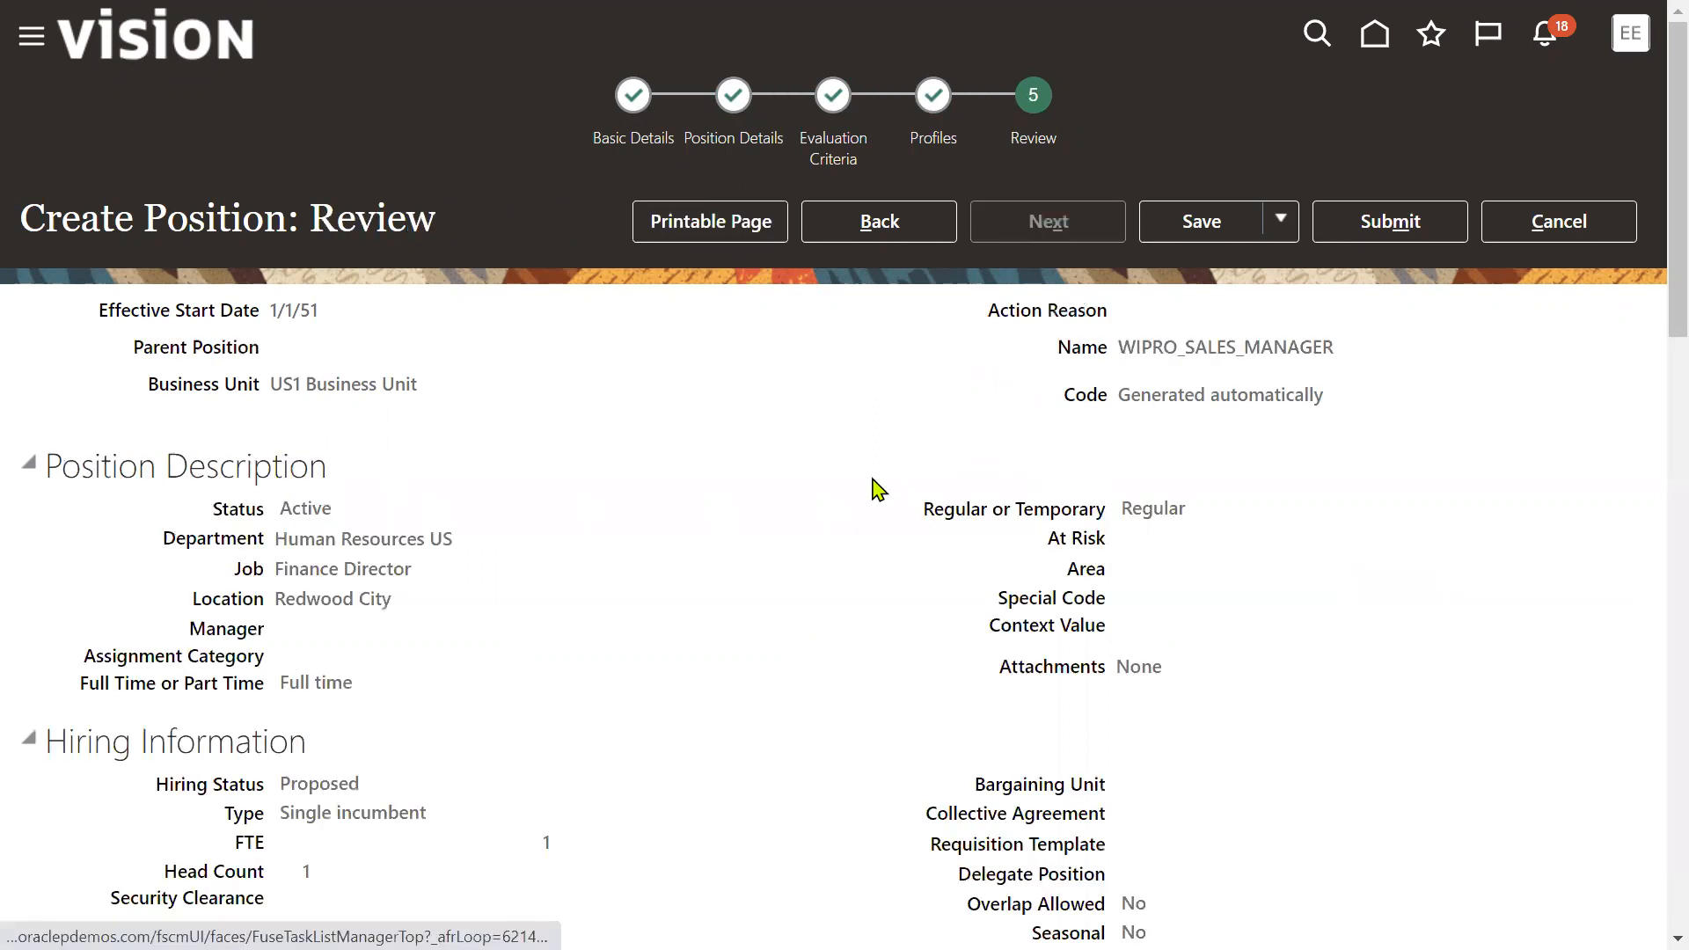
{"action": "scroll", "coordinate": [856, 637], "scroll_direction": "down", "scroll_amount": 15}
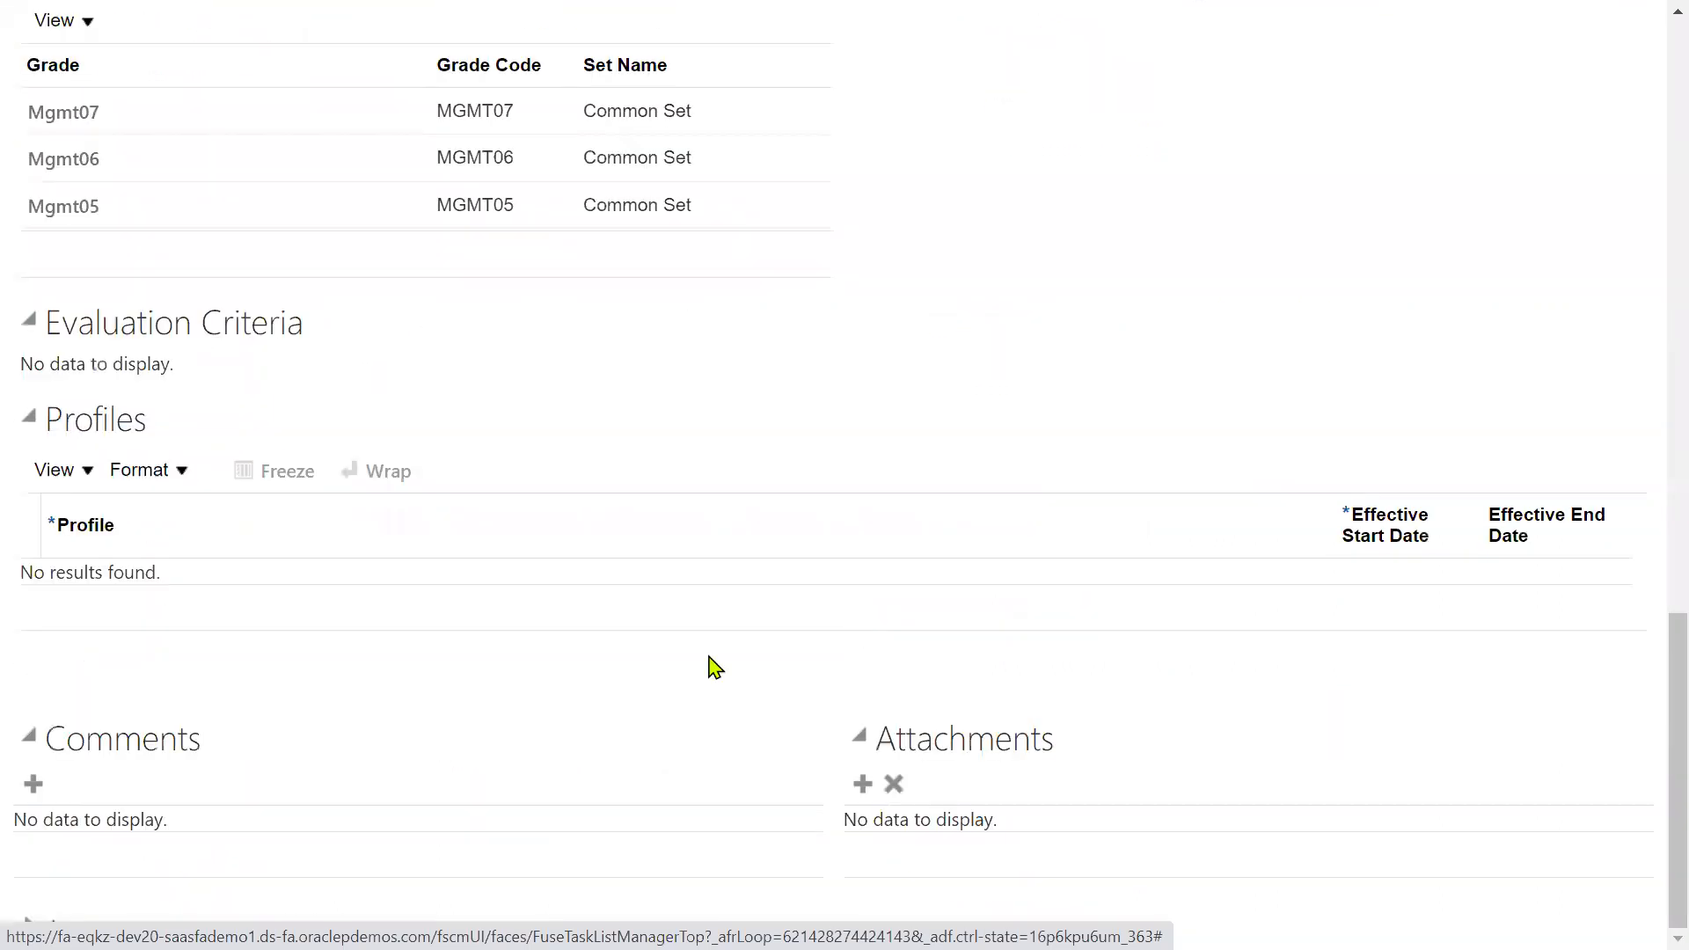
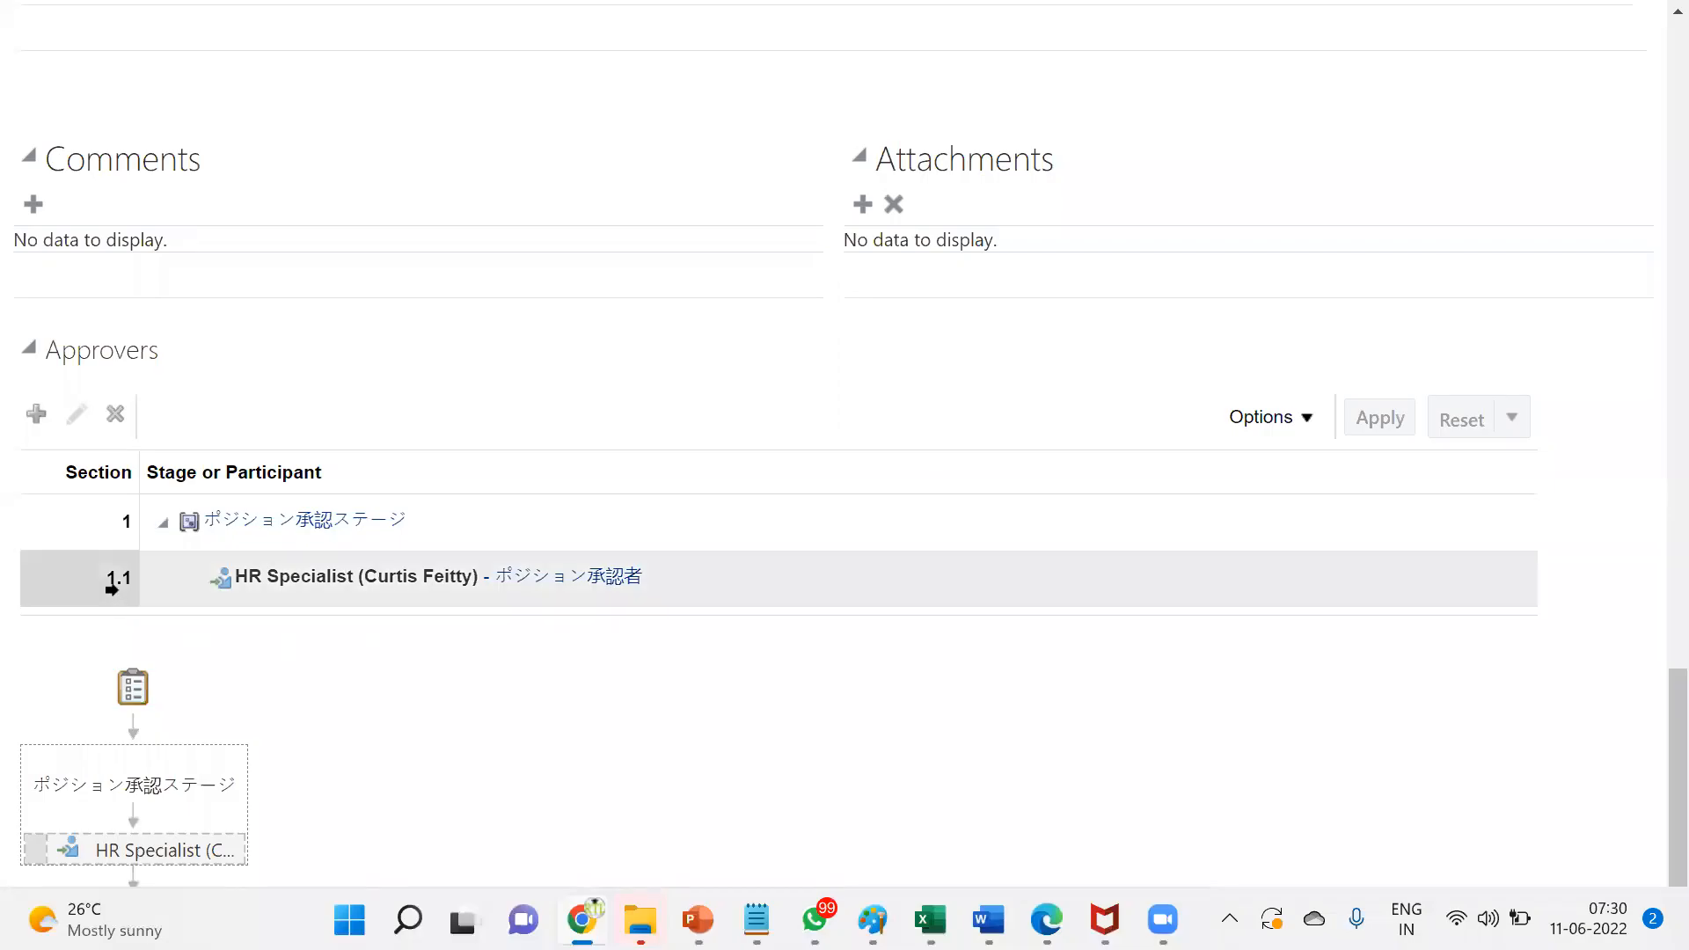
Check the HR Specialist approver, then submit the WIPRO_SALES_MANAGER position request and confirm
{"action": "left_click", "coordinate": [115, 585]}
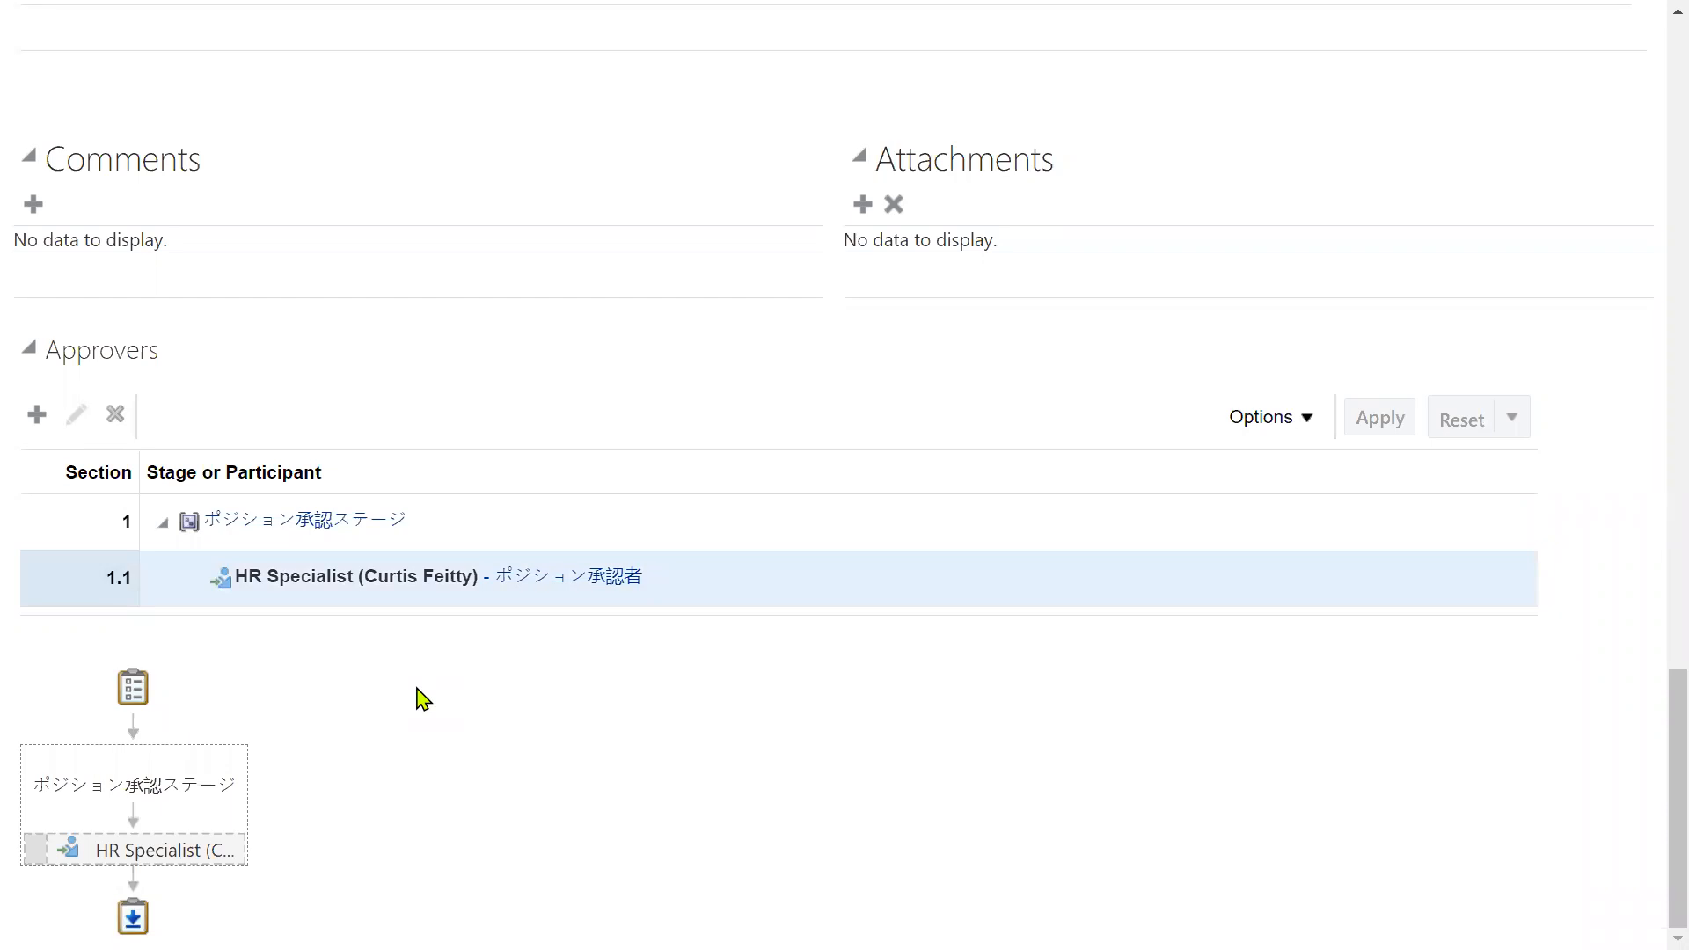
{"action": "scroll", "coordinate": [423, 697], "scroll_direction": "up", "scroll_amount": 20}
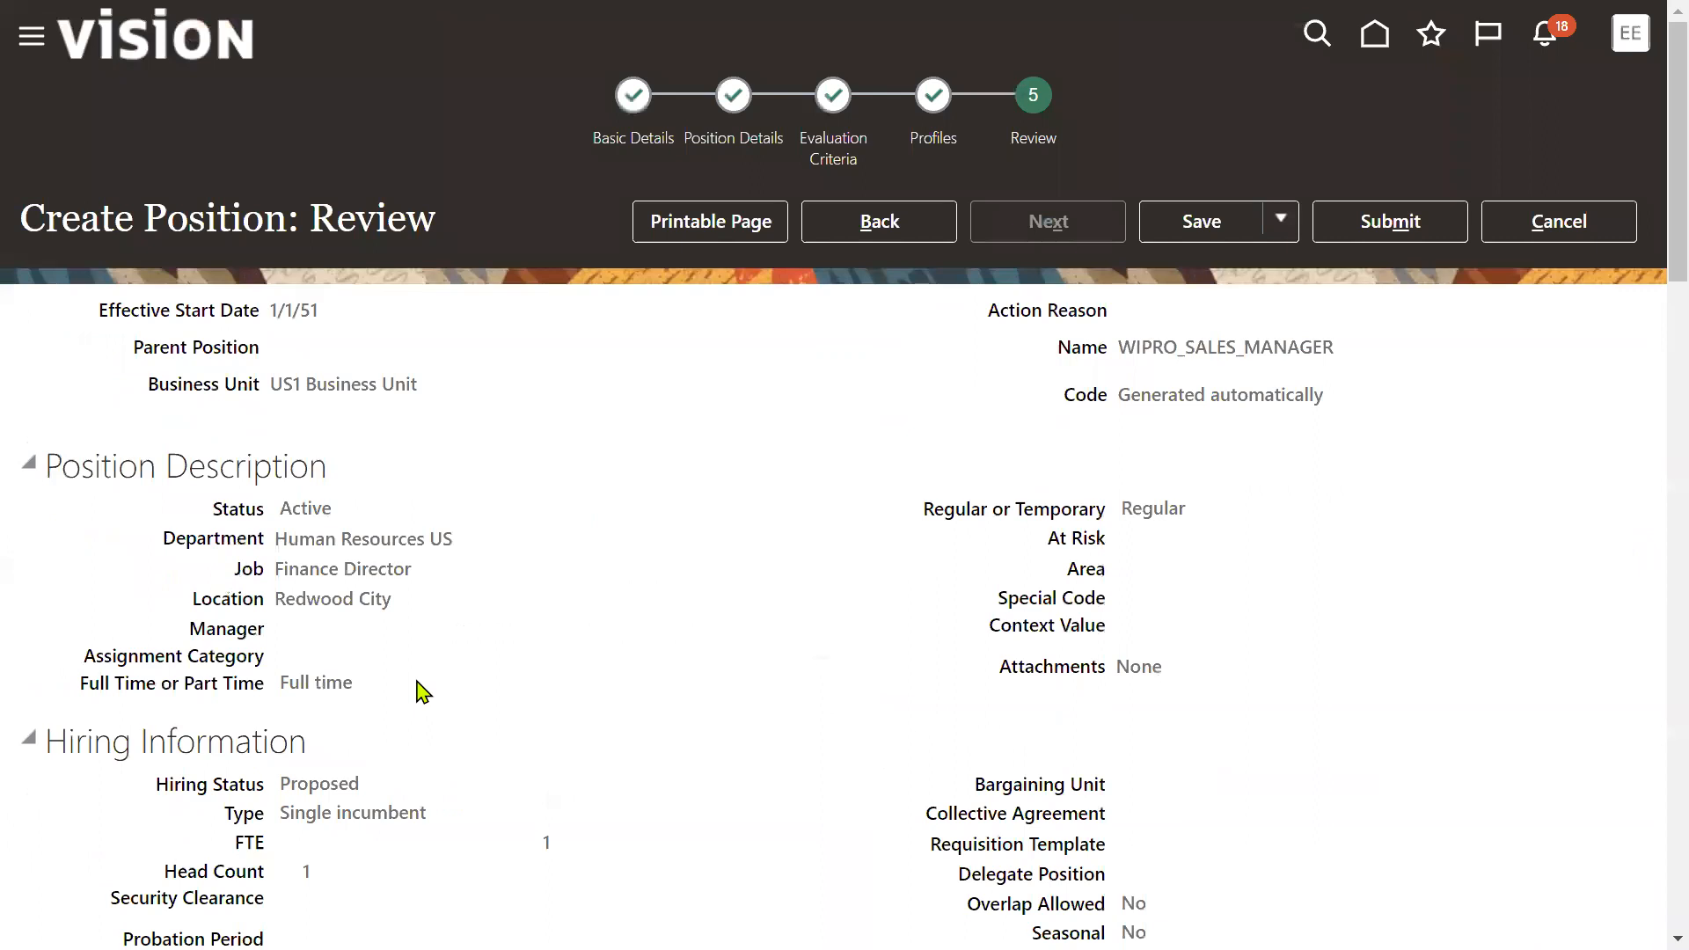
{"action": "left_click", "coordinate": [1390, 221]}
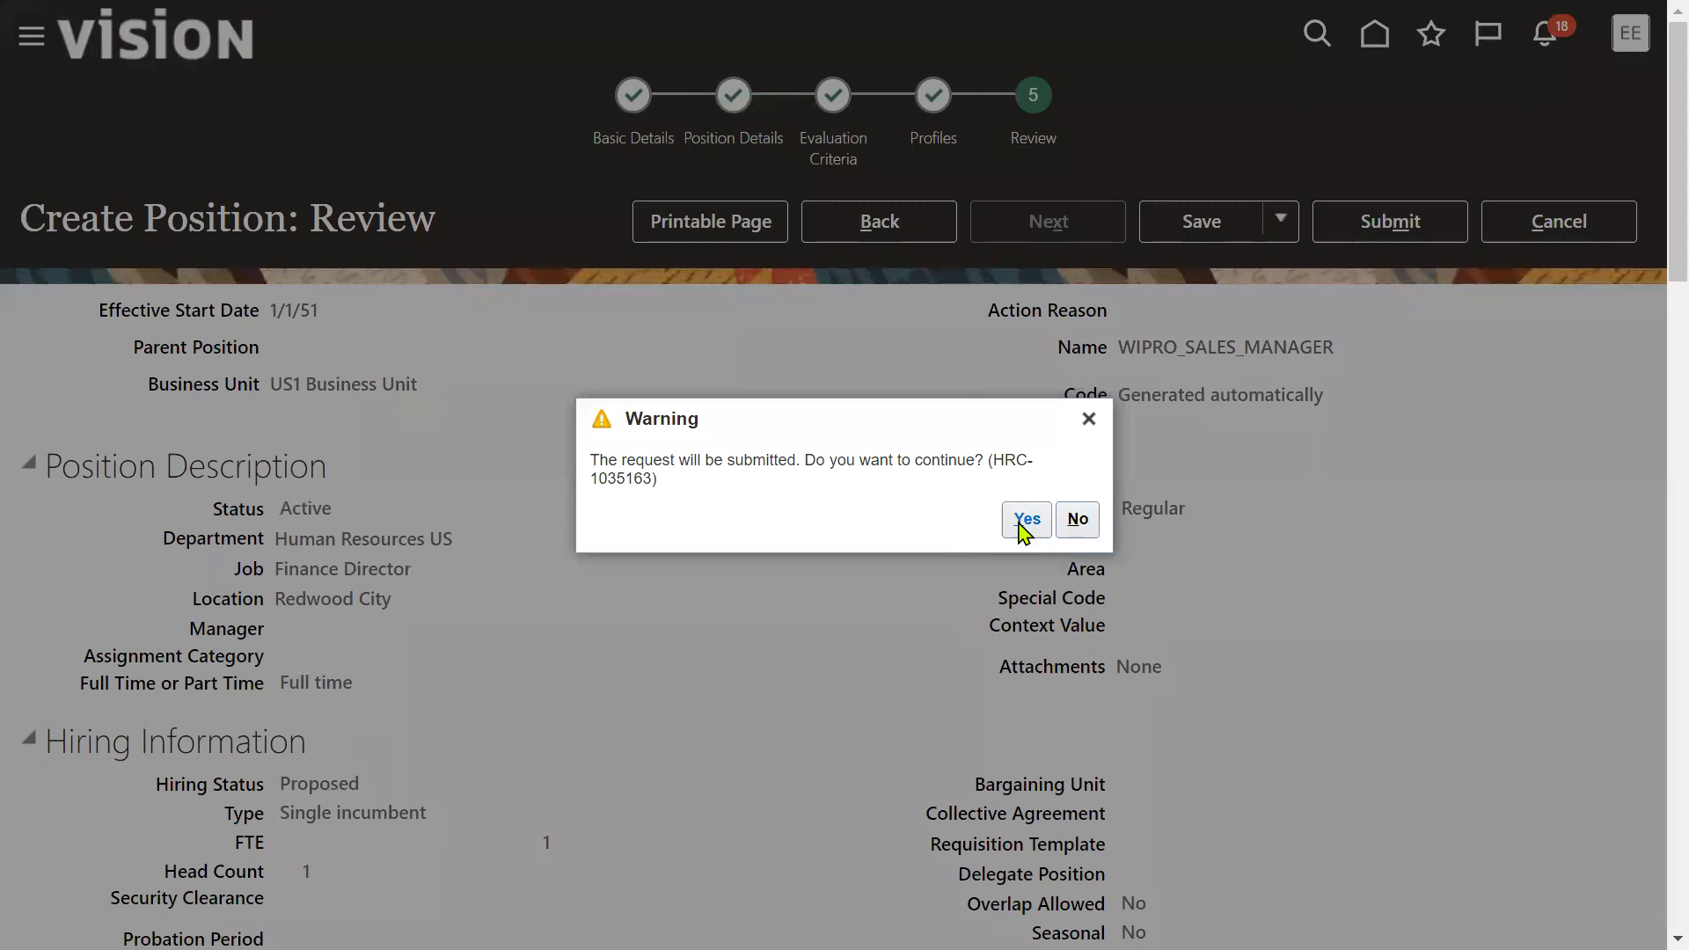
{"action": "left_click", "coordinate": [1025, 518]}
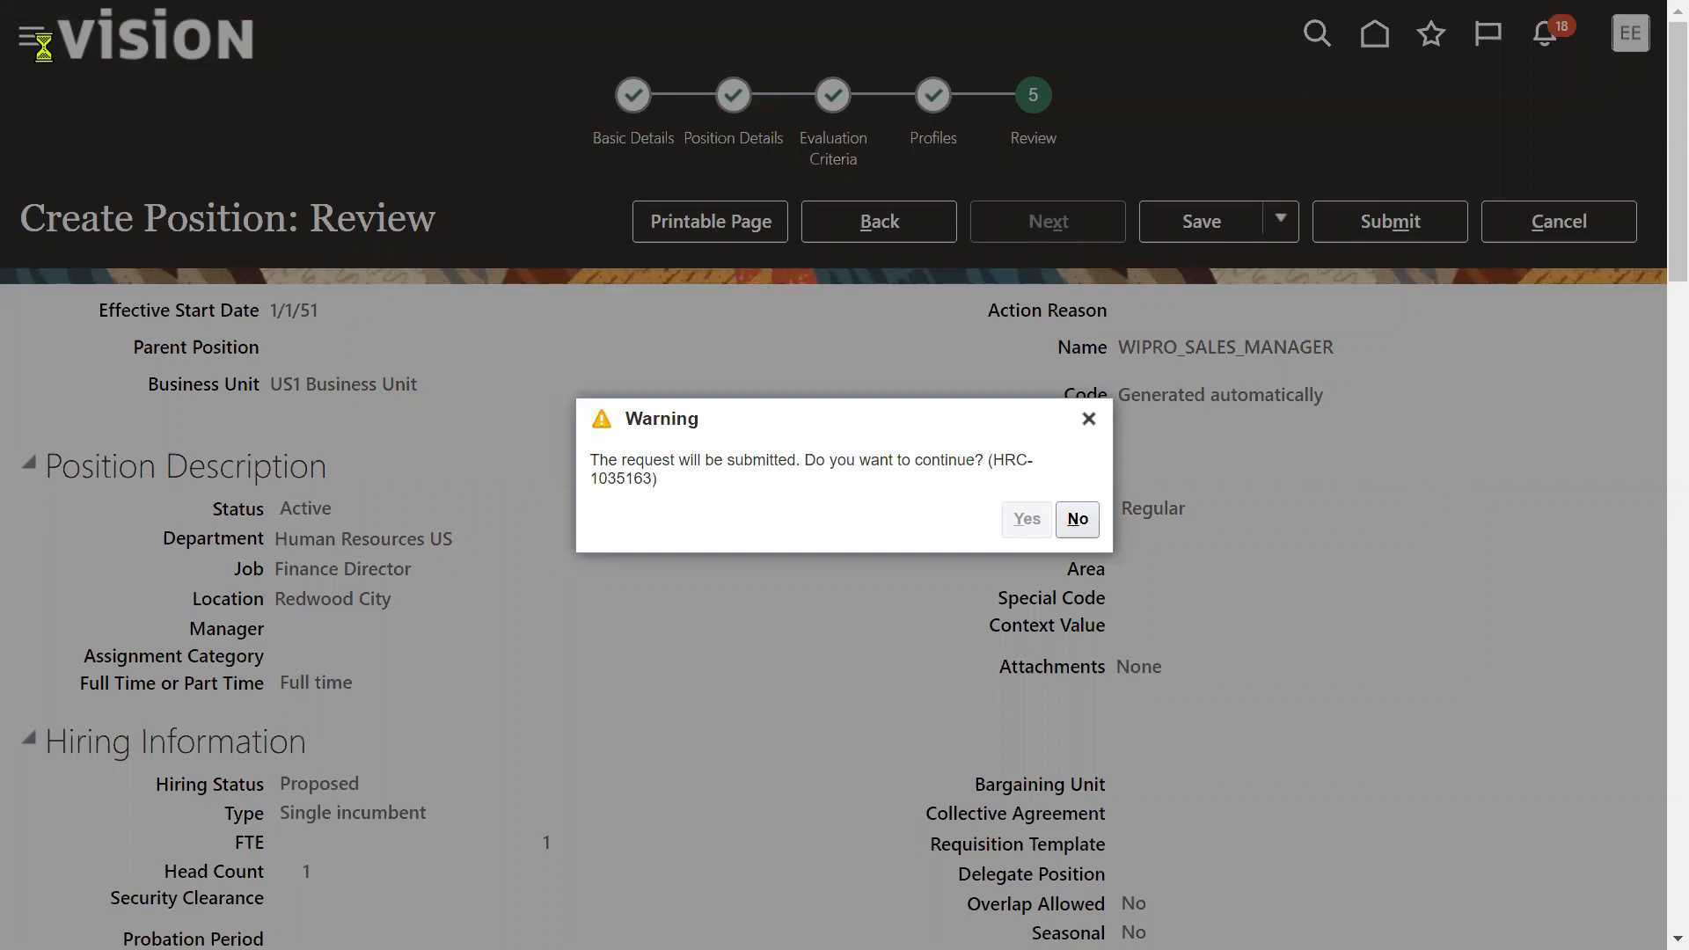
{"action": "left_click", "coordinate": [915, 521]}
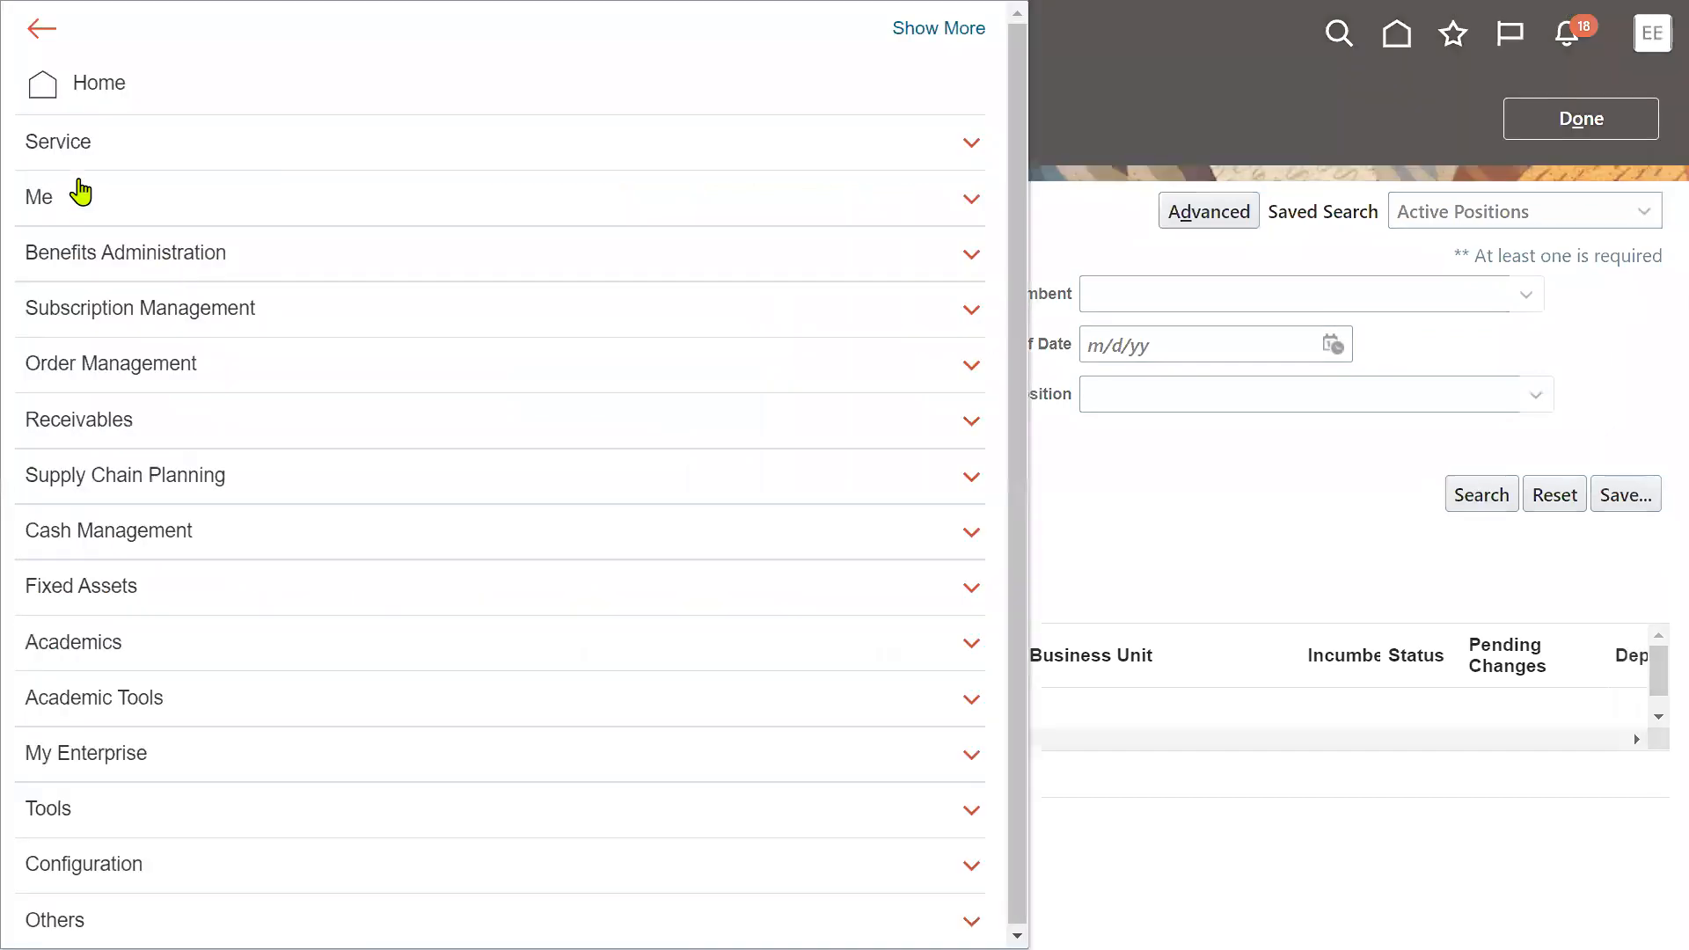
Open your Employment Info page and highlight the Human Resources Specialist line manager
{"action": "left_click", "coordinate": [86, 199]}
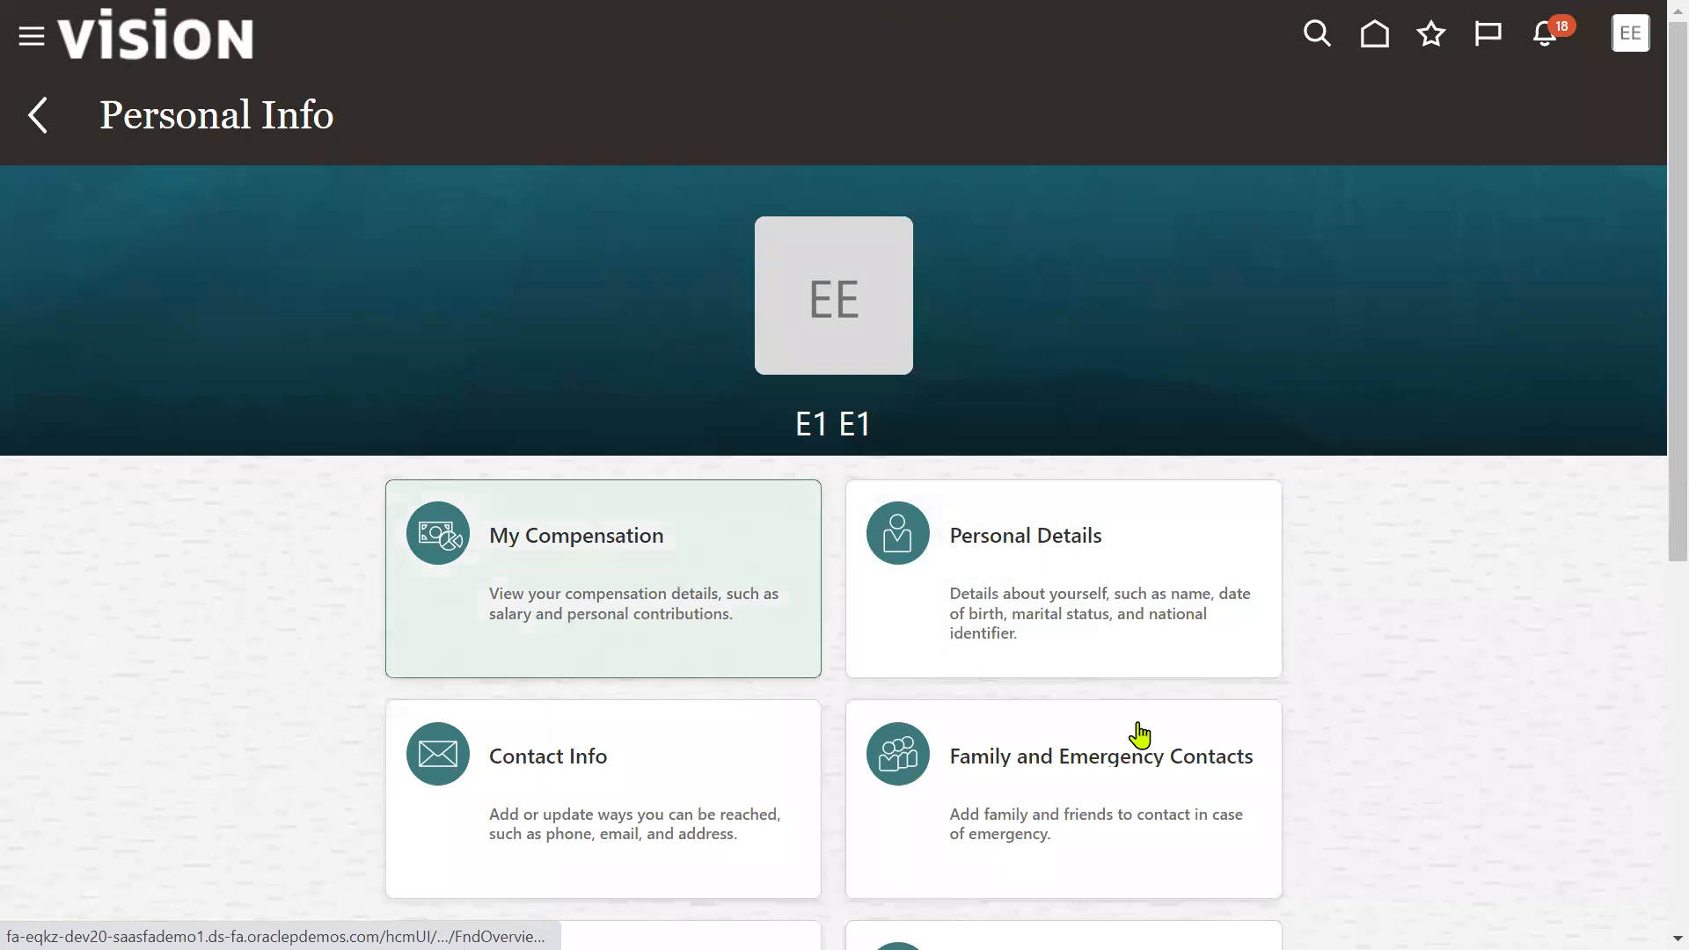
{"action": "scroll", "coordinate": [1135, 730], "scroll_direction": "down", "scroll_amount": 6}
{"action": "left_click", "coordinate": [1081, 706]}
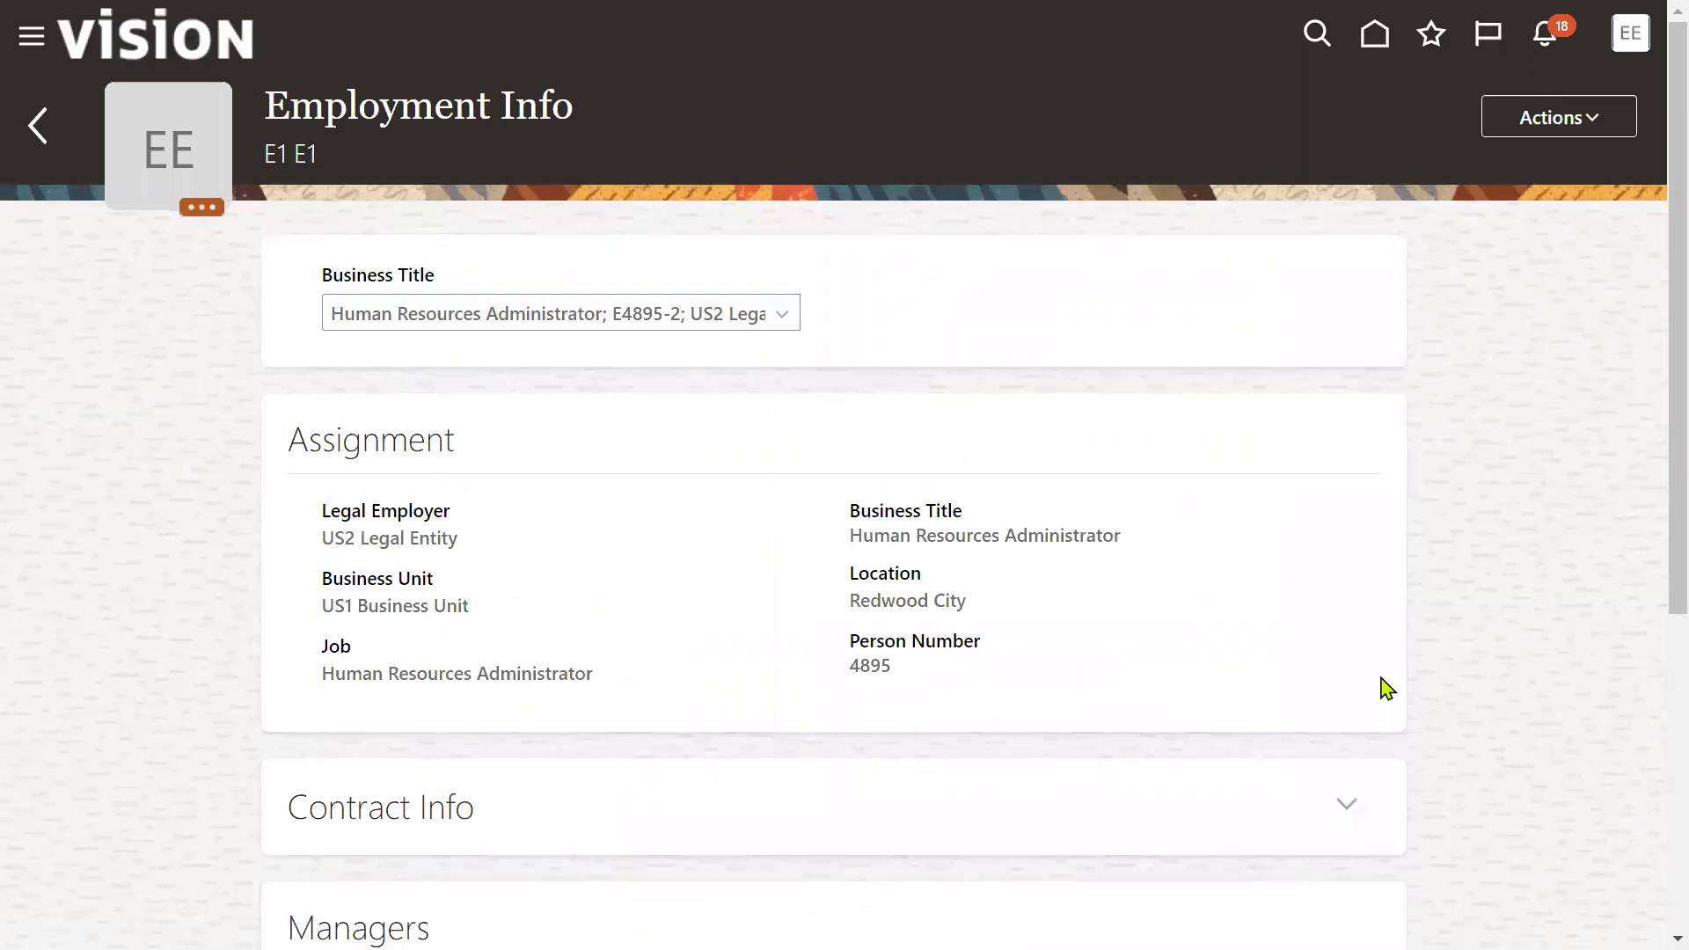
{"action": "scroll", "coordinate": [1372, 678], "scroll_direction": "down", "scroll_amount": 5}
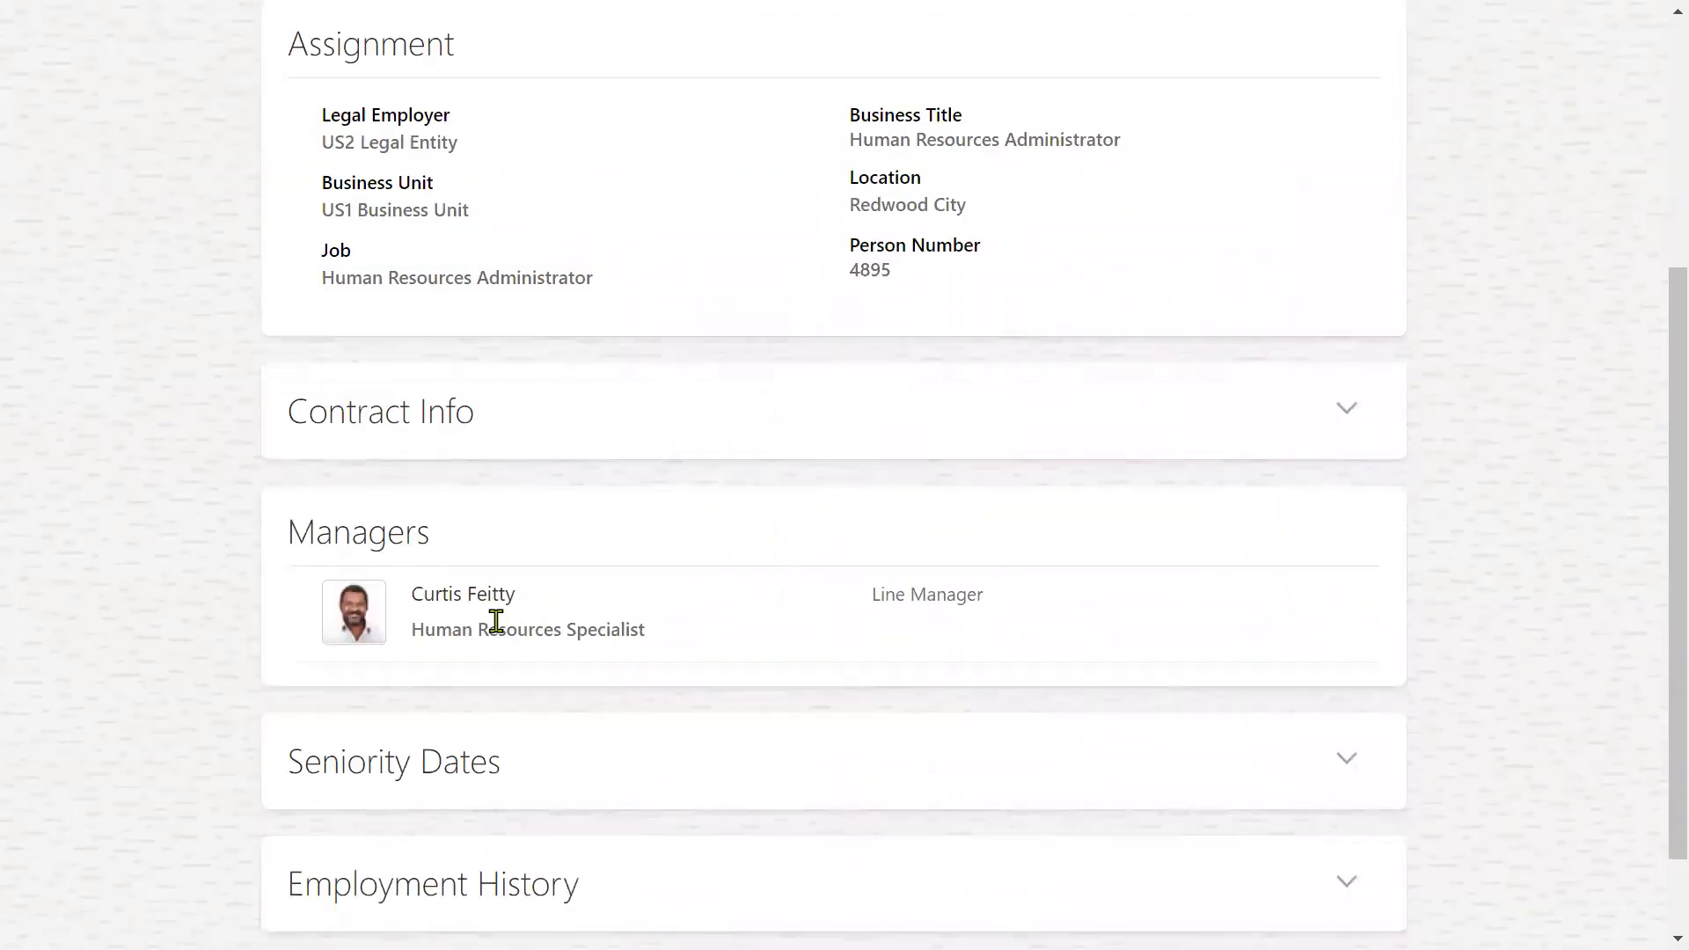
{"action": "left_click_drag", "start_coordinate": [423, 595], "coordinate": [498, 595]}
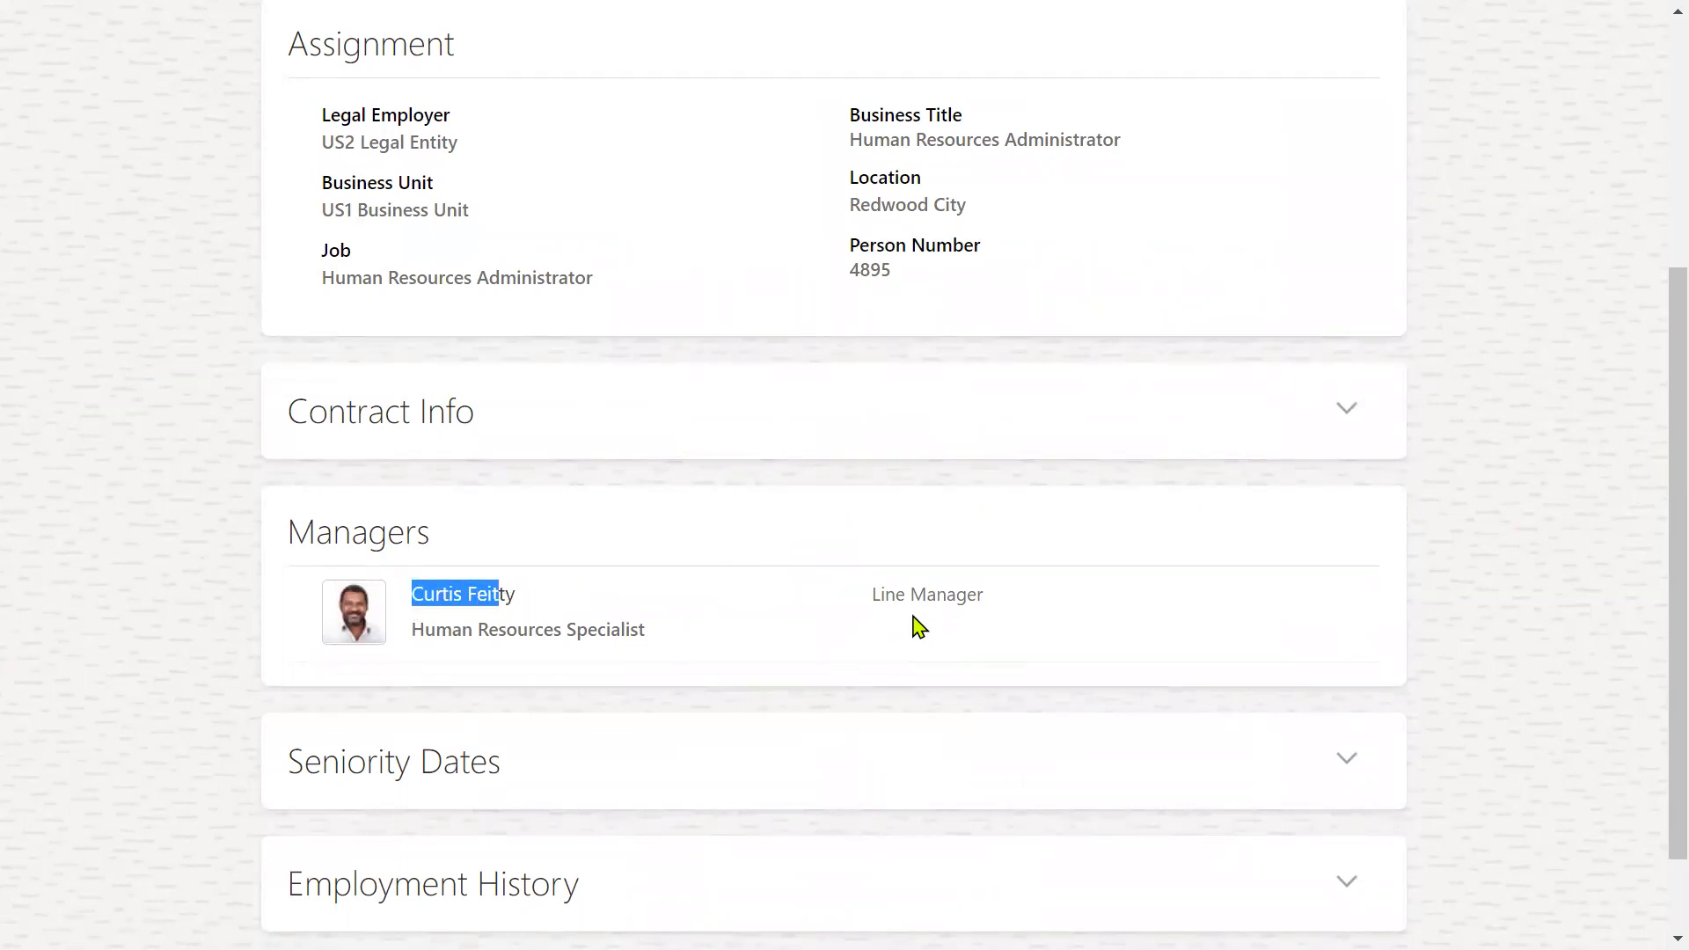
{"action": "left_click_drag", "start_coordinate": [871, 594], "coordinate": [983, 591]}
Bring up the user account options menu
{"action": "scroll", "coordinate": [916, 539], "scroll_direction": "up", "scroll_amount": 5}
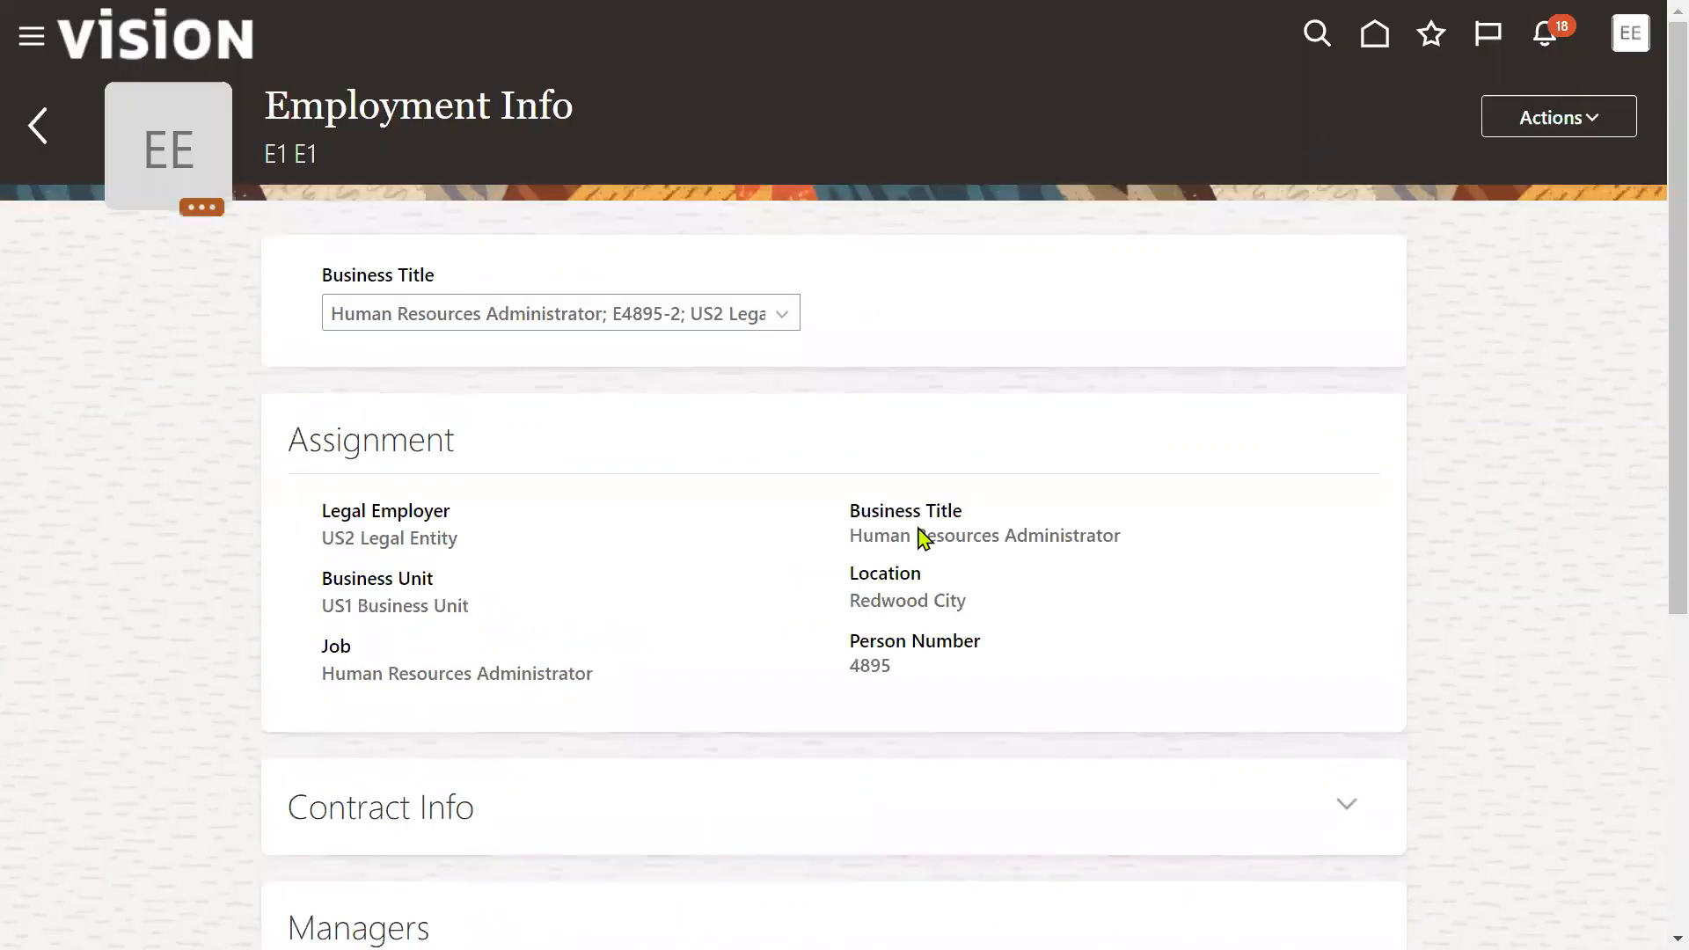
{"action": "left_click", "coordinate": [1632, 39]}
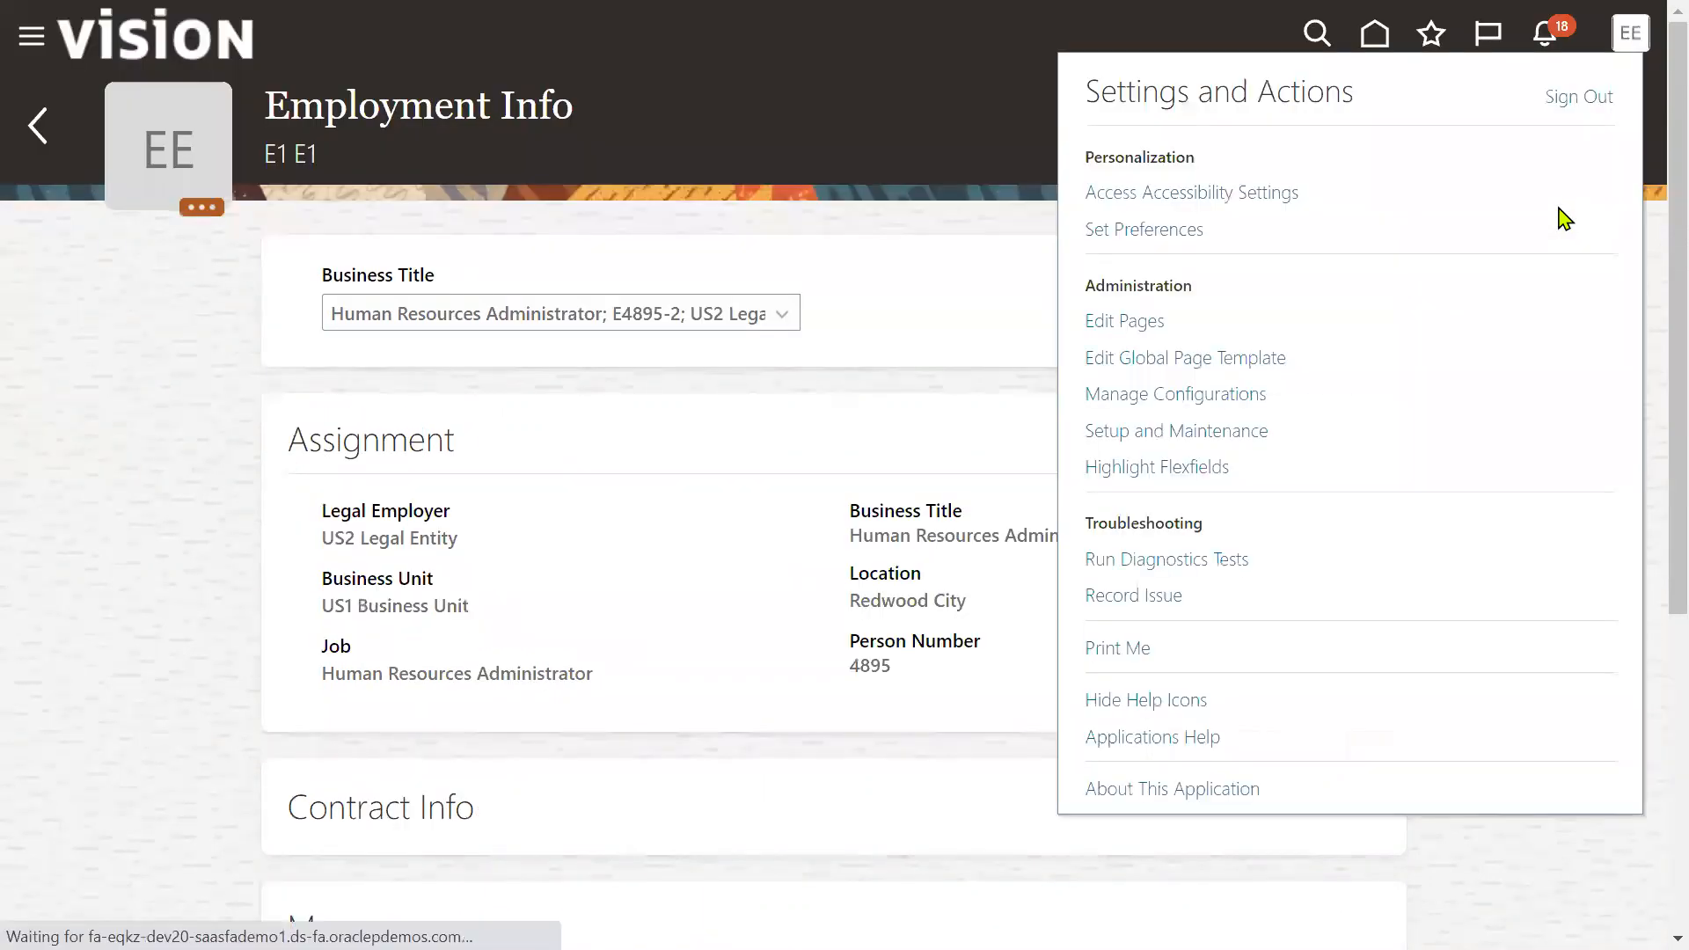
{"action": "left_click", "coordinate": [690, 388]}
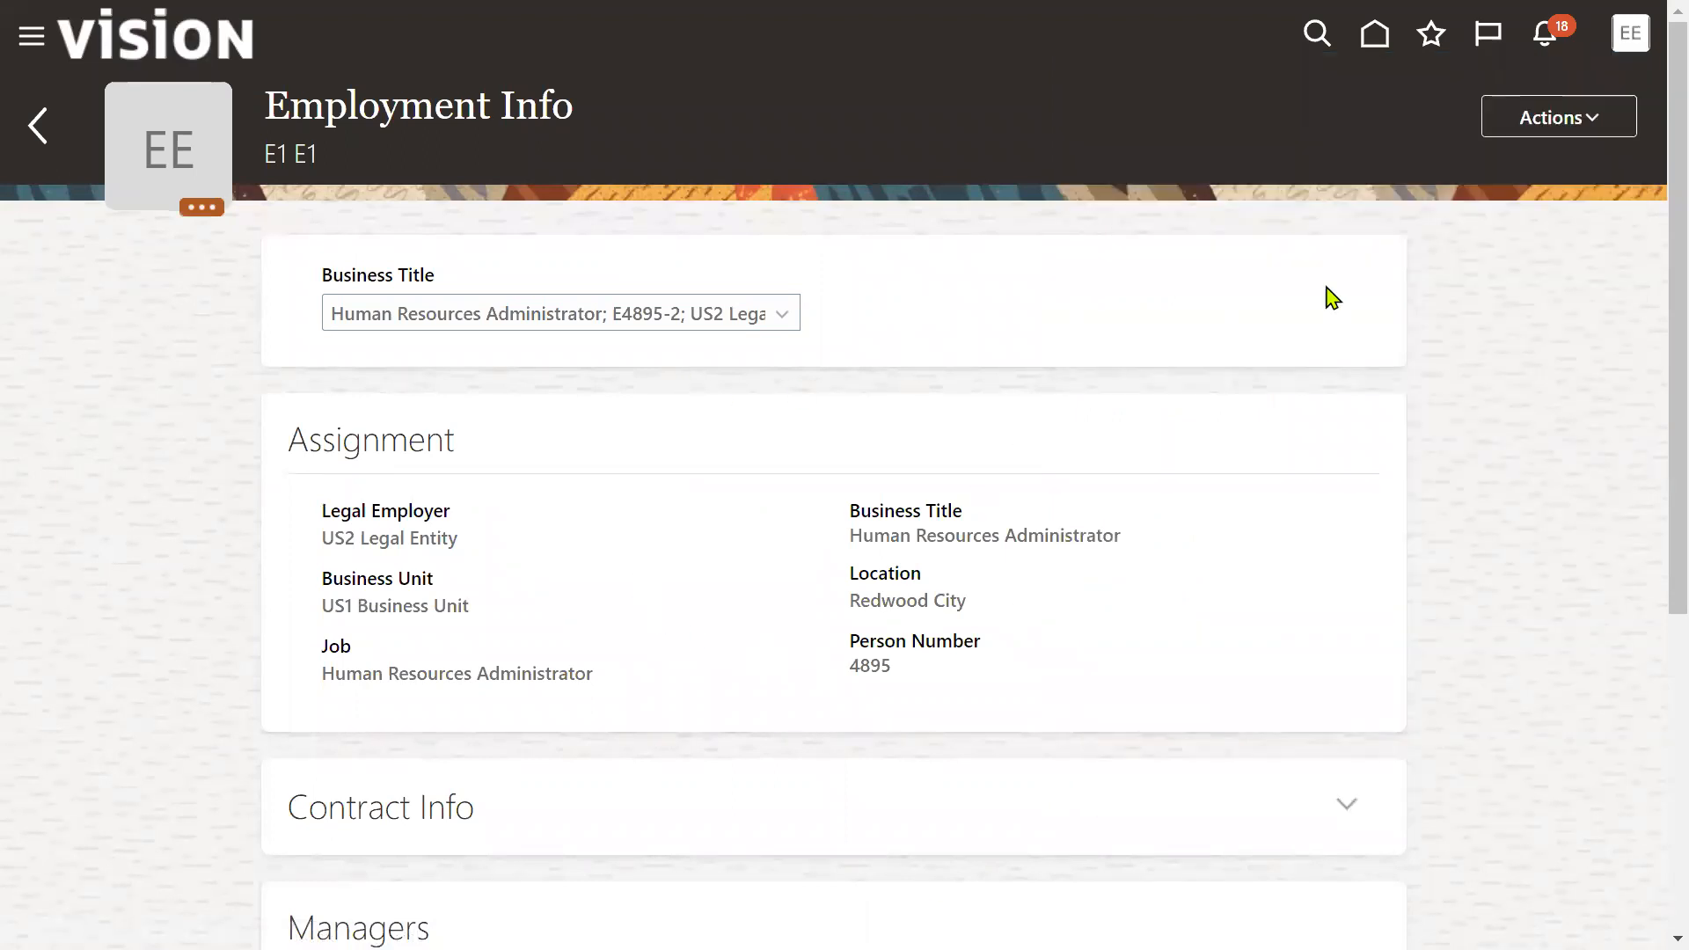
{"action": "left_click", "coordinate": [1630, 33]}
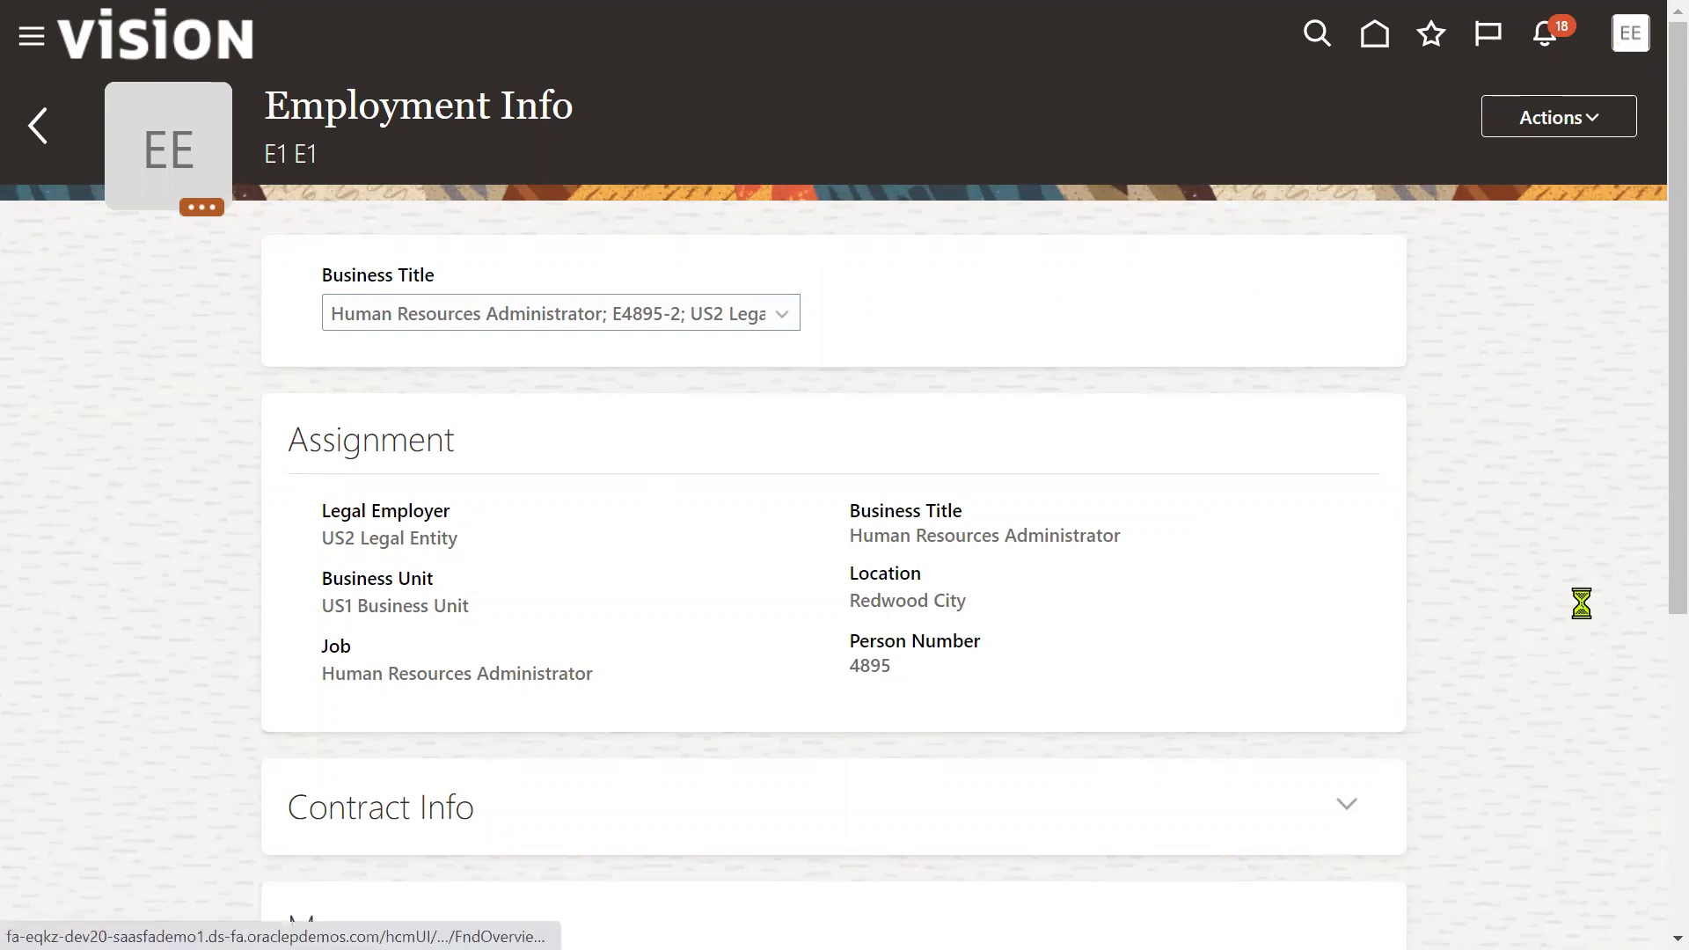
Sign out and sign back in using the HR Specialist approver's saved login
{"action": "left_click", "coordinate": [1187, 434]}
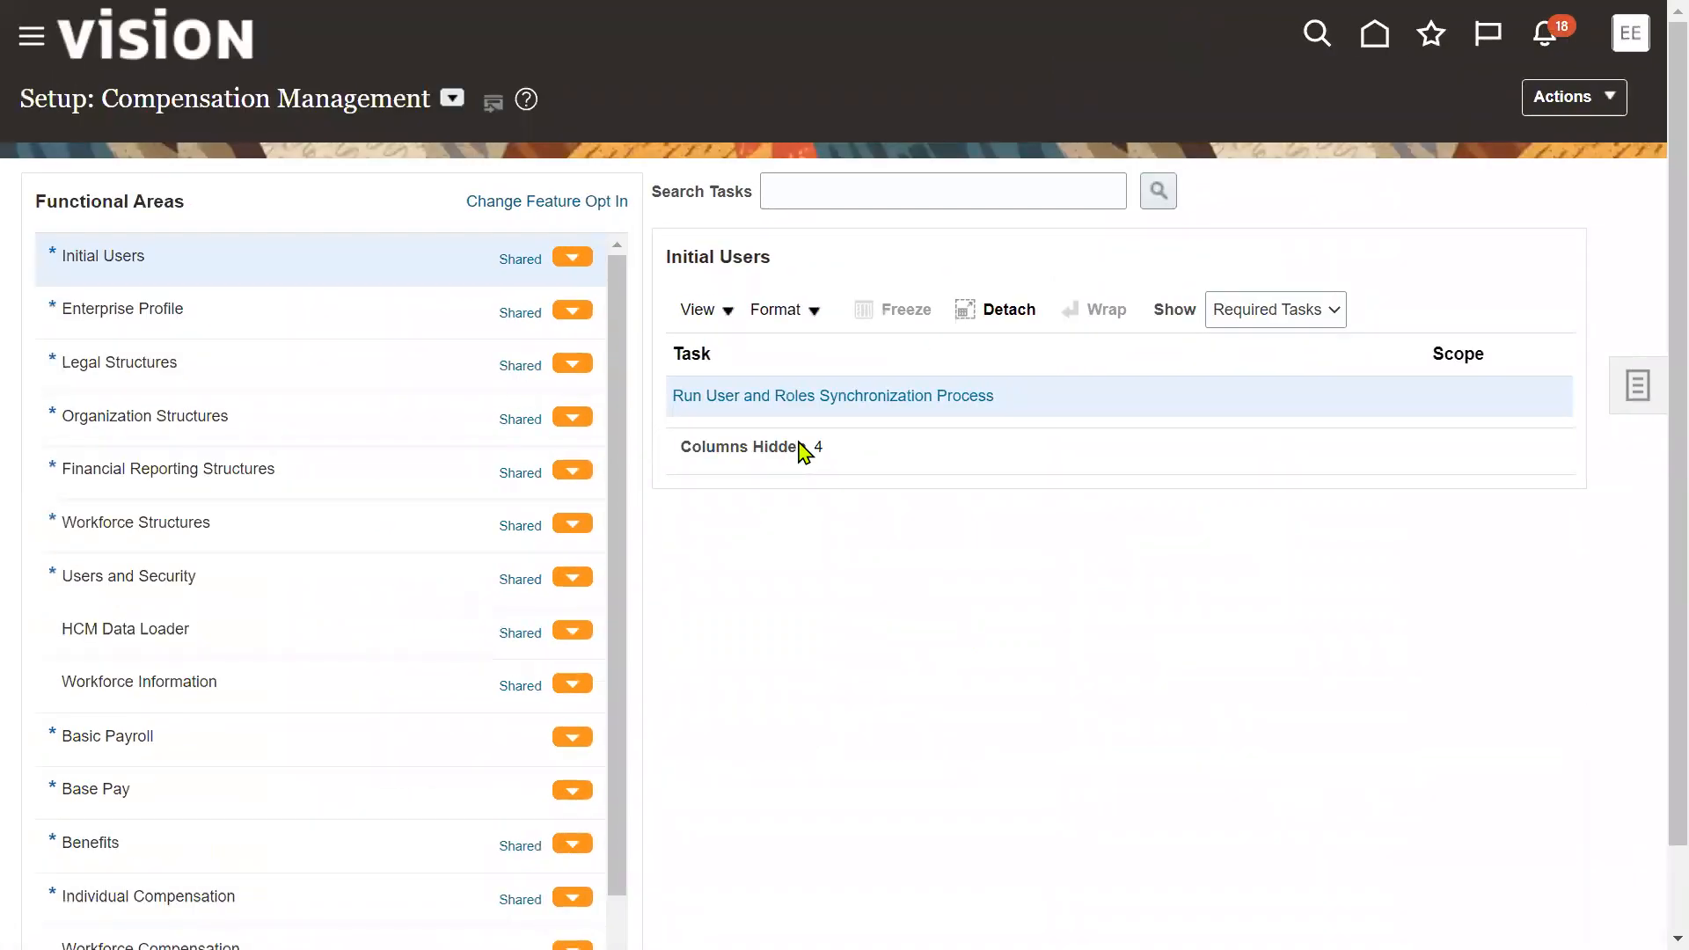
{"action": "left_click", "coordinate": [1630, 37]}
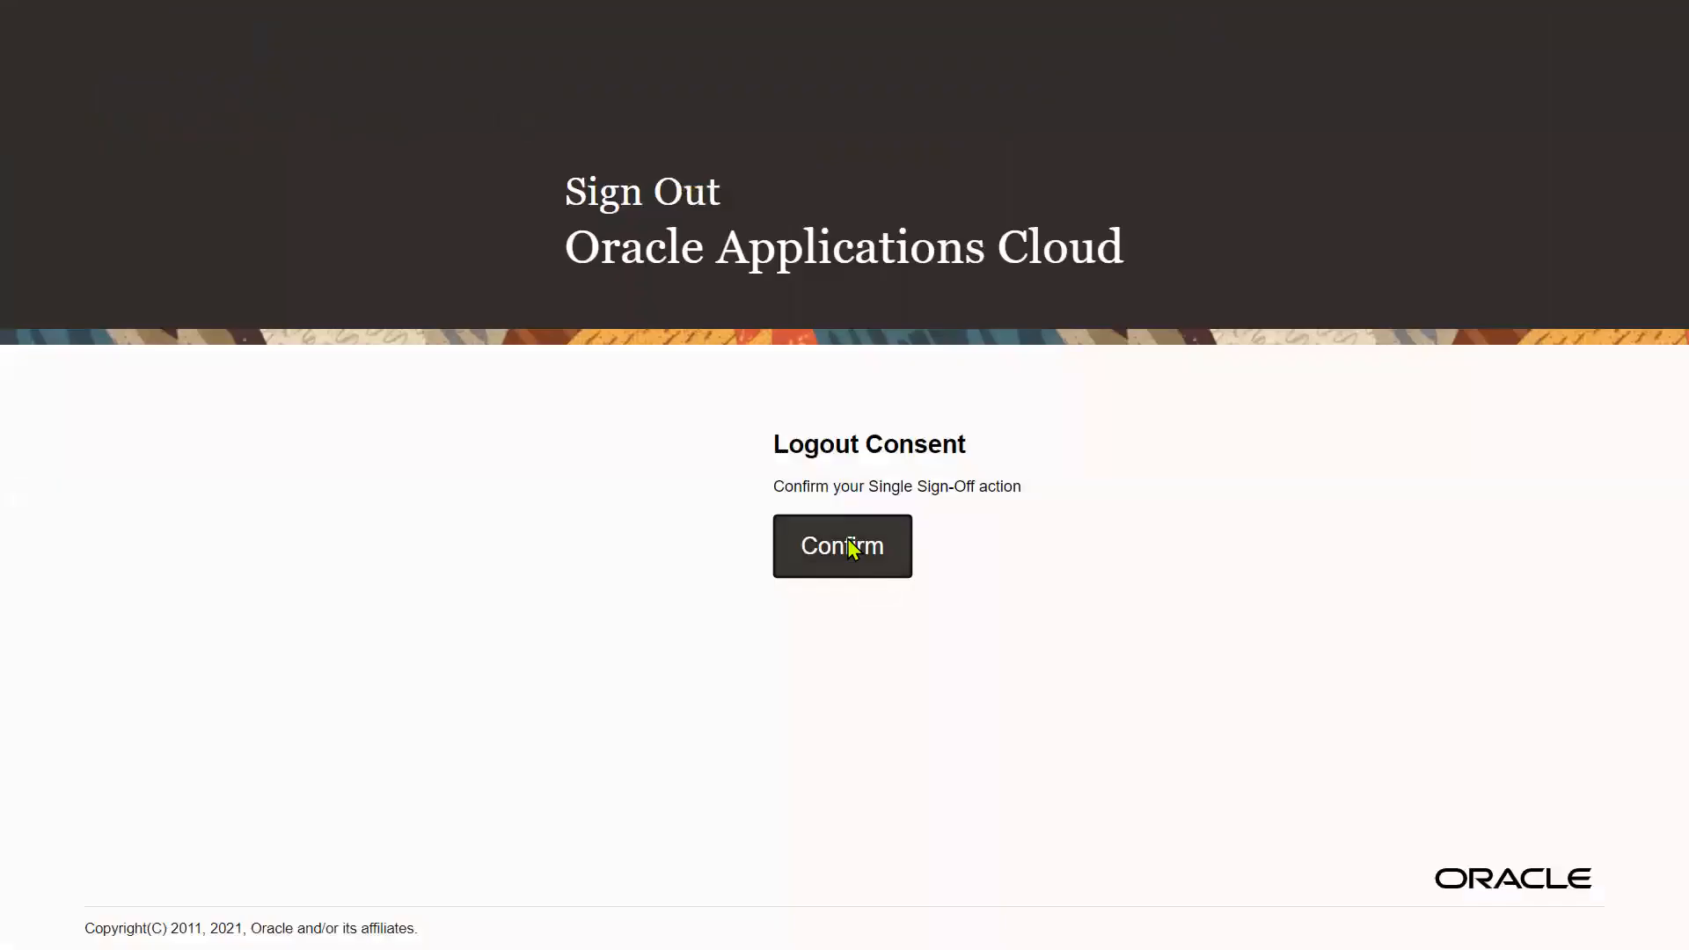
{"action": "left_click", "coordinate": [848, 538]}
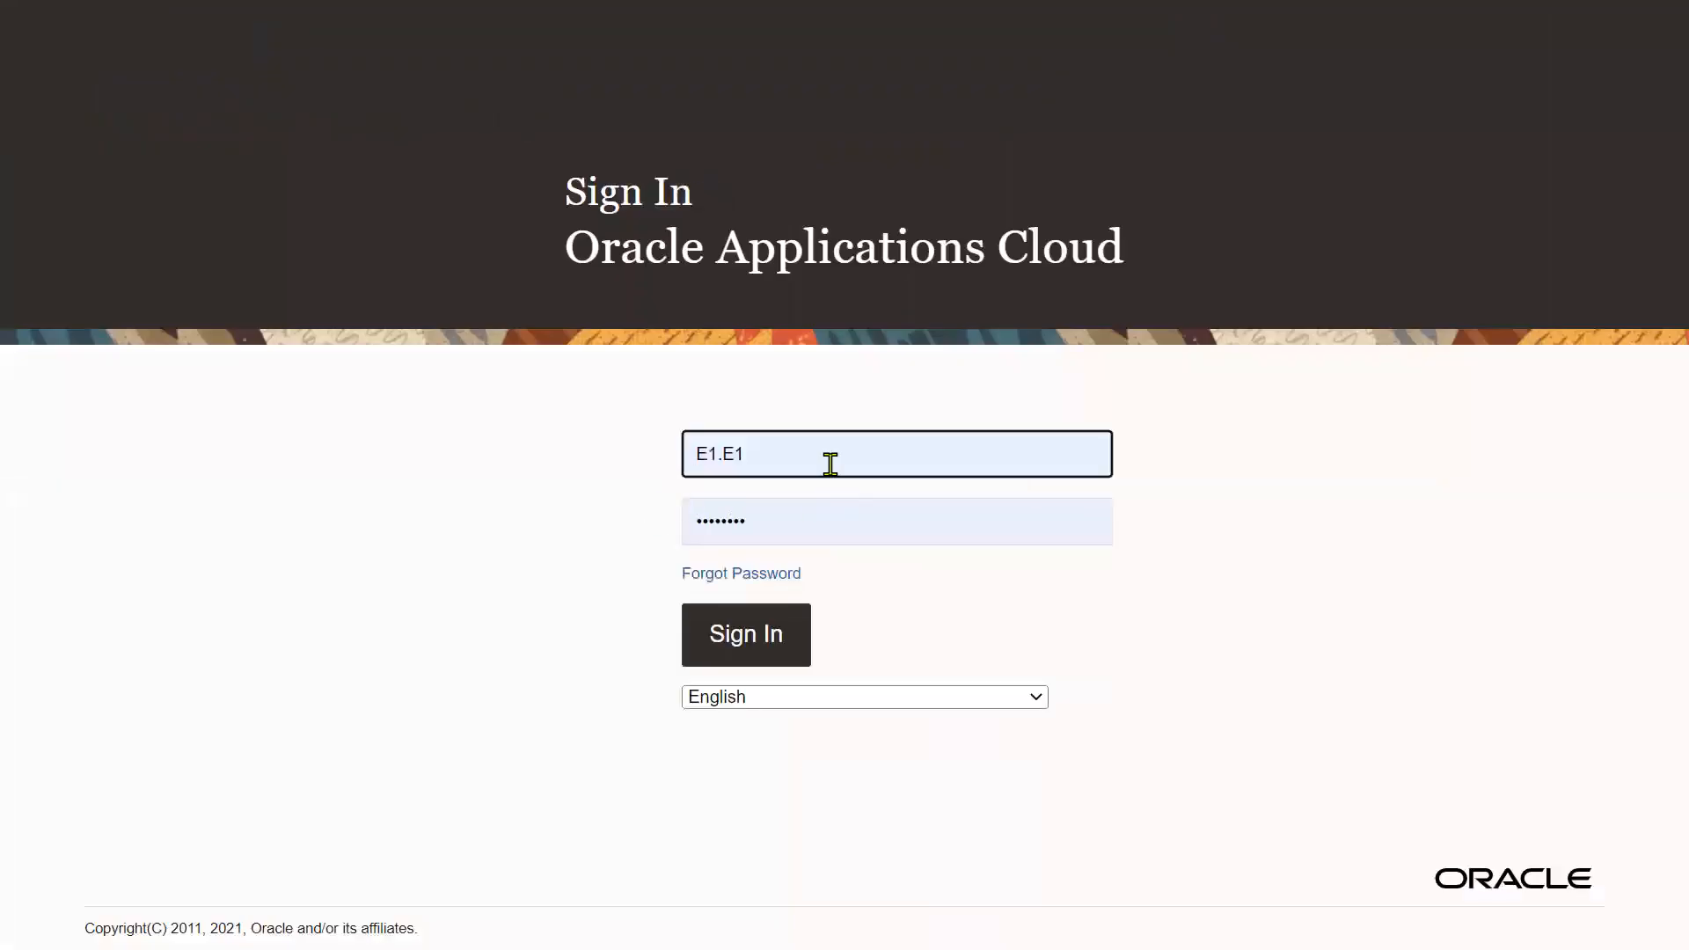
{"action": "left_click", "coordinate": [826, 460]}
{"action": "type", "text": "curtis.feitty"}
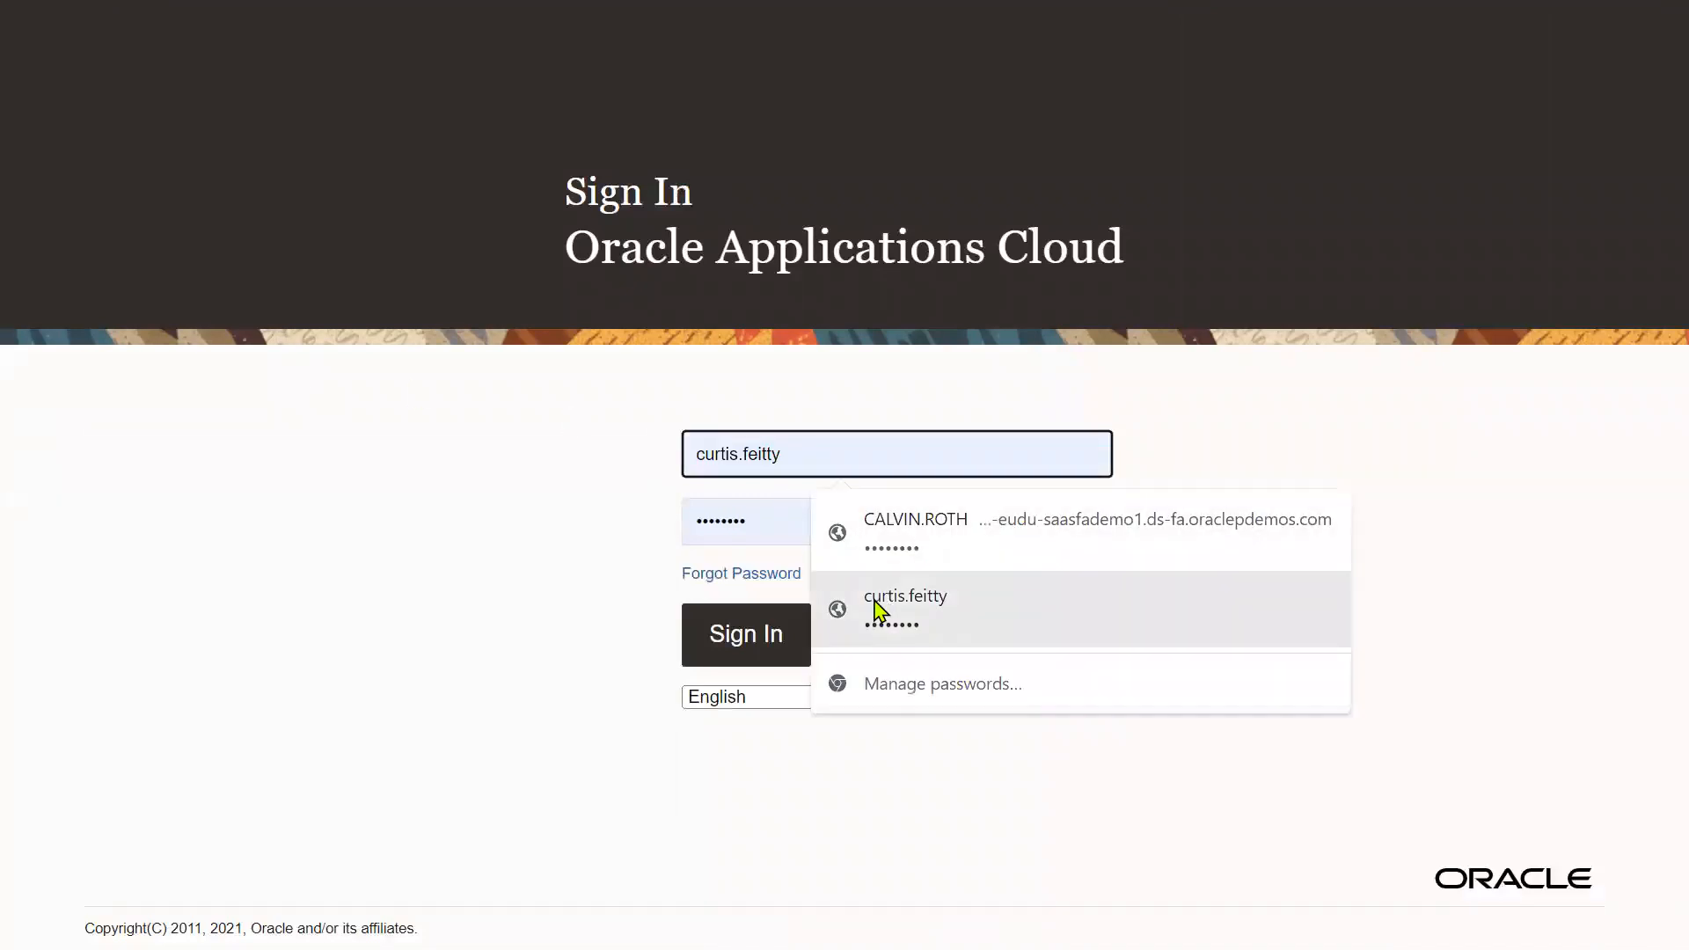
{"action": "left_click", "coordinate": [879, 607]}
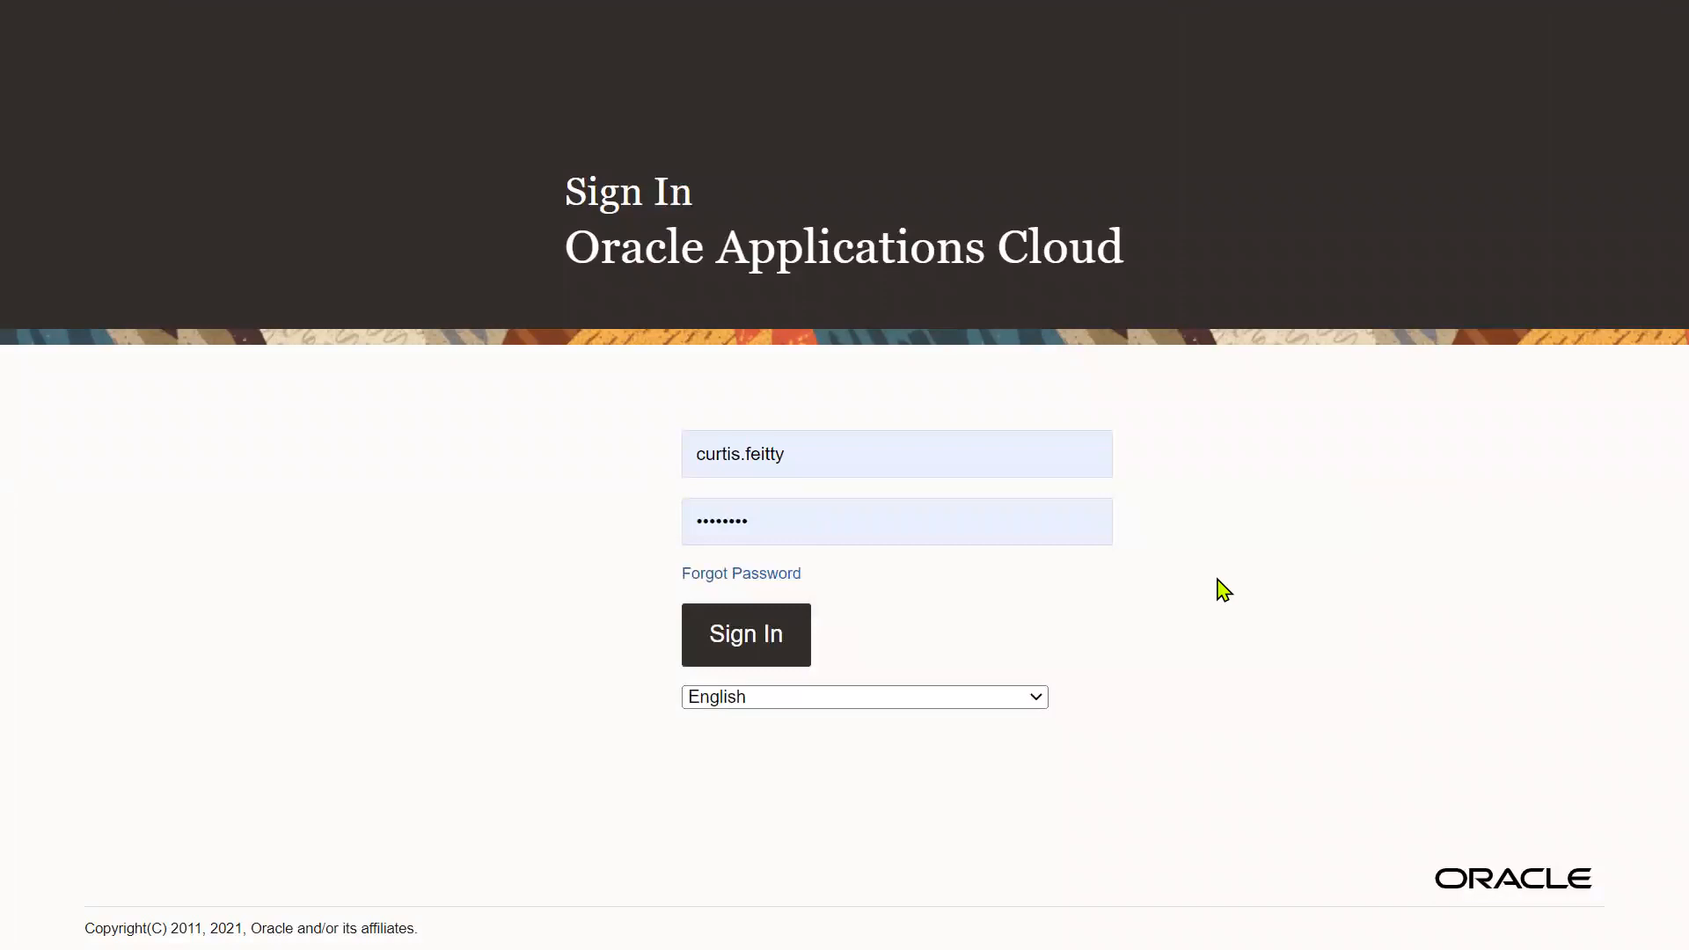
{"action": "key", "text": "Return"}
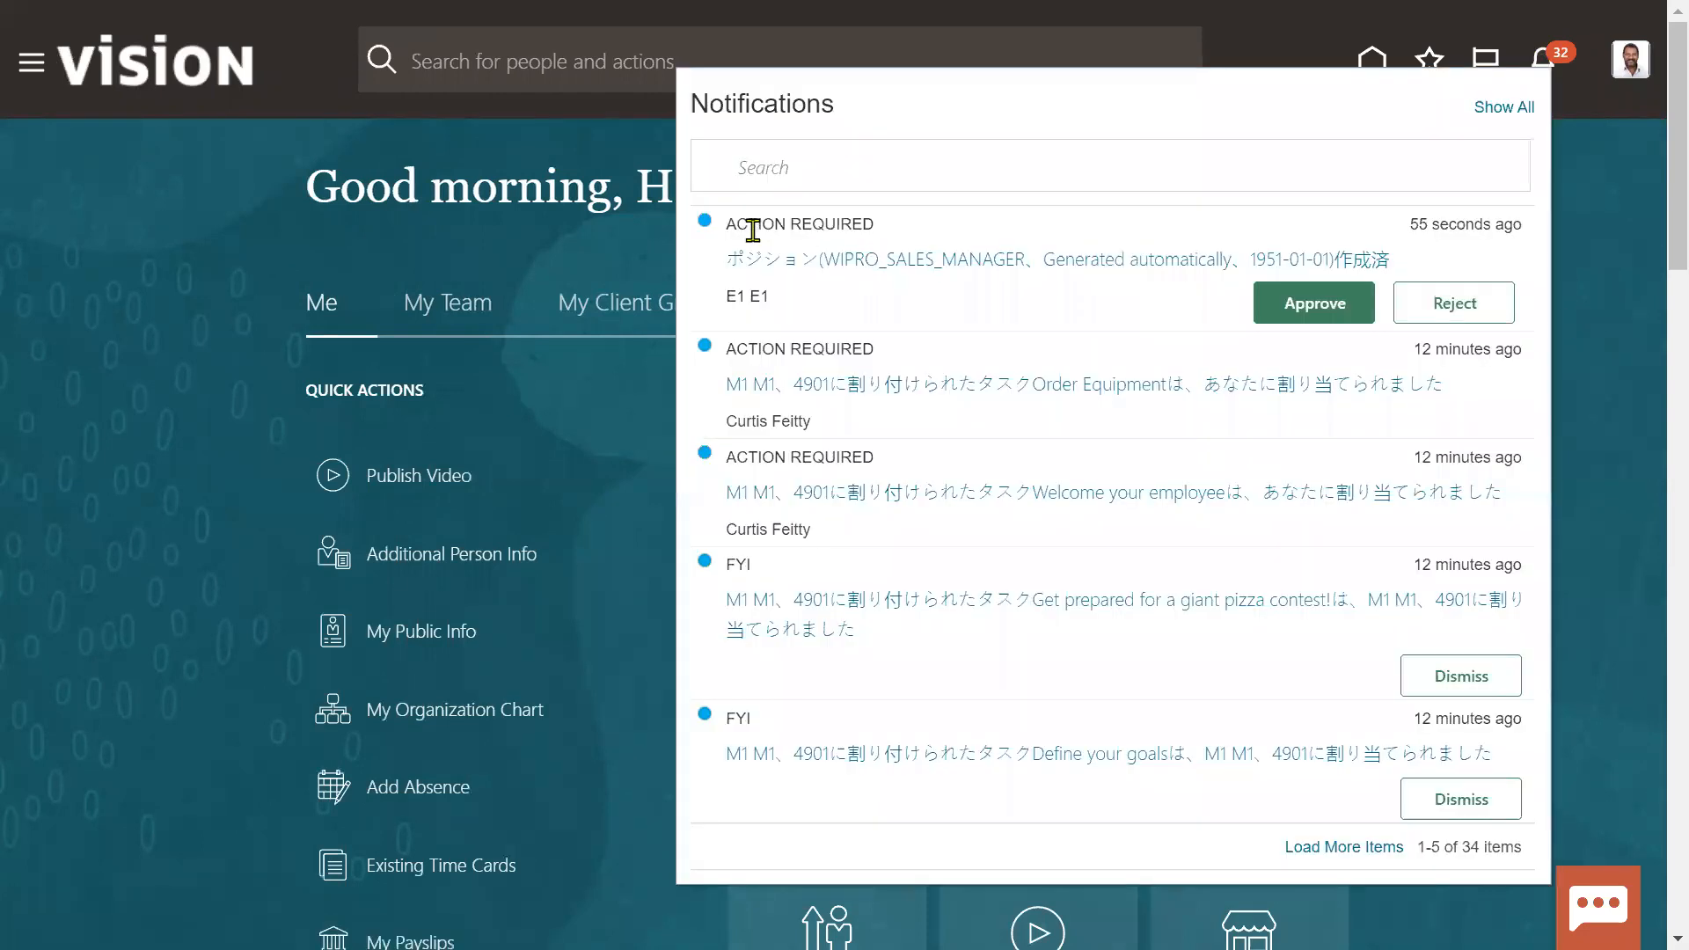
Approve the WIPRO_SALES_MANAGER position request from the notifications panel, then close the panel
{"action": "left_click_drag", "start_coordinate": [747, 225], "coordinate": [876, 225]}
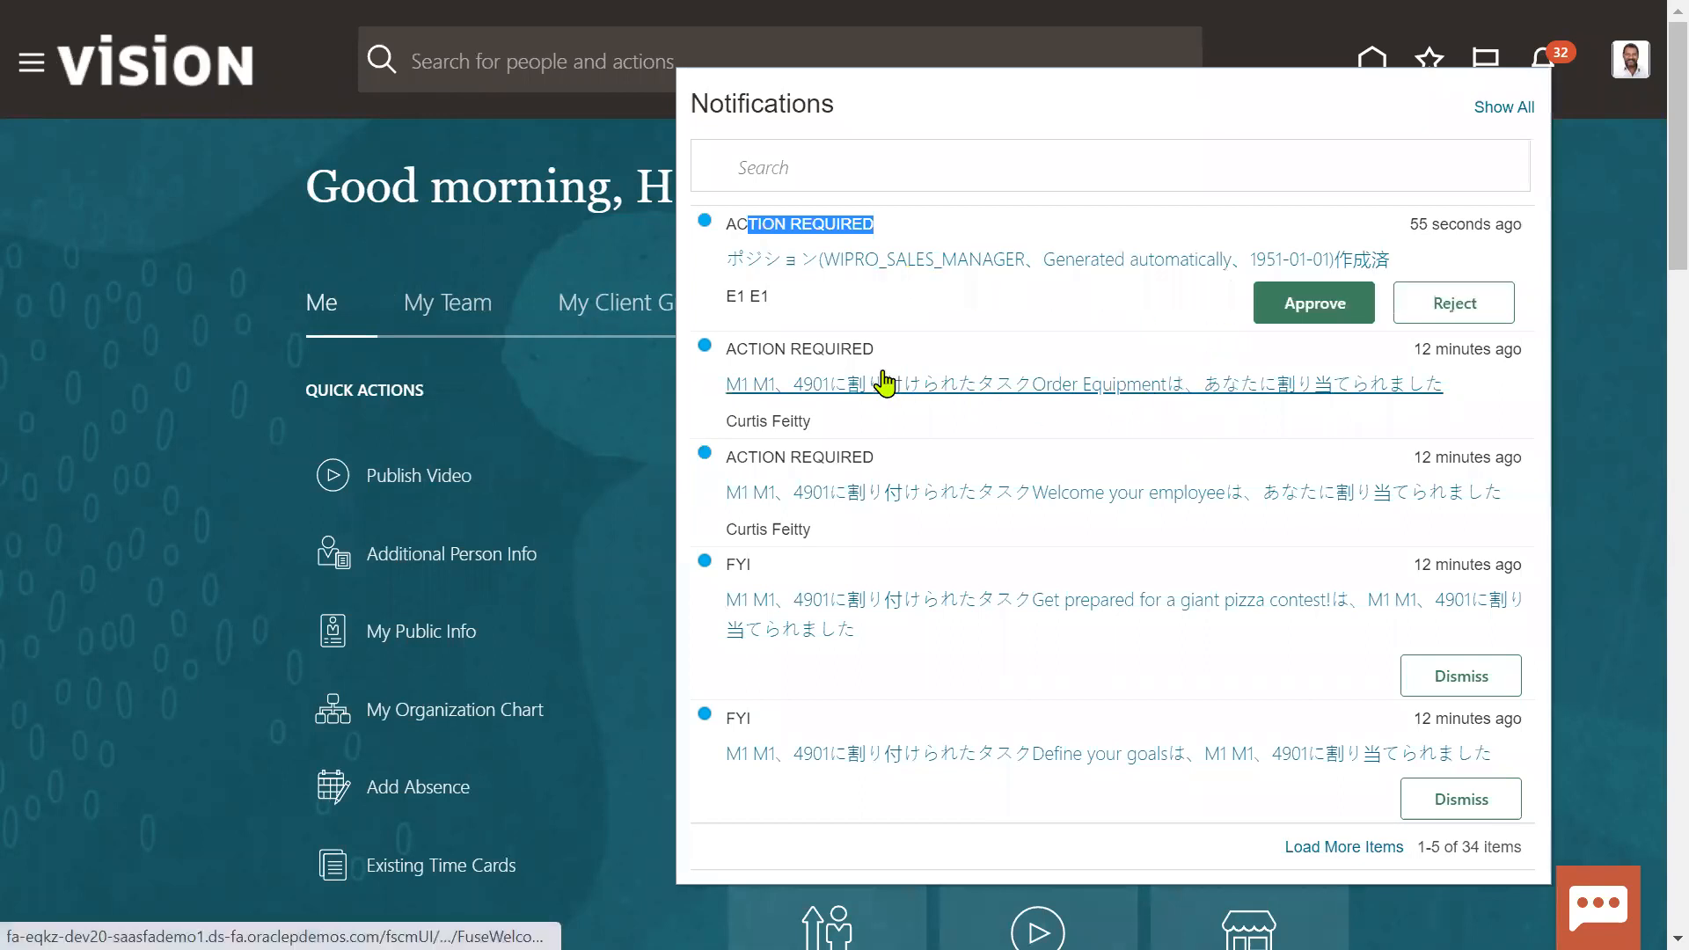
{"action": "double_click", "coordinate": [828, 352]}
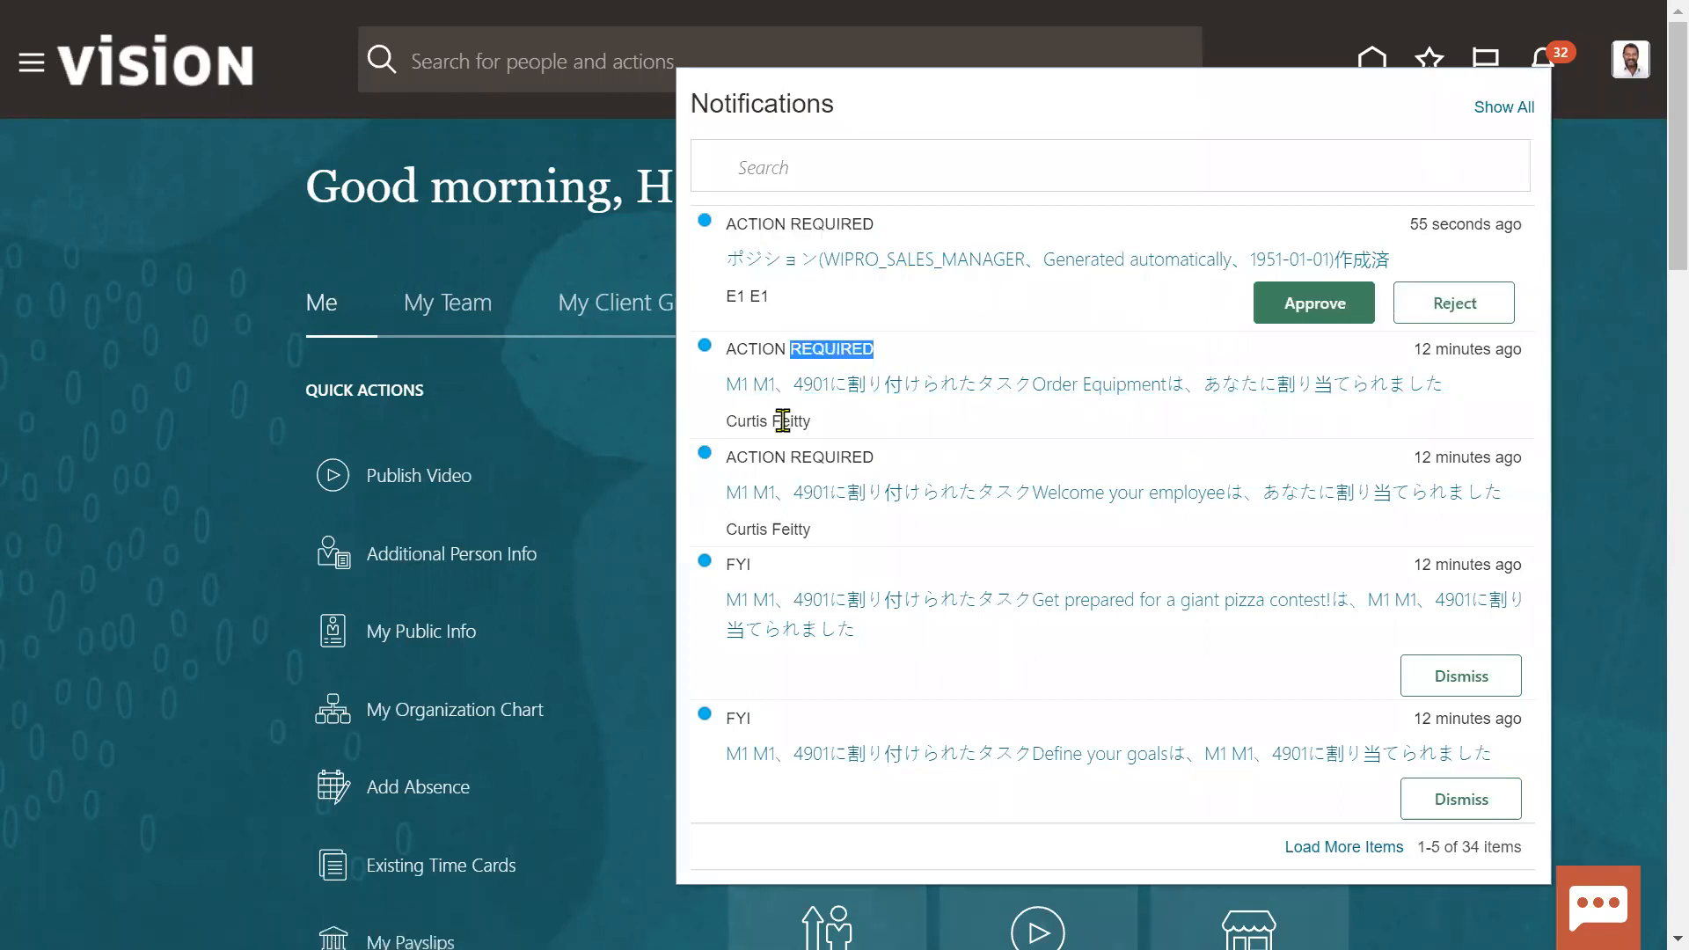
{"action": "left_click", "coordinate": [1308, 319]}
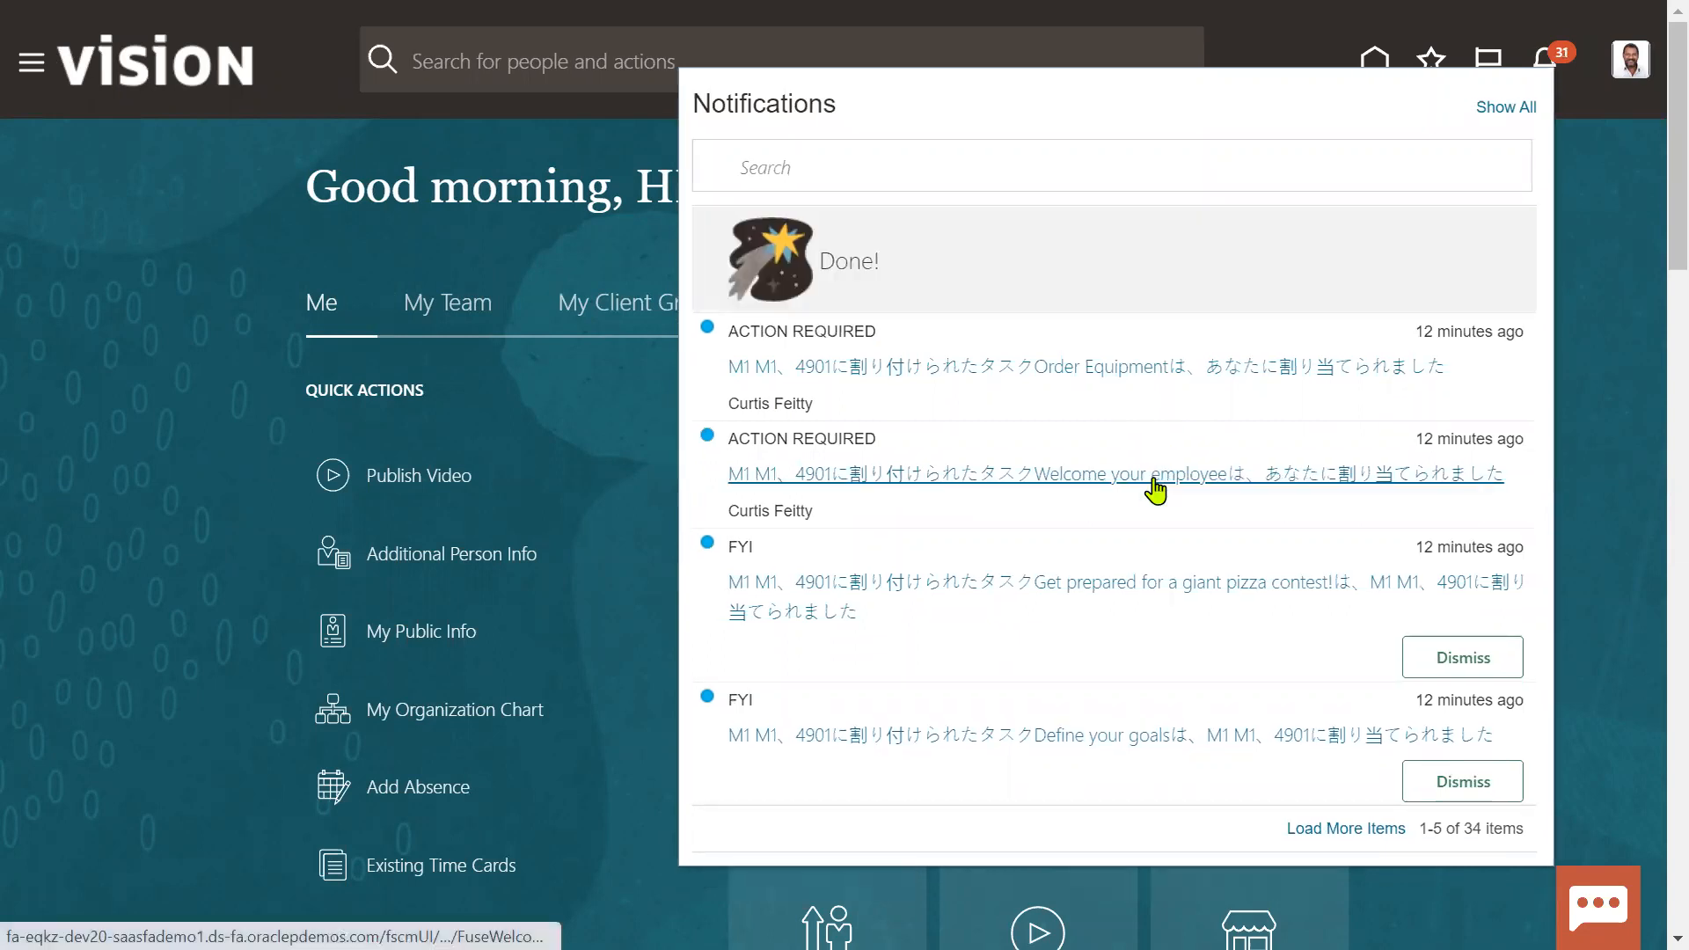
{"action": "left_click", "coordinate": [1587, 249]}
{"action": "left_click", "coordinate": [1628, 77]}
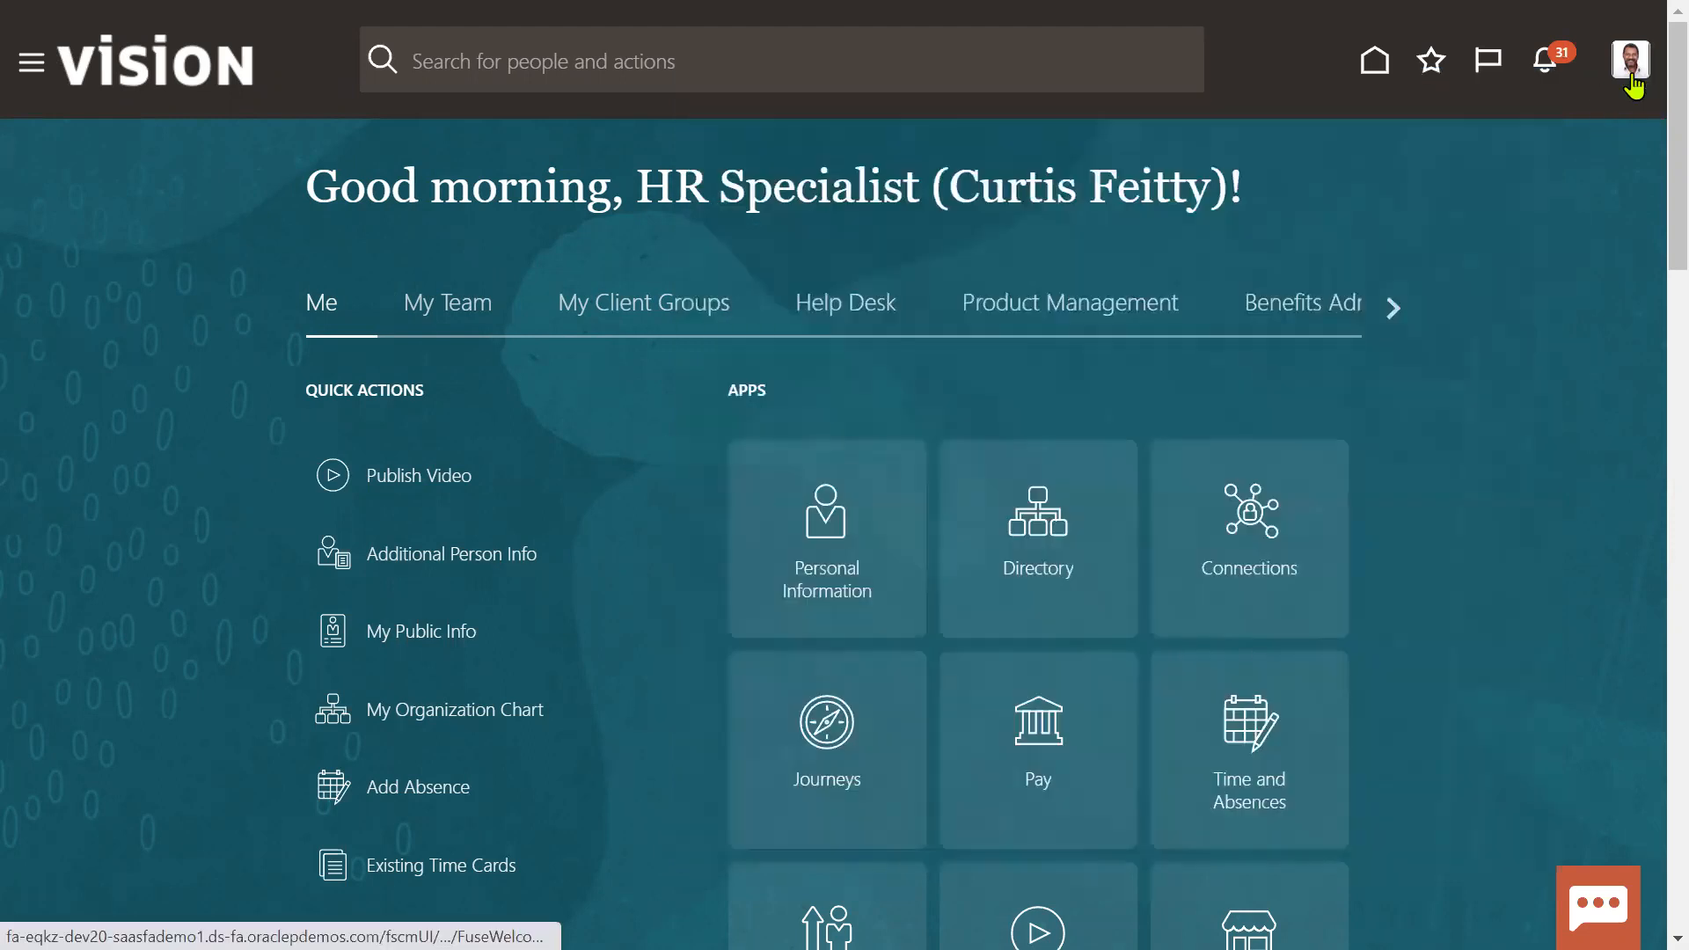
Search setup tasks for Approval and open Manage Approval Transactions
{"action": "left_click", "coordinate": [1161, 462]}
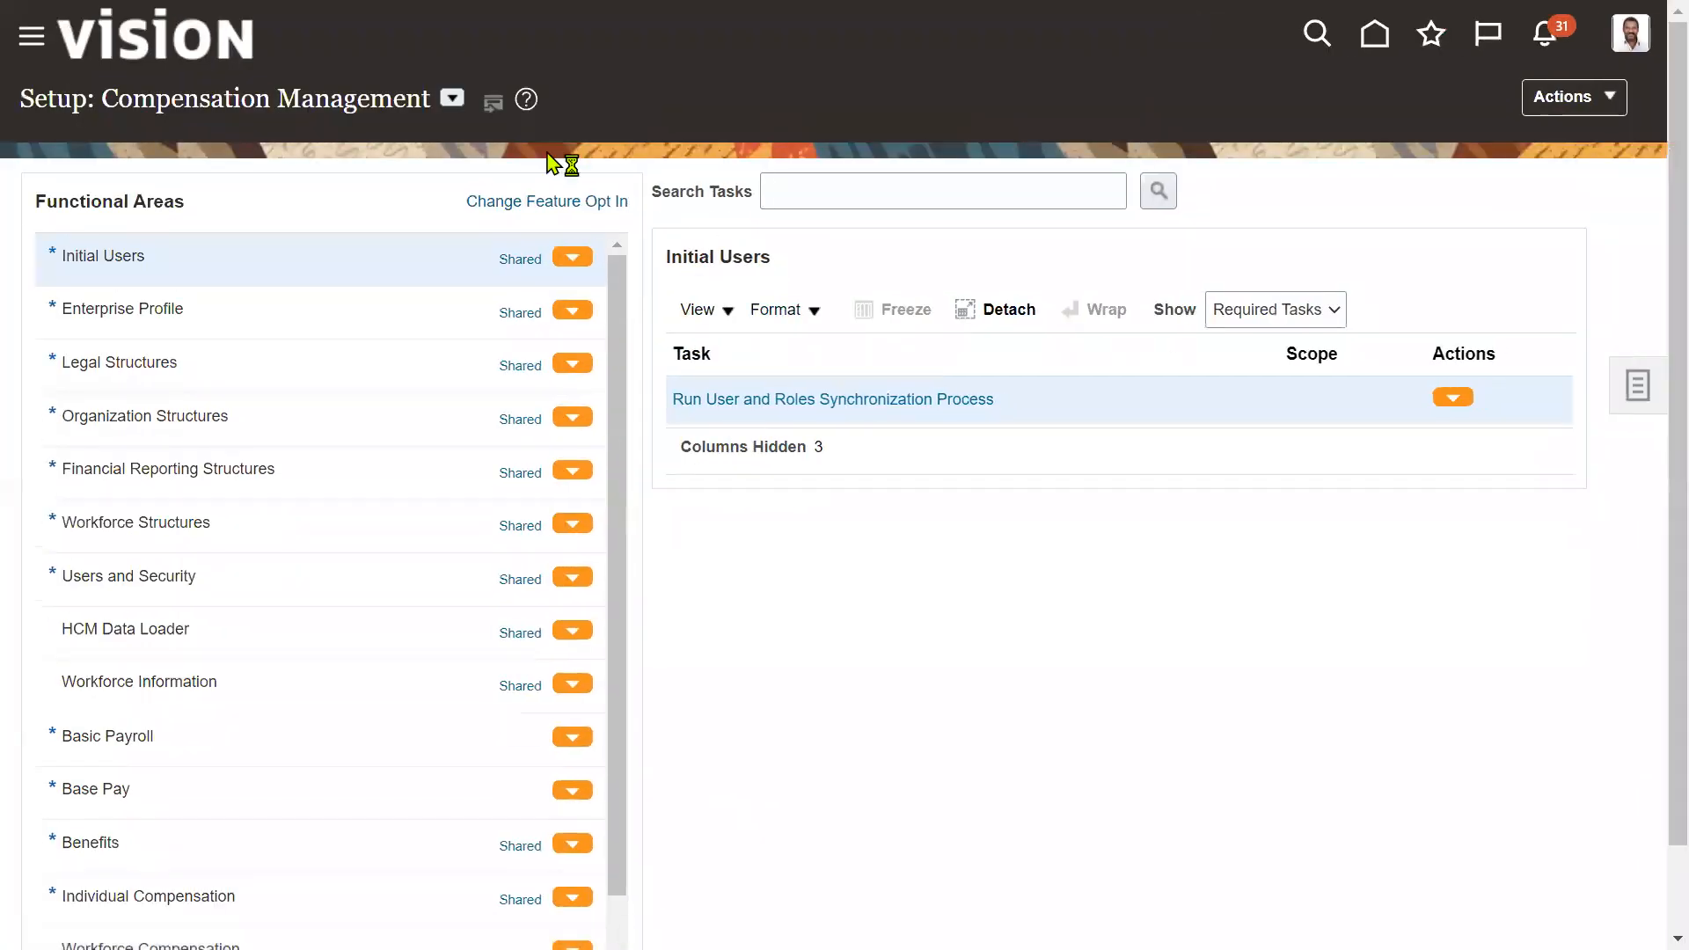
{"action": "left_click", "coordinate": [931, 200]}
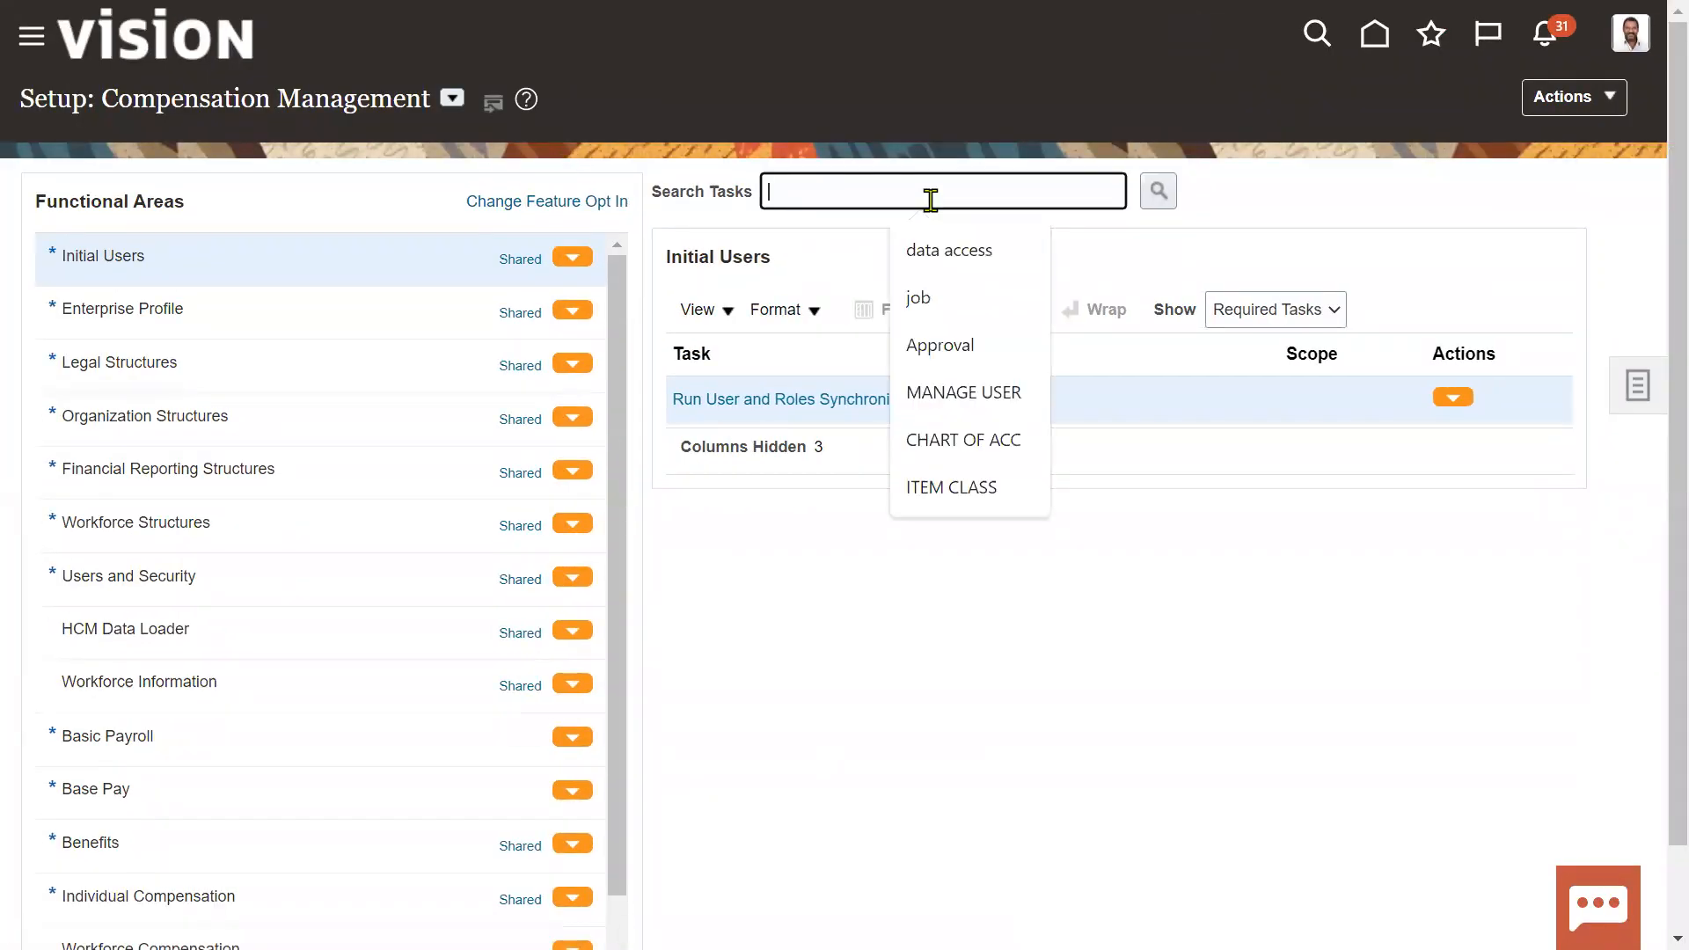
{"action": "left_click", "coordinate": [976, 343]}
{"action": "left_click", "coordinate": [1158, 205]}
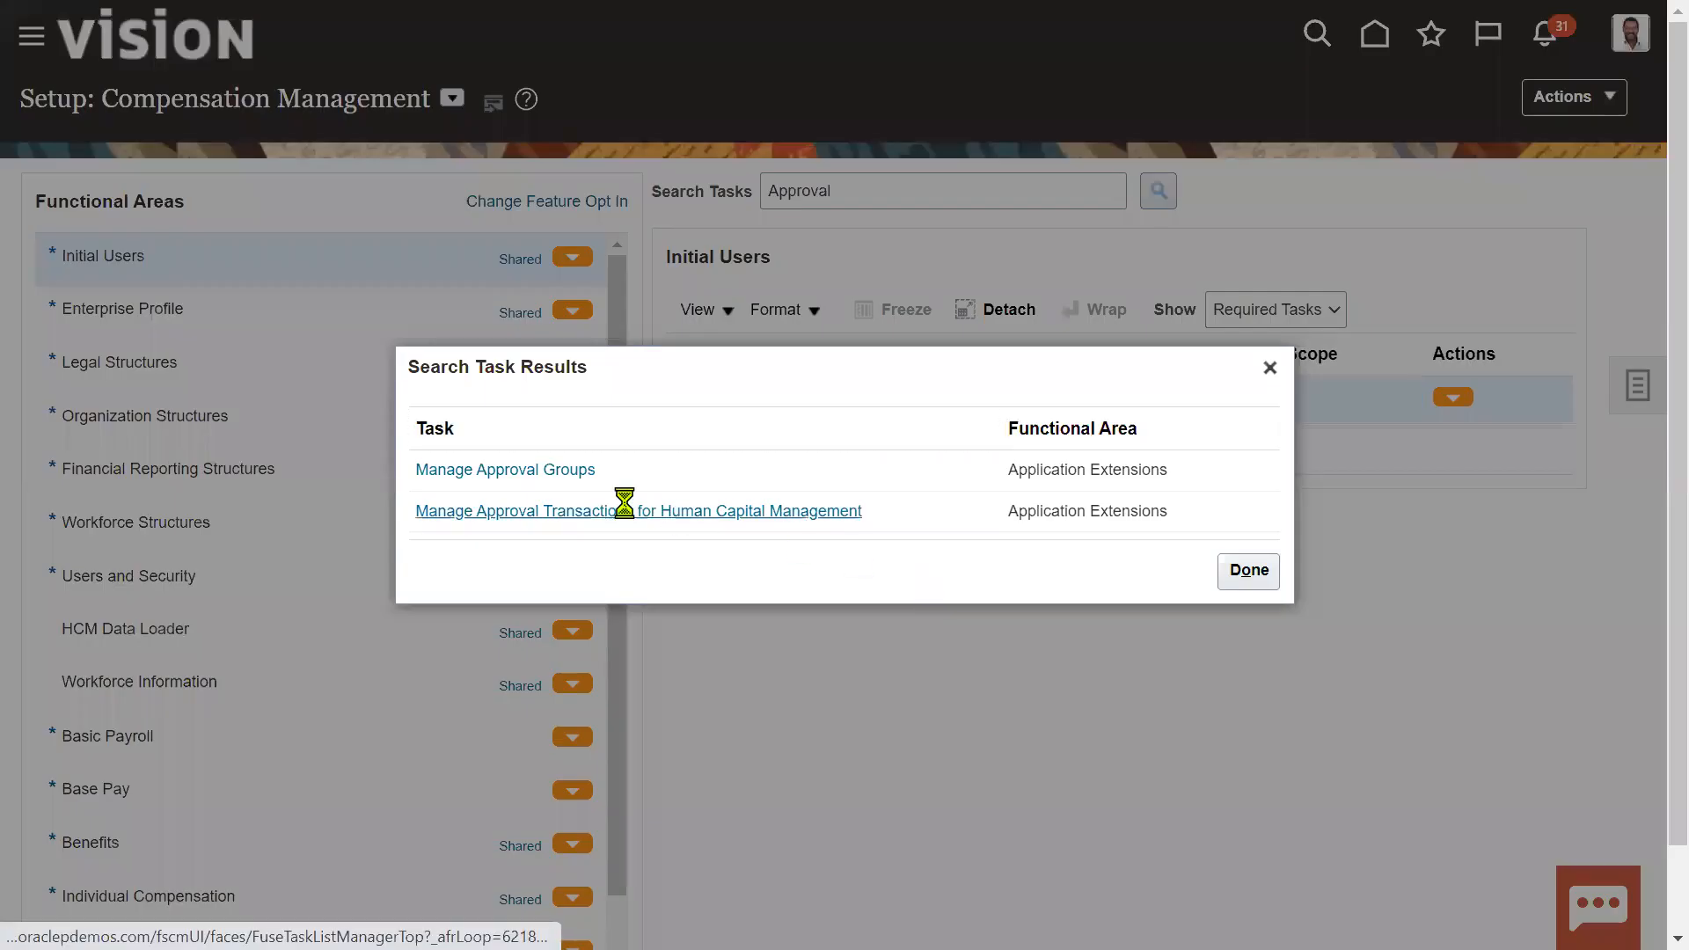
{"action": "left_click", "coordinate": [624, 503]}
{"action": "left_click", "coordinate": [943, 406]}
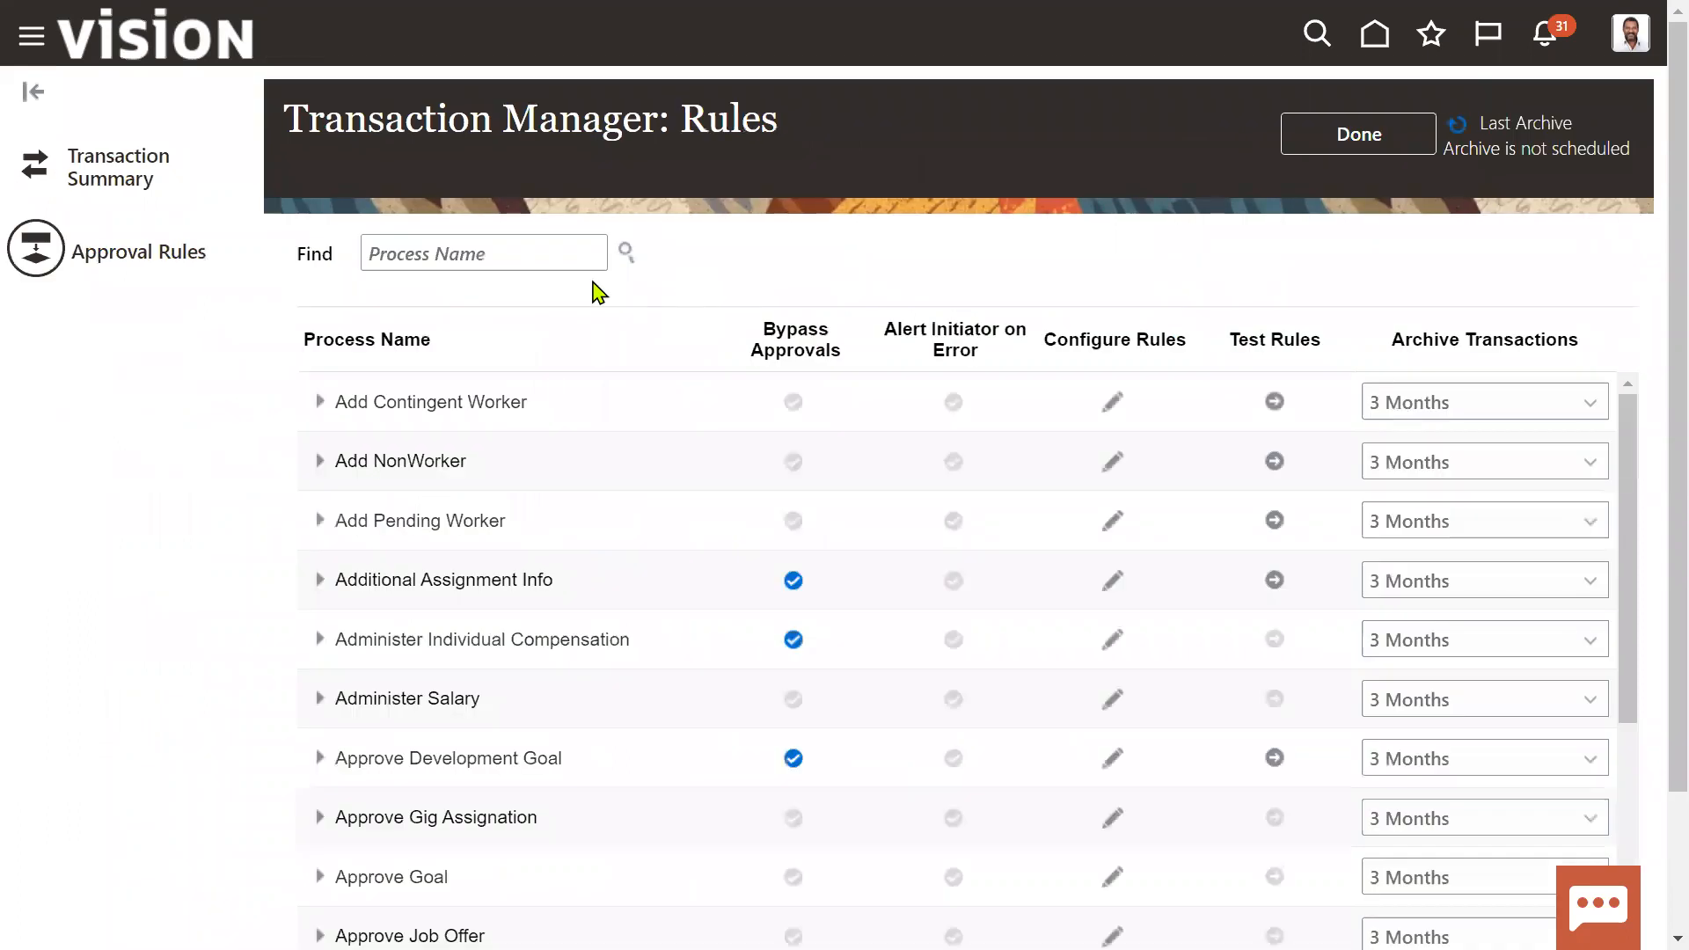
Filter processes by 'Position' and open the Create Position approval rules
{"action": "left_click", "coordinate": [581, 250]}
{"action": "type", "text": "Position"}
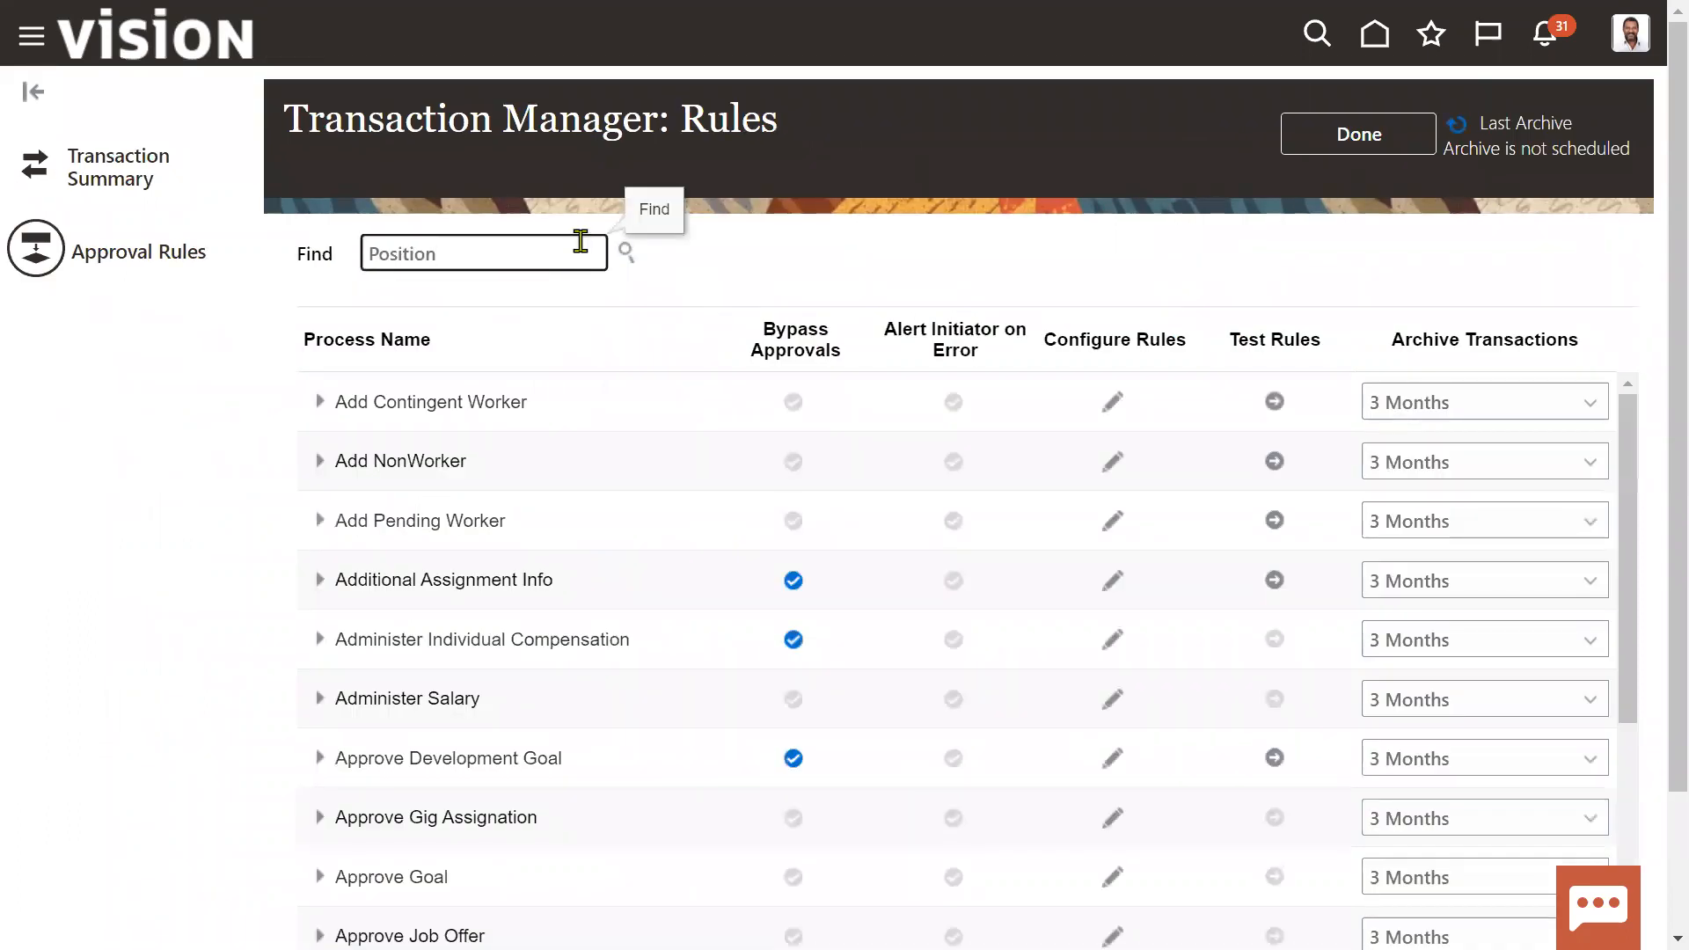
{"action": "key", "text": "Return"}
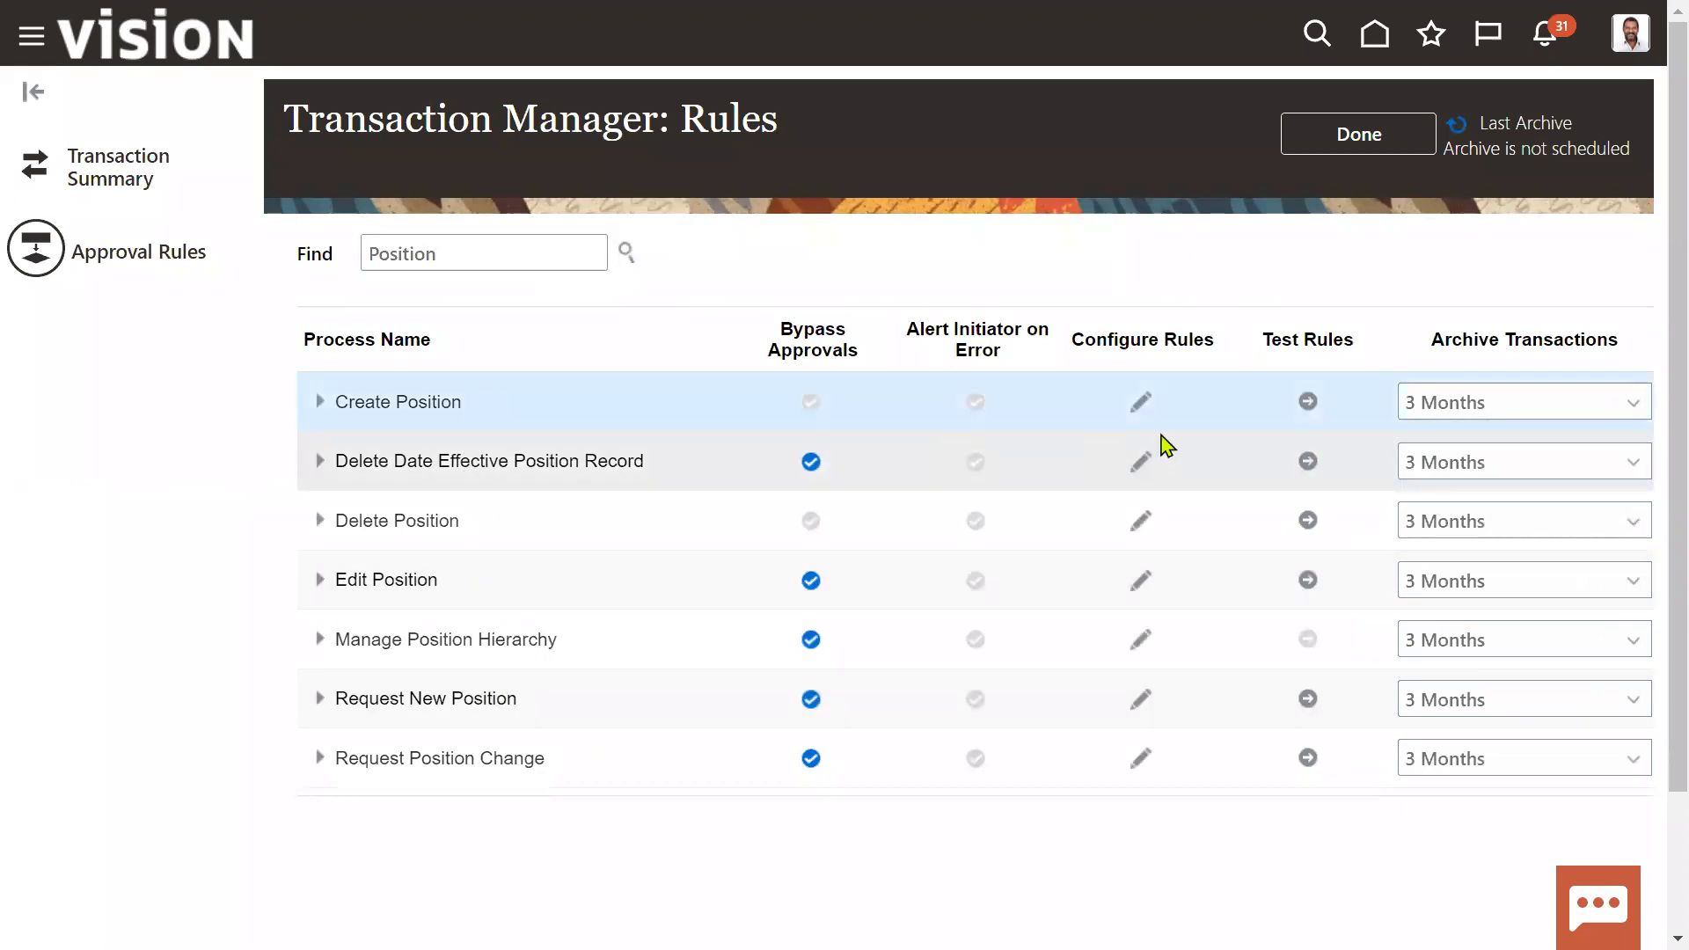
{"action": "left_click", "coordinate": [1142, 403]}
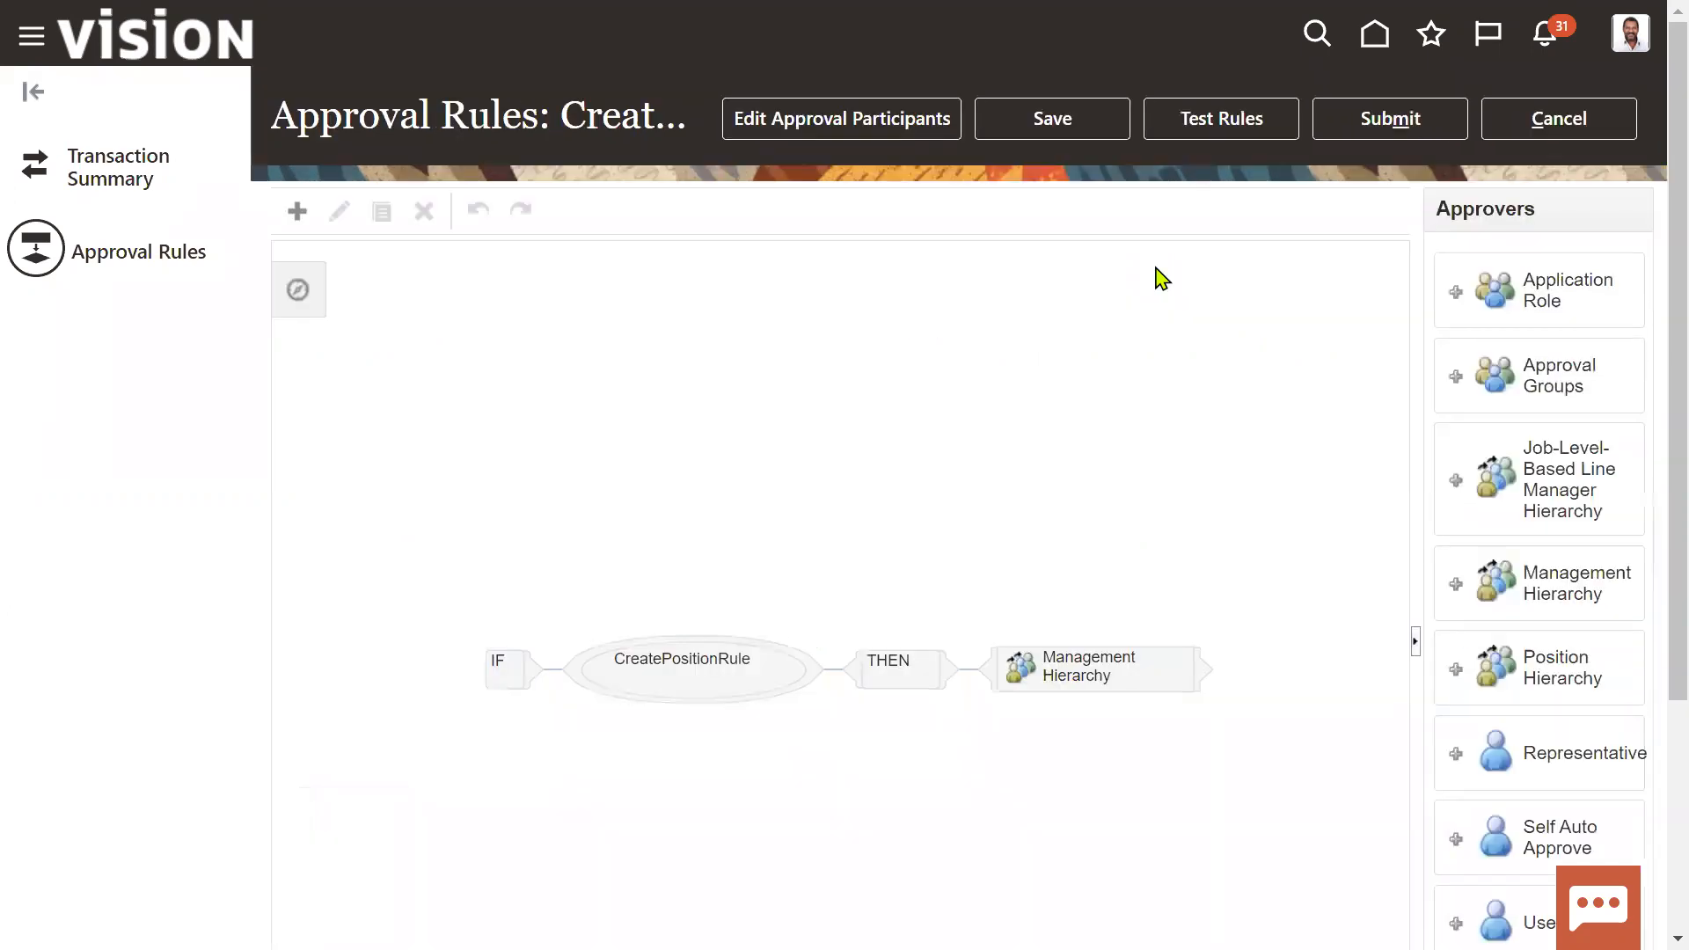
Select the Management Hierarchy approver and submit the Create Position rule changes
{"action": "left_click", "coordinate": [1090, 674]}
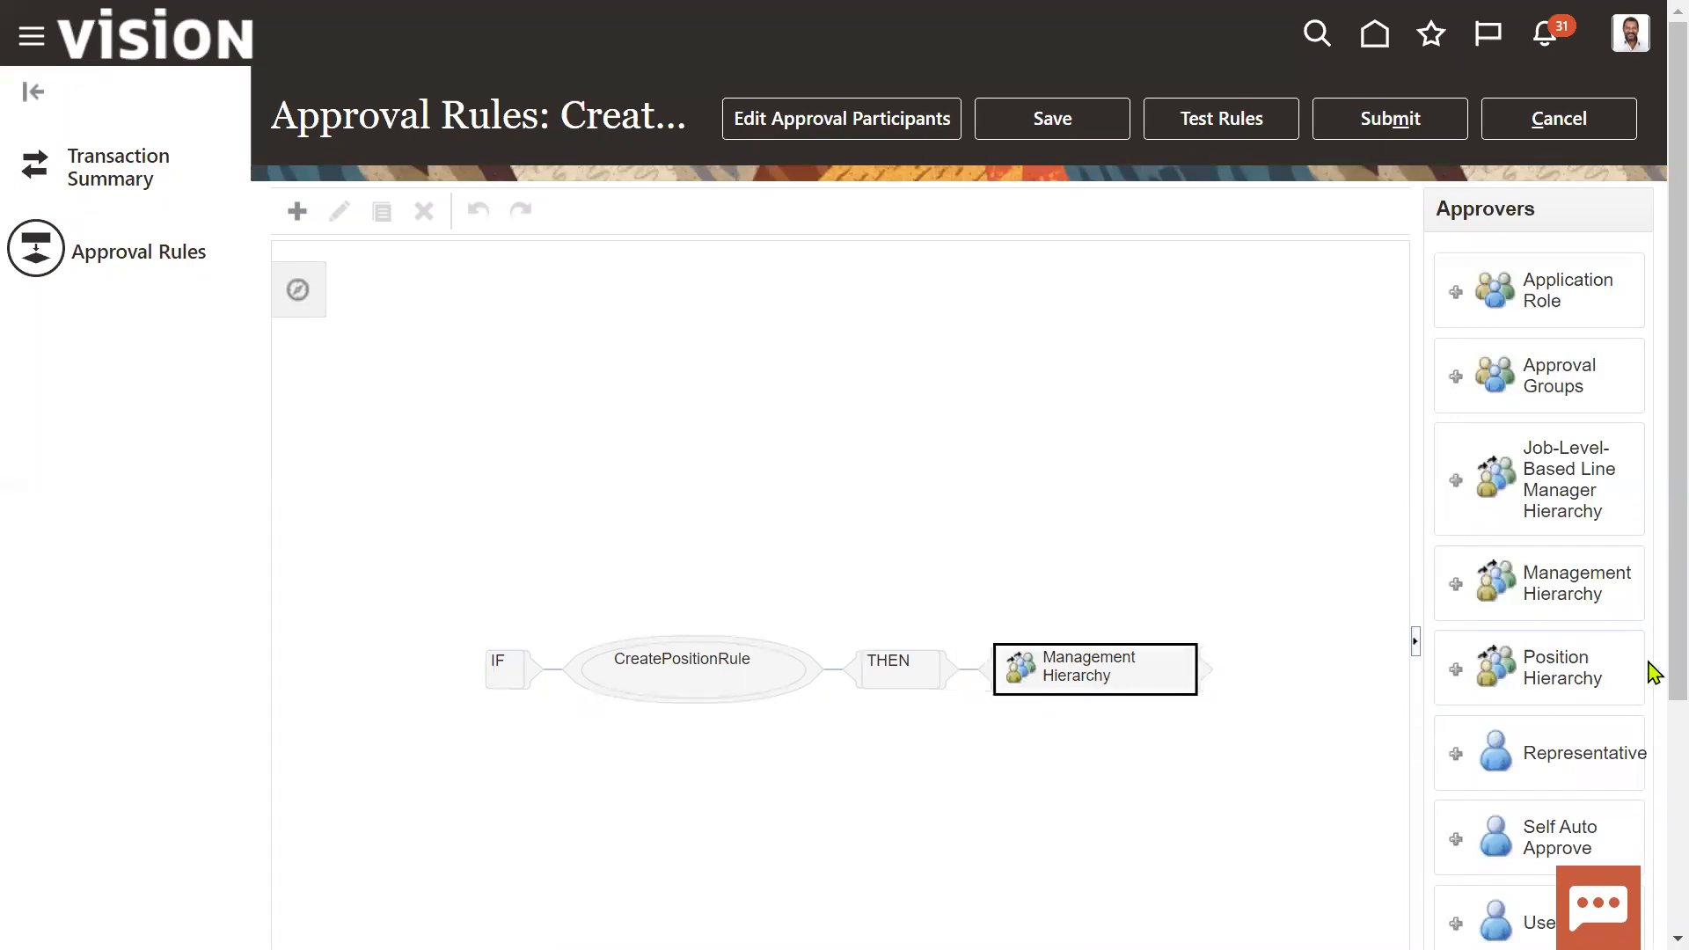
{"action": "scroll", "coordinate": [1648, 672], "scroll_direction": "down", "scroll_amount": 4}
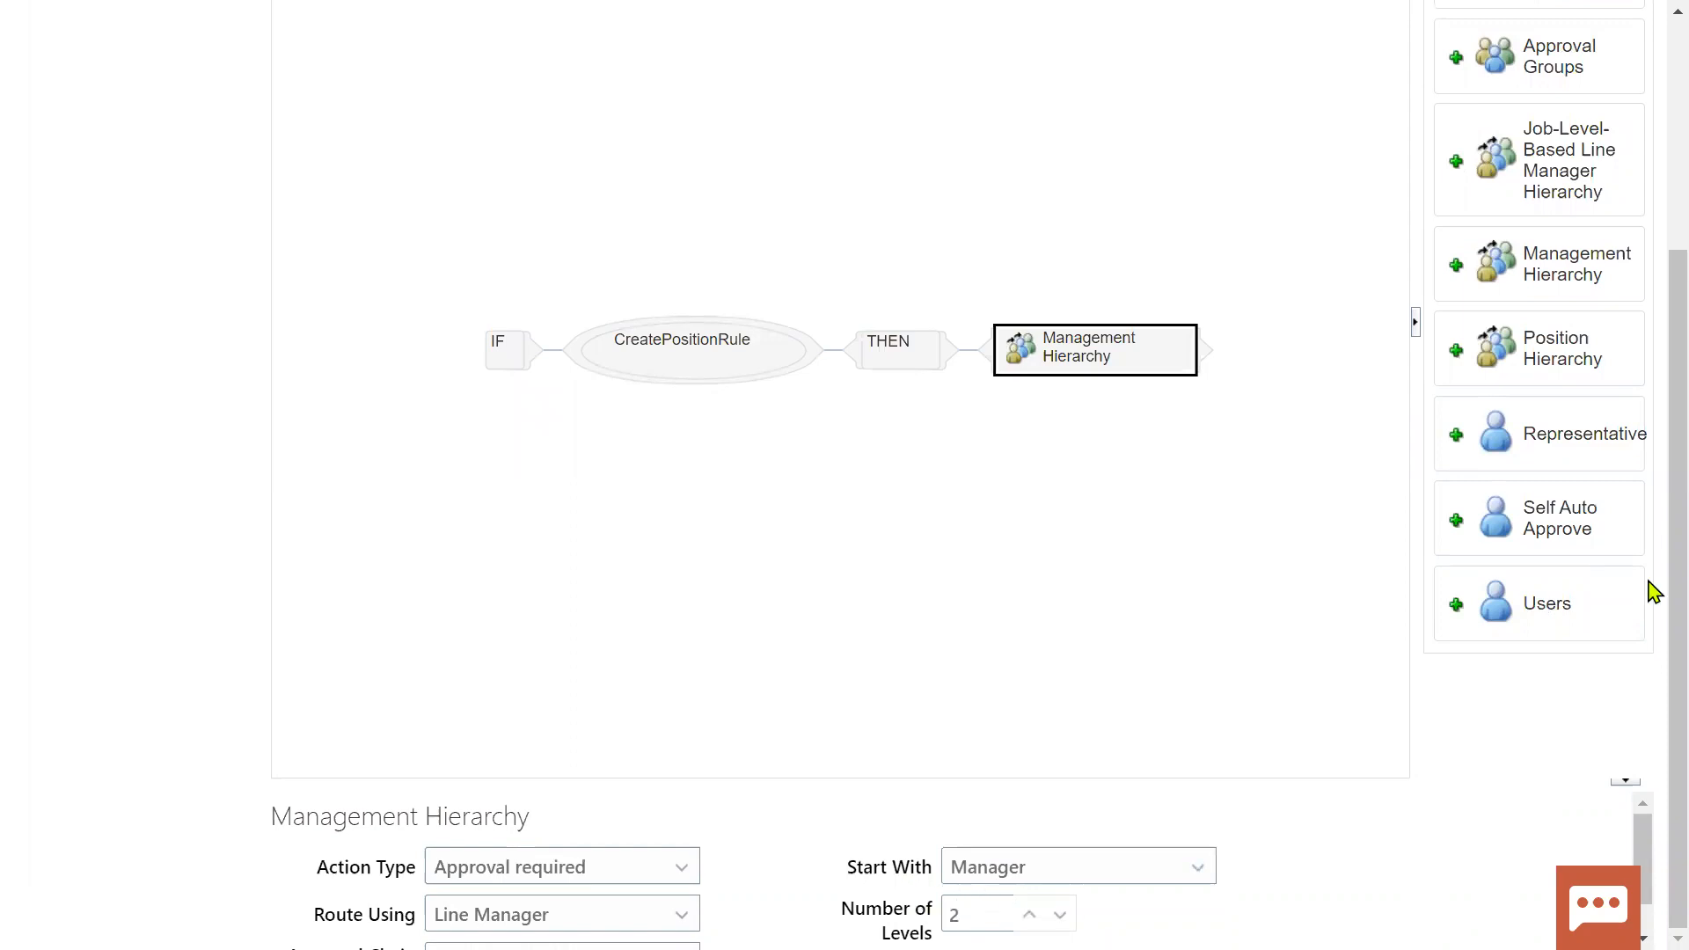
{"action": "scroll", "coordinate": [1648, 423], "scroll_direction": "up", "scroll_amount": 4}
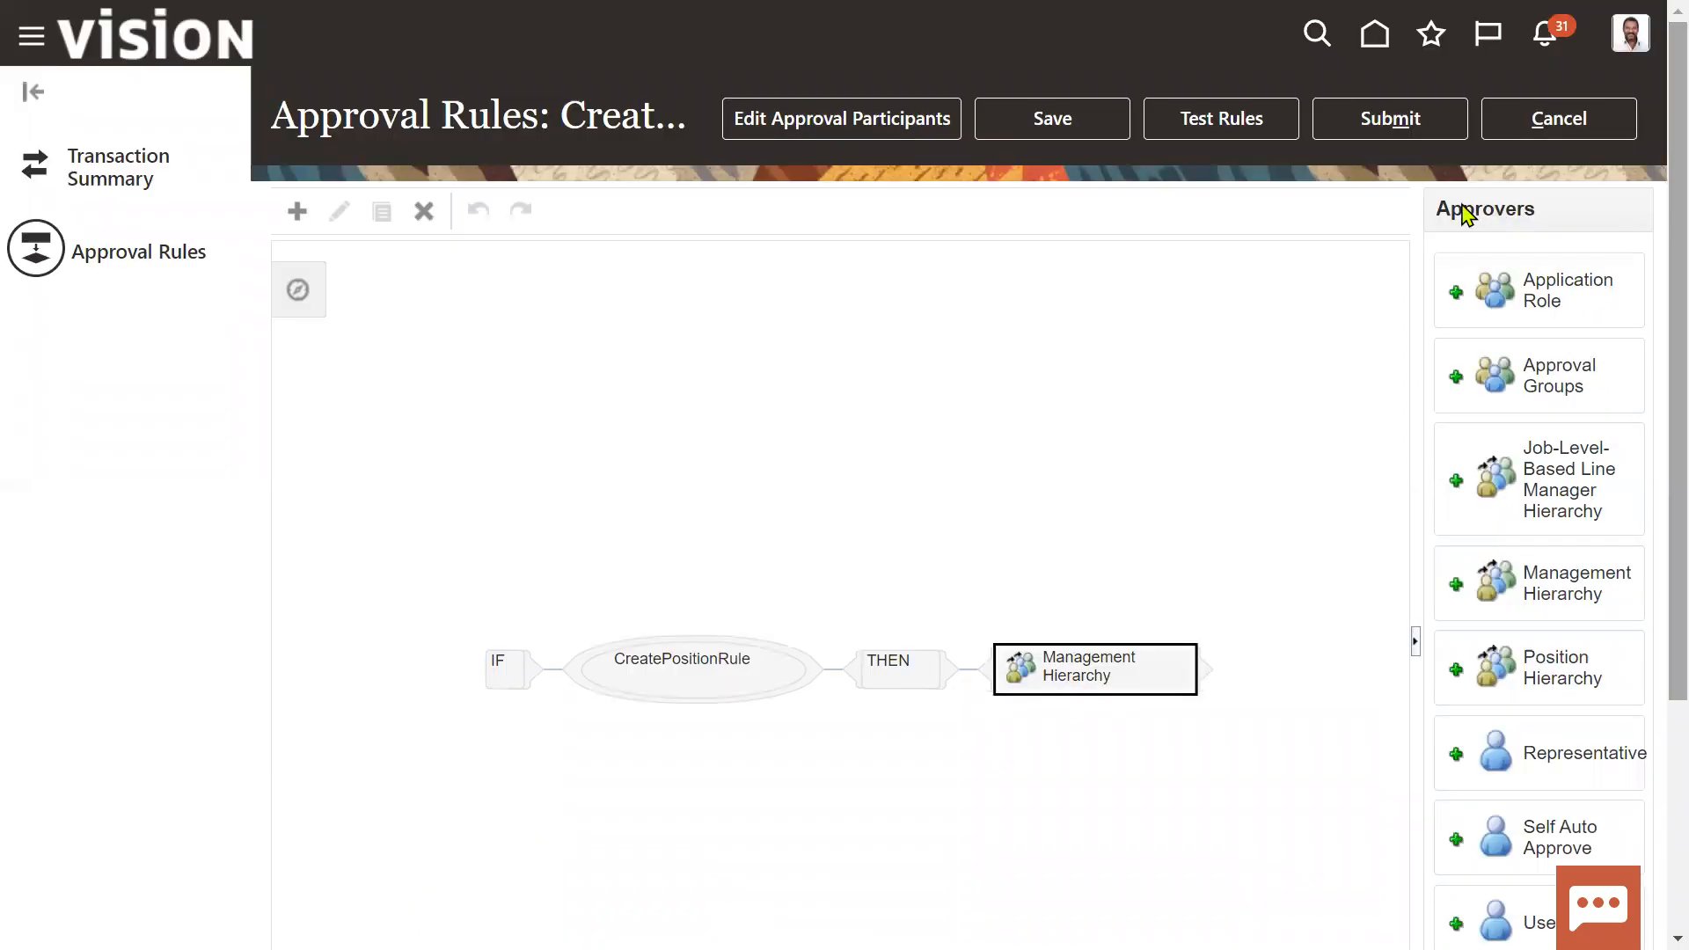
{"action": "left_click", "coordinate": [1448, 114]}
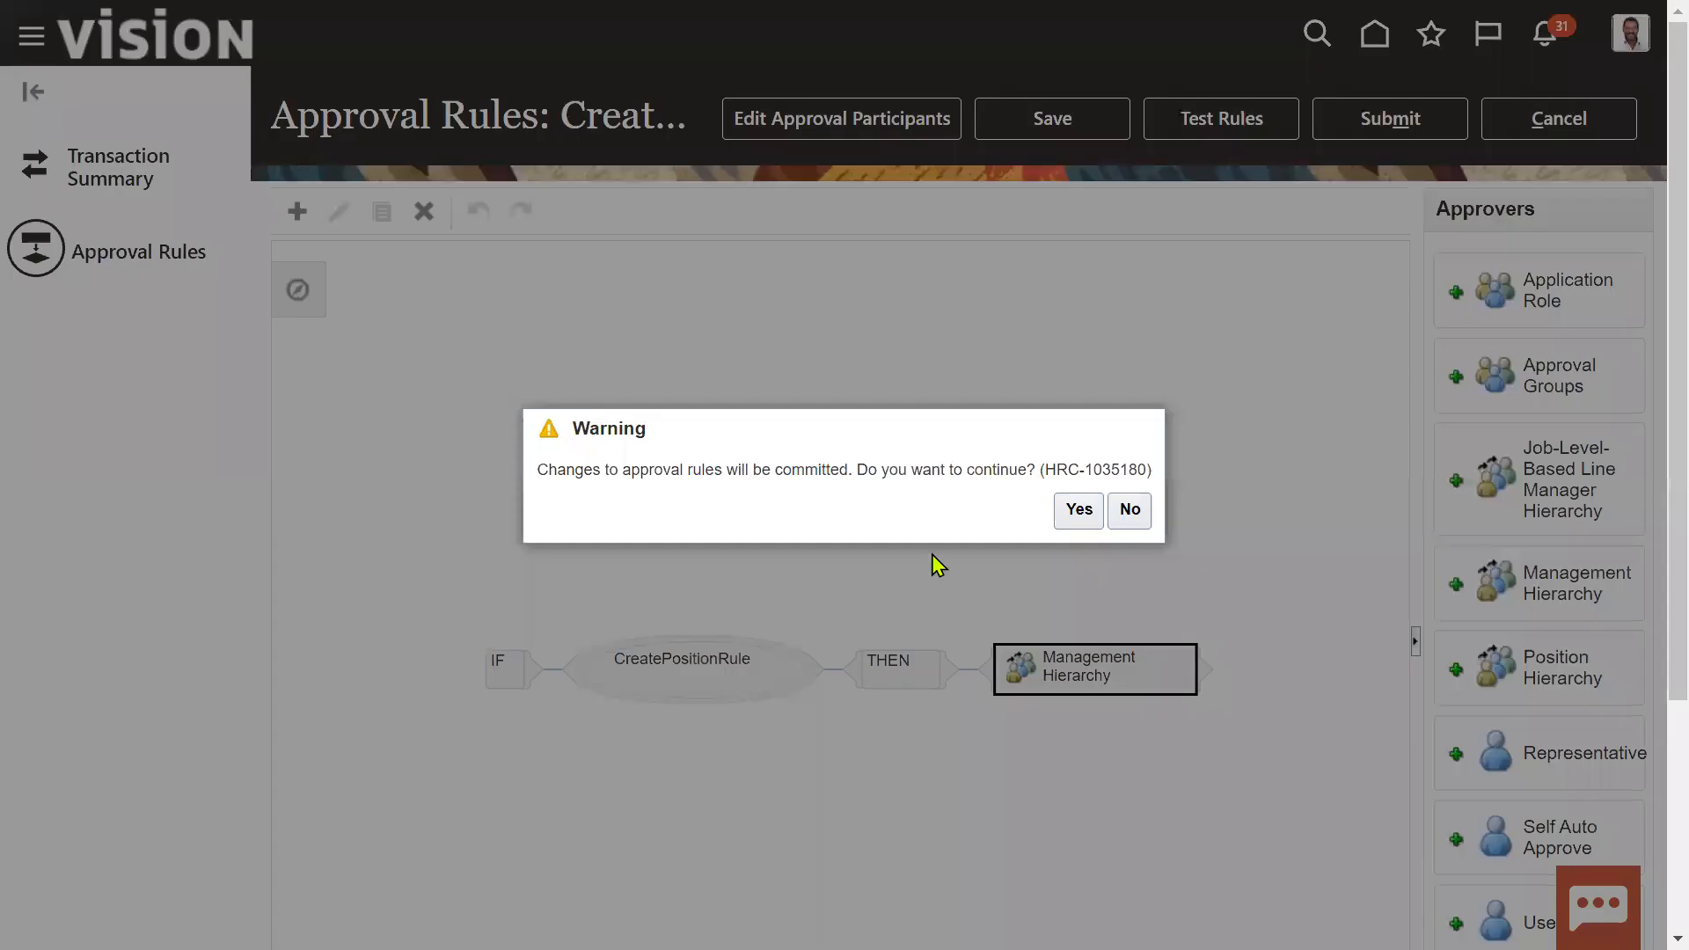
{"action": "left_click", "coordinate": [1078, 517]}
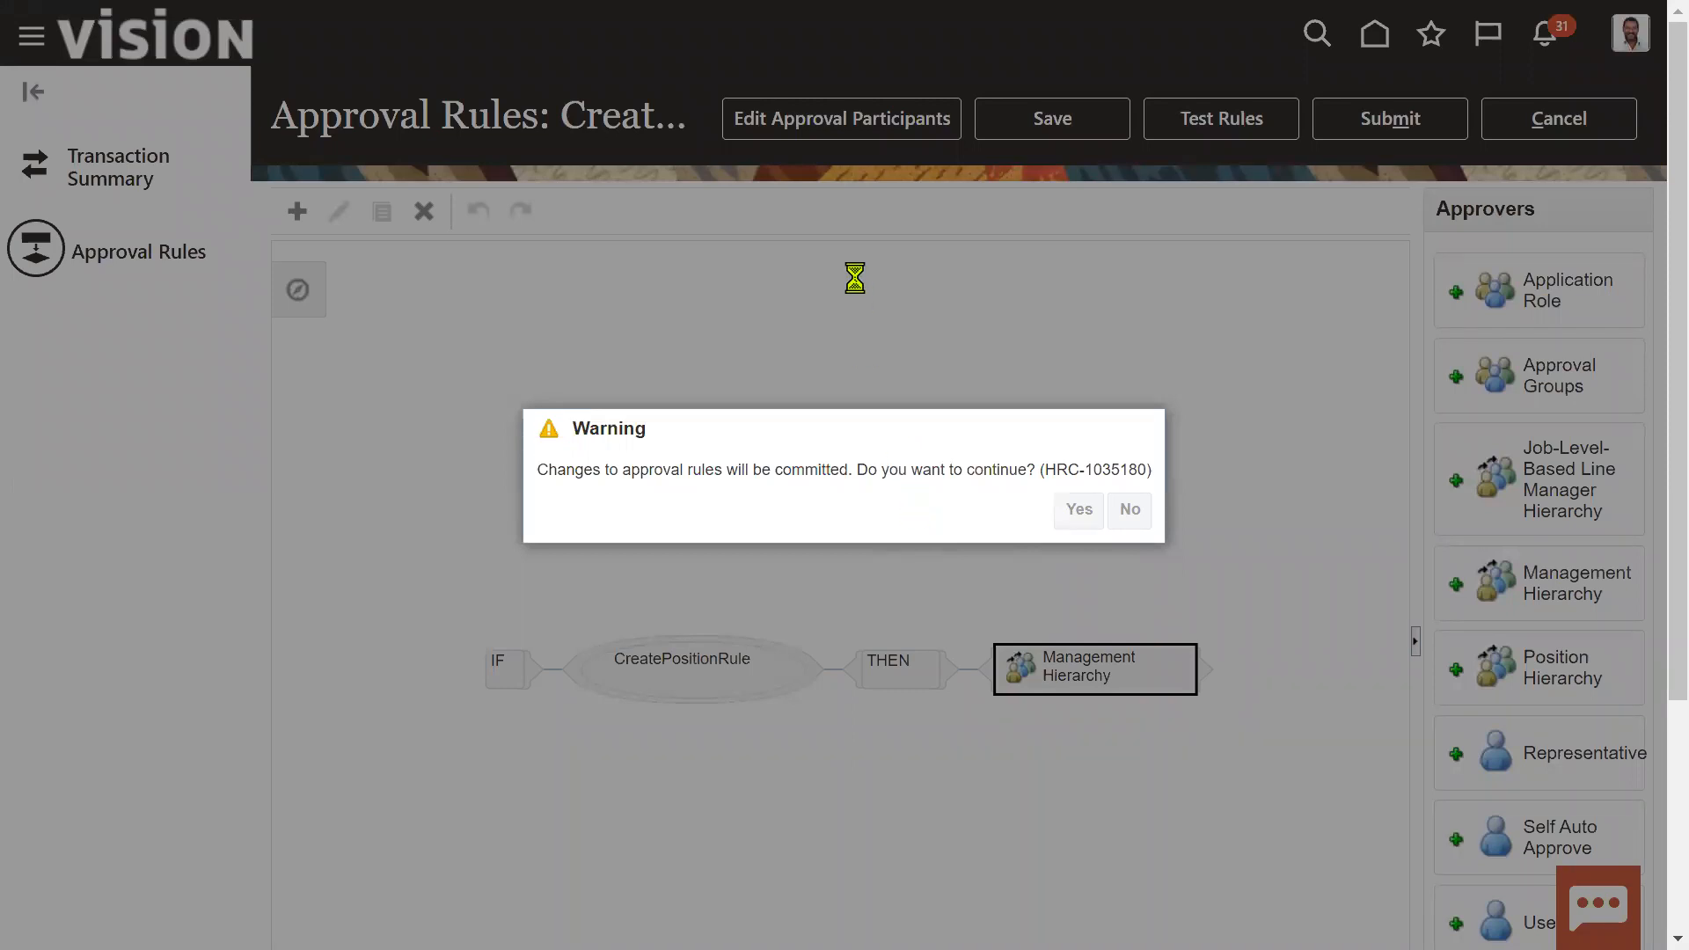
{"action": "left_click", "coordinate": [977, 520]}
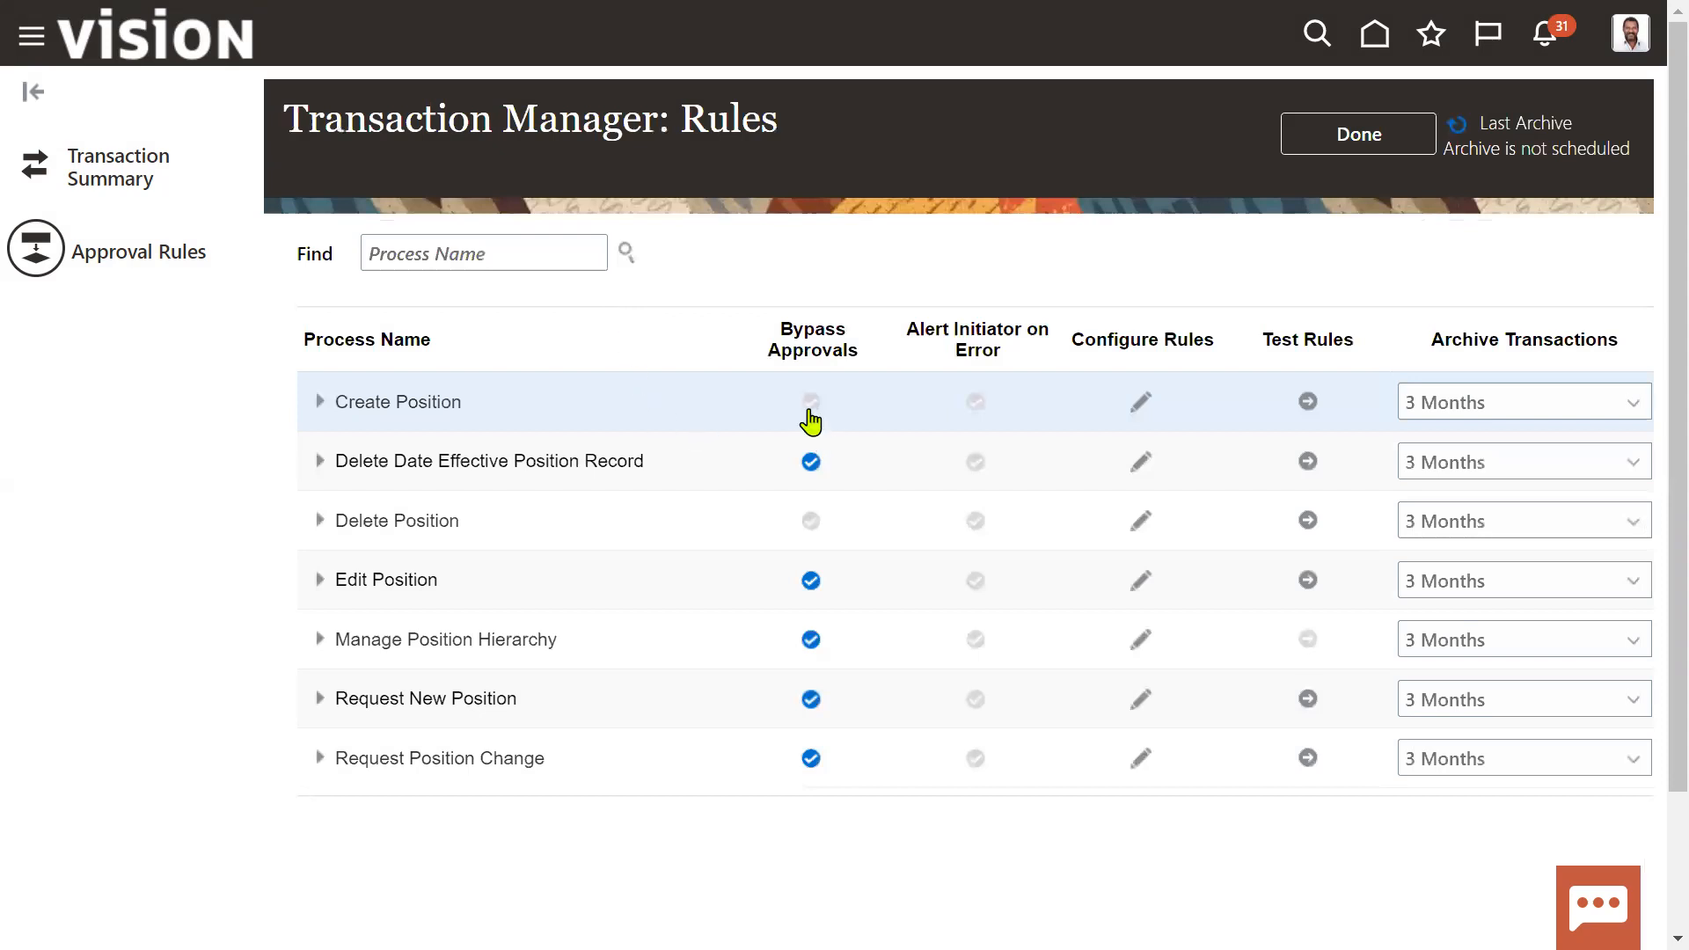
Finish with the transaction rules and search Compensation Management setup tasks for 'position'
{"action": "left_click", "coordinate": [810, 405]}
{"action": "left_click", "coordinate": [1386, 133]}
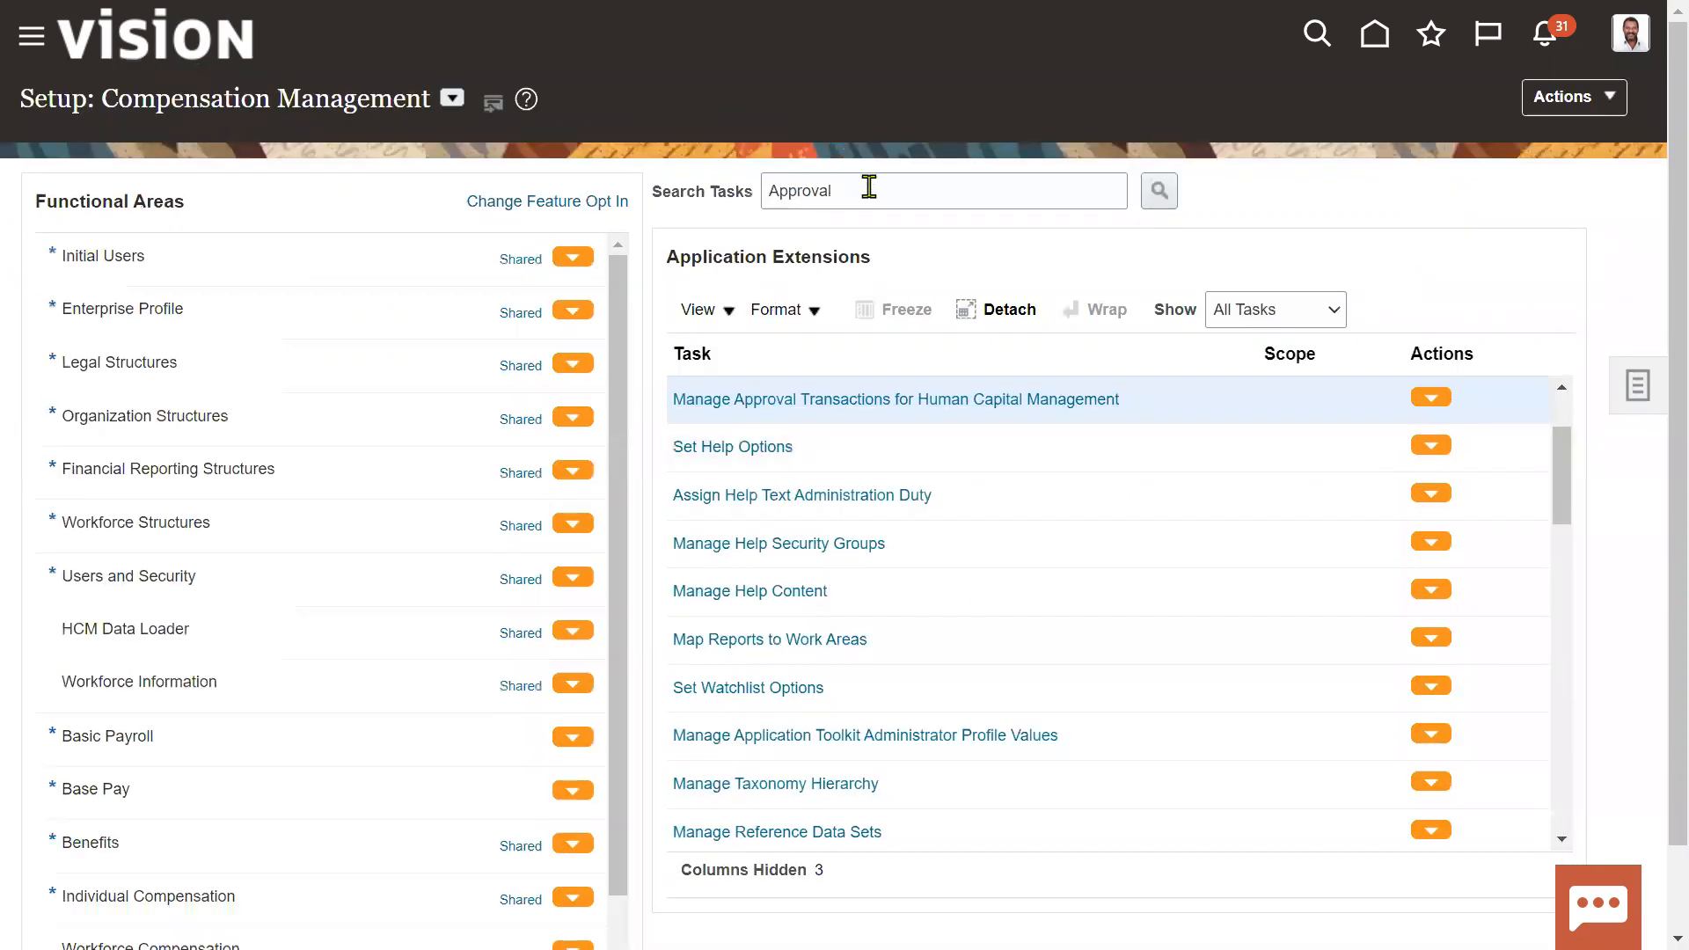
{"action": "left_click_drag", "start_coordinate": [868, 187], "coordinate": [425, 208]}
{"action": "type", "text": "position"}
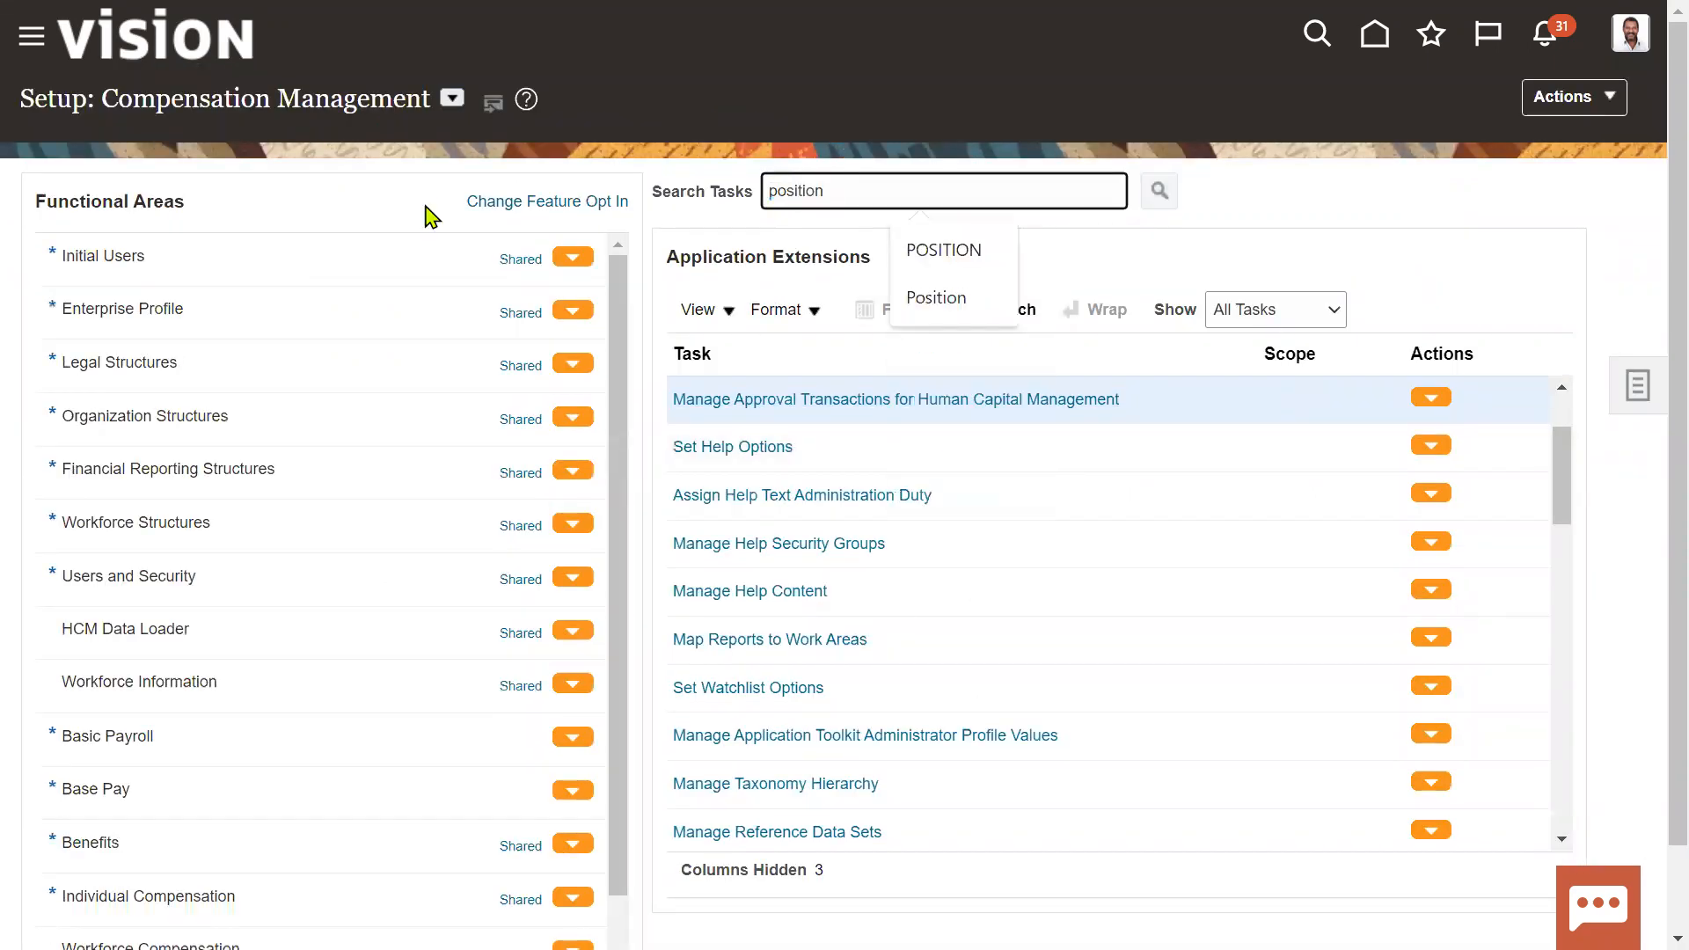
{"action": "key", "text": "Return"}
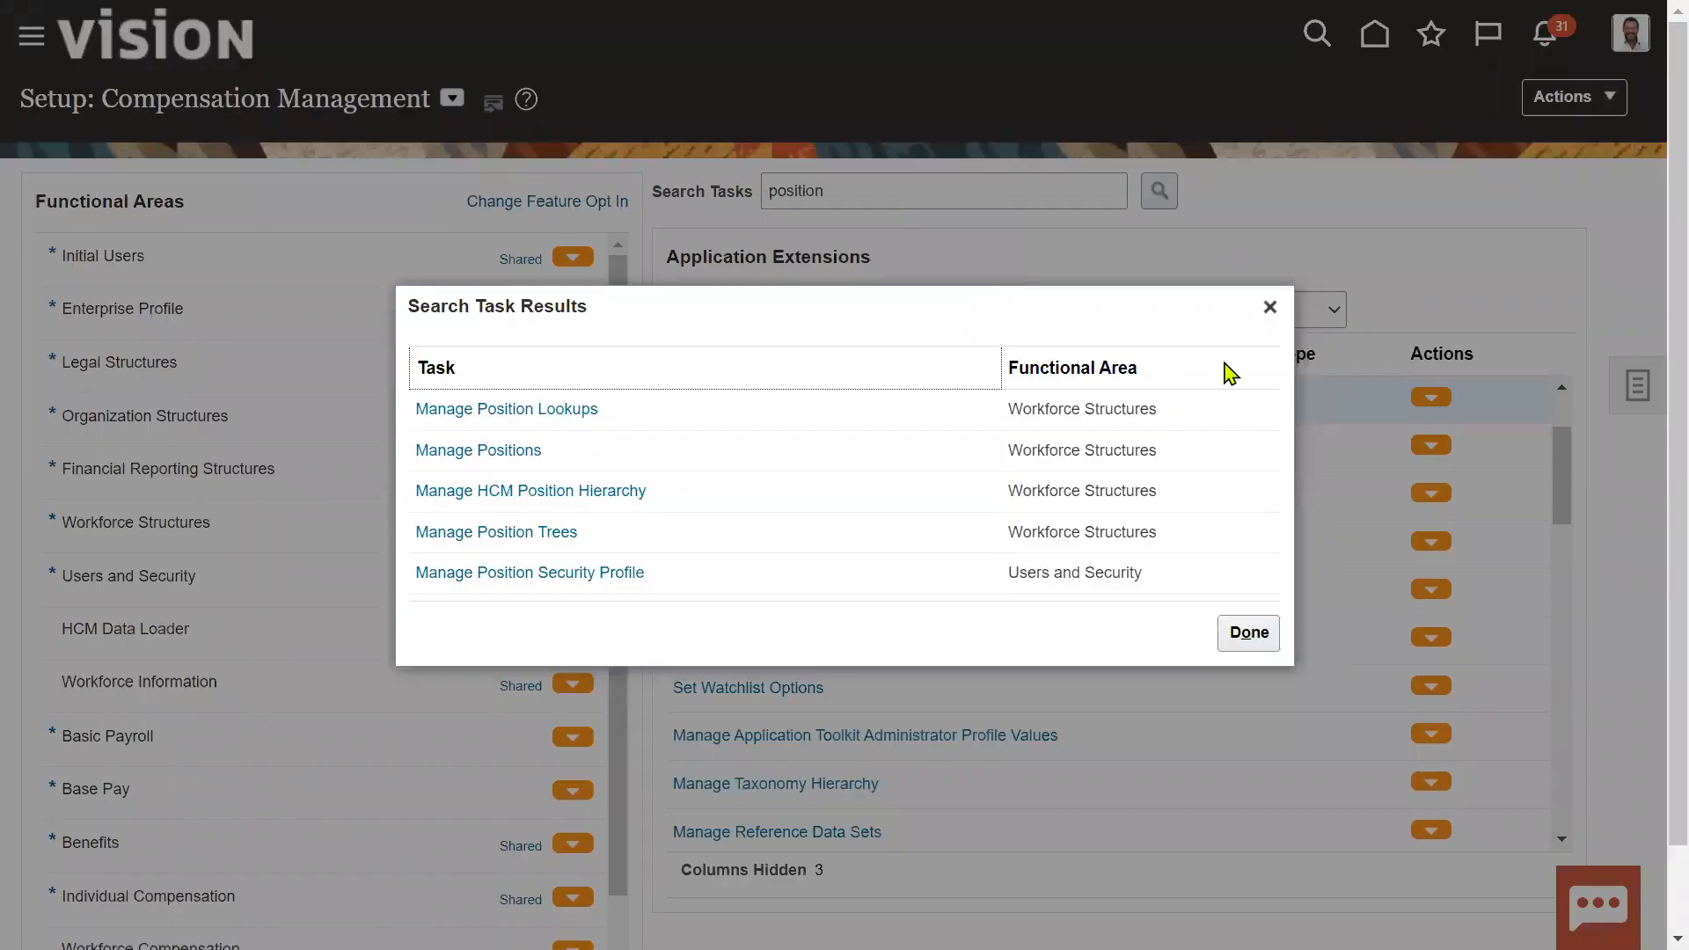
{"action": "left_click", "coordinate": [1270, 308]}
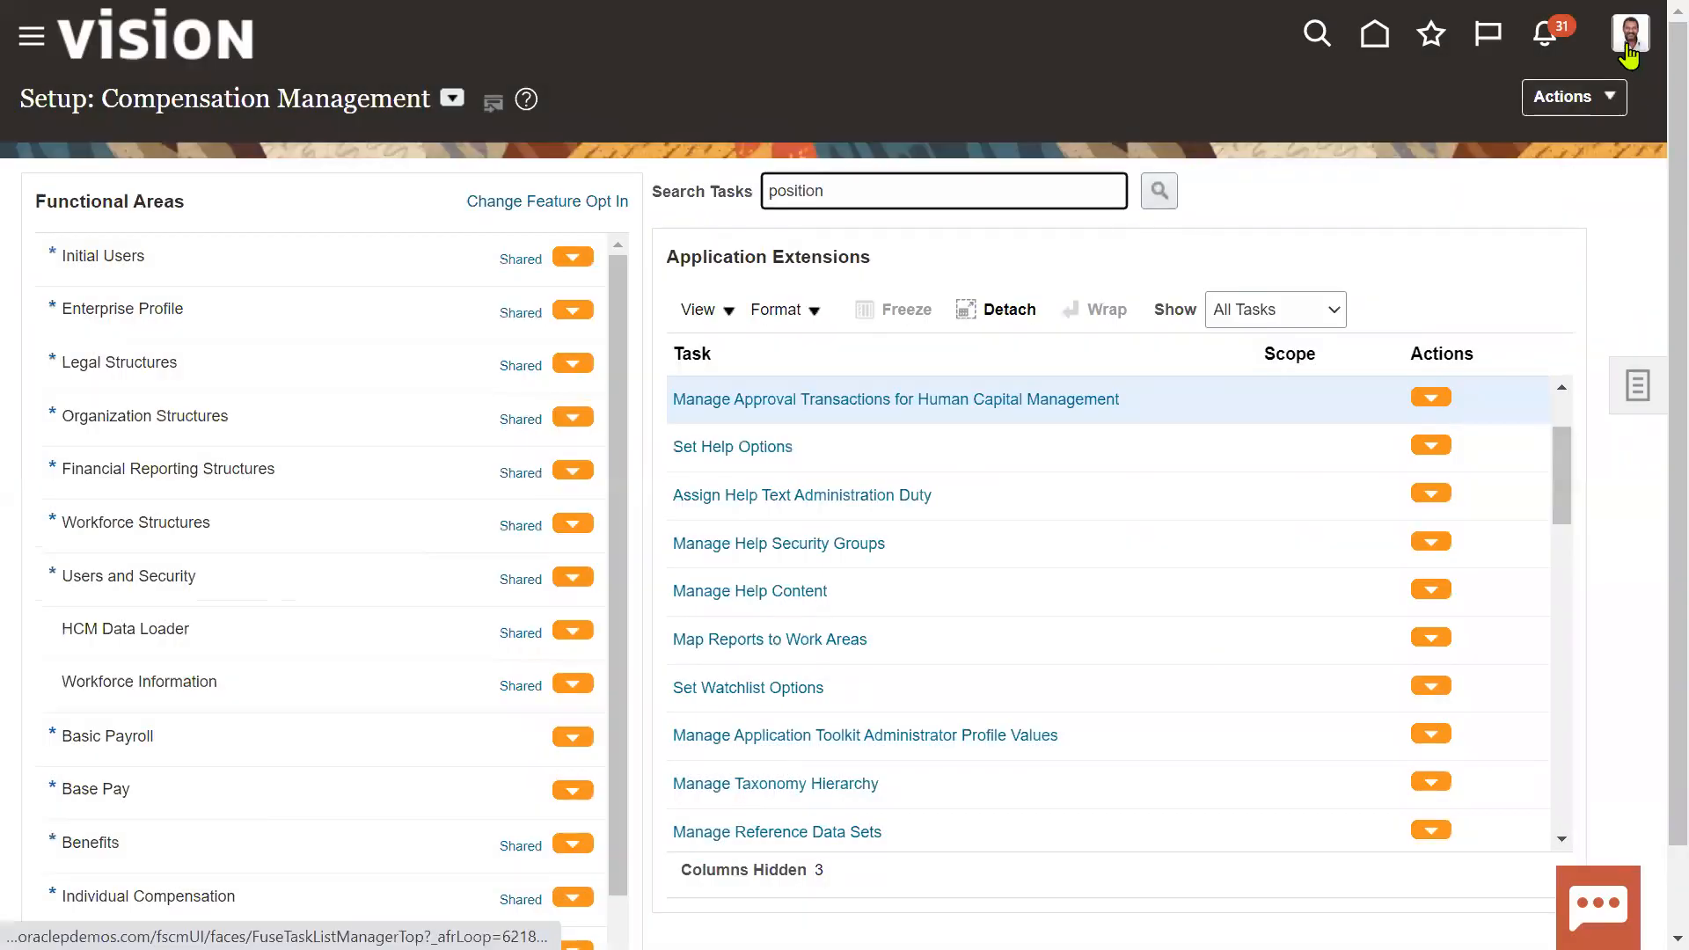
{"action": "left_click", "coordinate": [1630, 36]}
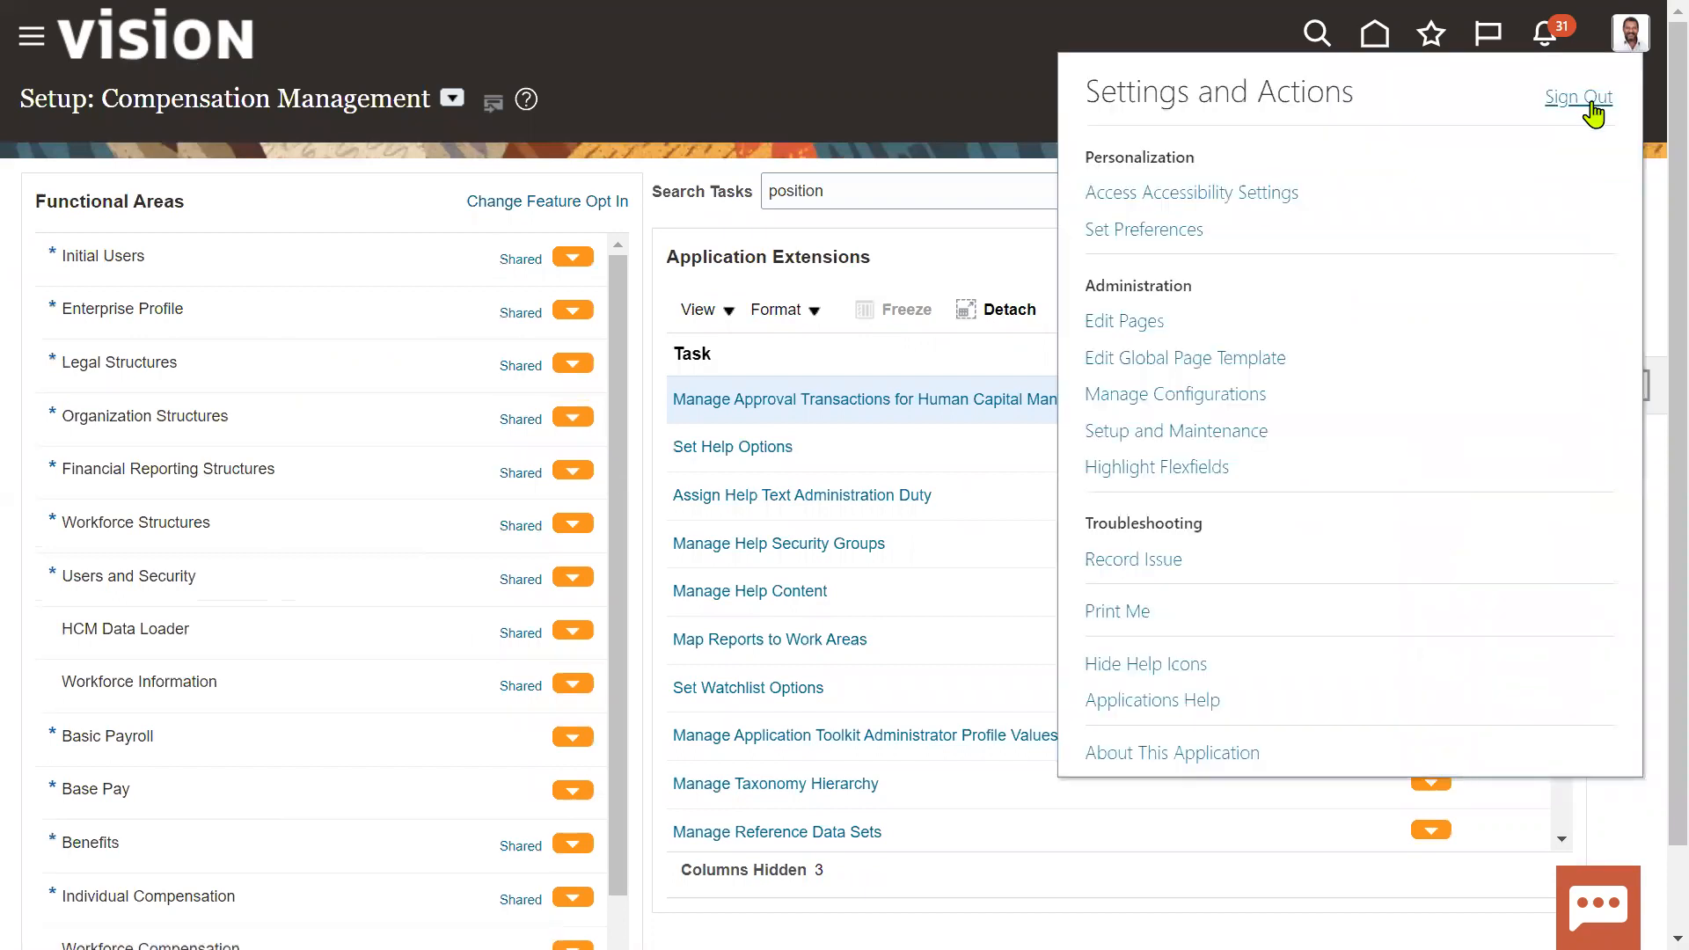
Sign out and sign back in with the approving user's ID, dismissing Chrome's password warning
{"action": "left_click", "coordinate": [1589, 101]}
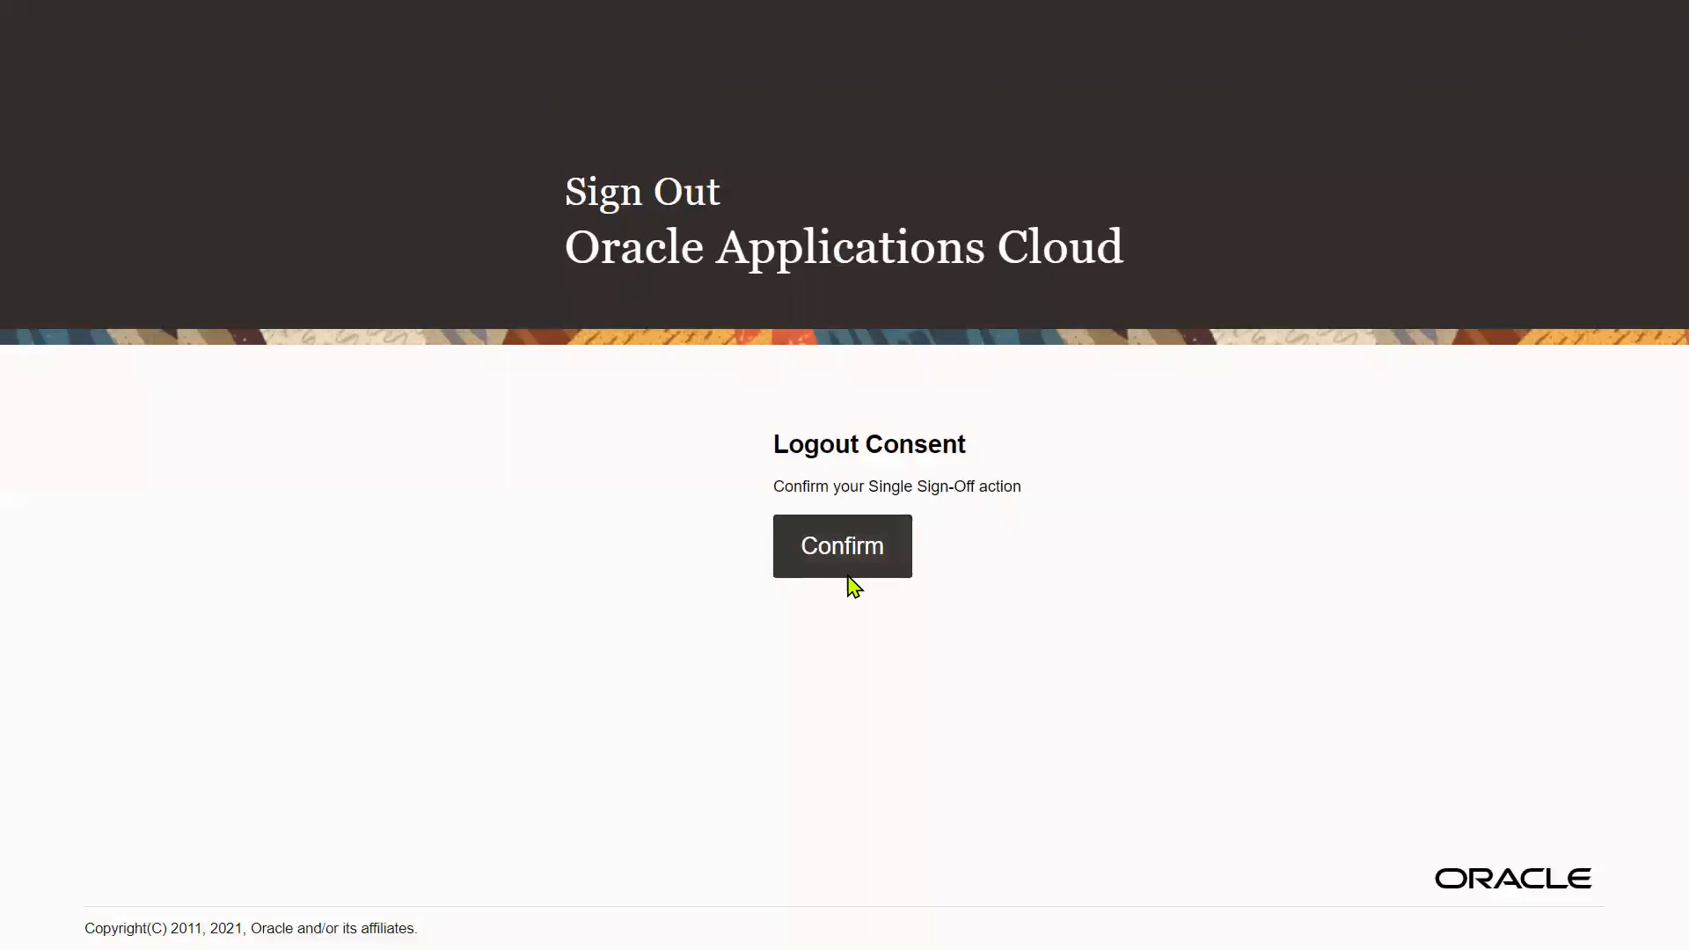
{"action": "left_click", "coordinate": [850, 574]}
{"action": "double_click", "coordinate": [871, 453]}
{"action": "key", "text": "ctrl+a"}
{"action": "type", "text": "E1.E1"}
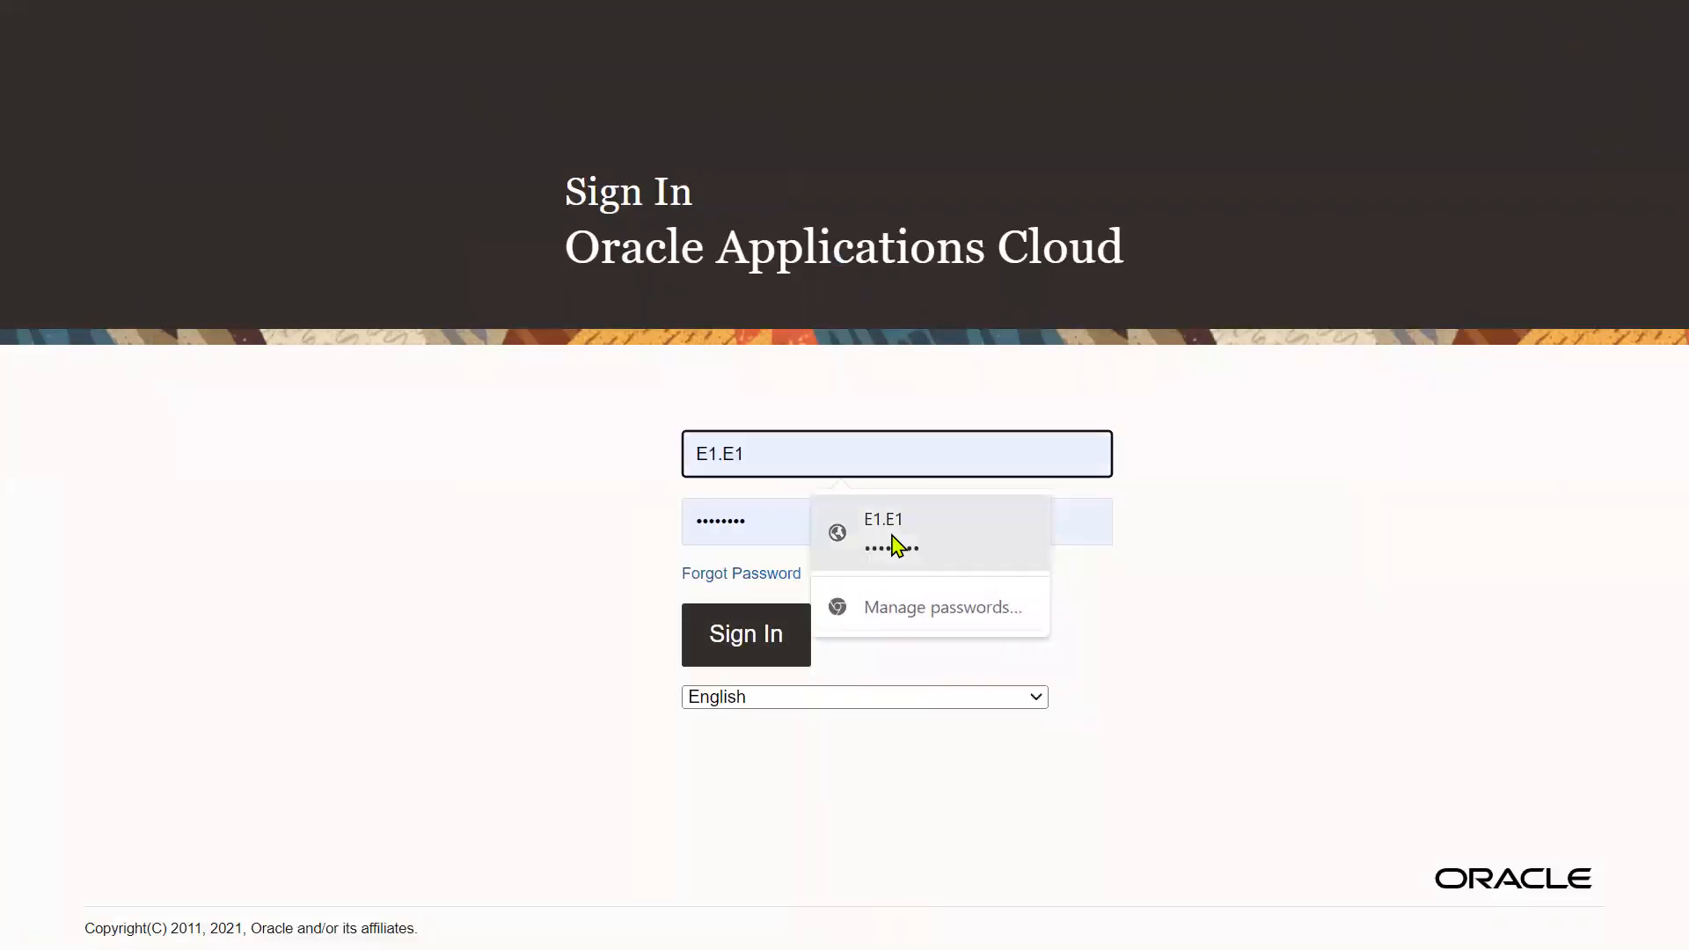
{"action": "left_click", "coordinate": [755, 649]}
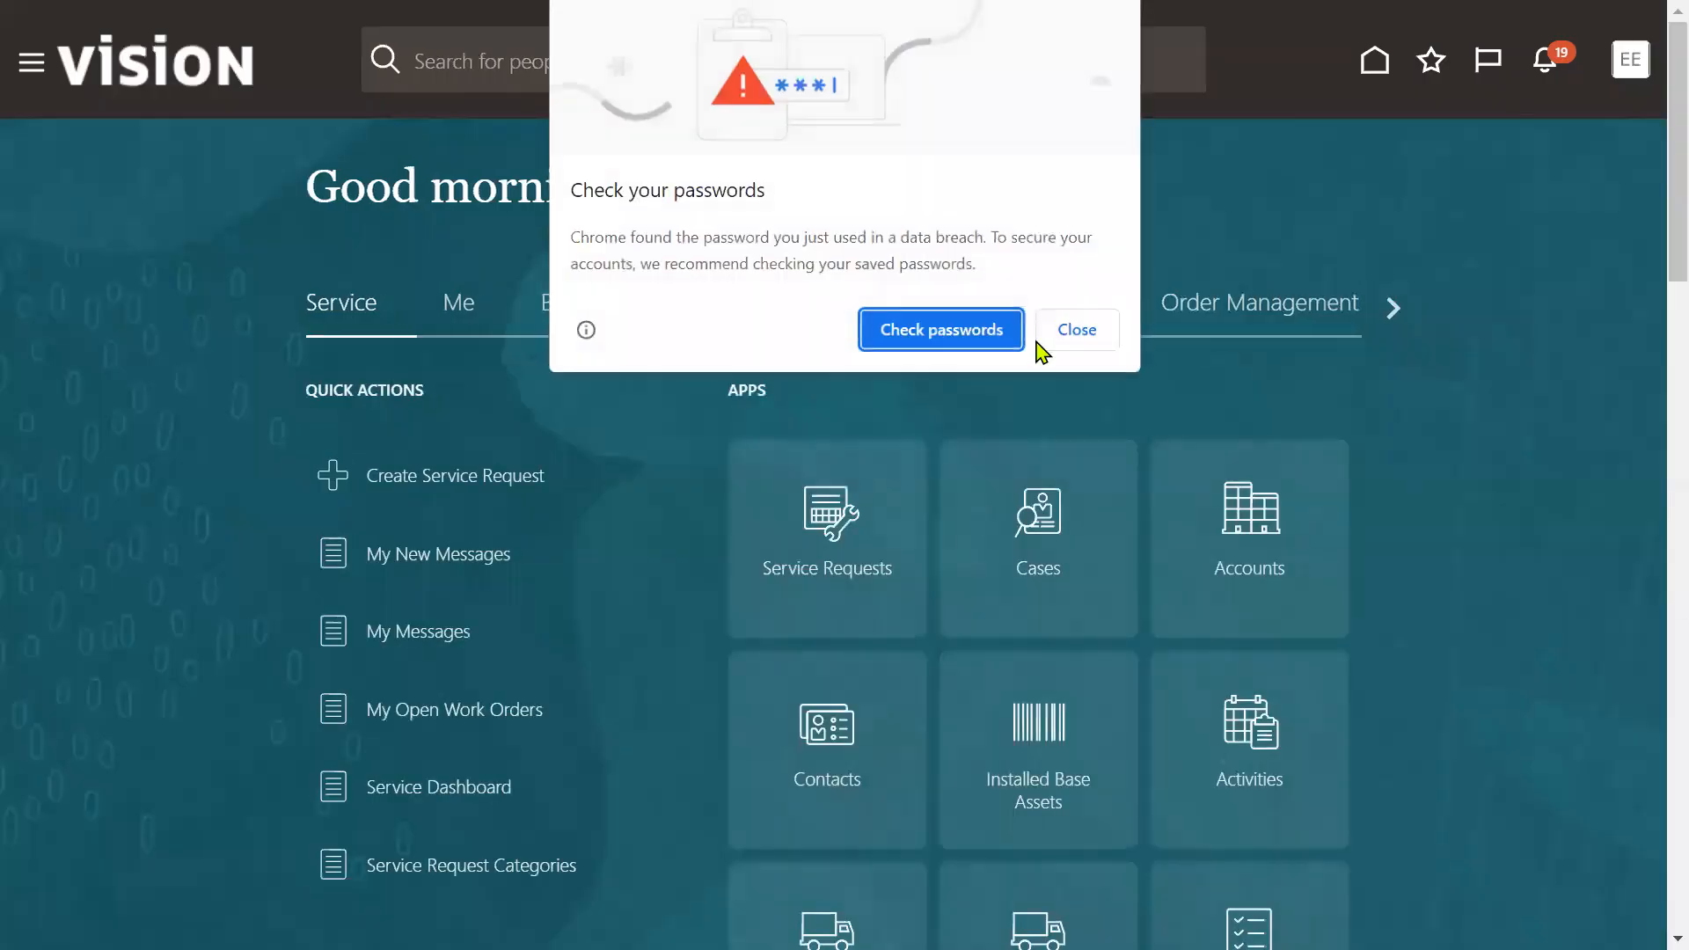
{"action": "left_click", "coordinate": [1085, 339]}
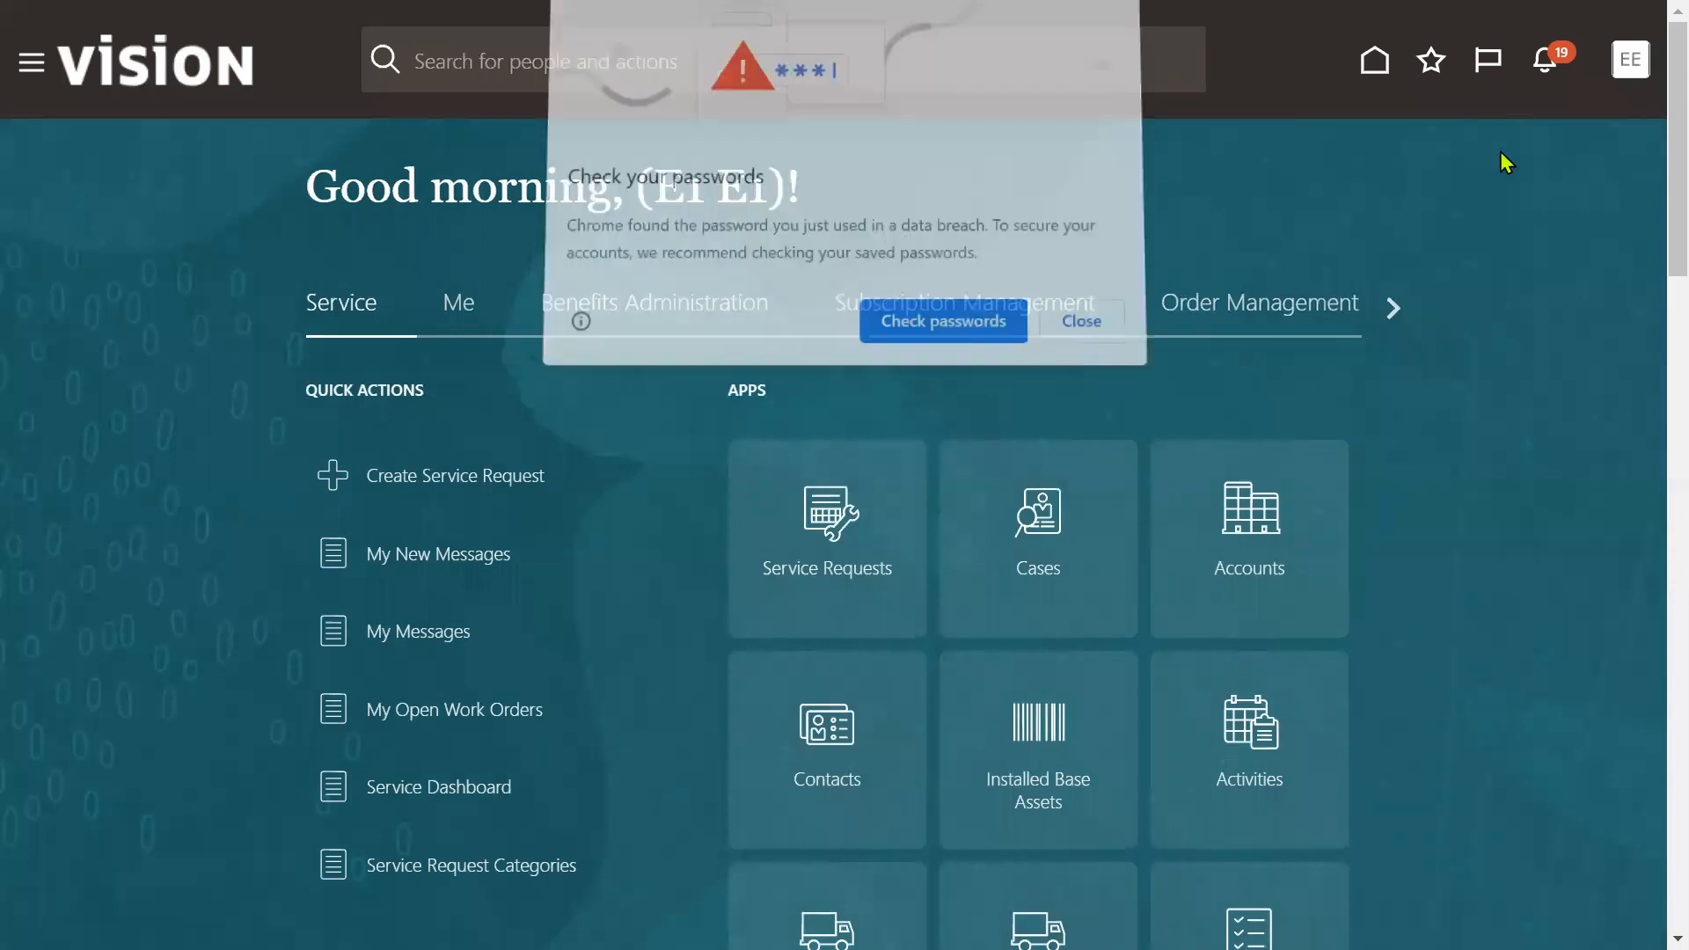
{"action": "left_click", "coordinate": [1542, 77]}
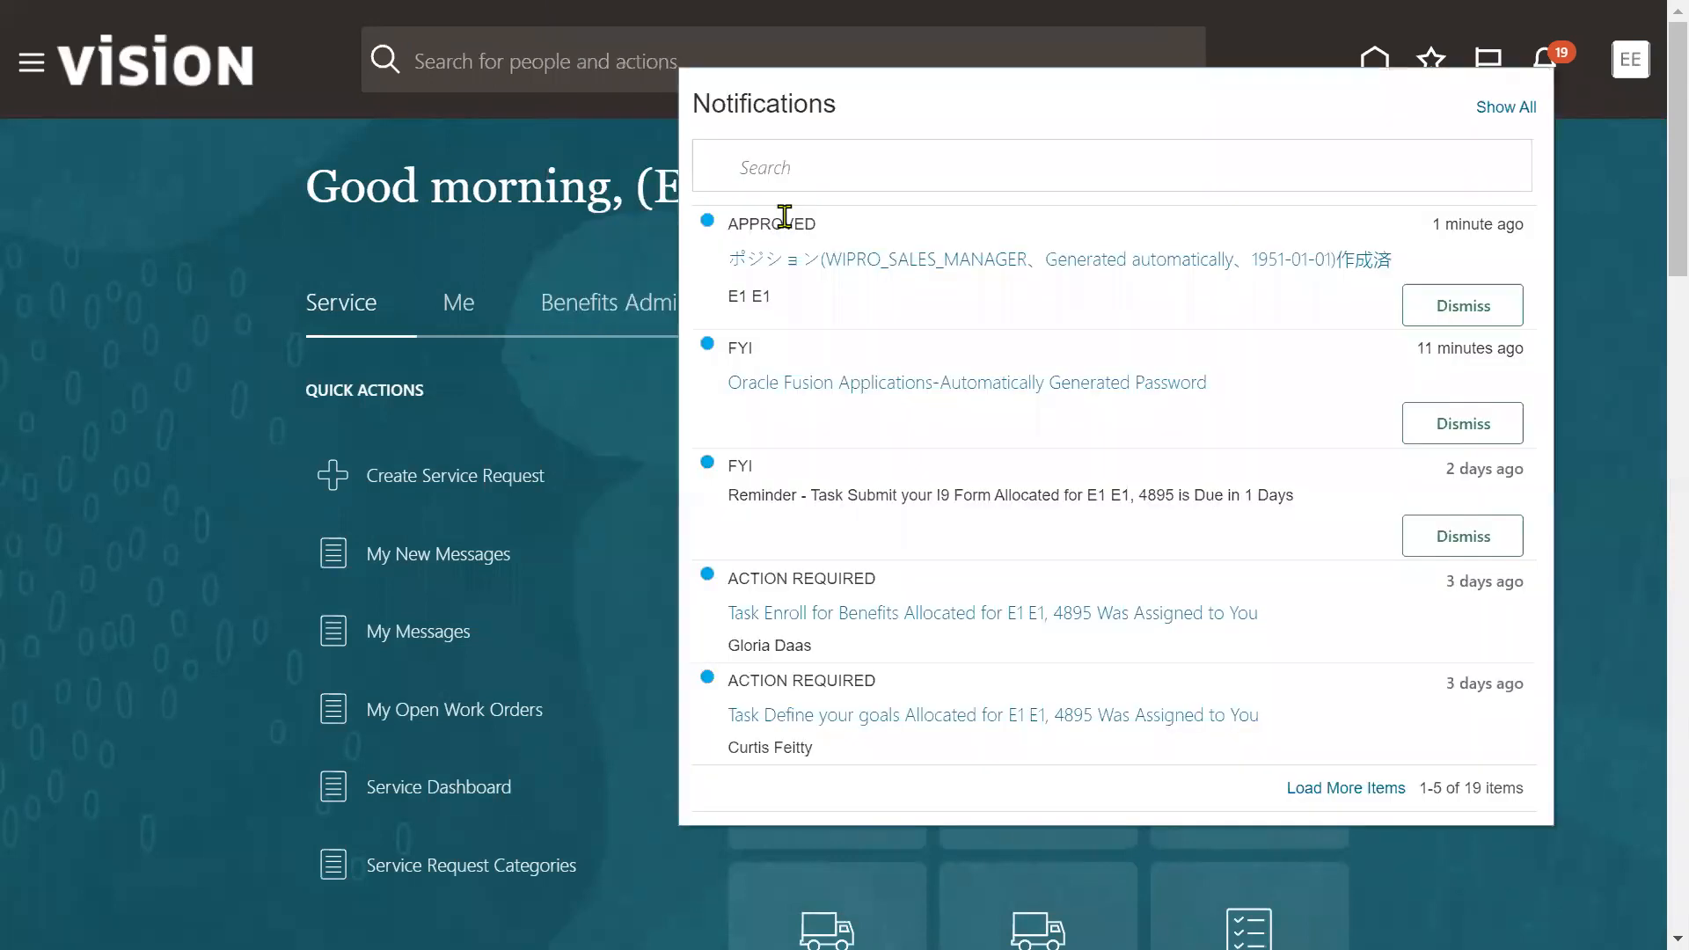
Read the APPROVED WIPRO_SALES_MANAGER Create Position notification details, then close them
{"action": "double_click", "coordinate": [797, 220]}
{"action": "left_click", "coordinate": [907, 259]}
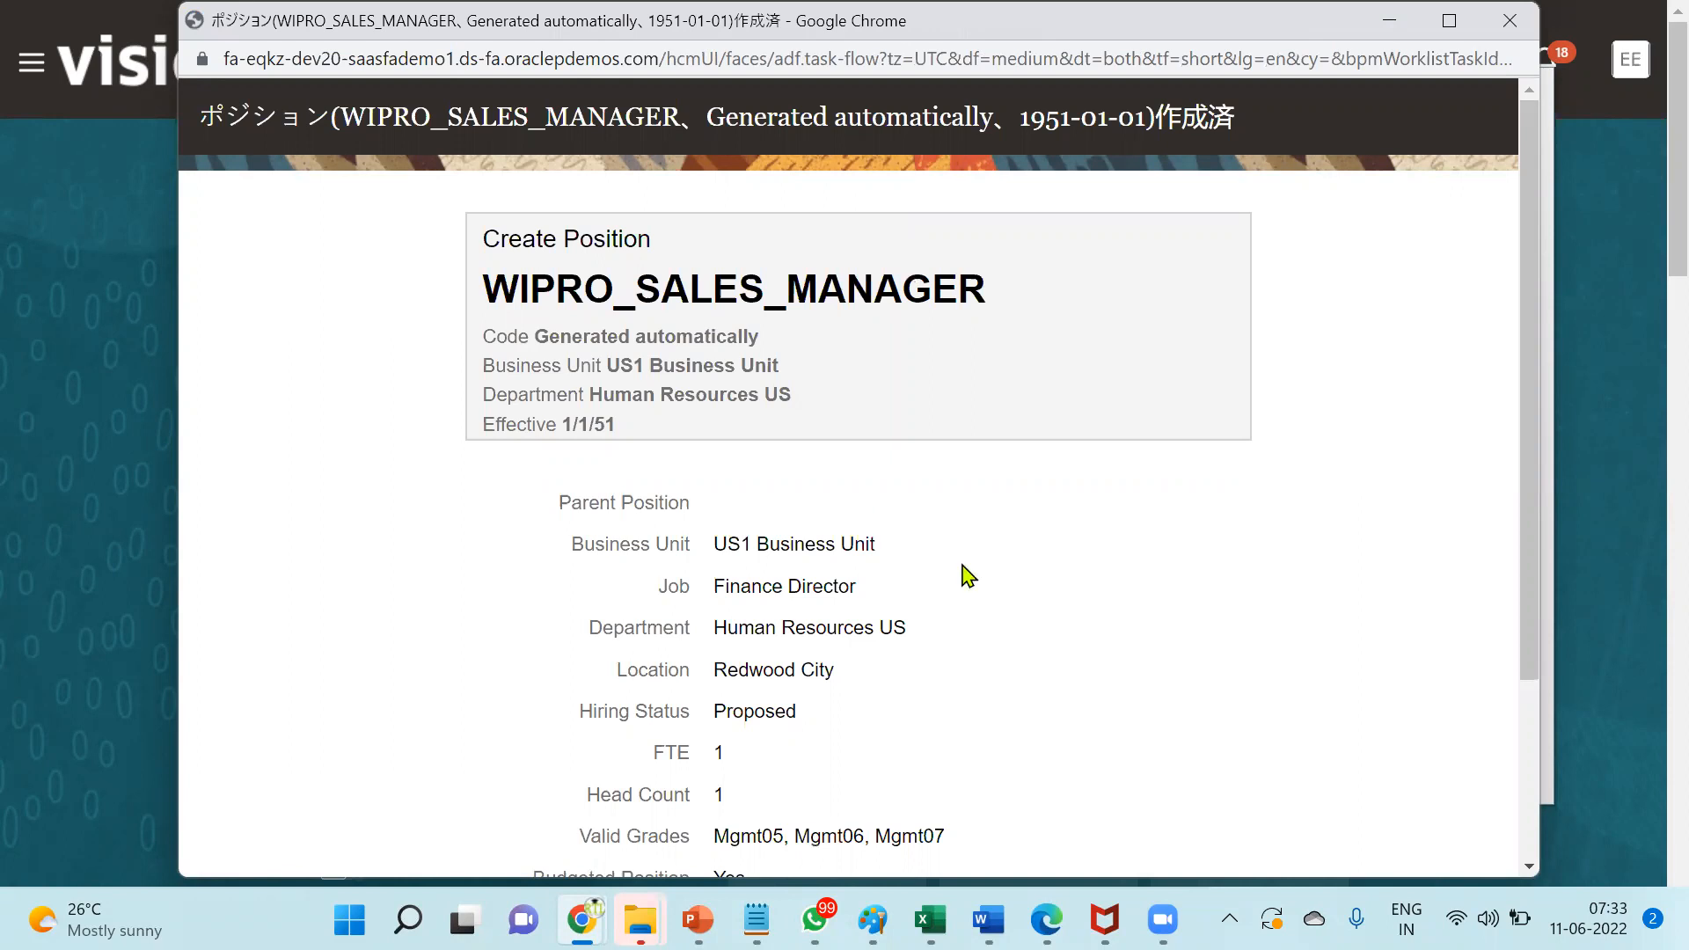
{"action": "scroll", "coordinate": [968, 577], "scroll_direction": "down", "scroll_amount": 3}
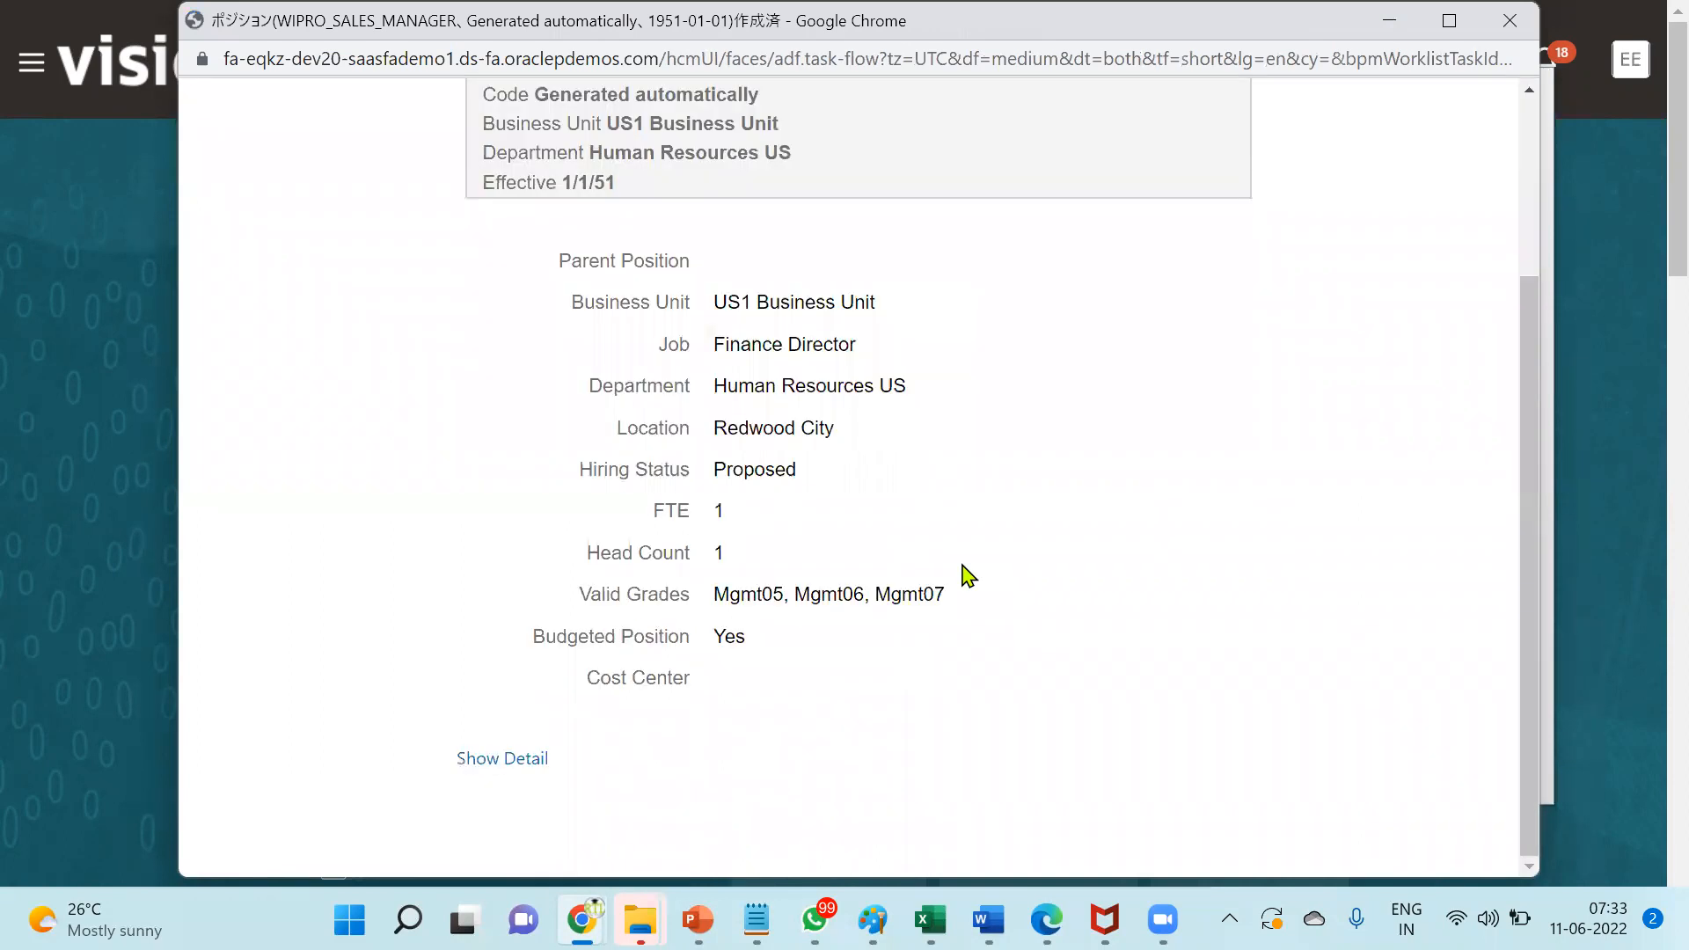
{"action": "scroll", "coordinate": [968, 576], "scroll_direction": "up", "scroll_amount": 1}
{"action": "scroll", "coordinate": [968, 577], "scroll_direction": "up", "scroll_amount": 2}
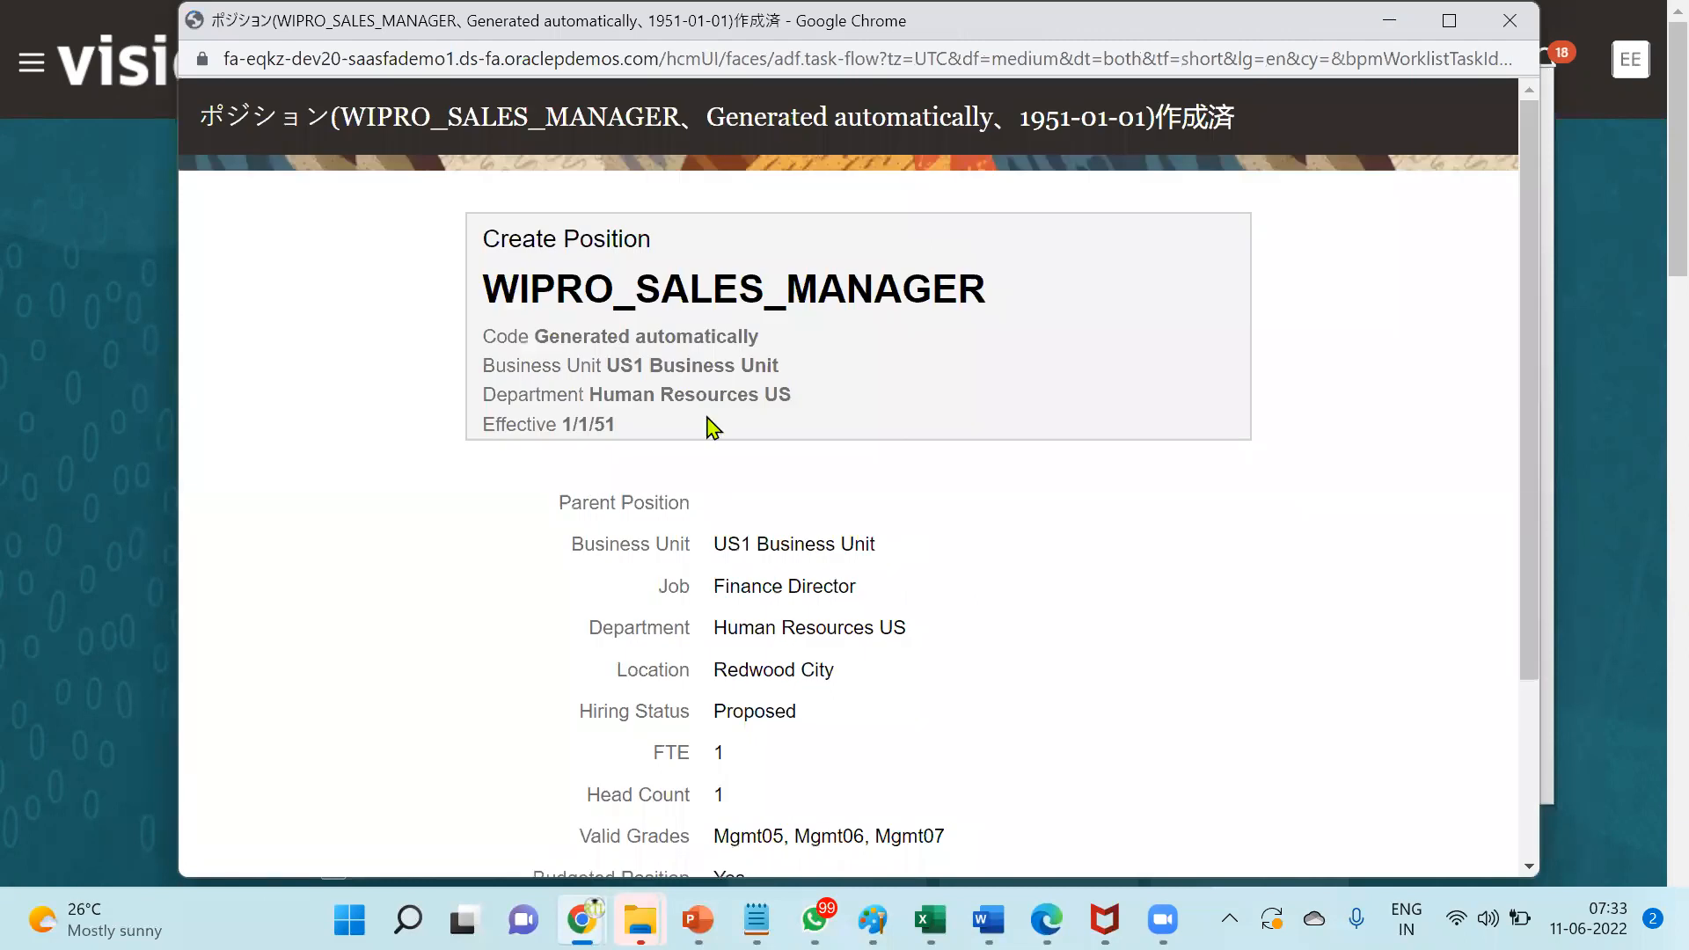
{"action": "left_click", "coordinate": [1515, 24]}
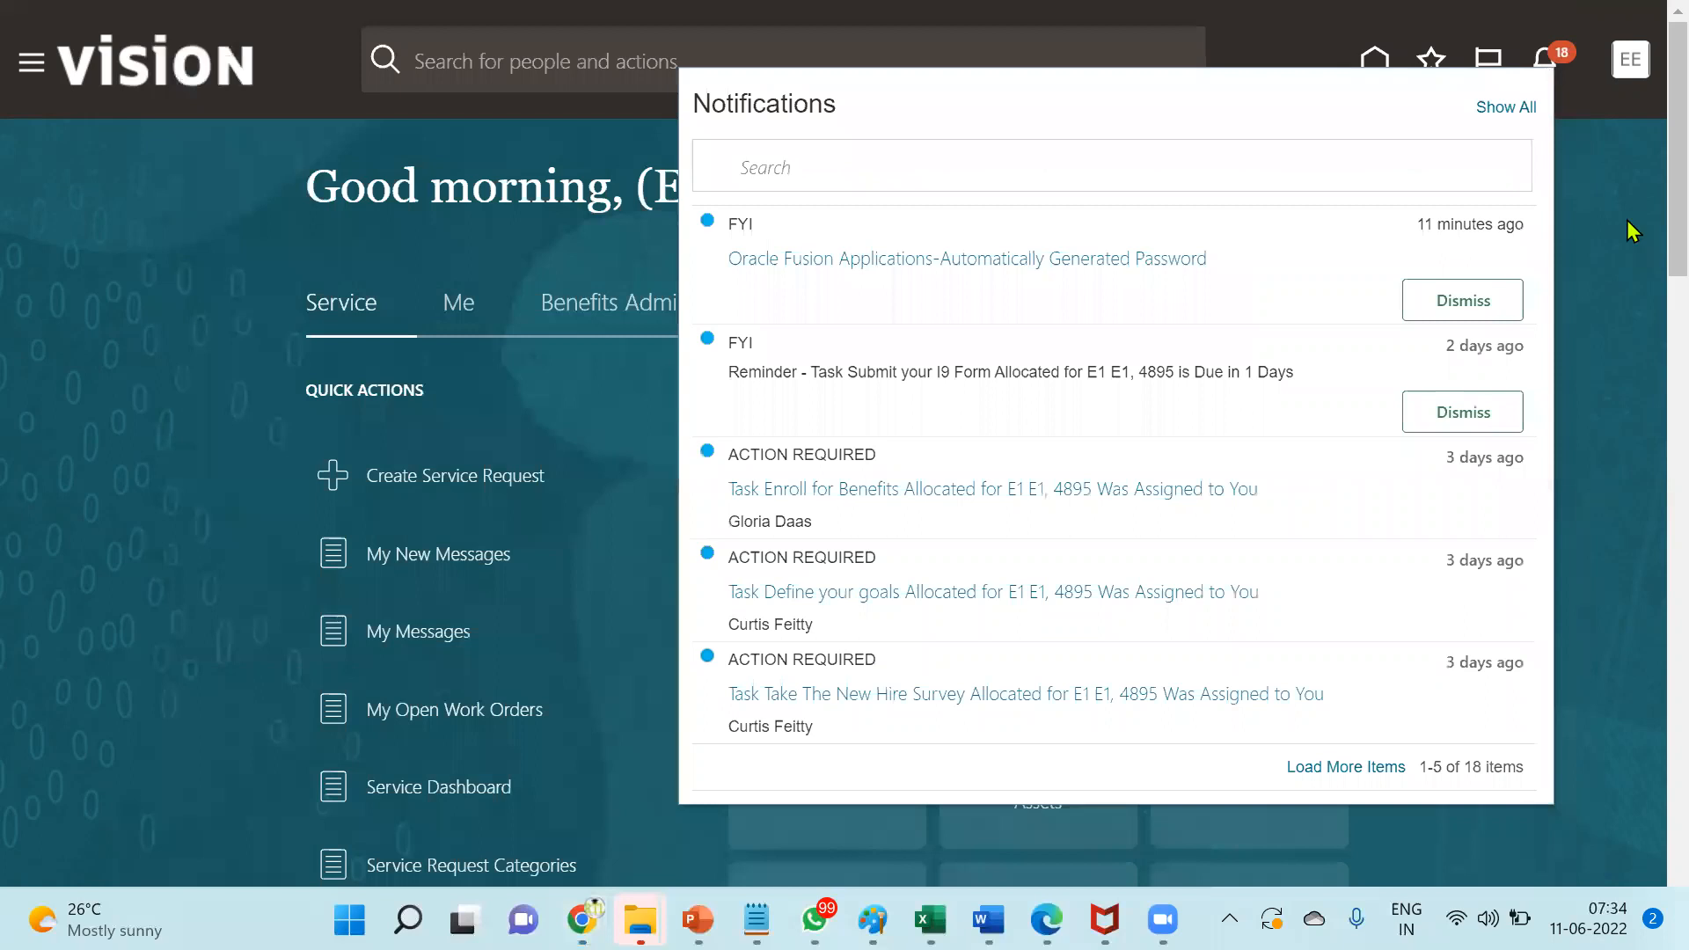
{"action": "left_click", "coordinate": [1607, 159]}
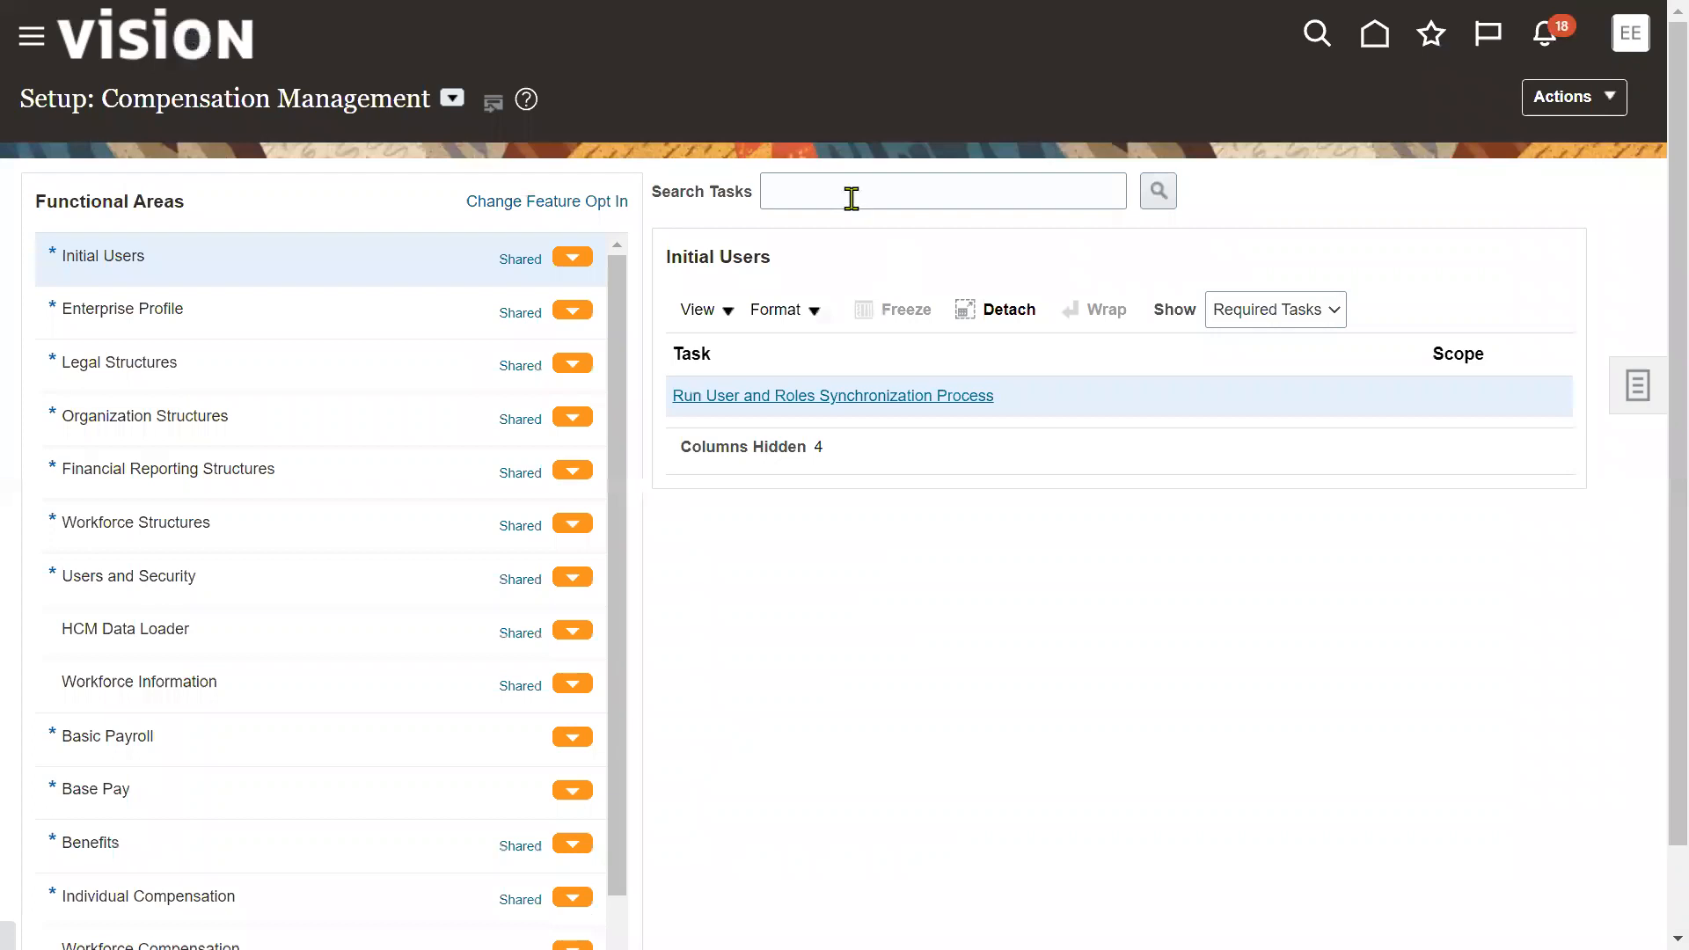
Search setup tasks for 'position' and open Manage Positions
{"action": "left_click", "coordinate": [852, 198]}
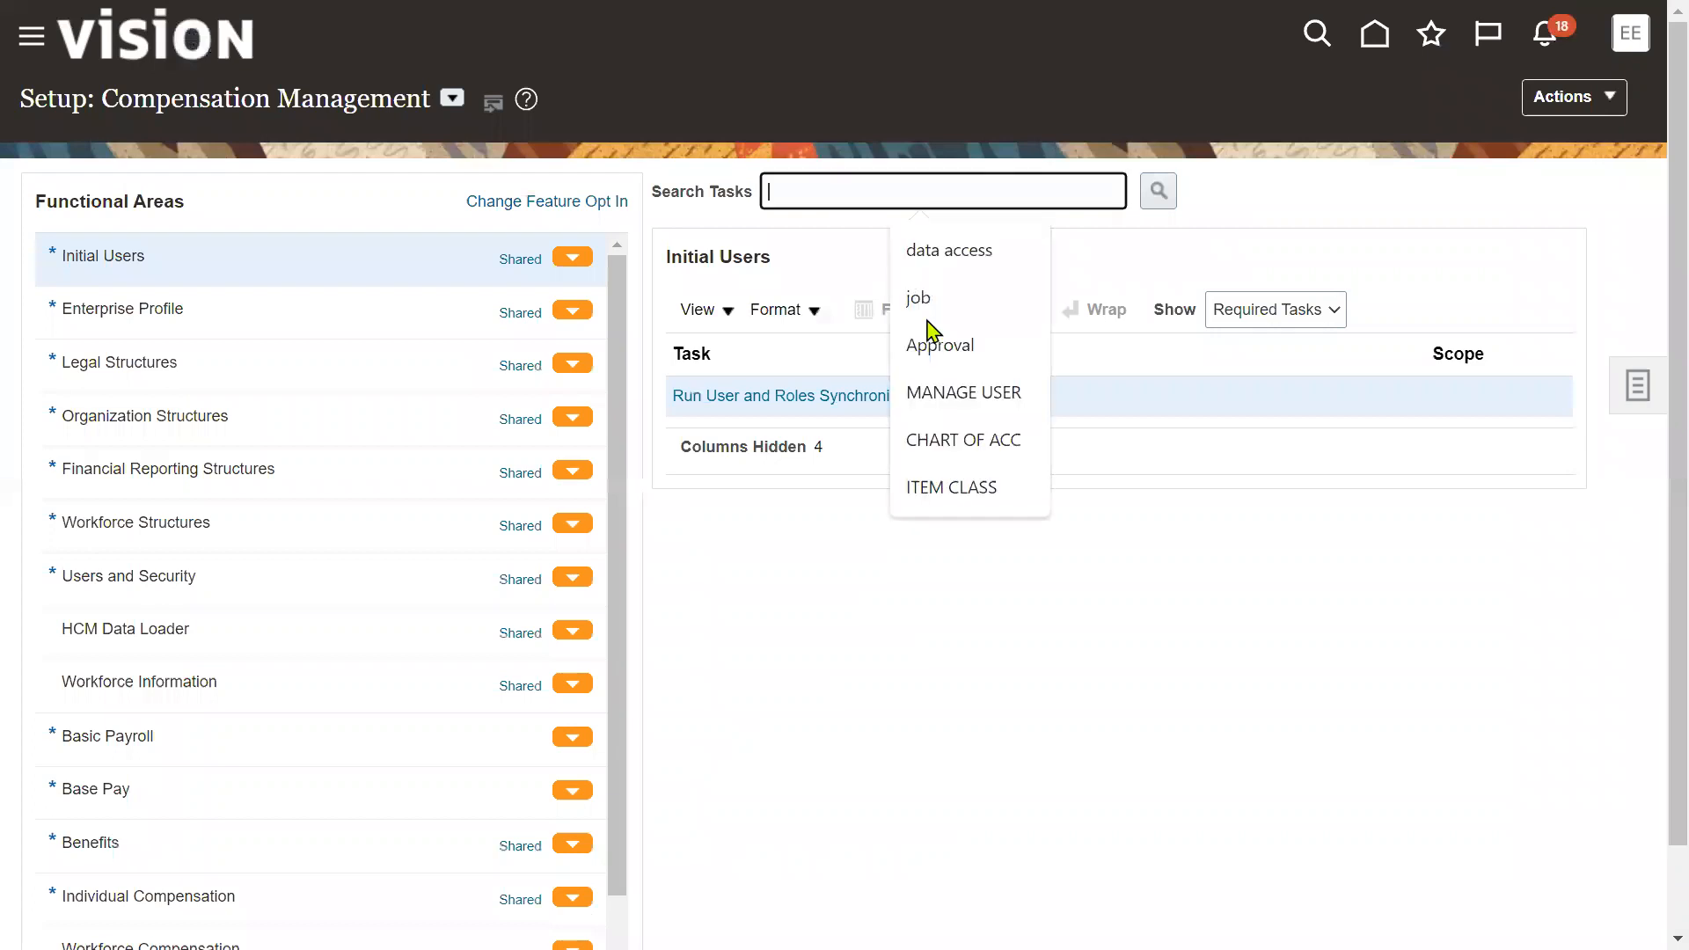
{"action": "type", "text": "p"}
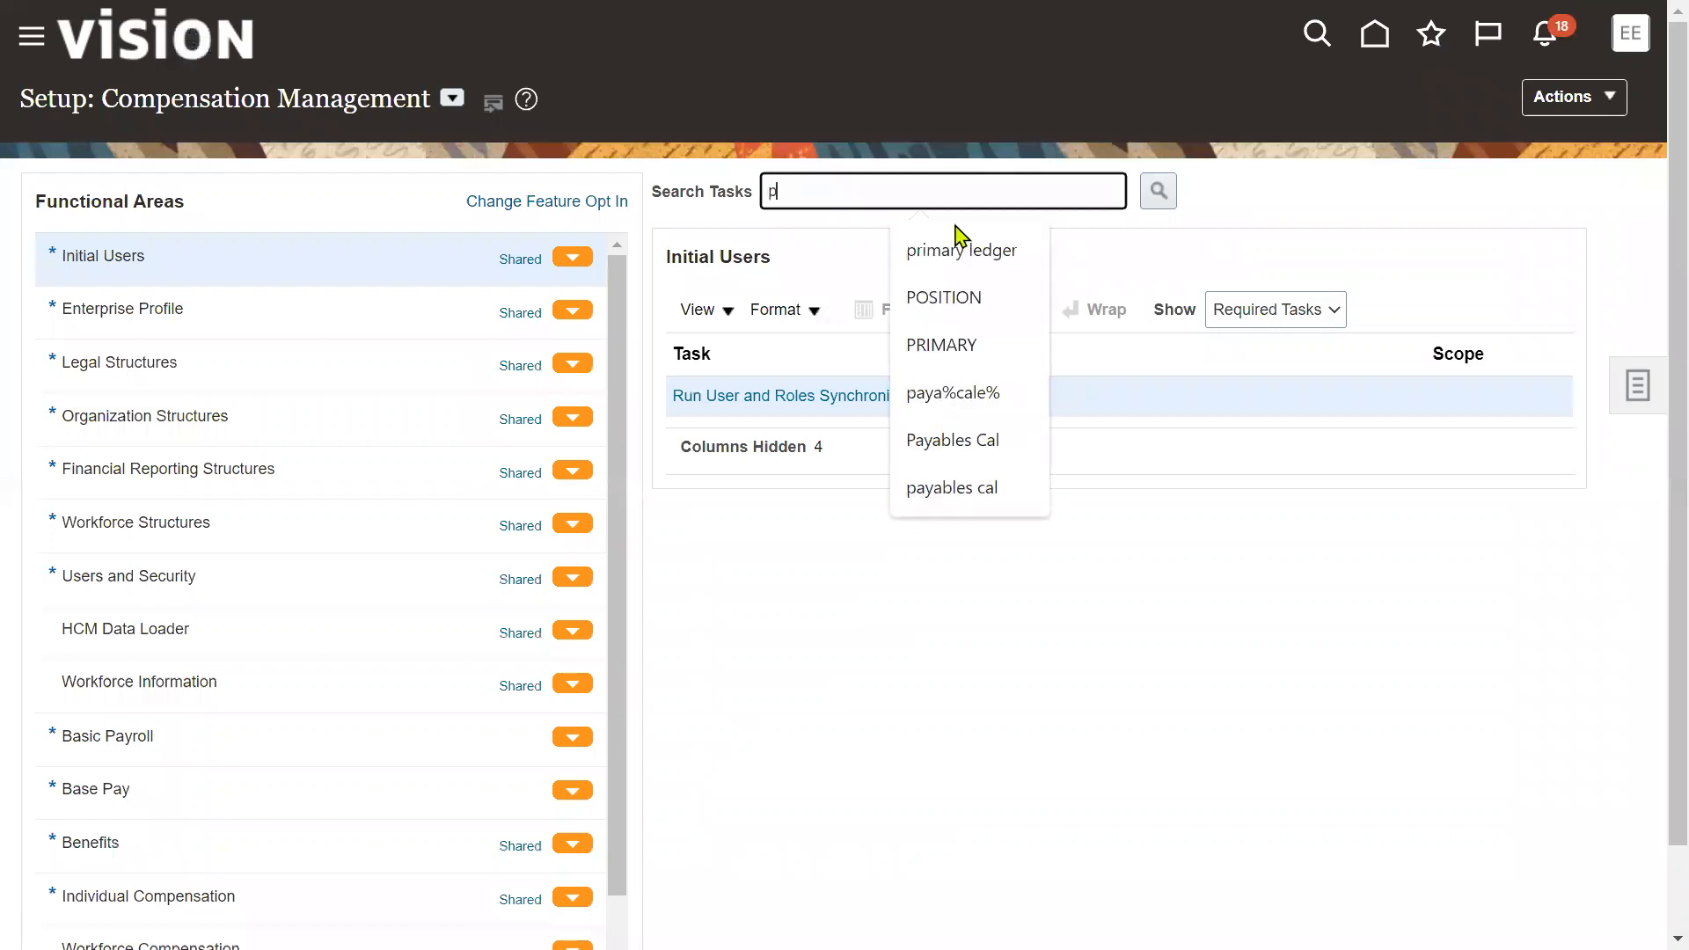
{"action": "type", "text": "osition"}
{"action": "key", "text": "Return"}
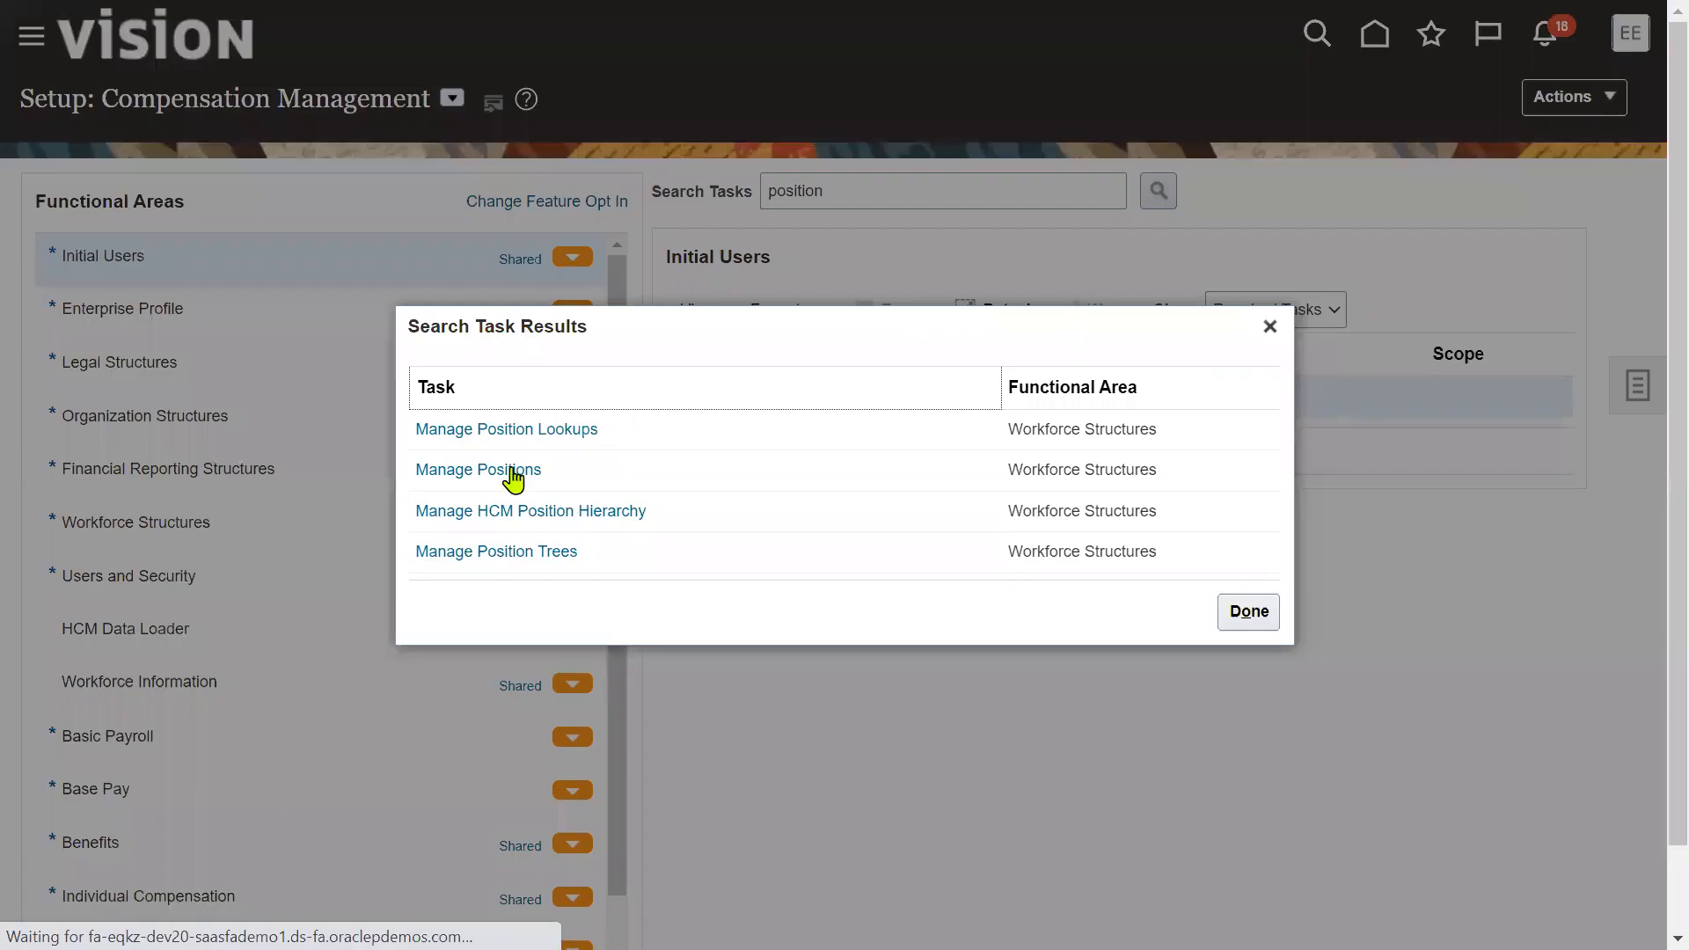
{"action": "left_click", "coordinate": [505, 471]}
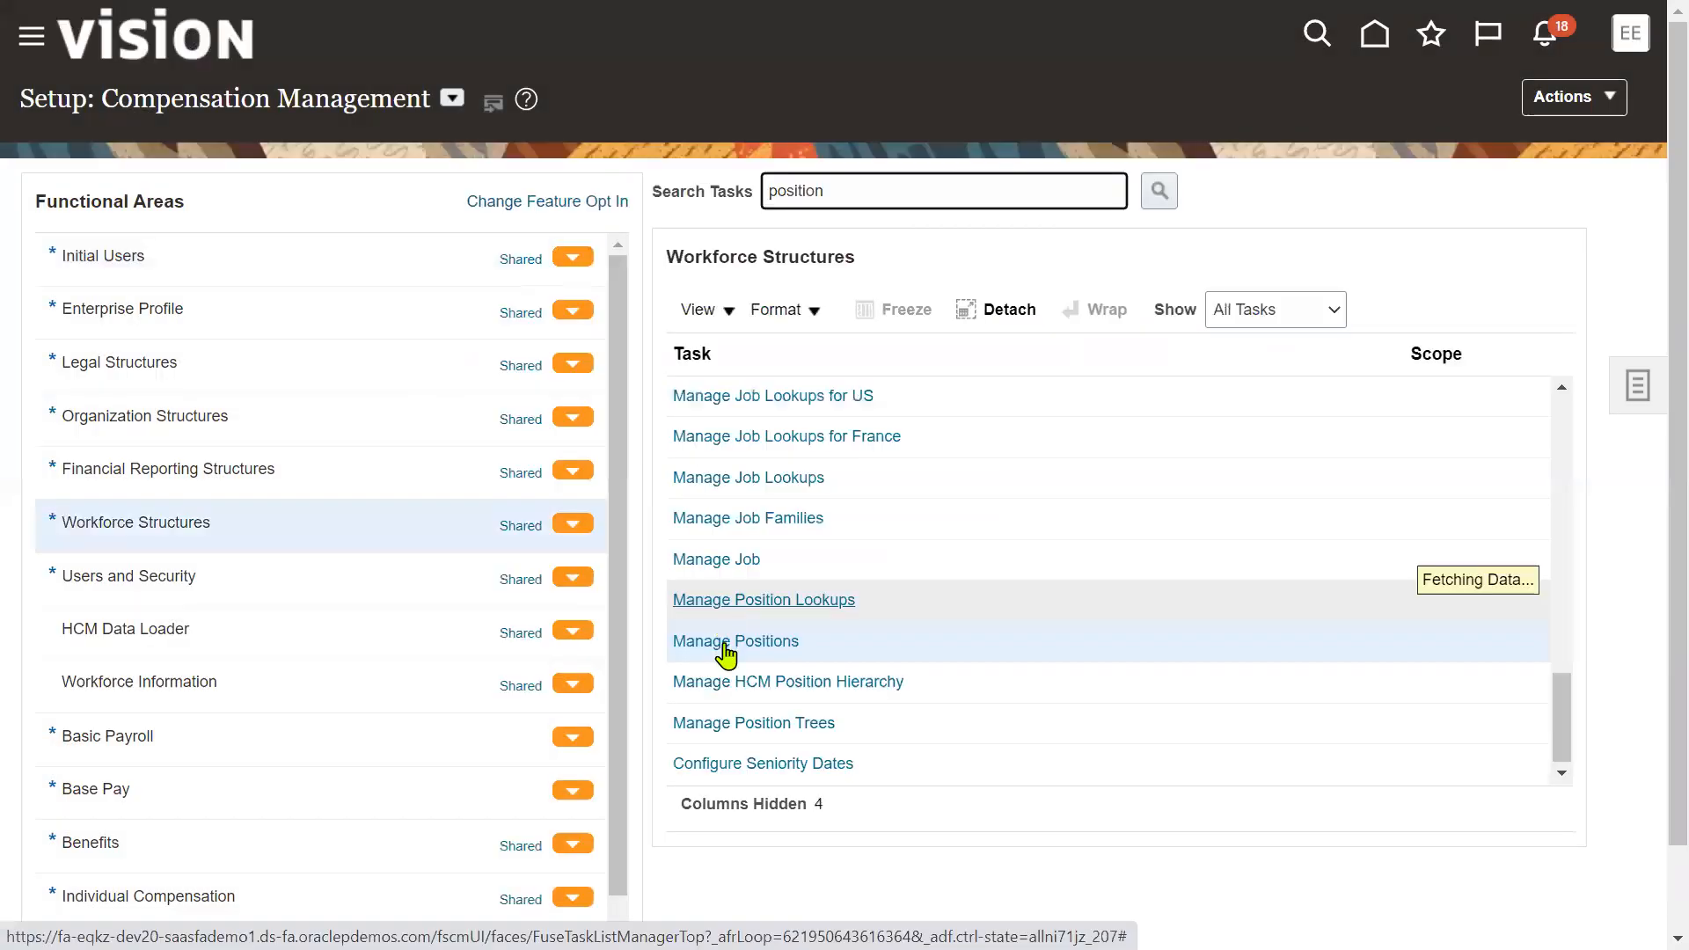
{"action": "left_click", "coordinate": [725, 642]}
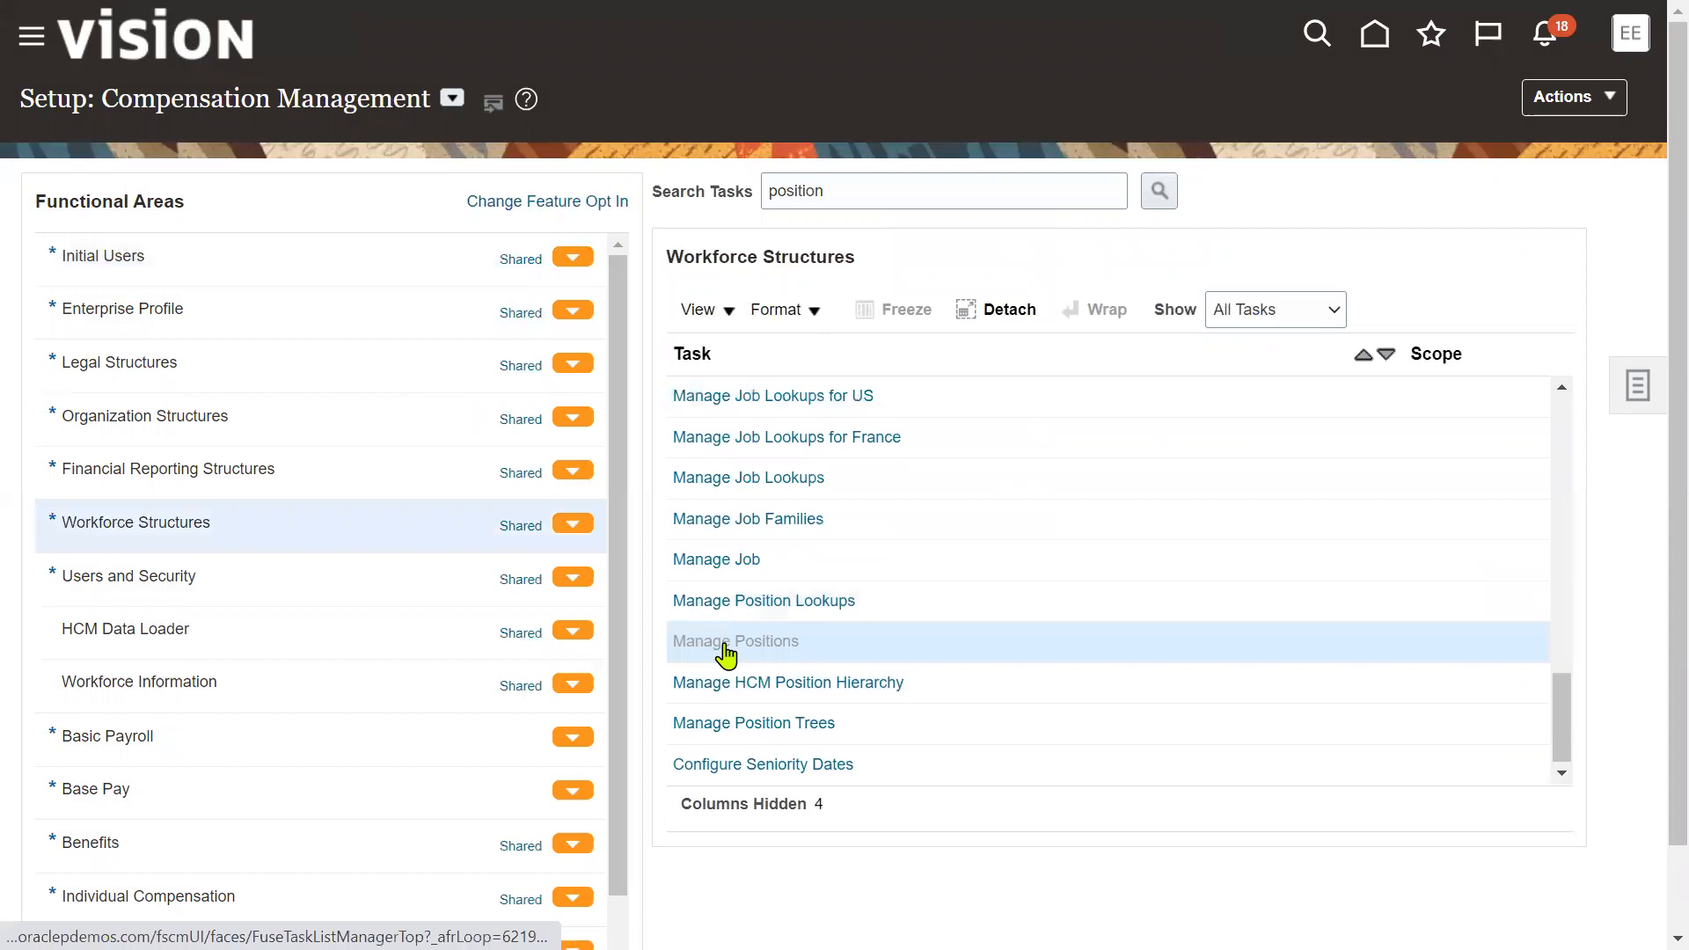
Search positions for WIPRO to find WIPRO_SALES_MANAGER active as 1127, then switch to YouTube
{"action": "left_click", "coordinate": [244, 392]}
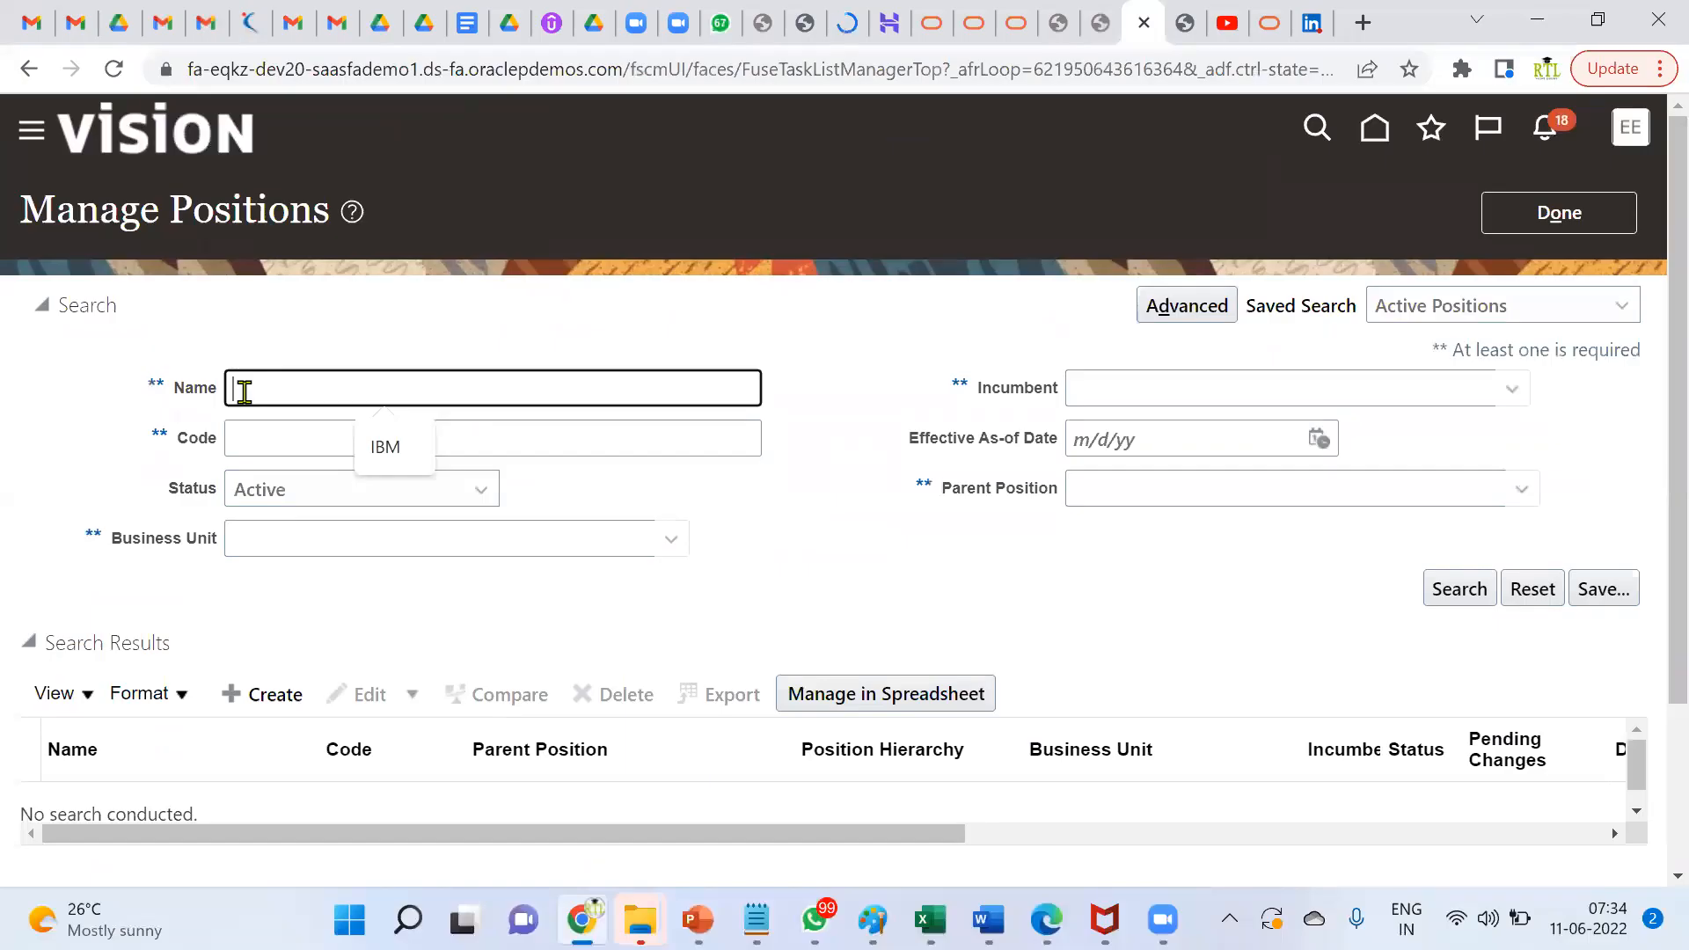
{"action": "type", "text": "WIPRO"}
{"action": "key", "text": "Return"}
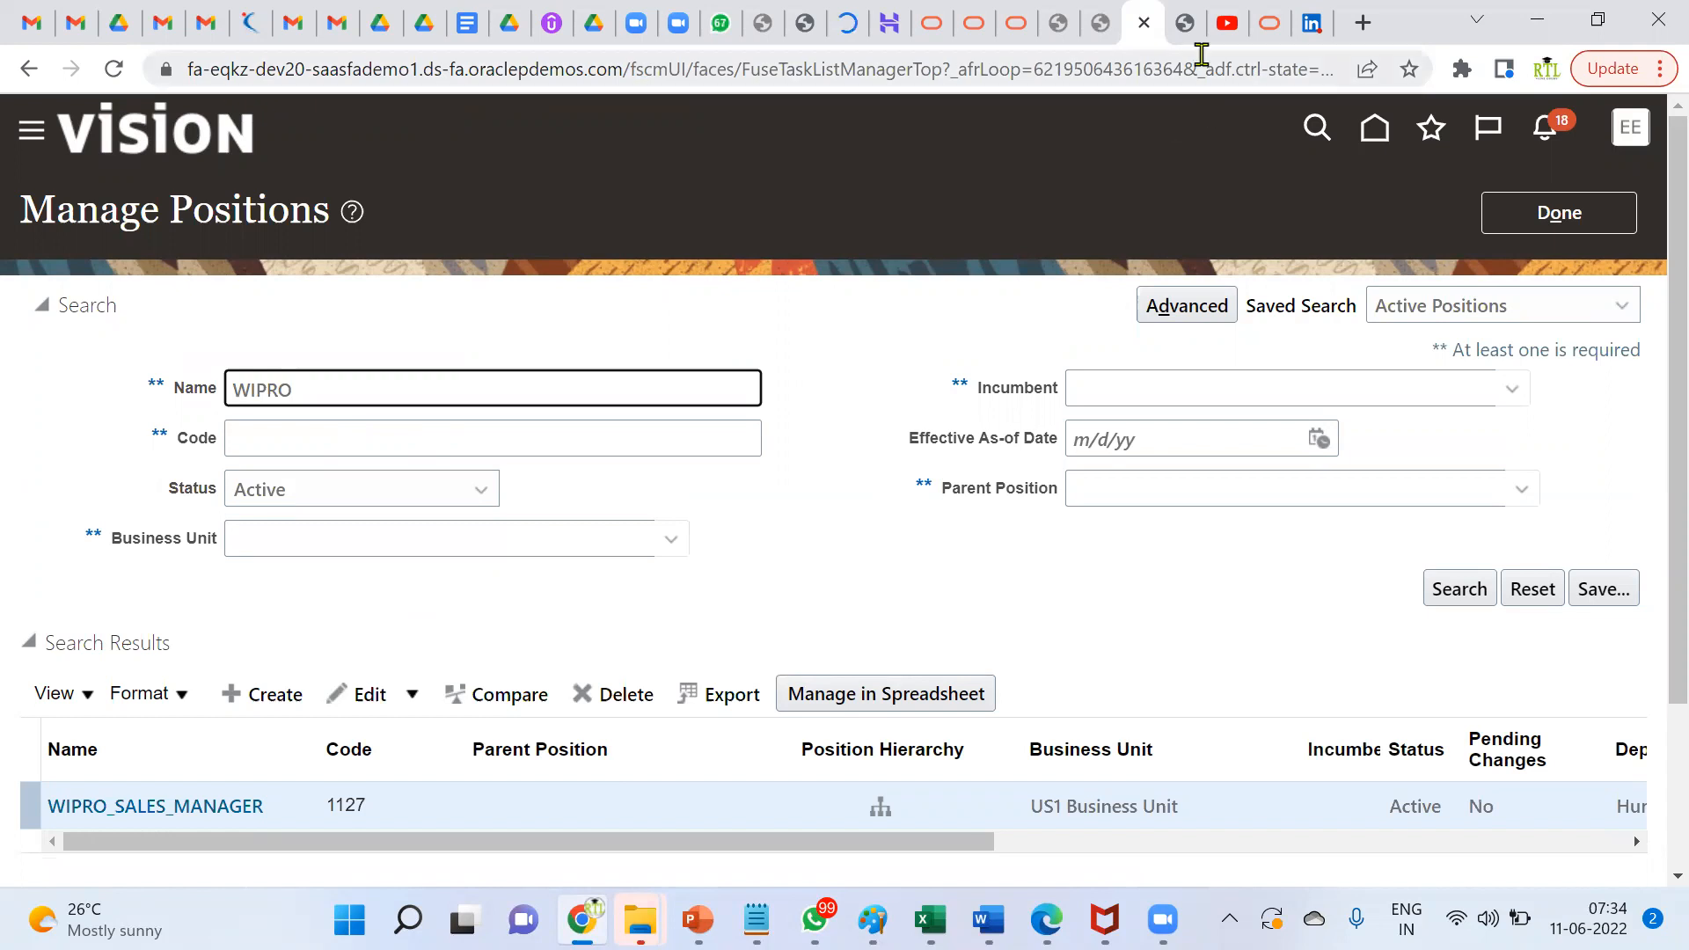
{"action": "left_click", "coordinate": [1231, 24]}
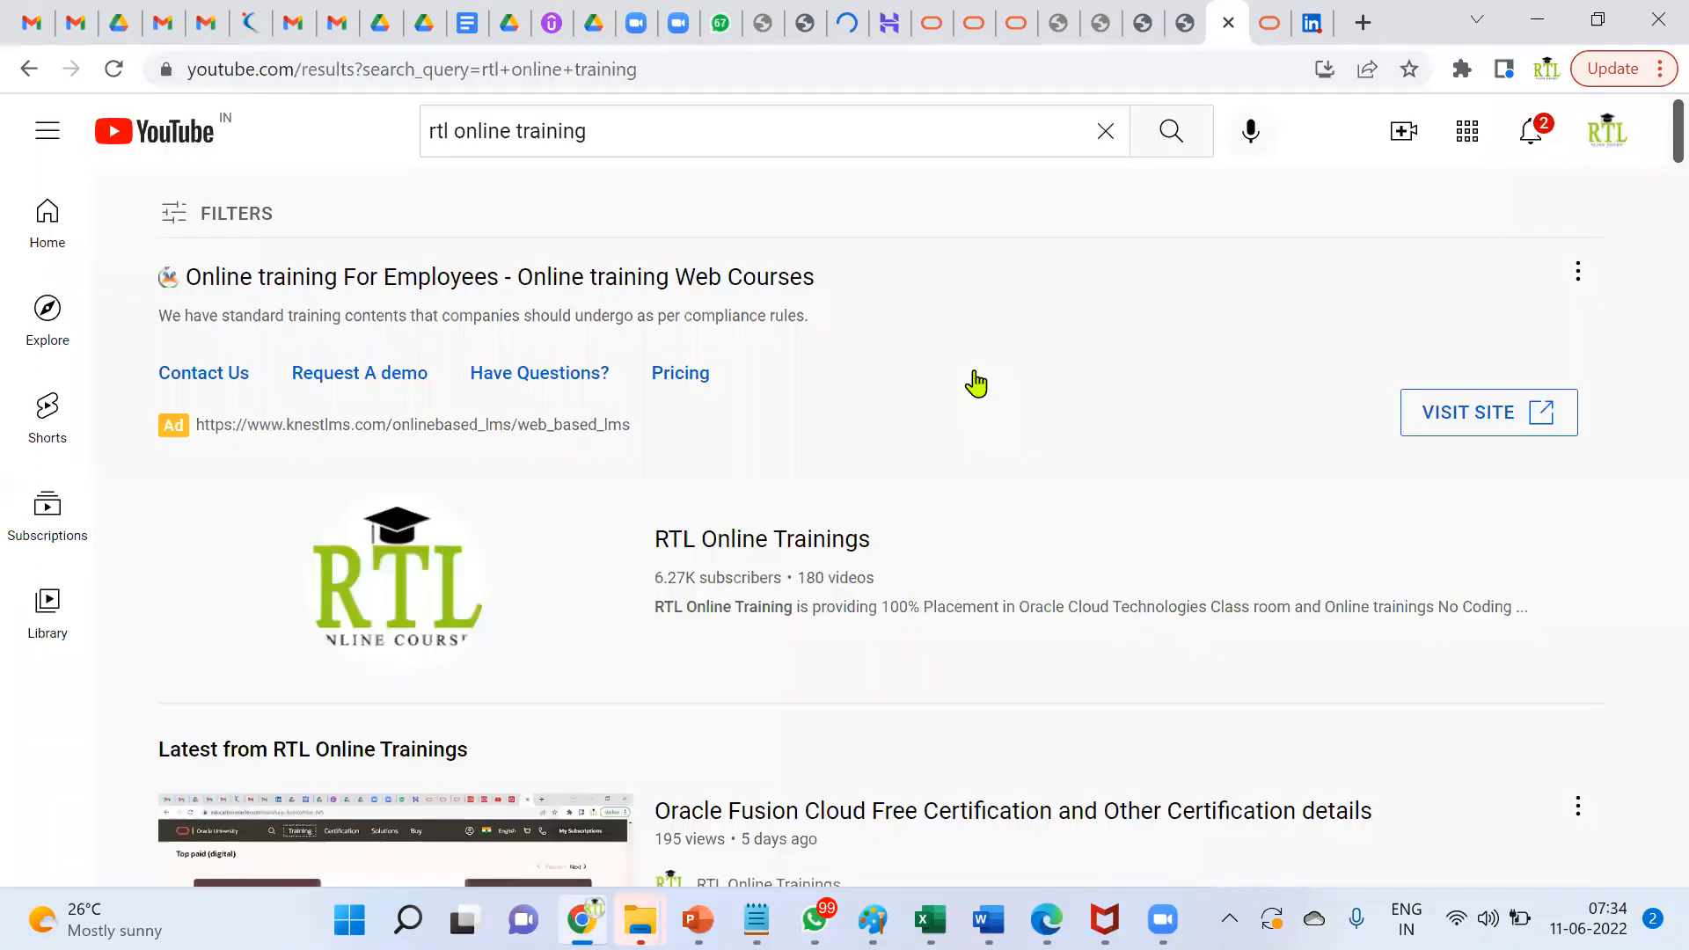